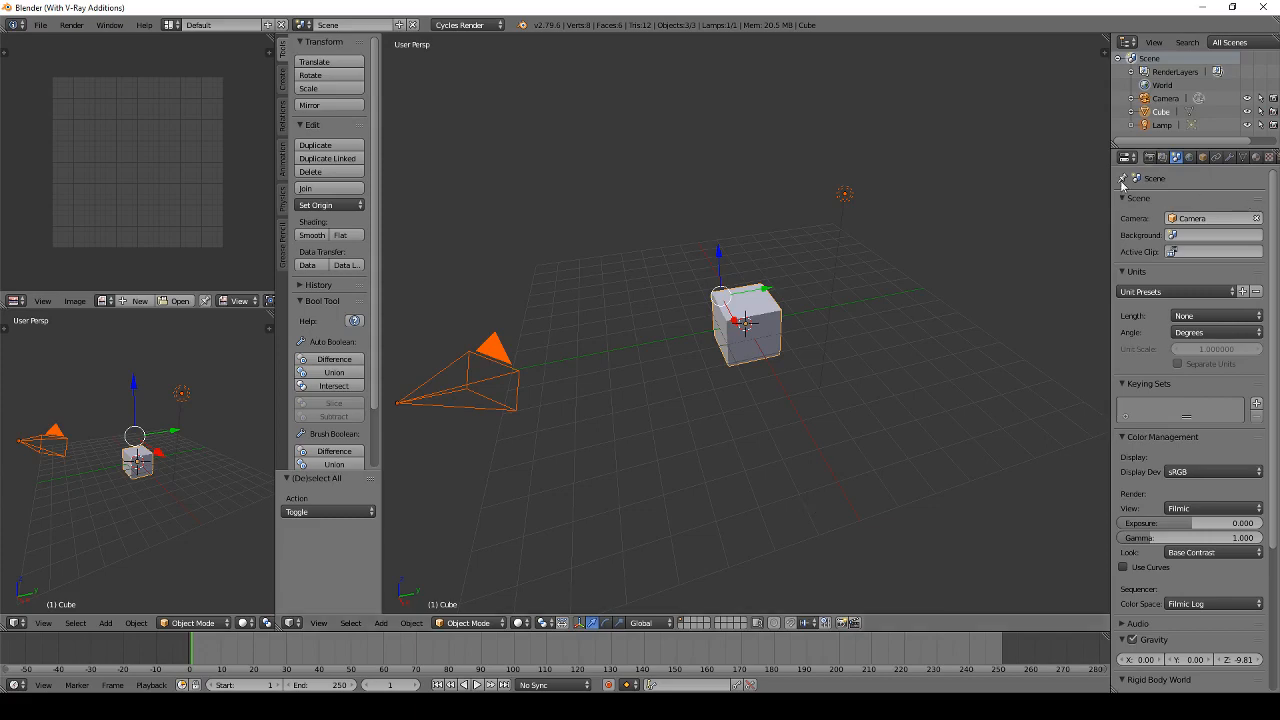
Step: Show the render settings and widen the properties editor
click(1149, 158)
drag(1112, 182, 966, 240)
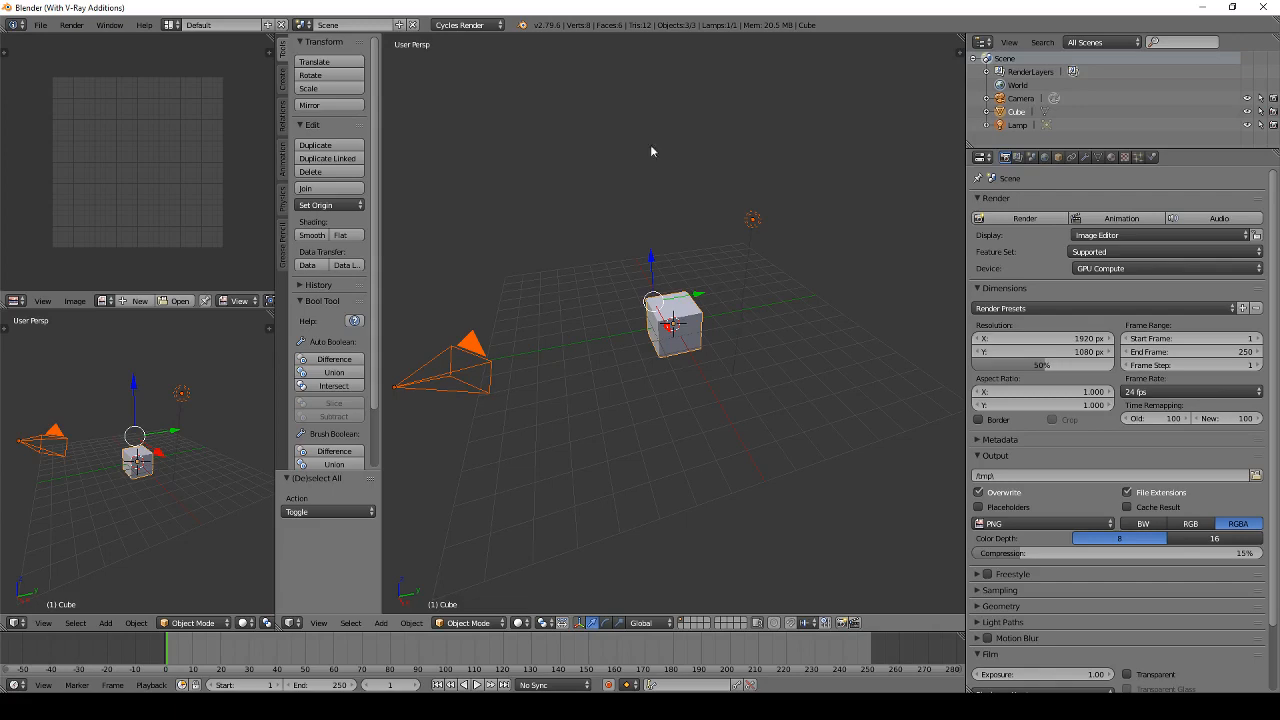
Step: Bring up the list of available add-ons in the user preferences
click(40, 24)
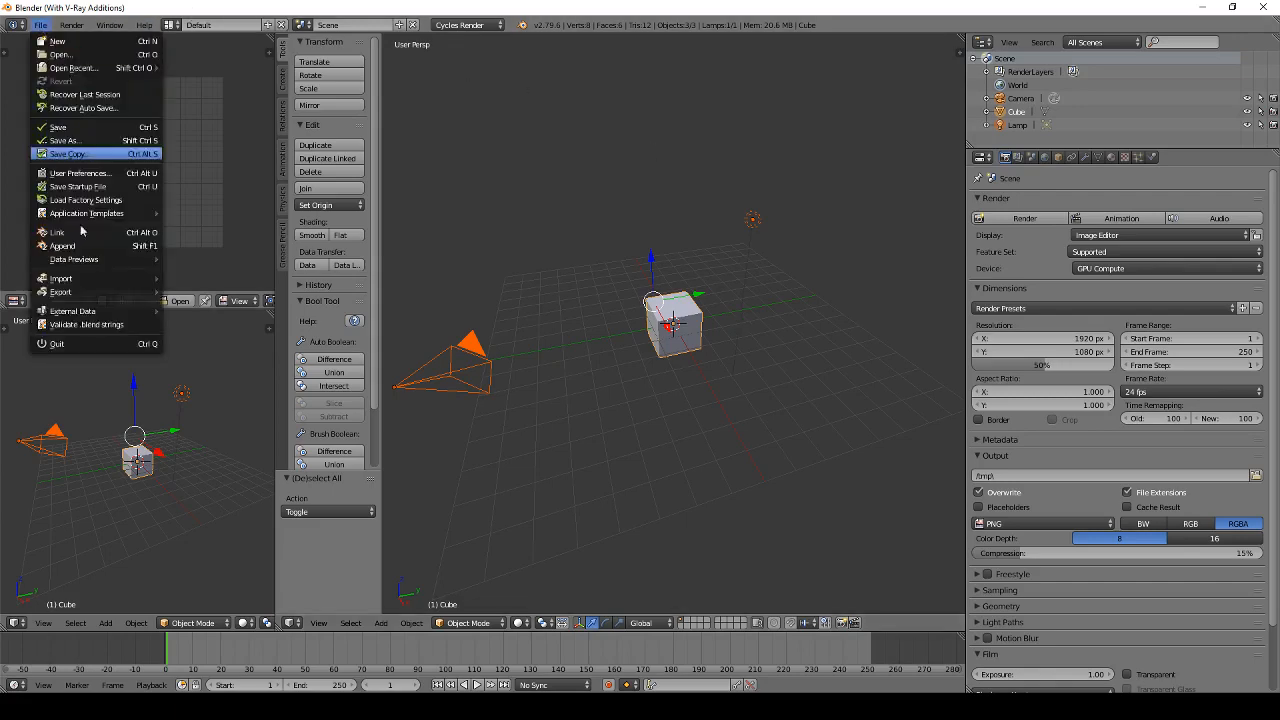
click(34, 28)
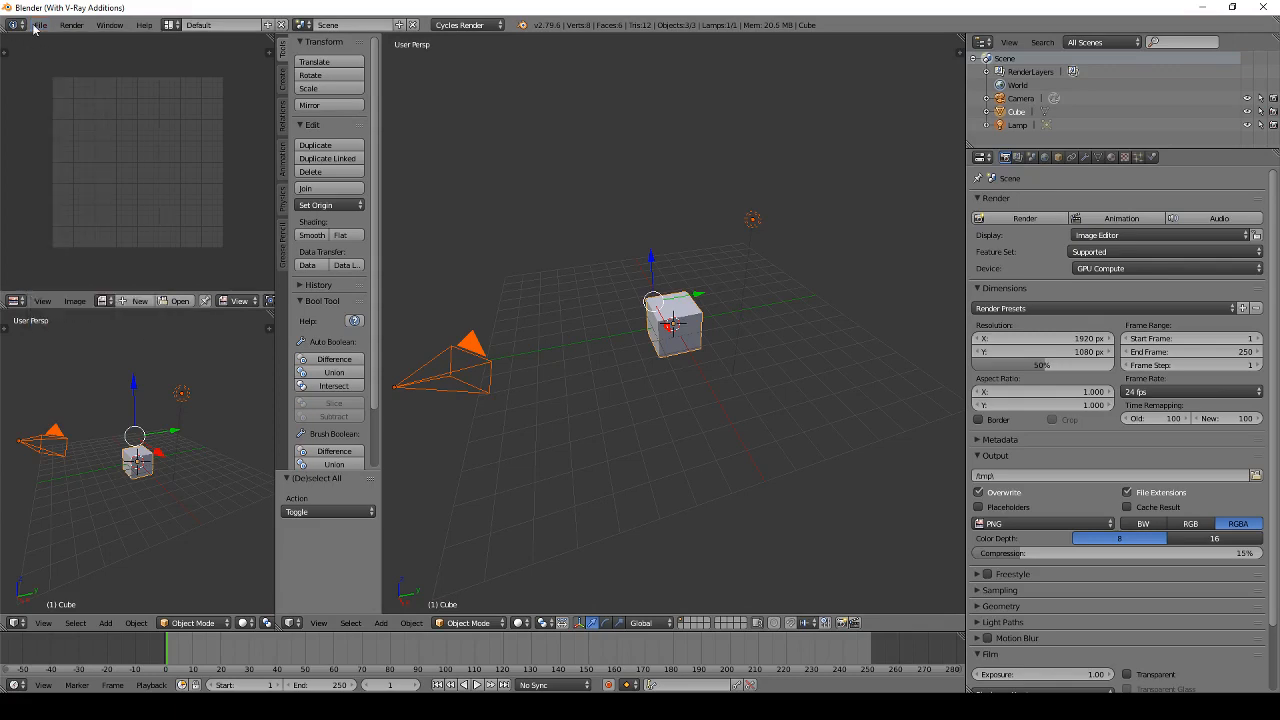
click(40, 25)
click(66, 178)
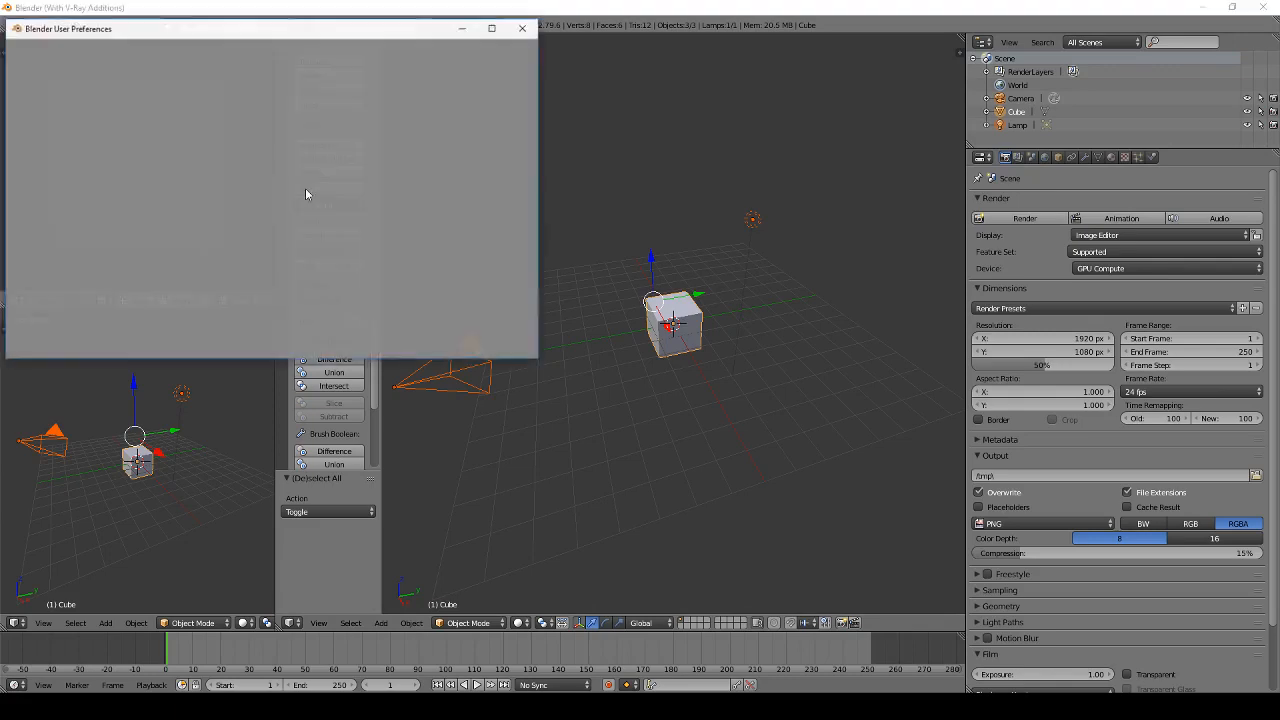
click(191, 51)
click(264, 51)
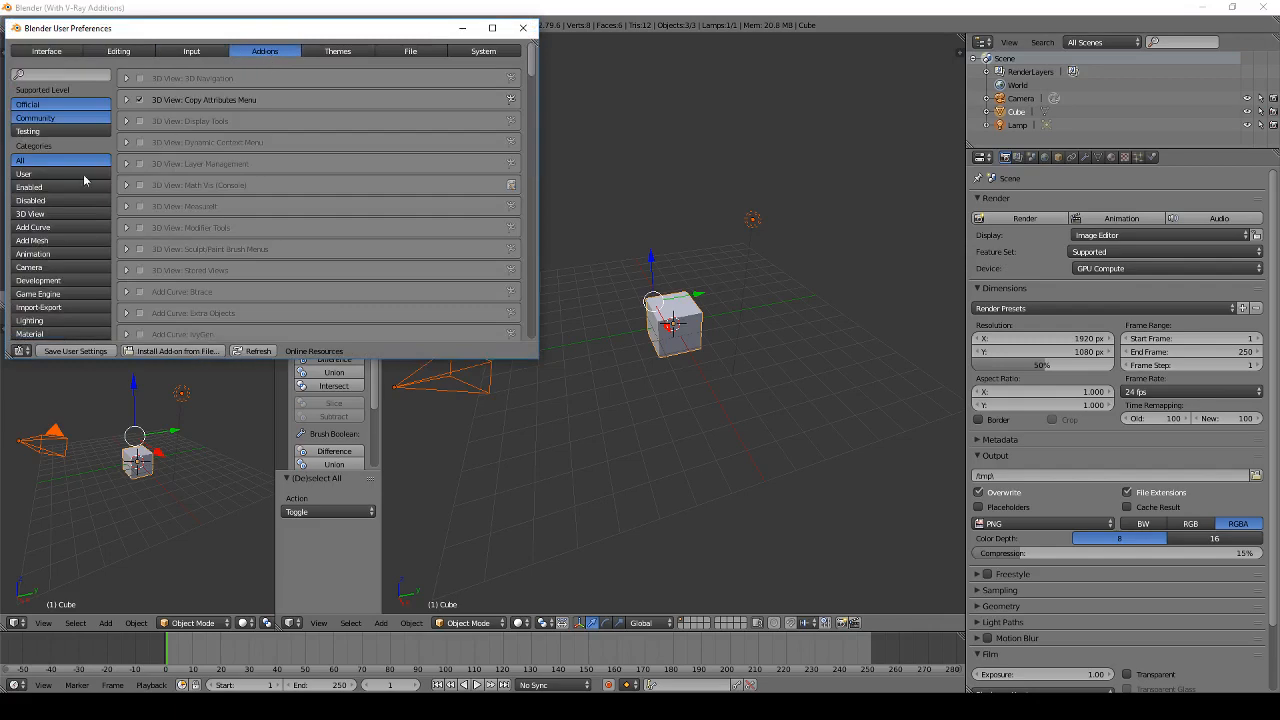
Step: Filter the add-ons to the Render category to check V-Ray For Blender 3.0, save the user settings and close the preferences
scroll(63, 210, down, 4)
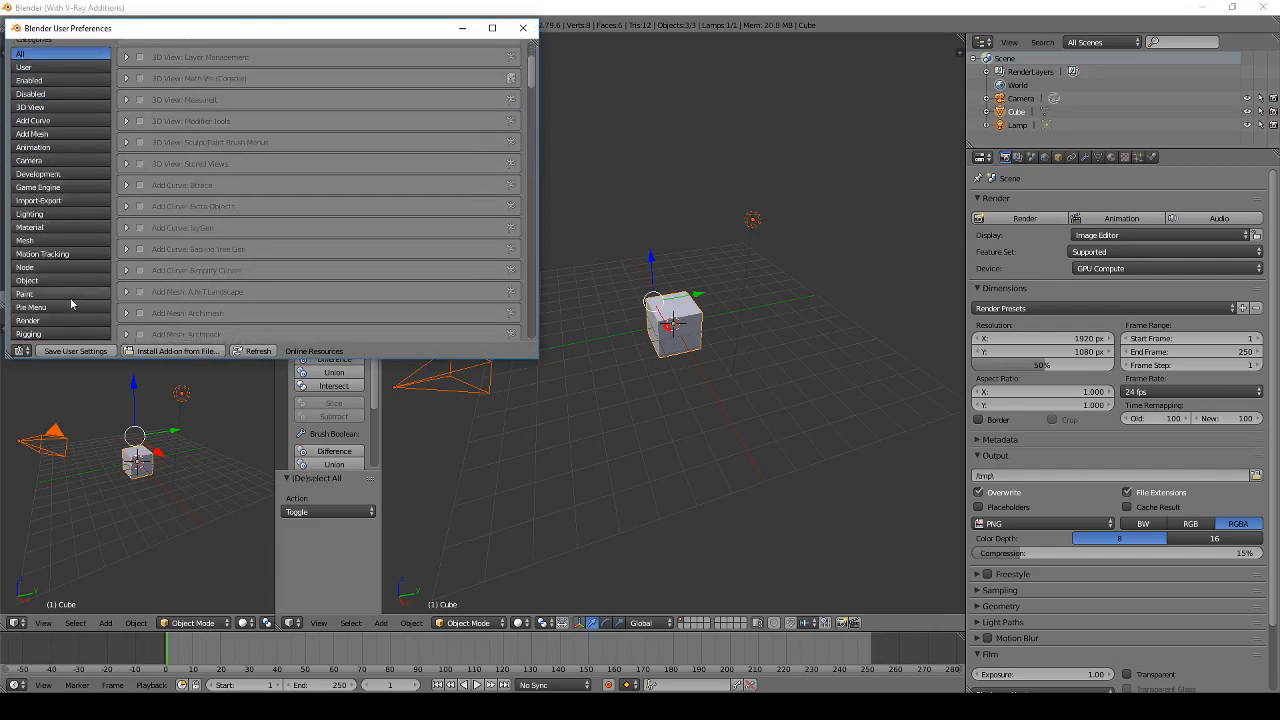
scroll(60, 312, down, 1)
click(51, 297)
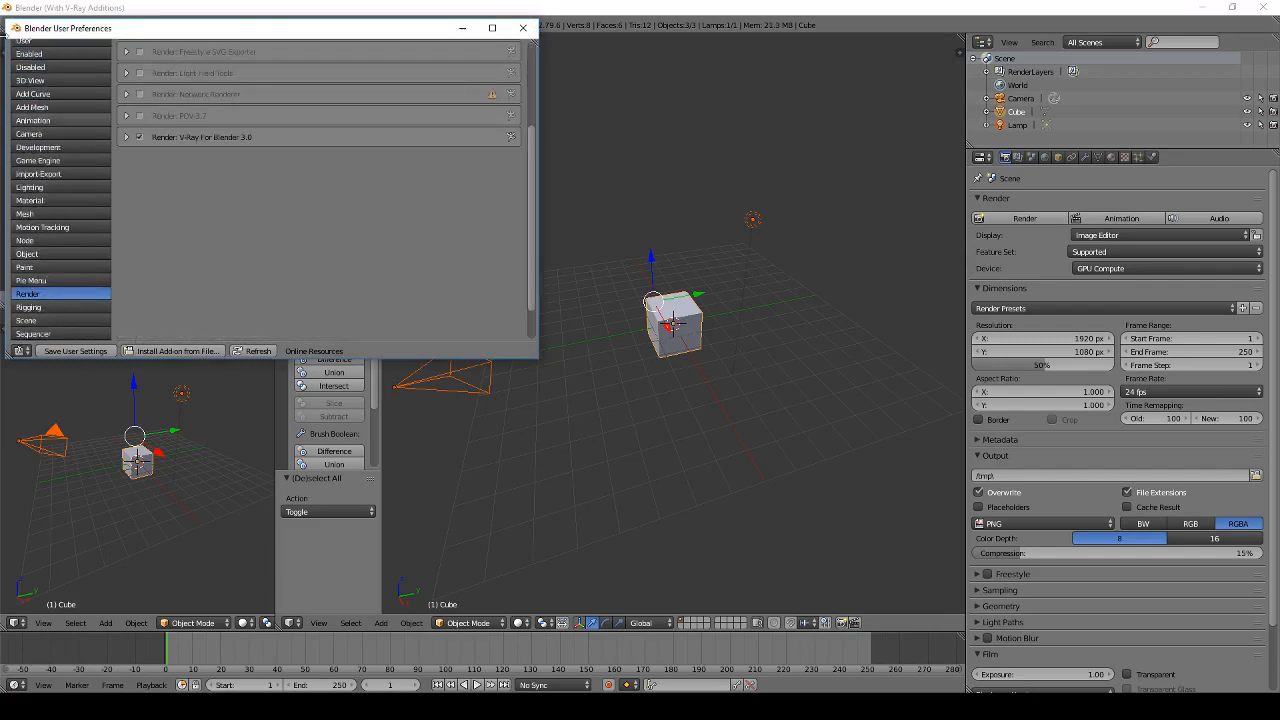
scroll(260, 240, up, 2)
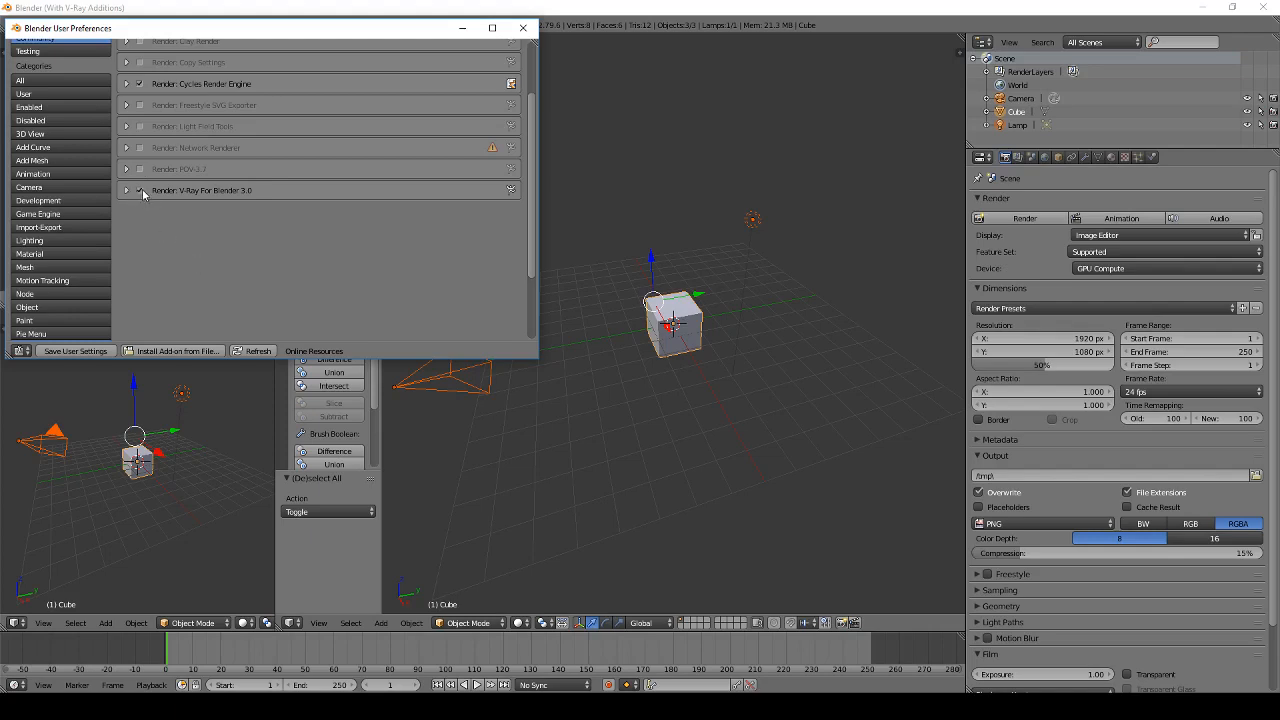
click(75, 351)
click(523, 28)
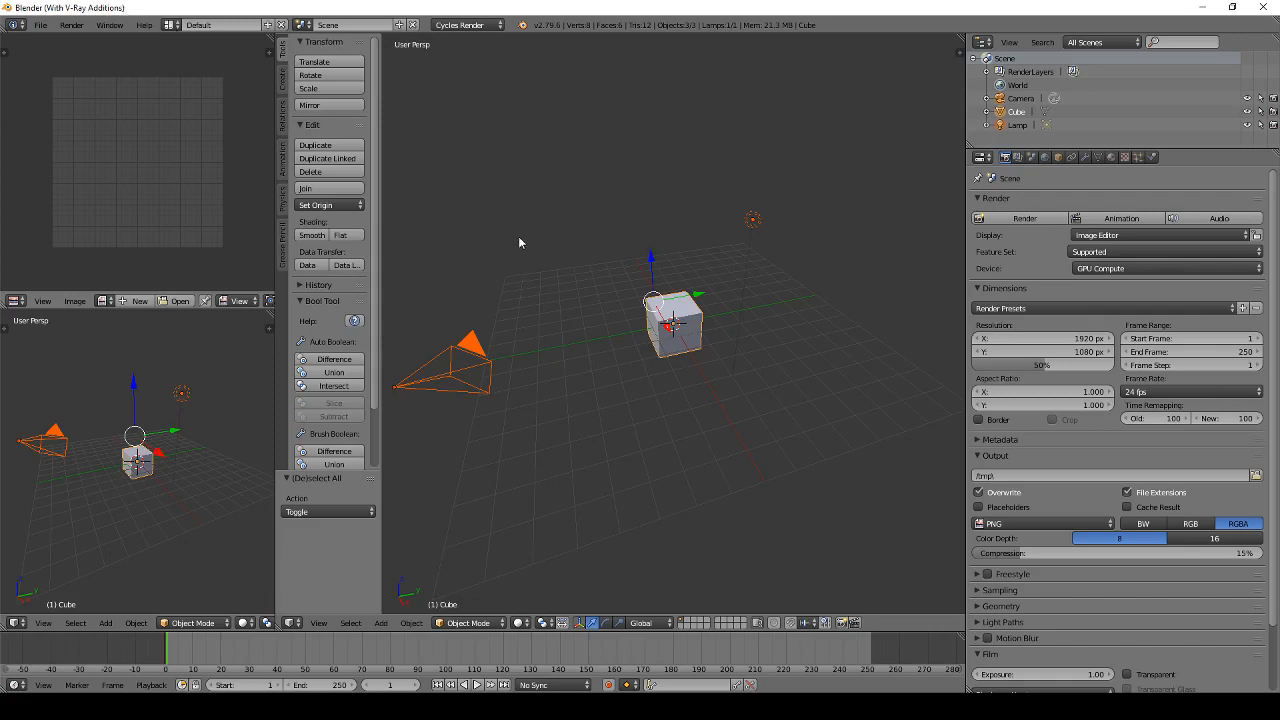
Step: Switch the render engine to V-Ray, test-render the default cube scene and close the frame buffer
click(474, 26)
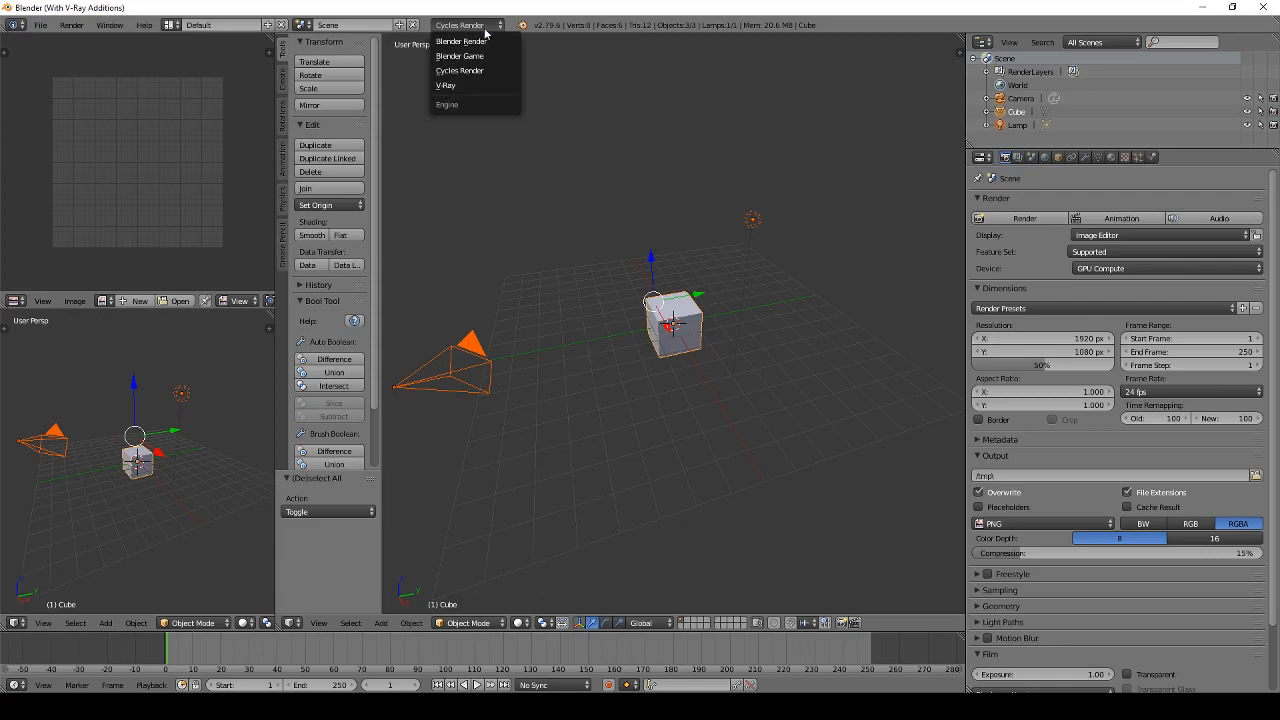
click(477, 87)
click(470, 25)
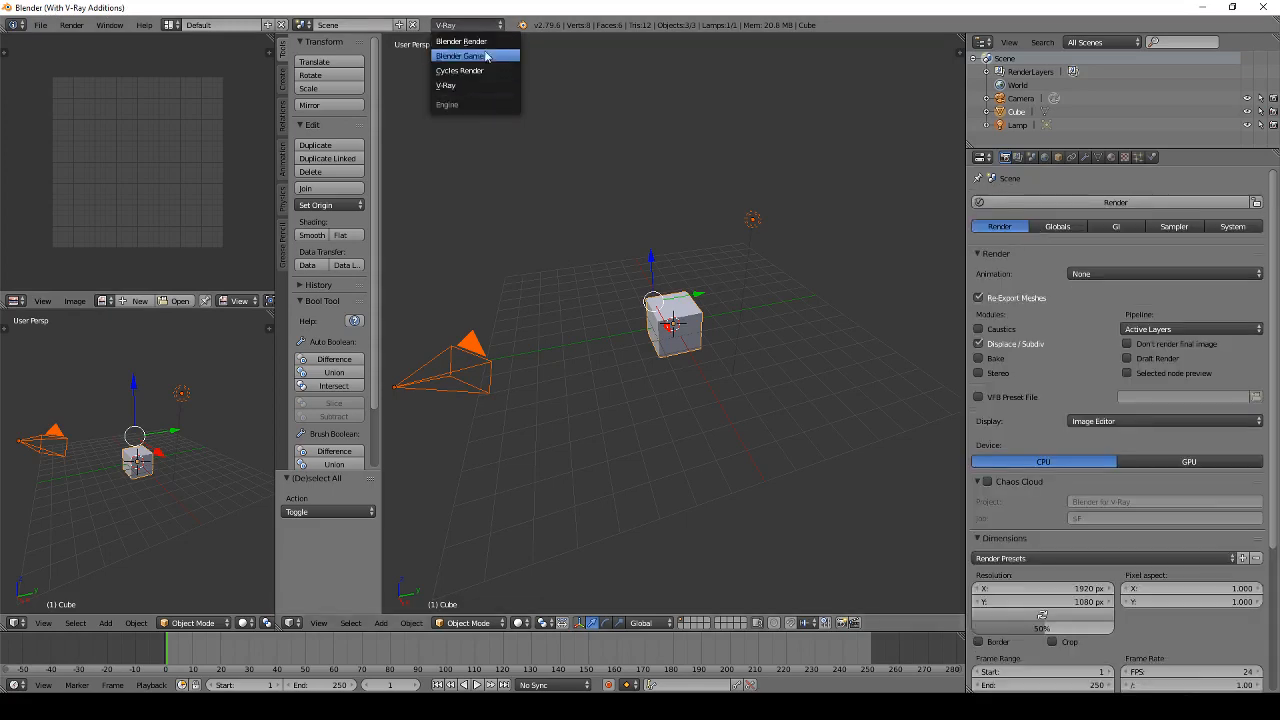
click(487, 85)
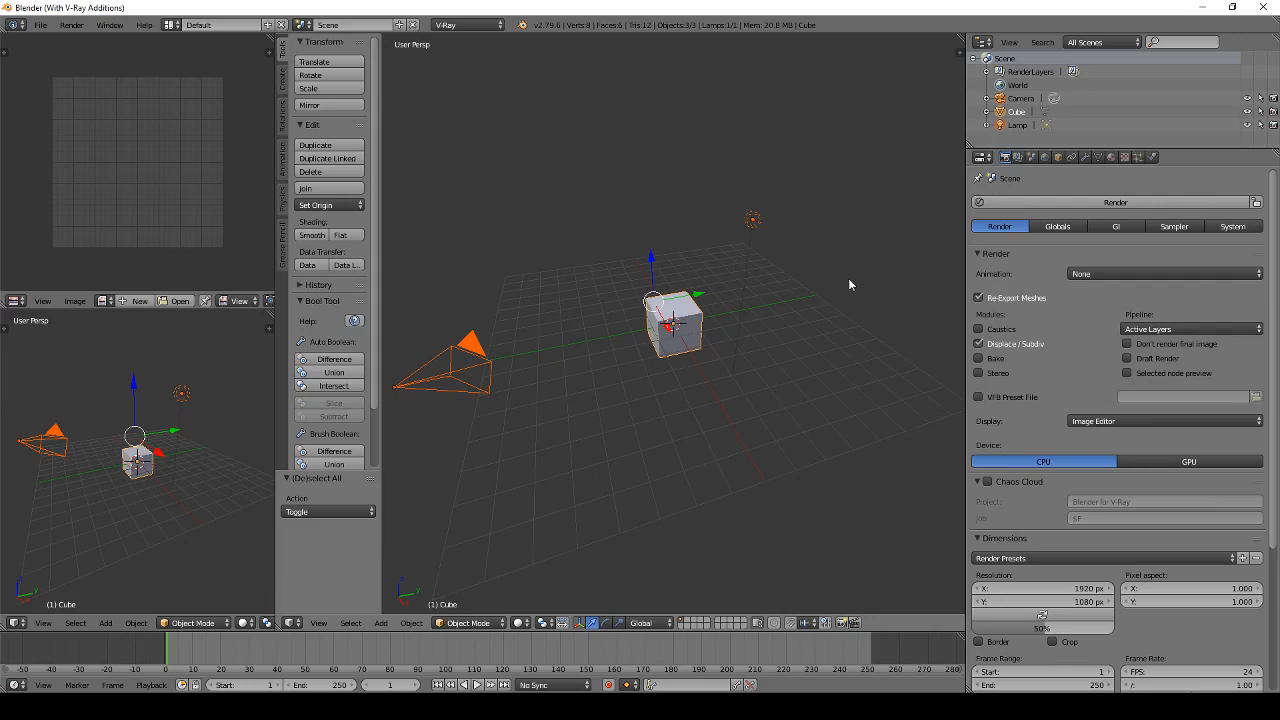
key(F12)
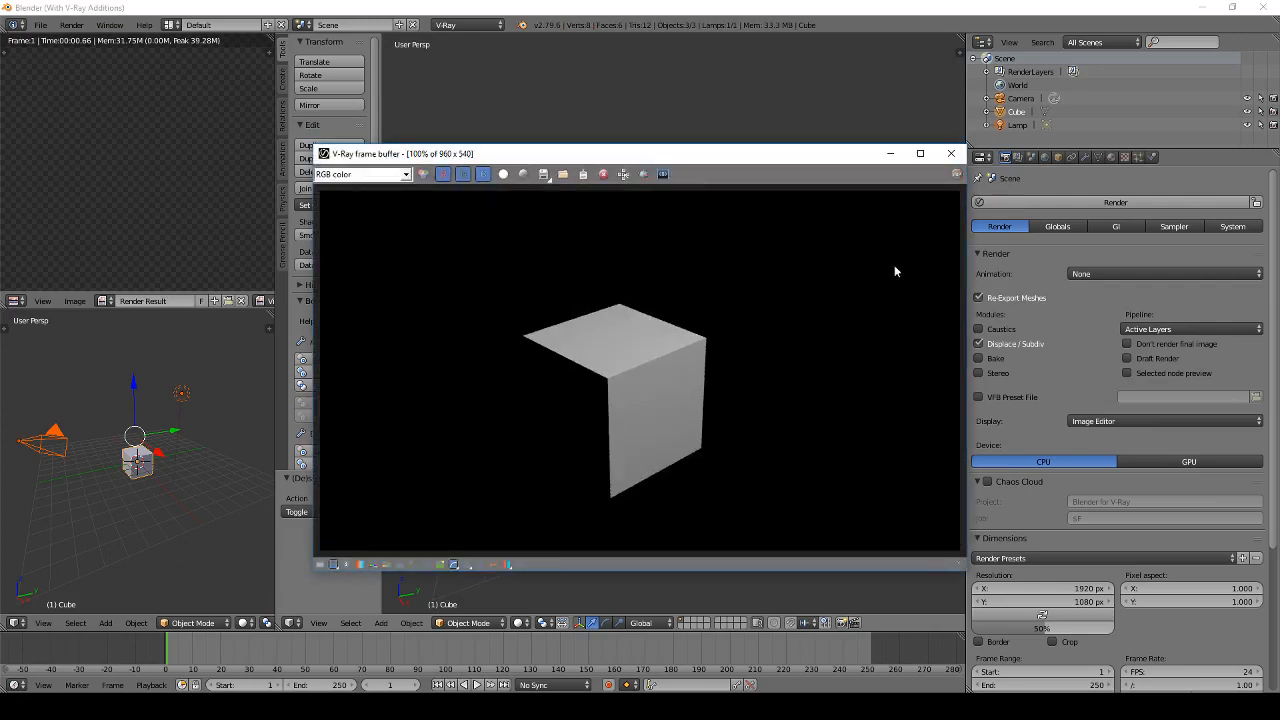
click(951, 153)
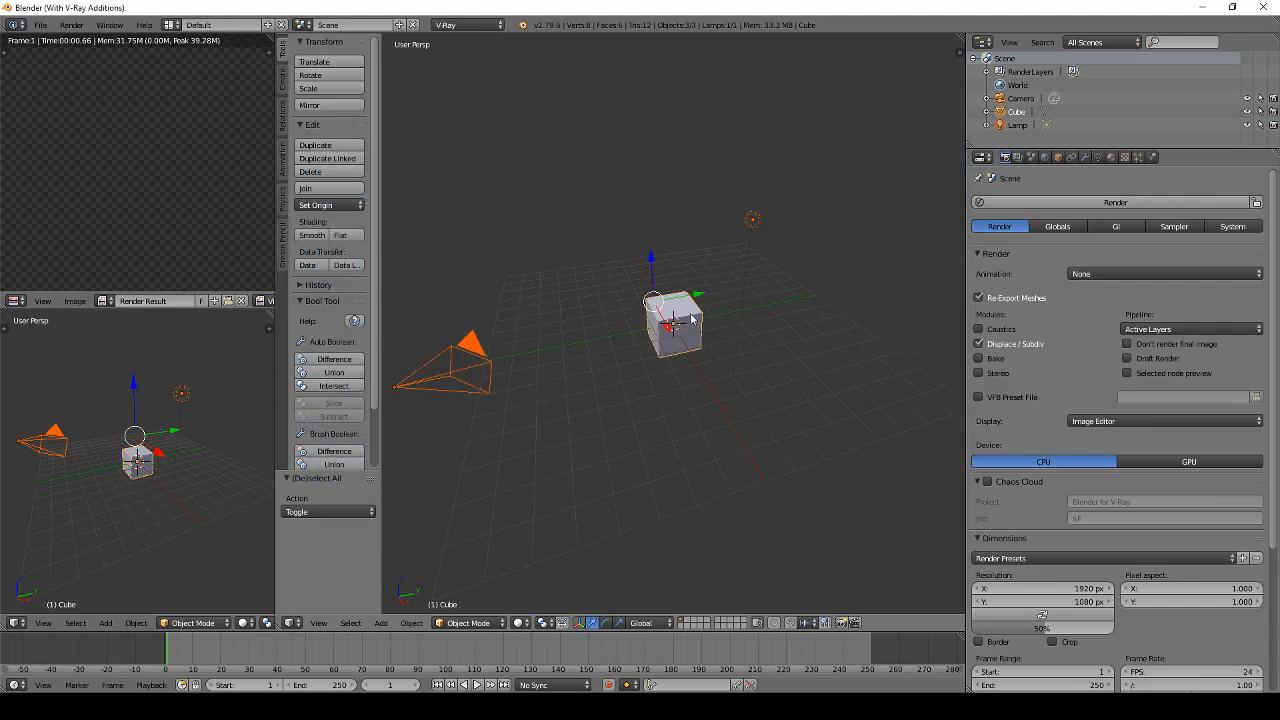
Step: Change the image editor to a Node Editor, widen it along with the 3D view's tool shelf, and leave no objects selected
click(15, 300)
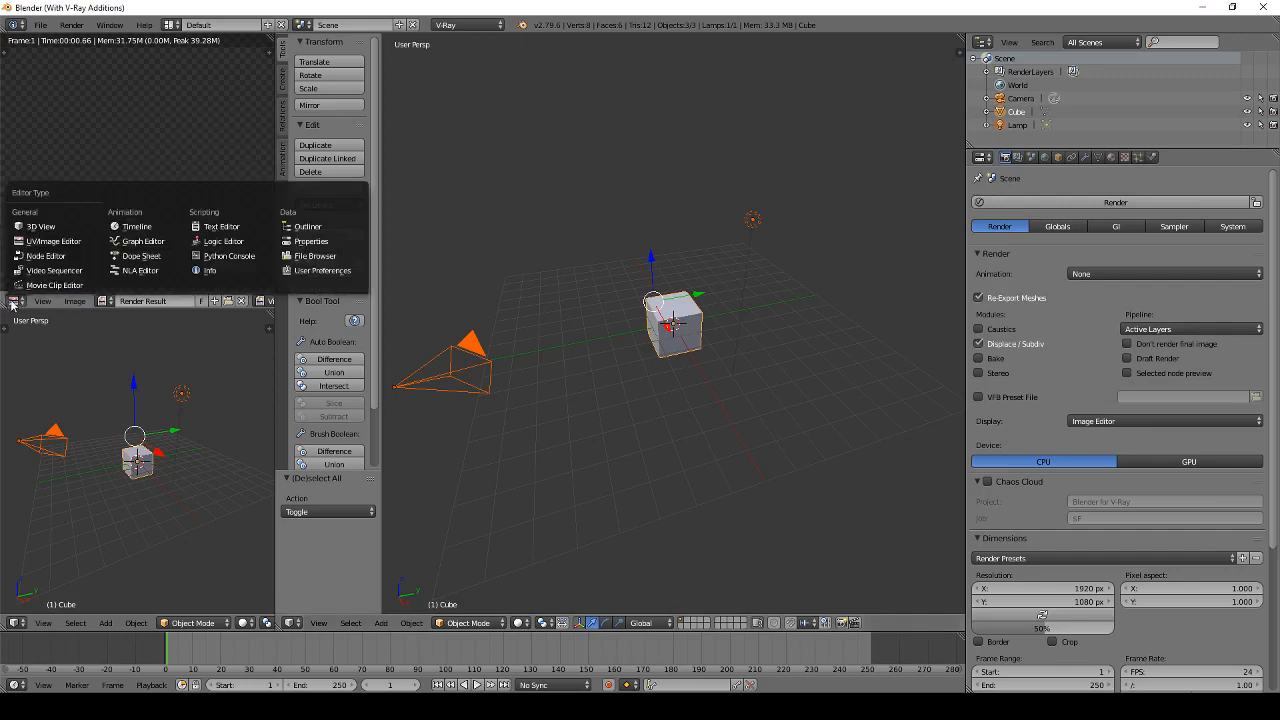
click(62, 258)
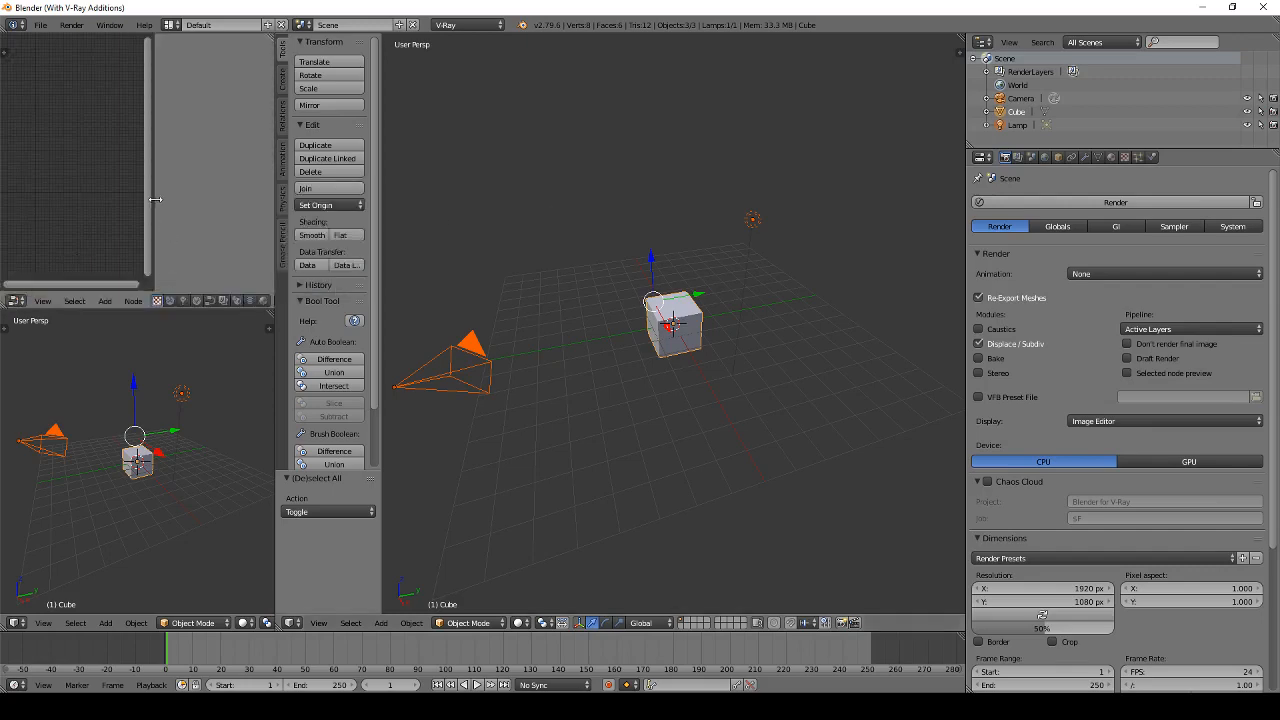
drag(274, 211, 483, 206)
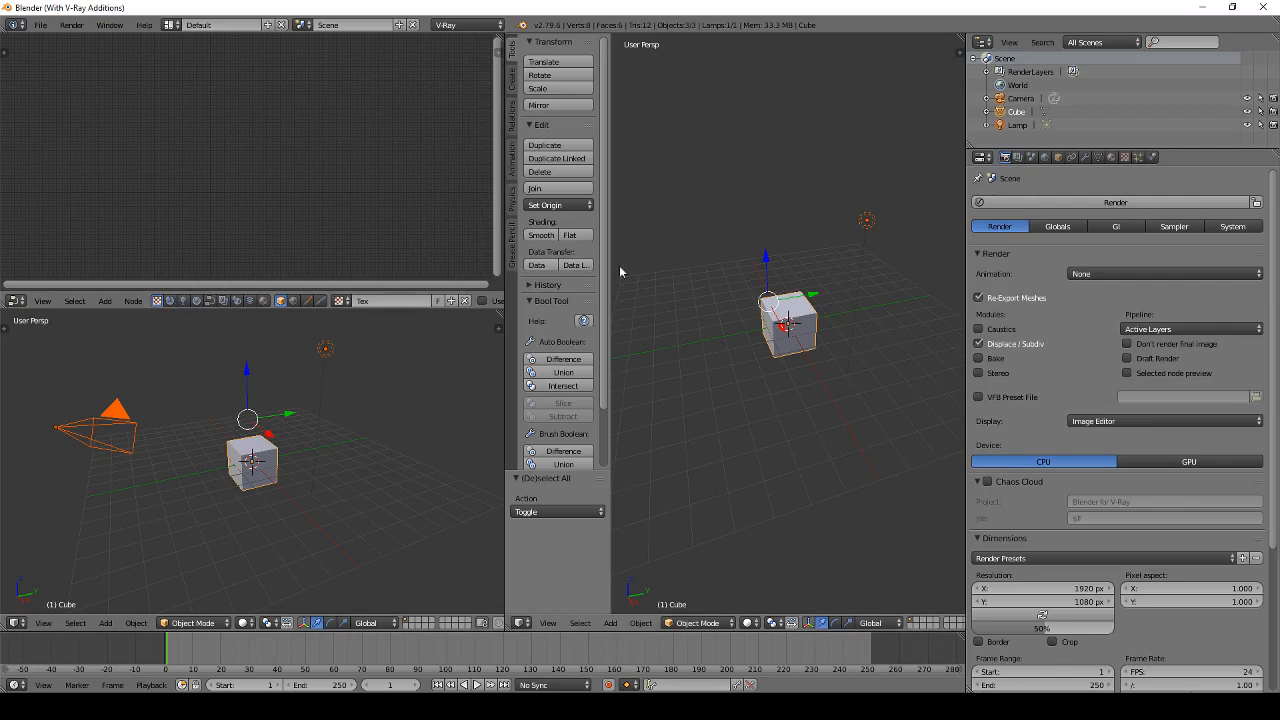
mouse_move(620, 271)
mouse_down()
mouse_move(586, 271)
mouse_move(620, 272)
mouse_up()
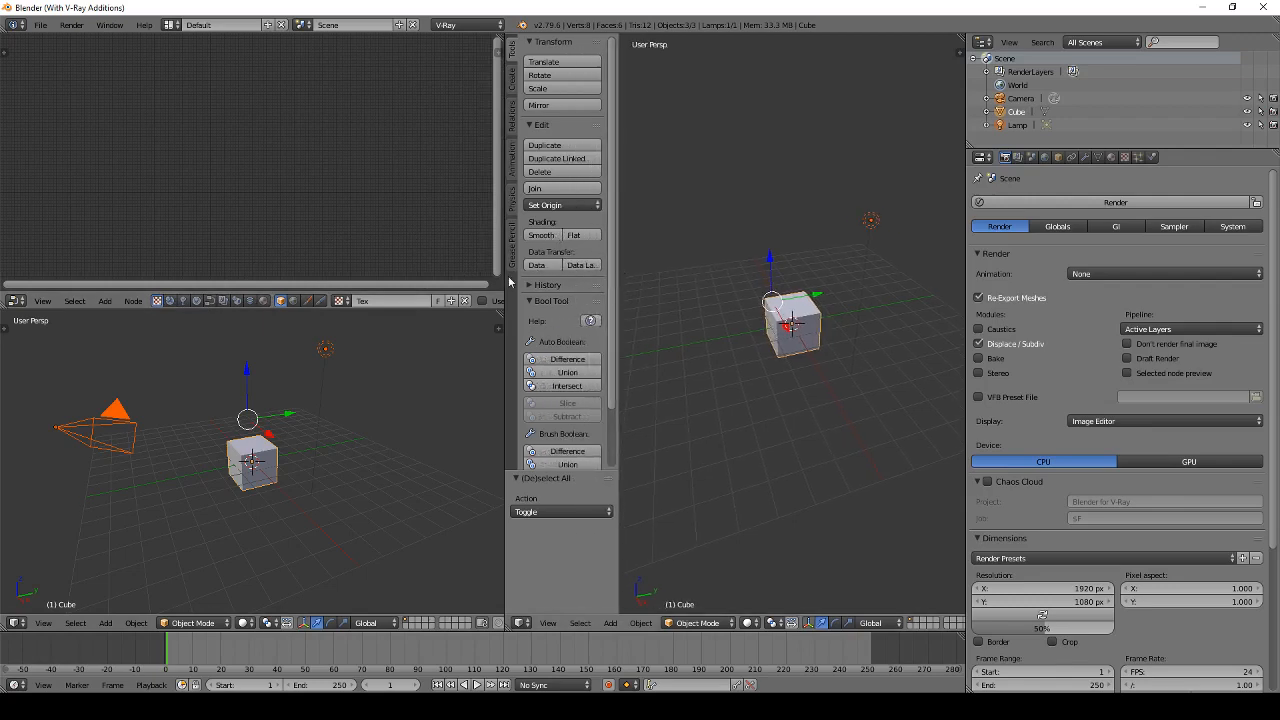
drag(506, 280, 380, 274)
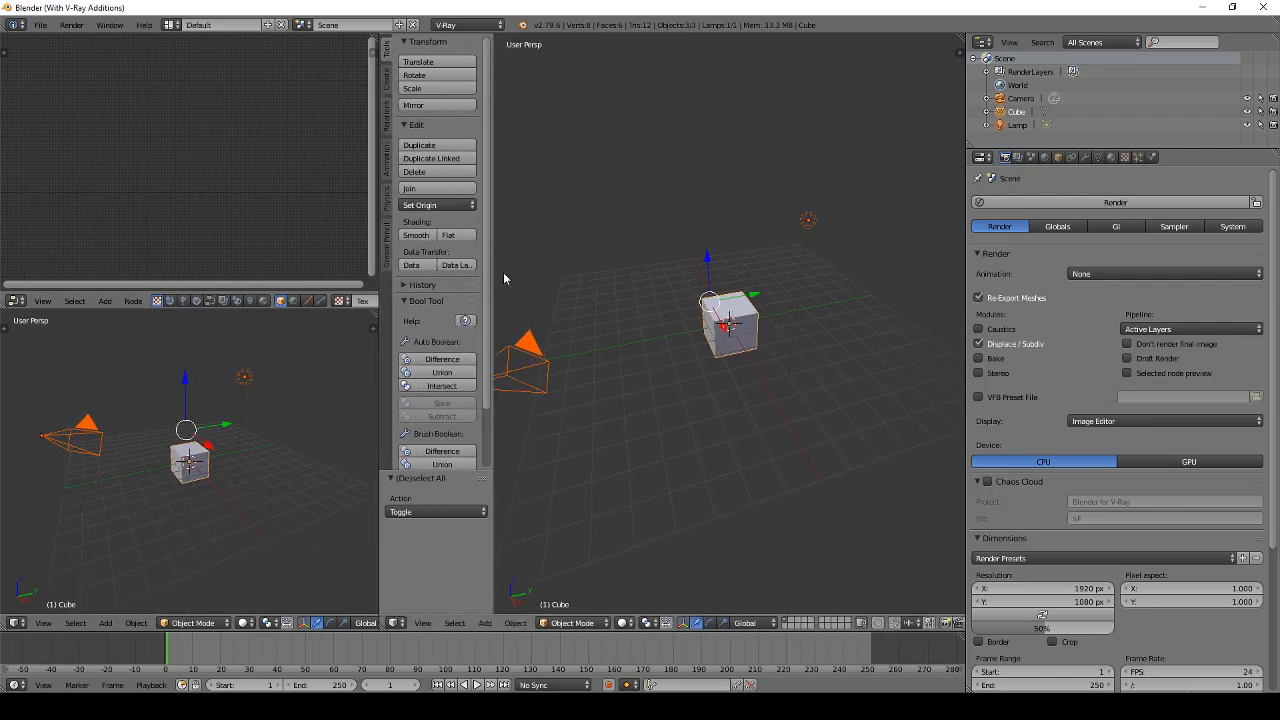
drag(491, 275, 518, 295)
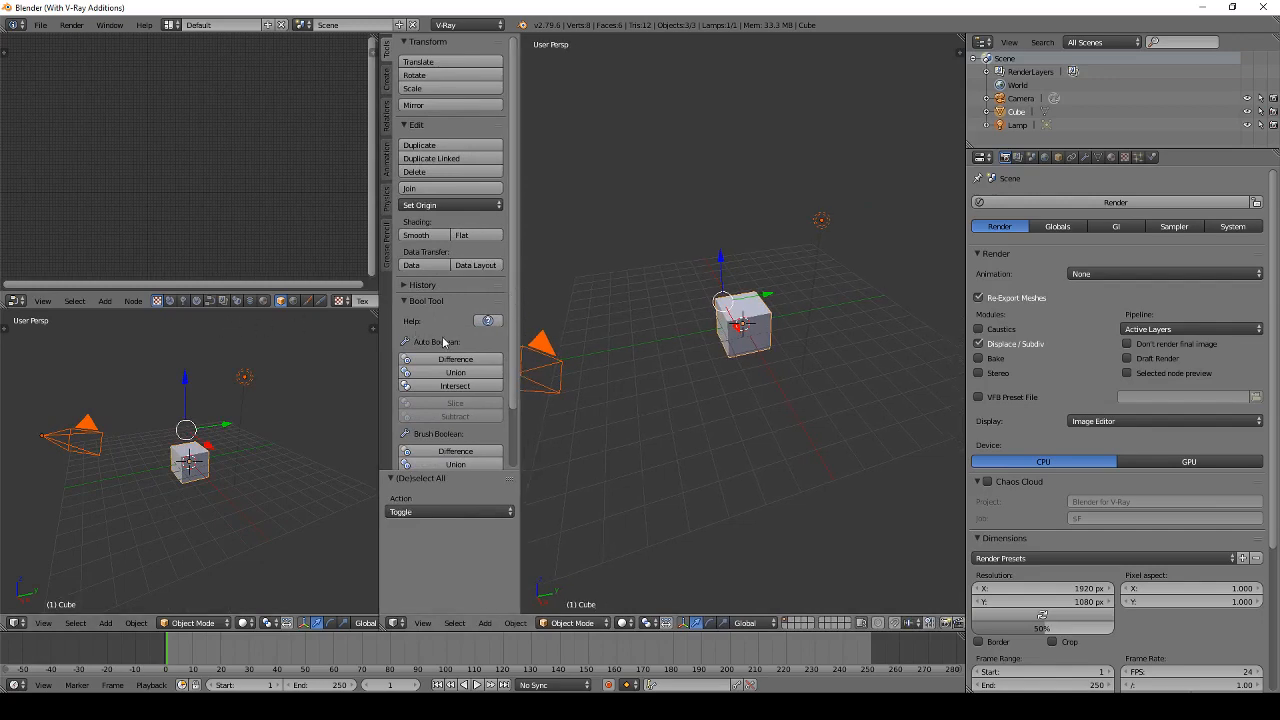
key(a)
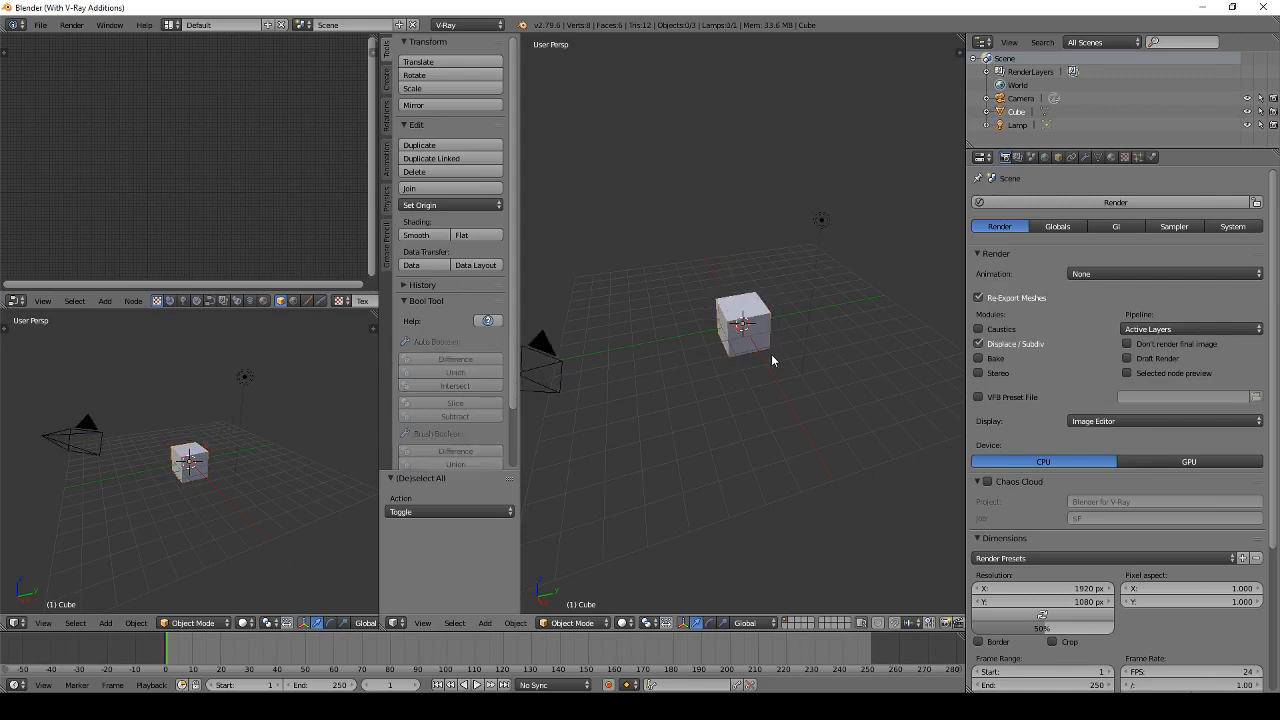
Step: Display the V-Ray World node tree type in the Node Editor and add a world node tree to the World
click(169, 302)
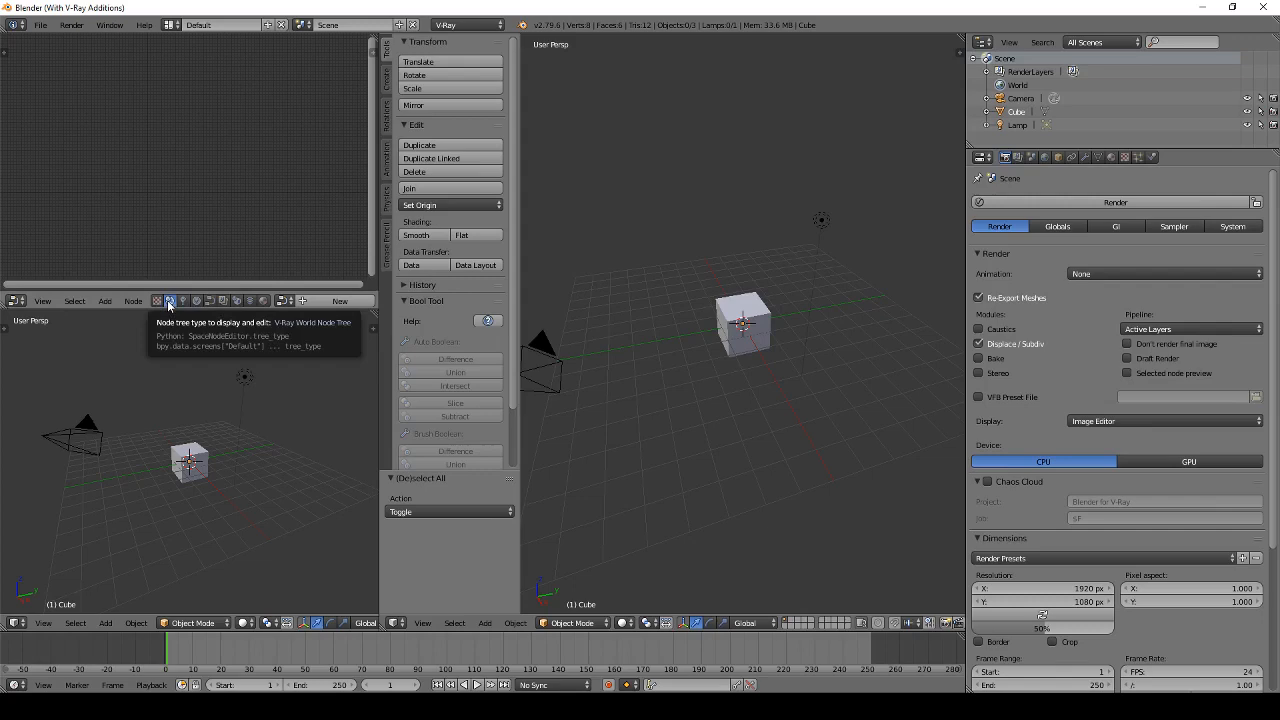
click(1045, 158)
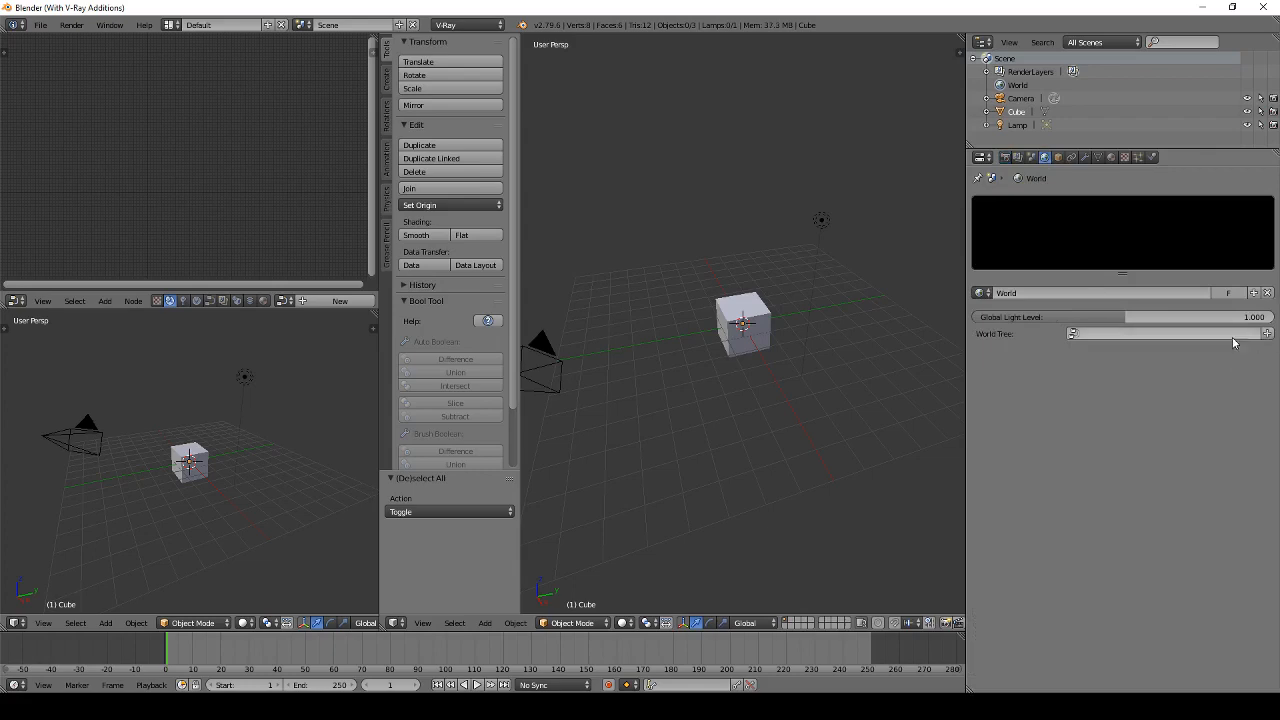
click(334, 304)
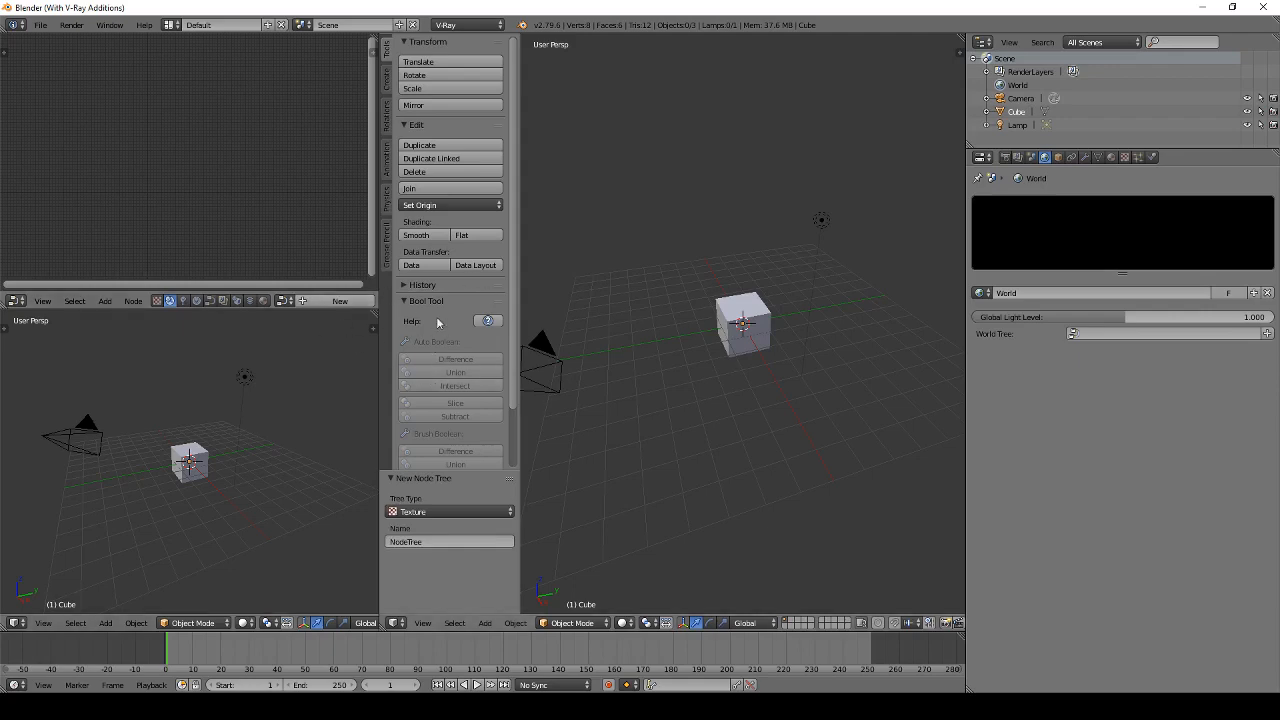
click(284, 301)
click(285, 305)
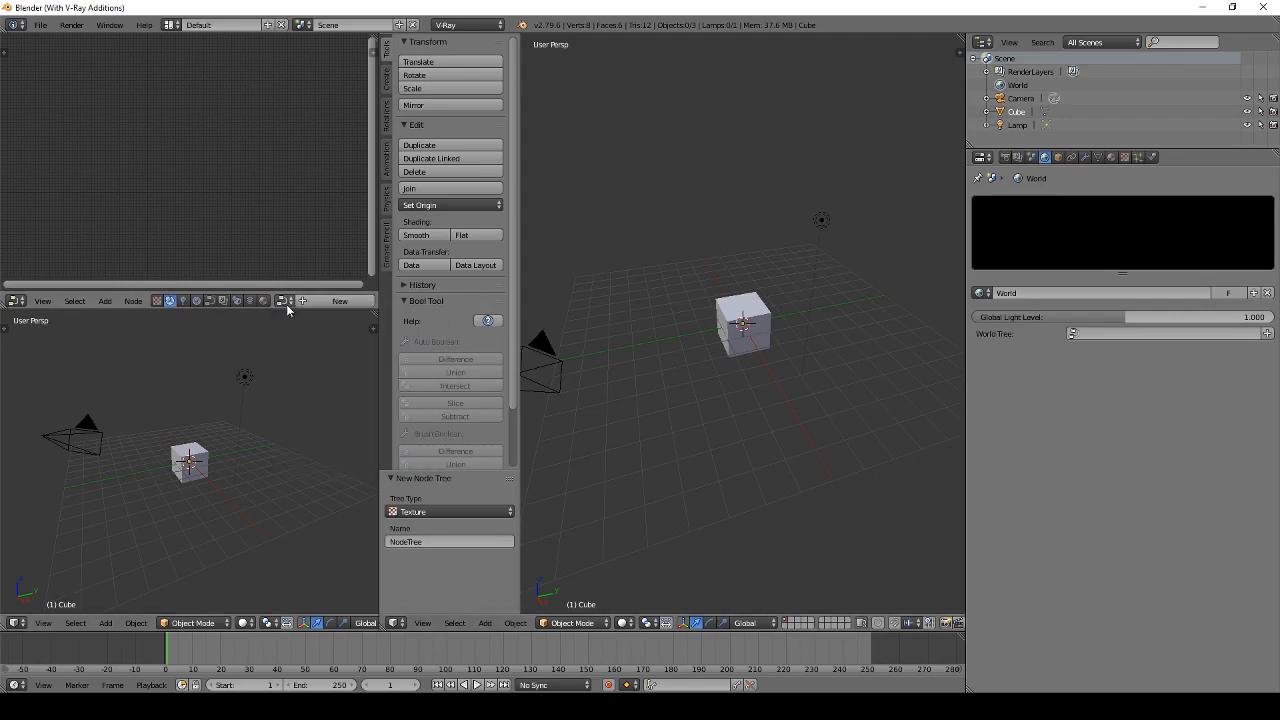
click(1268, 334)
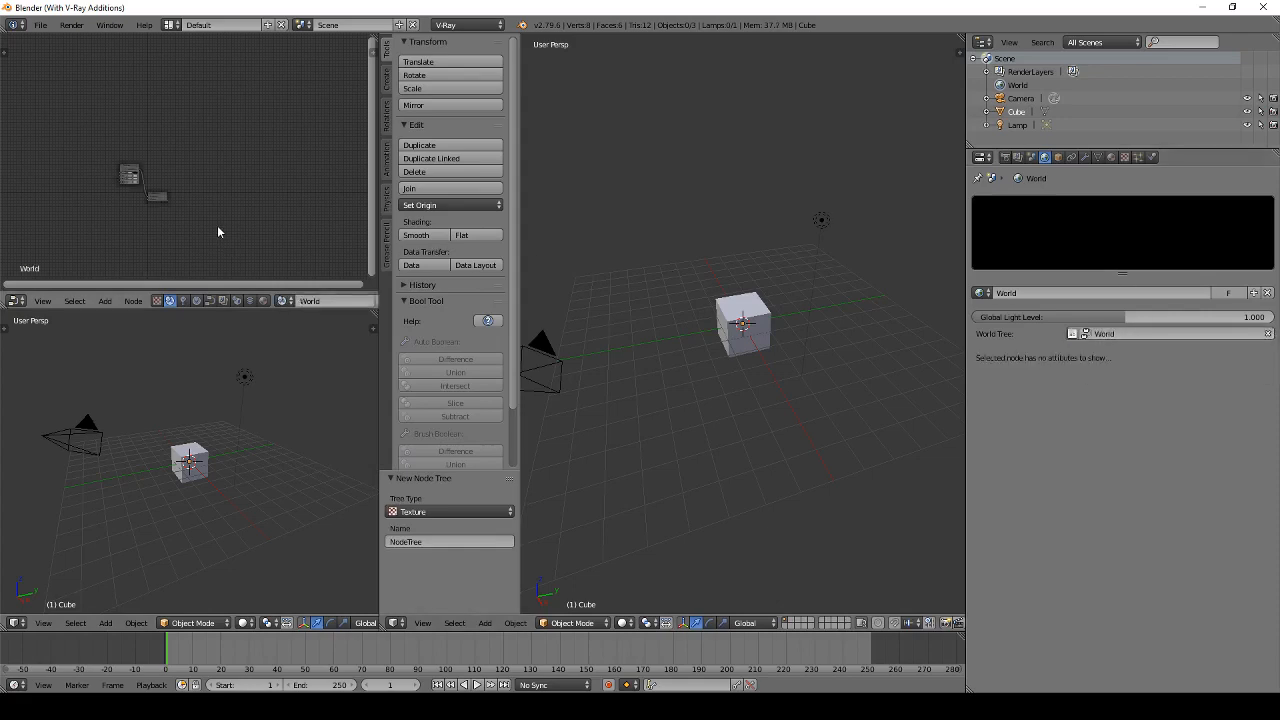
Step: Widen the Environment node so its Background, GI, Reflection and Refraction rows can be read in full
scroll(114, 190, up, 5)
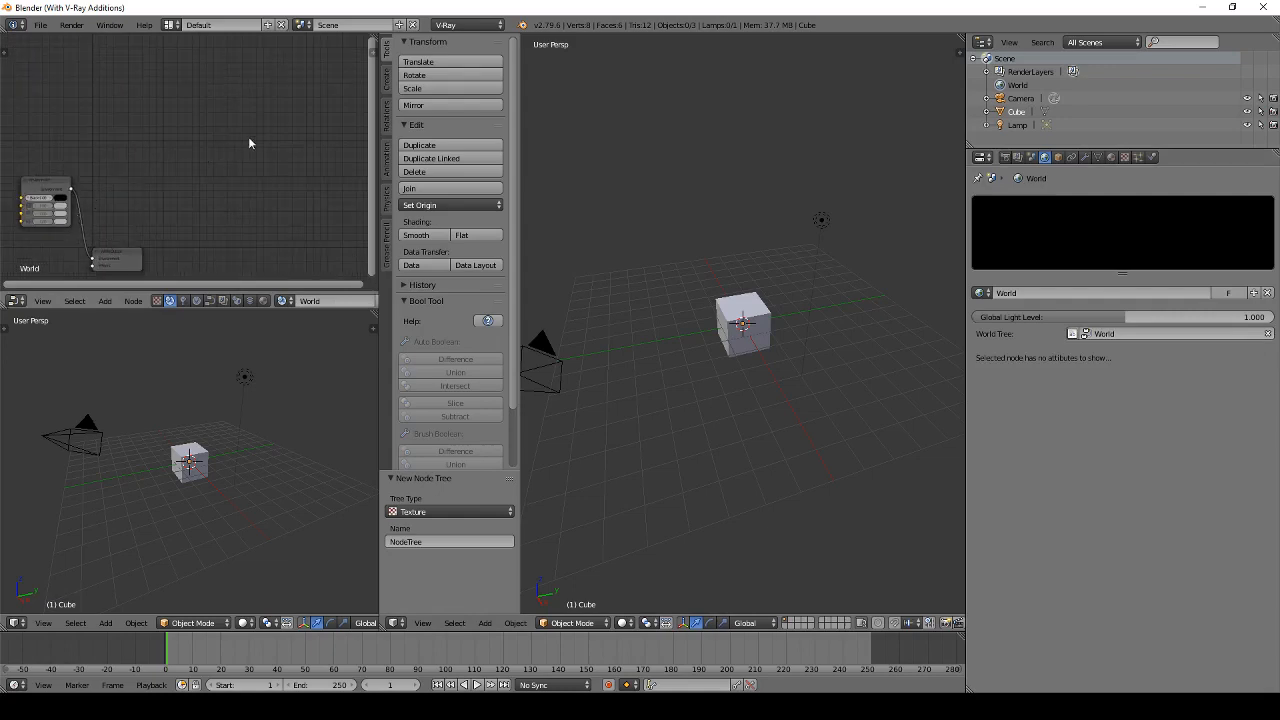
middle_drag(135, 184, 314, 165)
scroll(136, 139, up, 3)
scroll(136, 139, down, 2)
scroll(142, 184, up, 3)
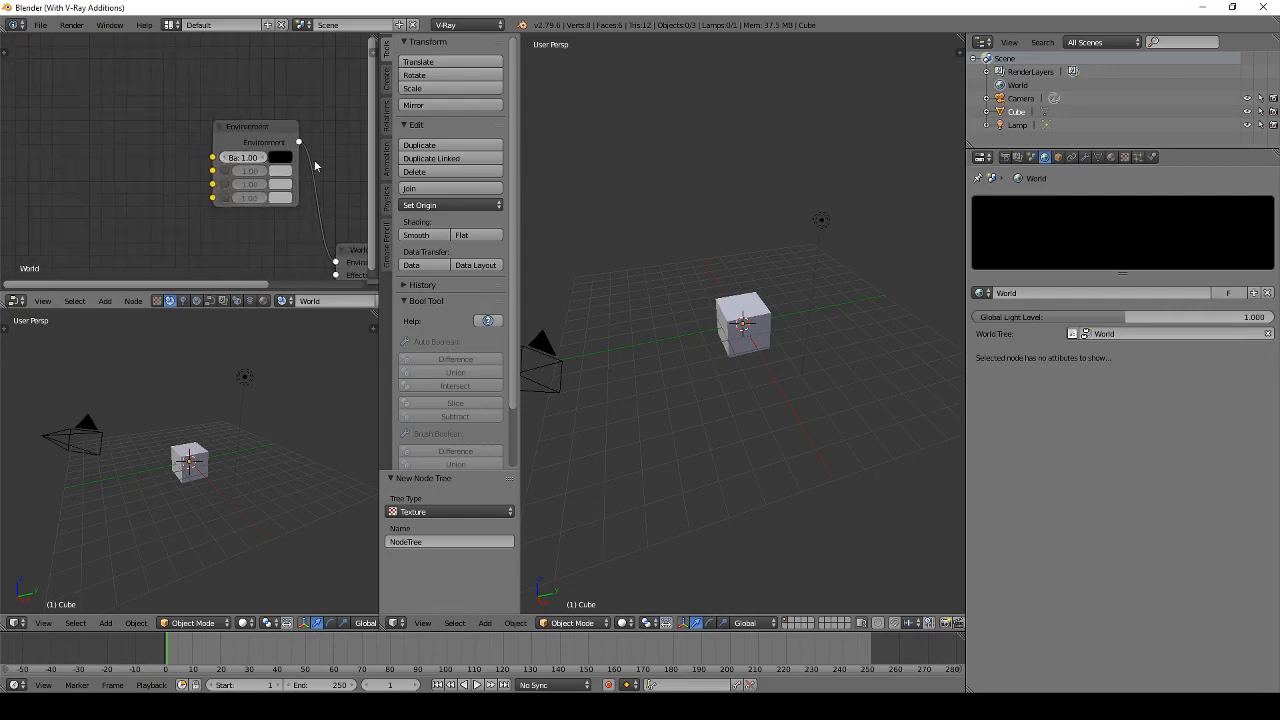
drag(214, 146, 90, 147)
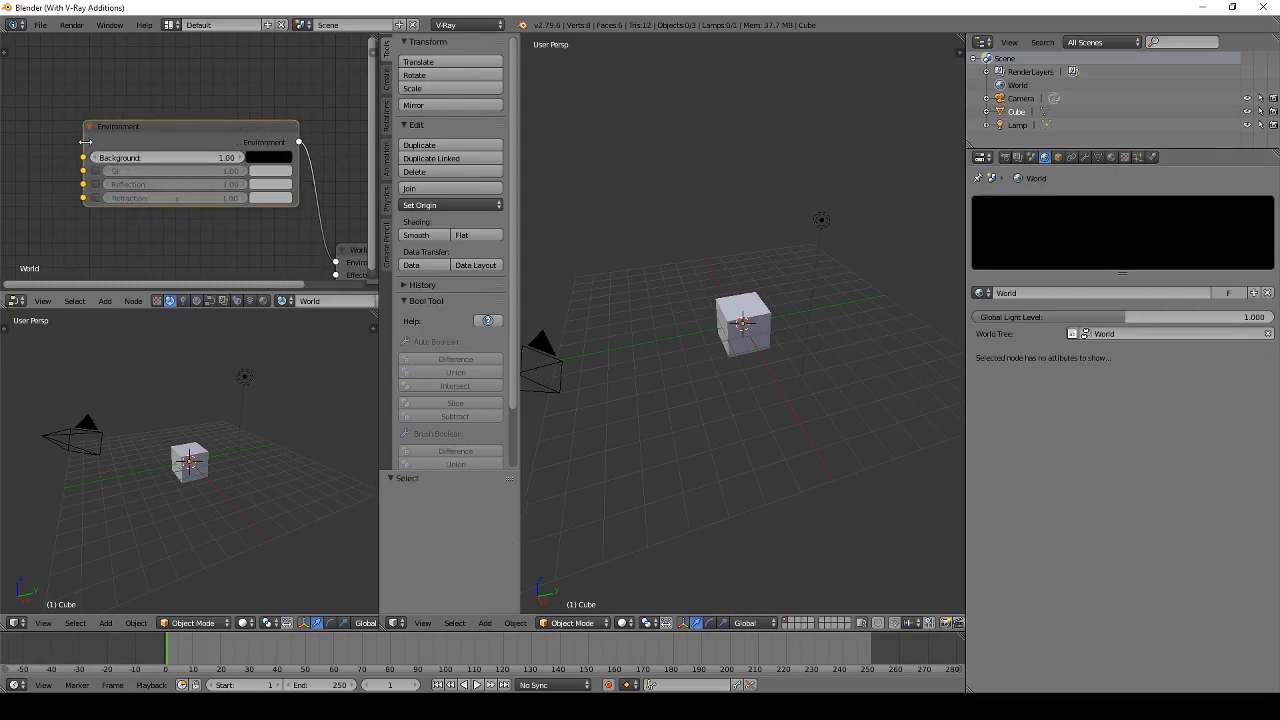
scroll(157, 168, down, 1)
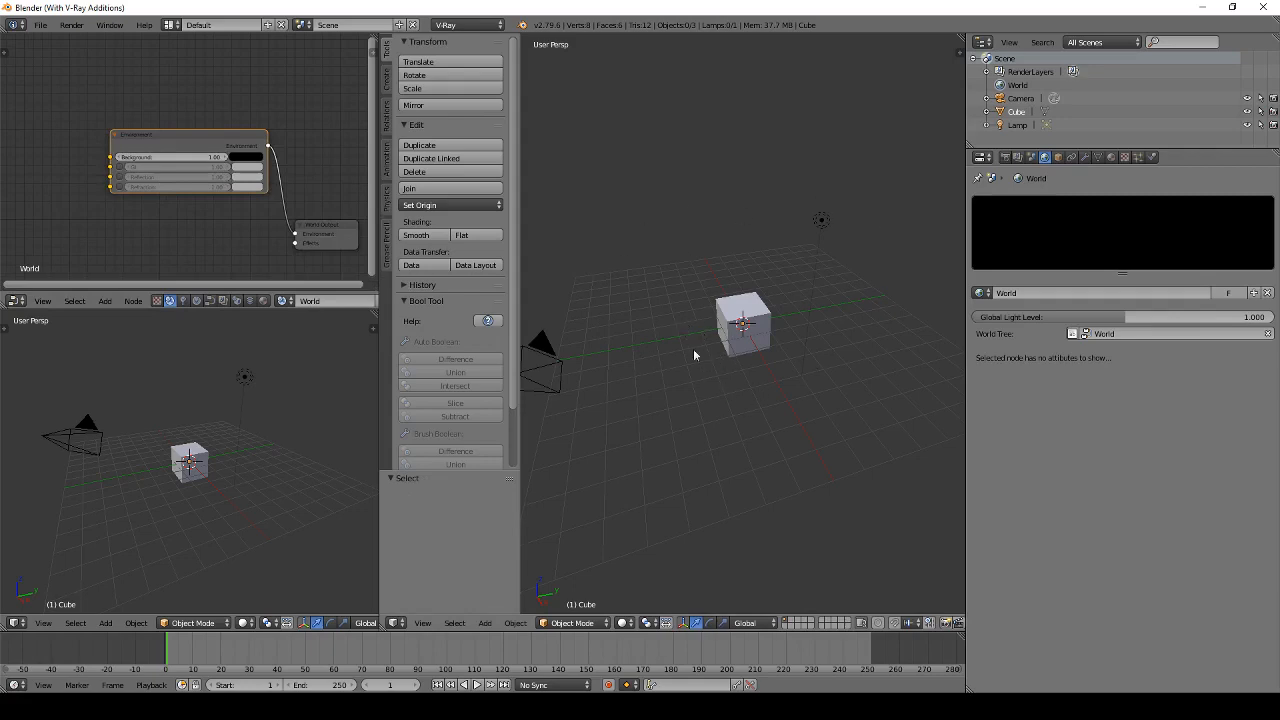
Step: Render the scene with the new world node tree, and return from the frame buffer to the 3D view
key(F12)
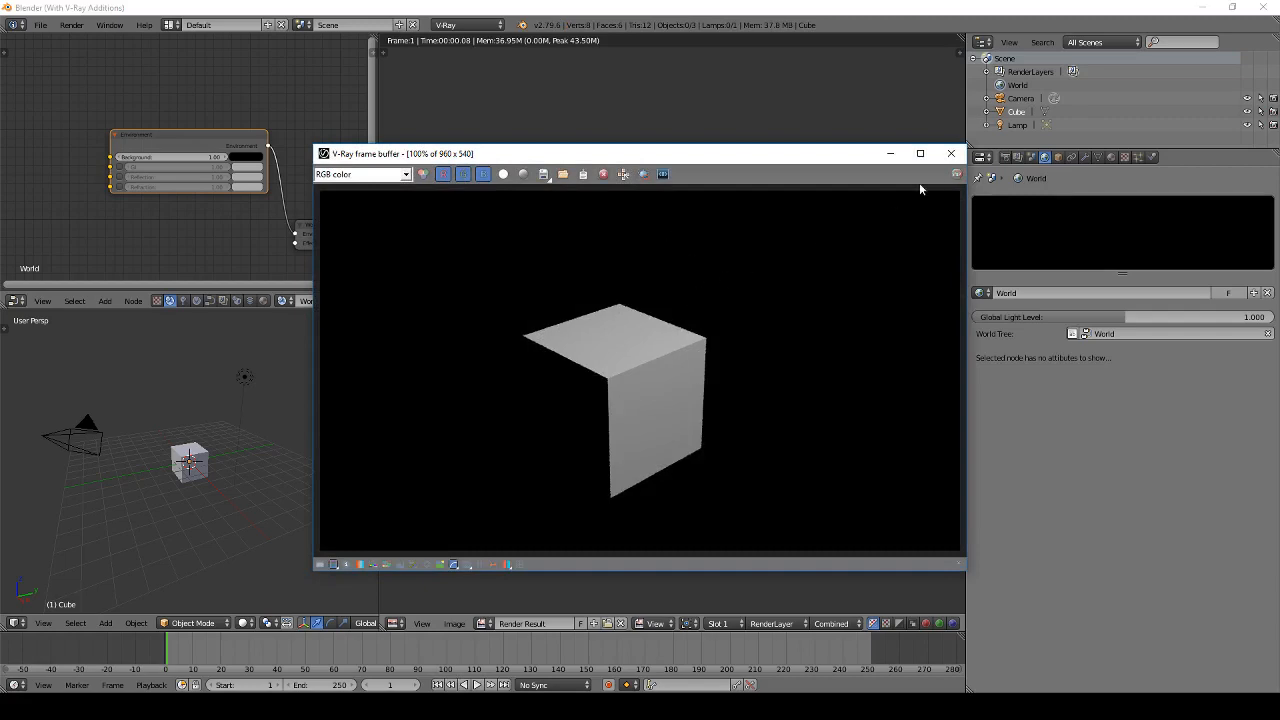
click(951, 153)
key(Escape)
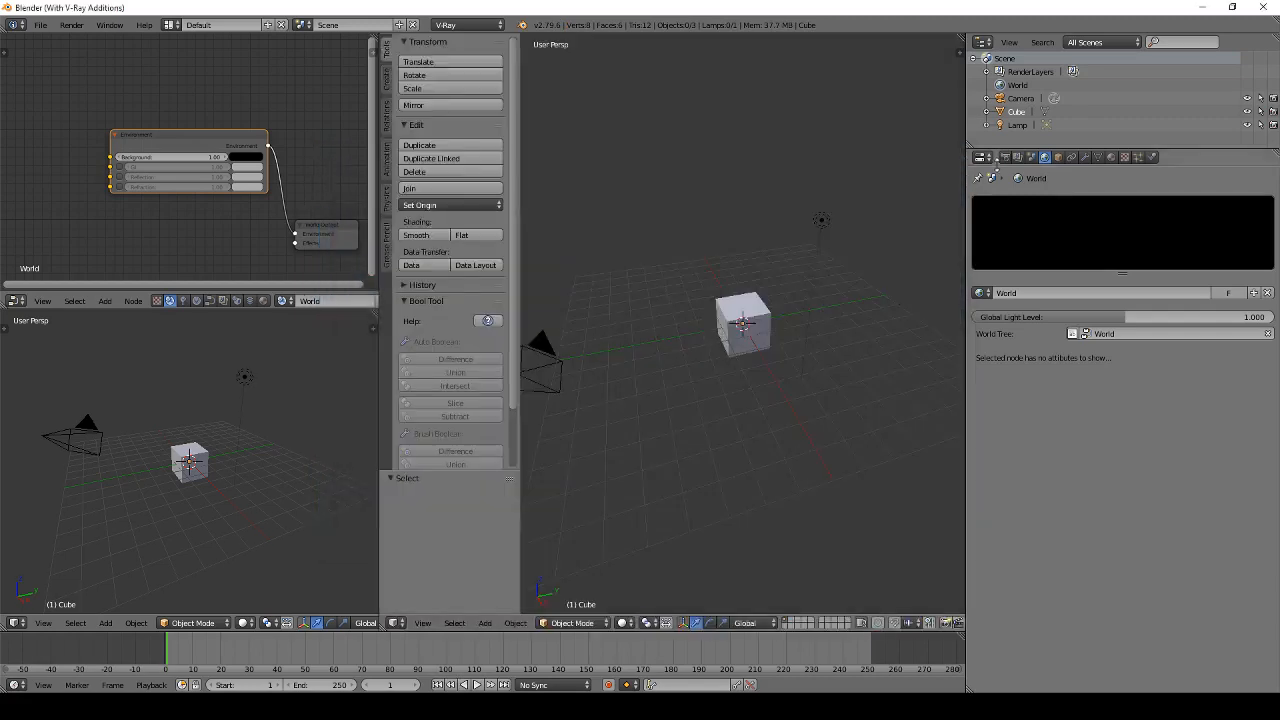
Step: Set the render display mode to Keep UI
click(1004, 160)
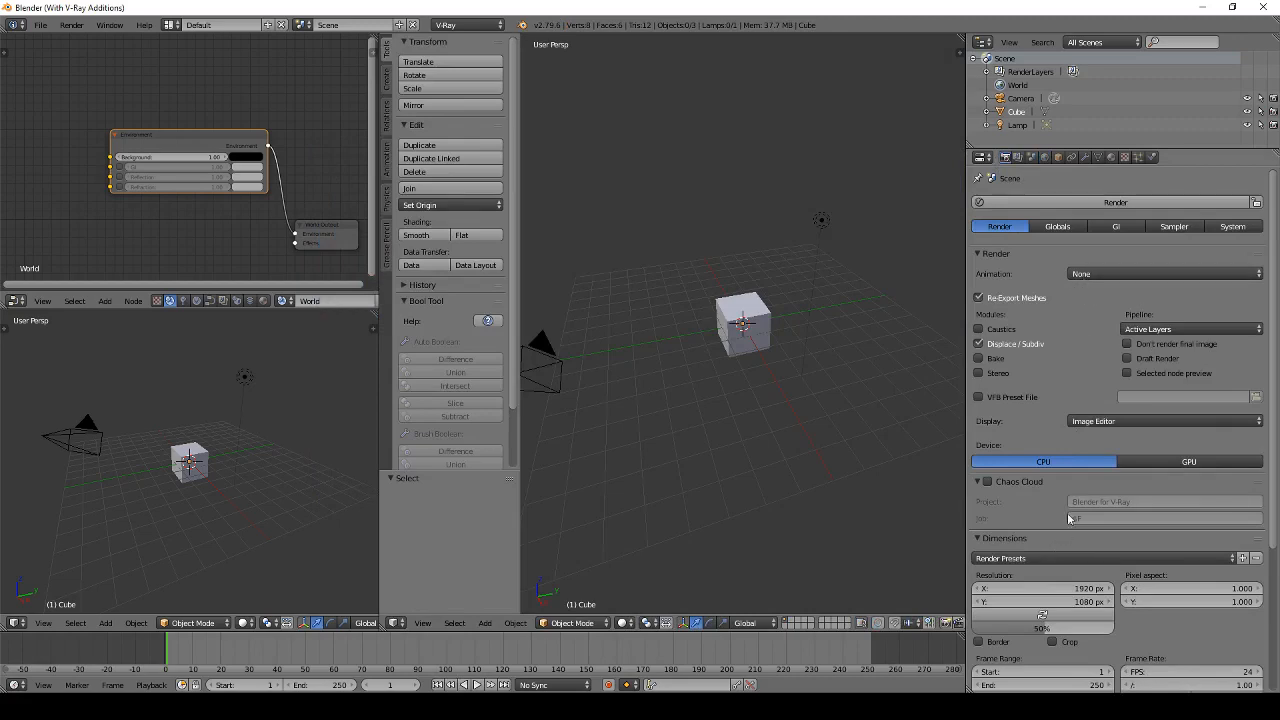
click(1108, 420)
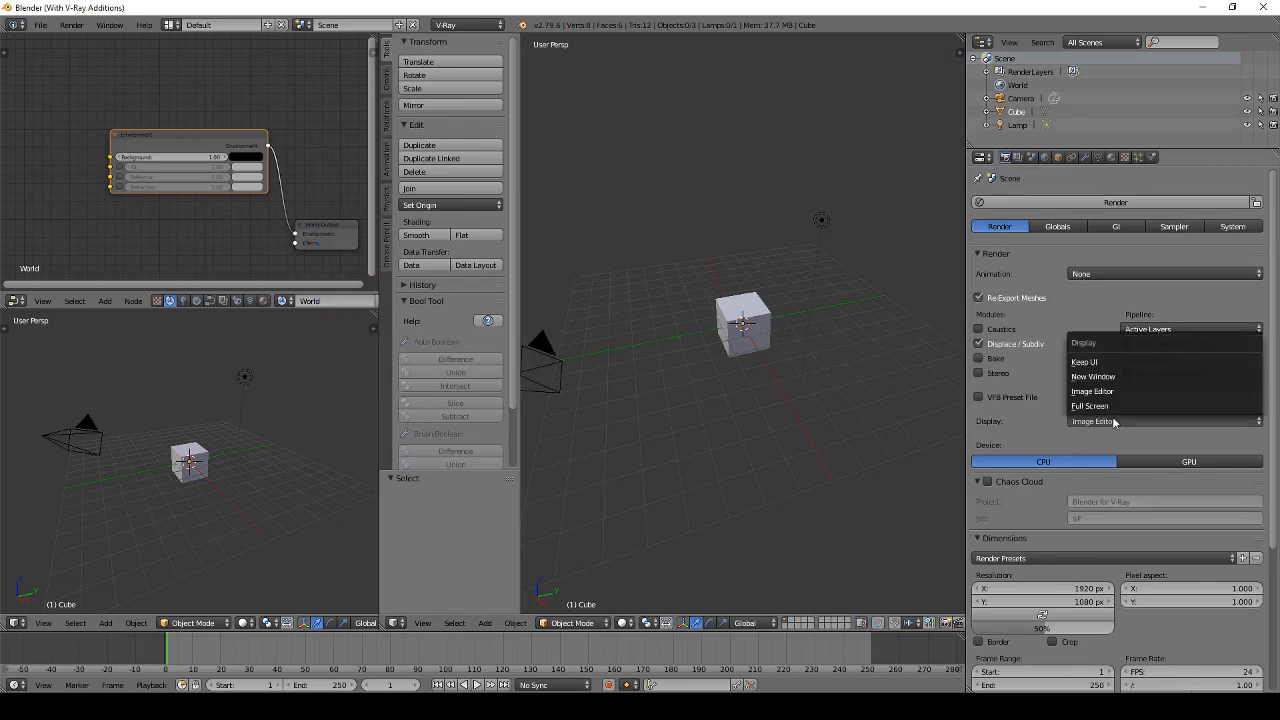
click(1086, 364)
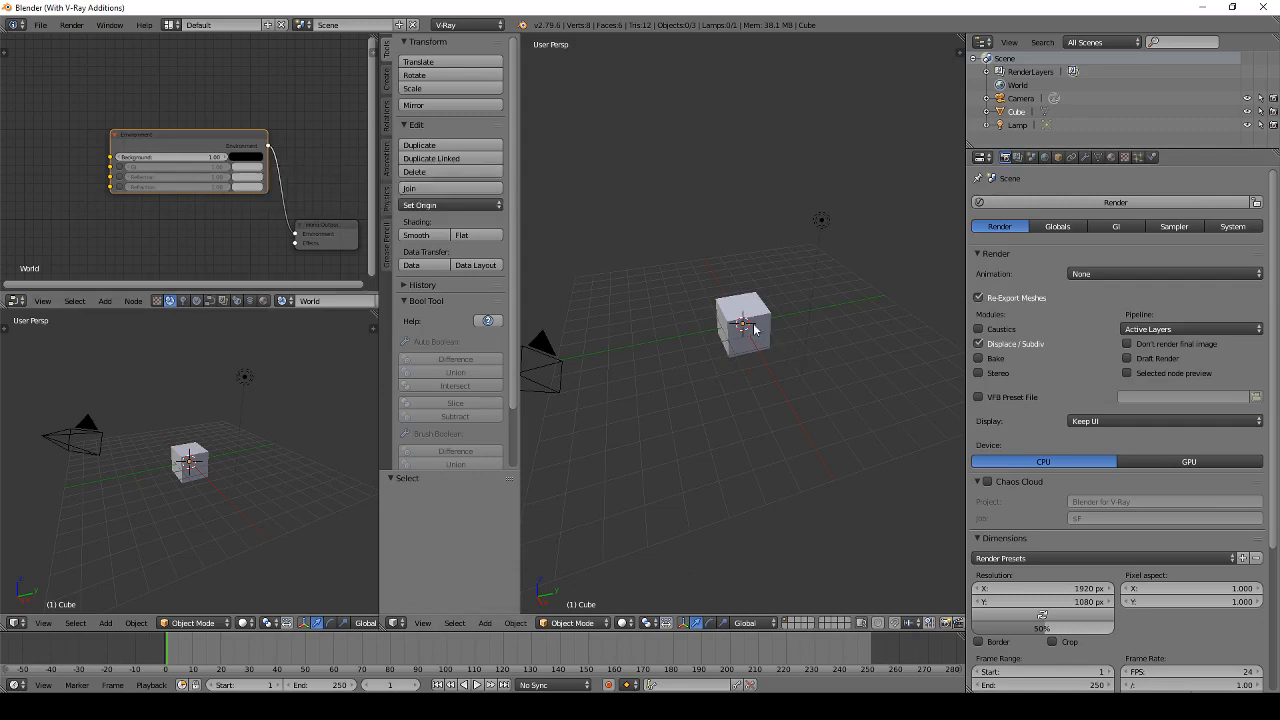
Step: Select the lamp, render the scene, and return from the frame buffer to the 3D view
right_click(824, 221)
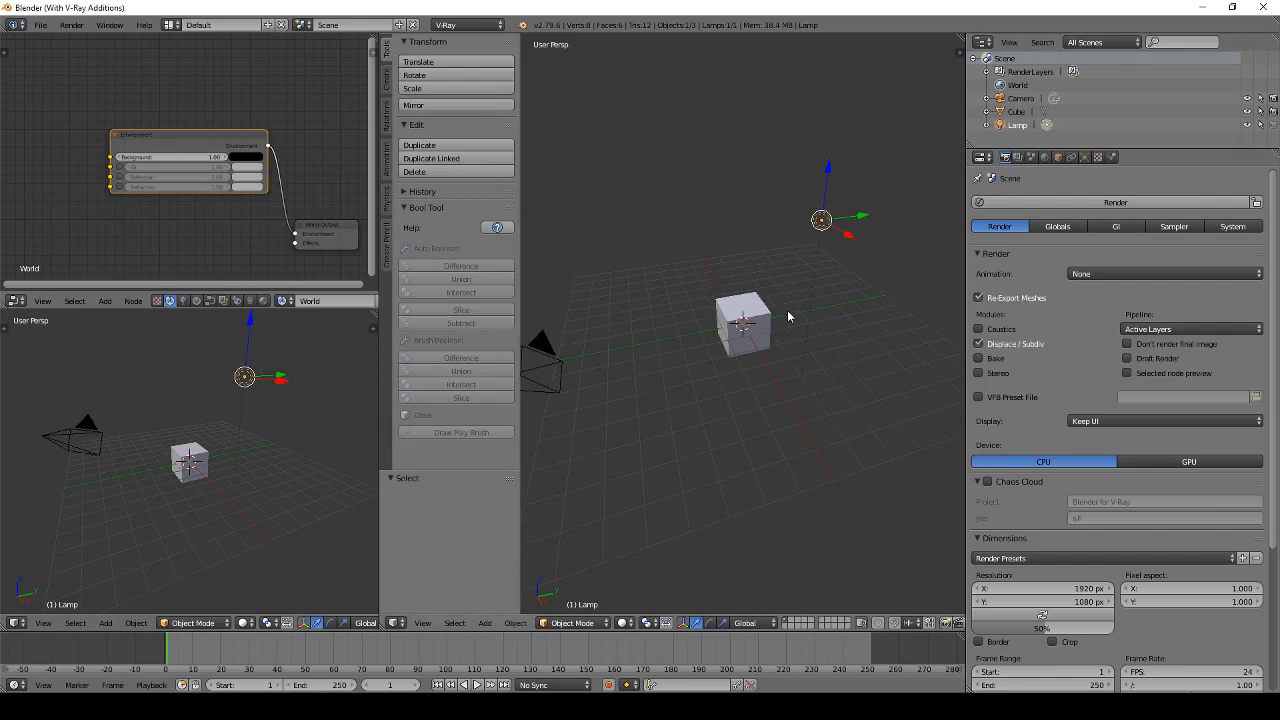
key(F12)
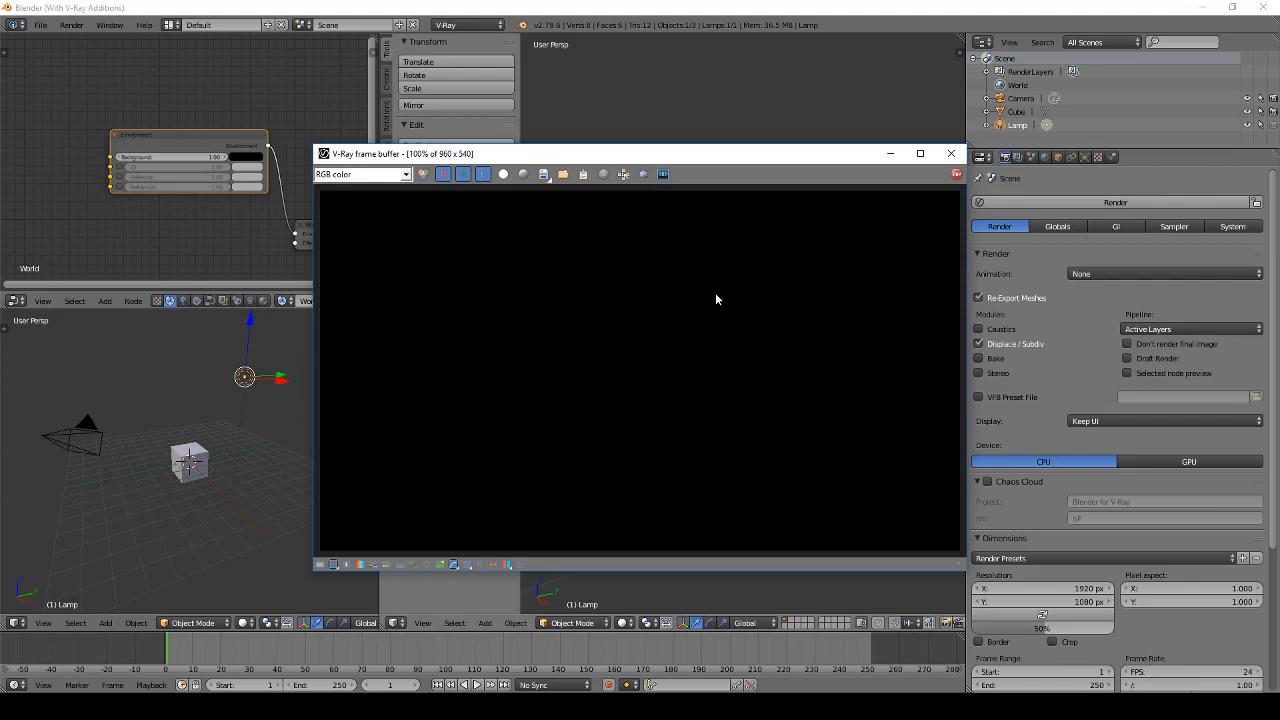
click(950, 154)
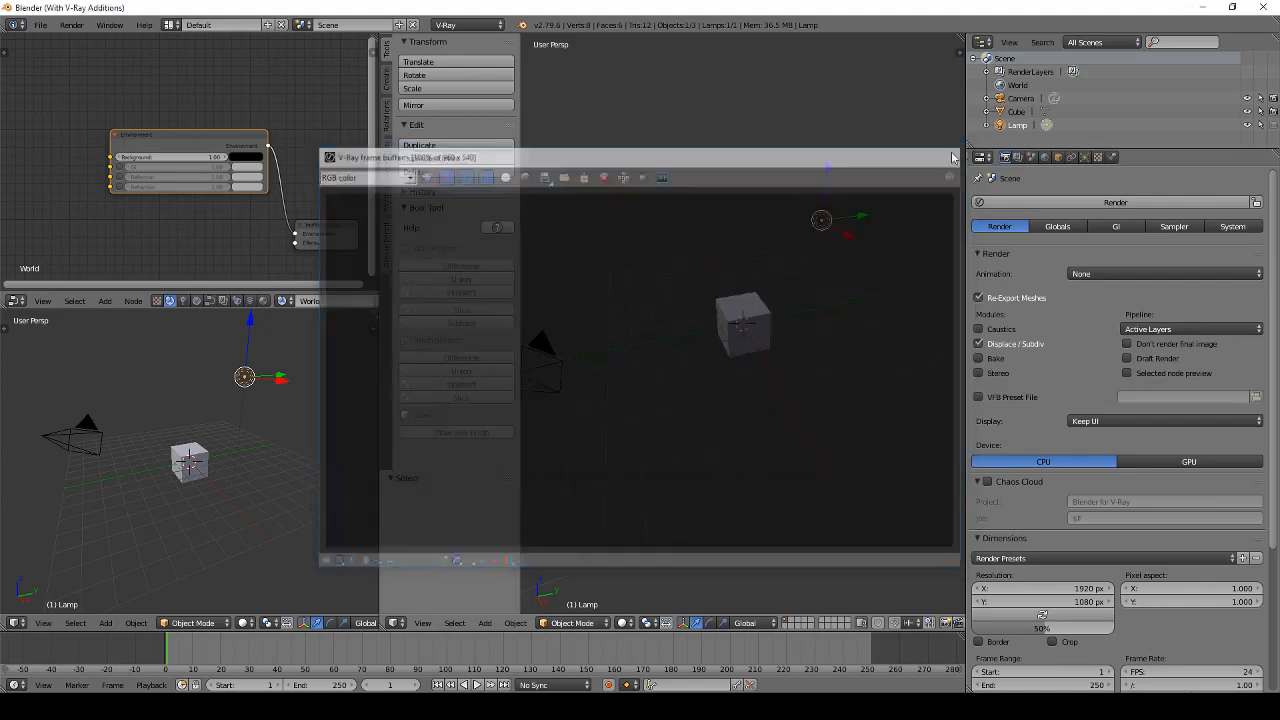
Step: Set the Environment node's Background colour to white, test-render the scene, and close the frame buffer
click(253, 158)
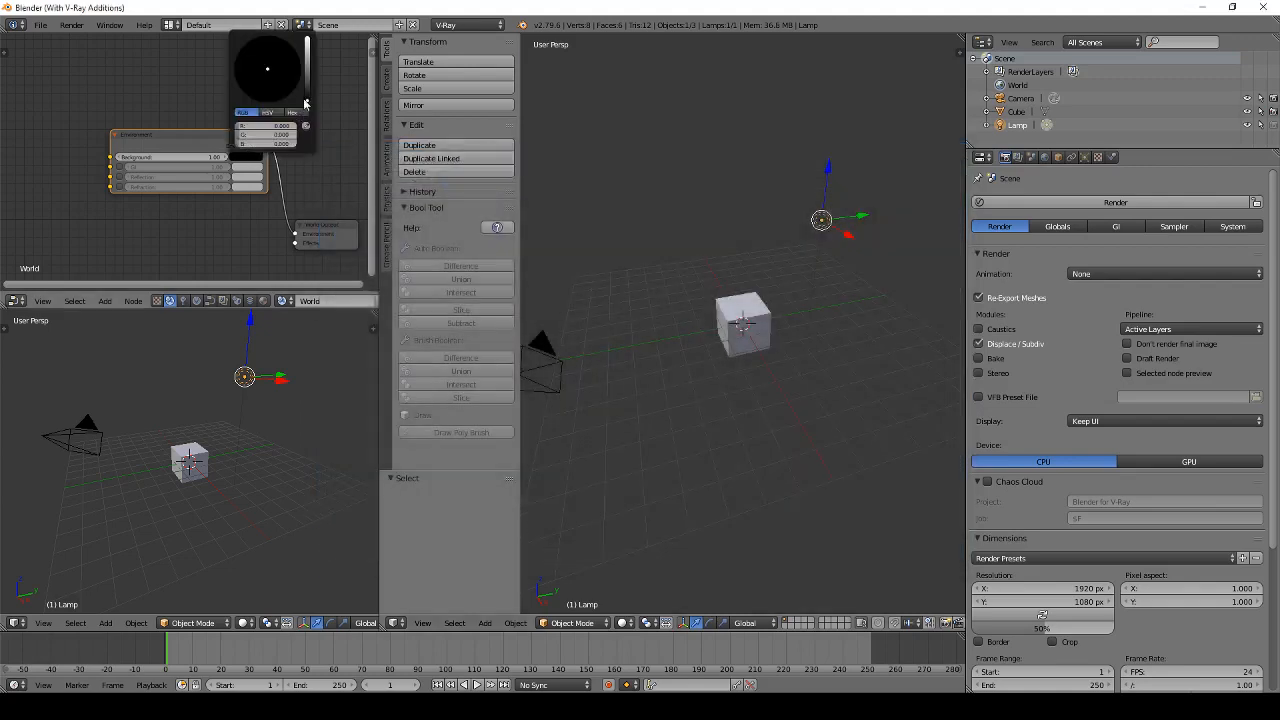
drag(305, 103, 307, 40)
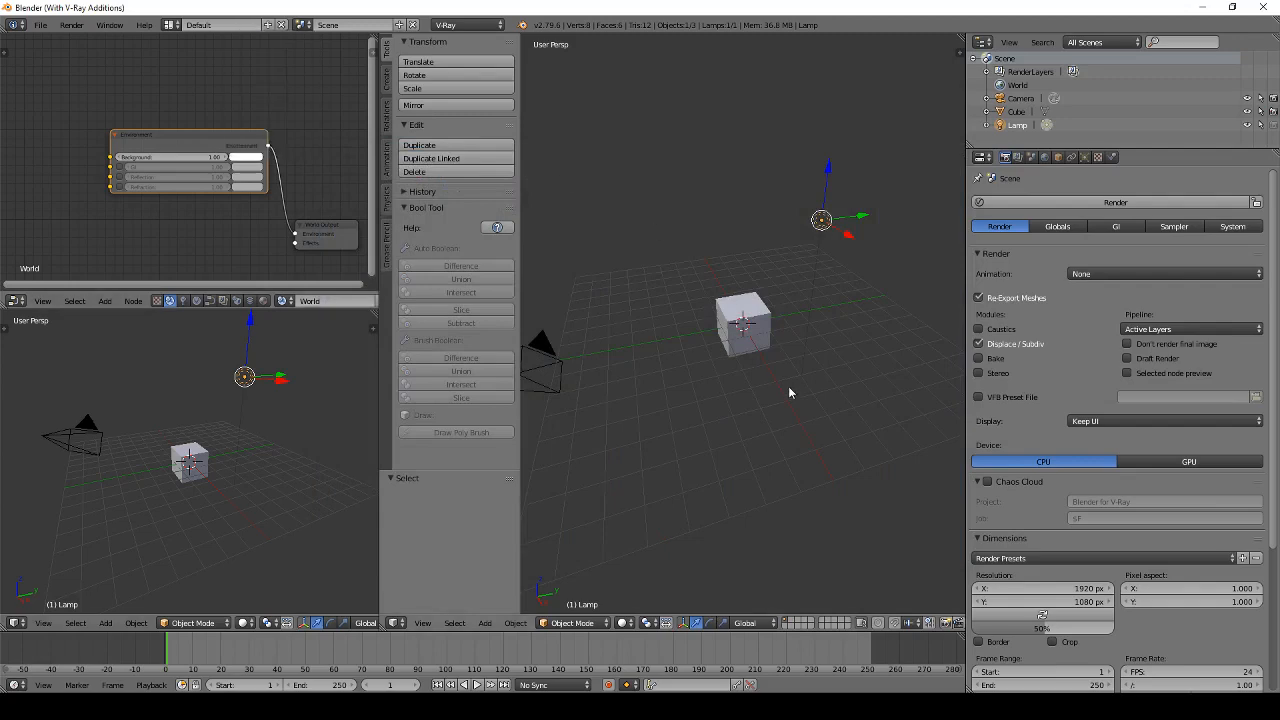
key(F12)
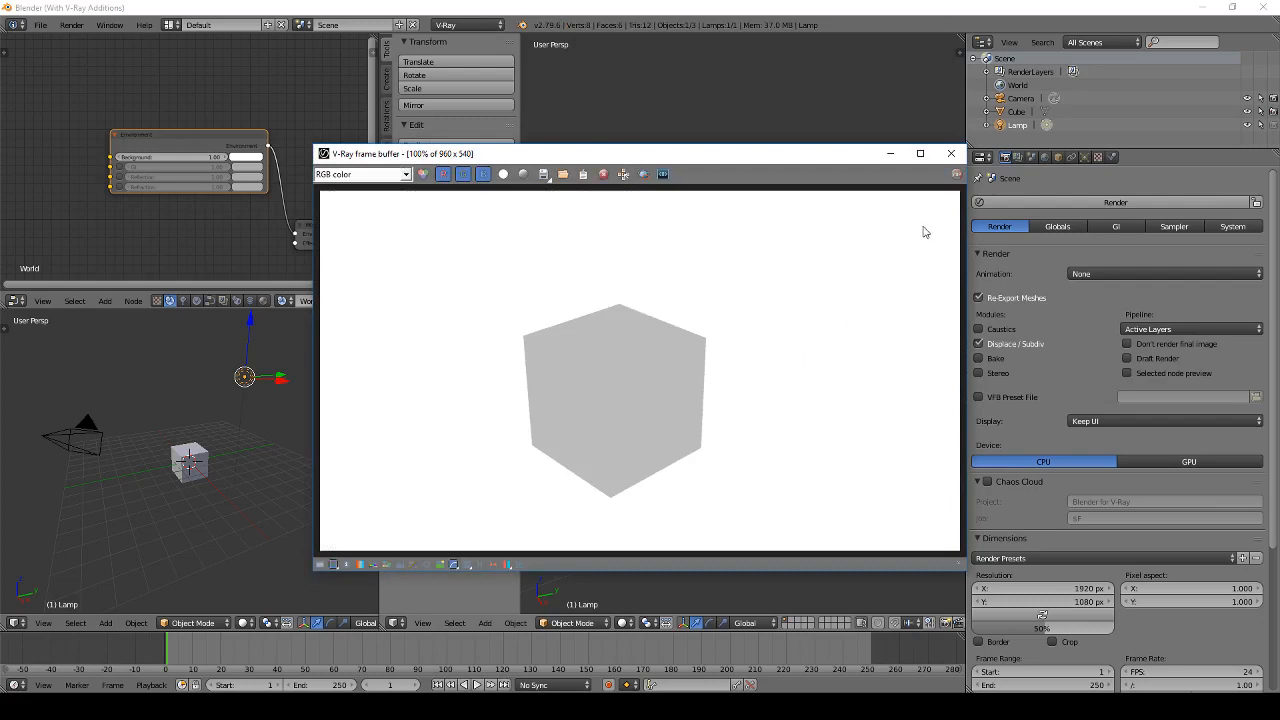
click(949, 156)
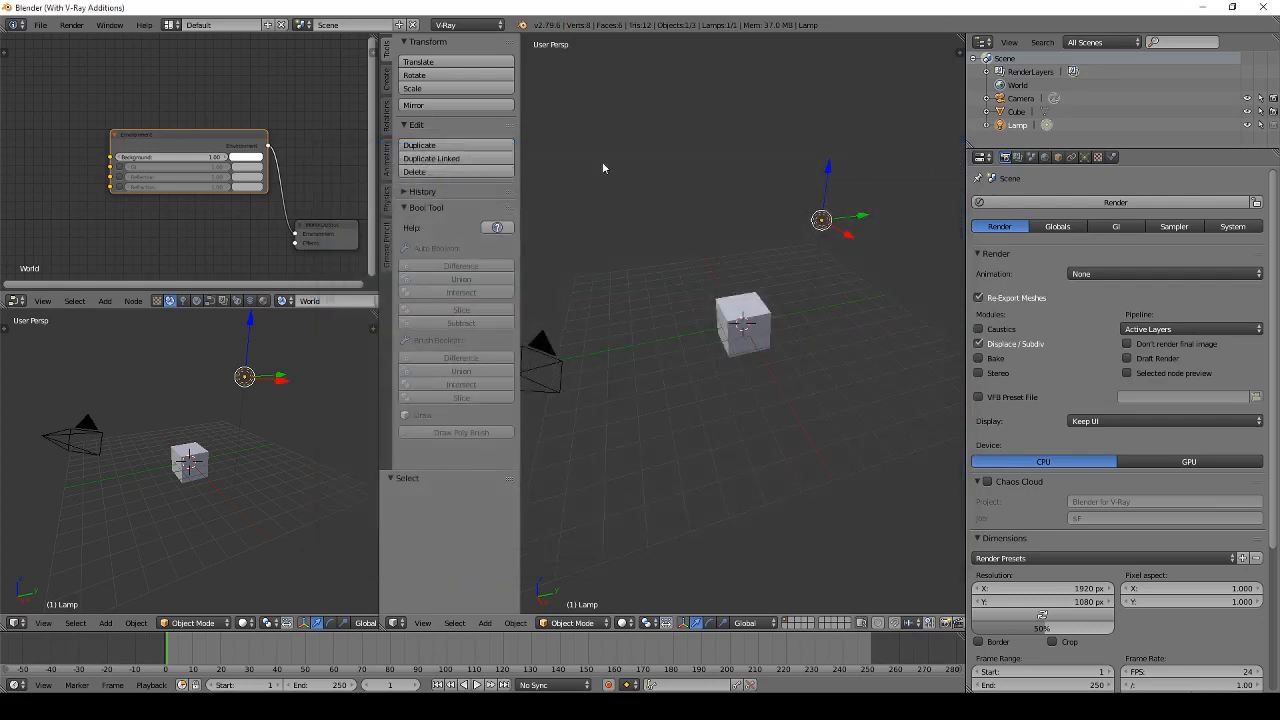
Step: Enable the GI, Reflection and Refraction overrides in the Environment node
middle_drag(81, 155, 176, 137)
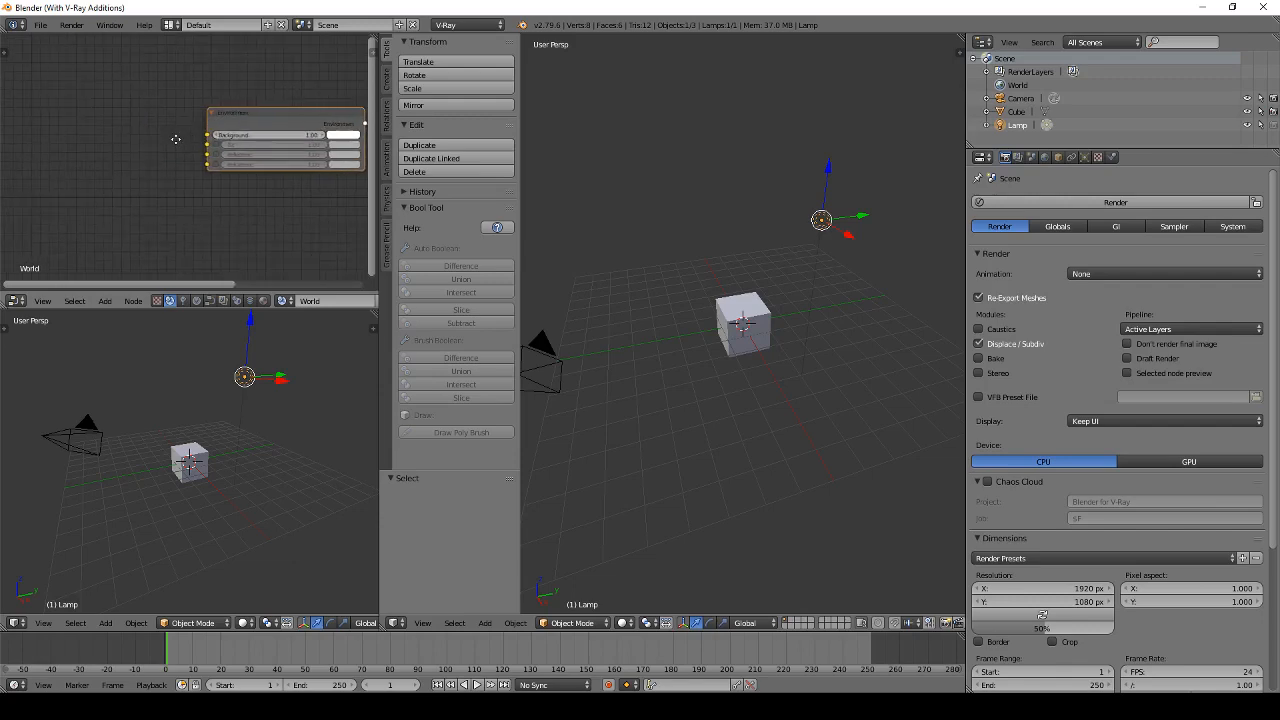
scroll(177, 140, down, 1)
scroll(217, 151, up, 1)
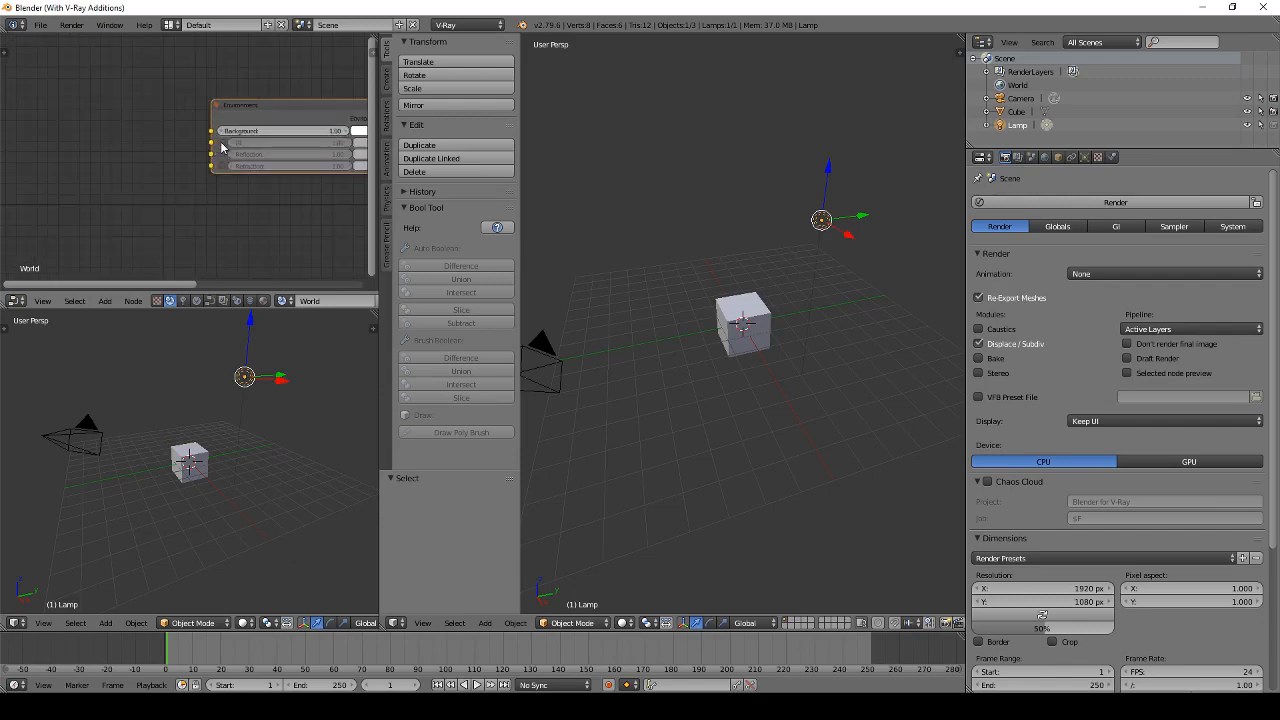
click(223, 154)
click(223, 166)
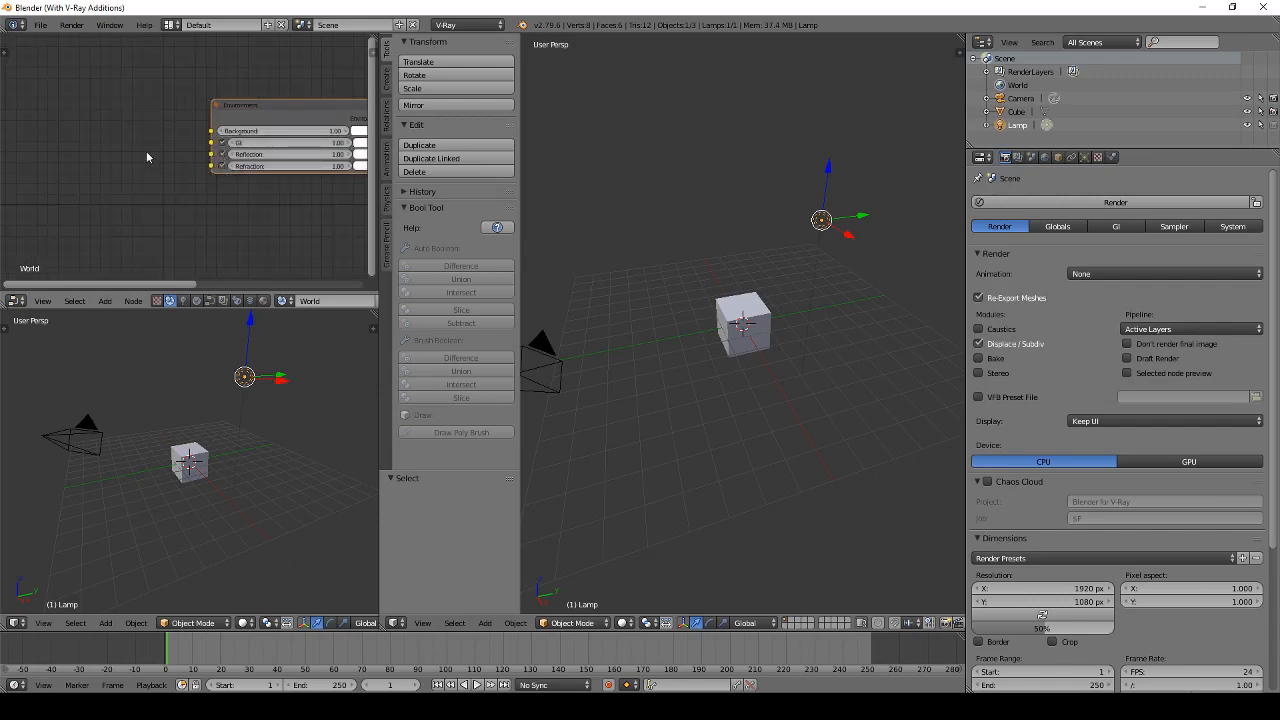
Step: Add an Image File texture node beside the Environment node's inputs and widen it so its settings are readable
key(shift+a)
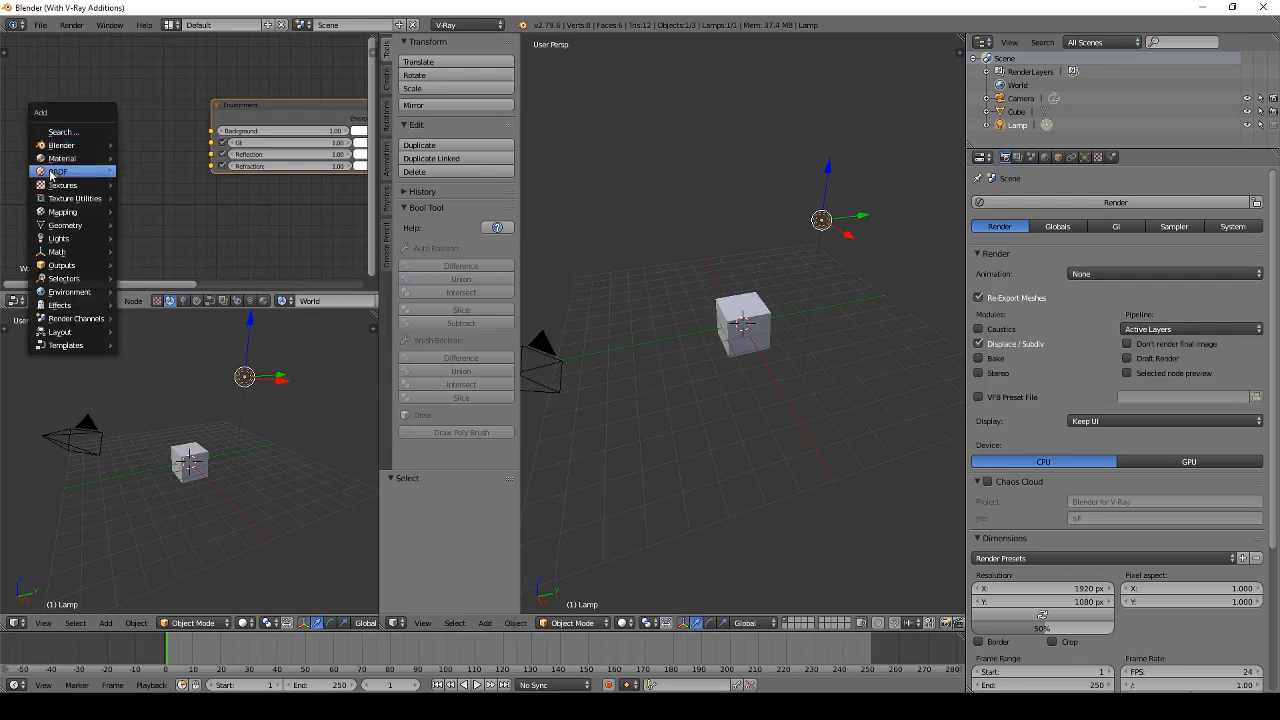
mouse_move(65, 170)
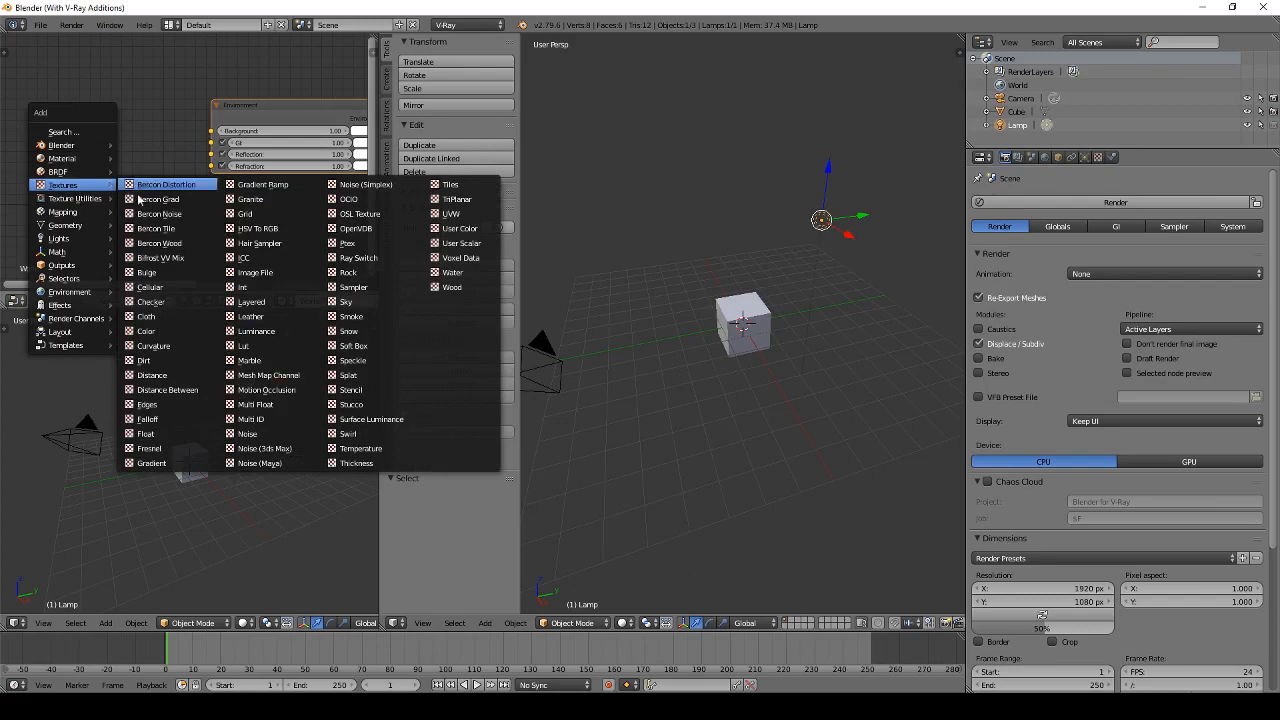
click(255, 272)
click(67, 112)
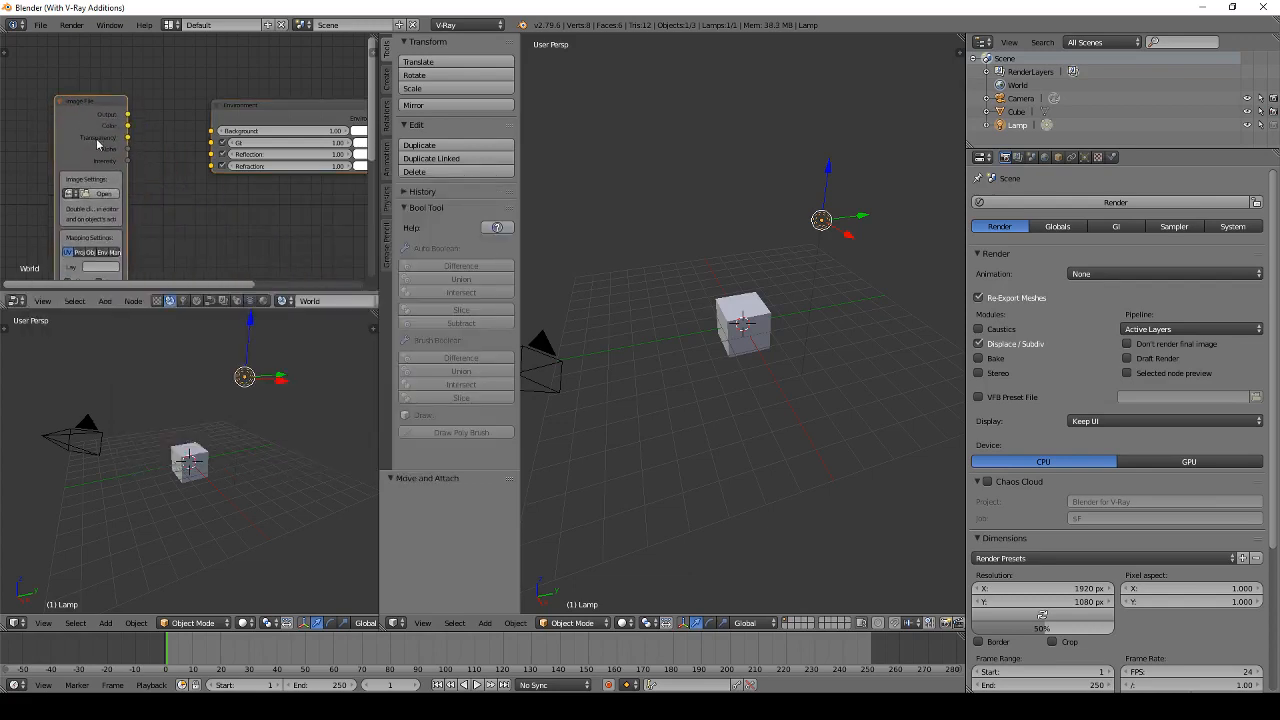
drag(58, 132, 2, 133)
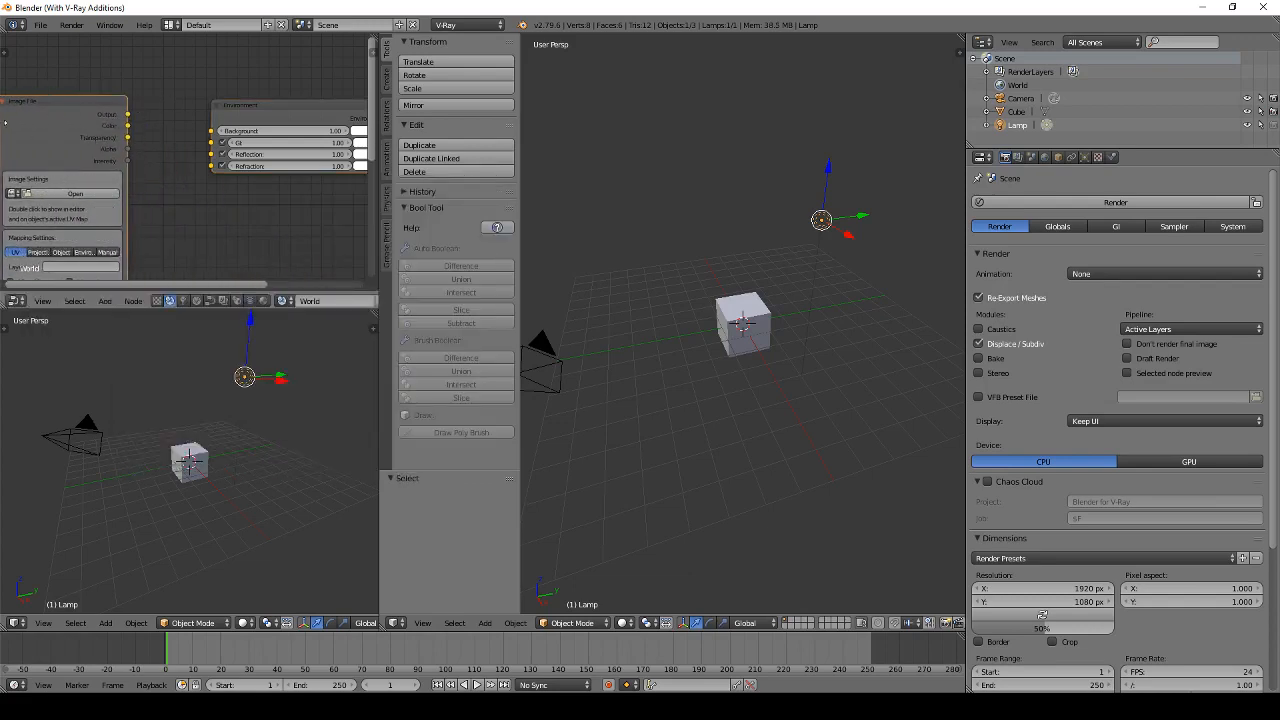
middle_drag(63, 161, 130, 115)
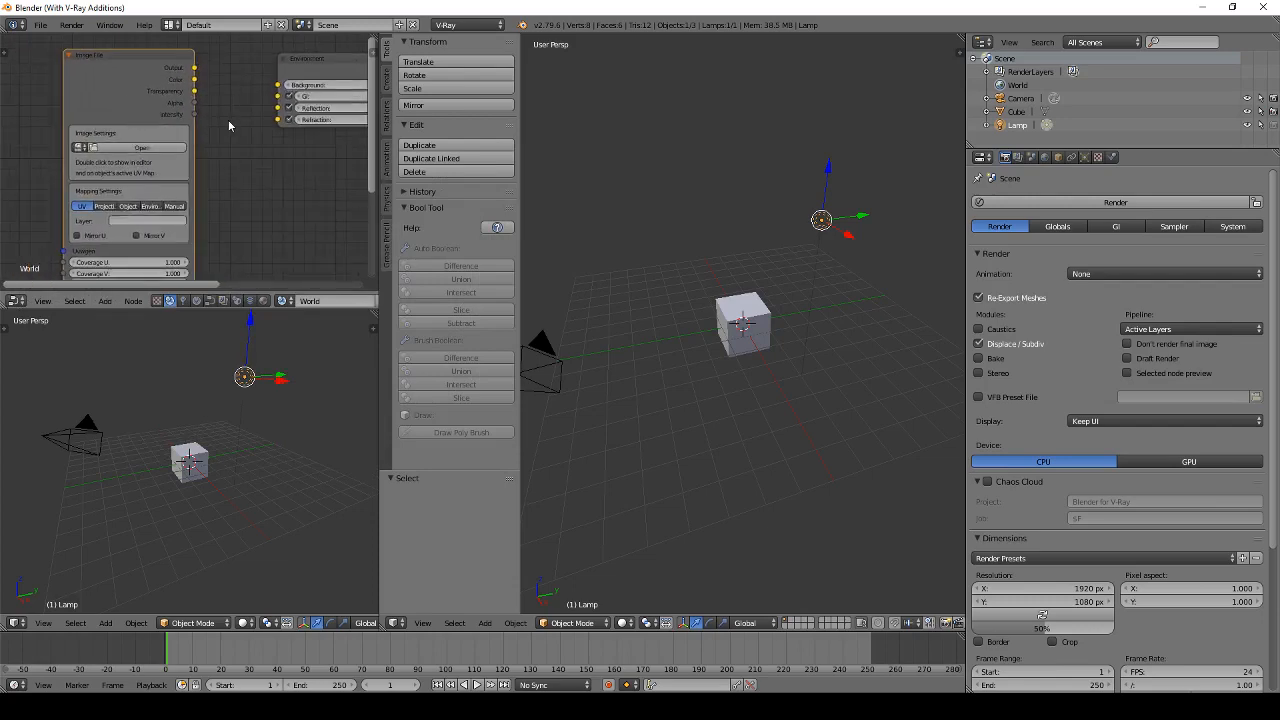
Step: Connect the Image File node's Output to the Environment node's Background, GI, Reflection and Refraction inputs
middle_drag(229, 126, 185, 163)
drag(151, 104, 234, 155)
middle_drag(220, 150, 147, 160)
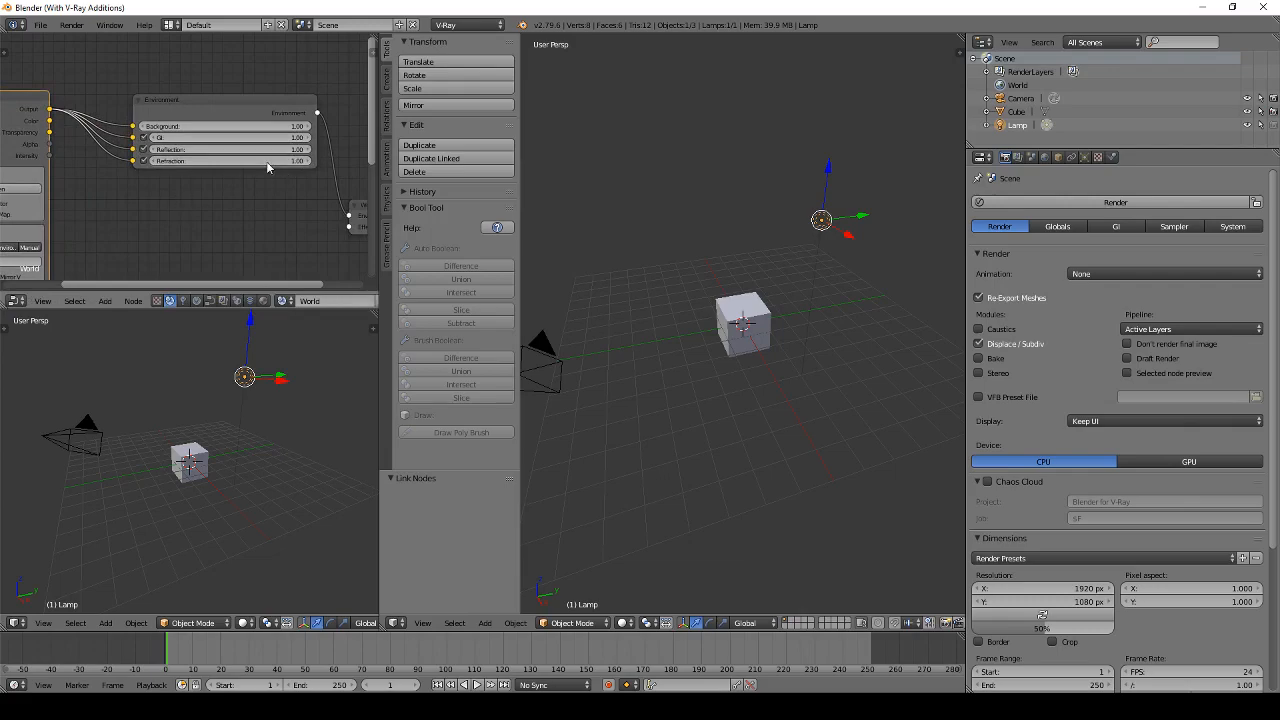
Step: Load Iceland Abandoned 01.hdr into the Image File node from the HDR Source folder of PanoPack_Iceland_Source in Marmoset bought
middle_drag(76, 210, 240, 150)
click(155, 126)
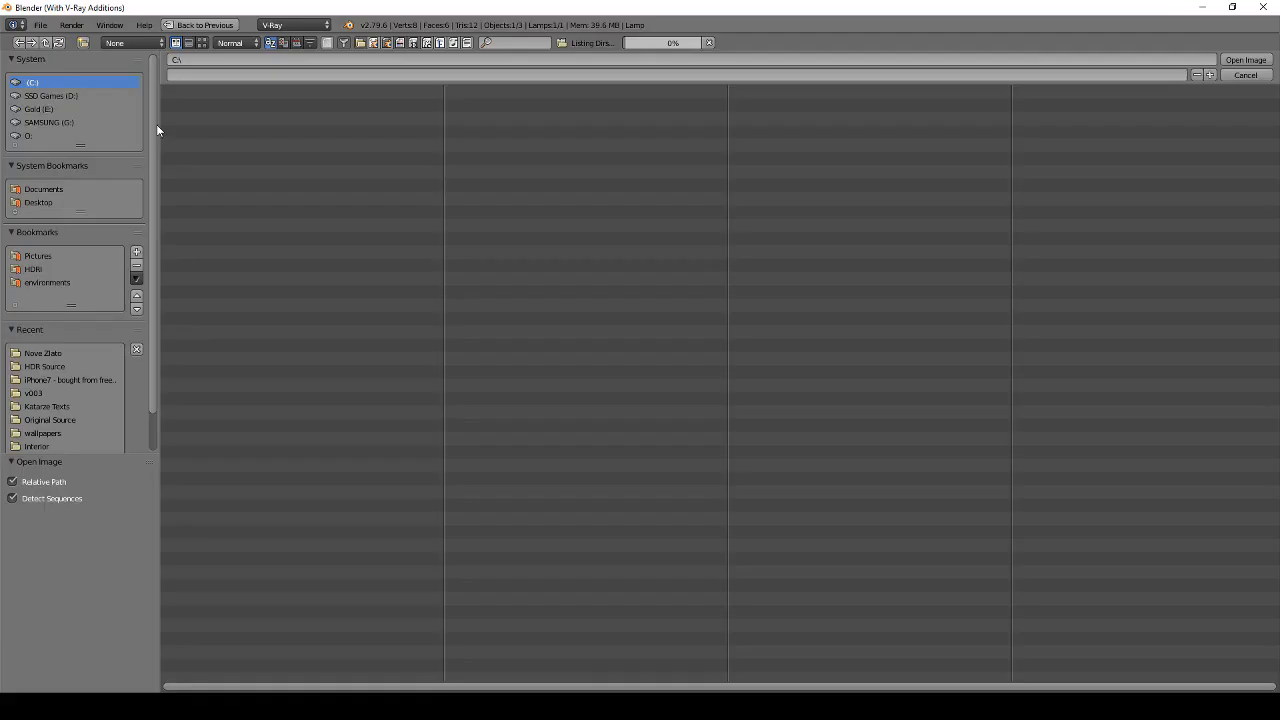
click(40, 270)
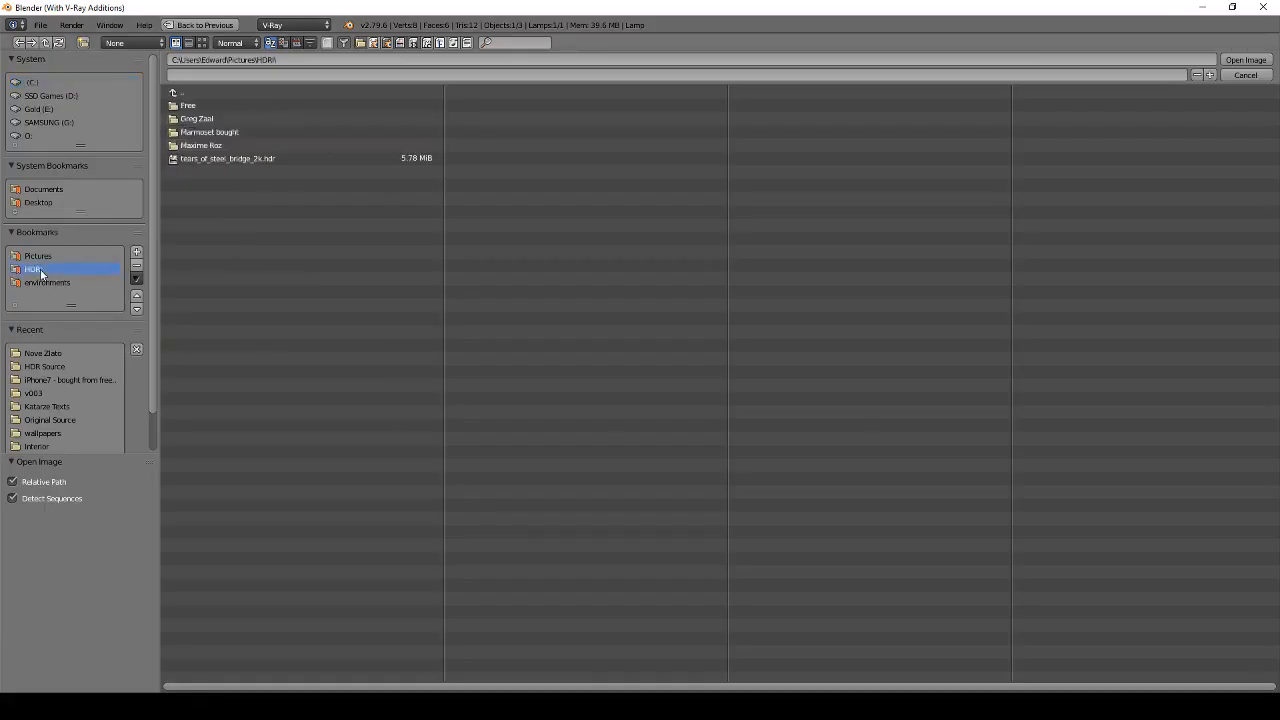
click(258, 131)
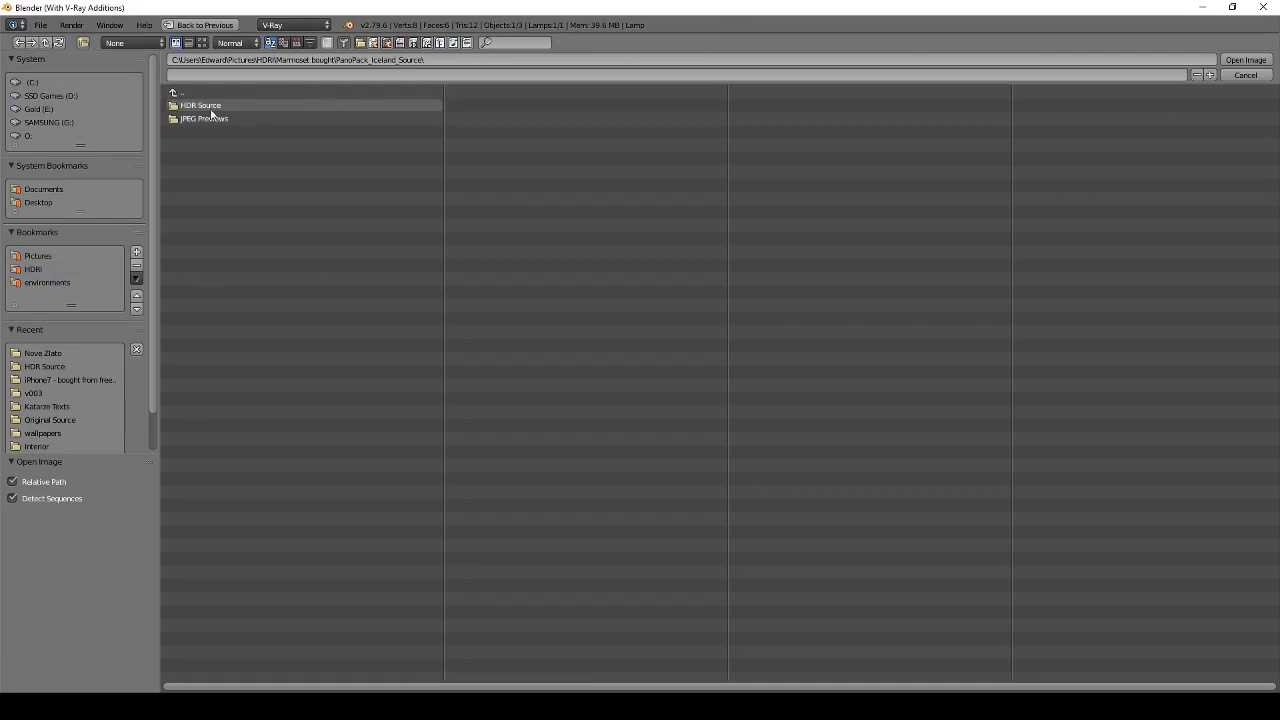
click(226, 108)
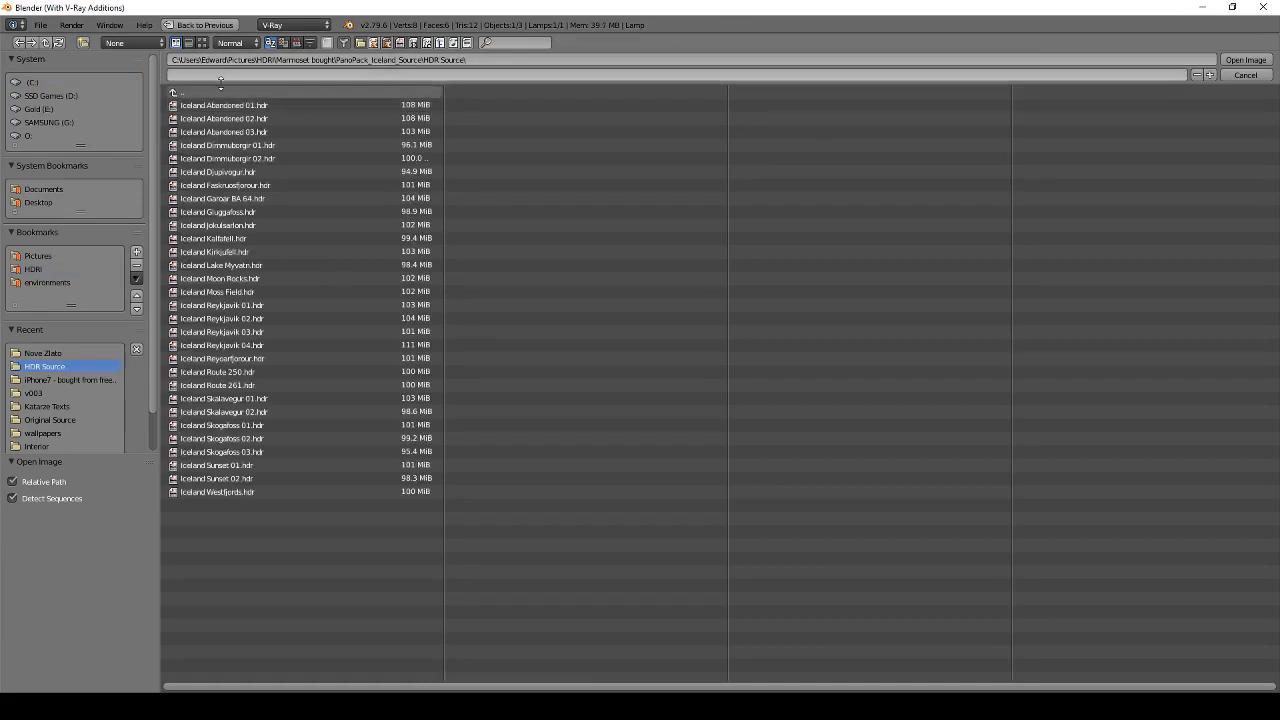
click(288, 106)
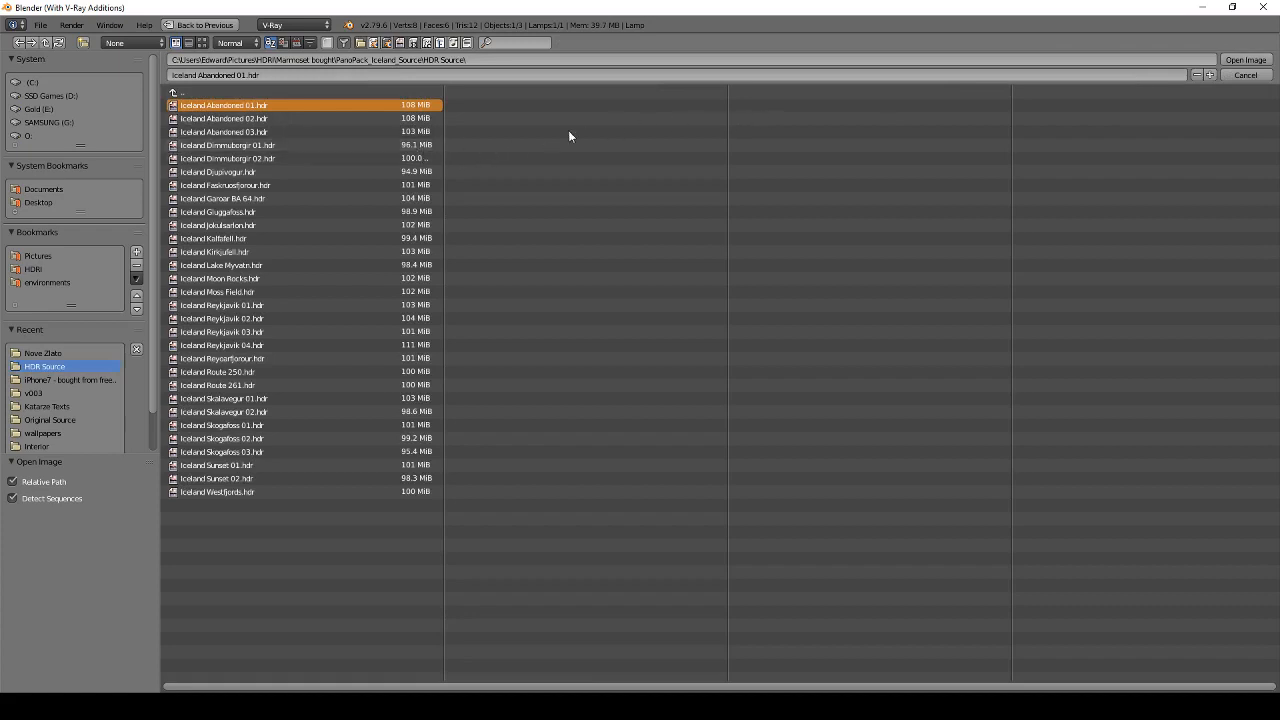
click(1224, 76)
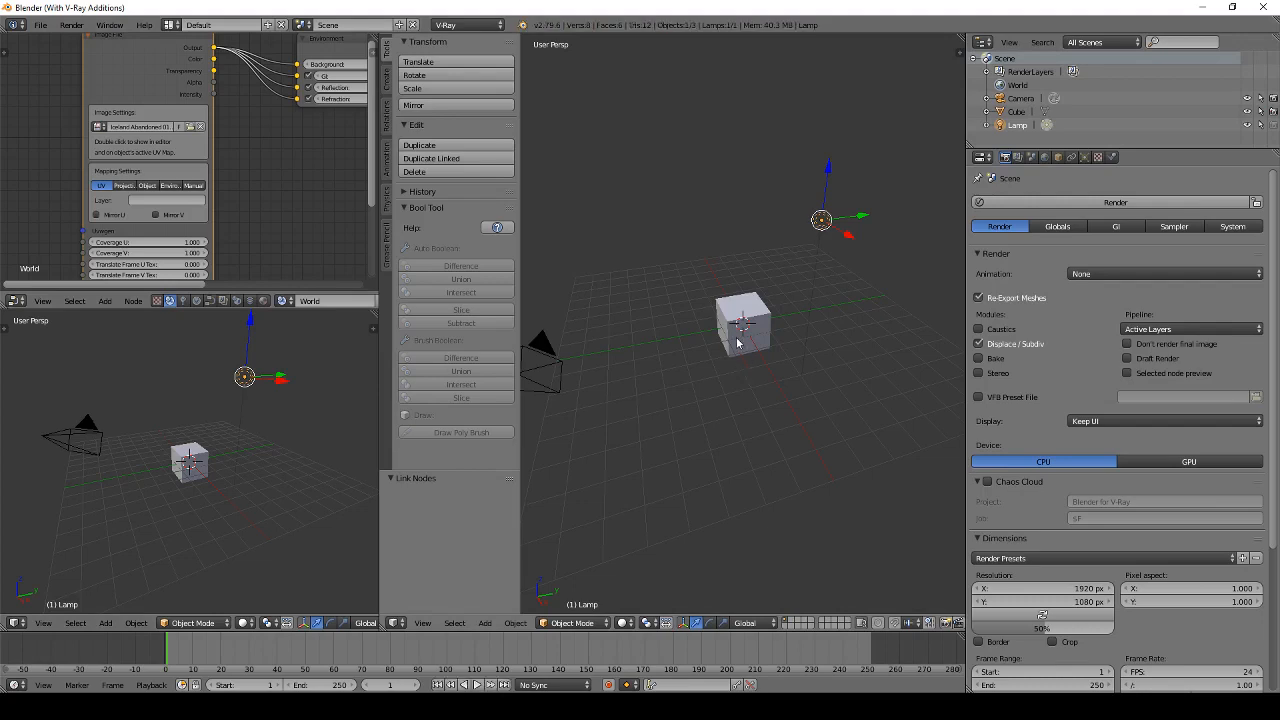
Step: Test-render the scene with the HDR image, close the frame buffer, and switch the Image File node's mapping to Environment
key(F12)
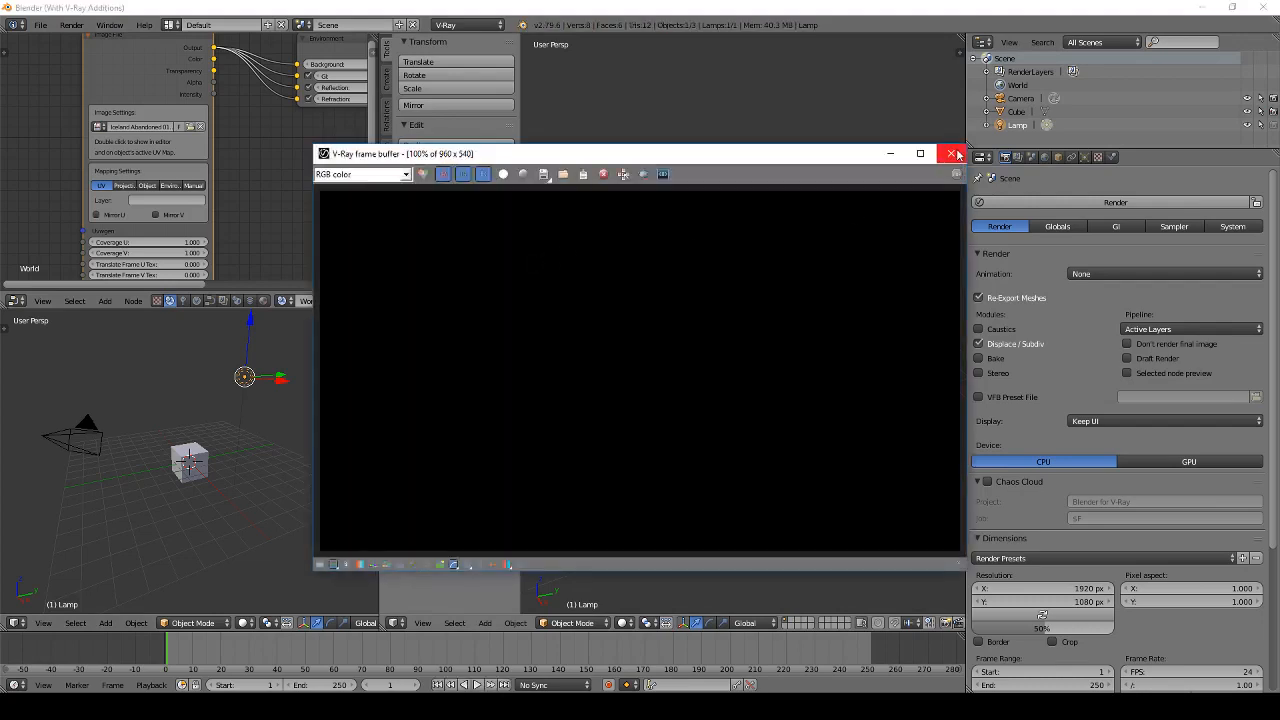
click(955, 154)
click(170, 187)
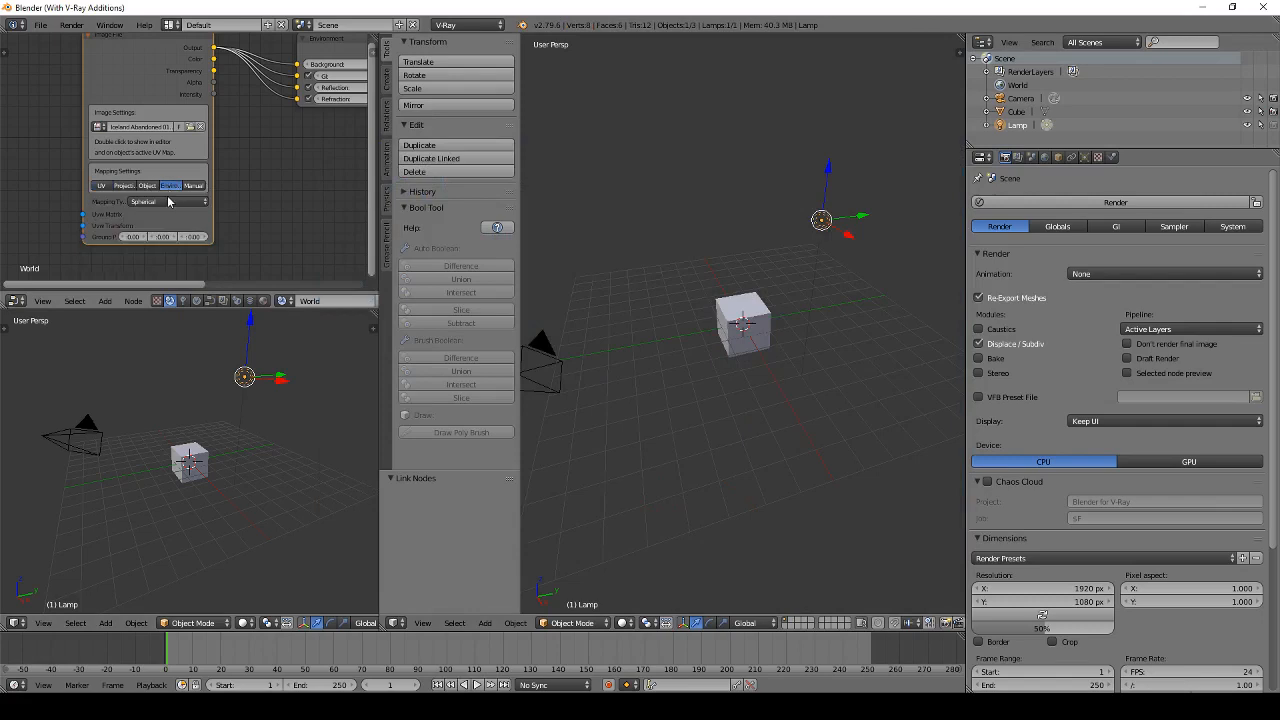
Step: Add a Transform math node in the empty space before the Image File node
middle_drag(68, 202, 148, 184)
scroll(73, 209, down, 3)
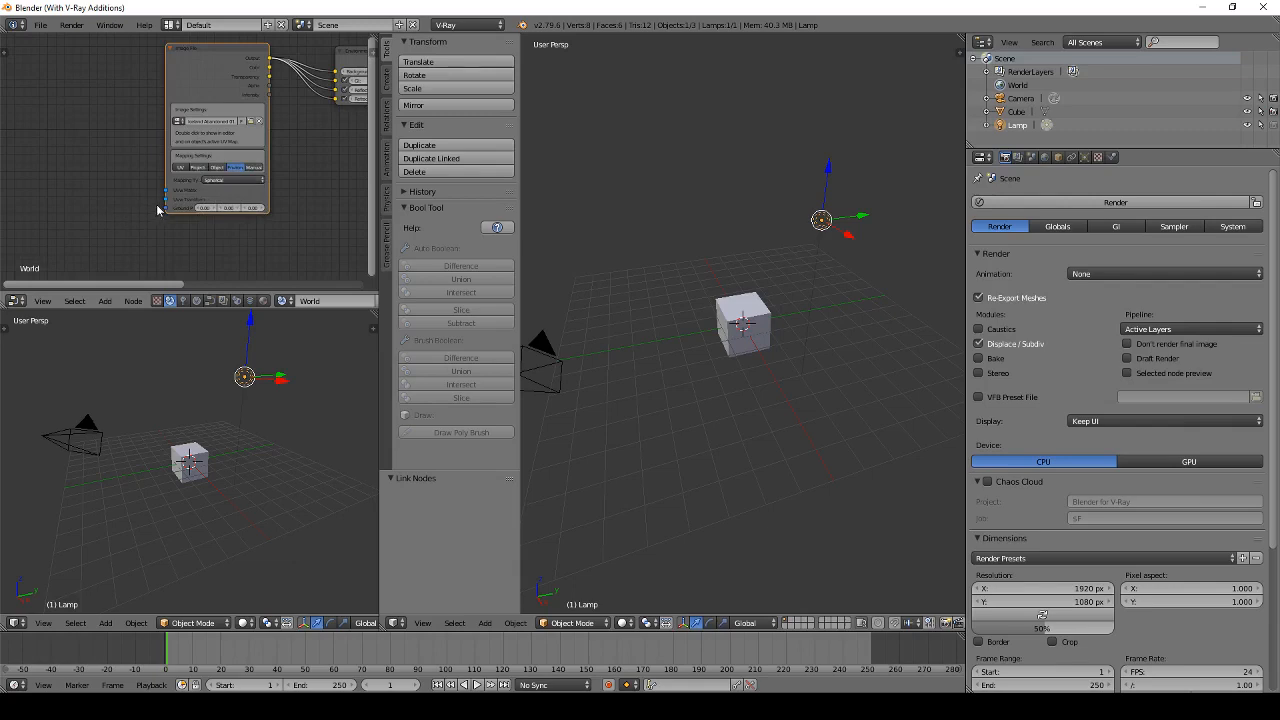
scroll(82, 214, up, 1)
key(shift+a)
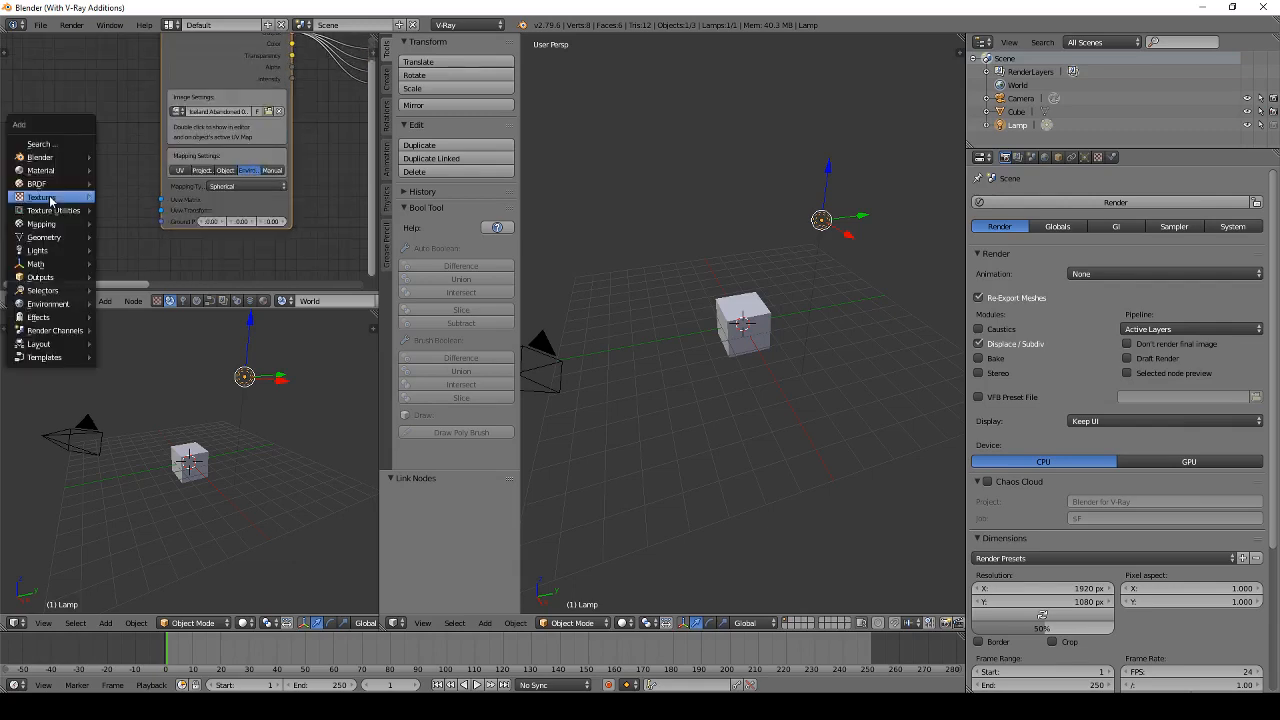
mouse_move(45, 229)
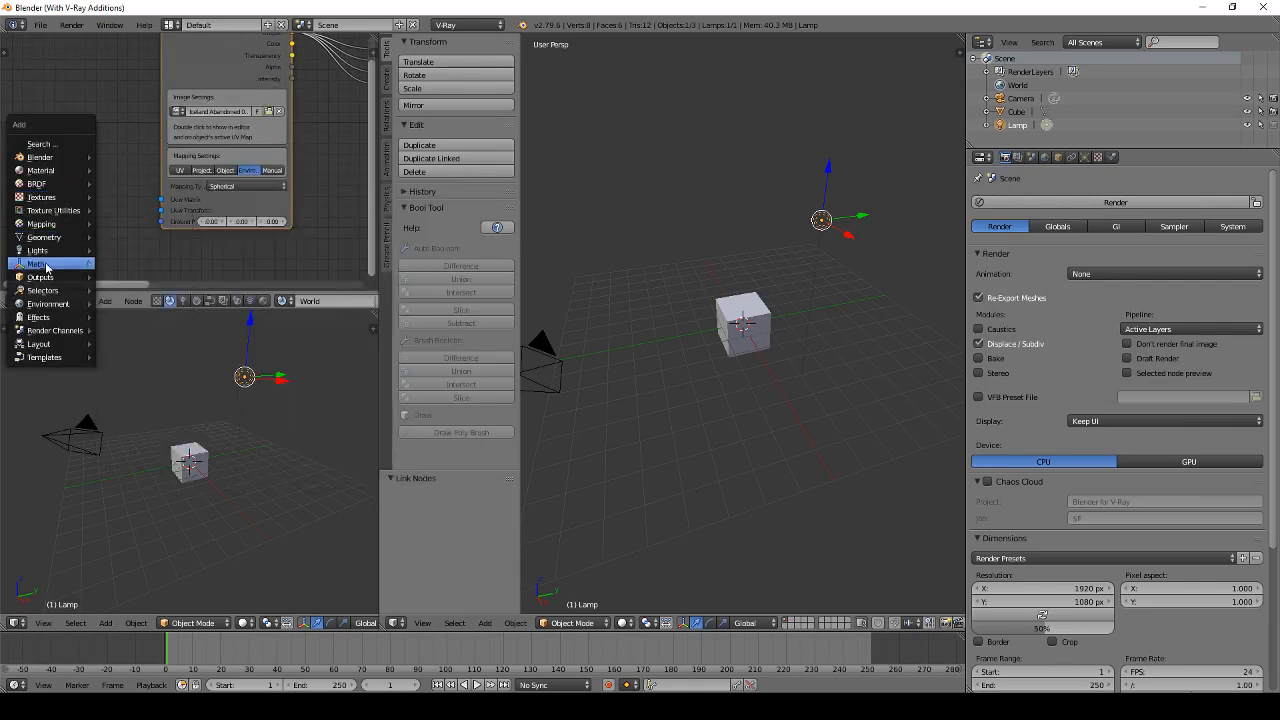
mouse_move(47, 265)
click(120, 279)
click(20, 154)
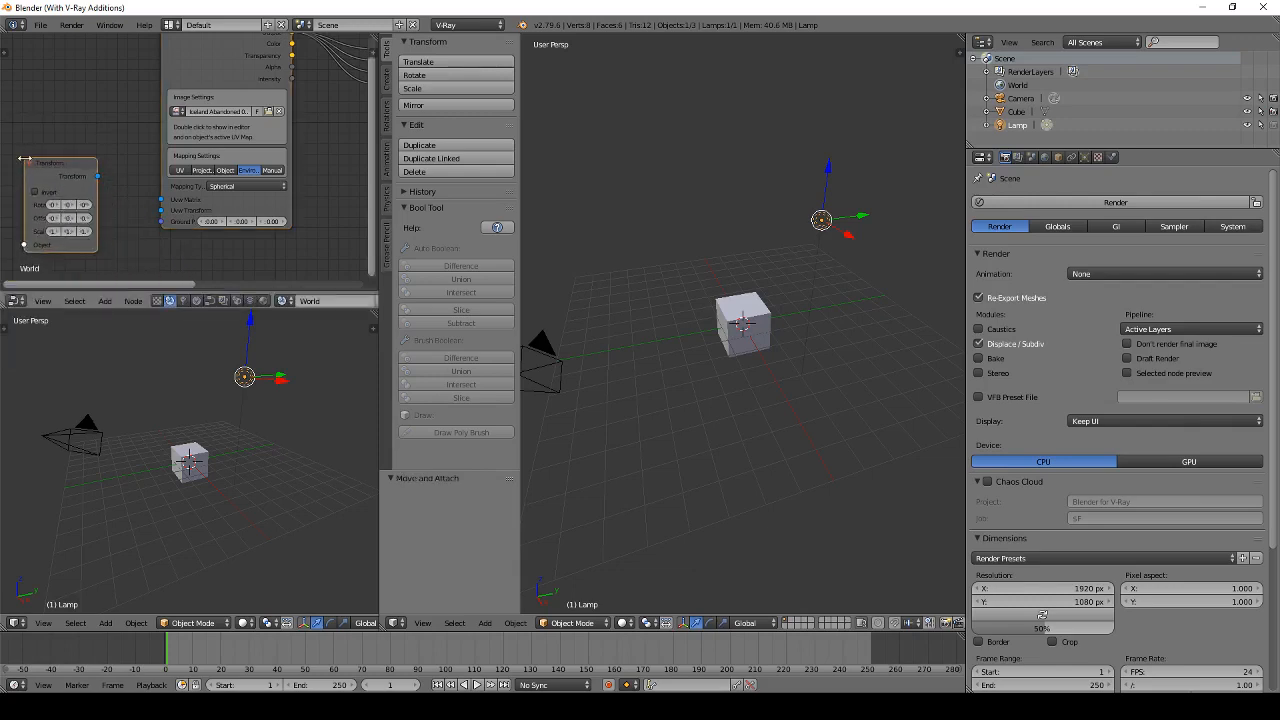
Step: Connect the Transform node's output to the Image File node's Uvw Transform input, and widen the Transform node to show its fields
drag(97, 177, 164, 215)
click(167, 217)
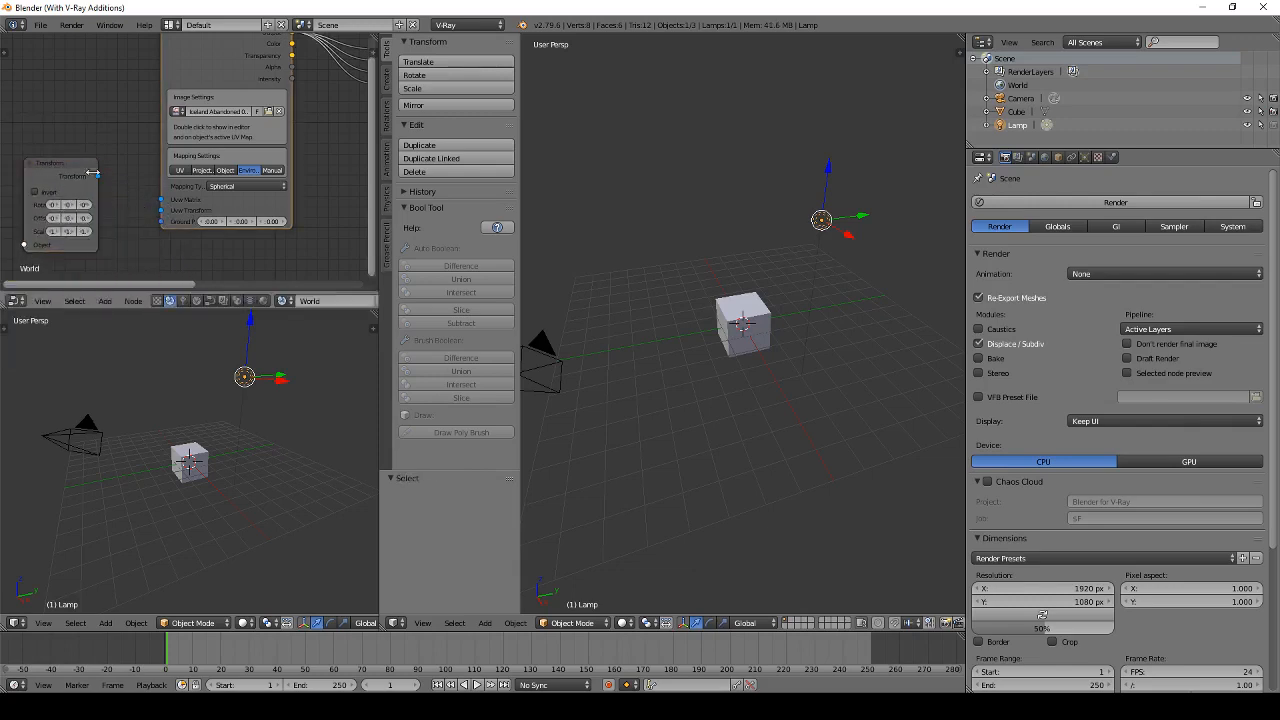
drag(97, 176, 161, 211)
middle_drag(88, 215, 237, 190)
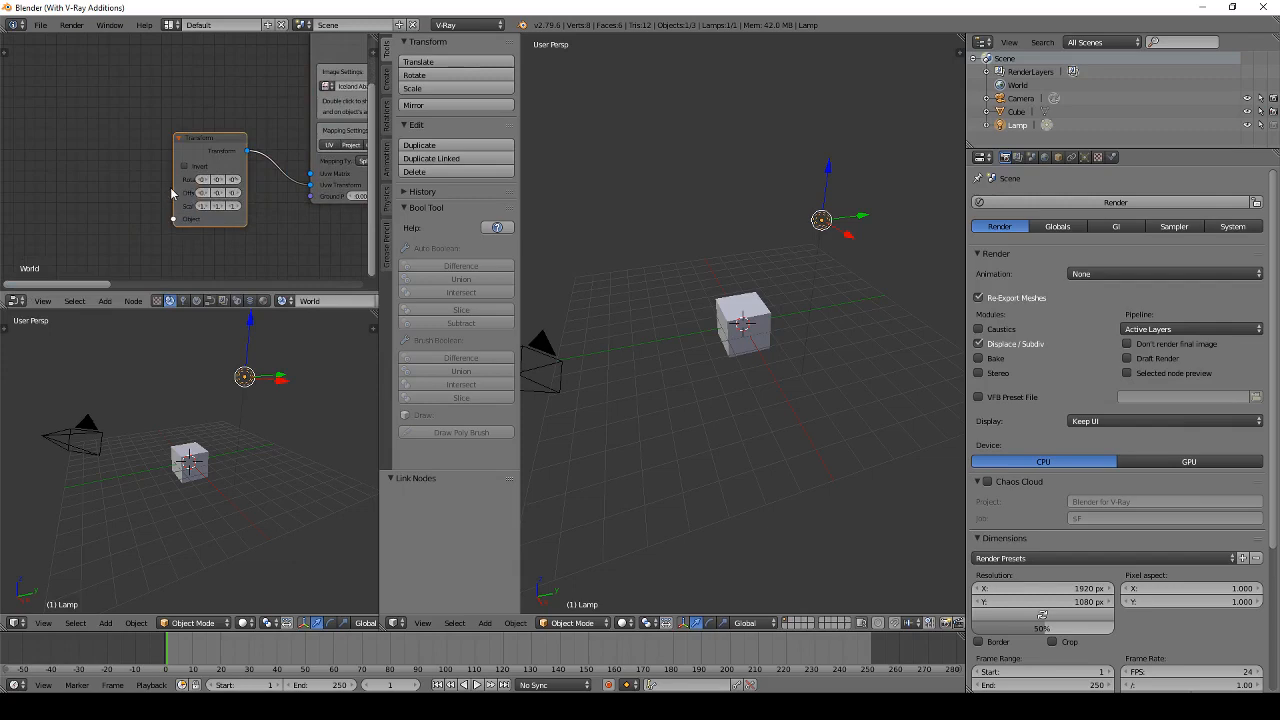
drag(172, 194, 40, 190)
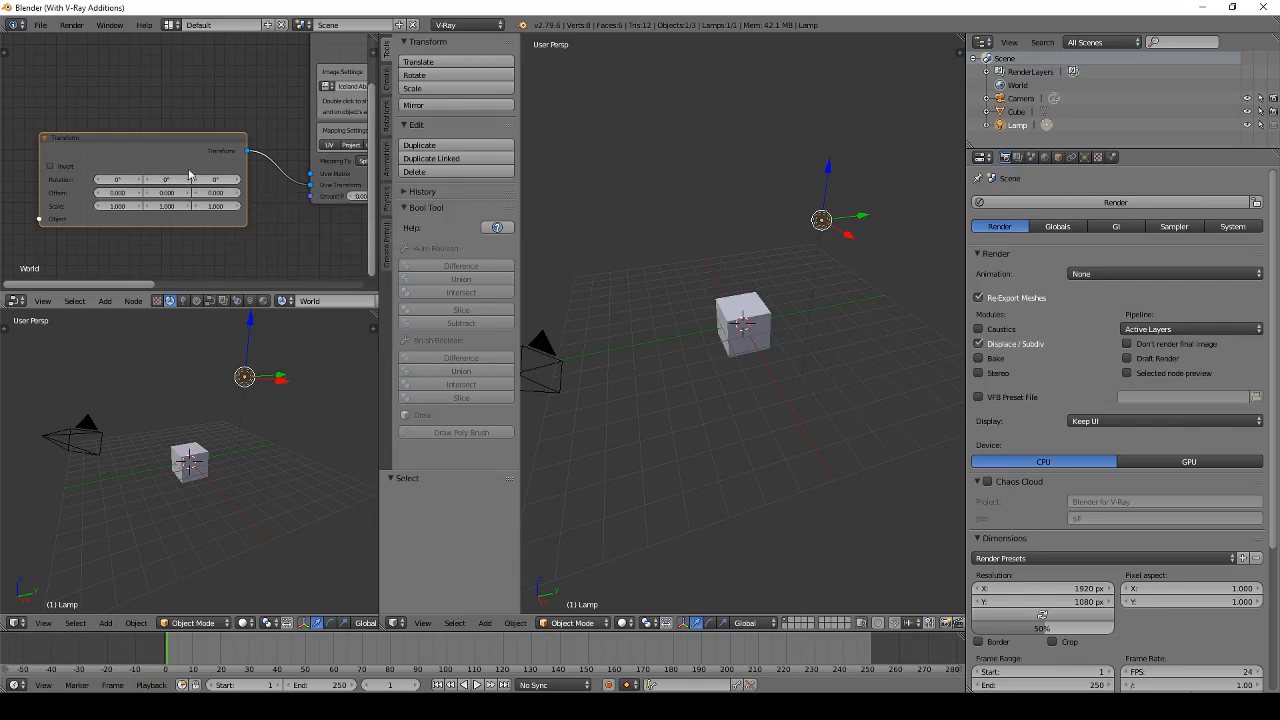
Step: Set the Image File node's mapping type to Spherical (3ds max)
middle_drag(259, 112, 117, 139)
scroll(117, 140, down, 2)
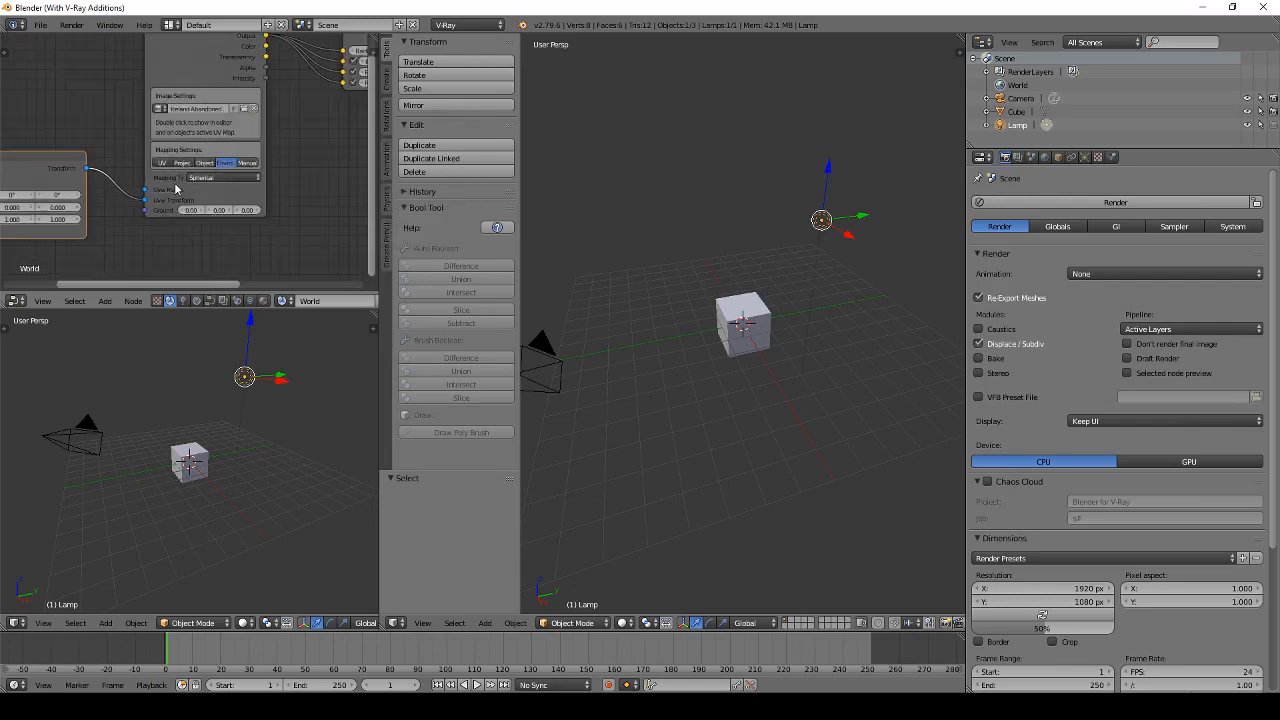
click(220, 175)
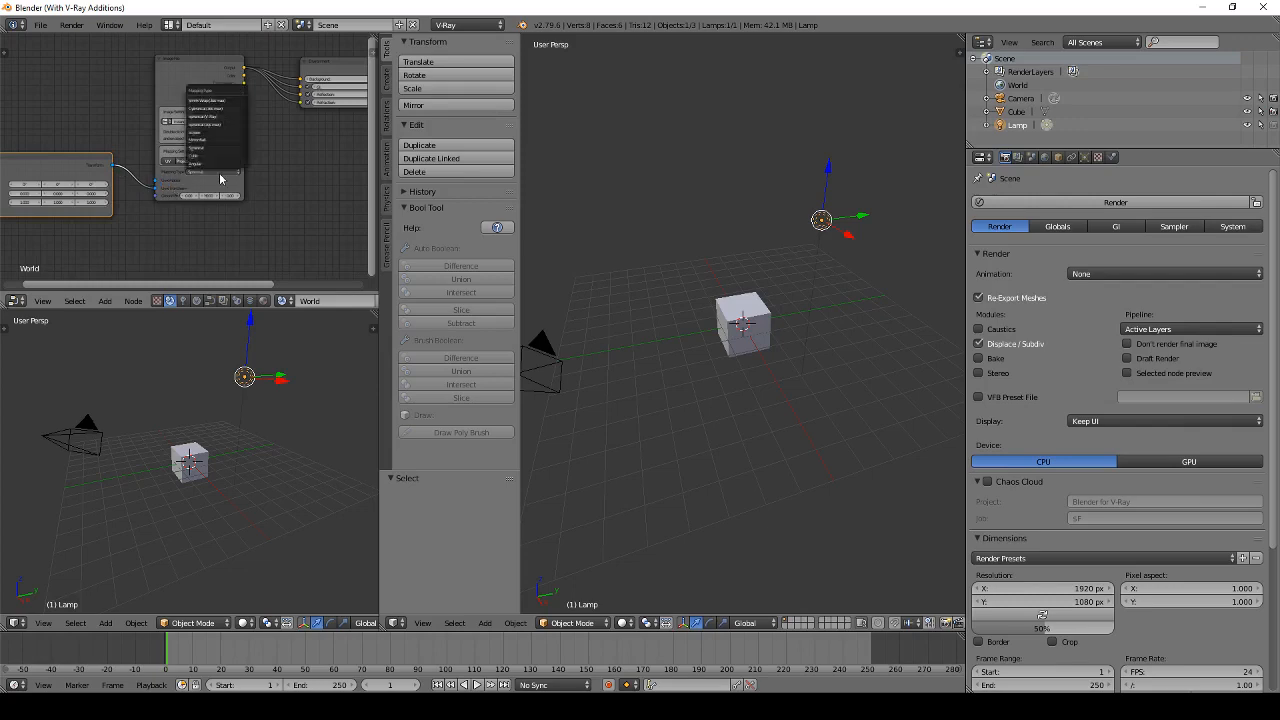
click(218, 130)
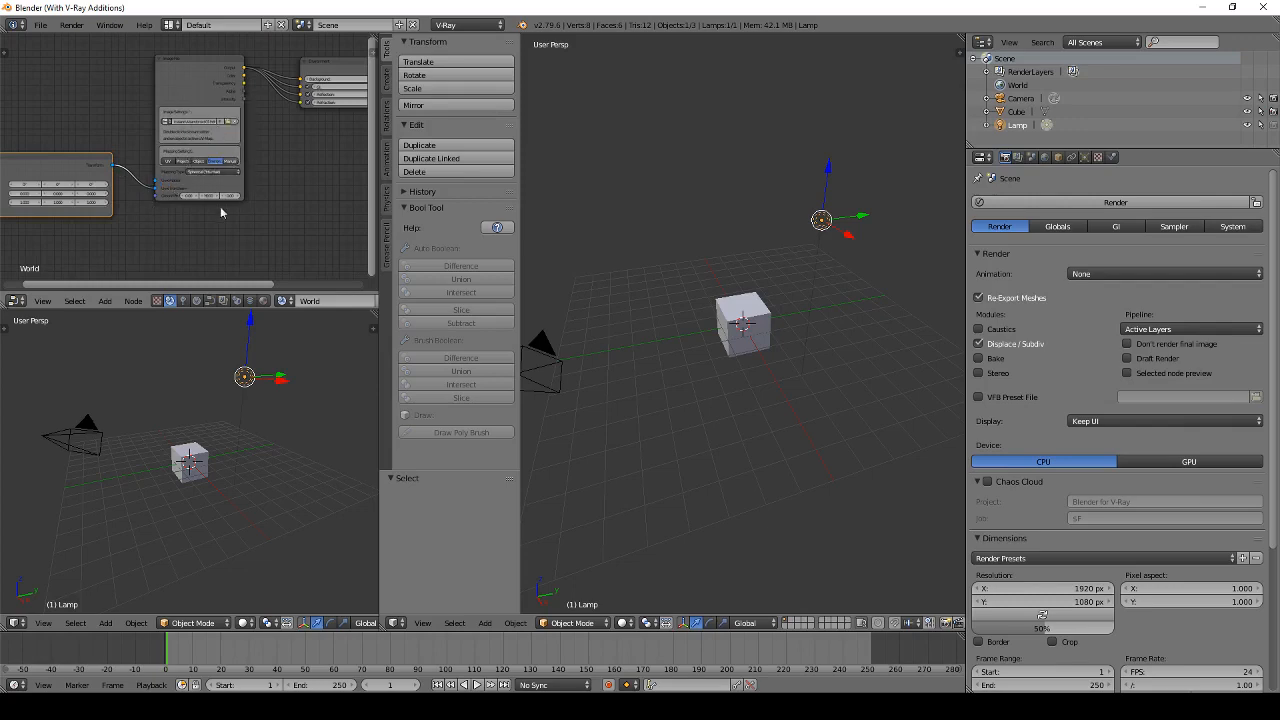
scroll(55, 203, up, 1)
scroll(55, 203, up, 1)
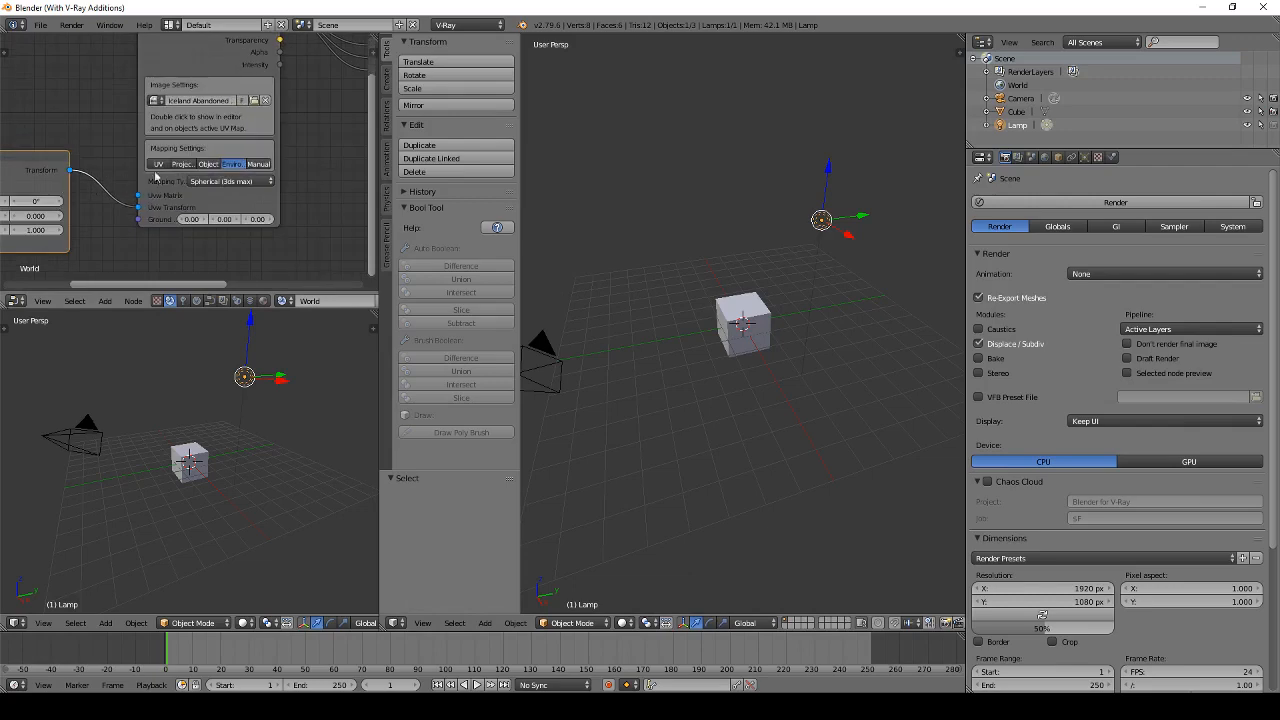
Step: Examine how the Transform, Image File and Environment nodes are connected in the World node tree
scroll(226, 176, up, 1)
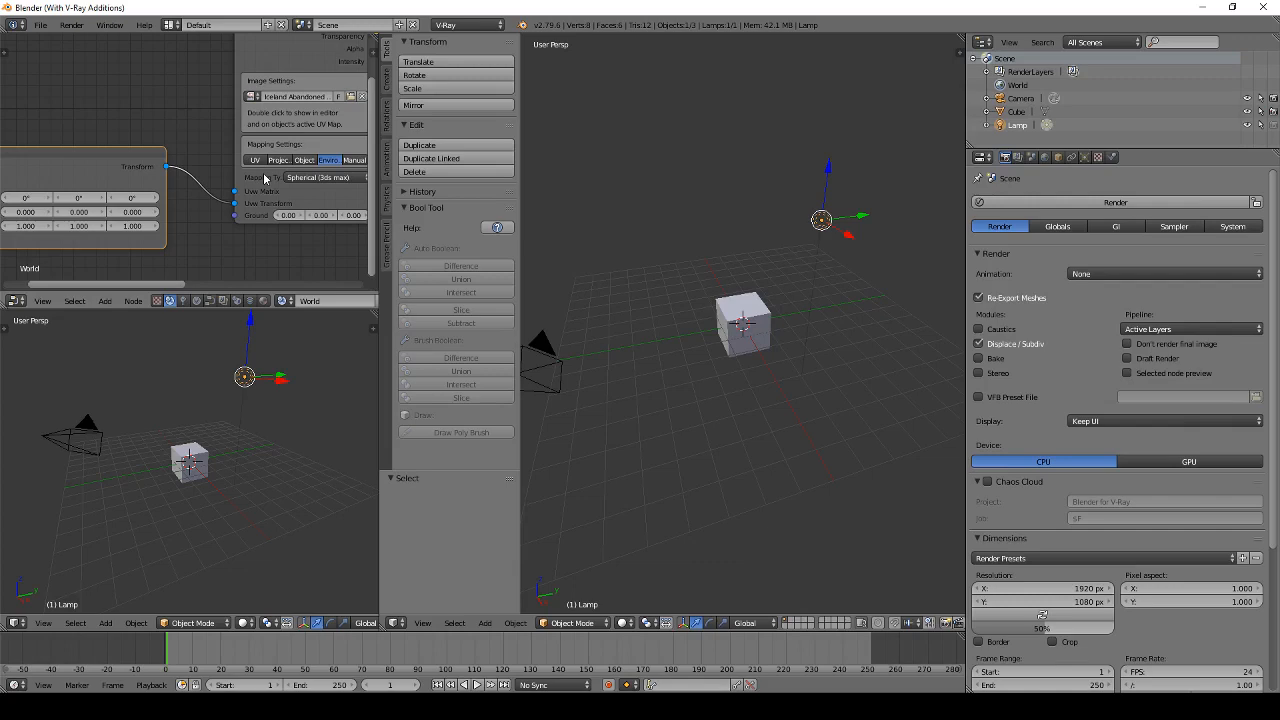
scroll(236, 162, down, 2)
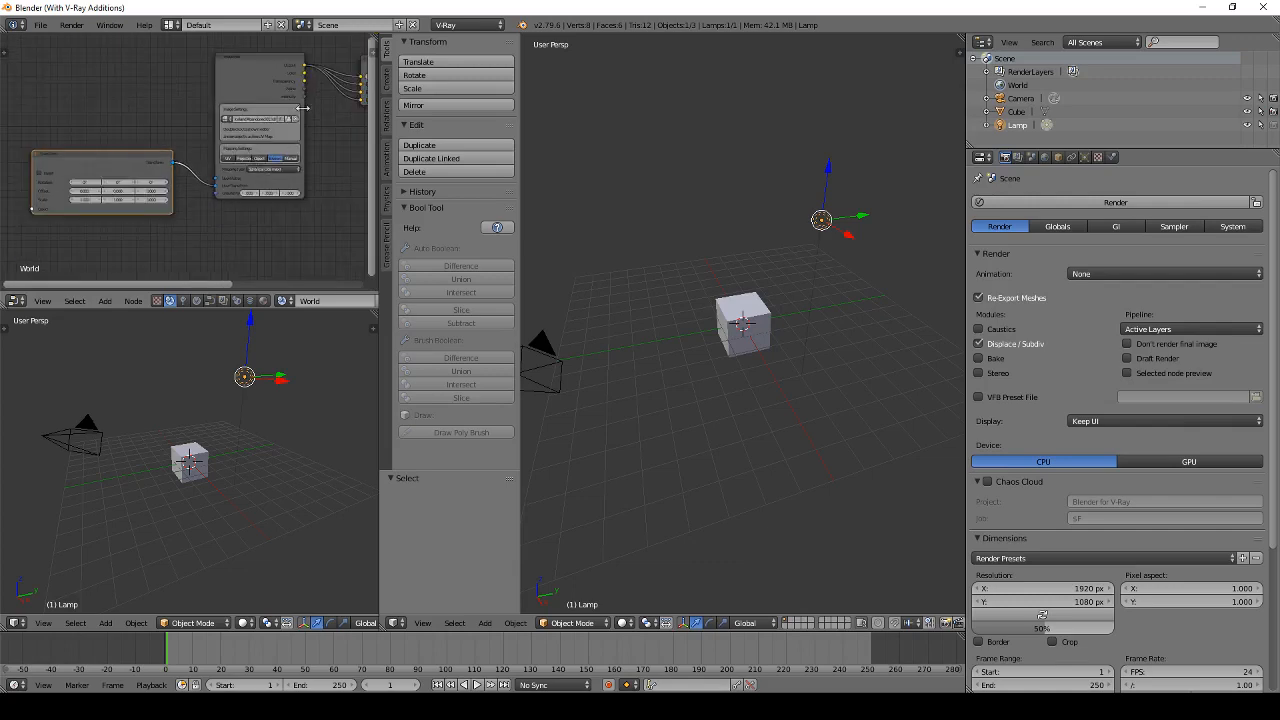
middle_drag(302, 107, 235, 136)
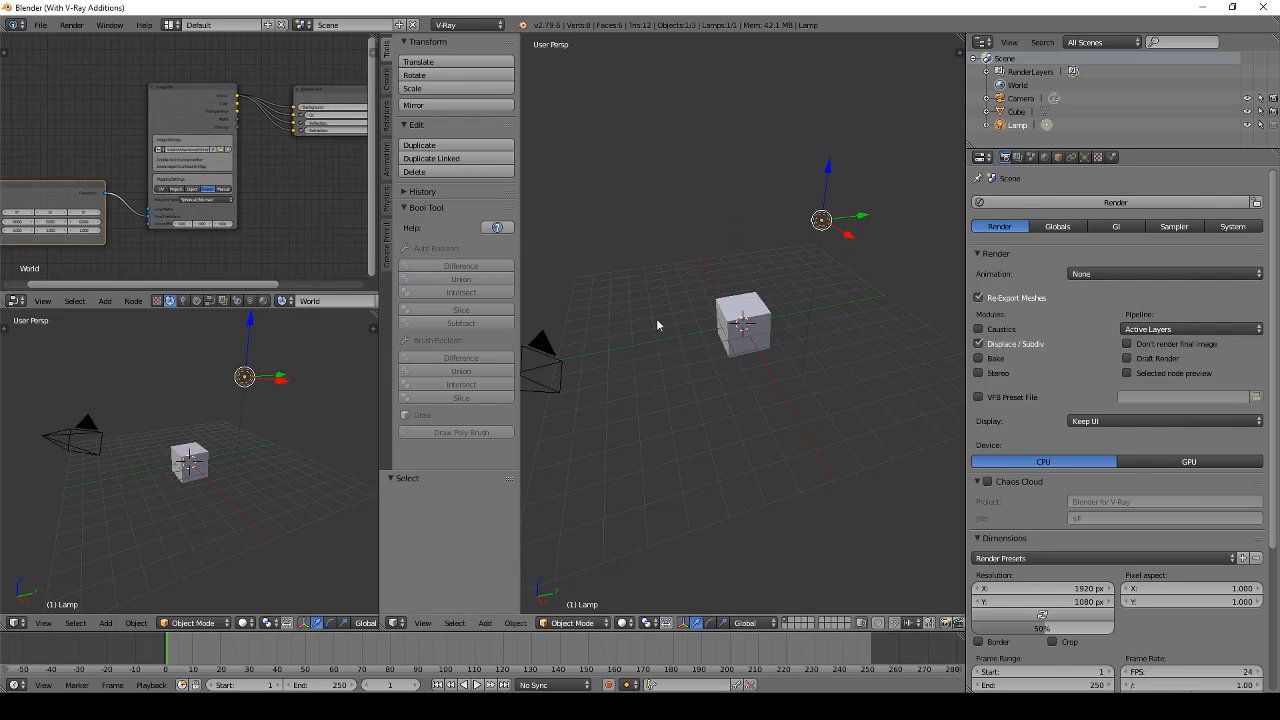
scroll(190, 165, up, 2)
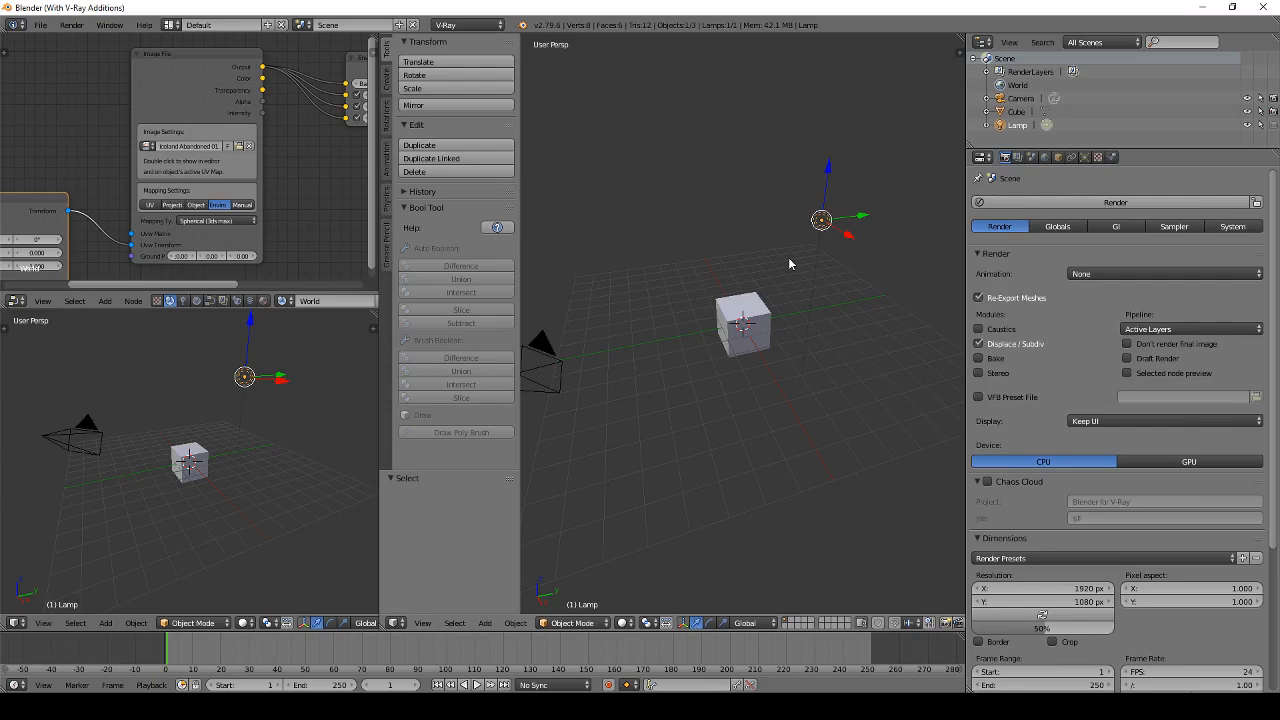
scroll(296, 151, down, 4)
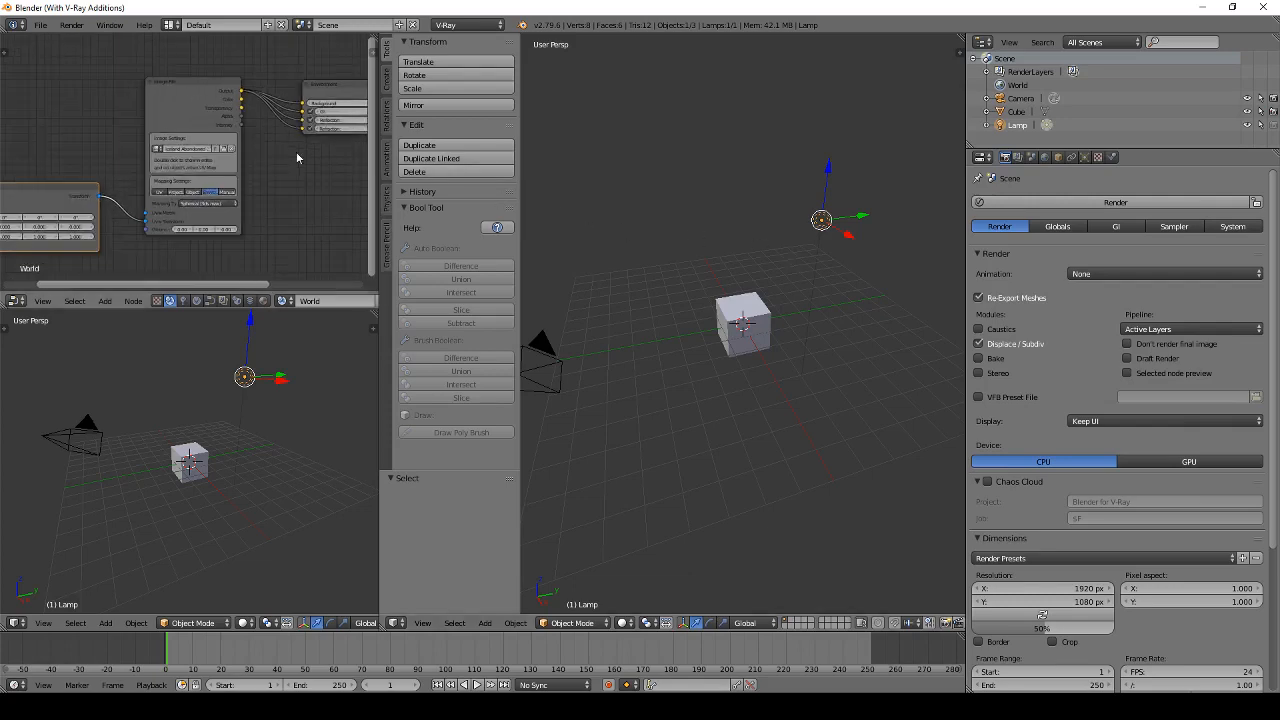
scroll(138, 227, up, 3)
middle_drag(138, 229, 232, 160)
scroll(230, 185, down, 2)
middle_drag(111, 182, 259, 139)
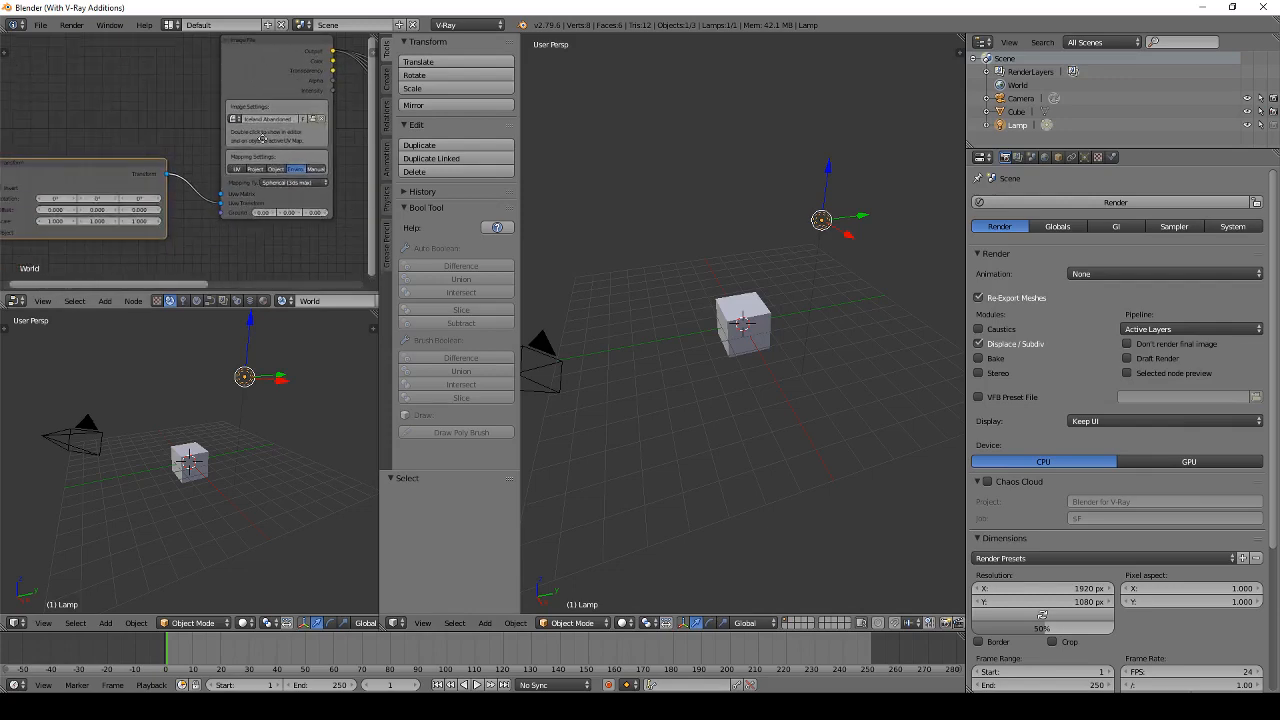
middle_drag(172, 147, 38, 203)
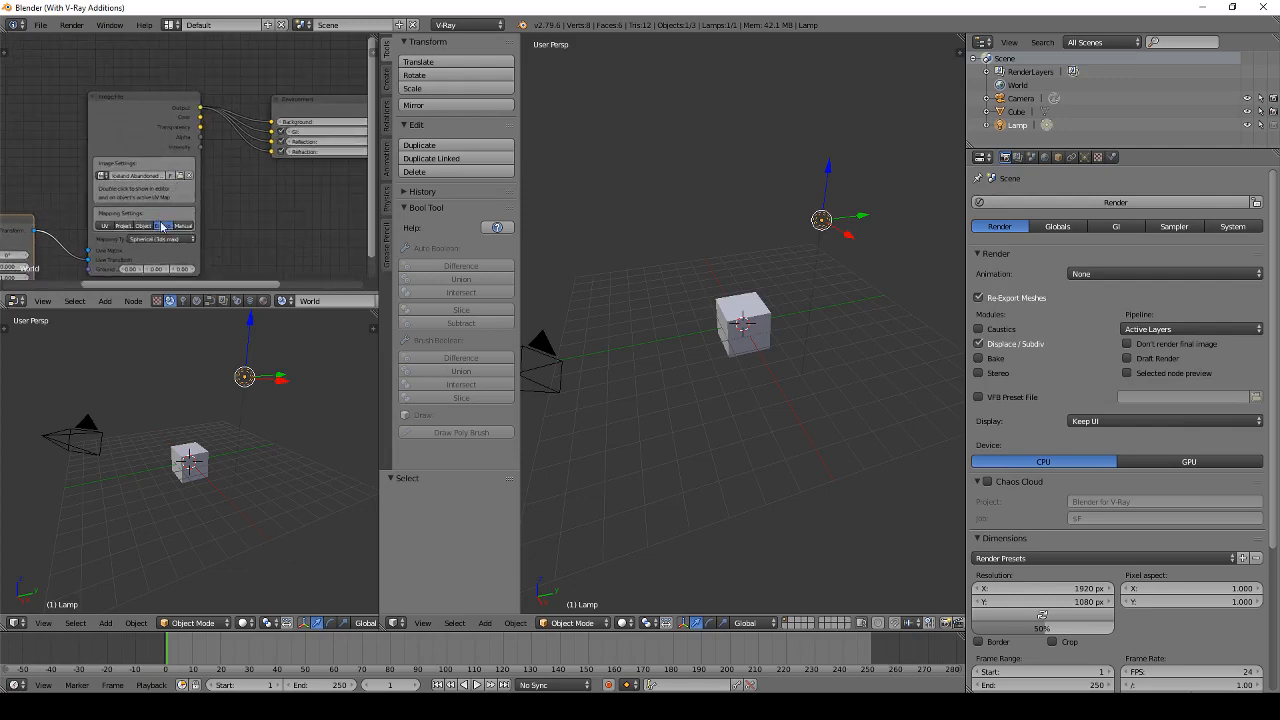
Step: Select the Image File node and display its detailed bitmap properties in the node editor
click(135, 131)
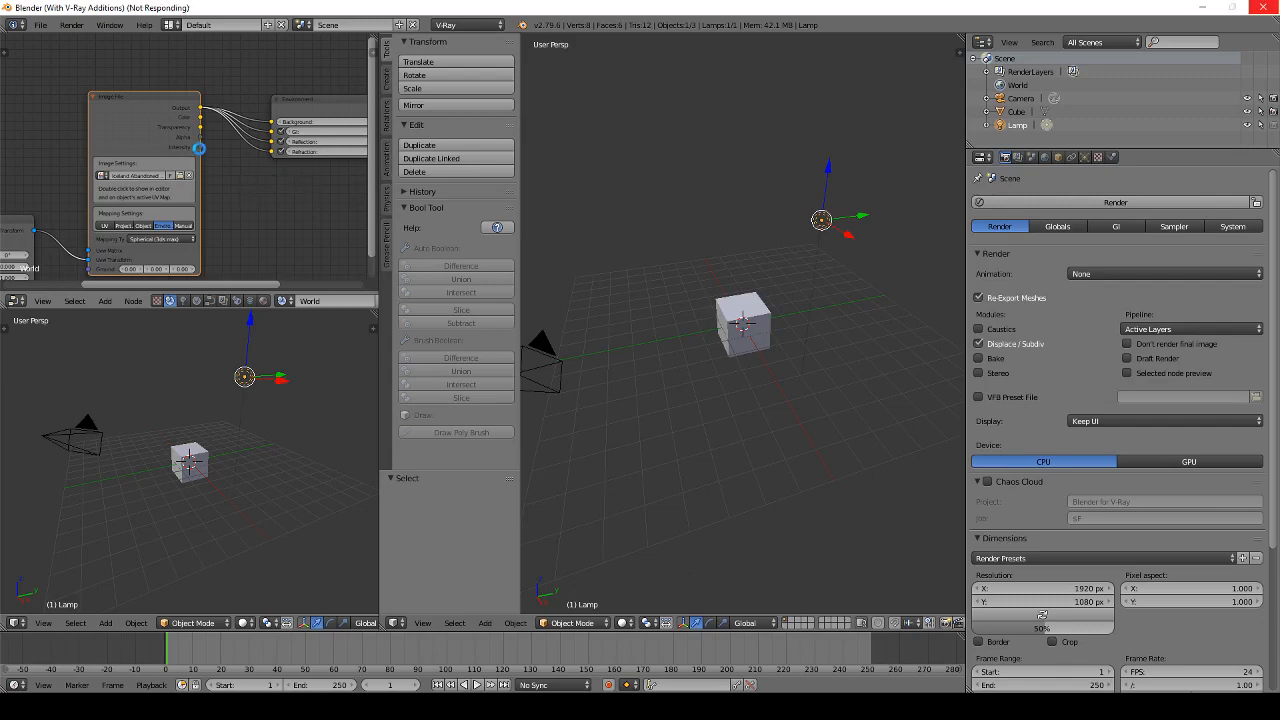
key(n)
scroll(199, 148, up, 3)
scroll(190, 161, down, 5)
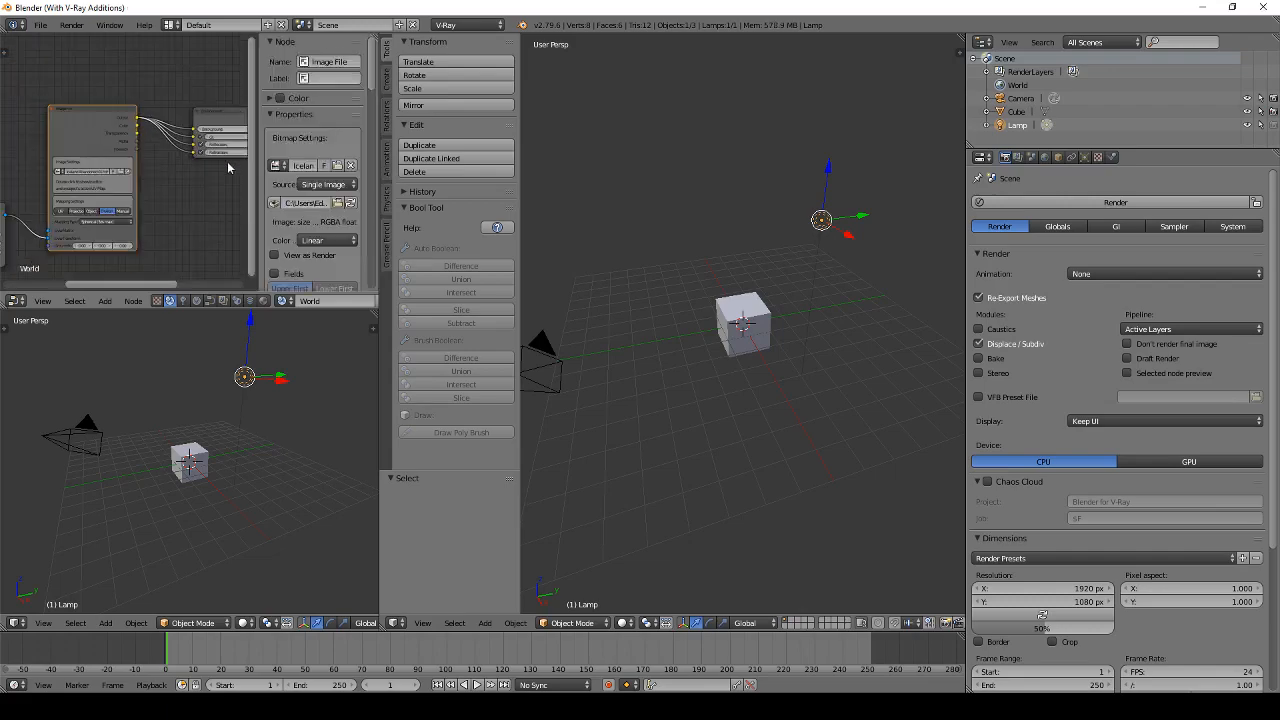
Step: Start replacing the Image File node's image and browse from the HDRI bookmark to the free_bundle folder
click(337, 165)
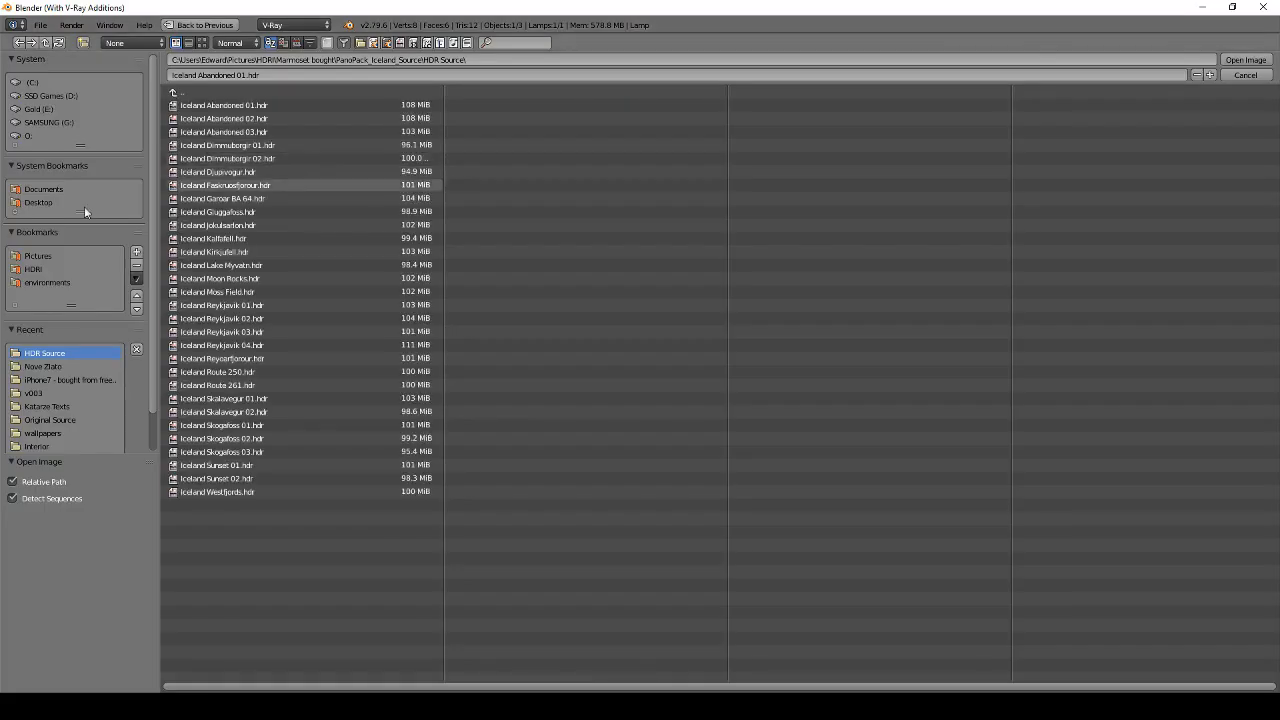
click(47, 270)
click(217, 104)
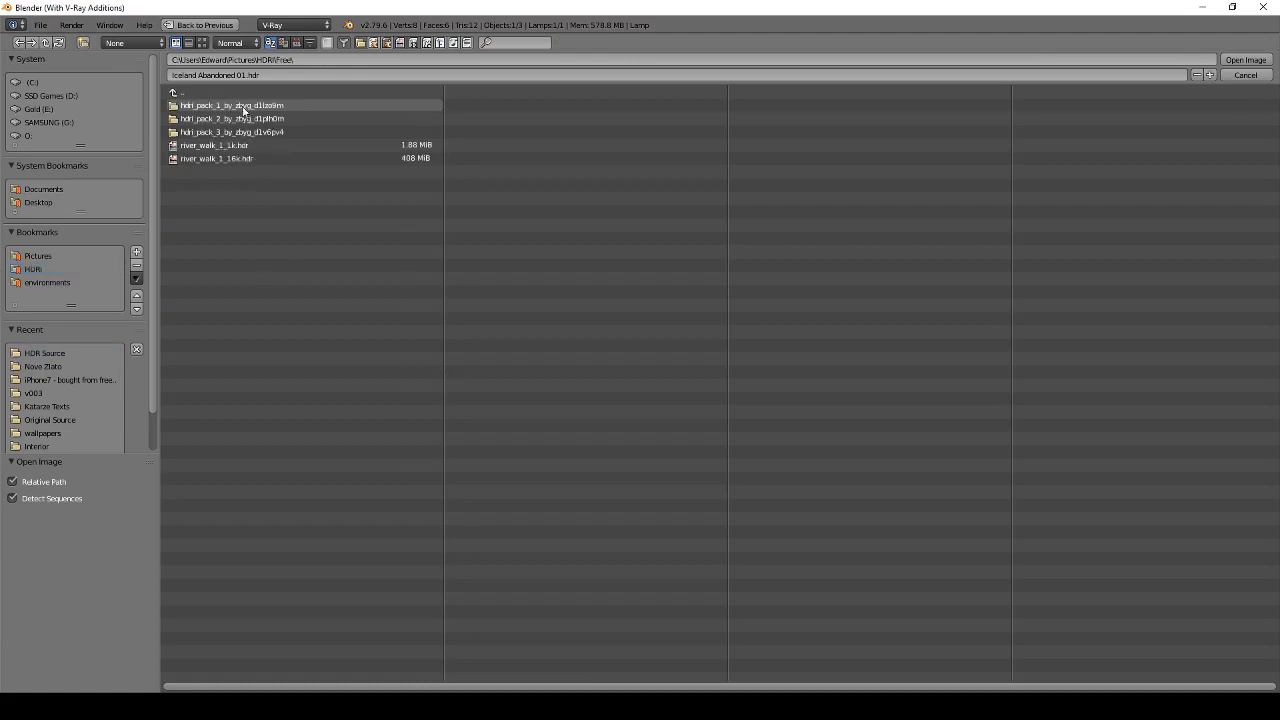
click(214, 93)
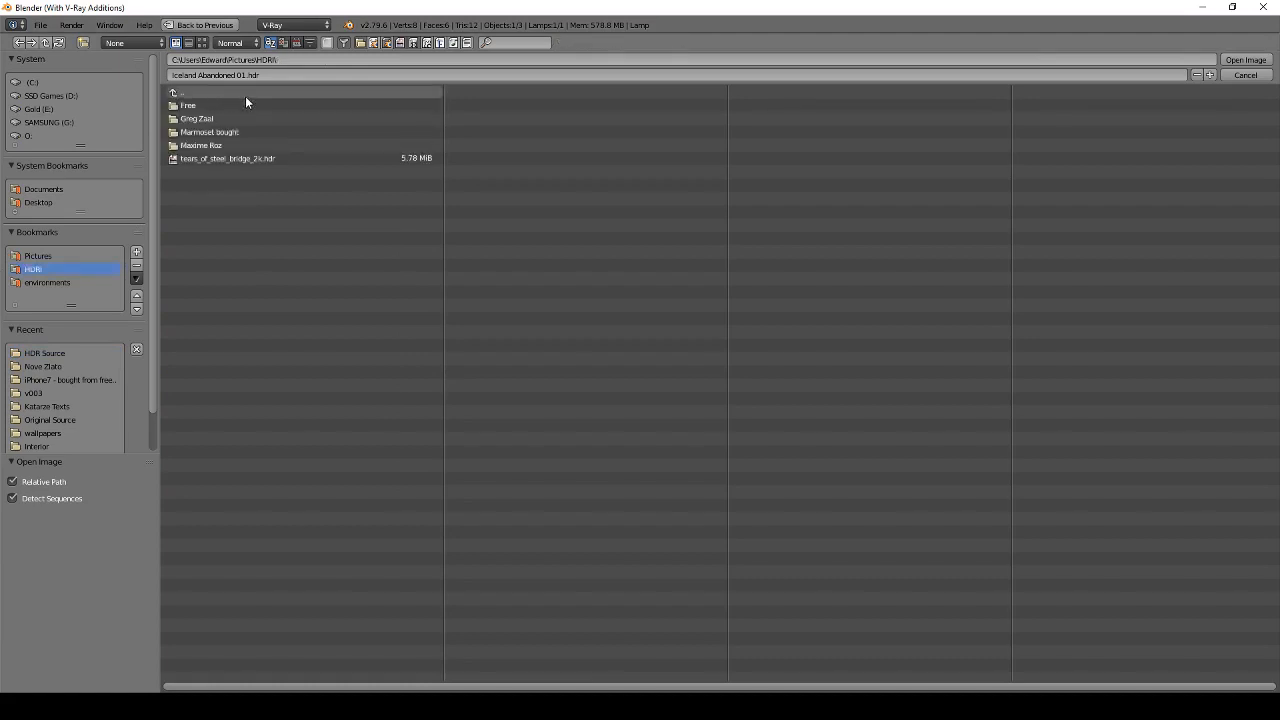
click(232, 118)
click(249, 105)
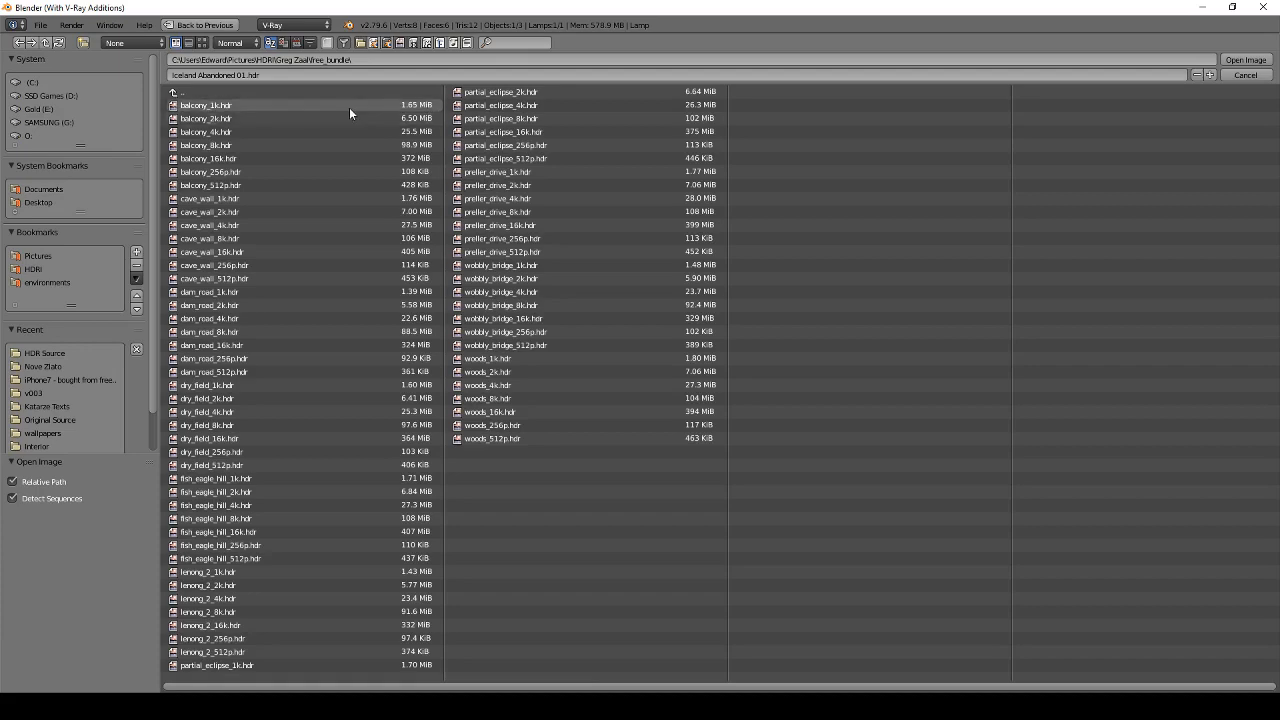
Step: Load dam_road_1k.hdr using the thumbnail view, then test-render the scene and close the frame buffer
click(201, 42)
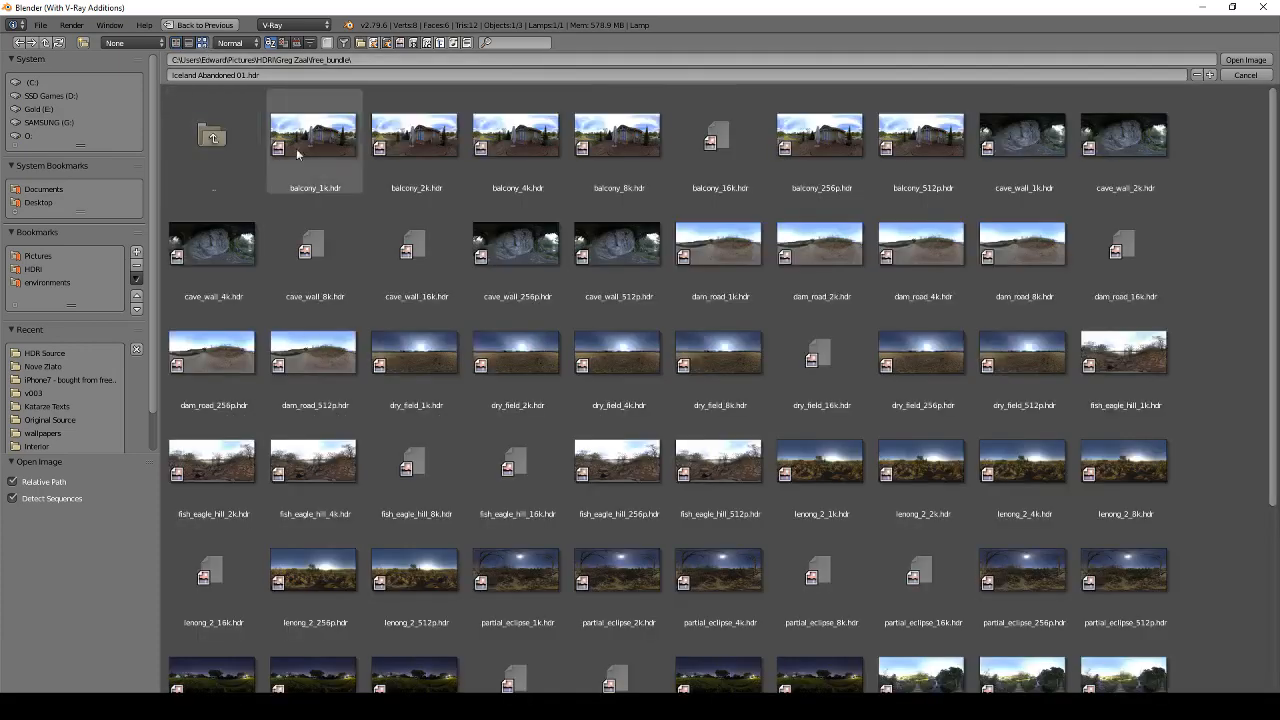
click(706, 244)
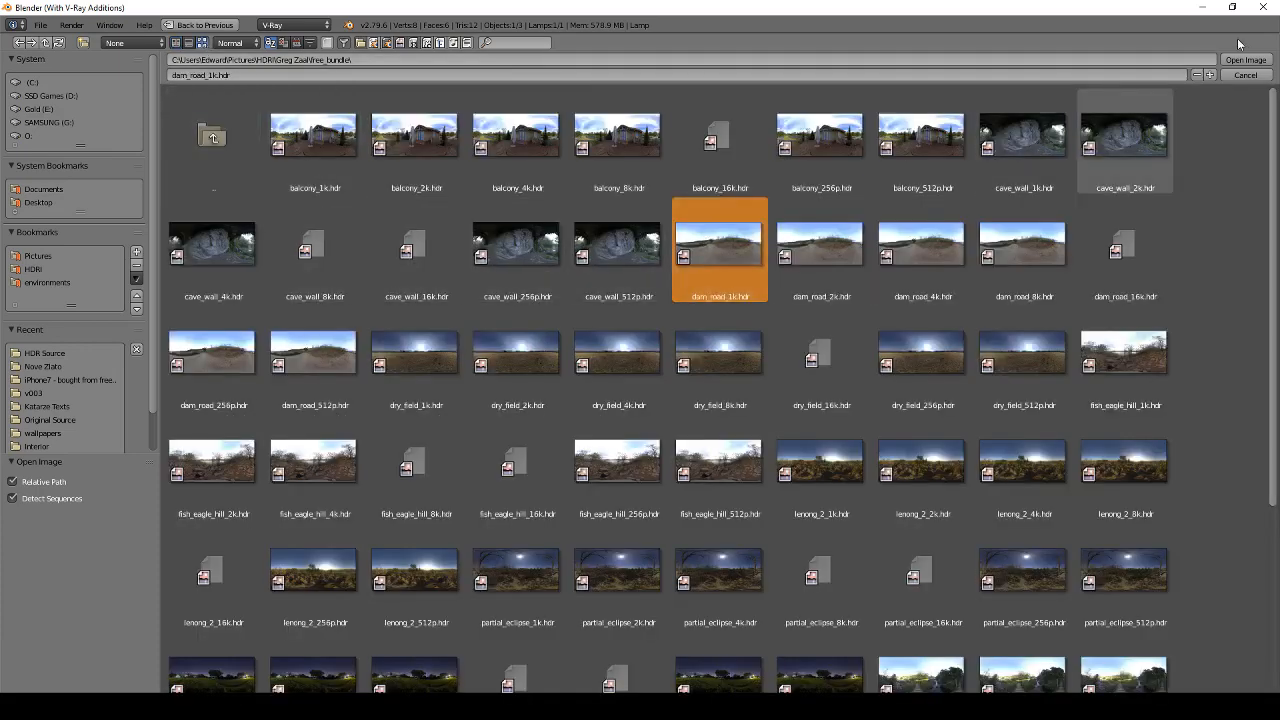
click(1250, 61)
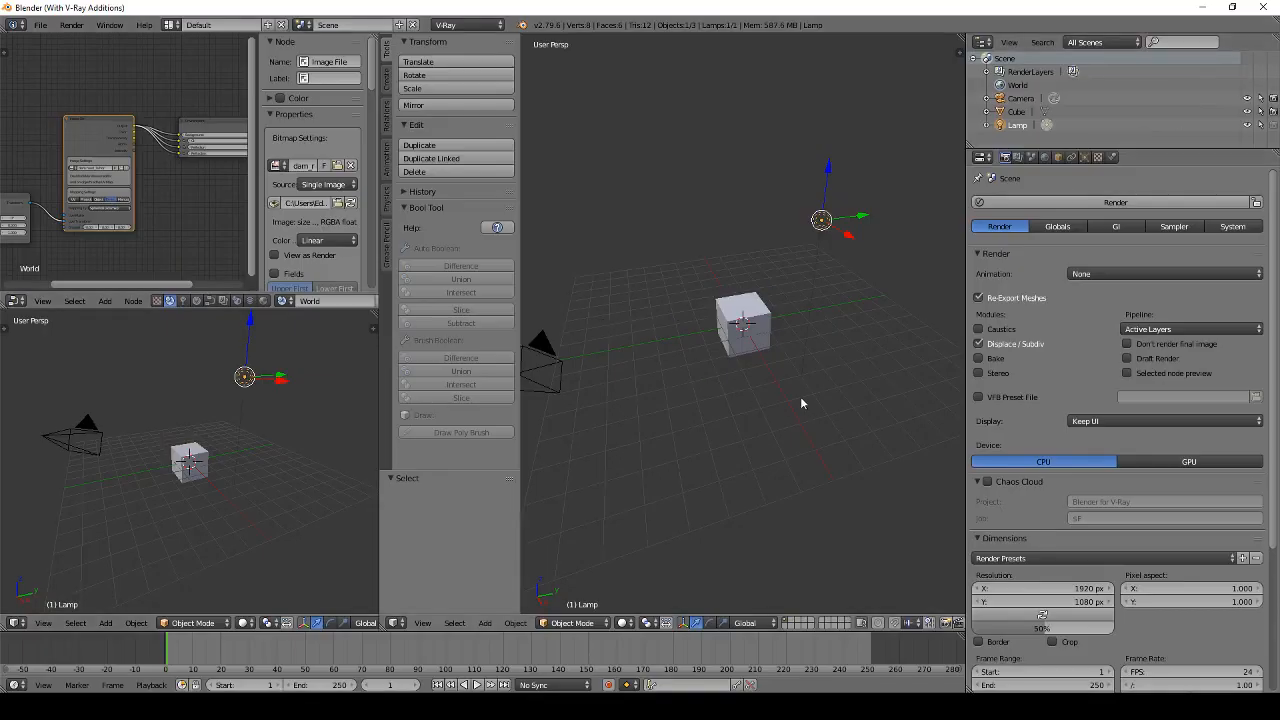
key(F12)
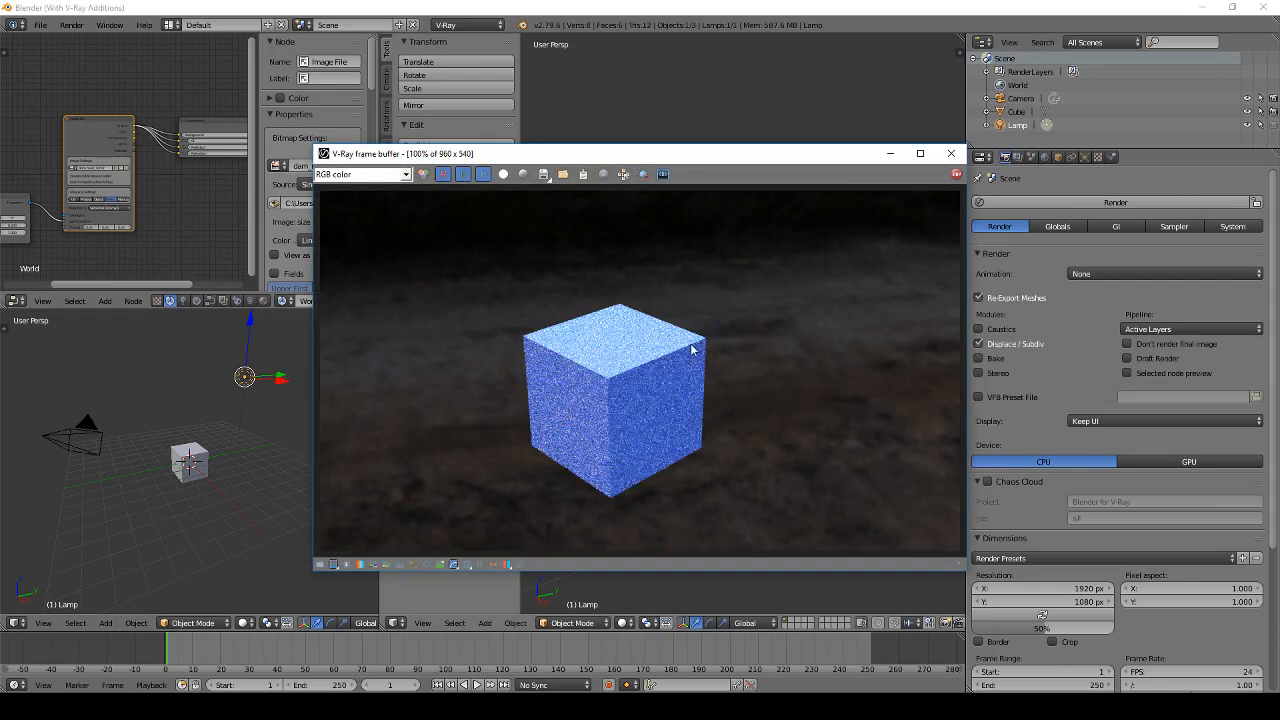
click(951, 154)
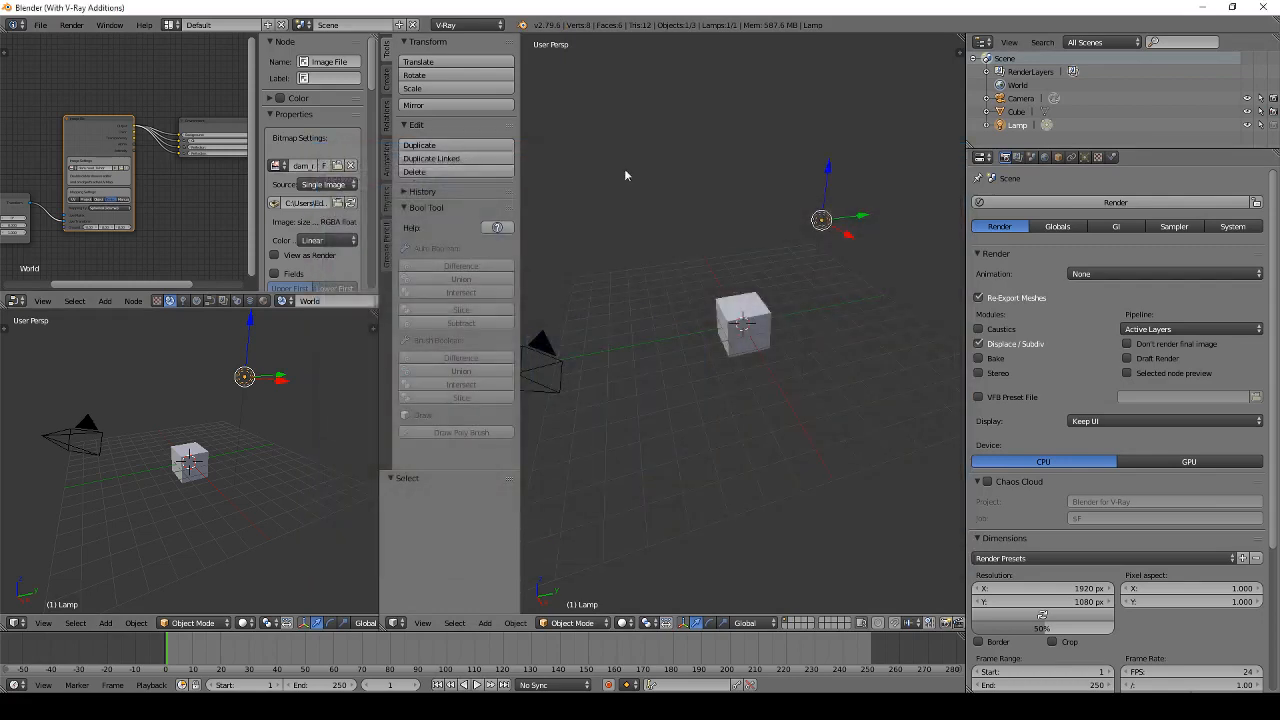
Step: Try the Linear and Gamma corrected options for the Image File node's V-Ray color space
scroll(325, 210, down, 4)
click(320, 229)
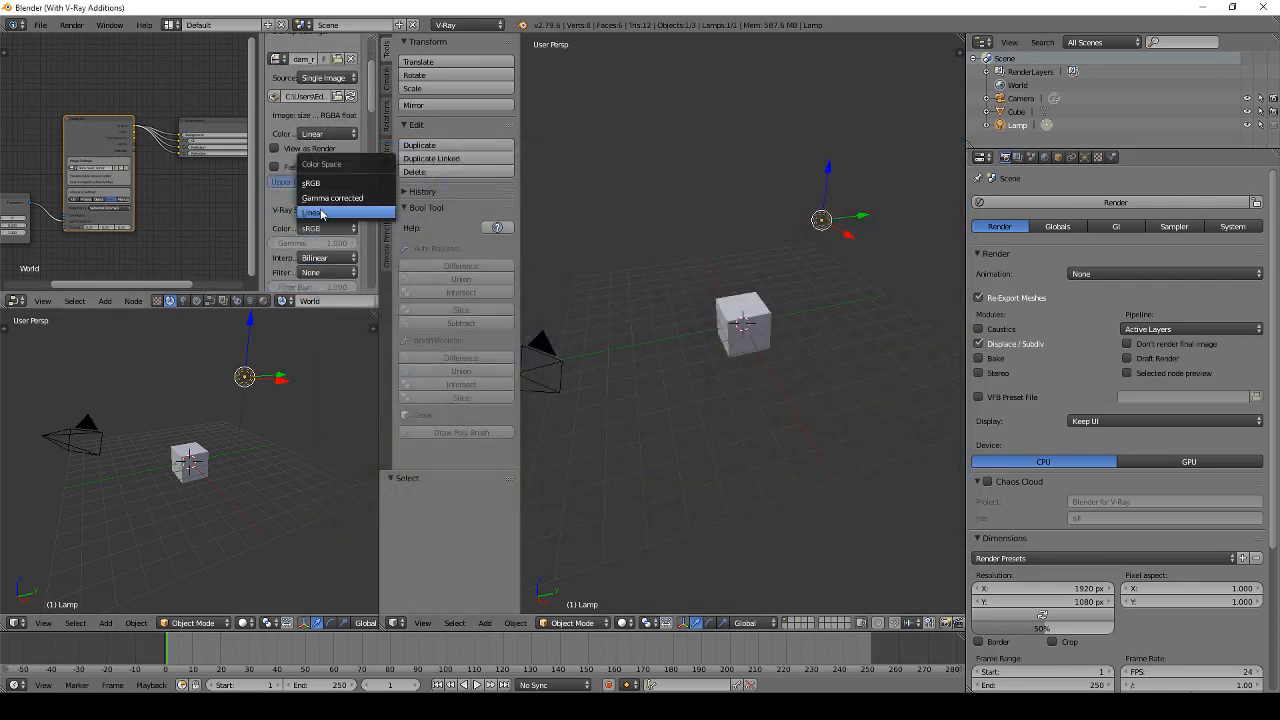
click(318, 212)
click(321, 229)
click(322, 198)
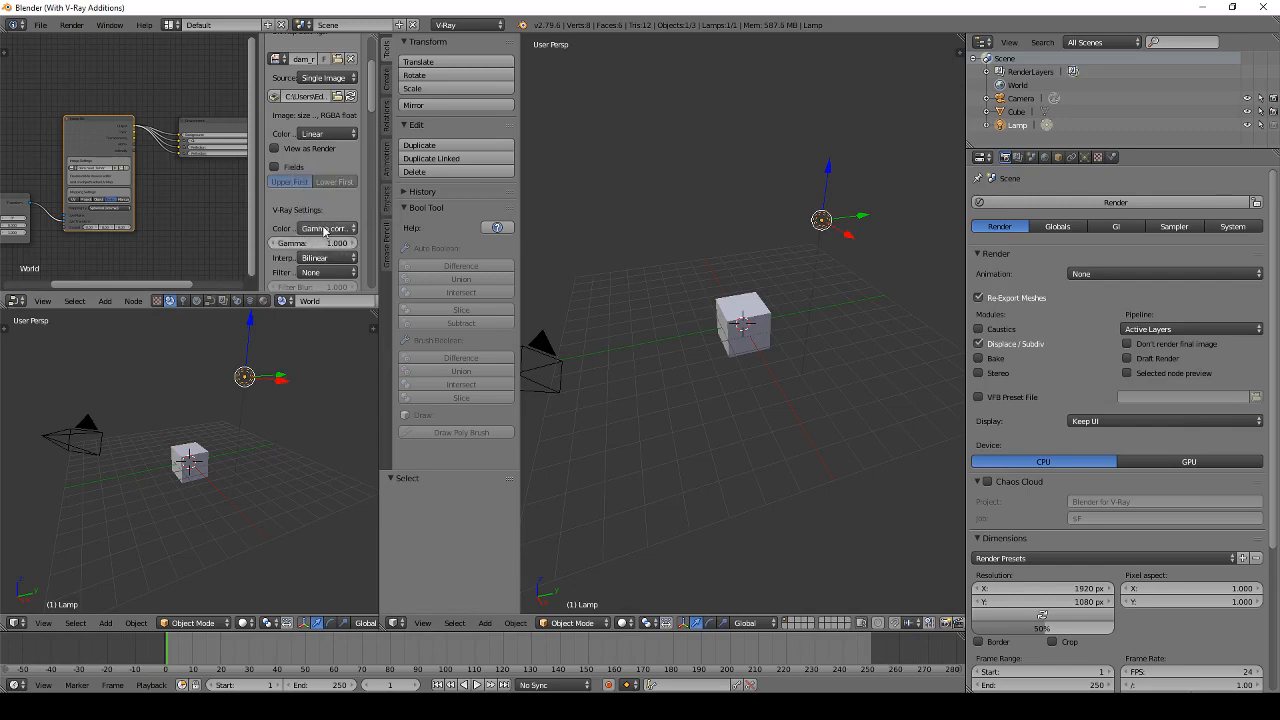
click(322, 229)
click(323, 212)
click(318, 229)
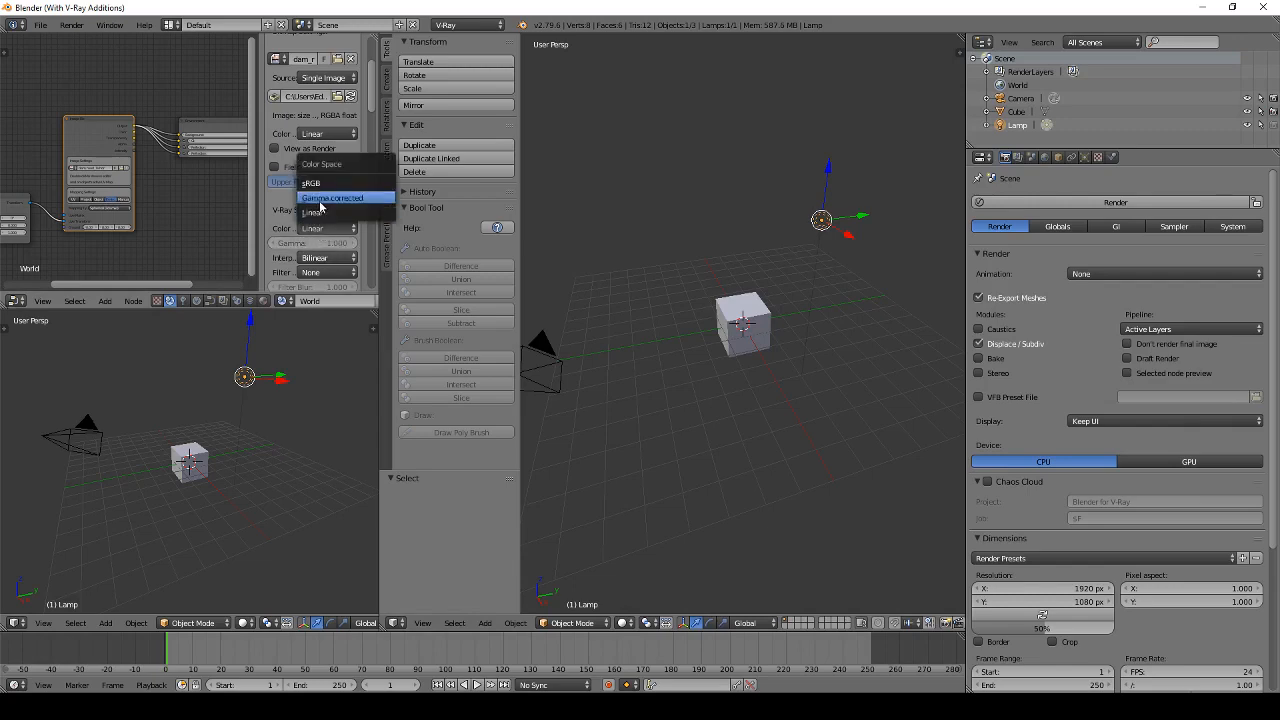
click(322, 198)
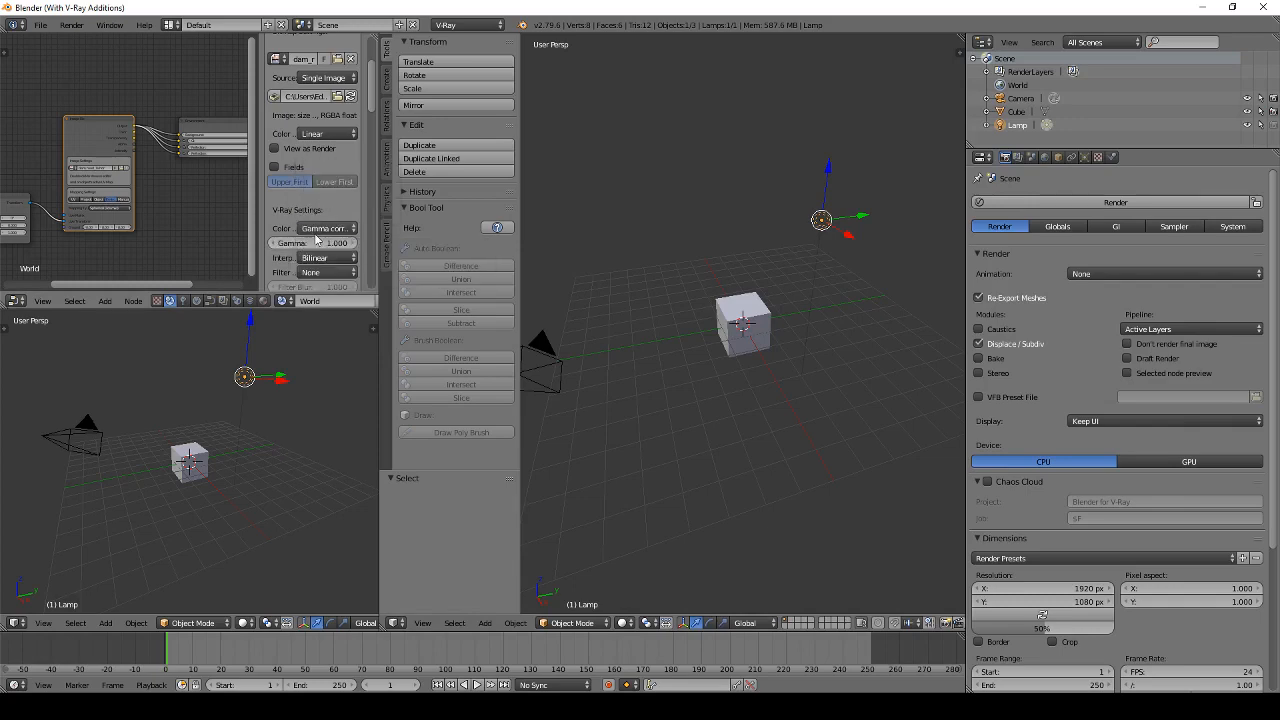
Step: Set the Image File node's V-Ray color space to Linear, then test-render the scene and close the frame buffer
click(321, 230)
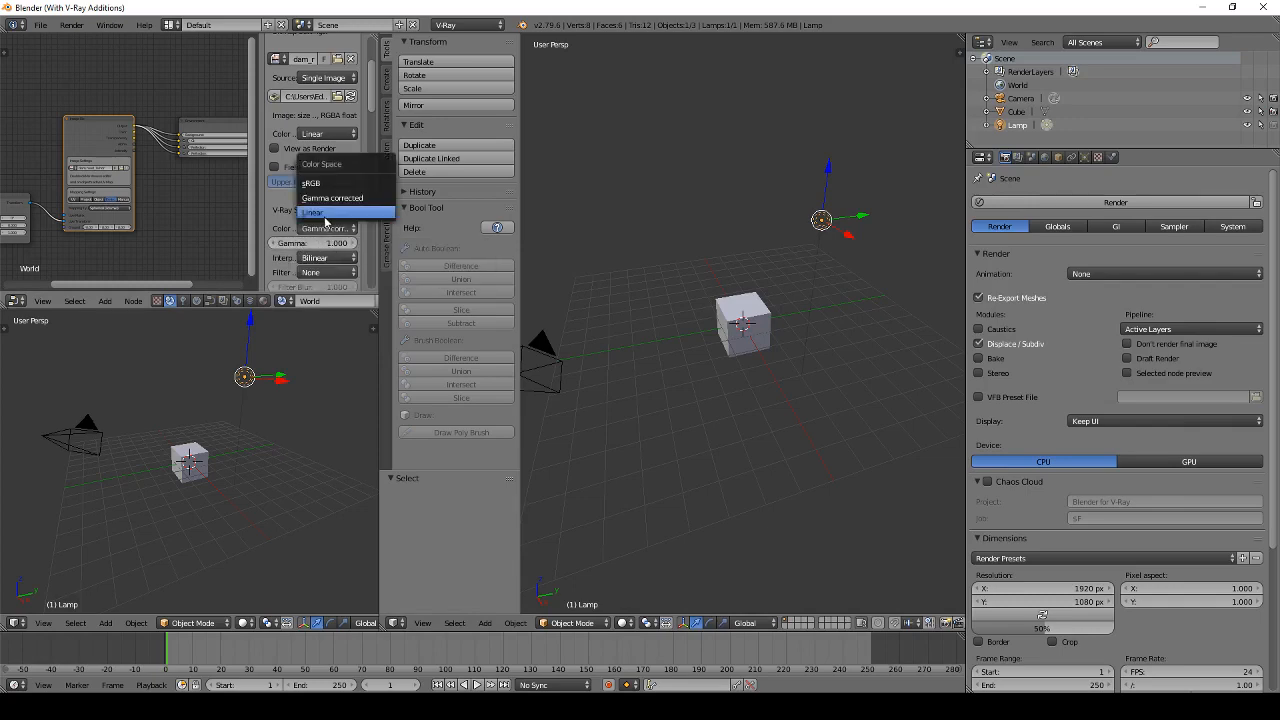
click(321, 212)
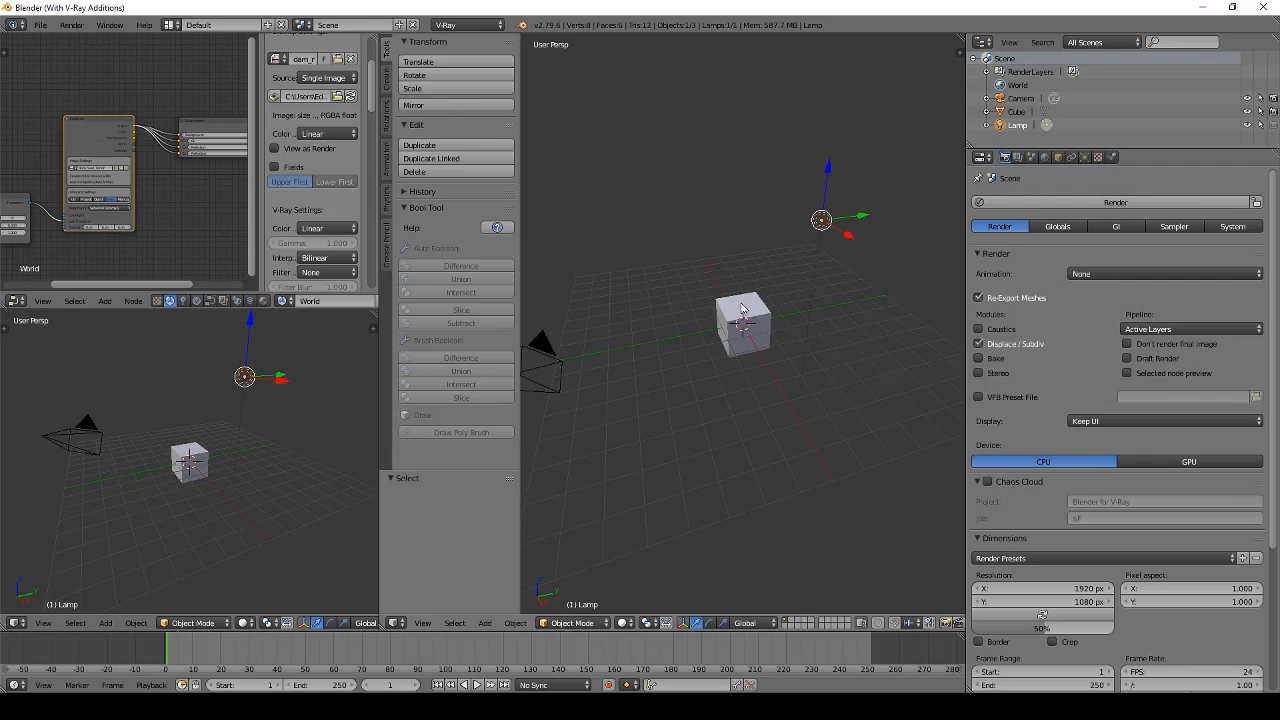
key(F12)
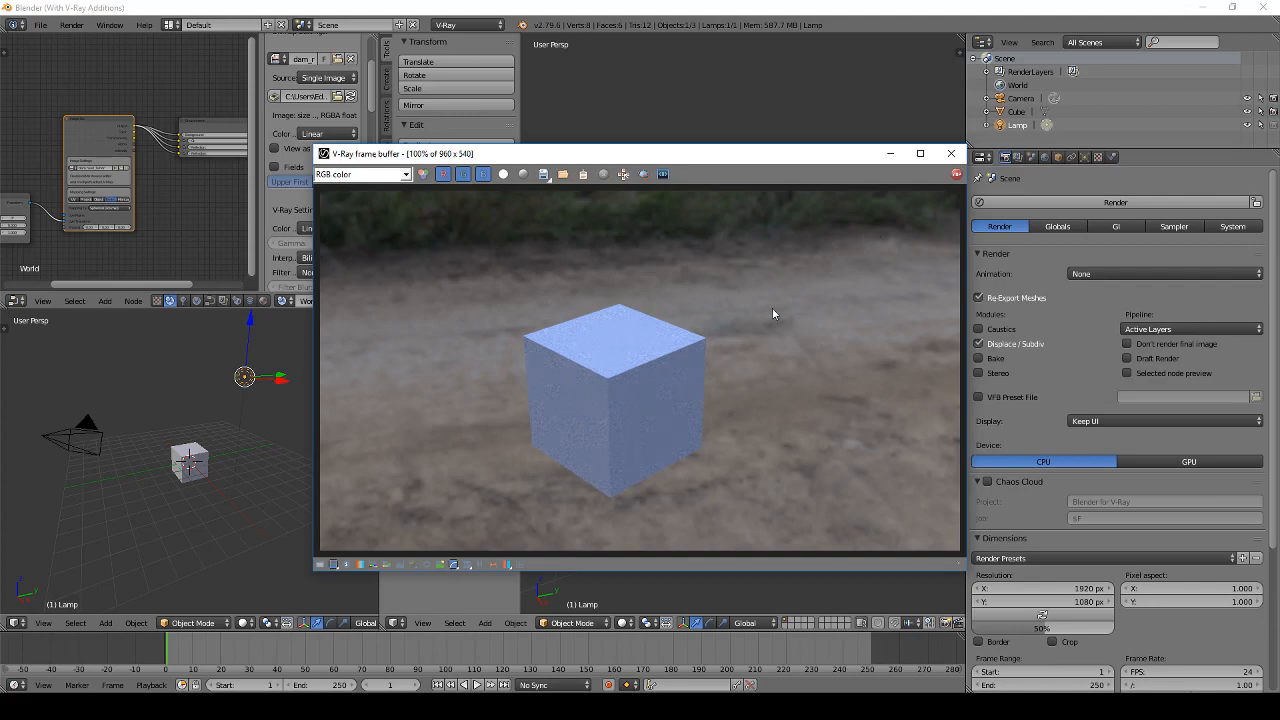
click(951, 153)
Step: Try the sRGB V-Ray color space on the Image File node with a comparison render
click(315, 228)
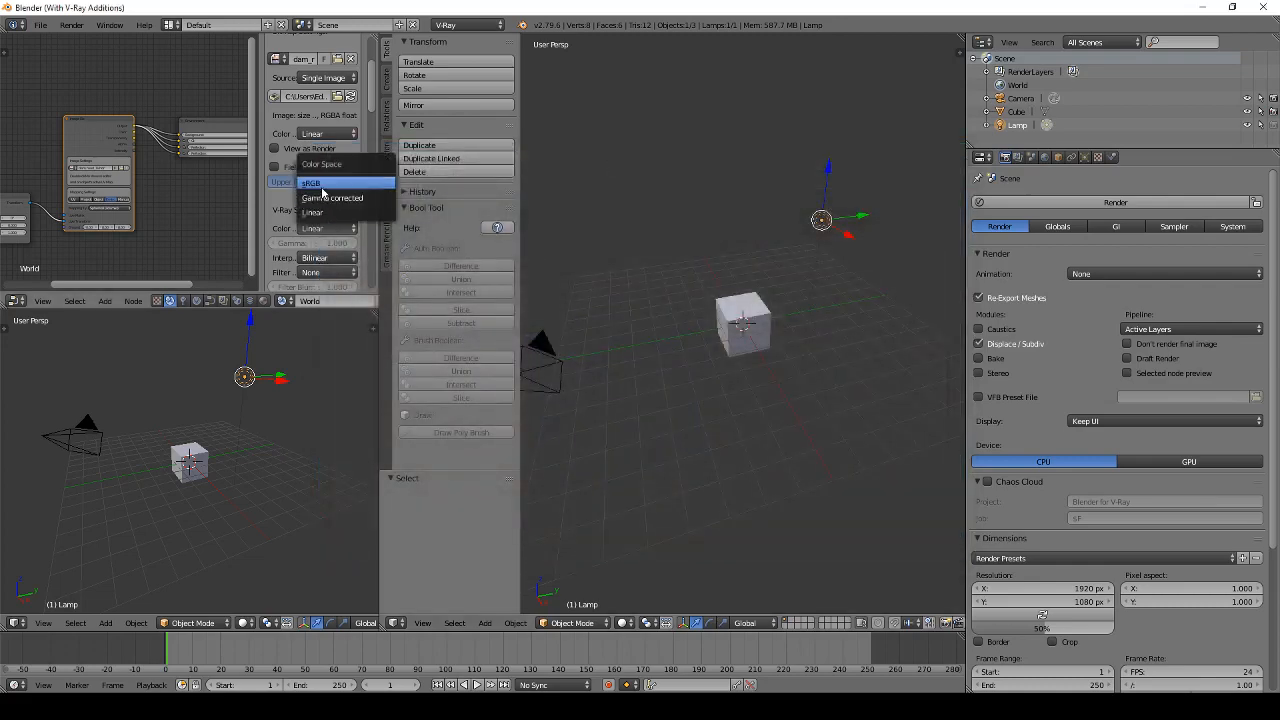
click(318, 182)
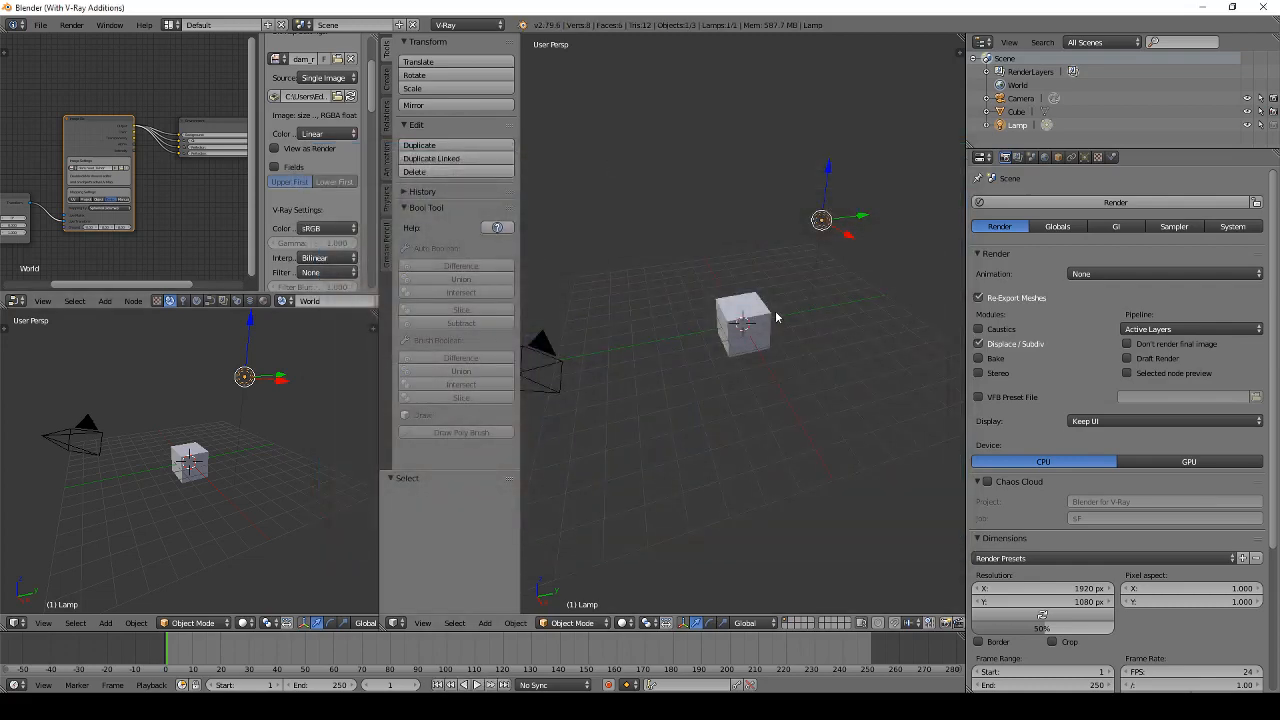
key(F12)
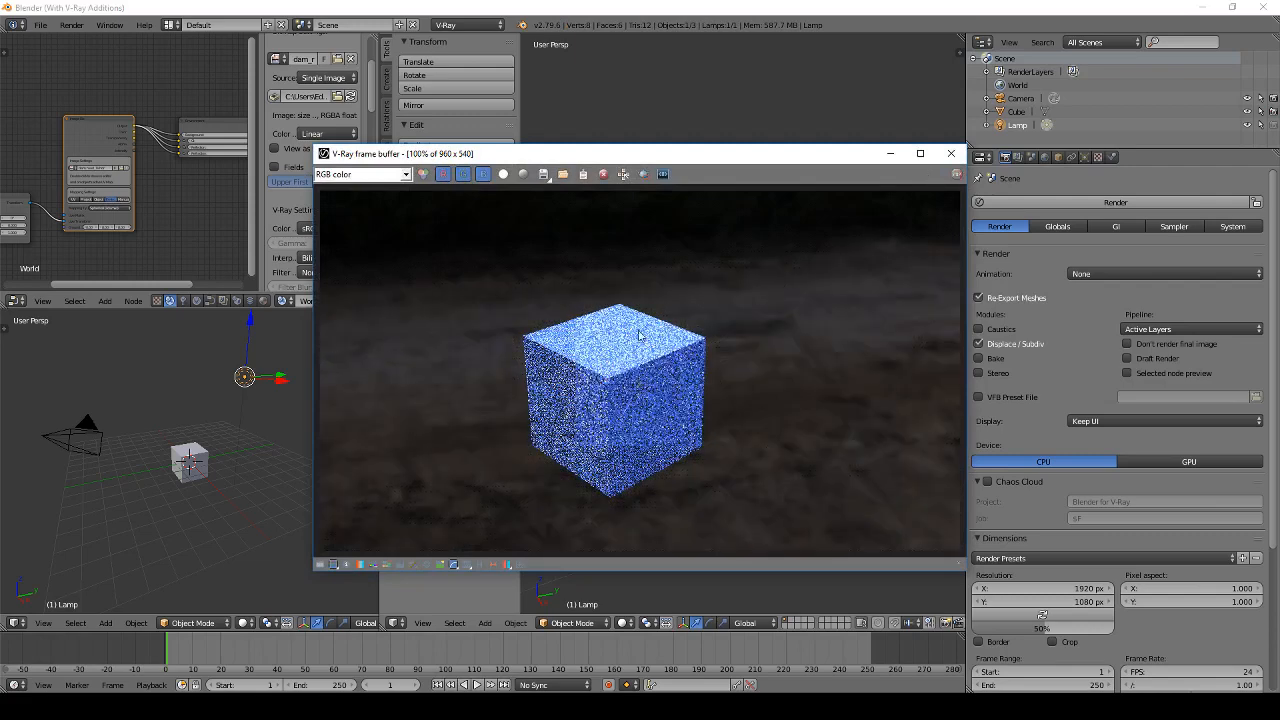
click(950, 153)
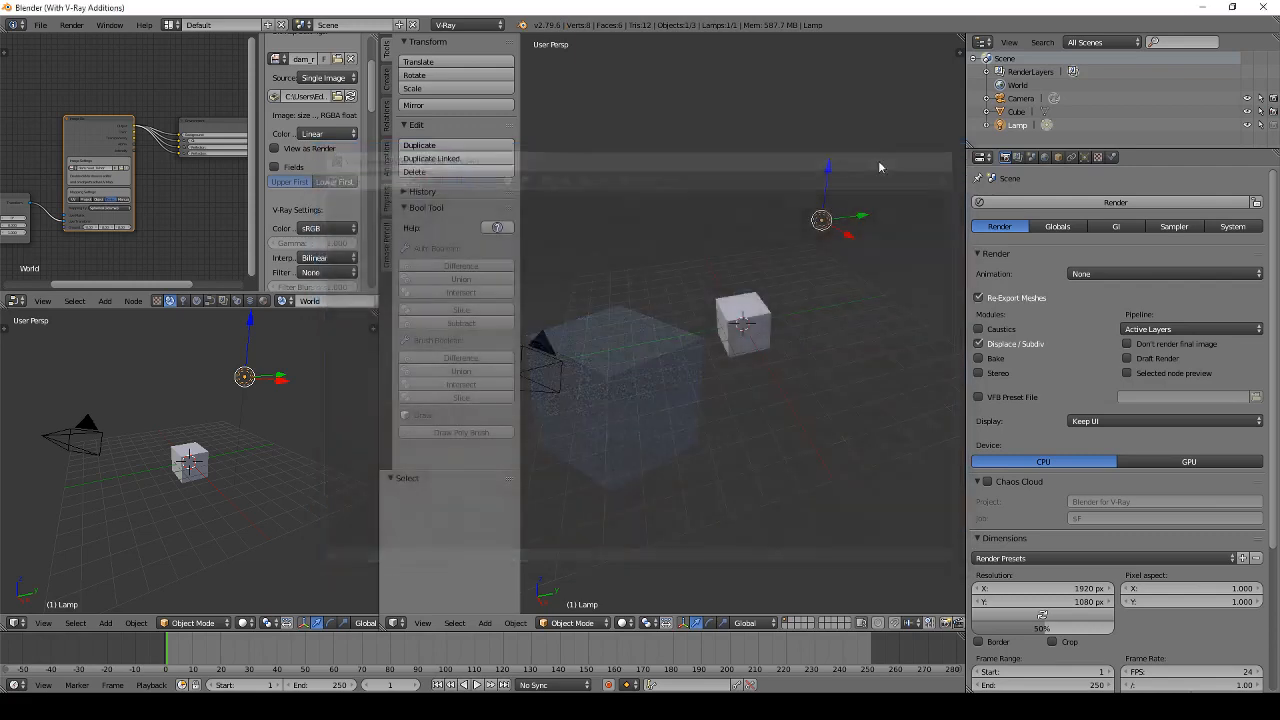
Step: Return the Image File node's V-Ray color space to Linear and render the scene again
click(337, 229)
click(333, 213)
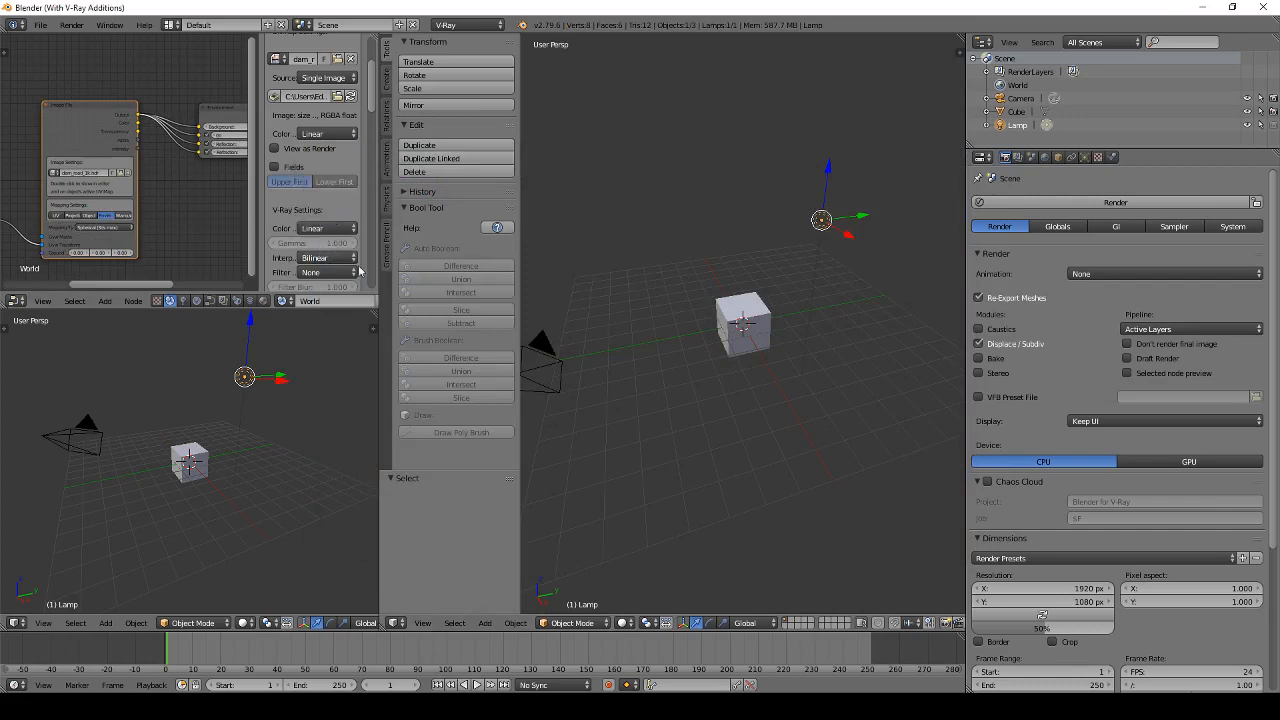
key(F12)
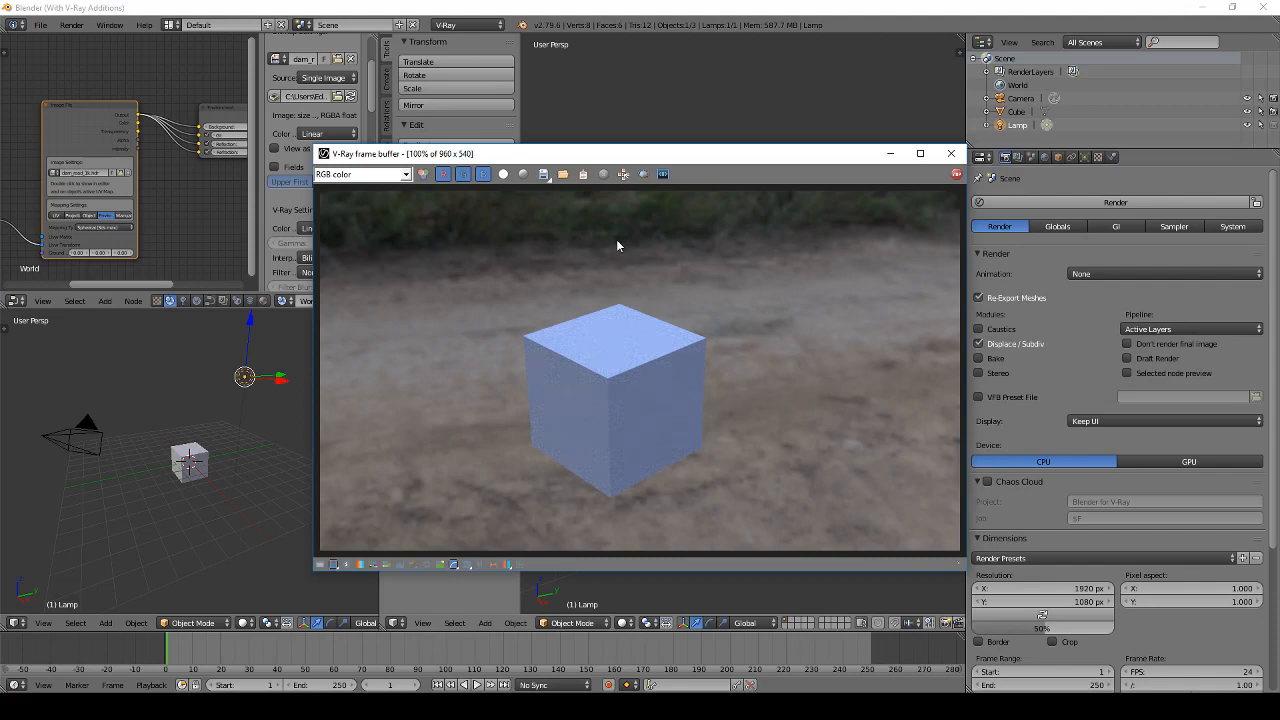
click(951, 153)
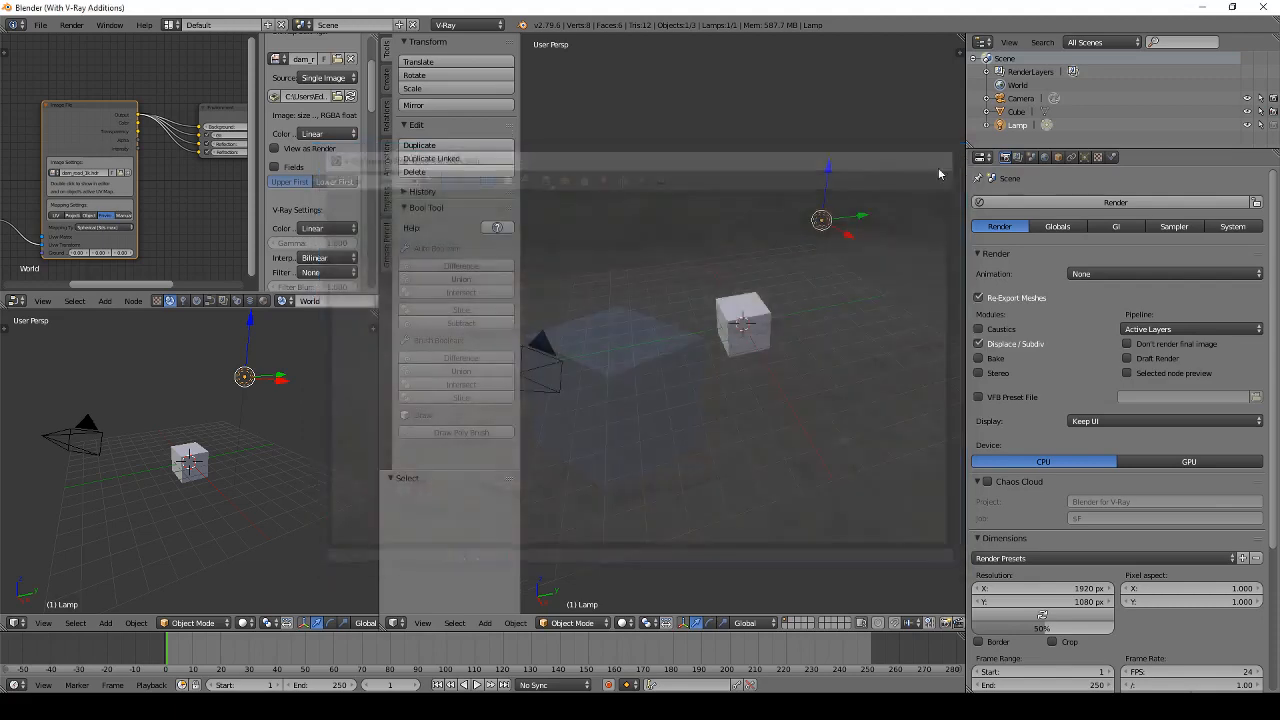
scroll(664, 300, down, 4)
scroll(669, 302, up, 2)
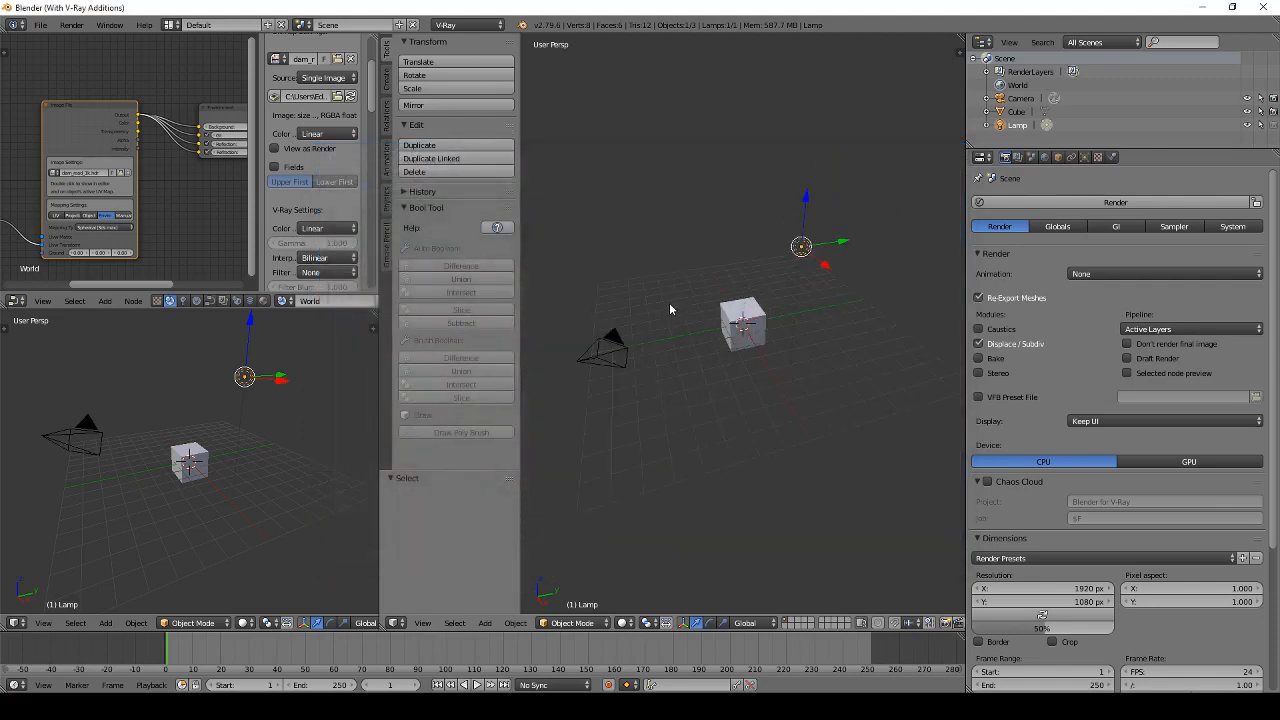
scroll(669, 302, down, 2)
scroll(323, 220, up, 3)
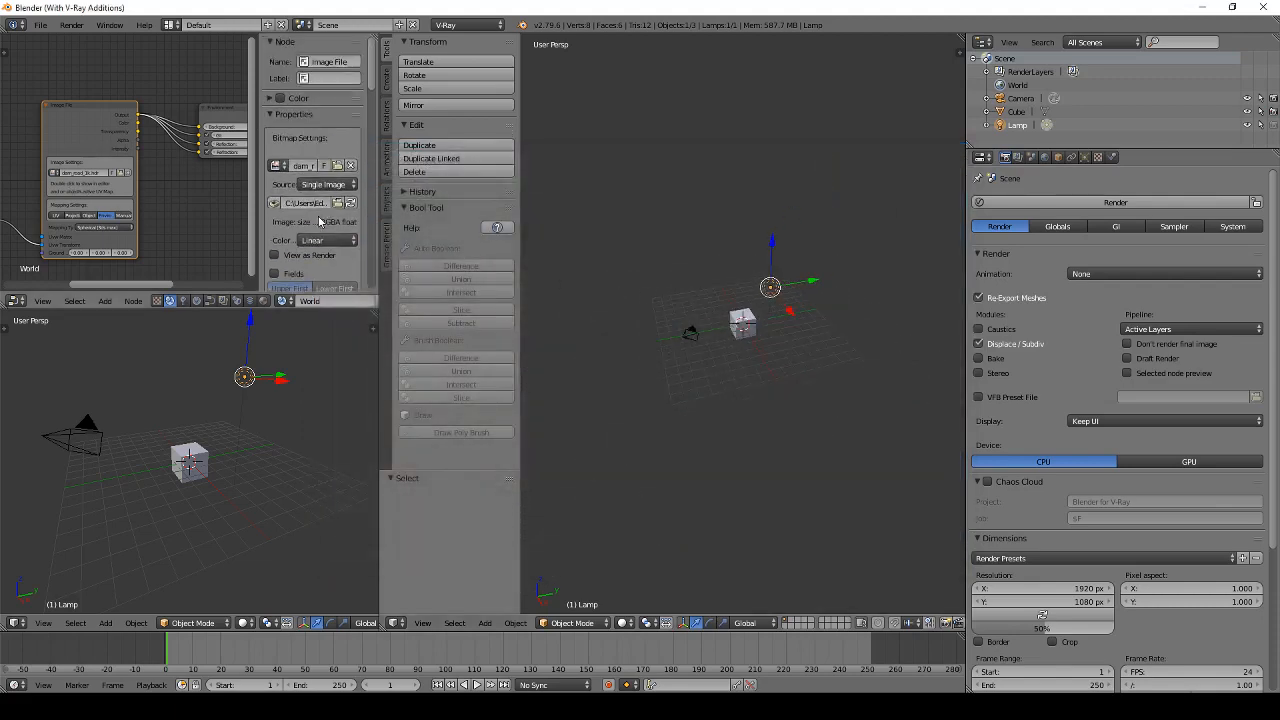
scroll(295, 150, down, 3)
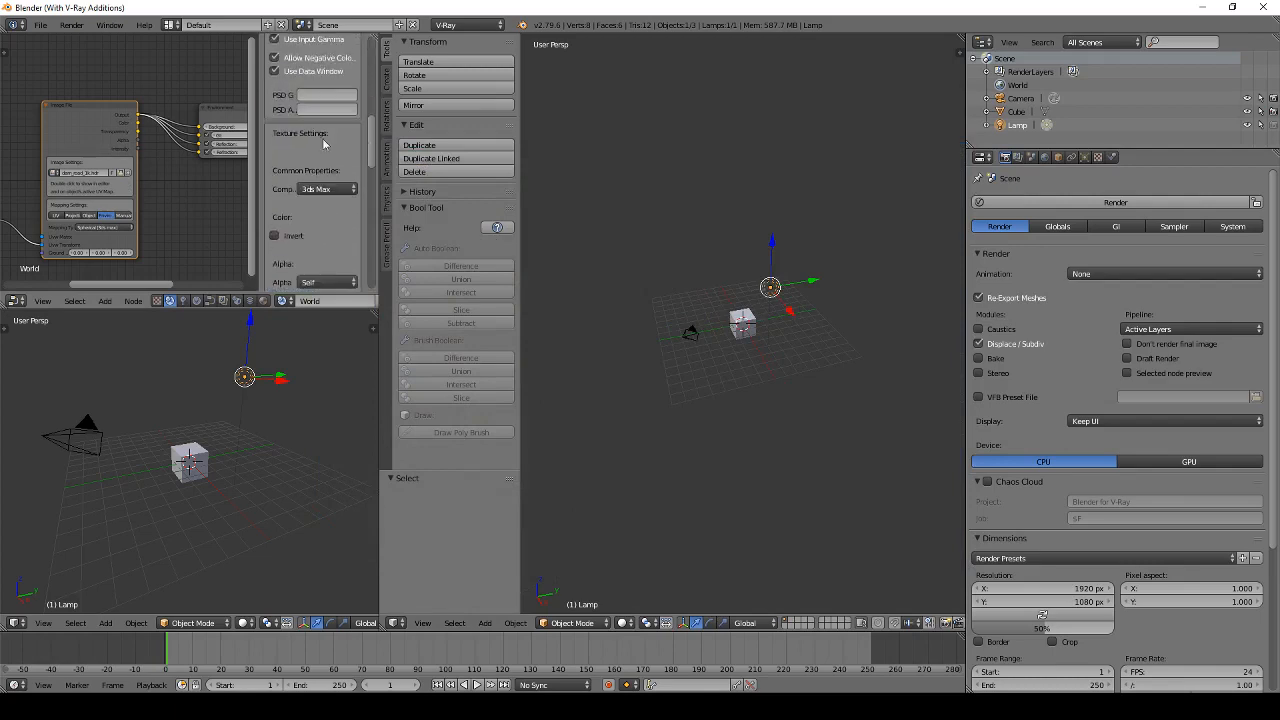
Step: Create a V-Ray node tree for the lamp and change the lamp to a Spot of the IES type
scroll(320, 140, up, 3)
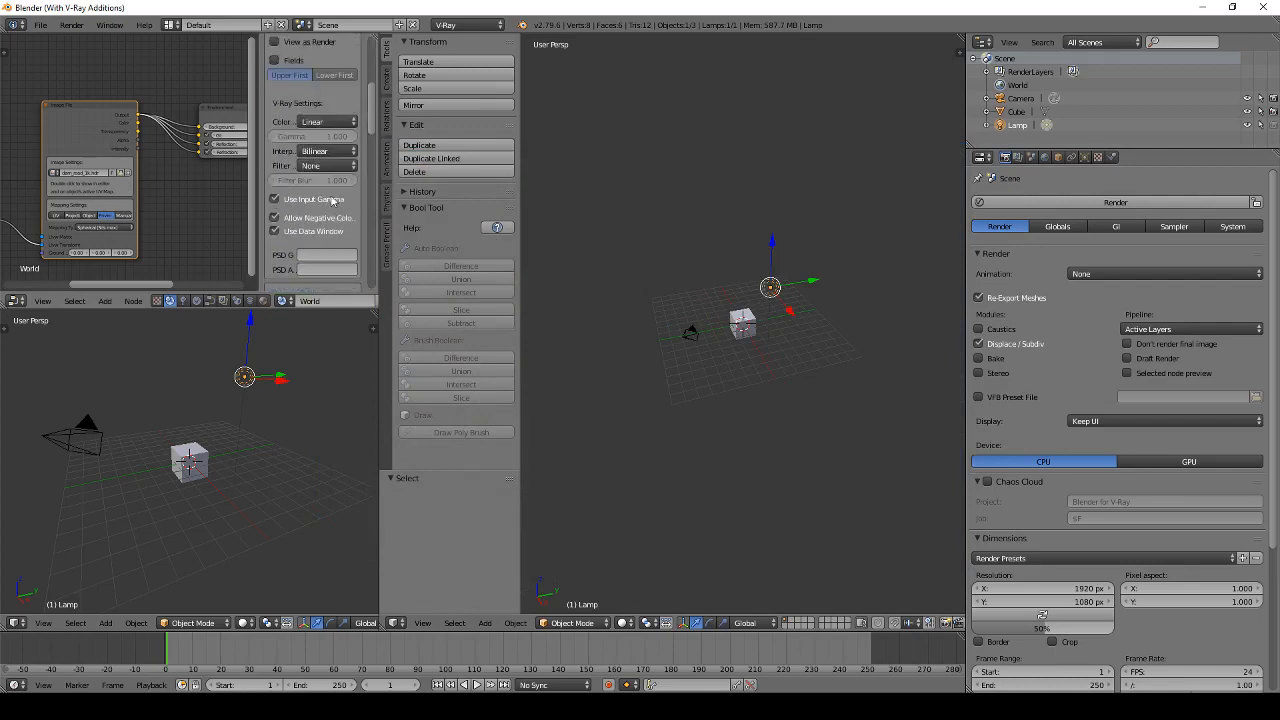
click(184, 301)
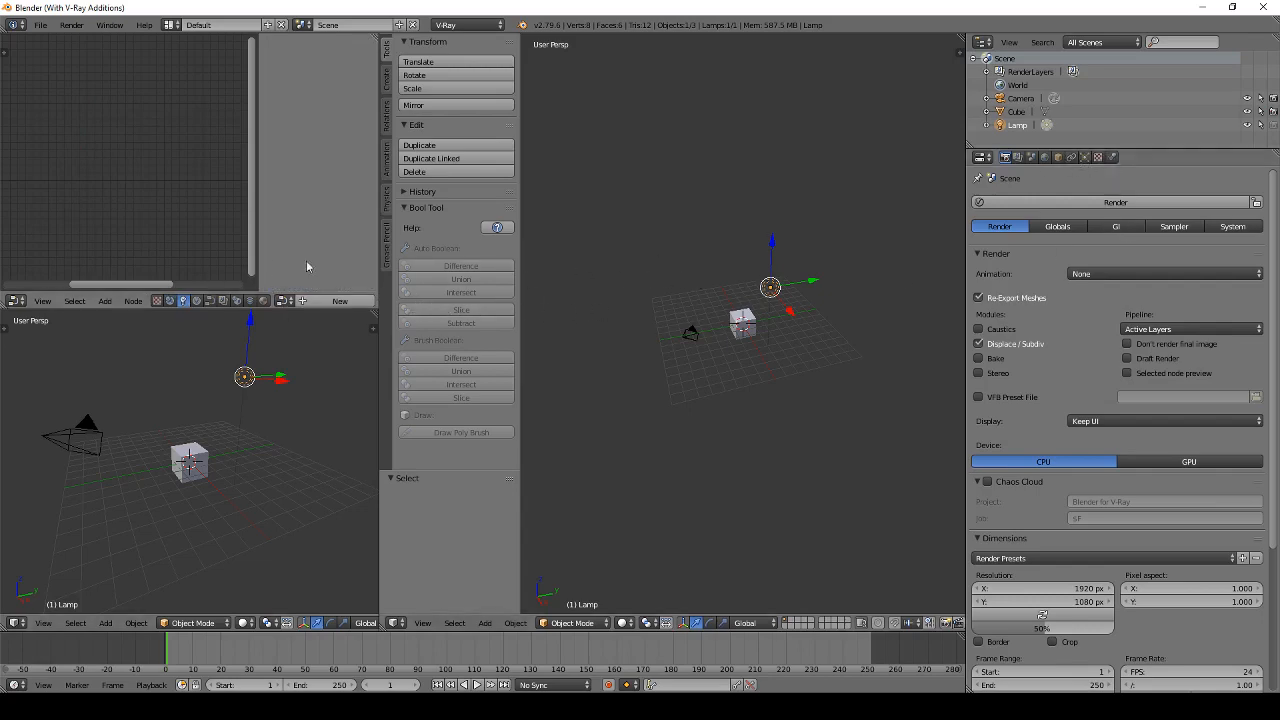
scroll(783, 301, up, 6)
scroll(796, 290, down, 5)
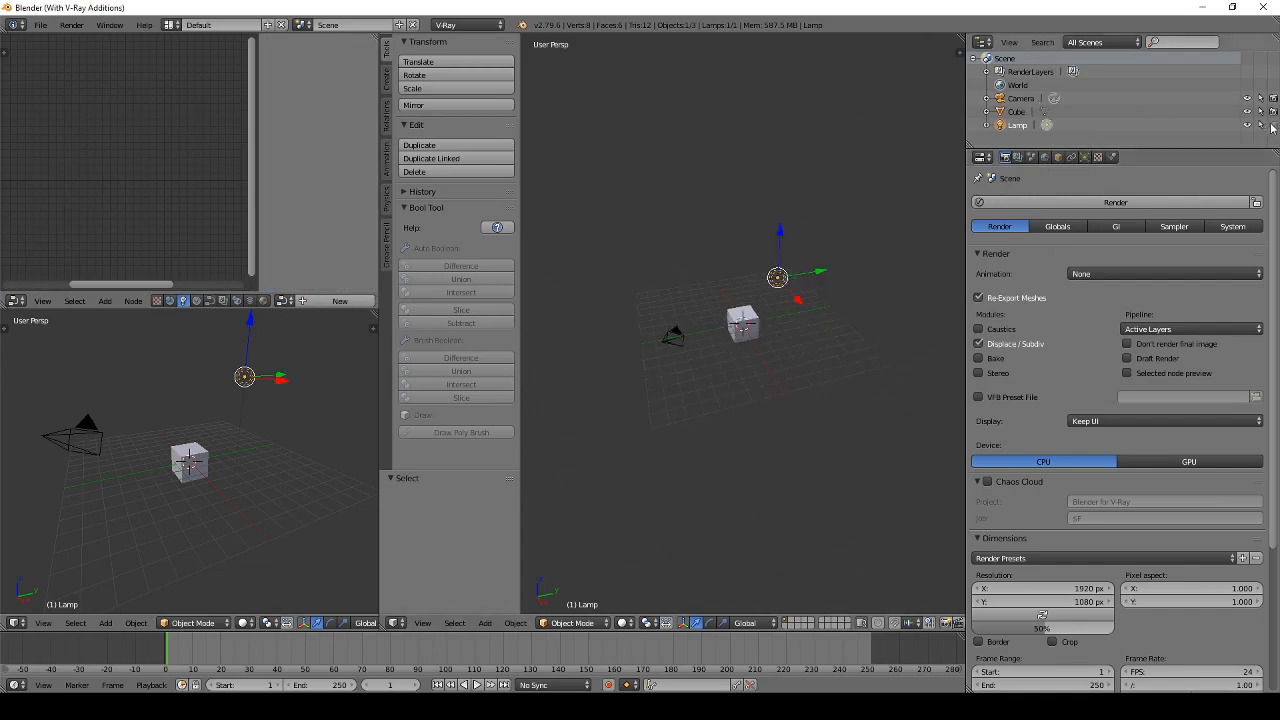
scroll(731, 360, up, 3)
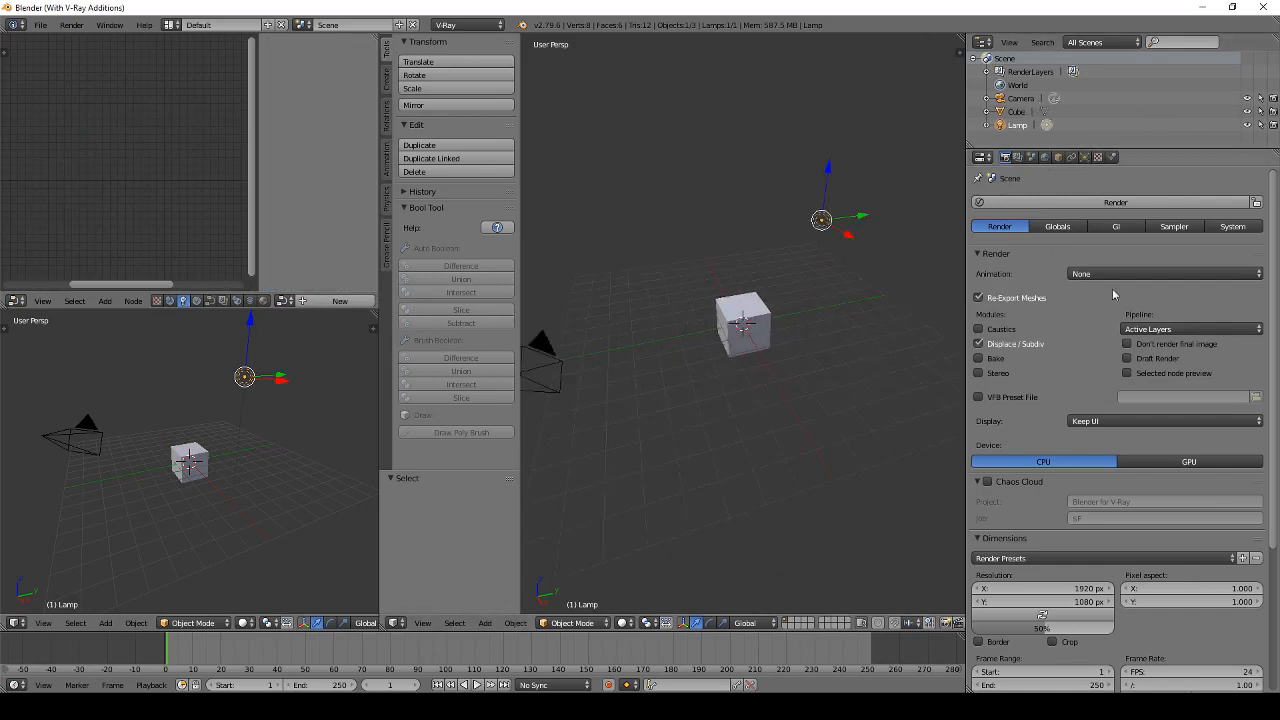
click(1085, 158)
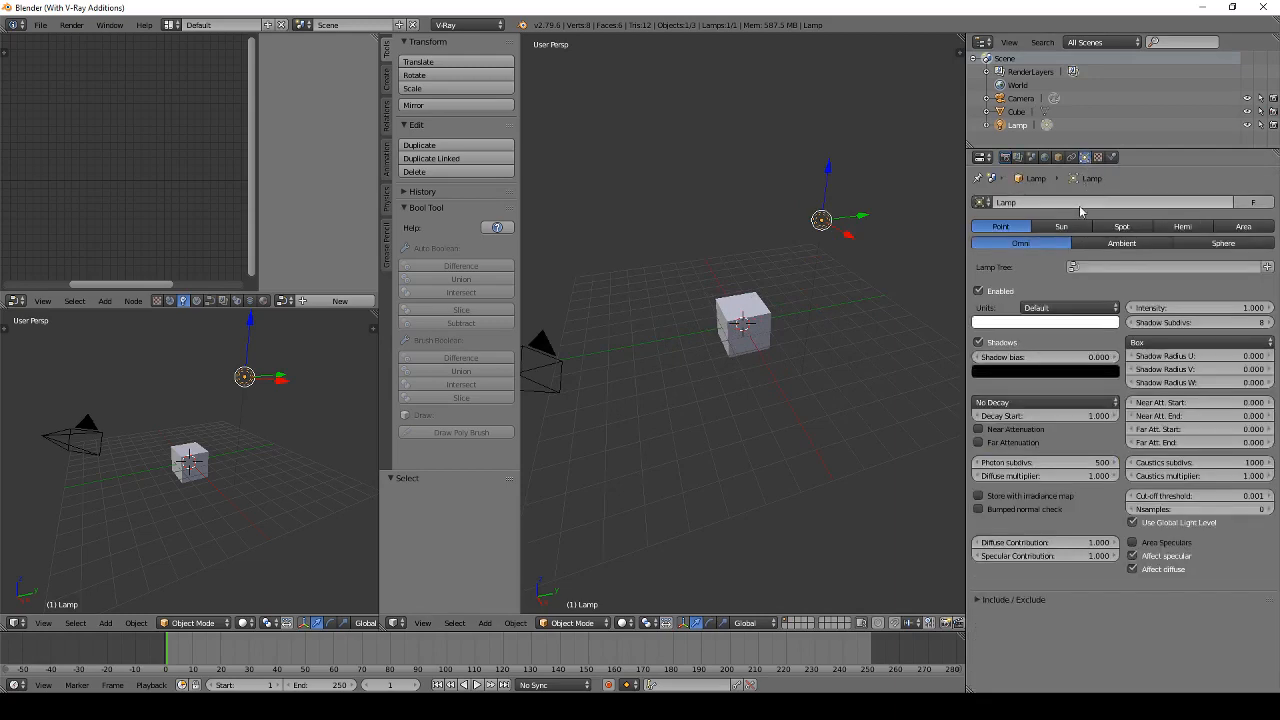
click(1267, 266)
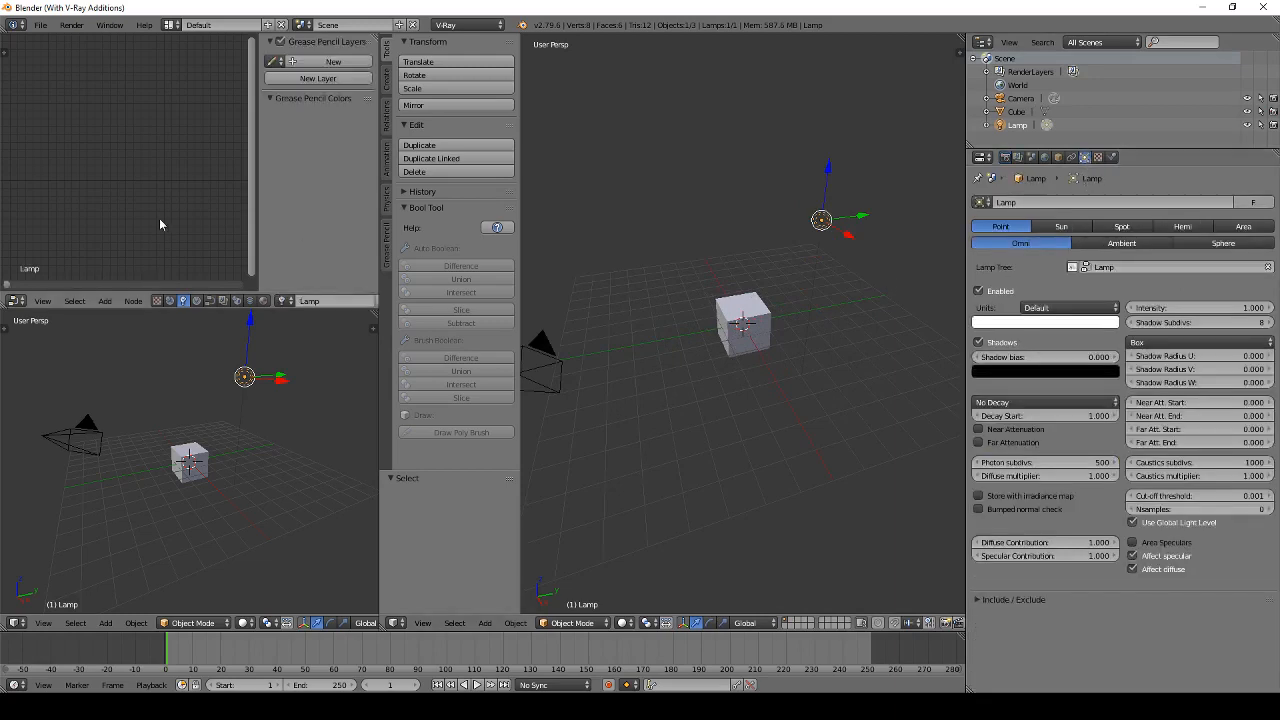
middle_drag(165, 249, 119, 143)
scroll(157, 158, up, 6)
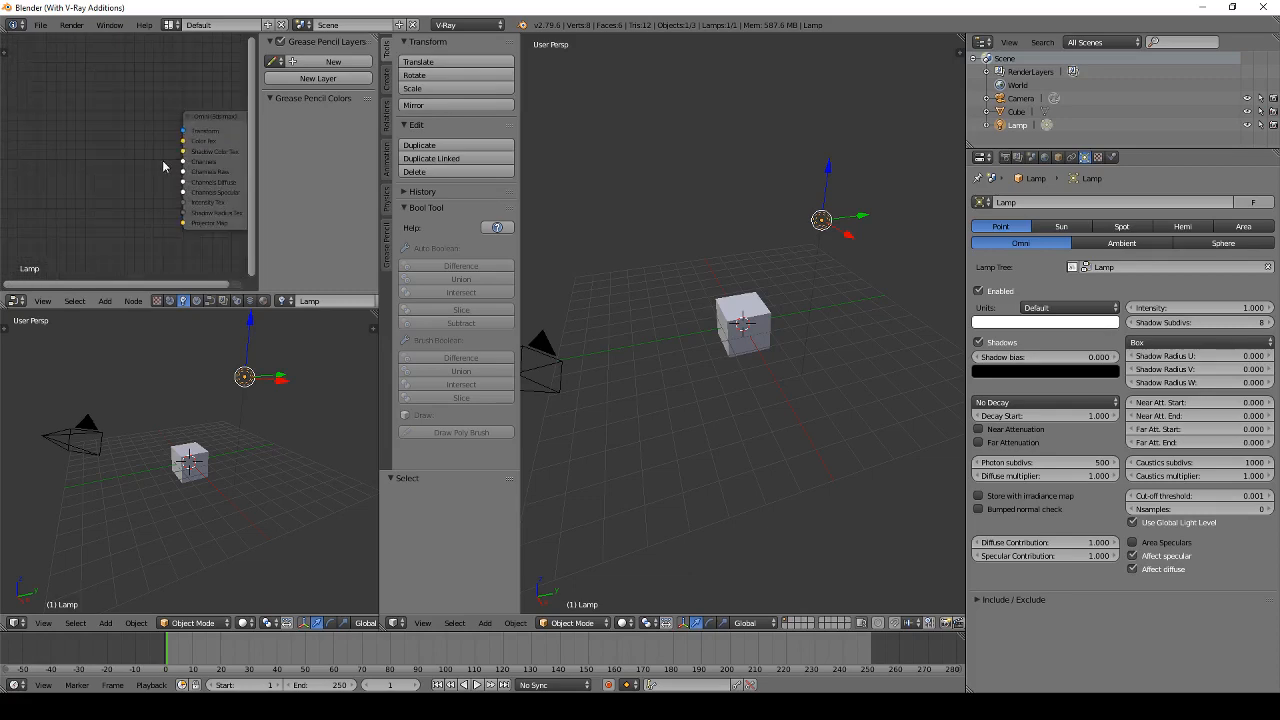
scroll(166, 159, up, 2)
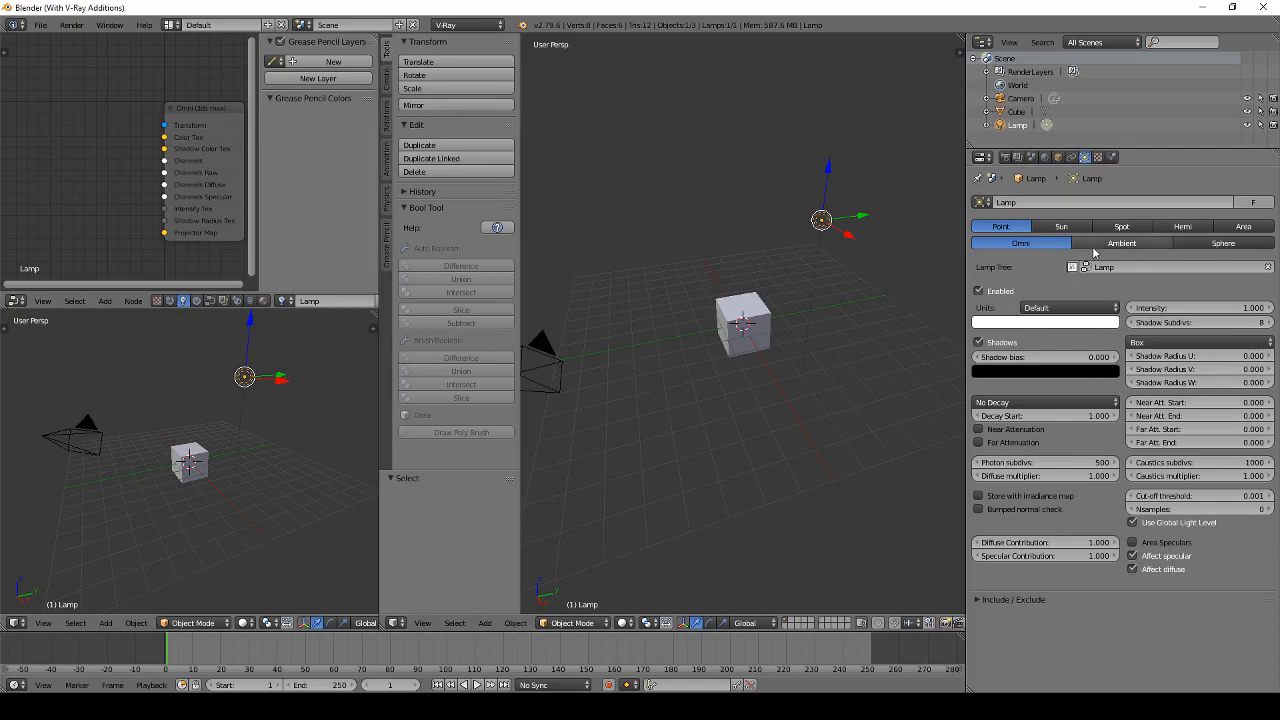
click(1122, 227)
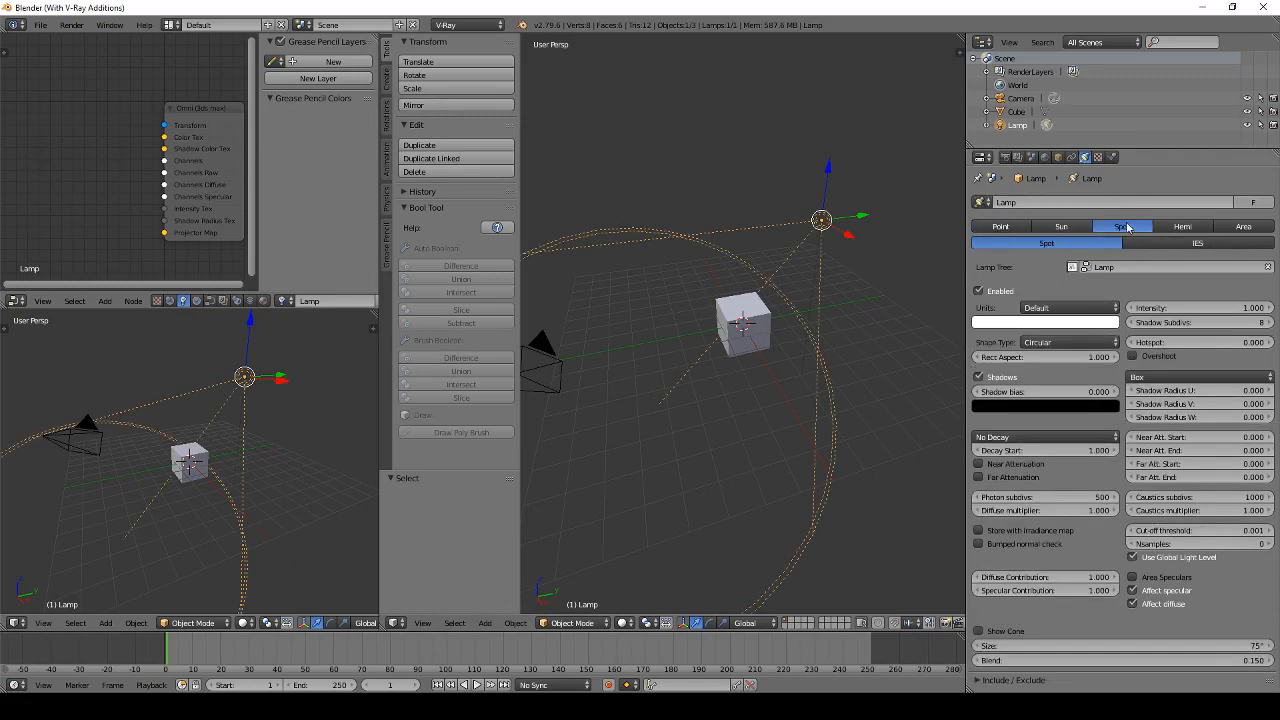
click(1189, 246)
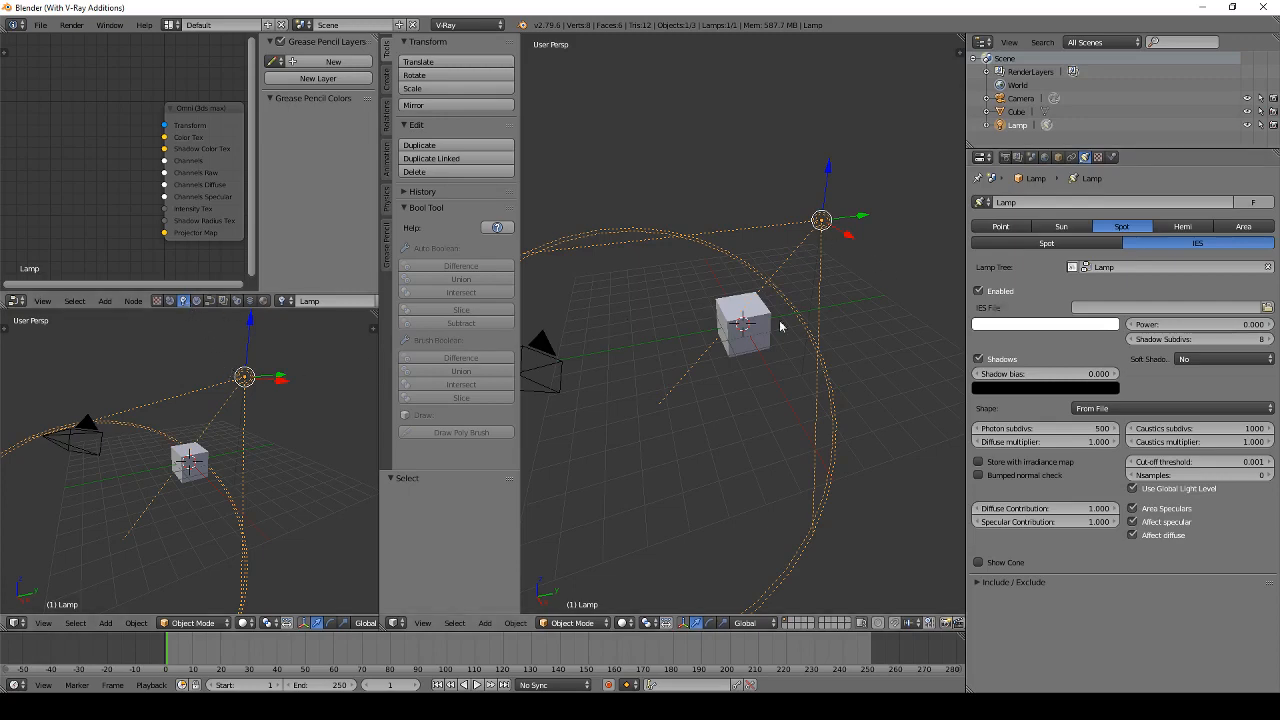
Step: Select the cube and add a V-Ray shading tree to its material, showing the material nodes in the node editor
click(198, 301)
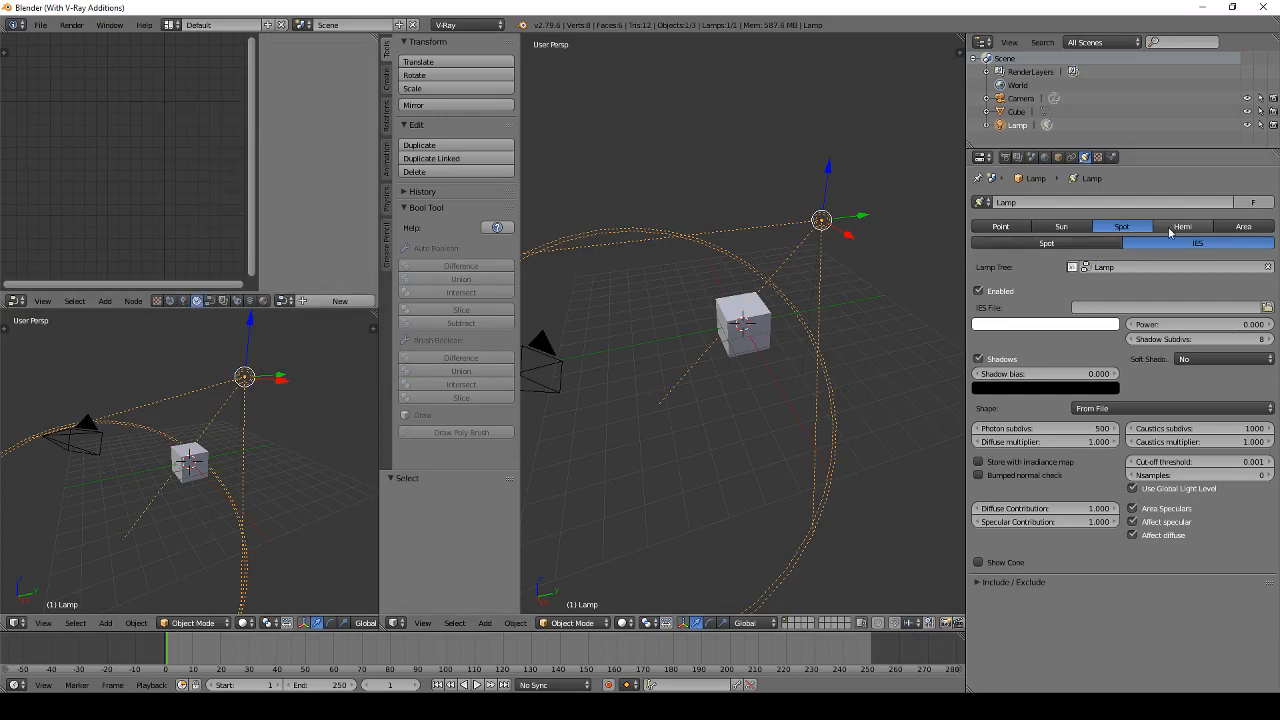
right_click(735, 322)
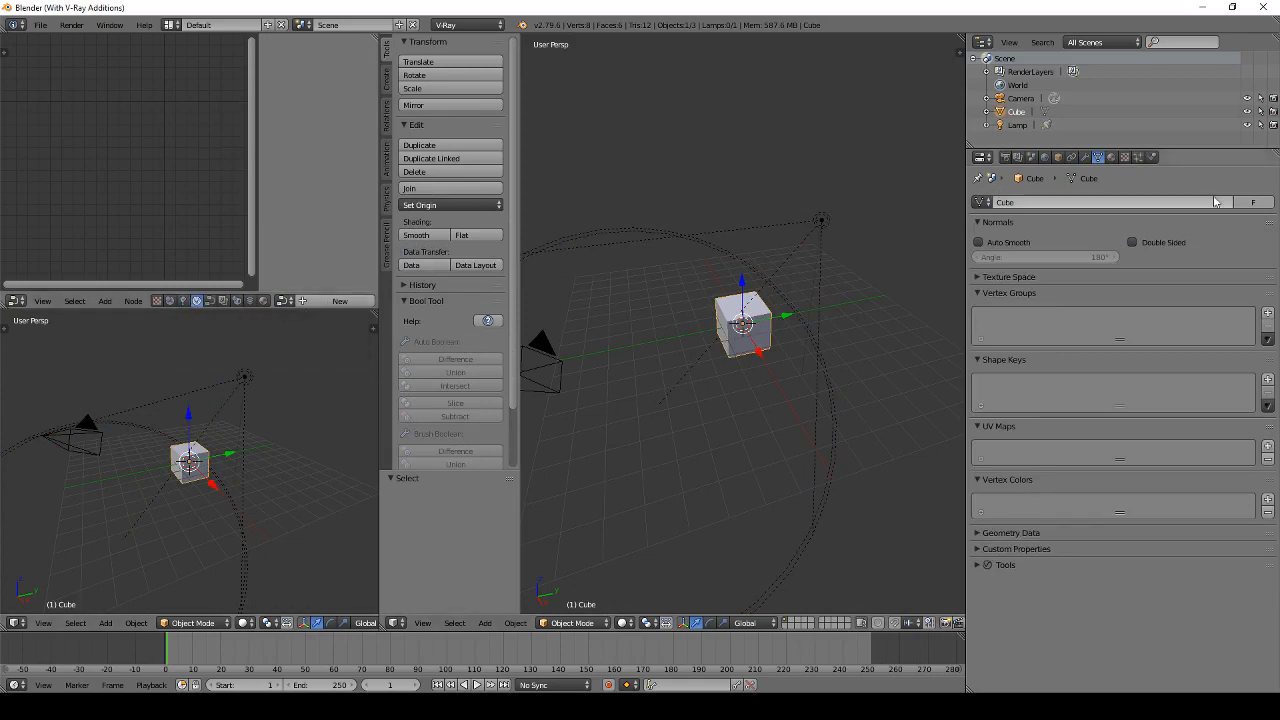
click(1111, 157)
scroll(760, 348, up, 4)
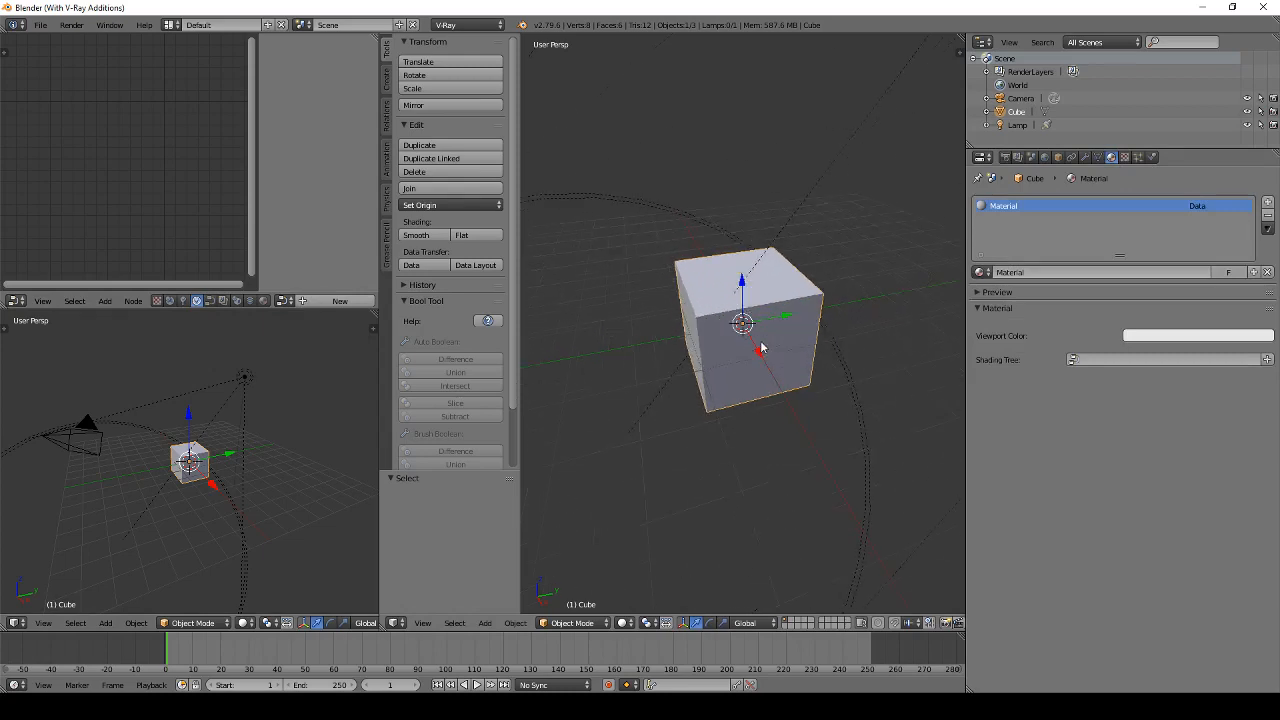
click(1267, 359)
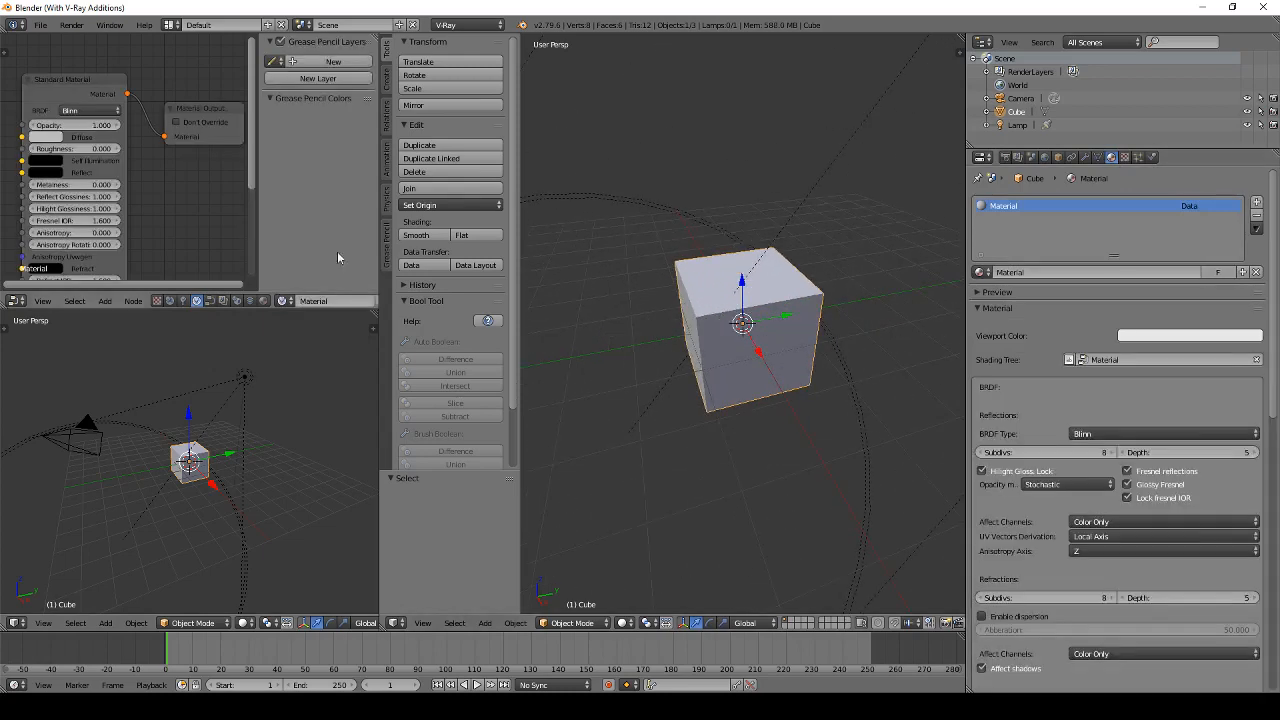
scroll(119, 170, down, 6)
middle_drag(29, 167, 71, 123)
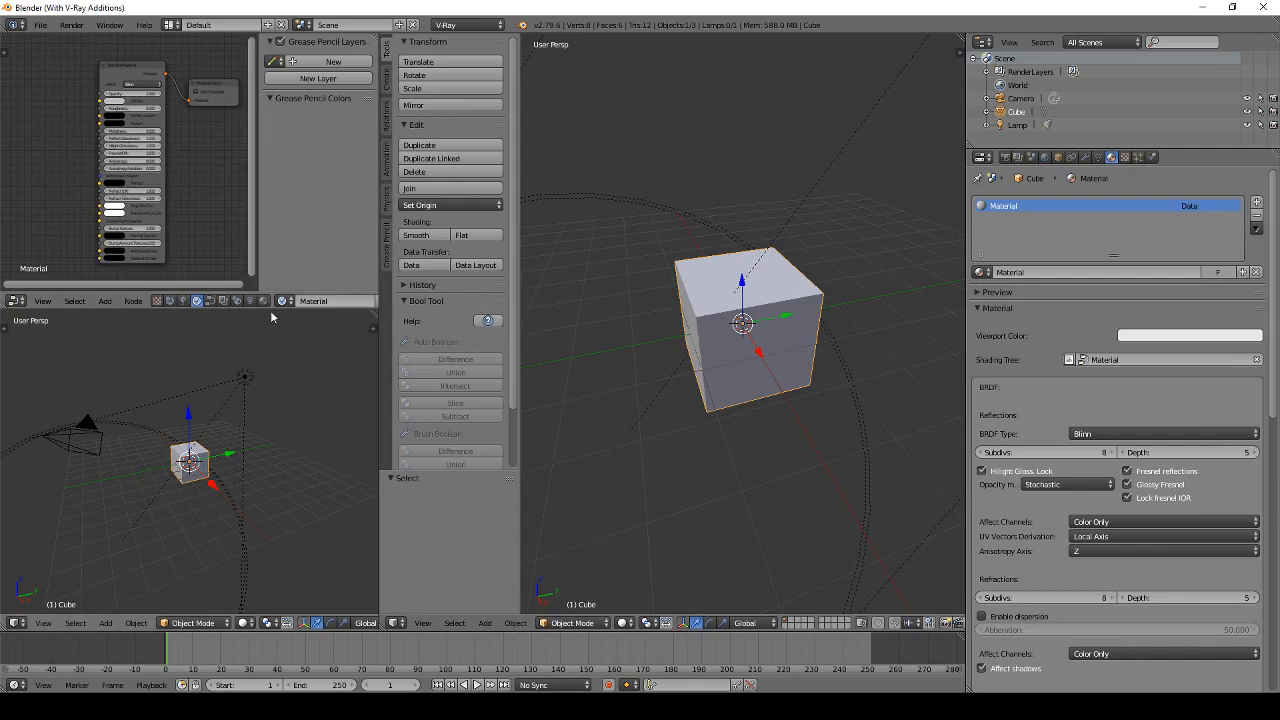
Step: Enlarge the node editor, select the Standard Material node and widen the sidebar that shows its properties
drag(270, 309, 285, 395)
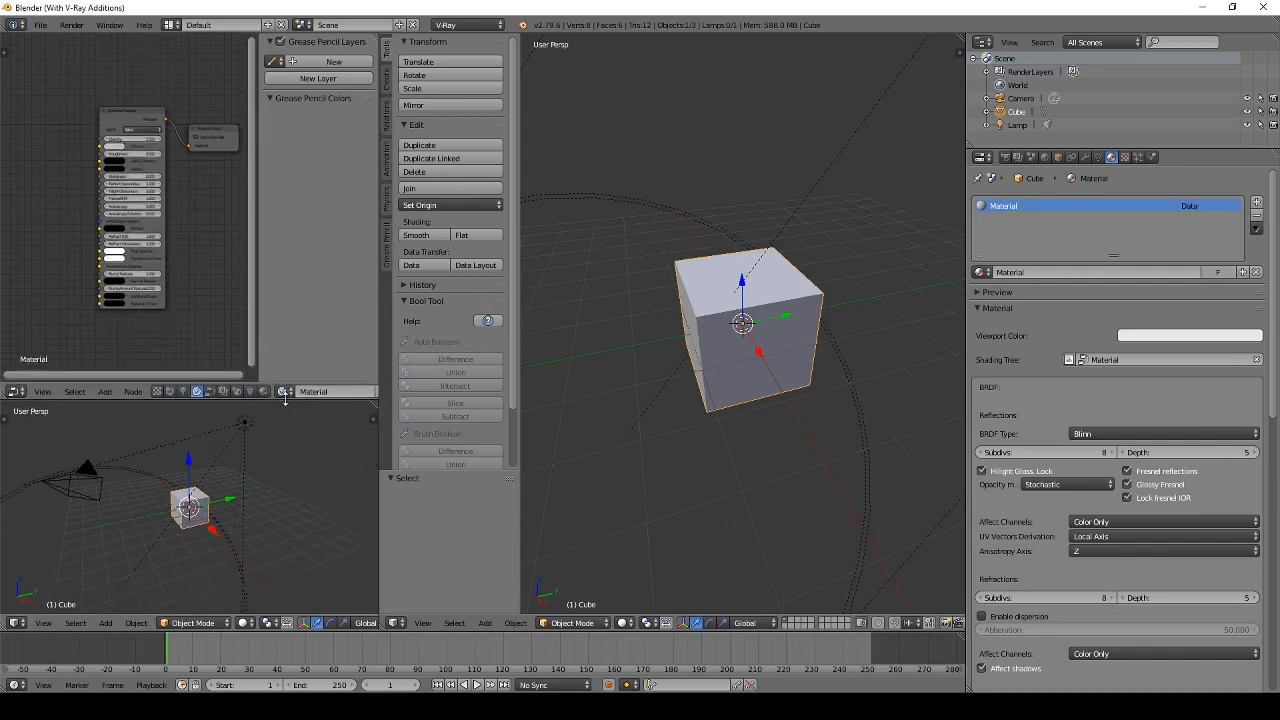
scroll(189, 260, up, 7)
scroll(150, 198, down, 6)
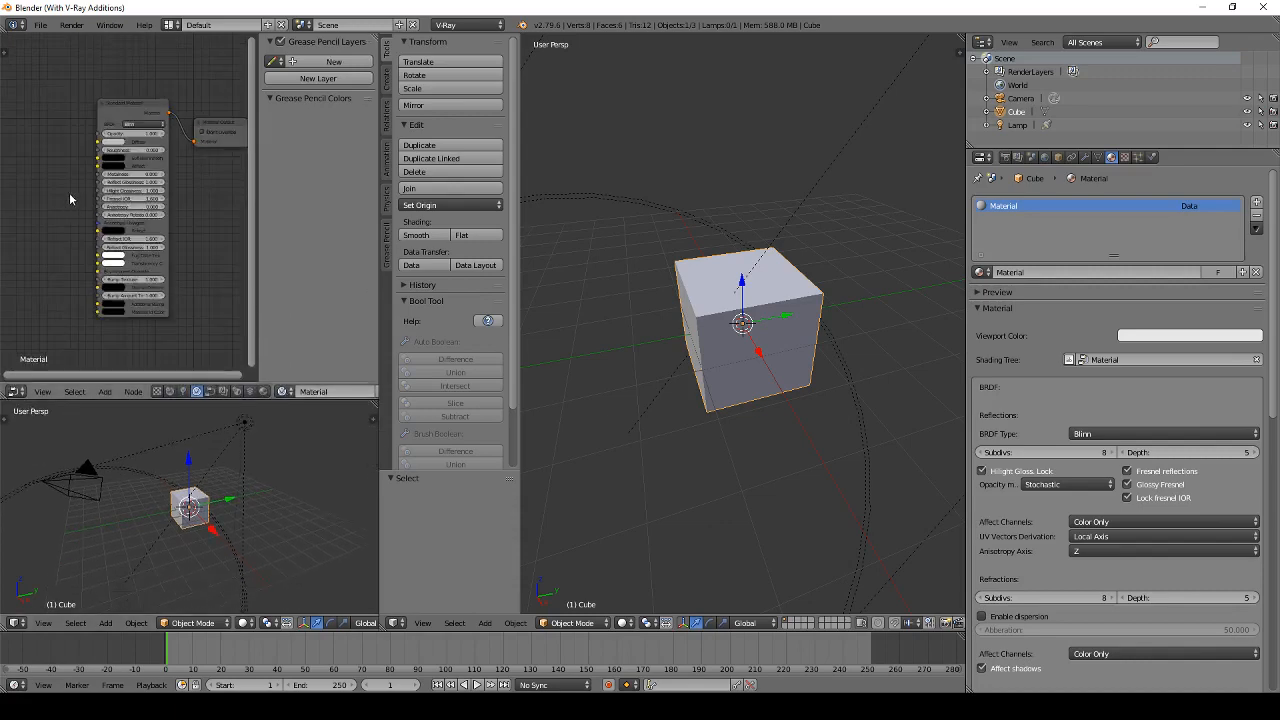
middle_drag(70, 199, 132, 202)
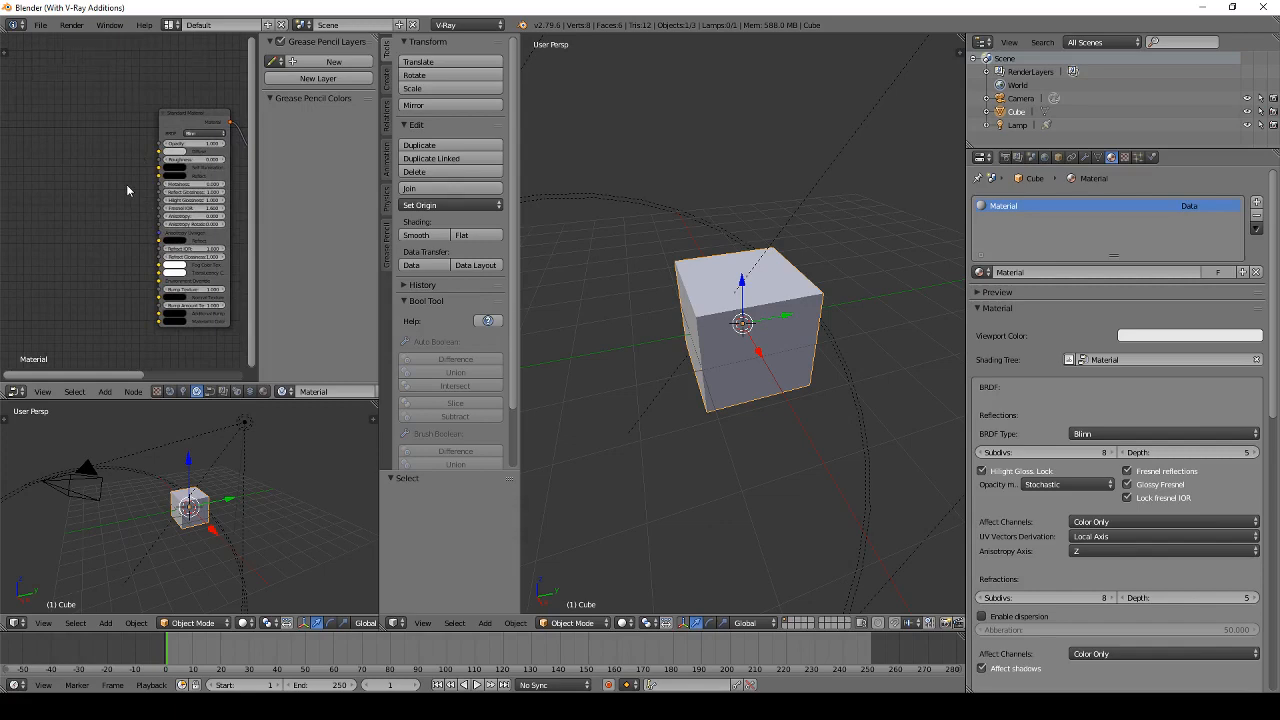
scroll(126, 184, down, 1)
click(188, 127)
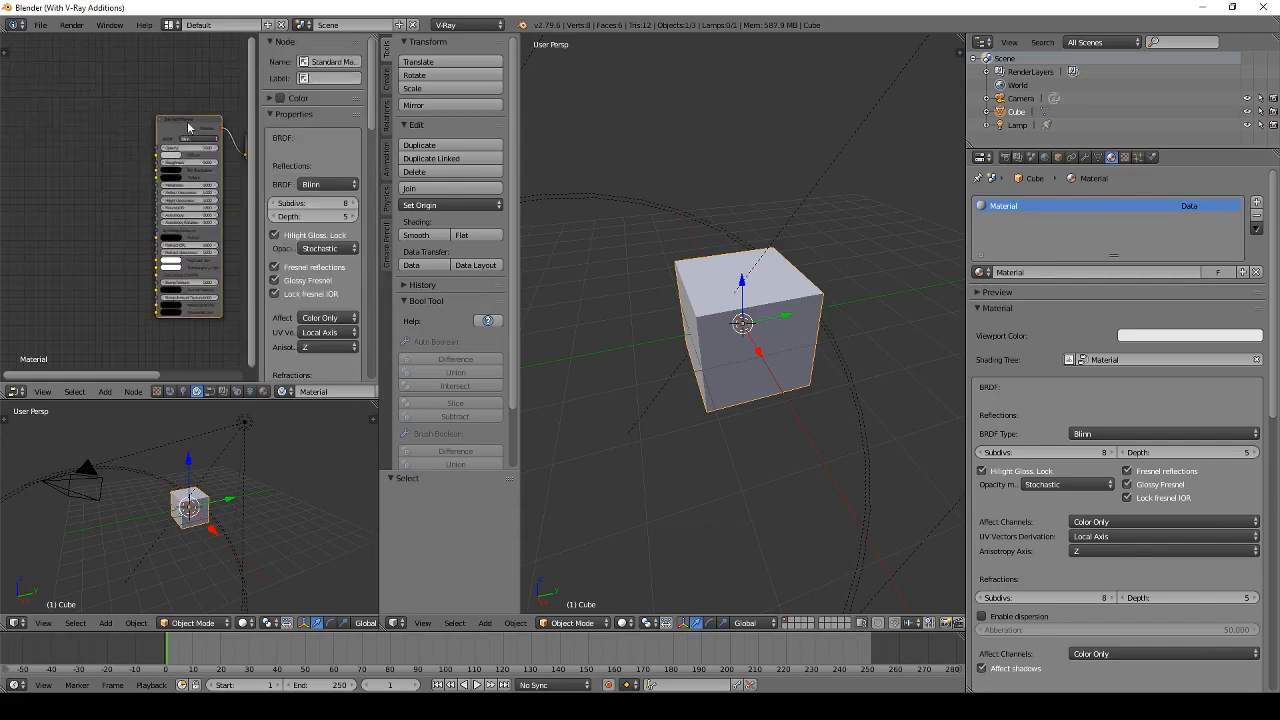
click(322, 184)
mouse_move(261, 158)
mouse_down()
mouse_move(237, 151)
mouse_move(252, 155)
mouse_up()
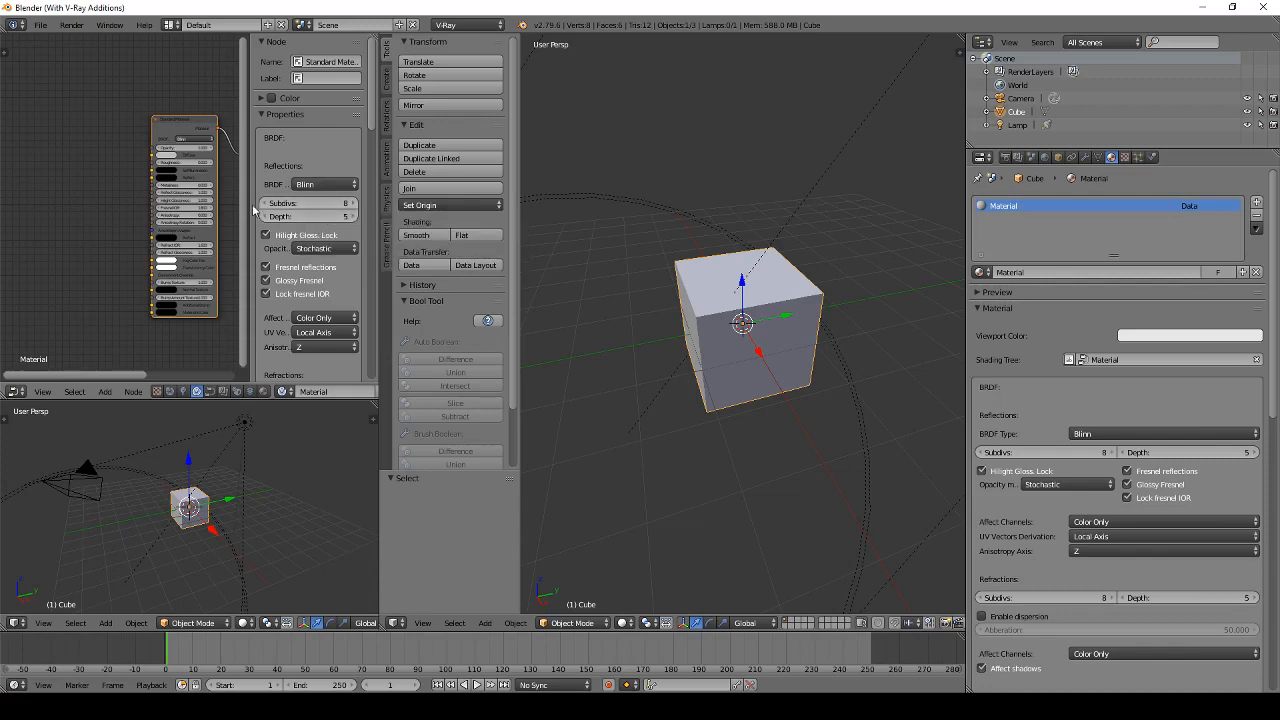
drag(250, 208, 226, 204)
middle_drag(167, 188, 89, 191)
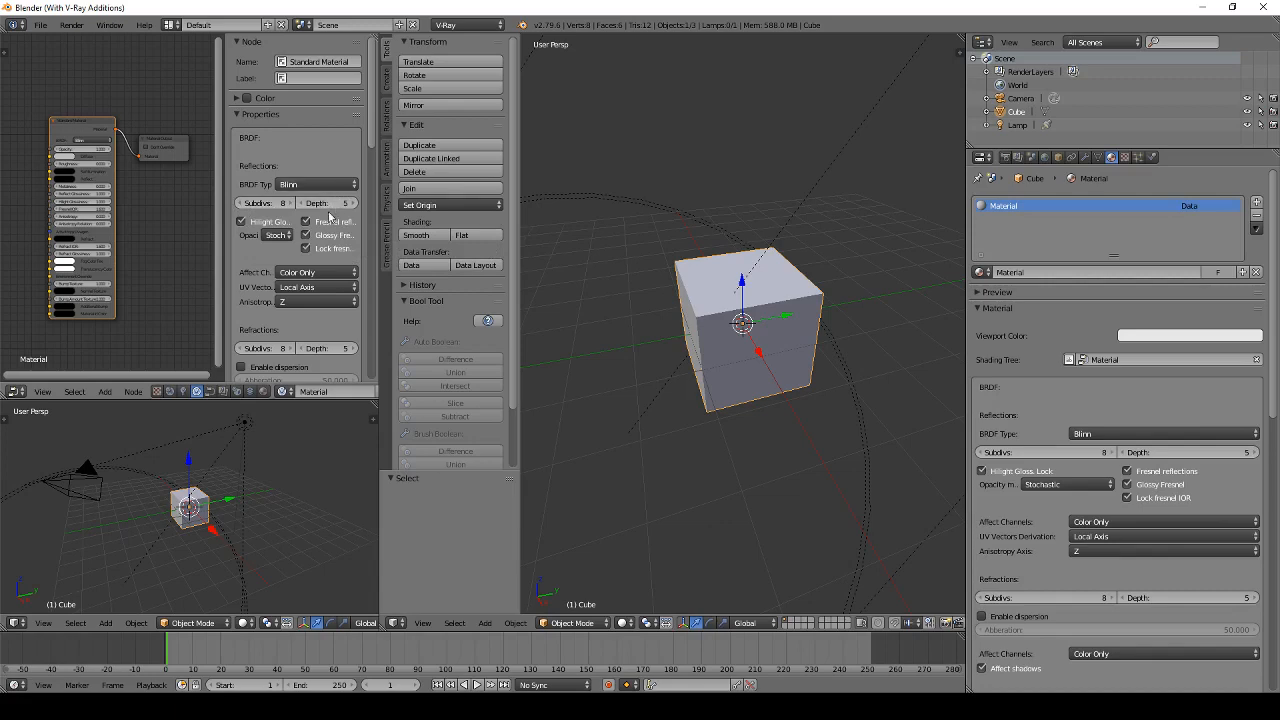
Step: Look through the Standard Material node's refraction, fog, translucency and bump mapping properties
scroll(335, 213, down, 4)
scroll(335, 215, down, 3)
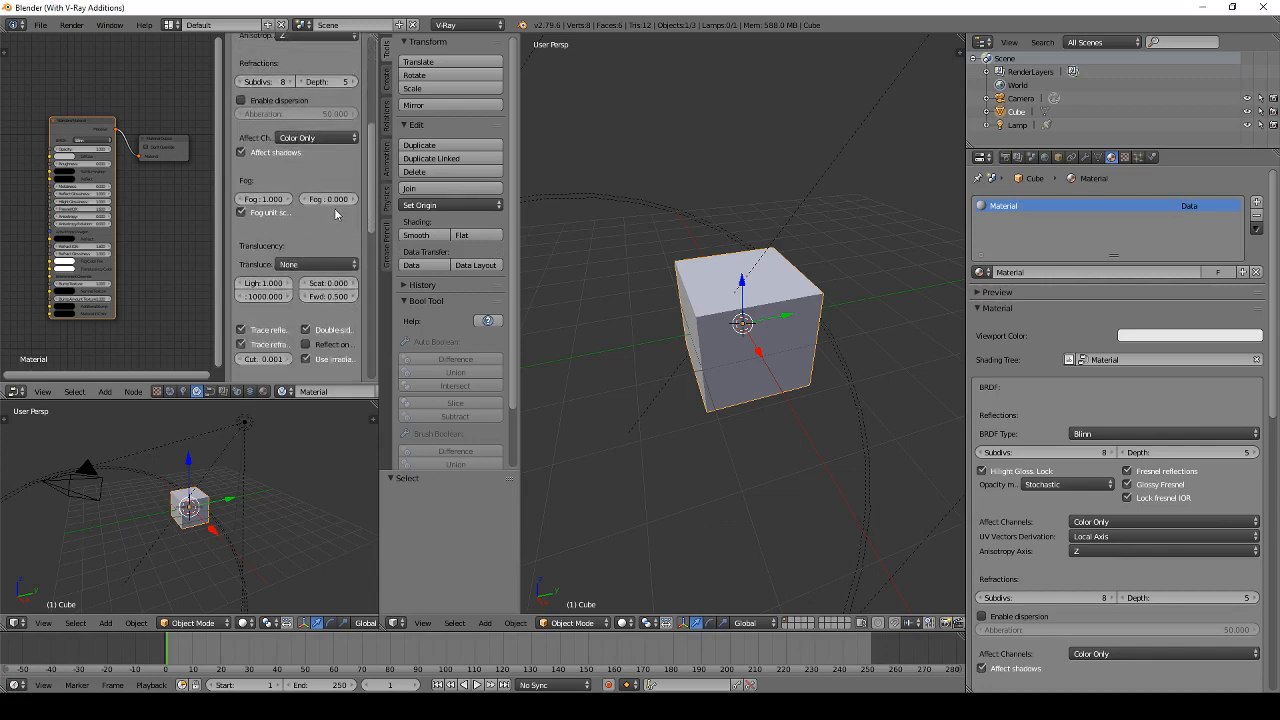
scroll(337, 213, down, 3)
scroll(337, 212, down, 6)
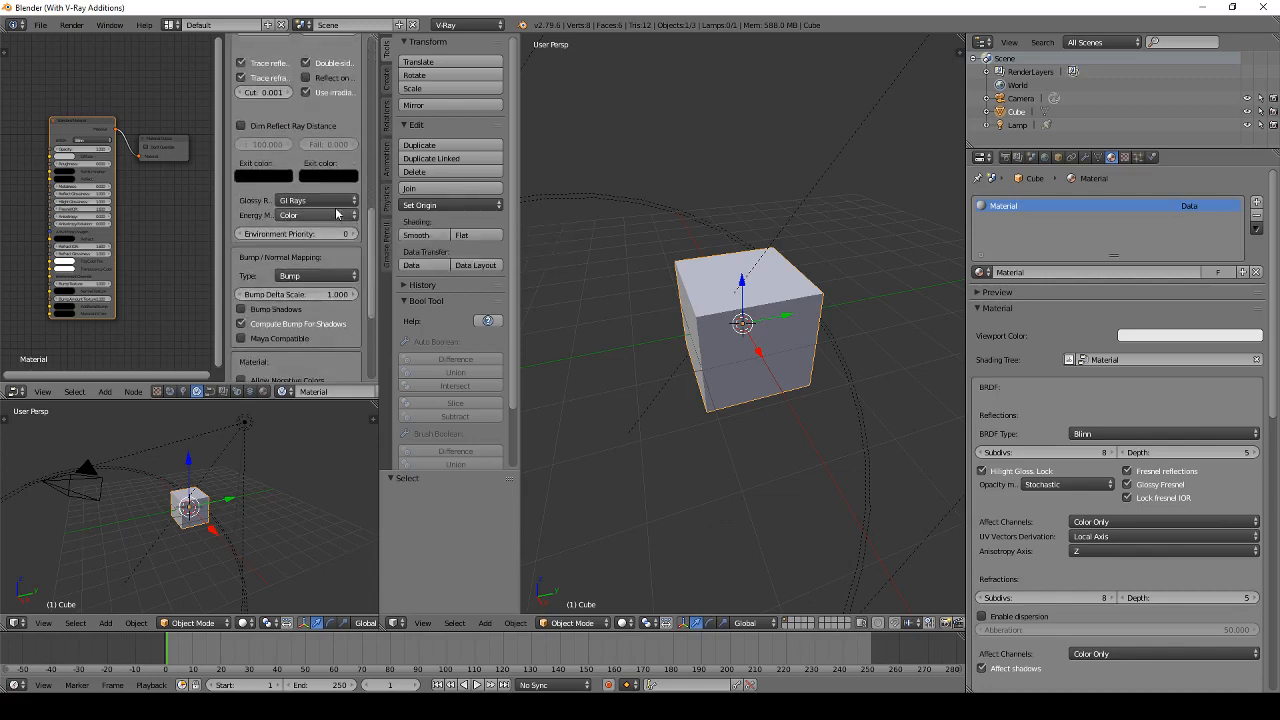
scroll(338, 212, up, 3)
scroll(338, 212, up, 15)
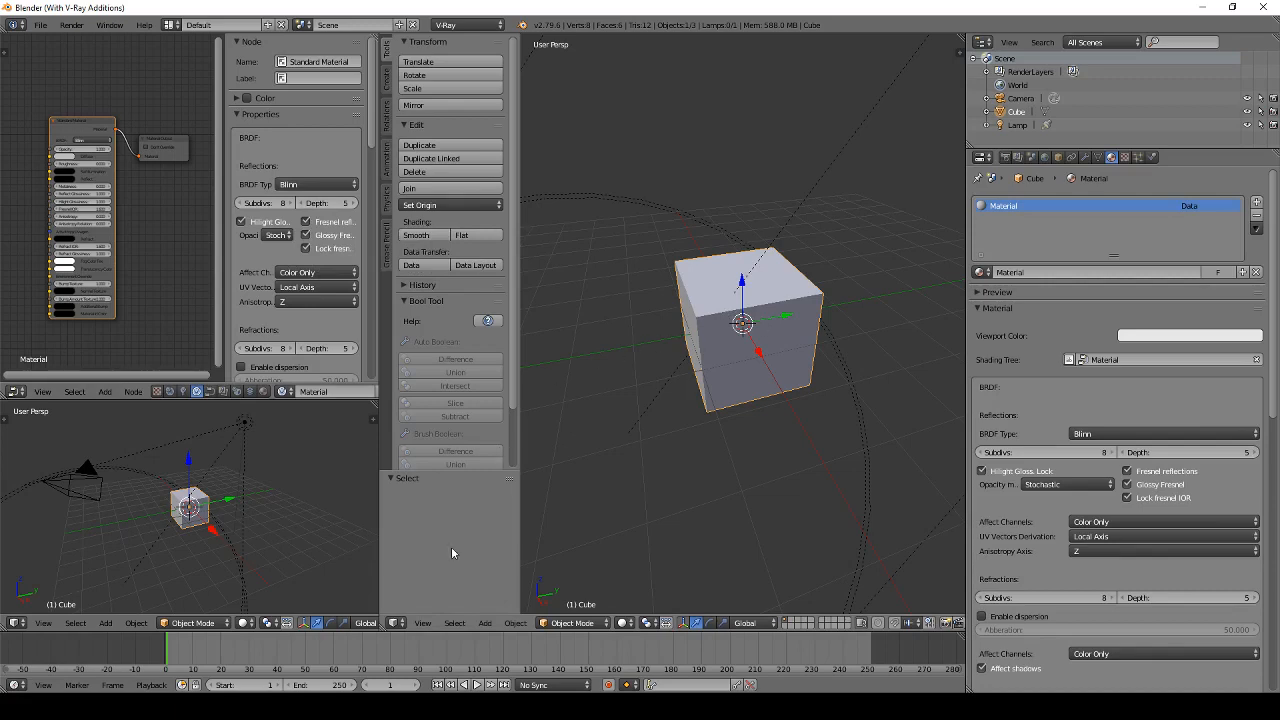
click(396, 706)
click(600, 706)
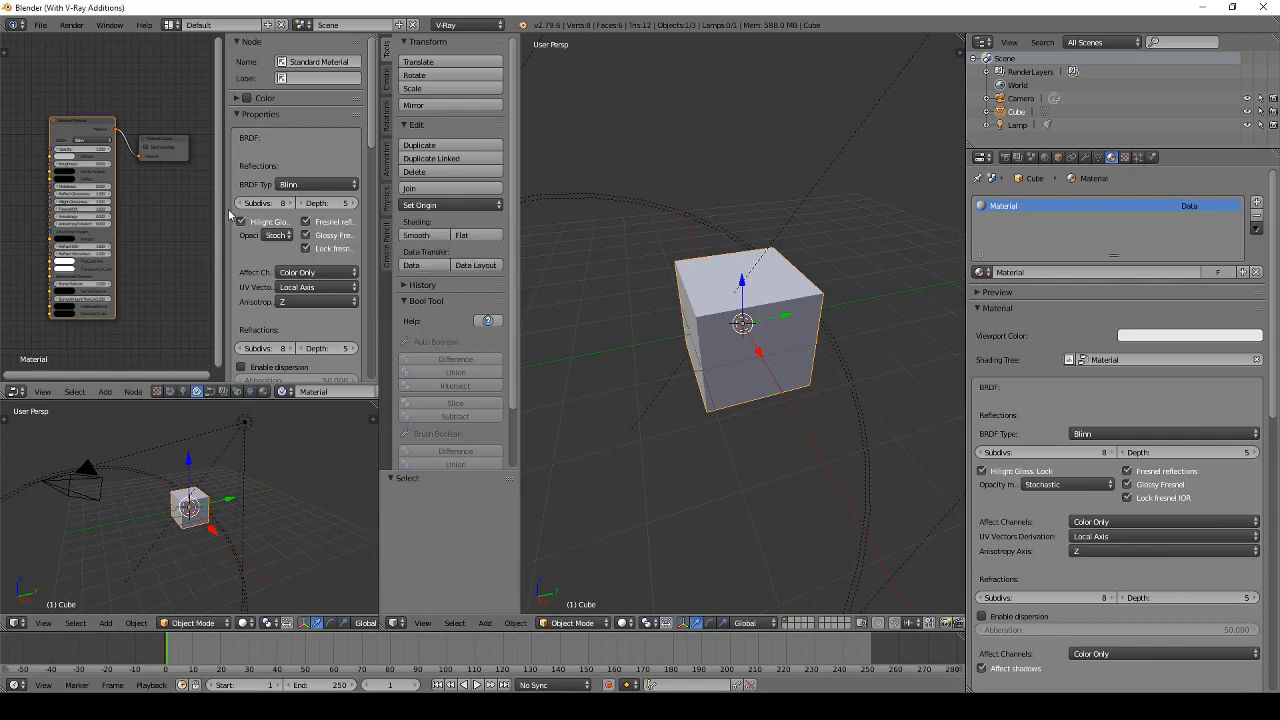
Step: Disable Fresnel reflections on the Standard Material node, then test-render the cube and close the frame buffer
drag(226, 213, 162, 213)
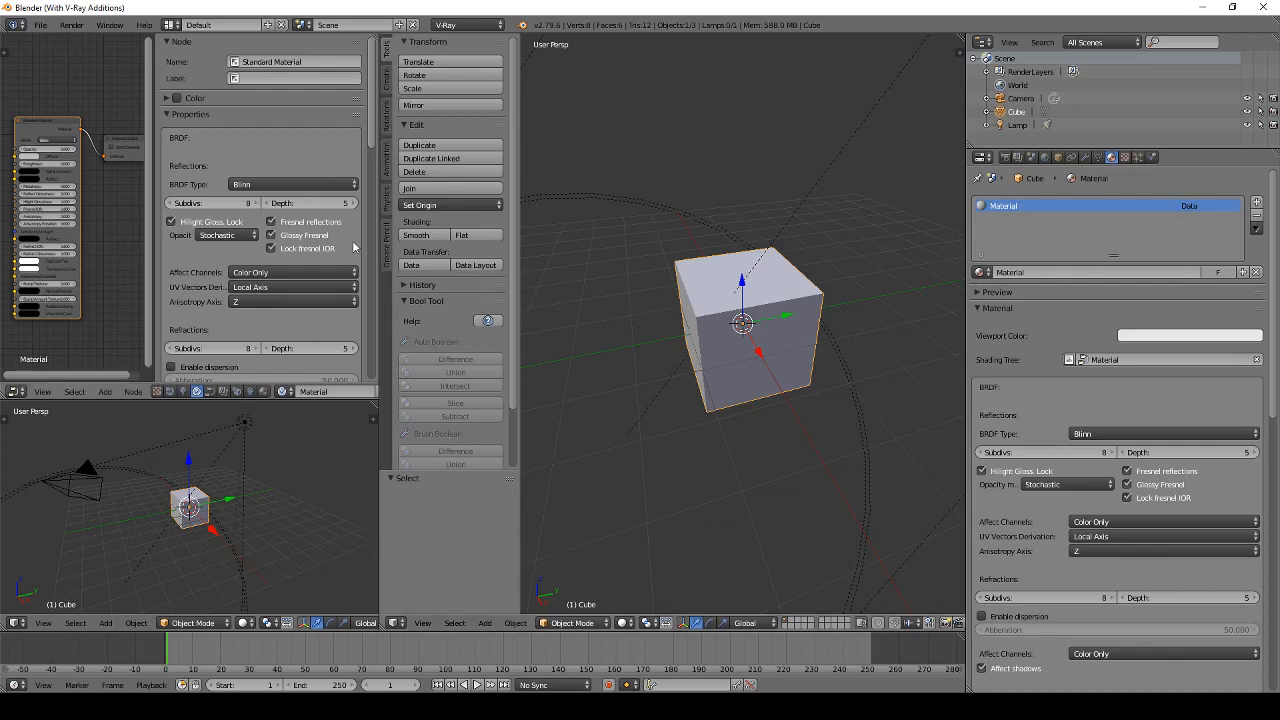
click(301, 222)
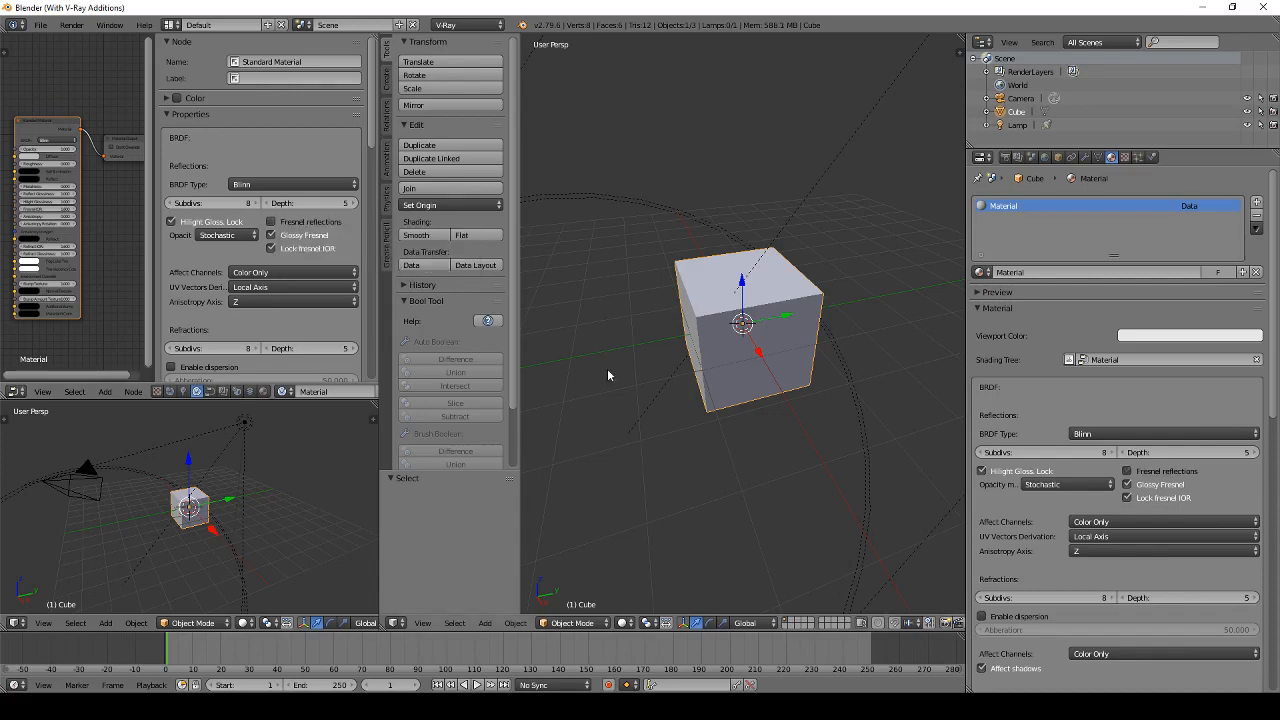
key(F12)
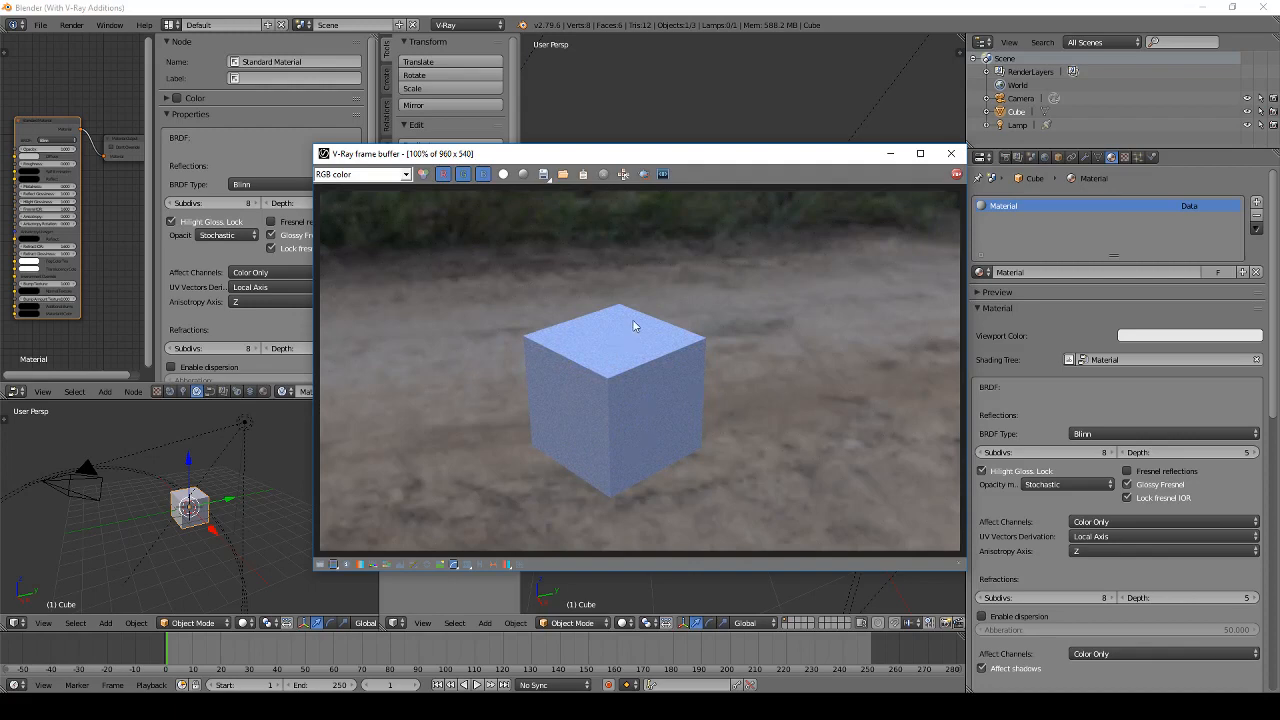
click(951, 153)
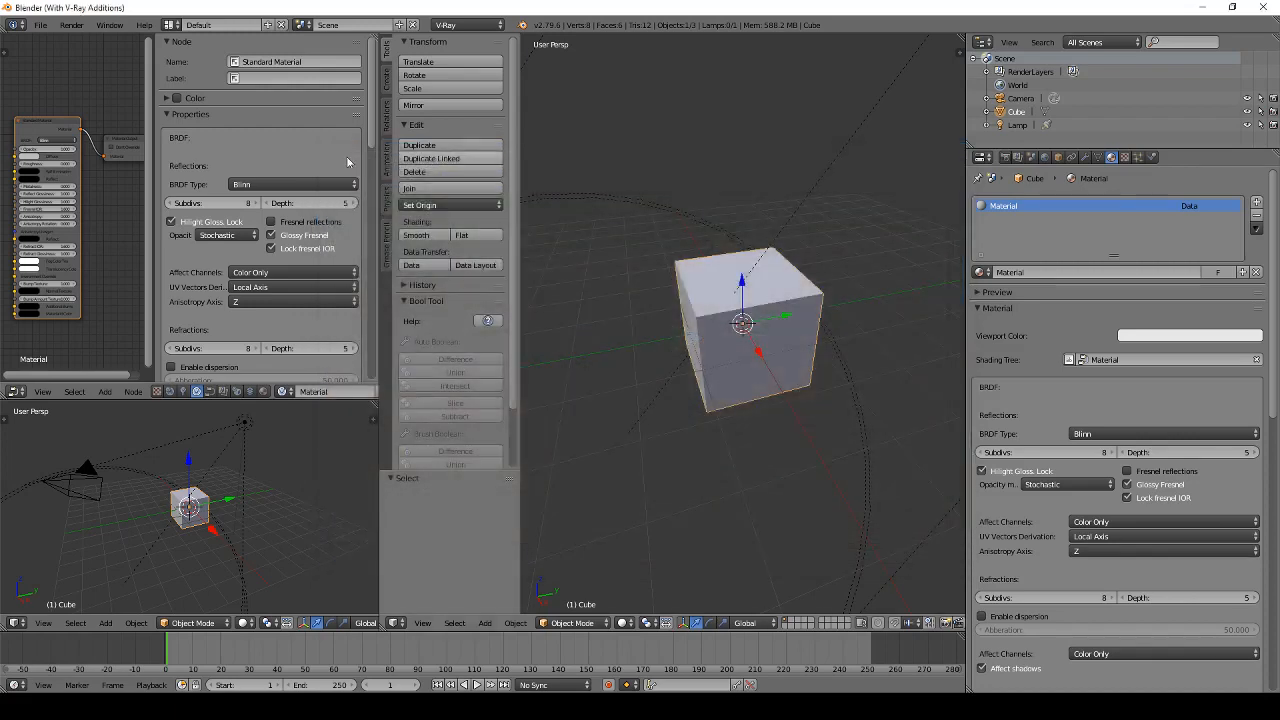
Step: Set the Standard Material node's Reflect color to white, then test-render the cube and close the frame buffer
click(34, 179)
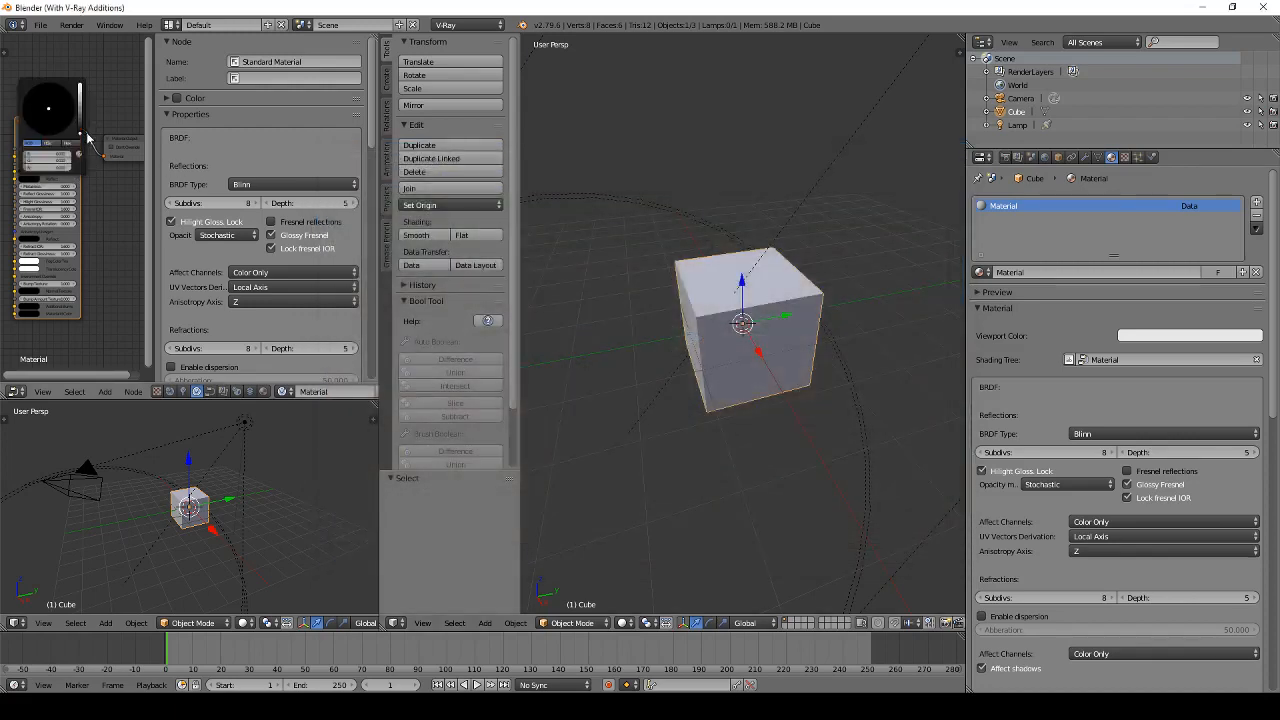
click(40, 186)
drag(80, 133, 80, 83)
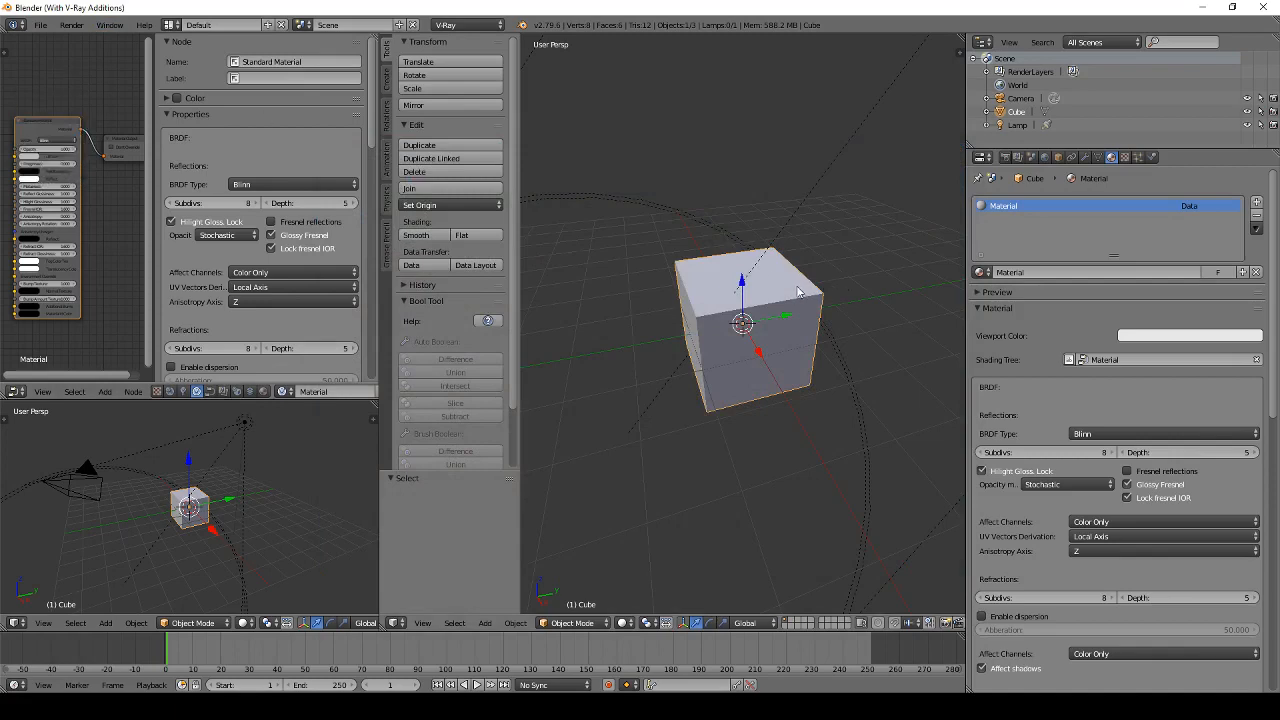
key(F12)
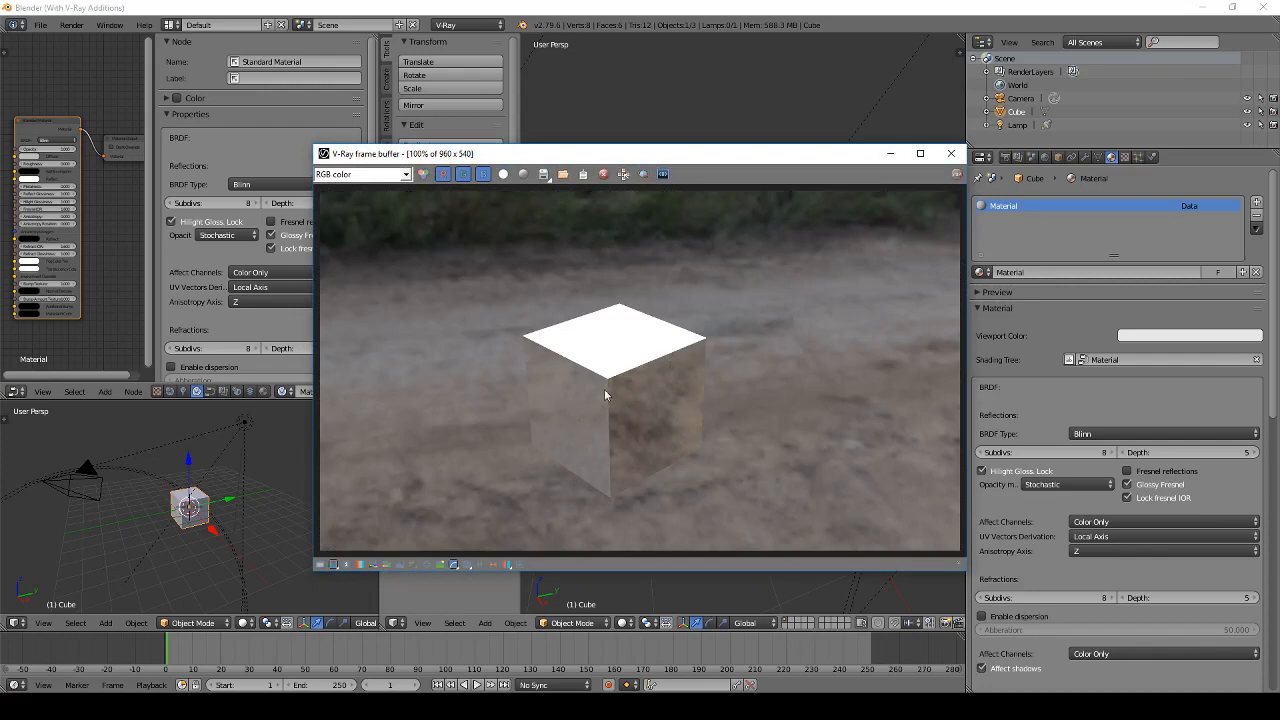
click(948, 160)
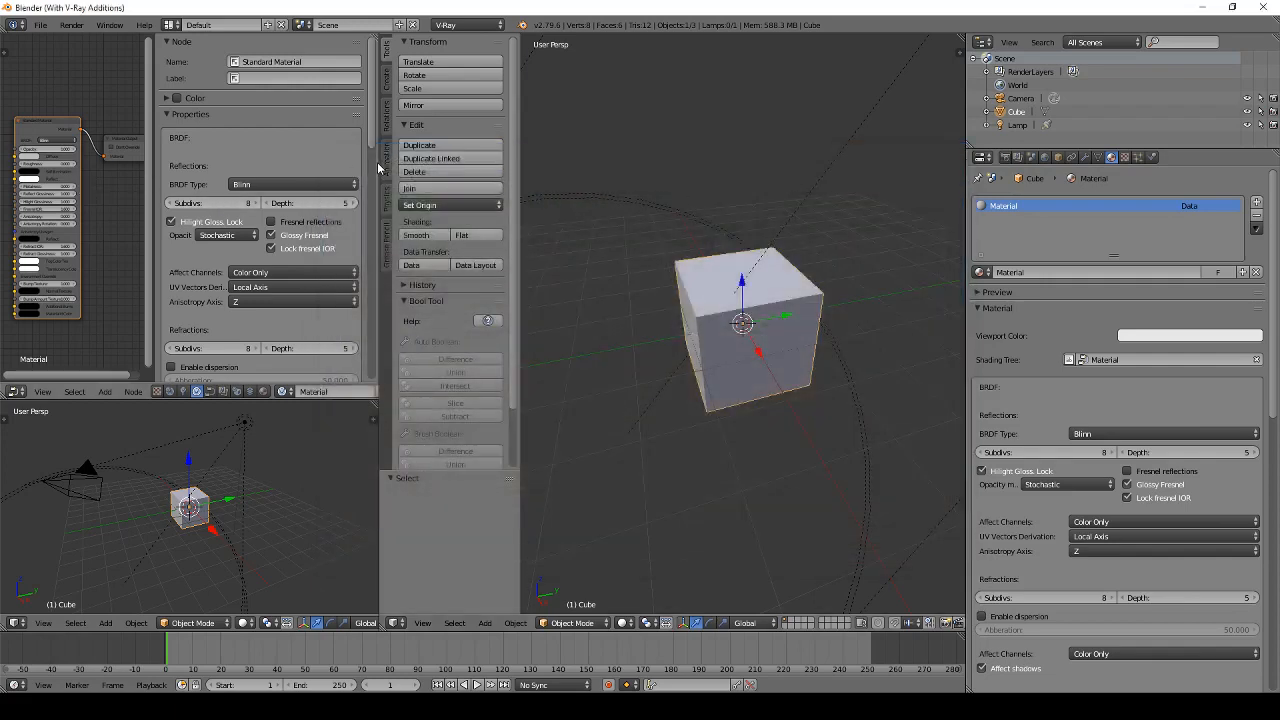
Step: Widen the node editor and narrow its properties sidebar to make more room for the material nodes
drag(380, 168, 452, 168)
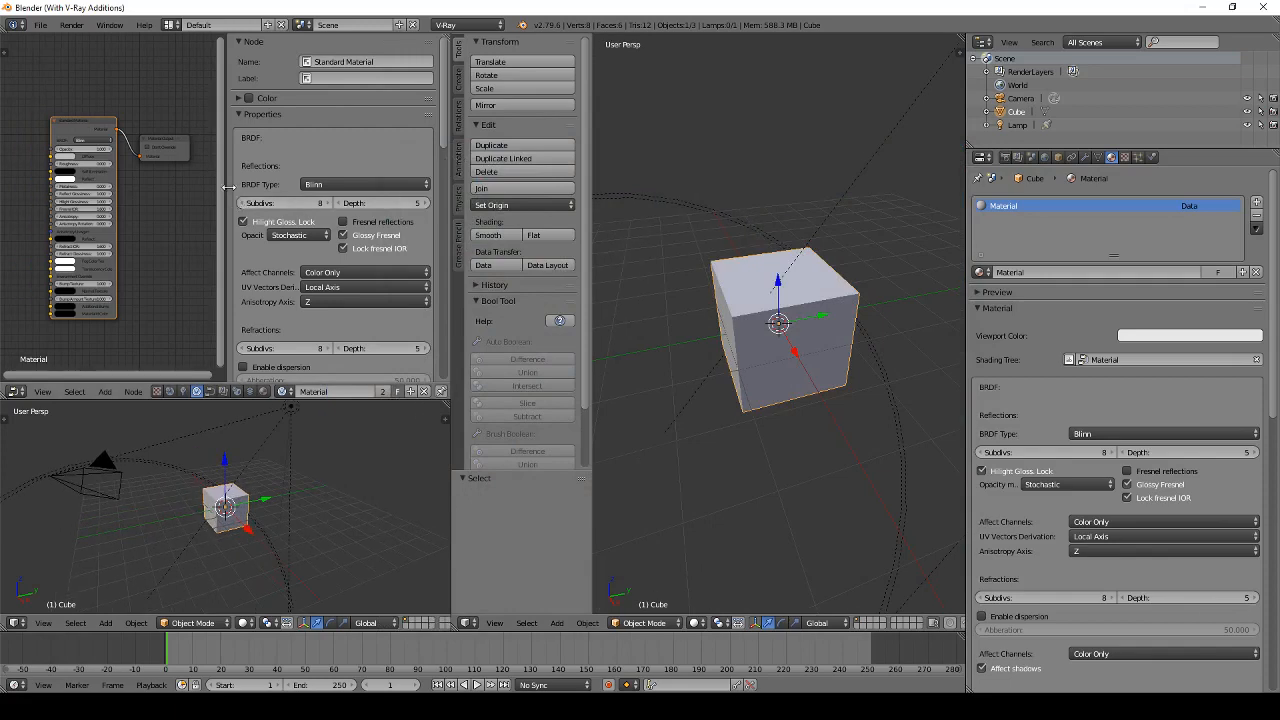
drag(228, 187, 285, 187)
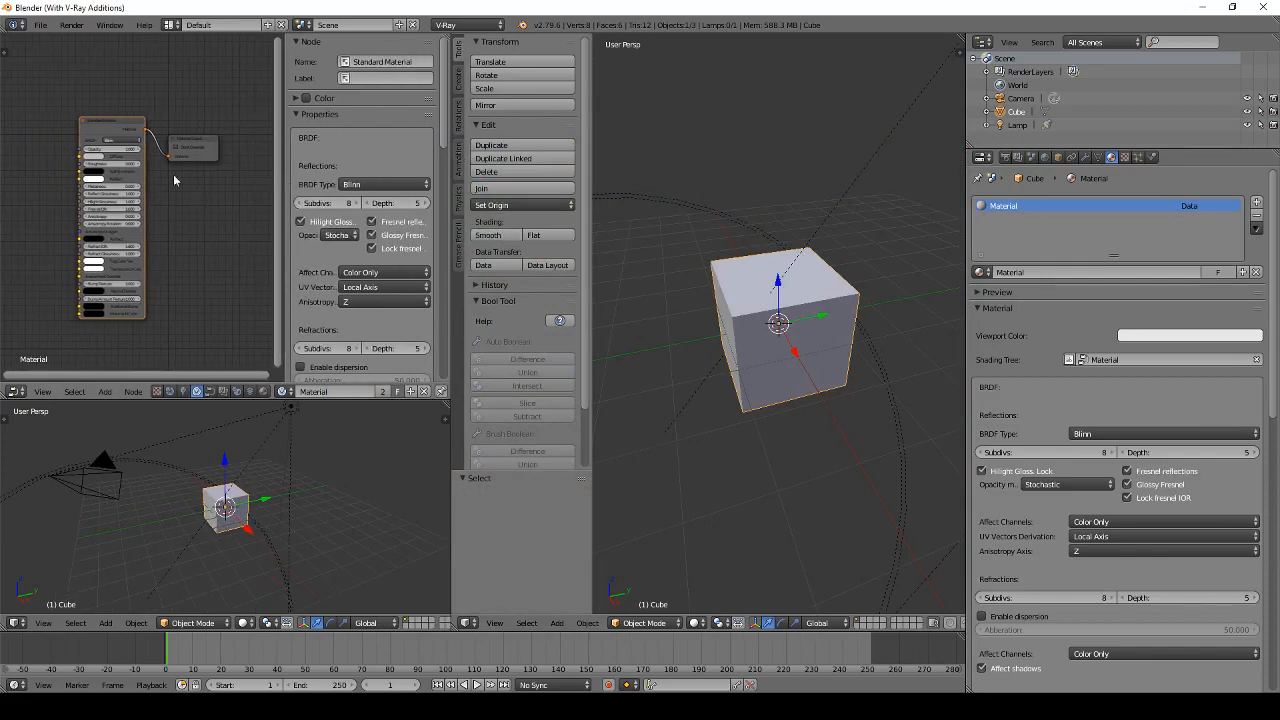
Step: Set the Standard Material node's Opacity to 0.5, then test-render the cube and close the frame buffer
scroll(174, 181, up, 2)
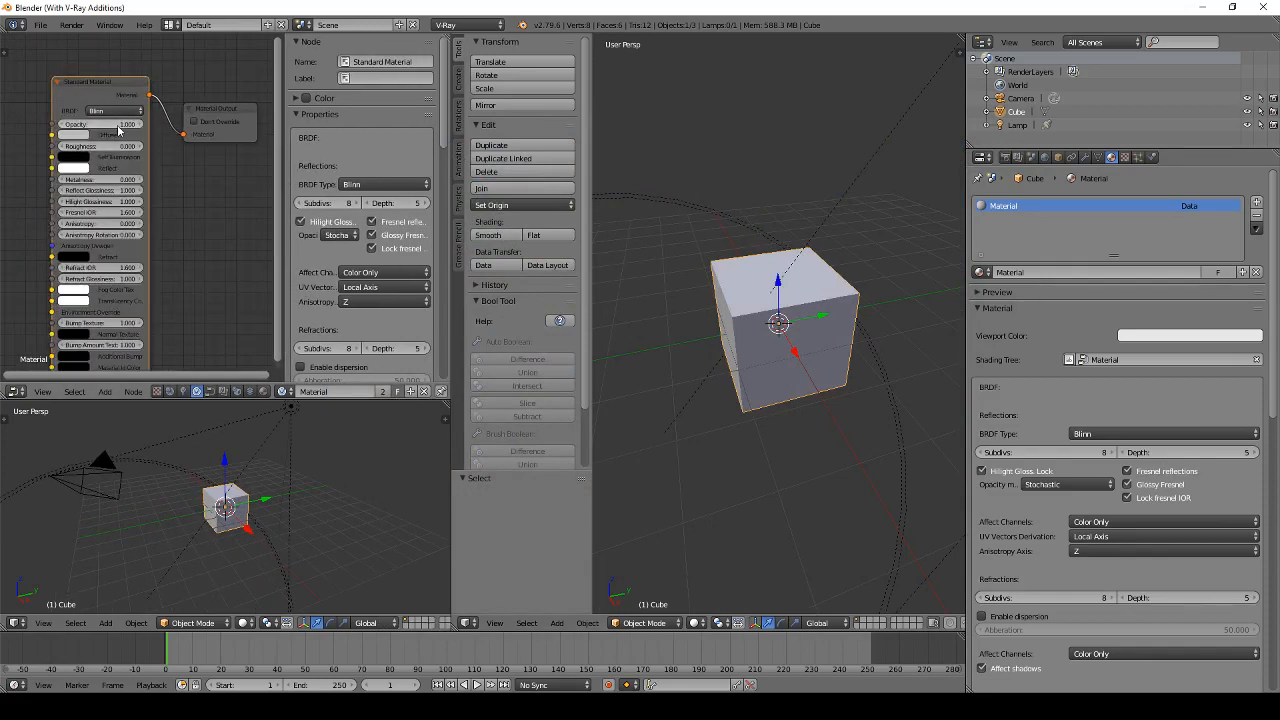
middle_drag(91, 131, 181, 125)
click(181, 120)
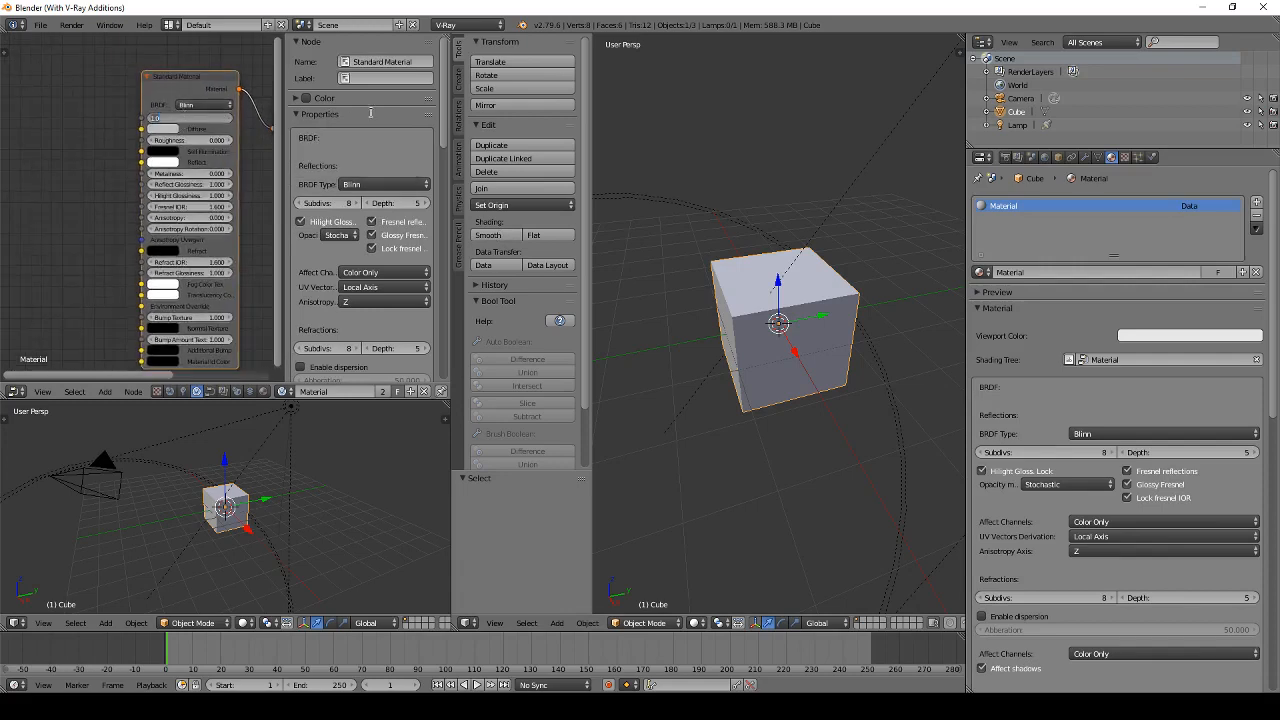
text(0.5)
key(Return)
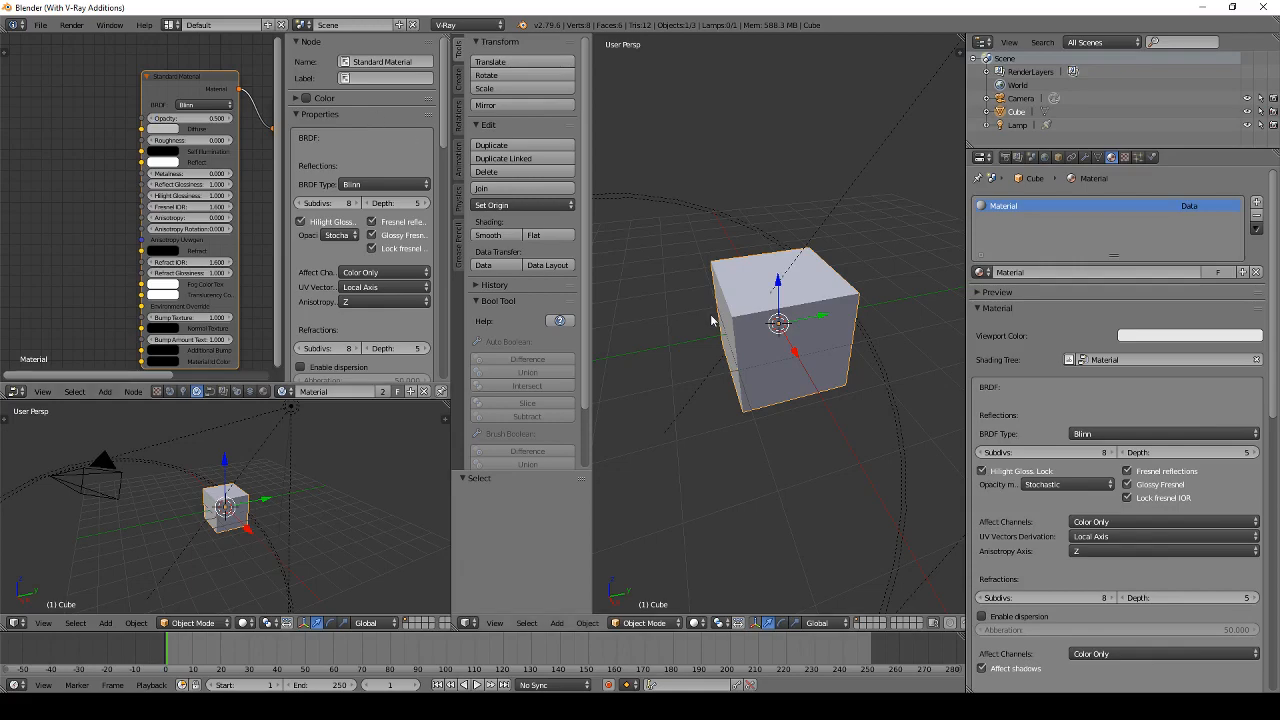
key(F12)
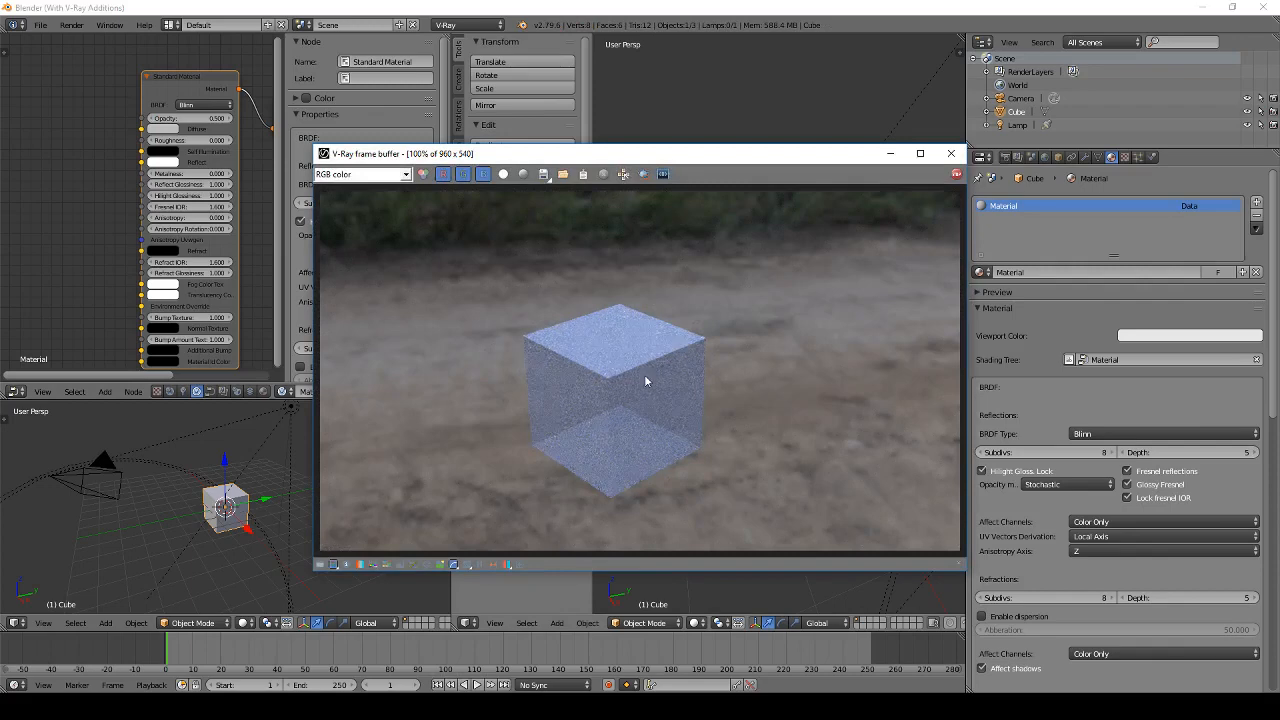
click(950, 153)
Step: Restore the Standard Material node's Opacity to 1
click(216, 118)
text(1)
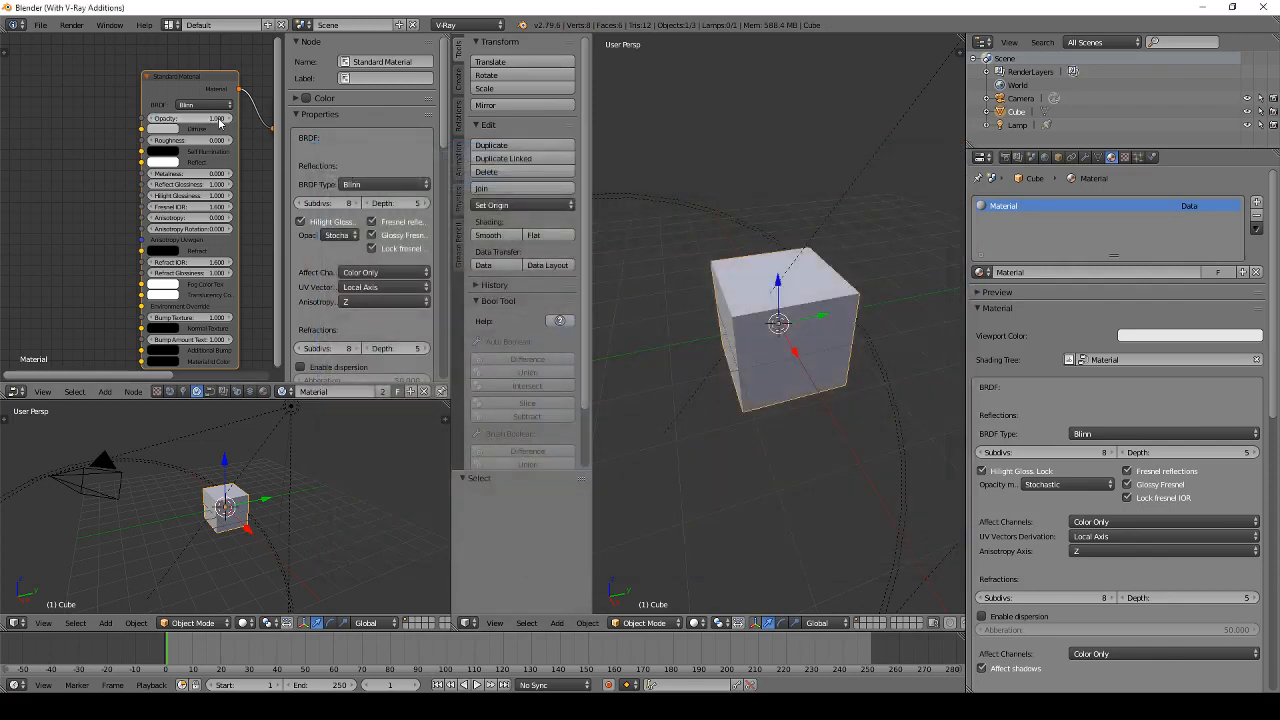
key(Return)
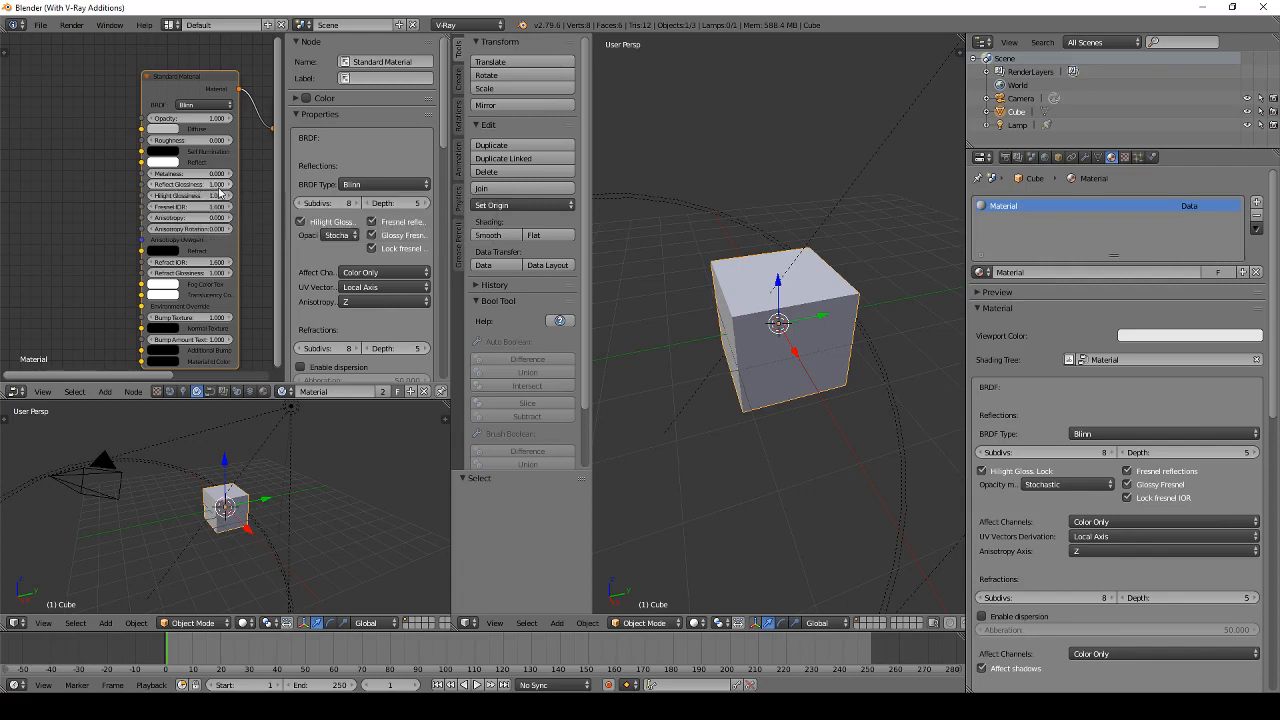
Step: Set the Standard Material node's Self Illumination color to a light blue, then test-render the cube and close the frame buffer
click(169, 154)
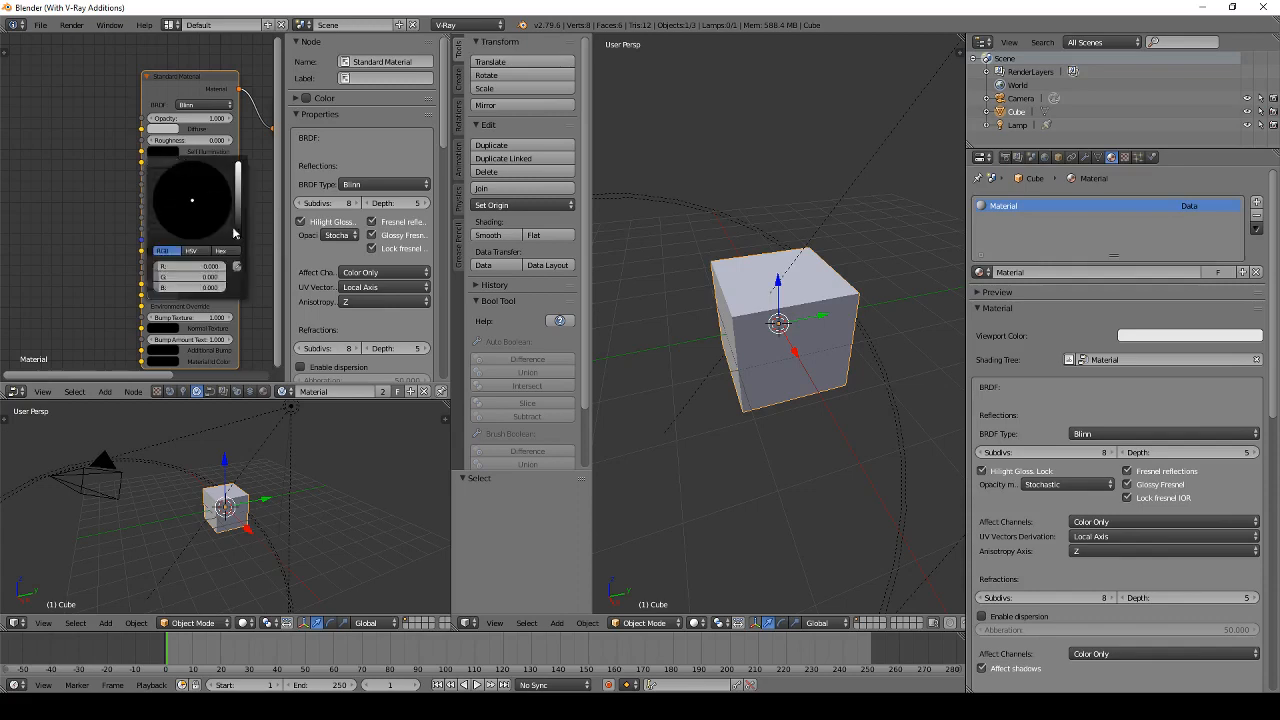
drag(238, 235, 238, 165)
click(210, 190)
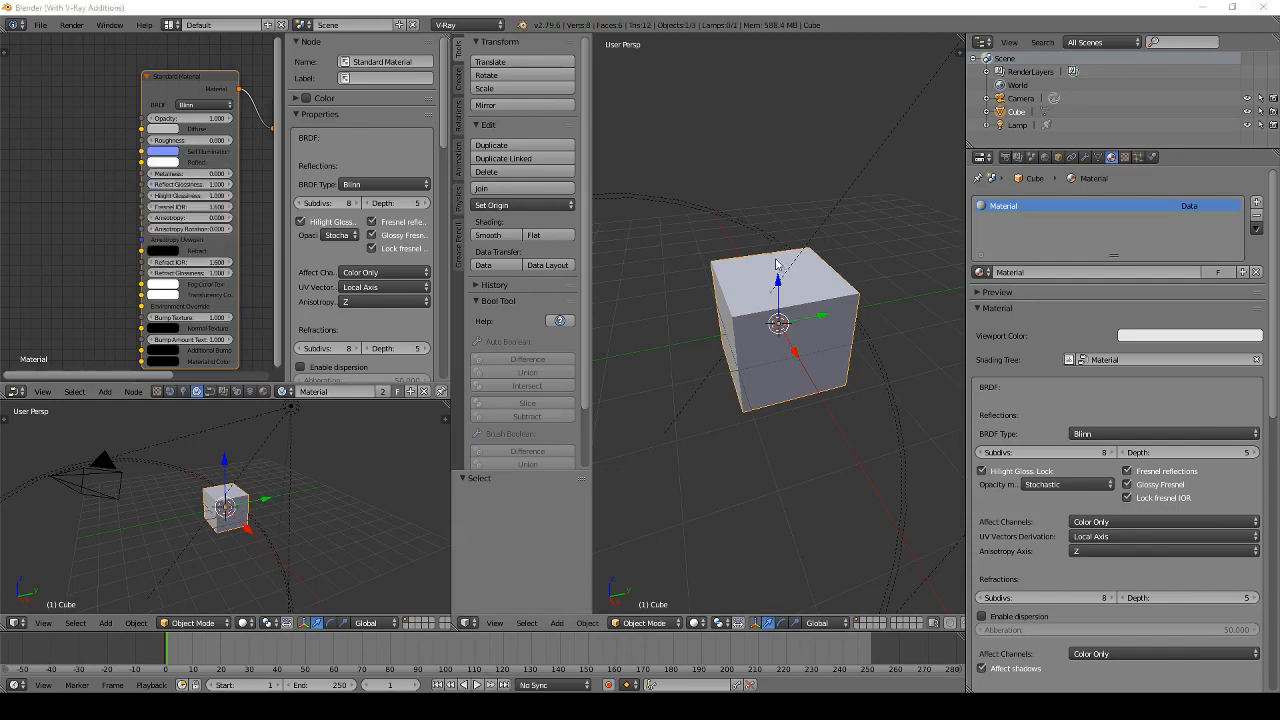
key(F12)
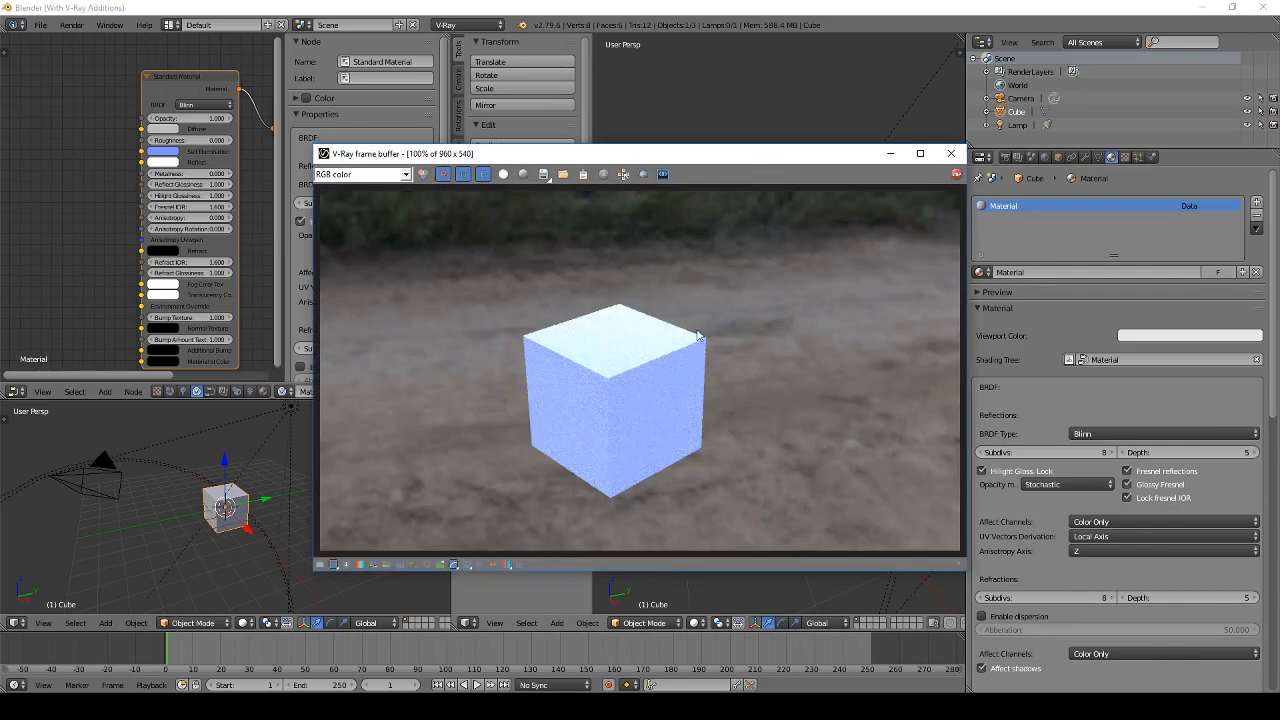
click(950, 153)
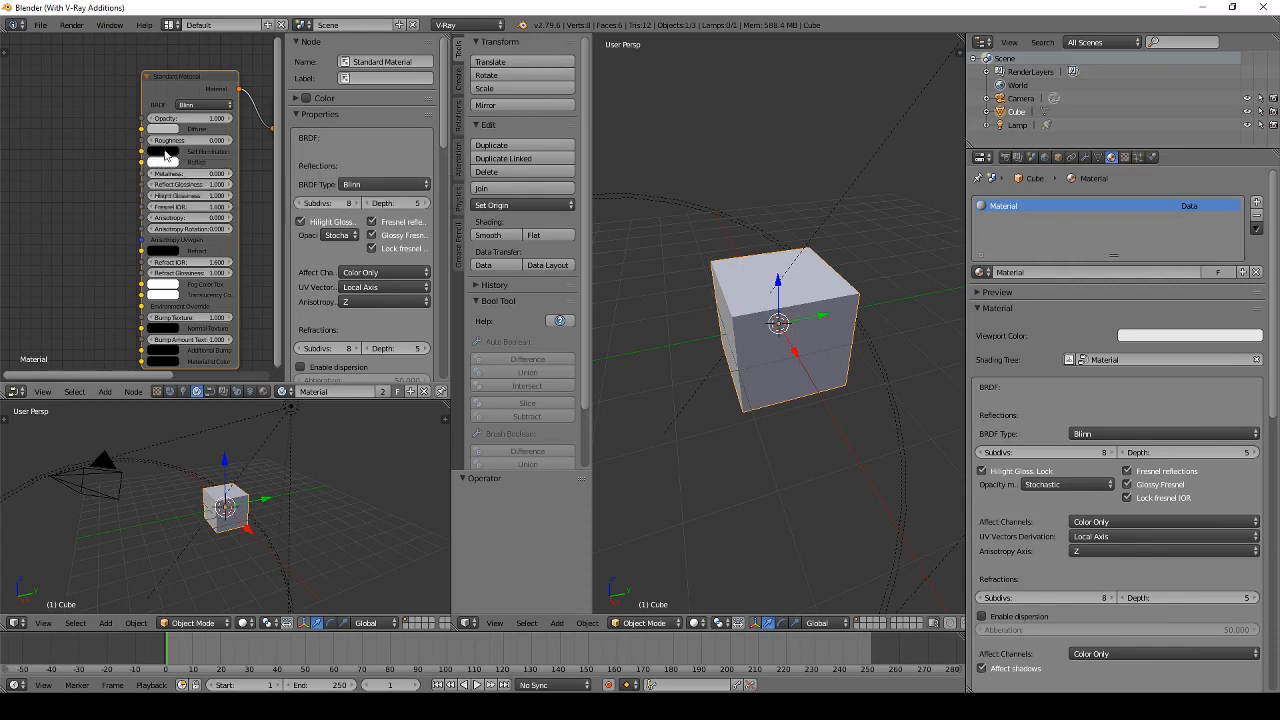
Step: Set the Standard Material node's Reflect color to green, then test-render the cube and close the frame buffer
click(160, 163)
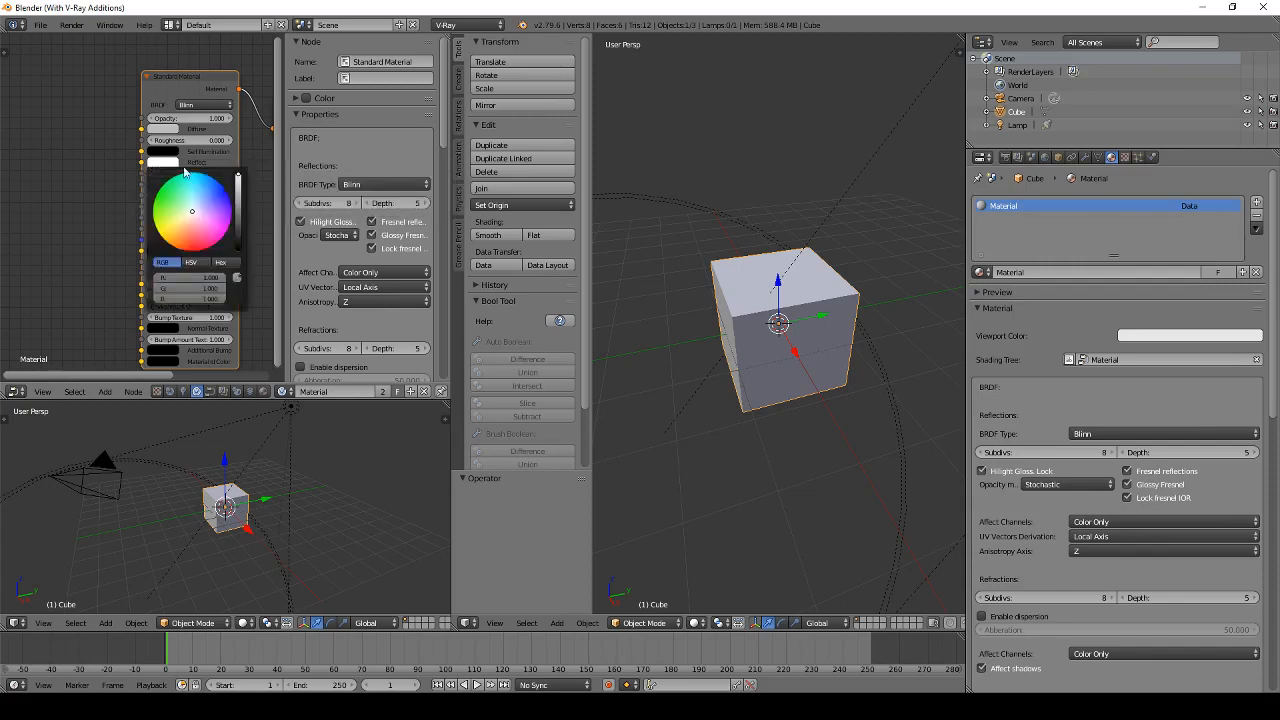
drag(198, 211, 164, 185)
key(F12)
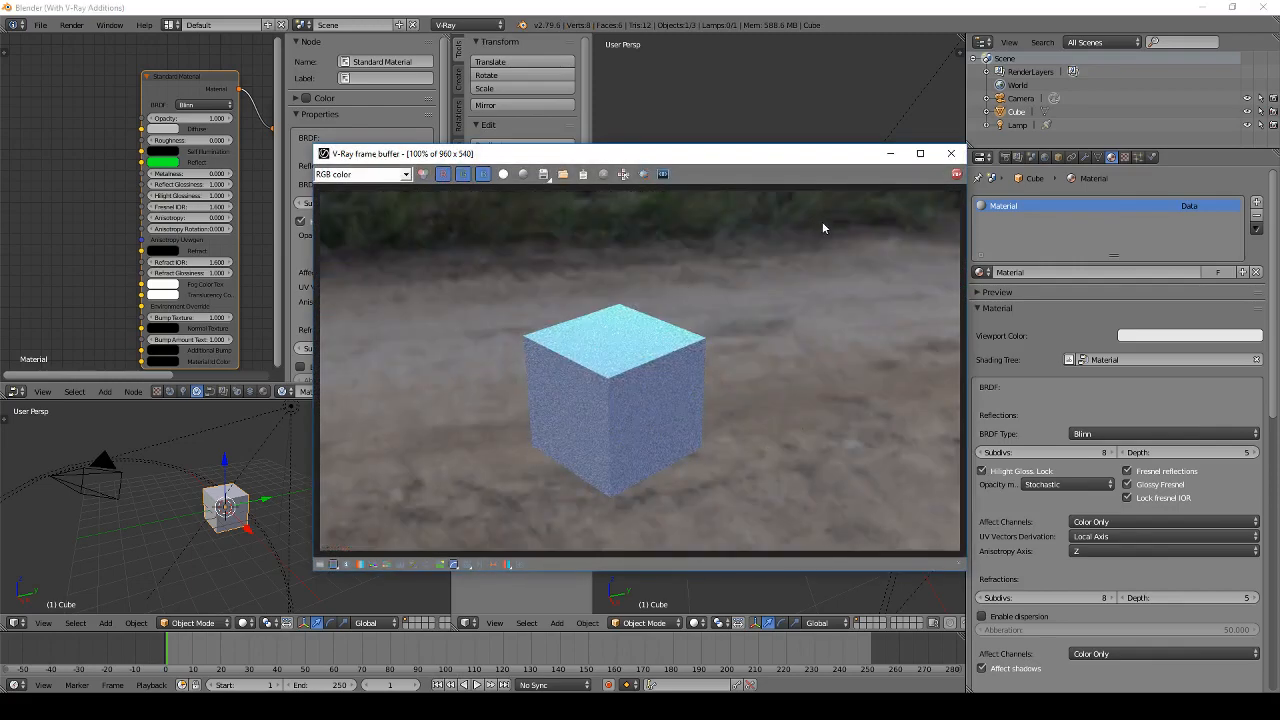
click(951, 153)
Step: Try to change the Reflect color to red, then test-render the cube again and close the frame buffer
click(168, 162)
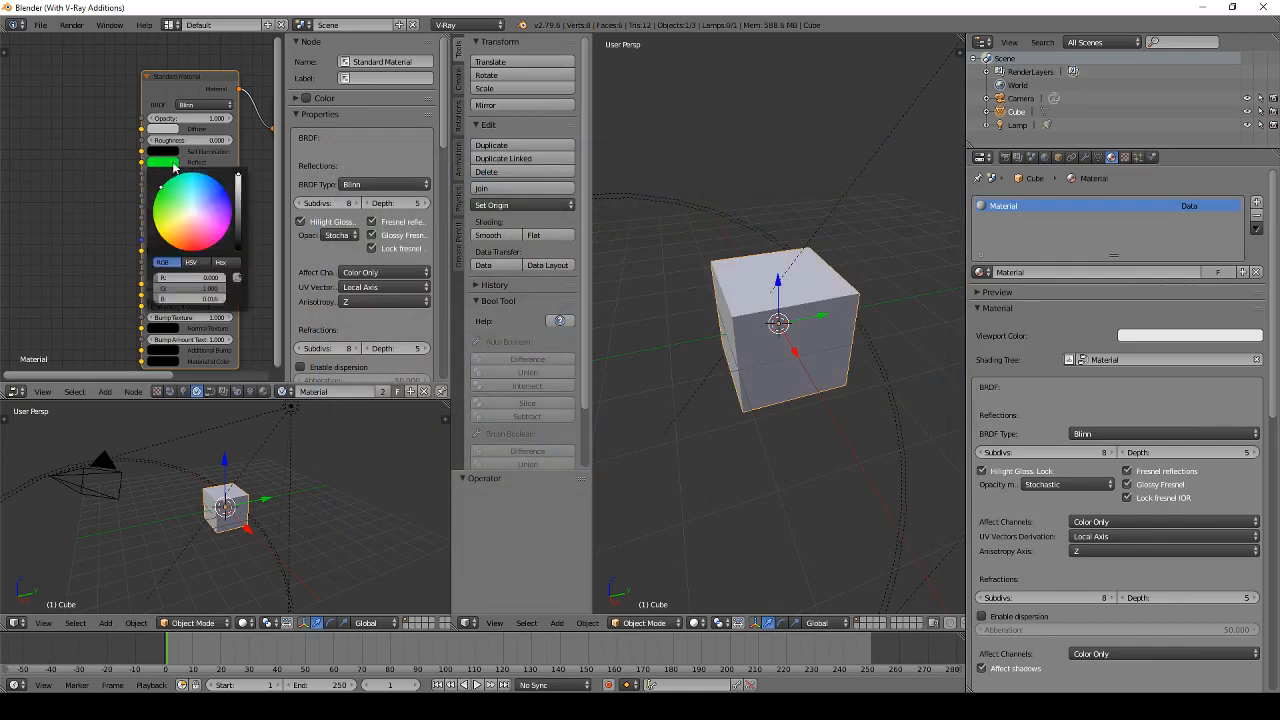
click(190, 249)
key(Escape)
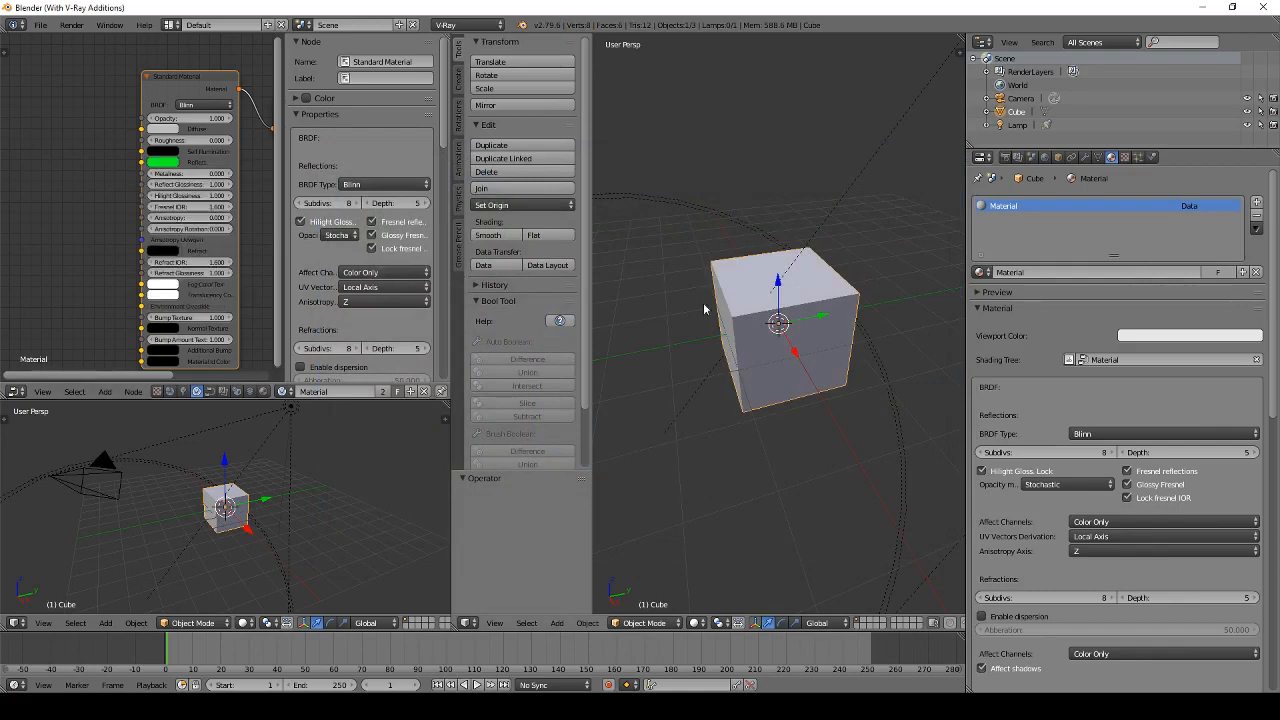
key(F12)
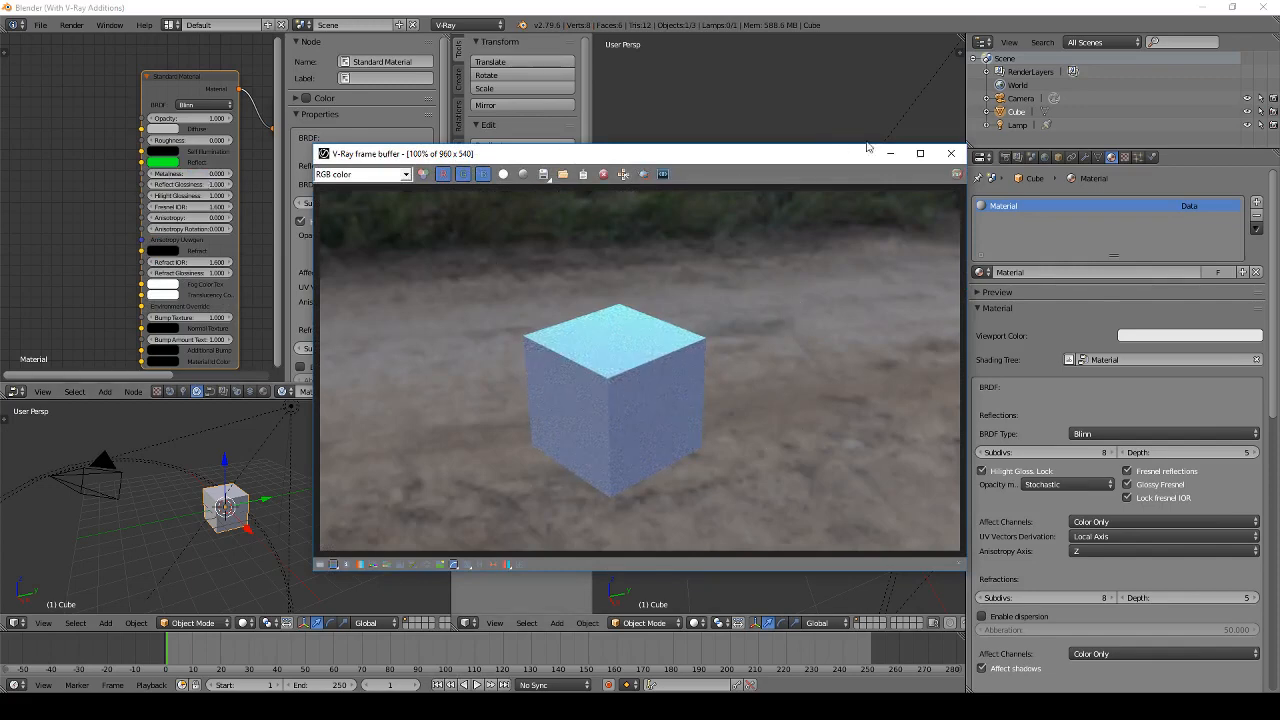
click(950, 153)
Step: Set the Standard Material node's Reflect color to red, then test-render the cube and close the frame buffer
click(163, 162)
click(190, 250)
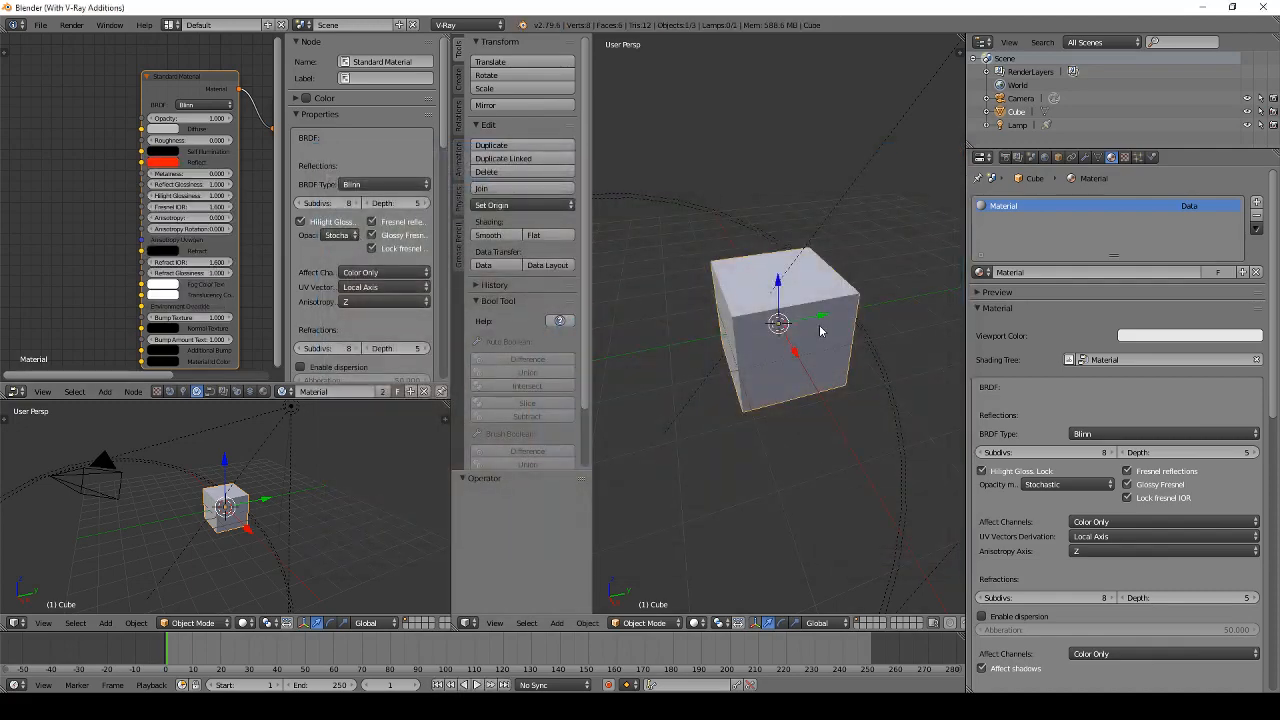
key(F12)
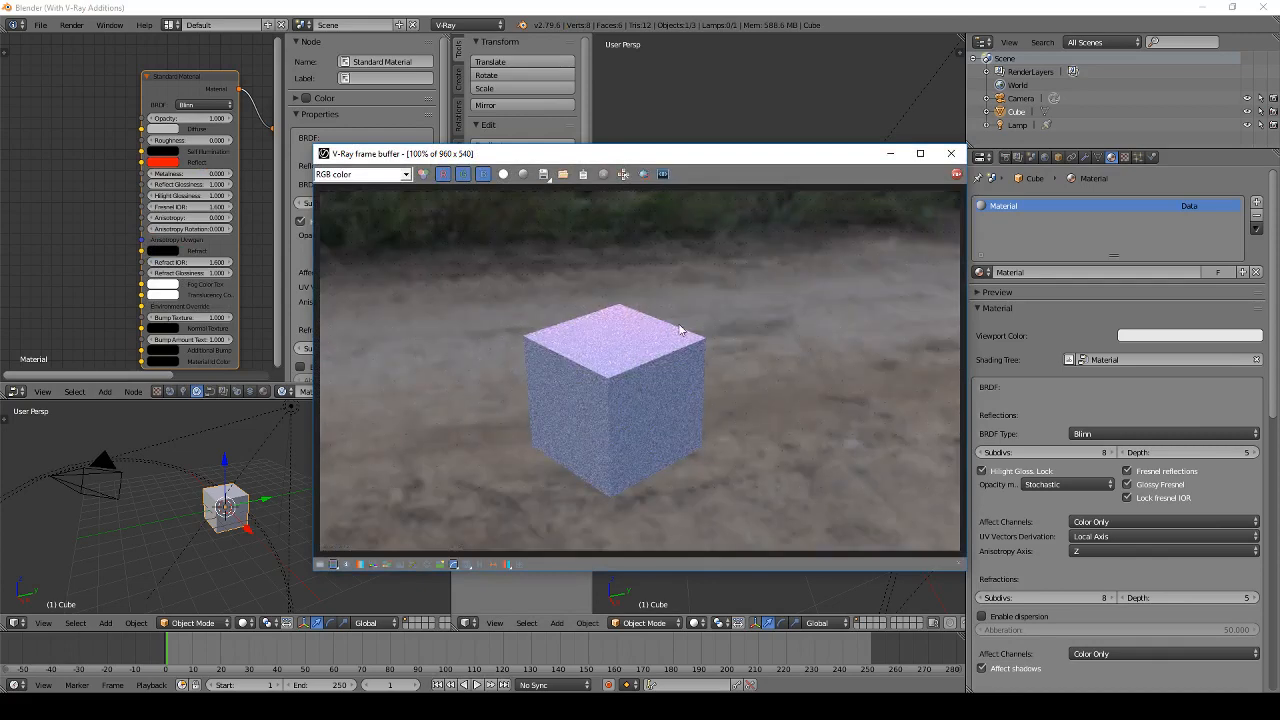
click(950, 153)
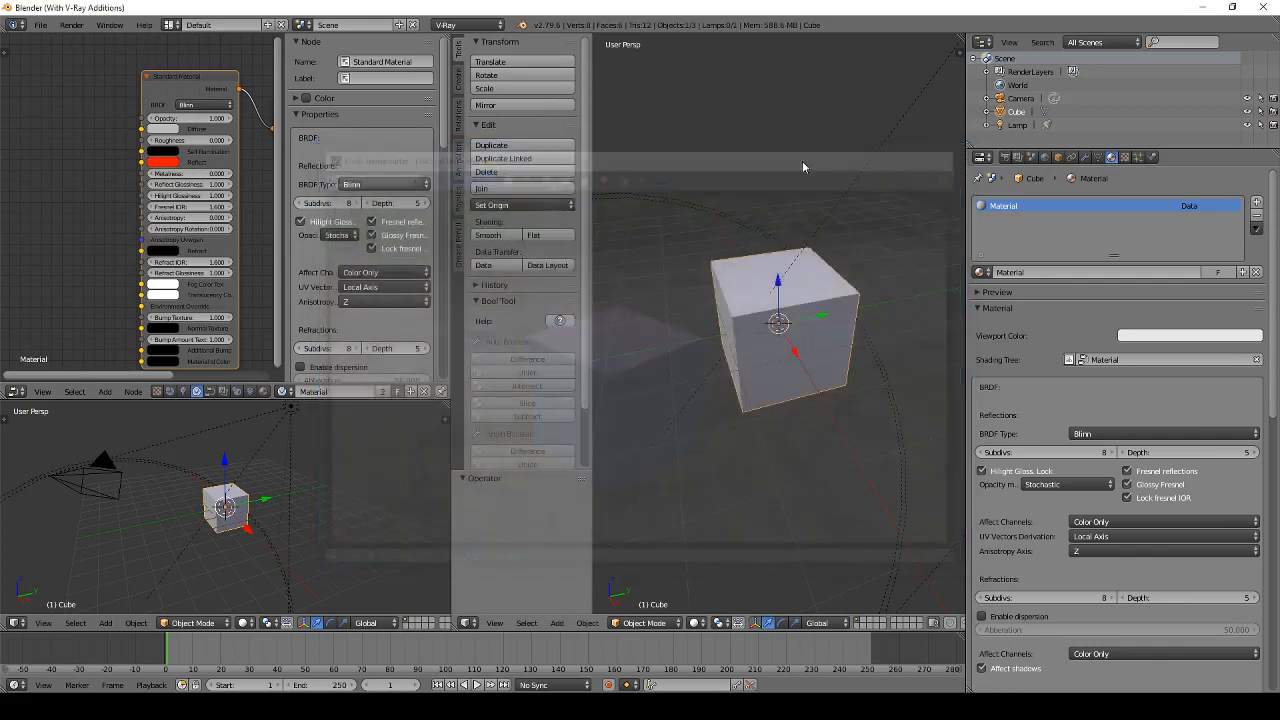
Step: Set the Standard Material node's Diffuse color to blue, then test-render the cube and close the frame buffer
click(170, 130)
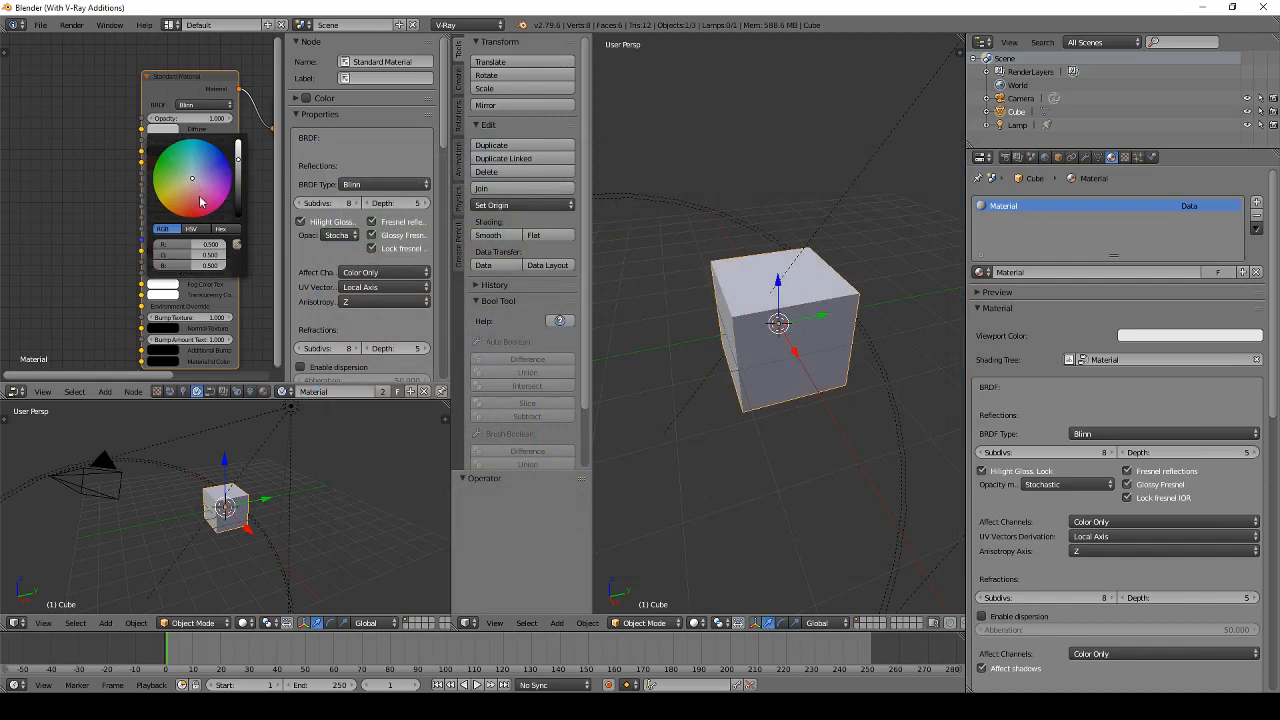
drag(195, 187, 212, 169)
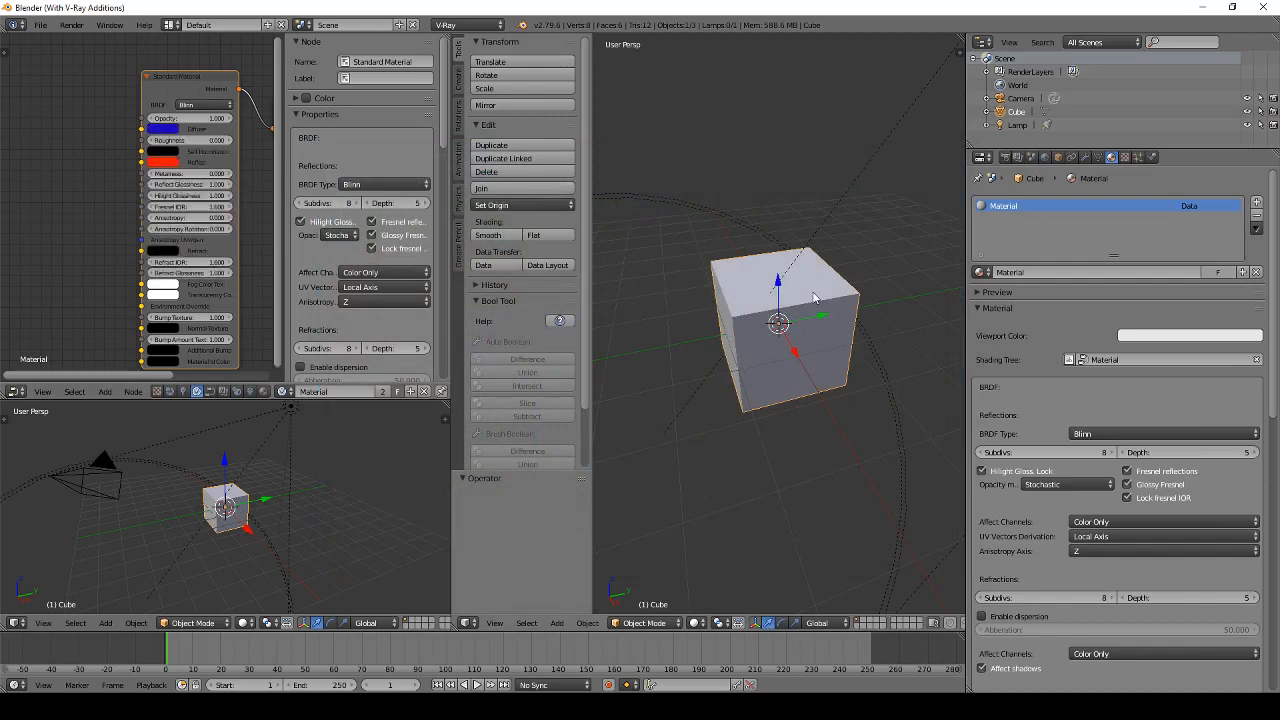
key(F12)
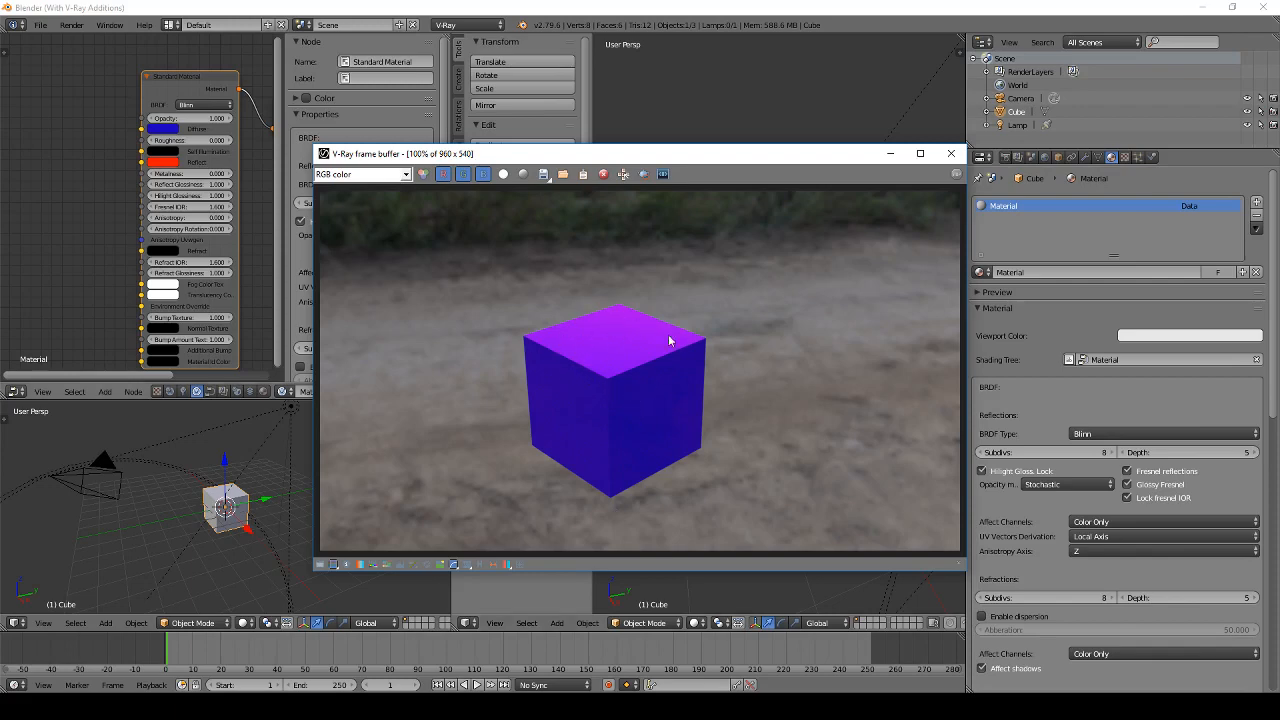
click(950, 153)
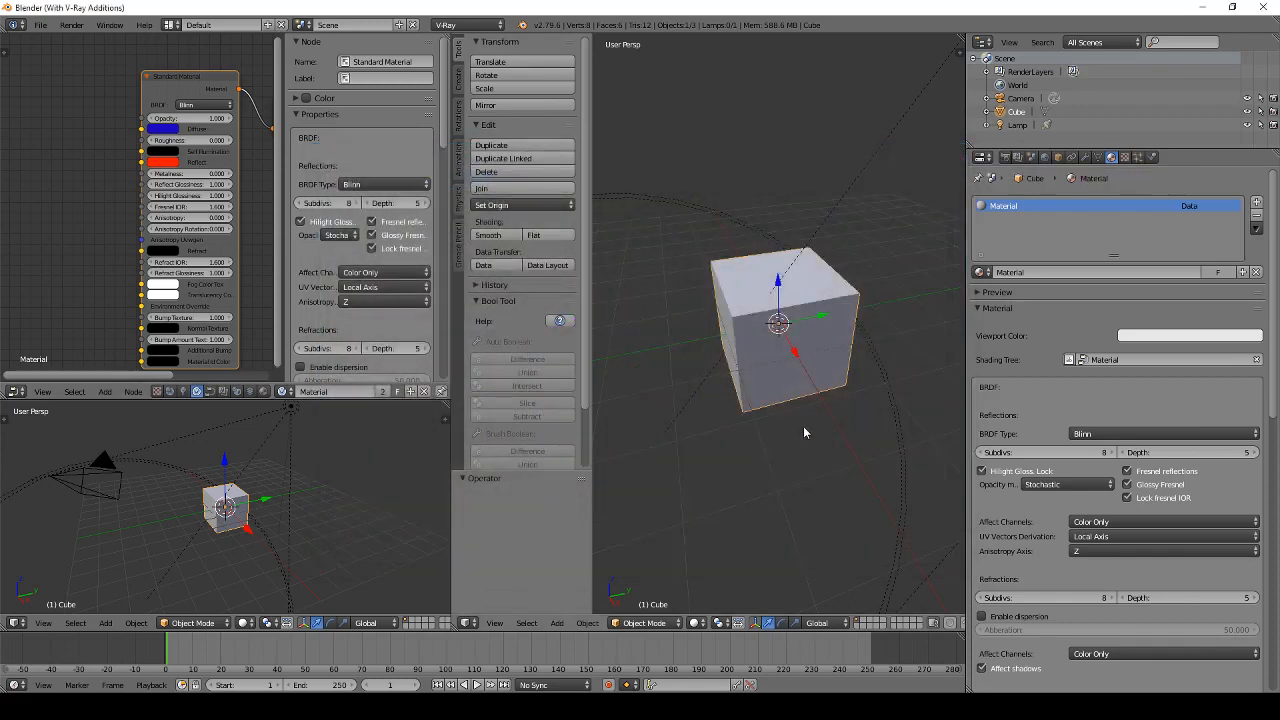
Step: From the camera view, fly the camera down to face the cube's side, then test-render and close the frame buffer
key(KP_0)
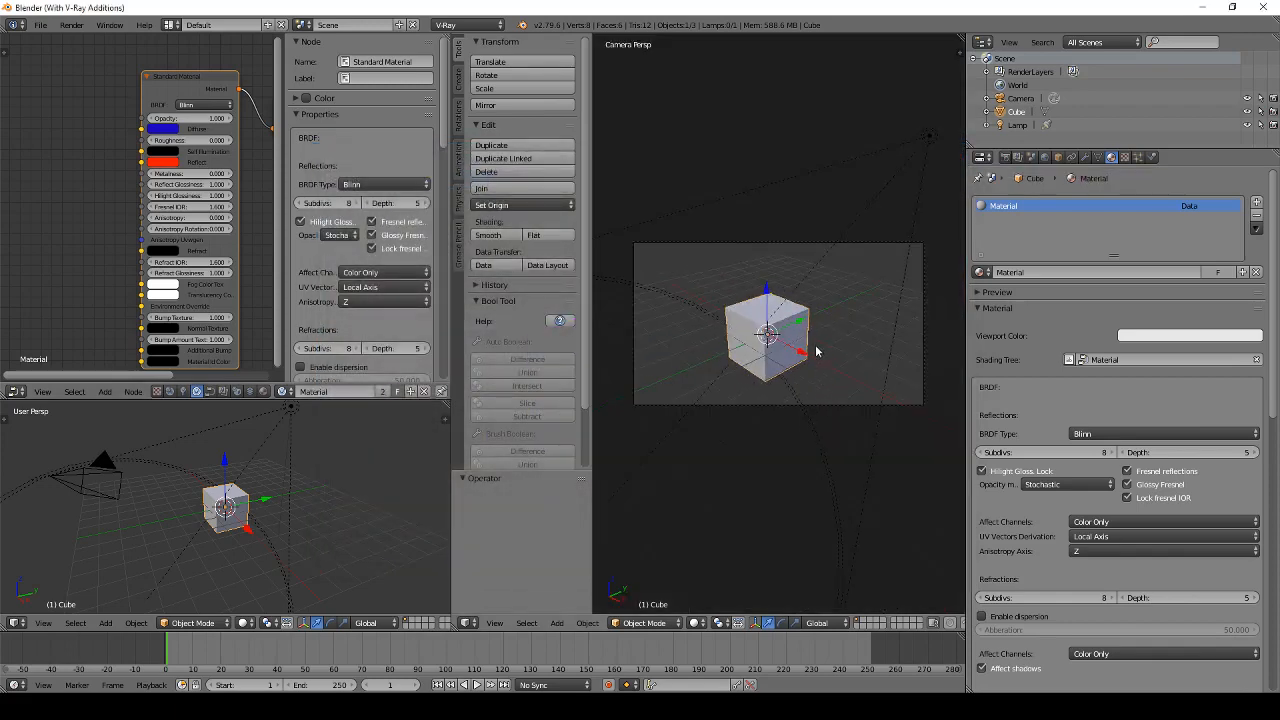
right_click(796, 248)
key(shift+f)
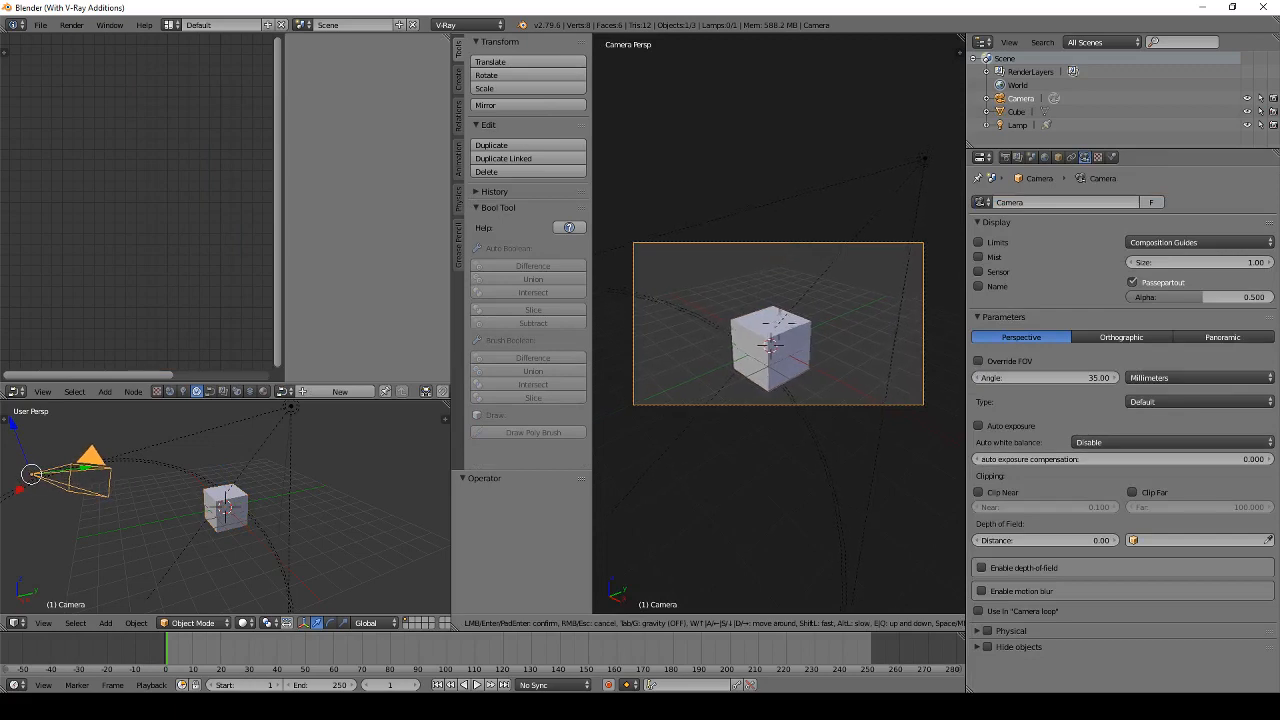
key(q)
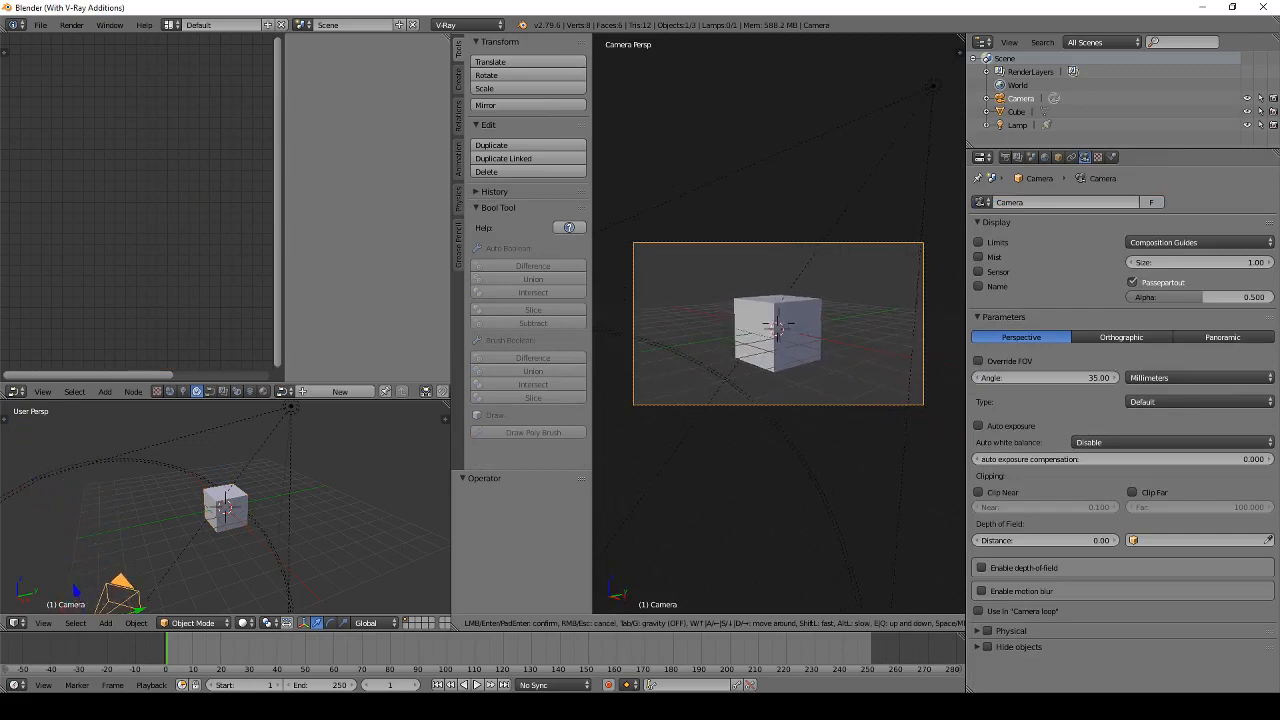
click(777, 326)
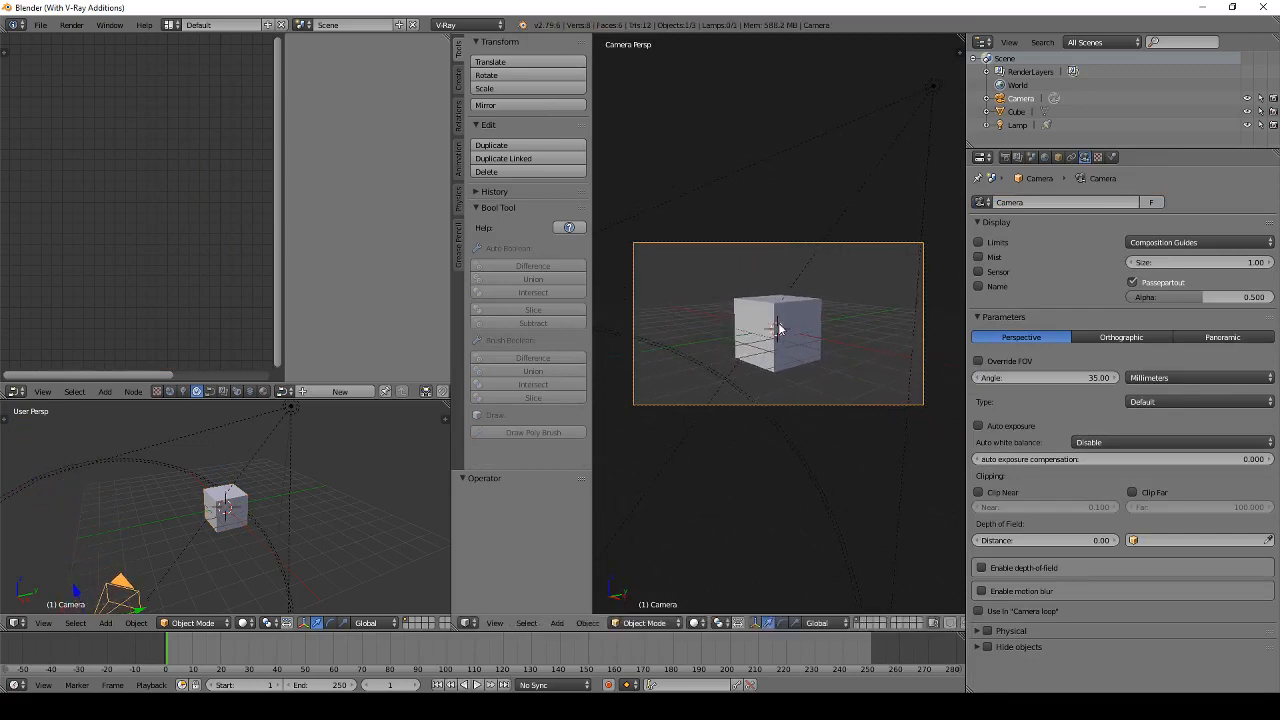
key(F12)
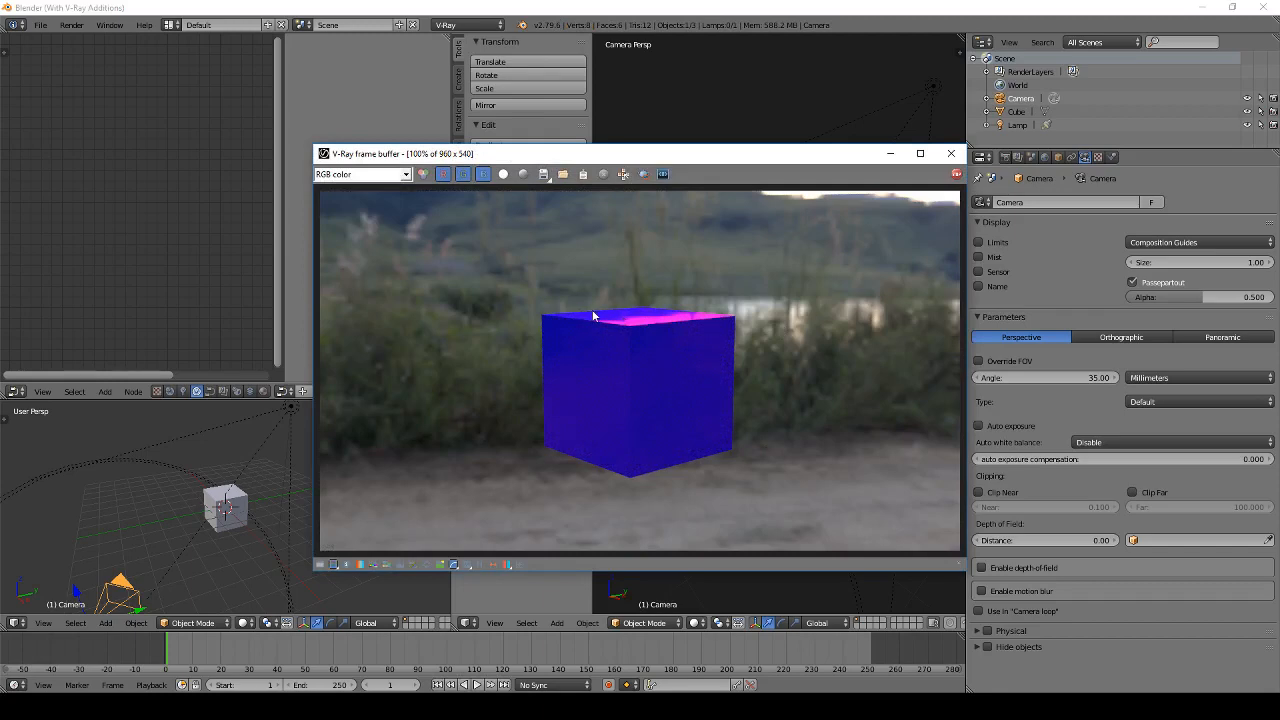
click(950, 153)
Step: Undo the camera move and reselect the cube to bring back its material nodes
right_click(768, 310)
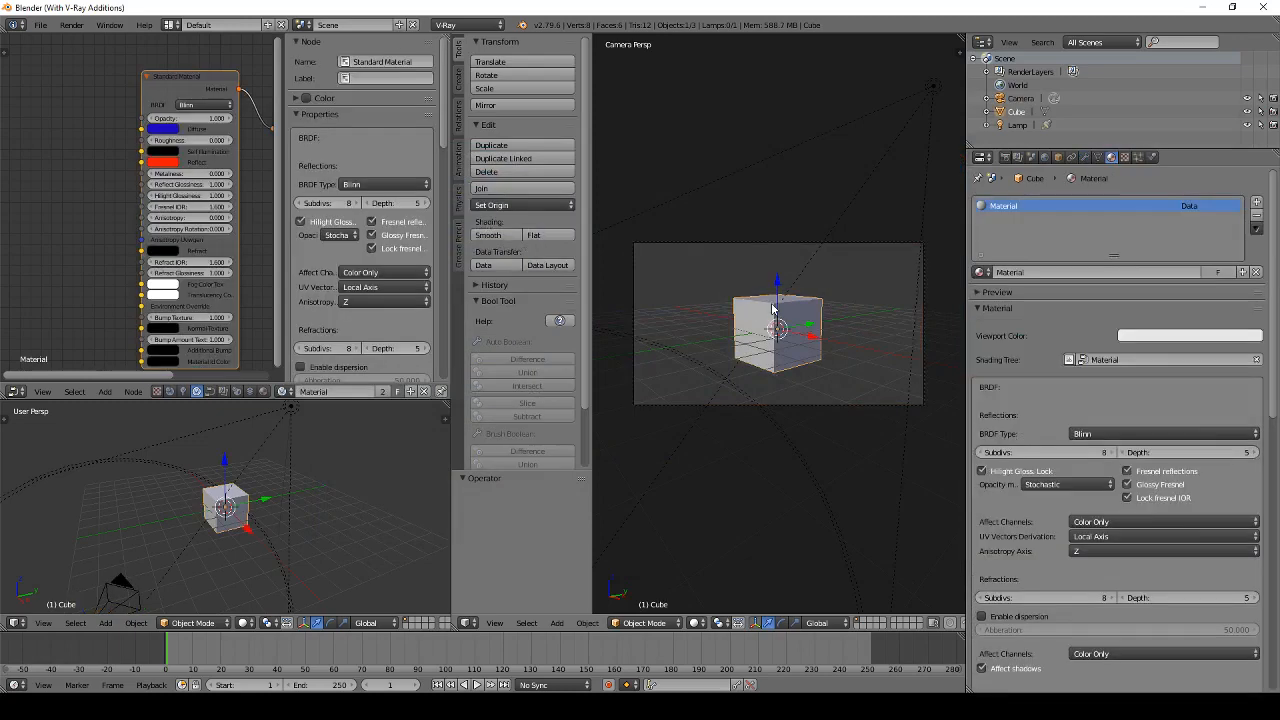
key(ctrl+z)
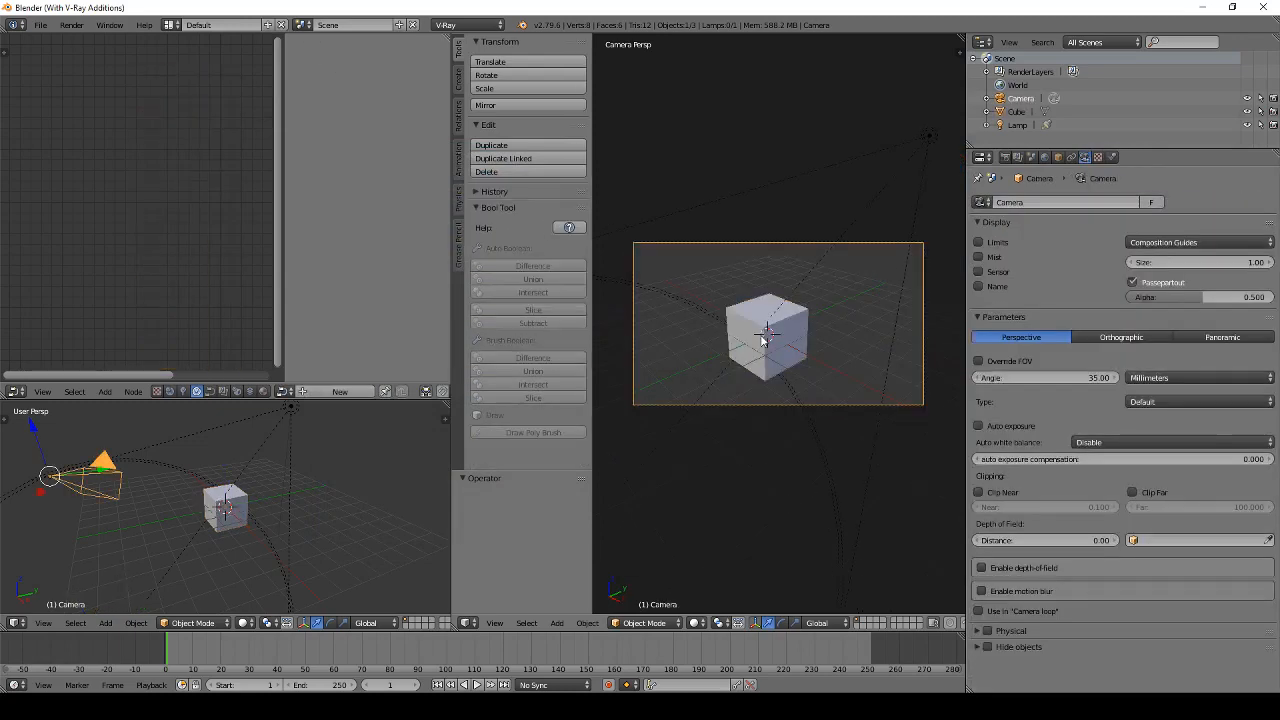
right_click(741, 329)
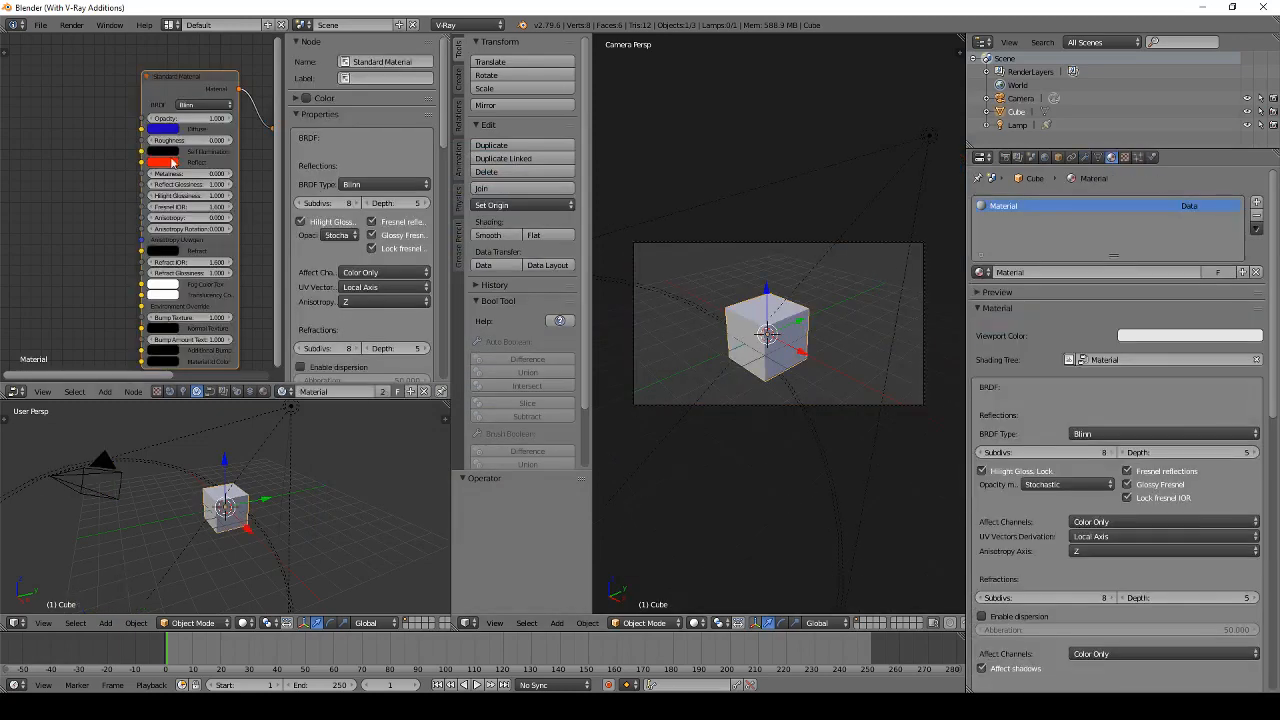
Step: Copy a white color onto the Standard Material node's Diffuse and Reflect colors, and widen the node so its labels are readable
key(ctrl+c)
key(ctrl+v)
key(ctrl+v)
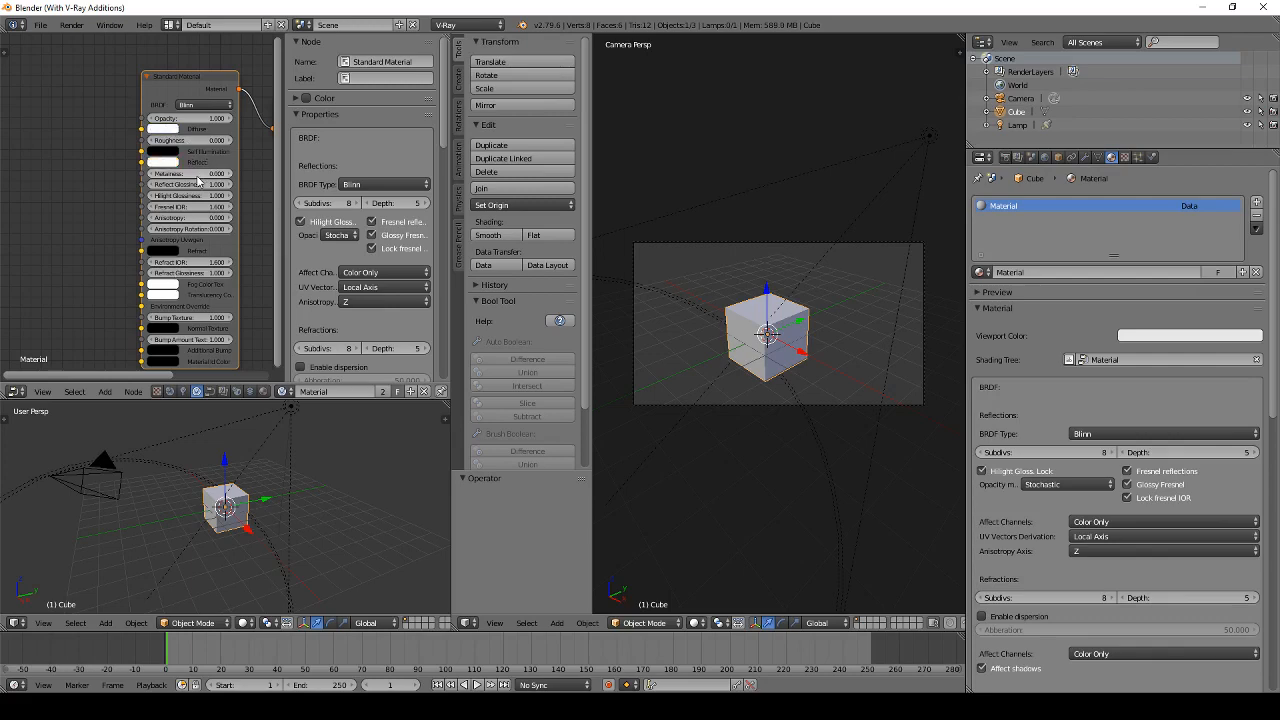
drag(142, 110, 110, 110)
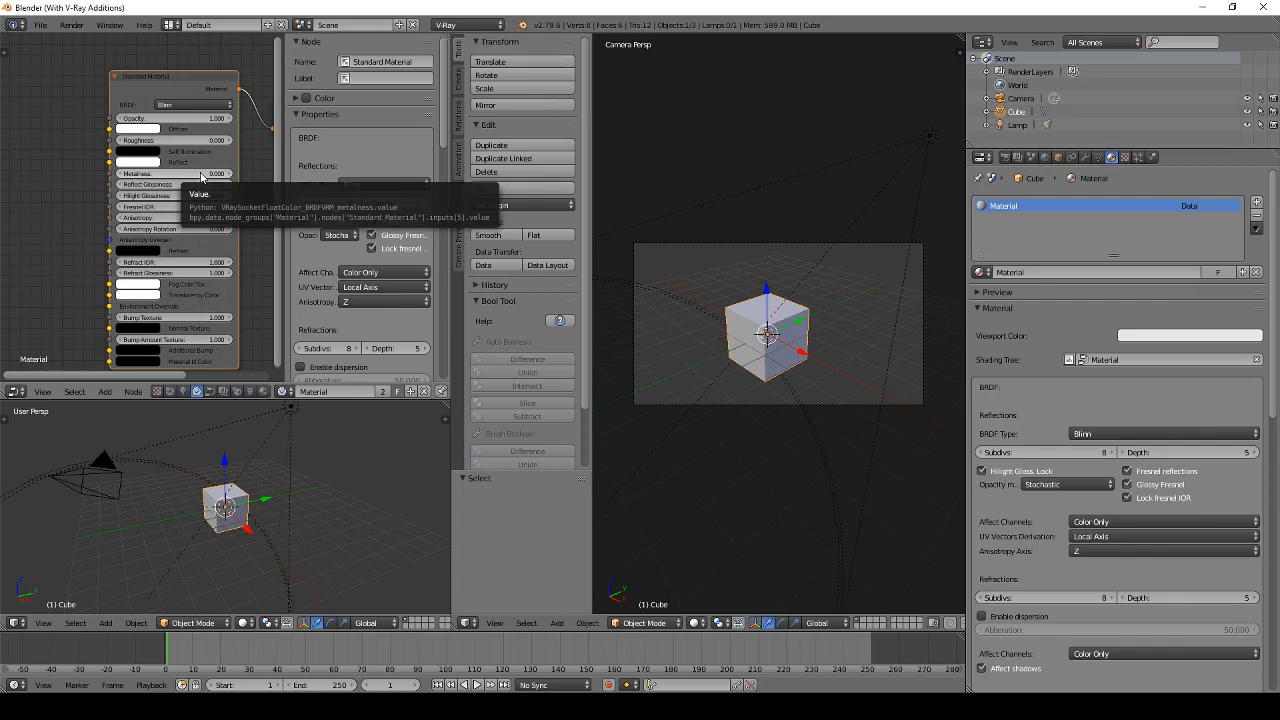
Step: Set the Standard Material node's Metalness to 1 and back to 0, then test-render the cube
click(200, 176)
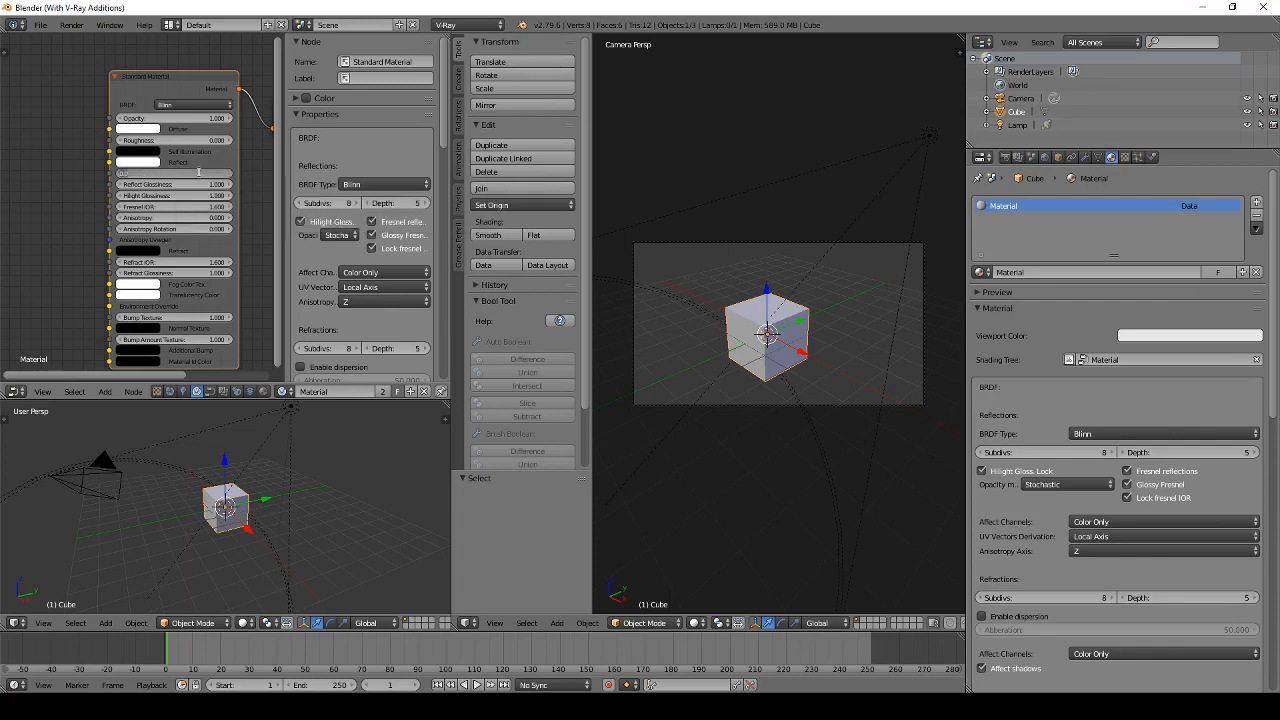
text(1)
key(Return)
click(200, 173)
text(0)
key(Return)
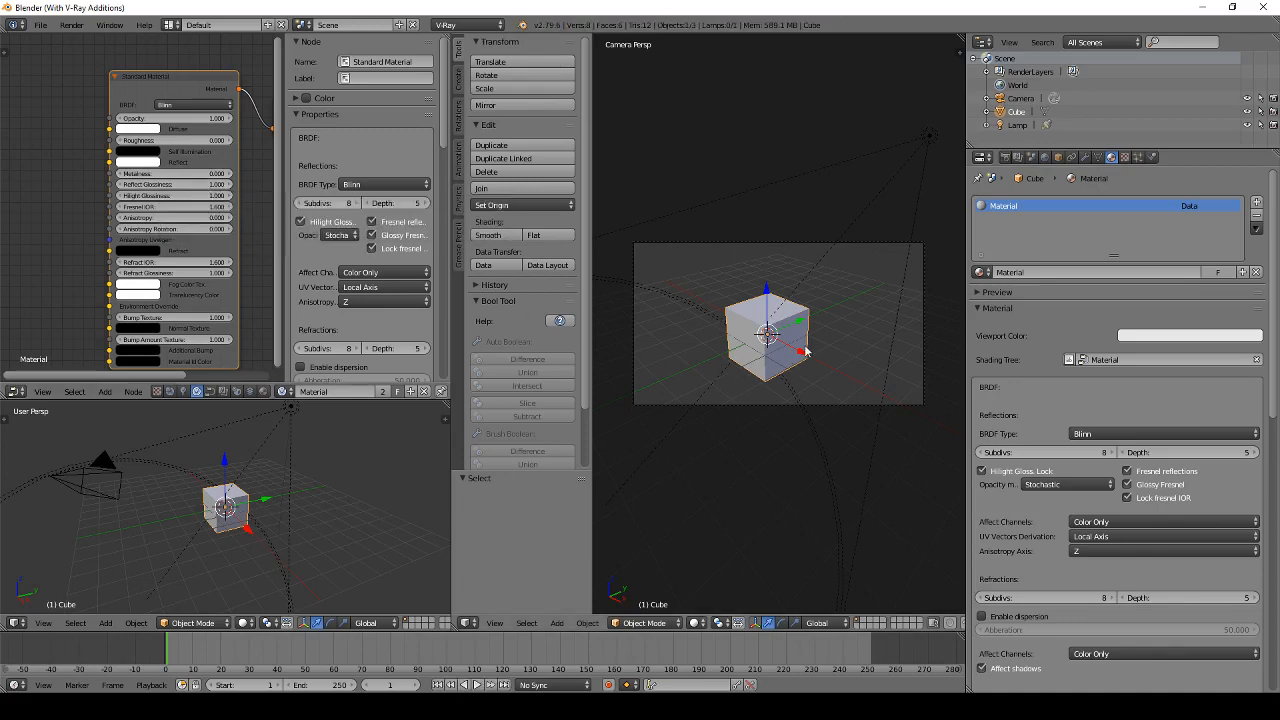
key(F12)
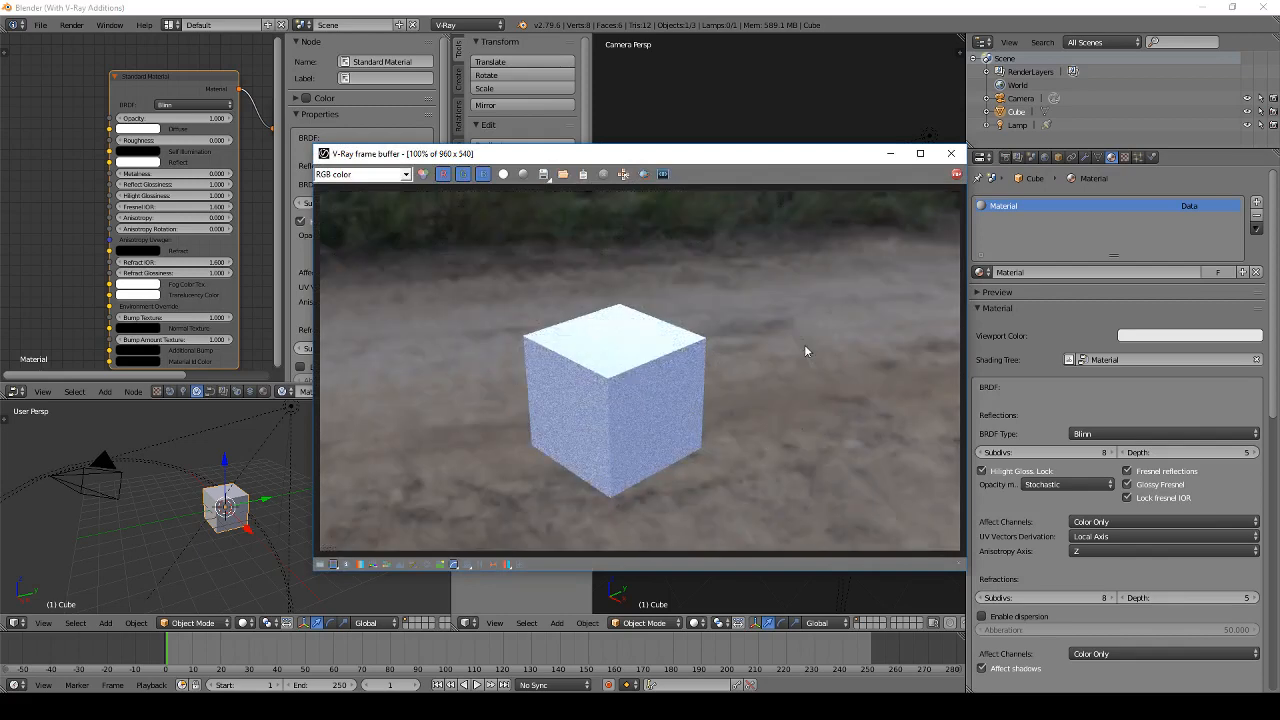
Step: Close the frame buffer, add a plane scaled by 8 as a floor for the cube, and give it a new material
click(950, 153)
key(shift+a)
mouse_move(800, 340)
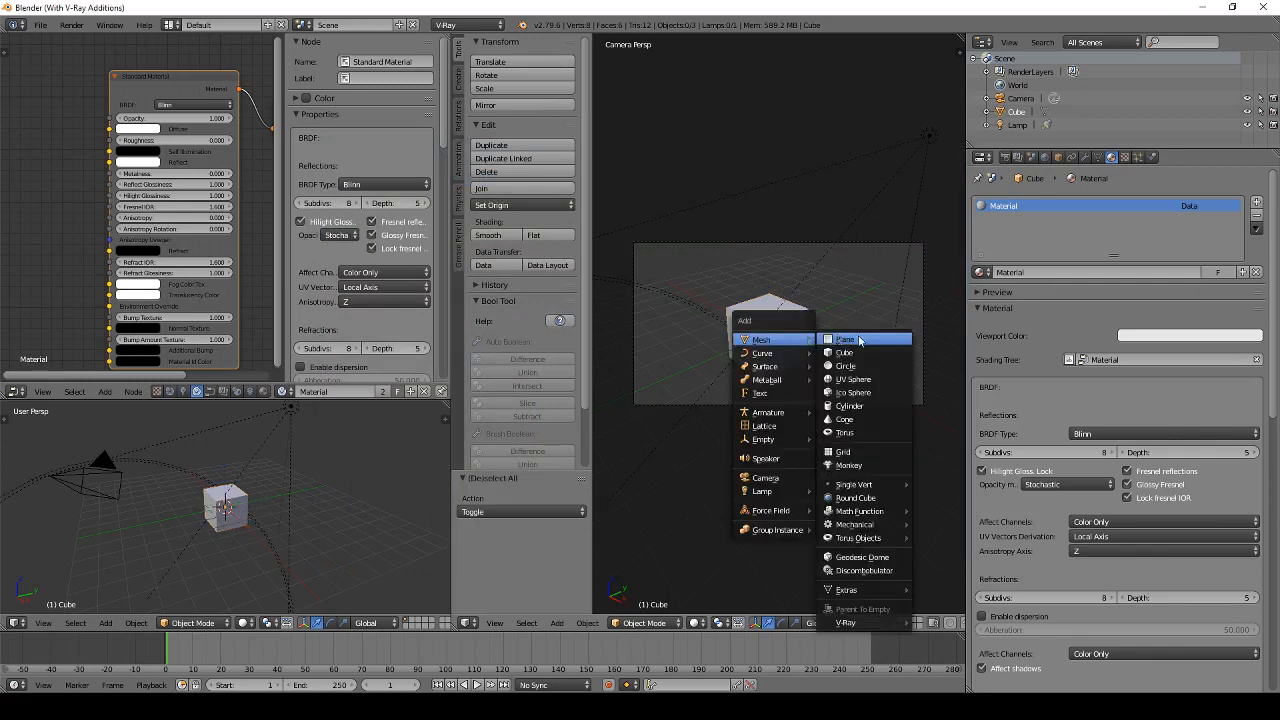
click(858, 337)
key(8)
key(Return)
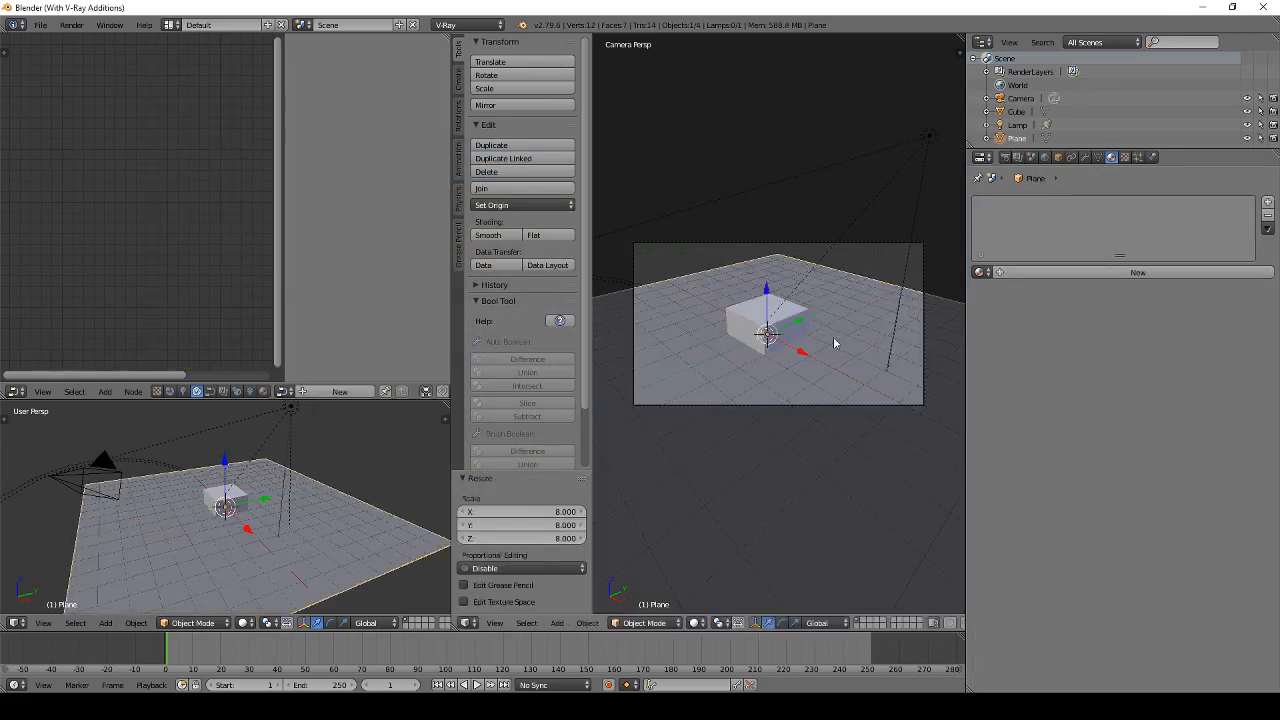
click(1138, 275)
Step: Reselect the cube and test-render it with the floor plane, closing the frame buffer at the end
right_click(766, 327)
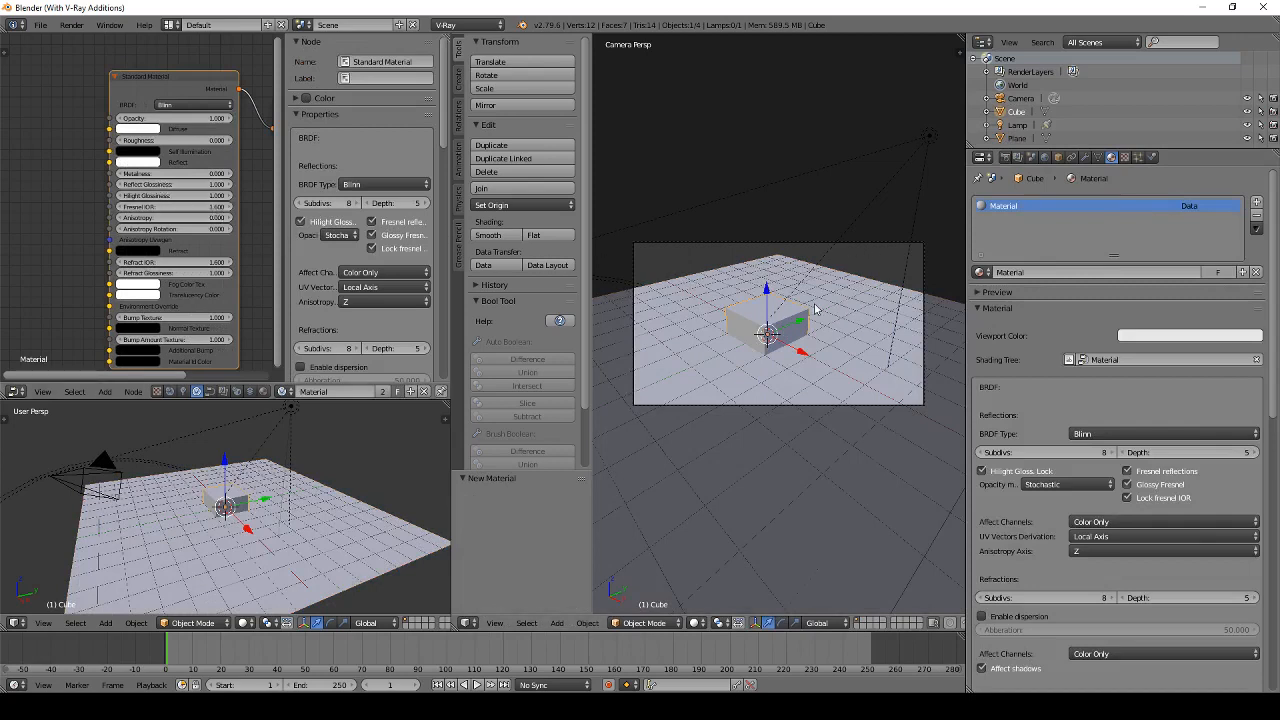
key(F12)
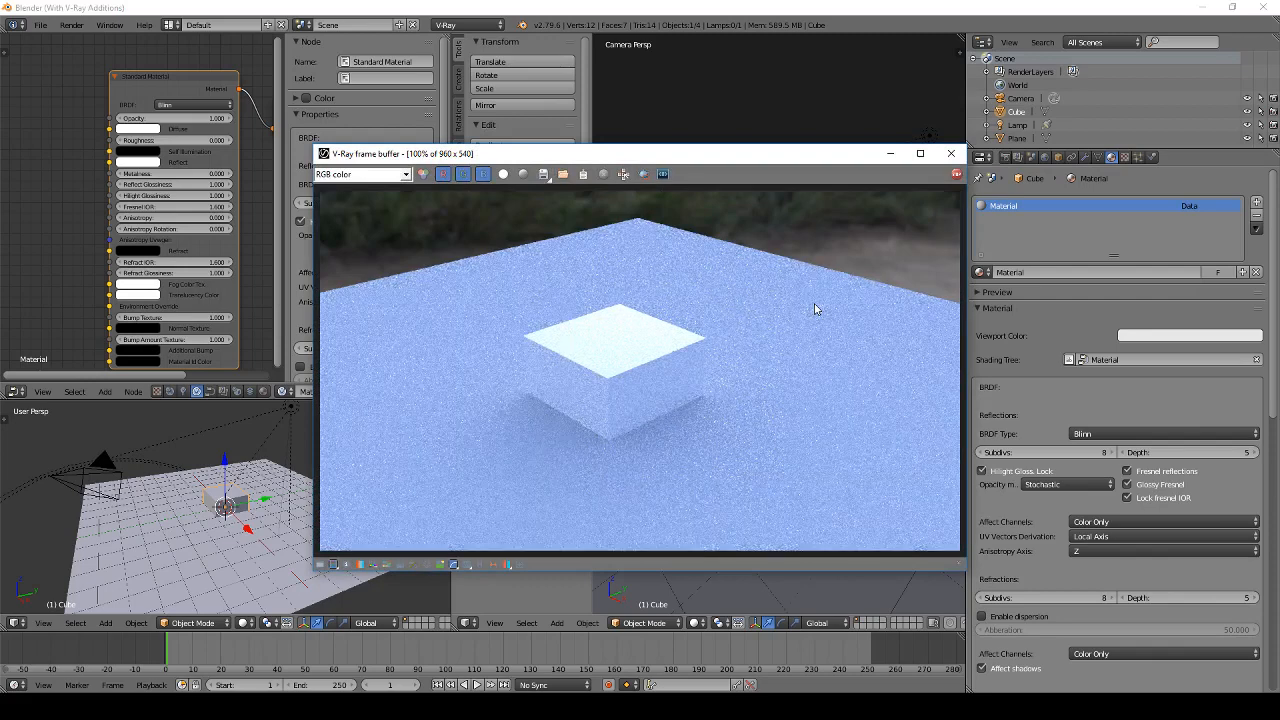
click(951, 153)
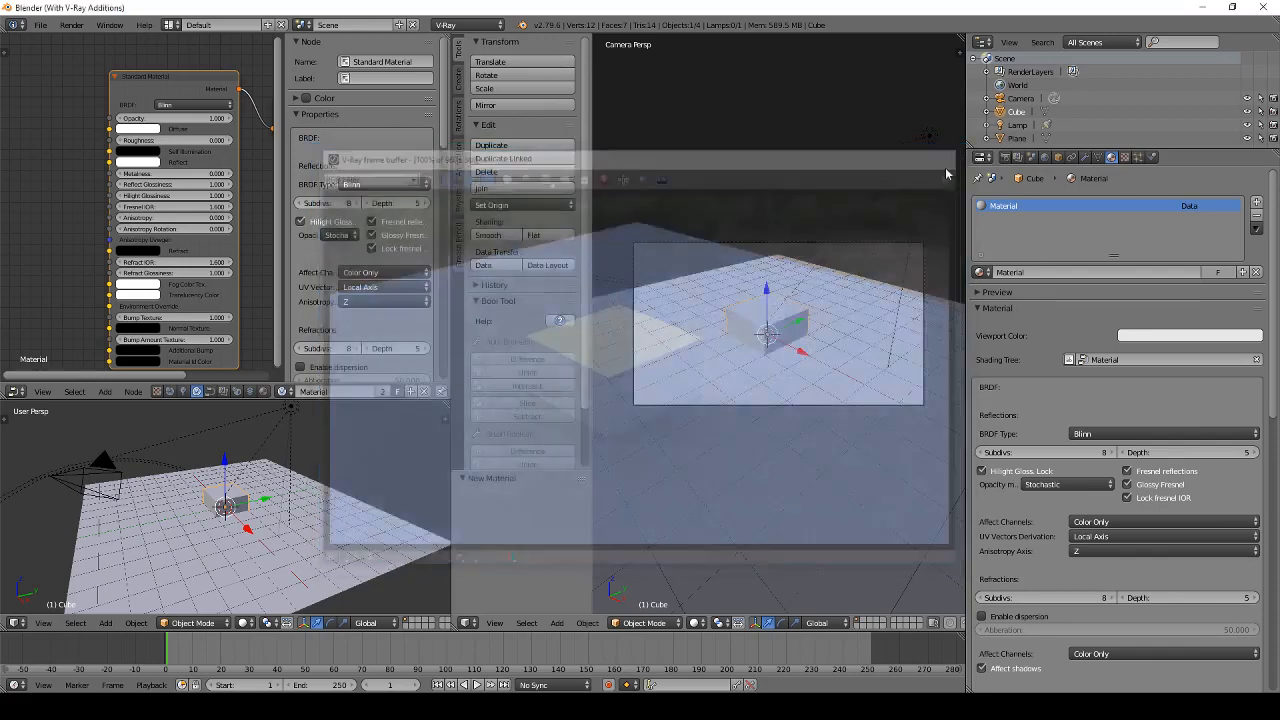
Step: Add a UV sphere at the cube's location and scale it up until it encloses the cube
key(a)
key(shift+a)
mouse_move(808, 364)
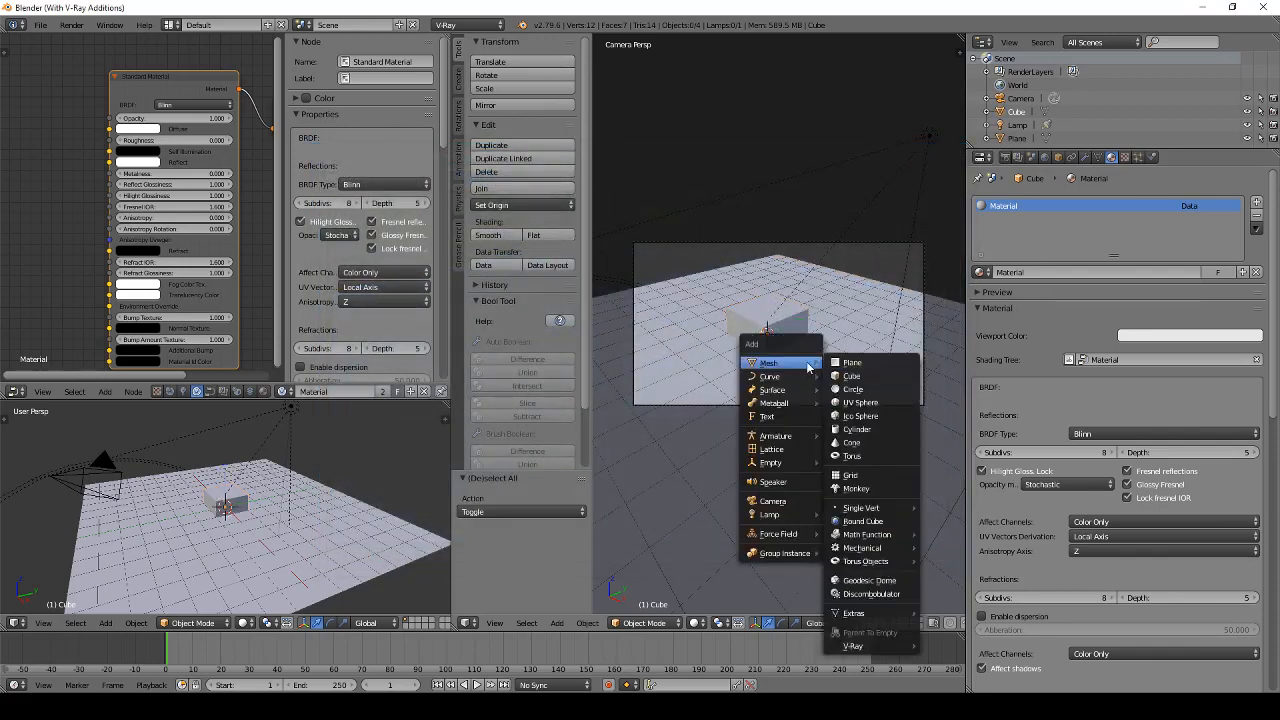
click(861, 403)
key(s)
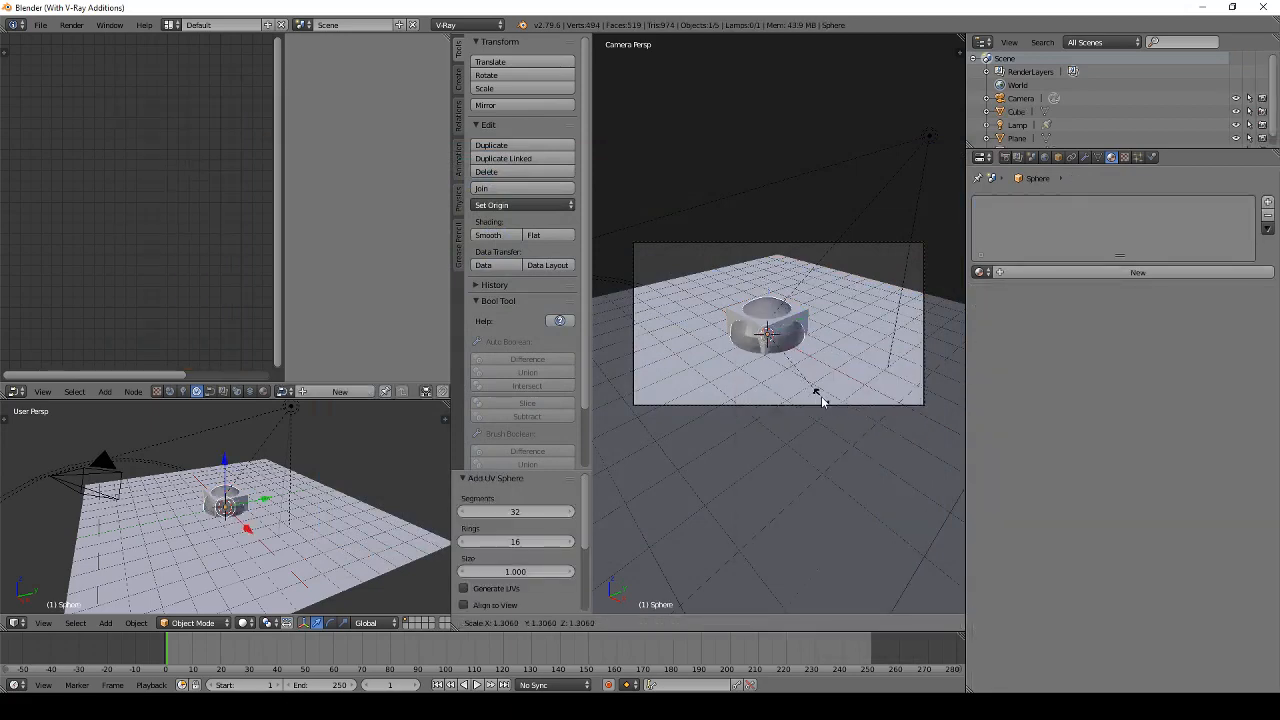
click(857, 424)
Step: Give the sphere level 2 subdivision and smooth shading, then test-render the scene and close the frame buffer
key(ctrl+2)
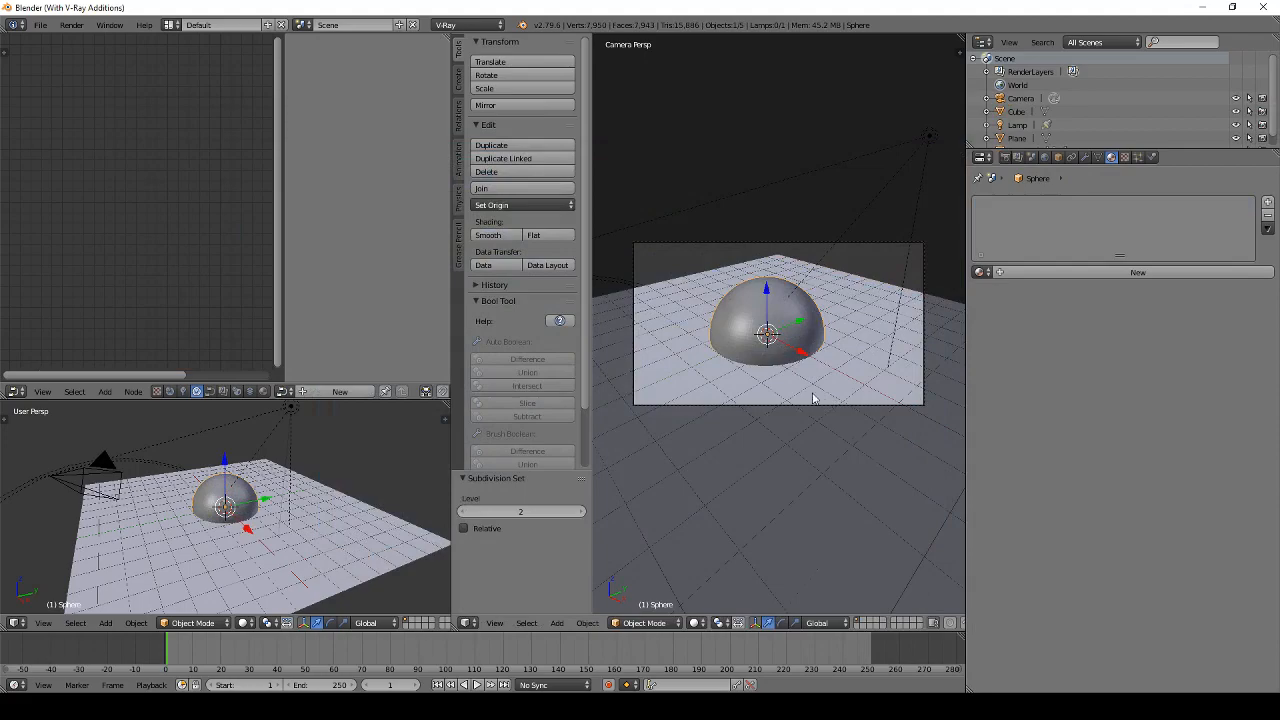
click(498, 236)
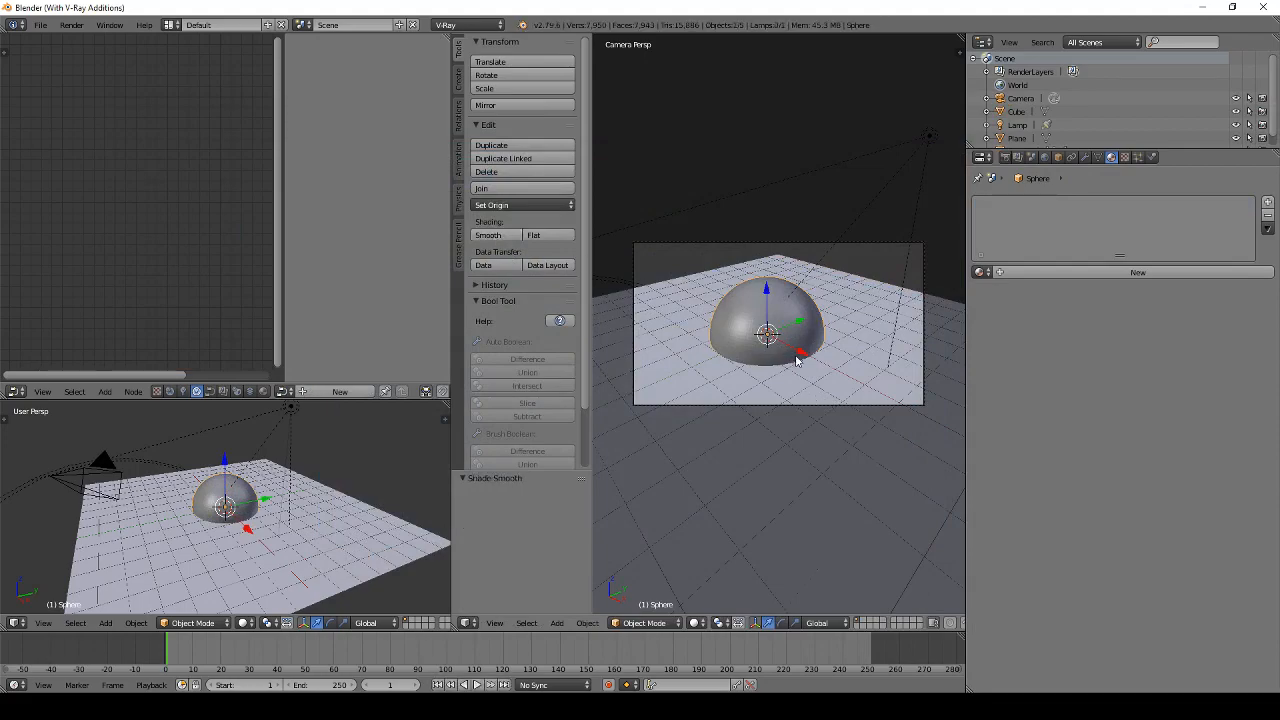
key(F12)
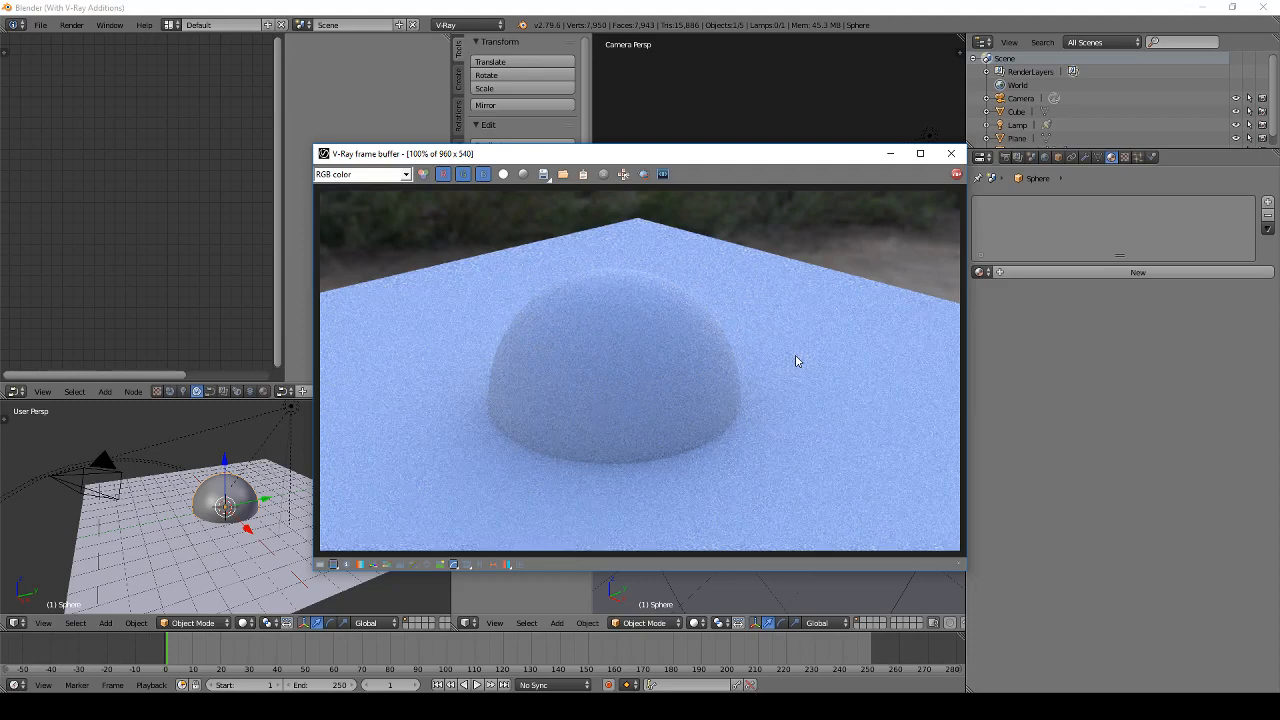
click(951, 153)
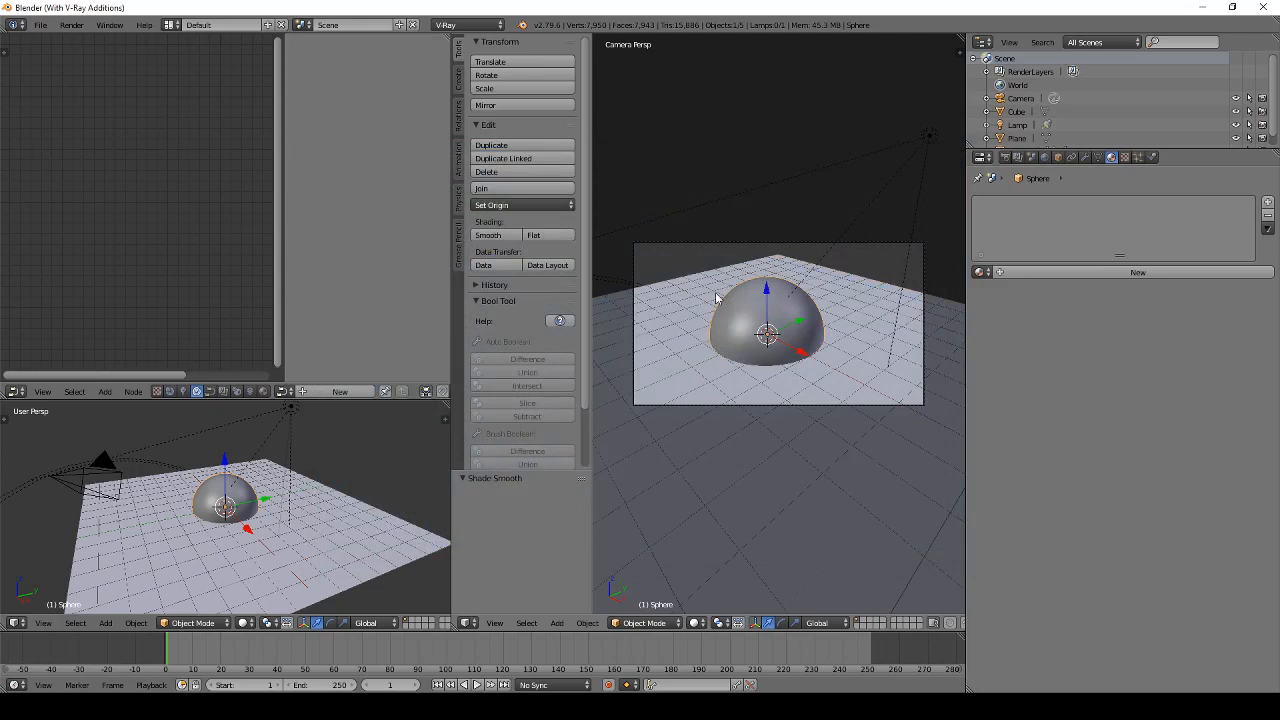
Step: Move the sphere about 4.27 units along the Y axis so it stands beside the cube
key(g)
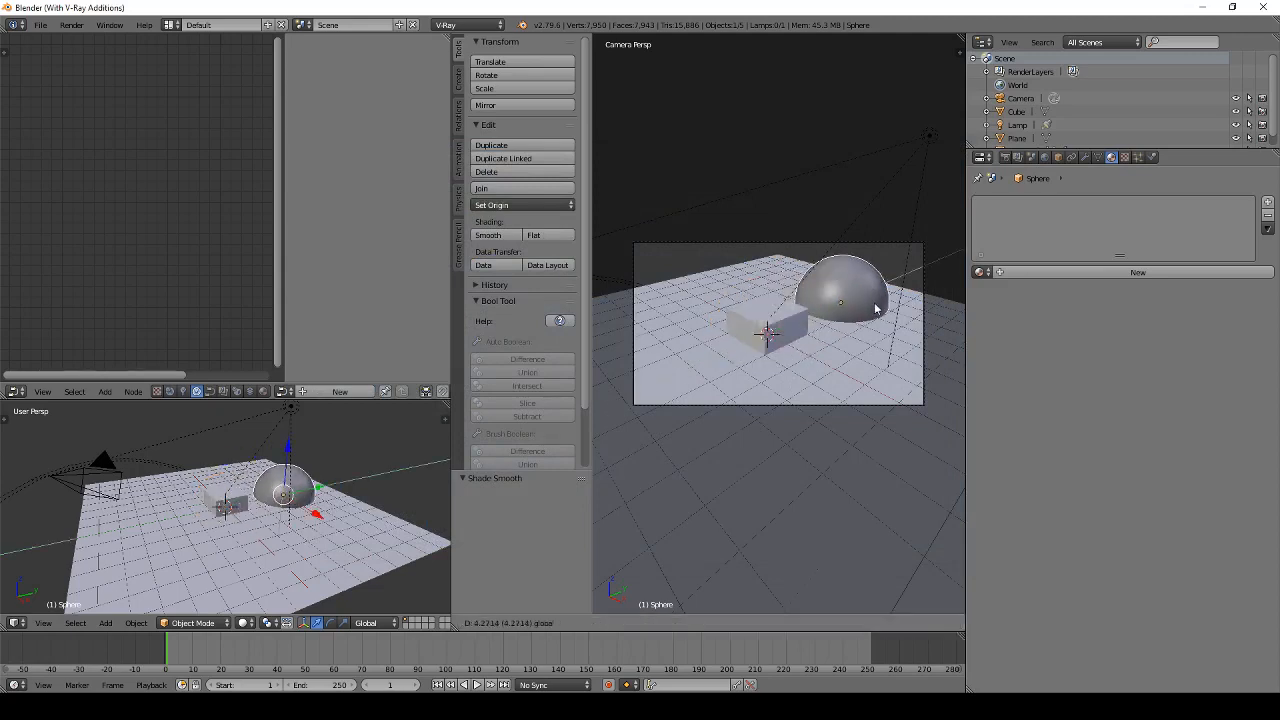
click(875, 310)
Step: Set the cube material's Reflect Glossiness to 0, test-render the scene, and open the value for editing again
right_click(792, 328)
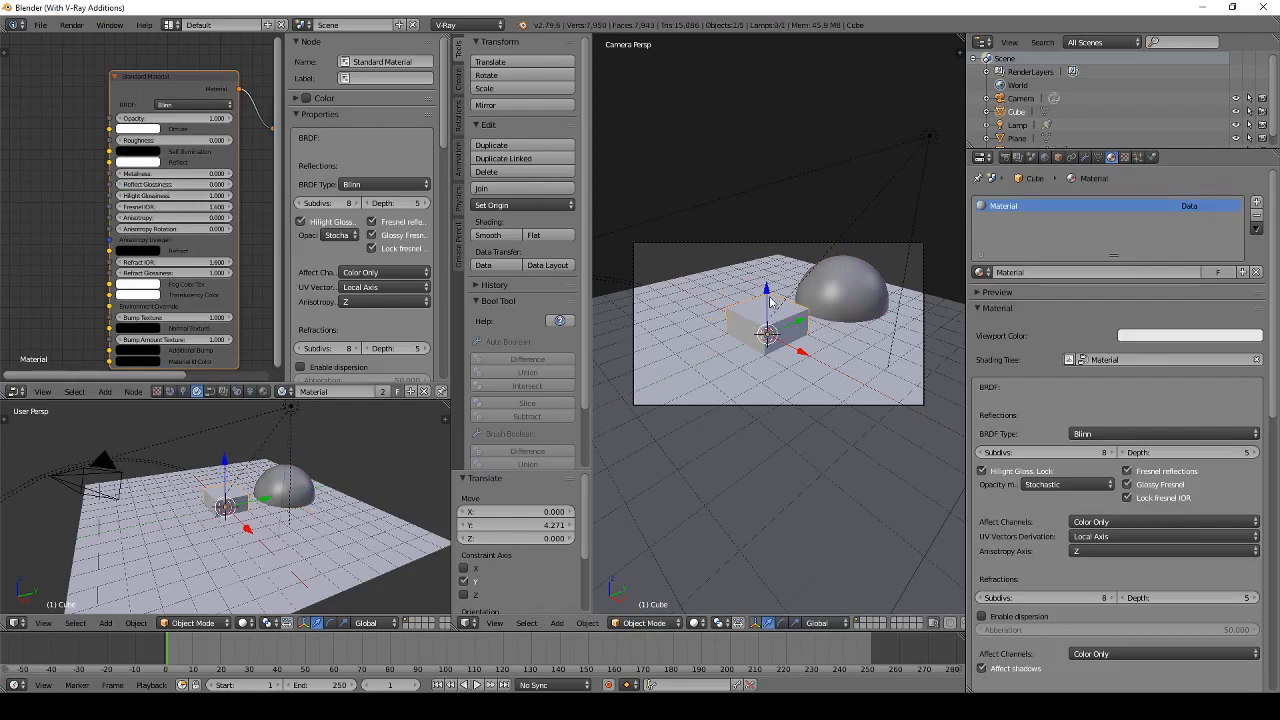
key(F12)
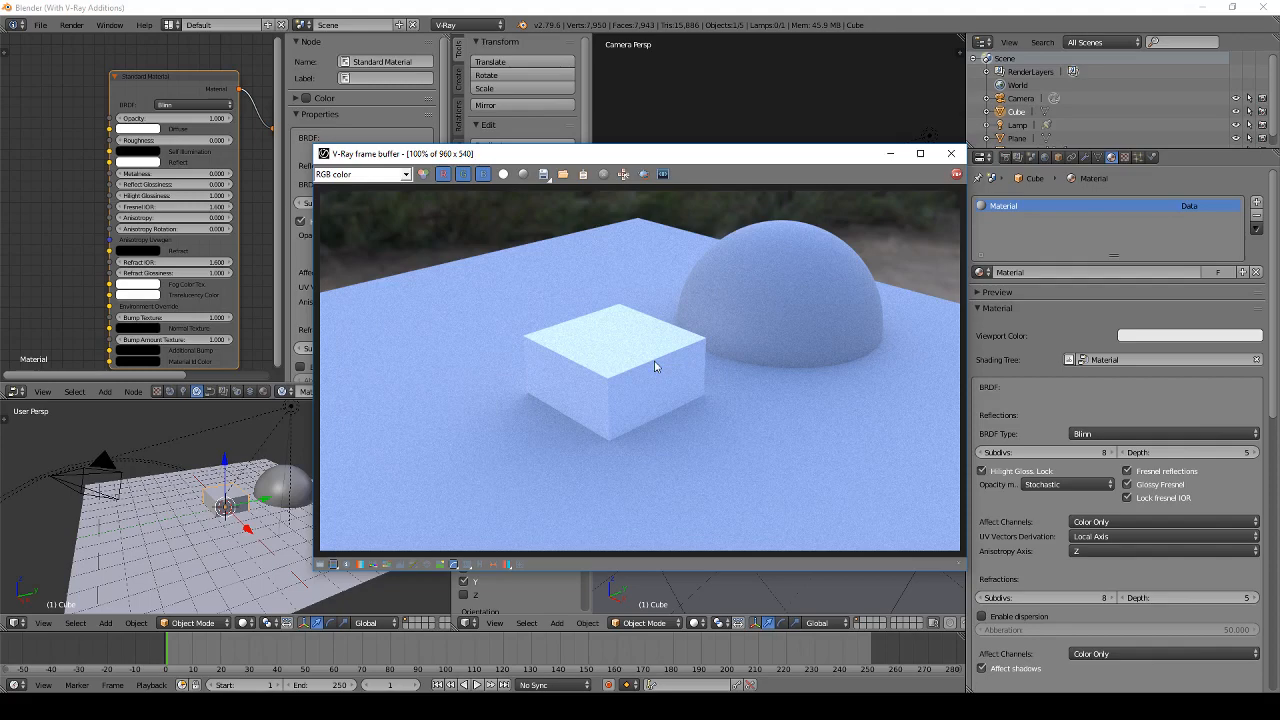
click(951, 153)
click(185, 184)
text(0.)
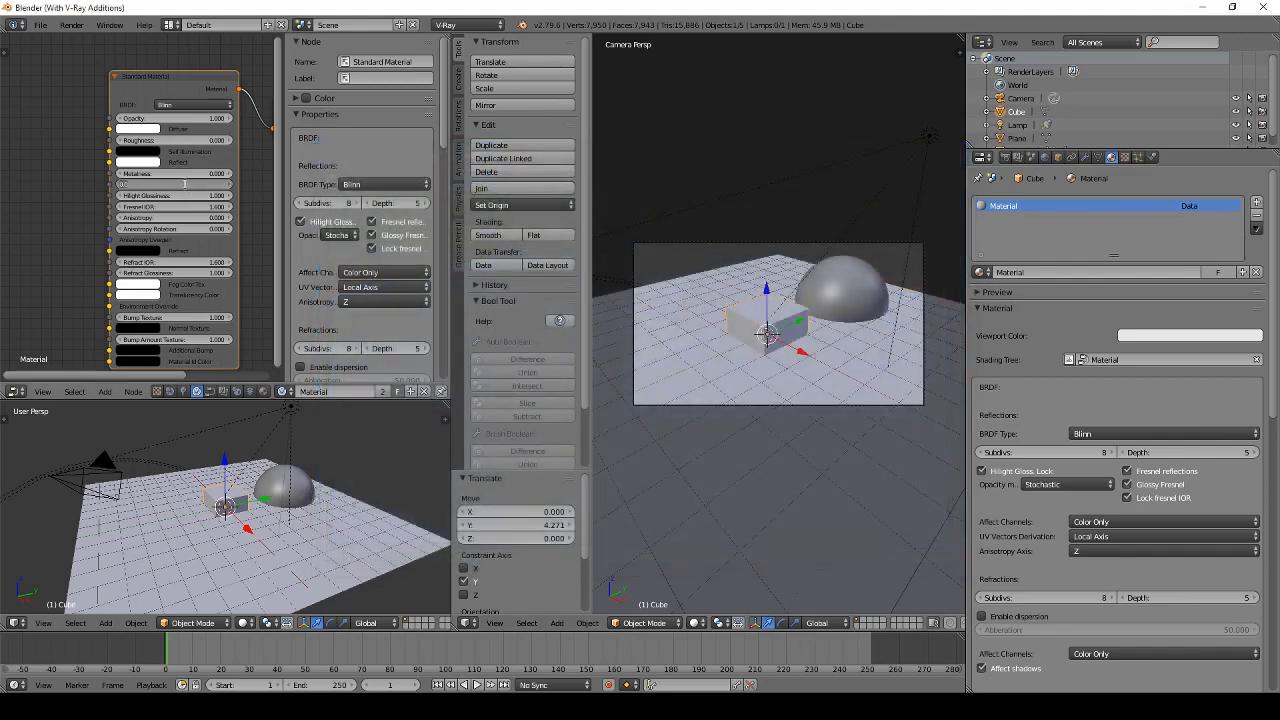
Step: Give the sphere a new material and test-render the scene with its default settings
right_click(819, 291)
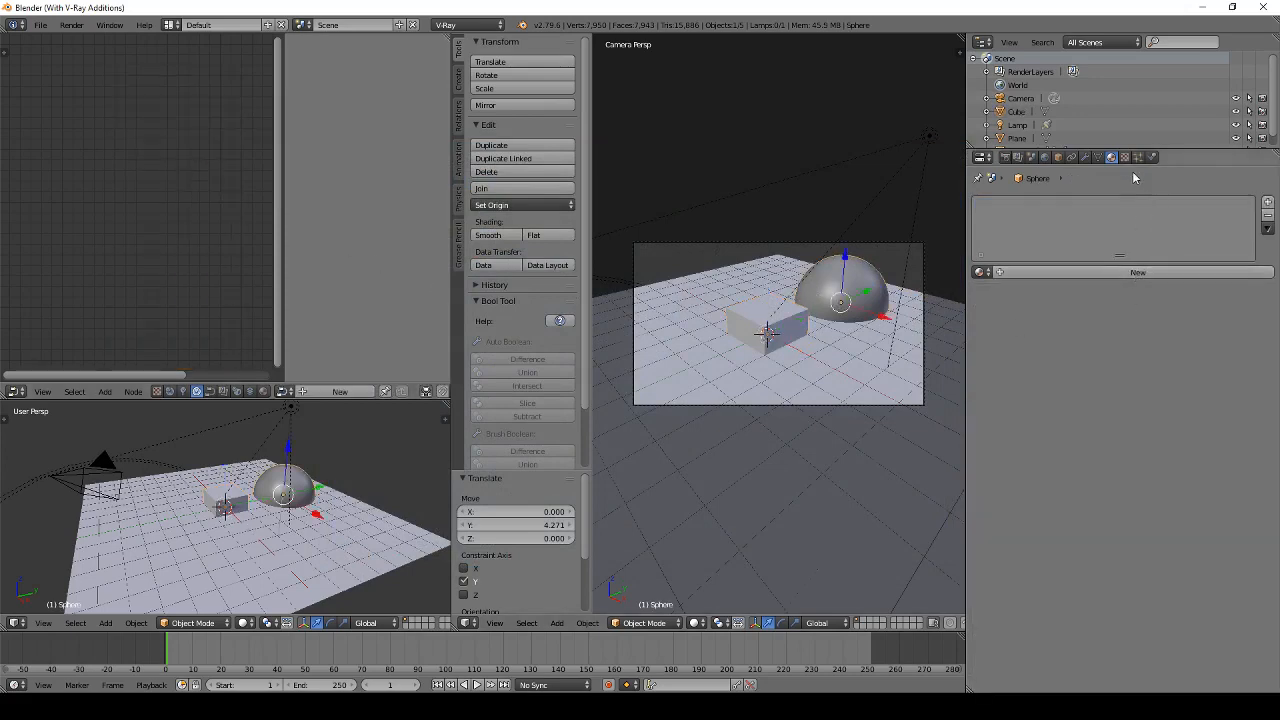
click(1108, 273)
scroll(212, 188, up, 3)
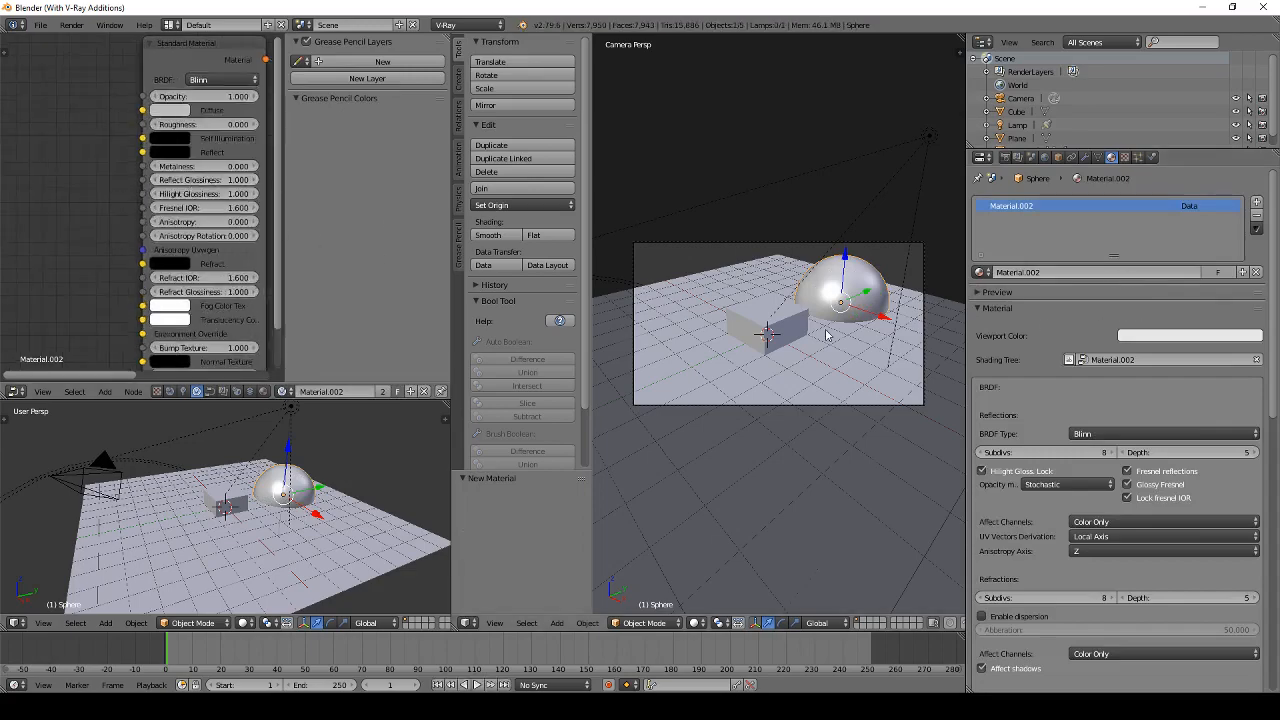
key(F12)
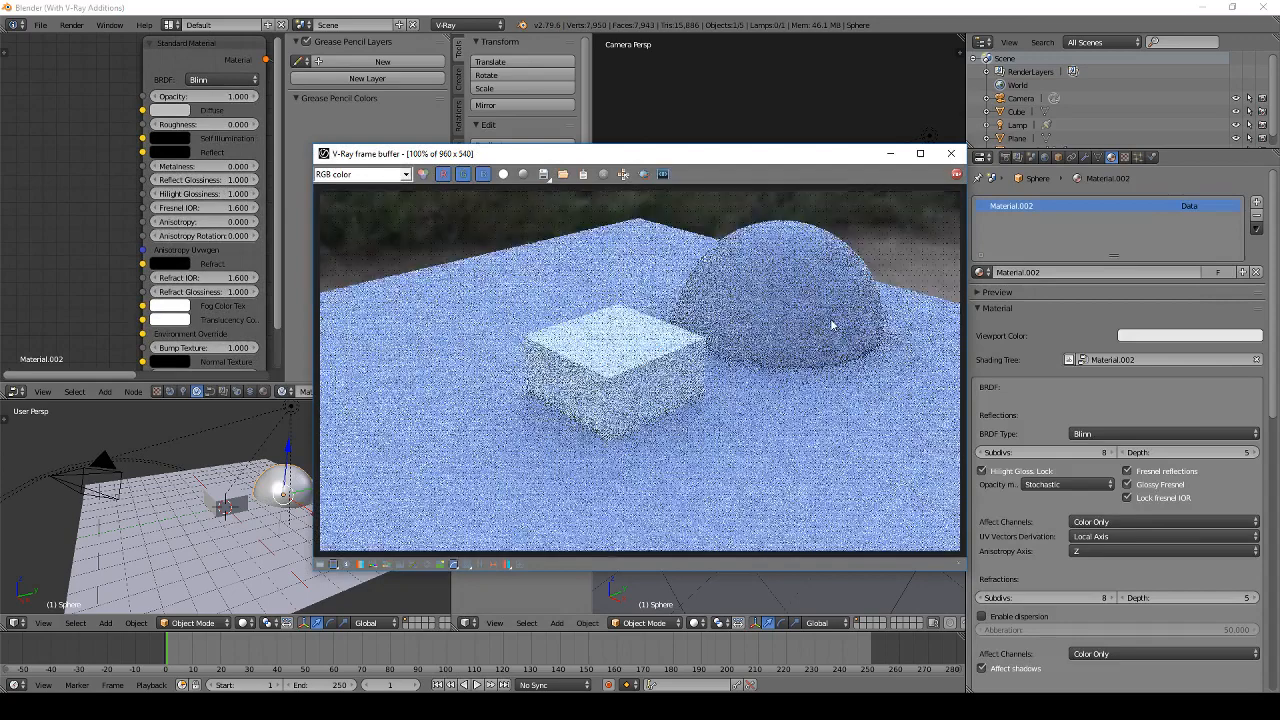
click(950, 153)
Step: Set the Reflect Glossiness of the sphere's Standard Material node to 0 and test-render the result
click(216, 179)
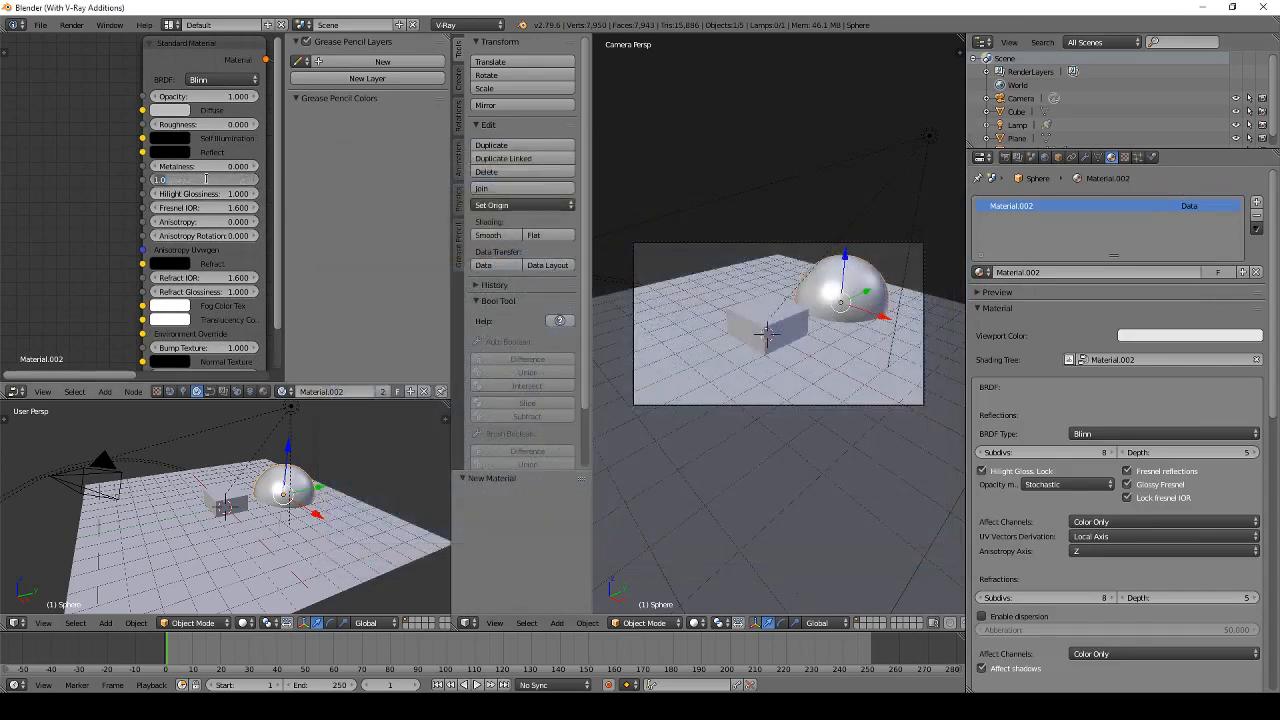
text(0)
key(Return)
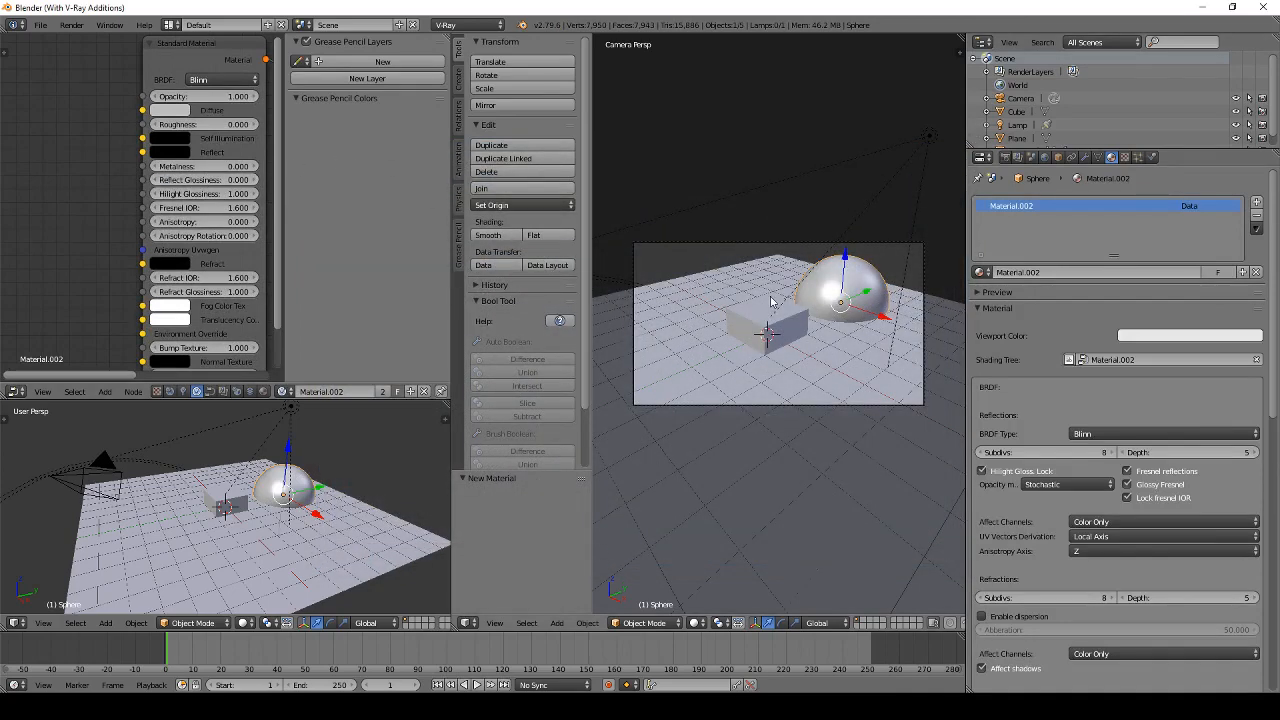
key(F12)
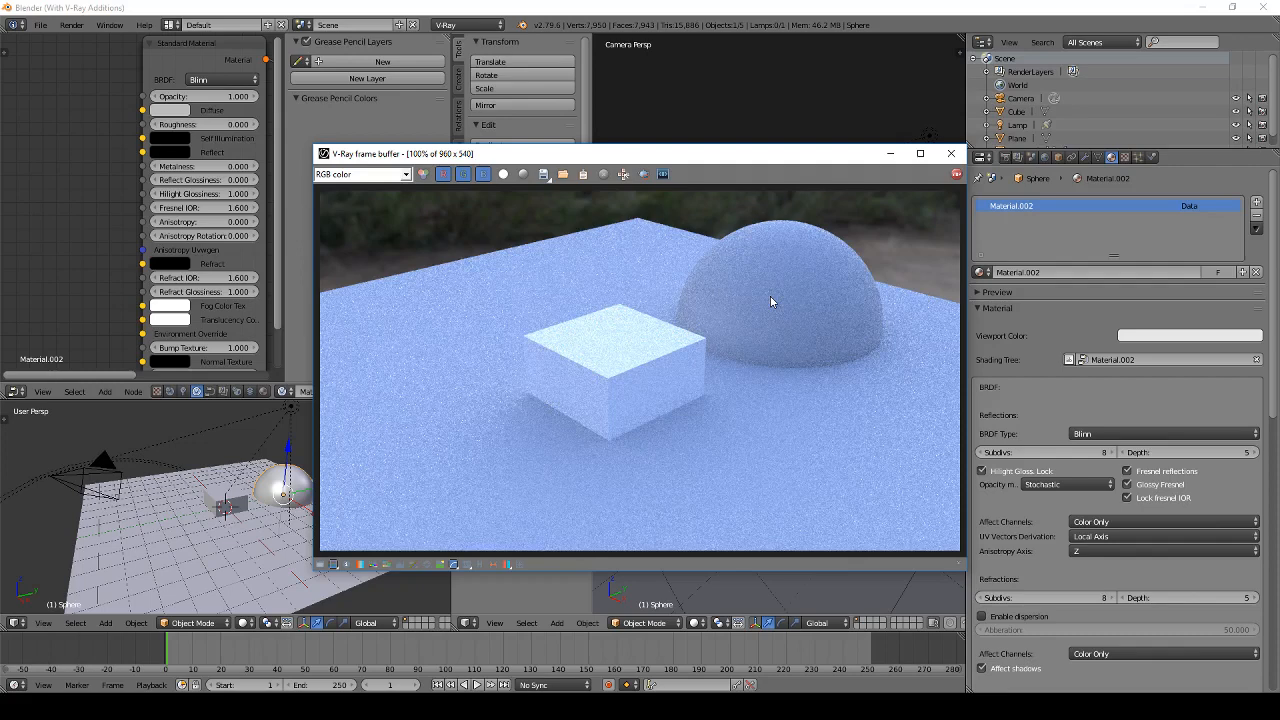
click(951, 153)
Step: Change the Reflect color of the sphere's material to white and run a short test render
click(186, 151)
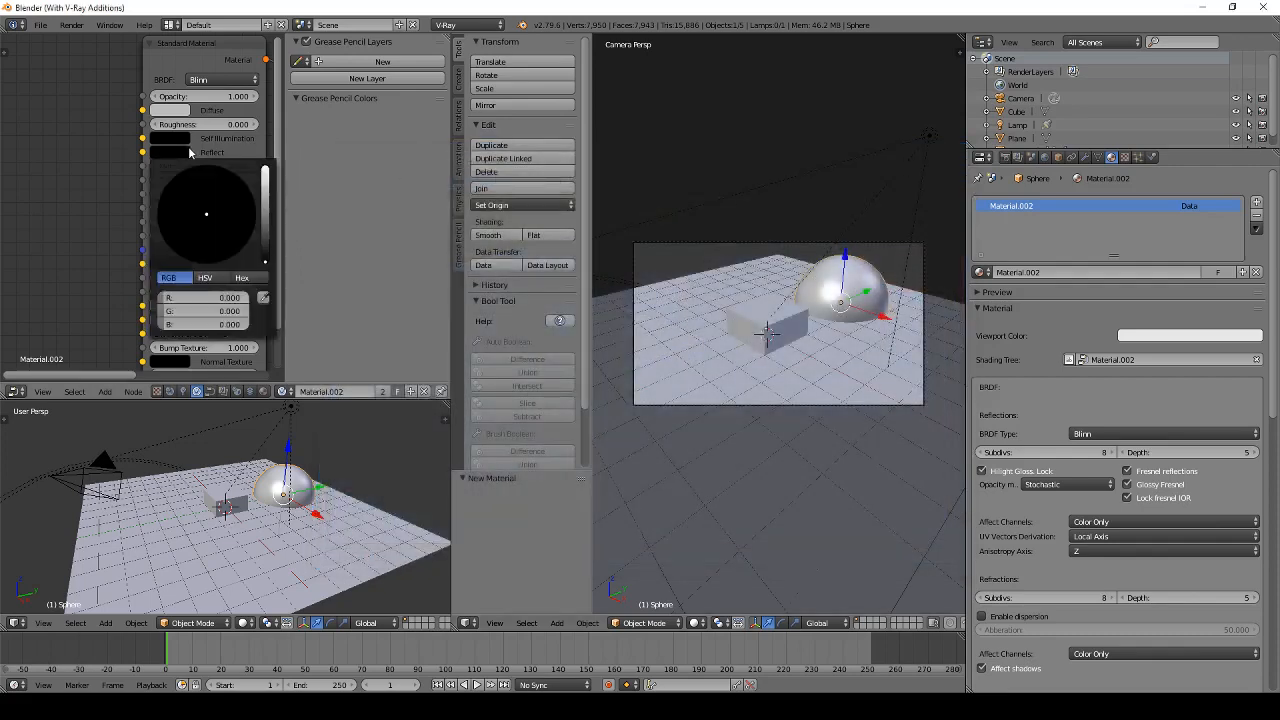
drag(265, 262, 265, 170)
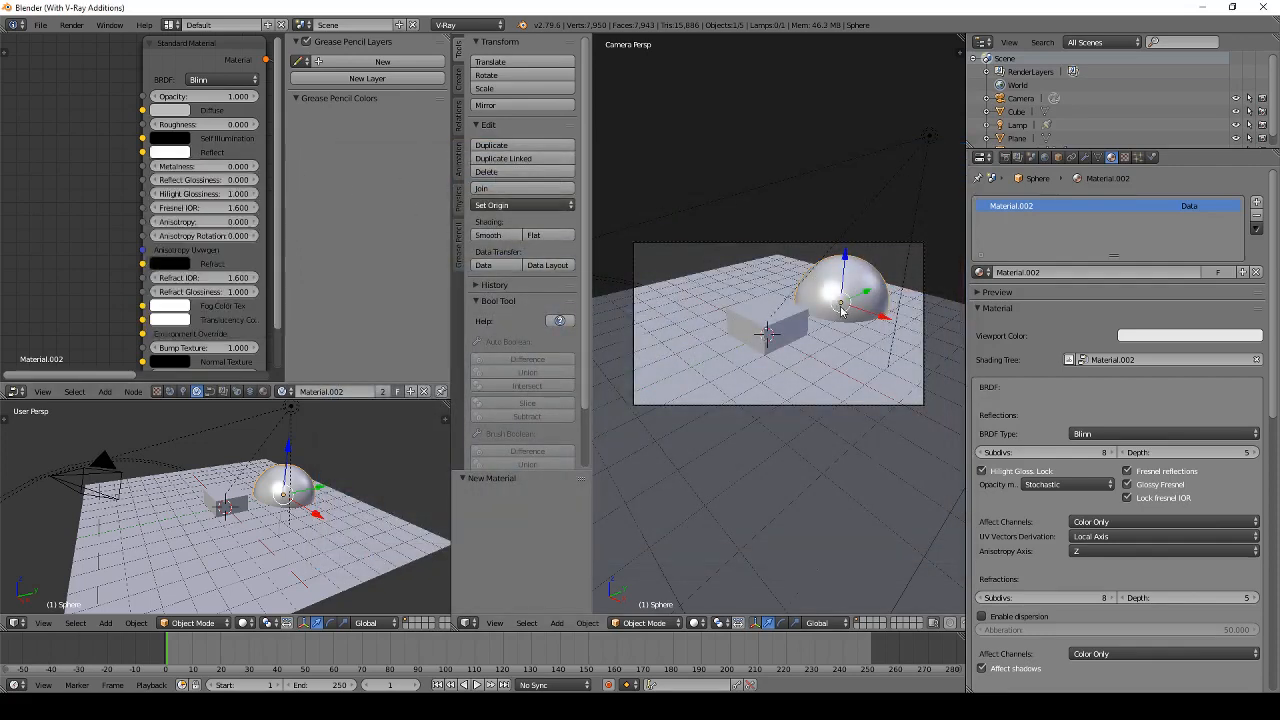
key(F12)
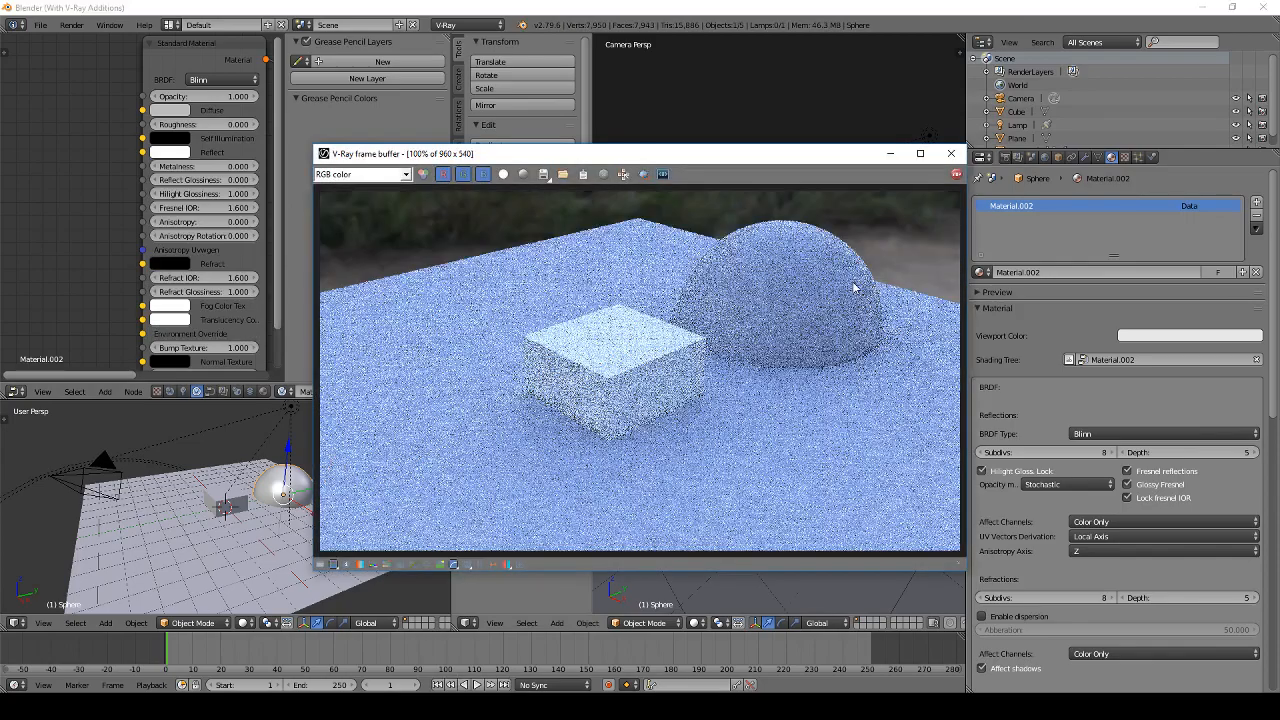
click(951, 153)
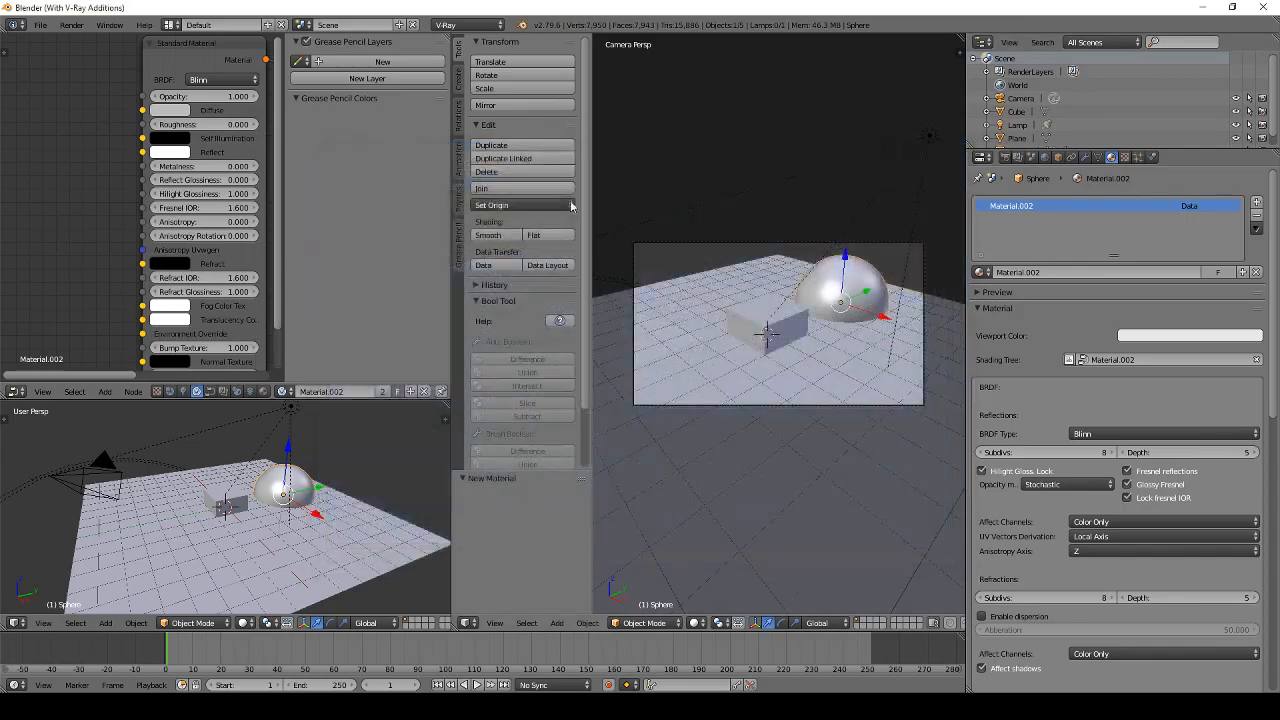
Step: Set the sphere material's Reflect Glossiness to 1 and test-render the scene with the white Reflect color
click(208, 181)
text(1)
key(Return)
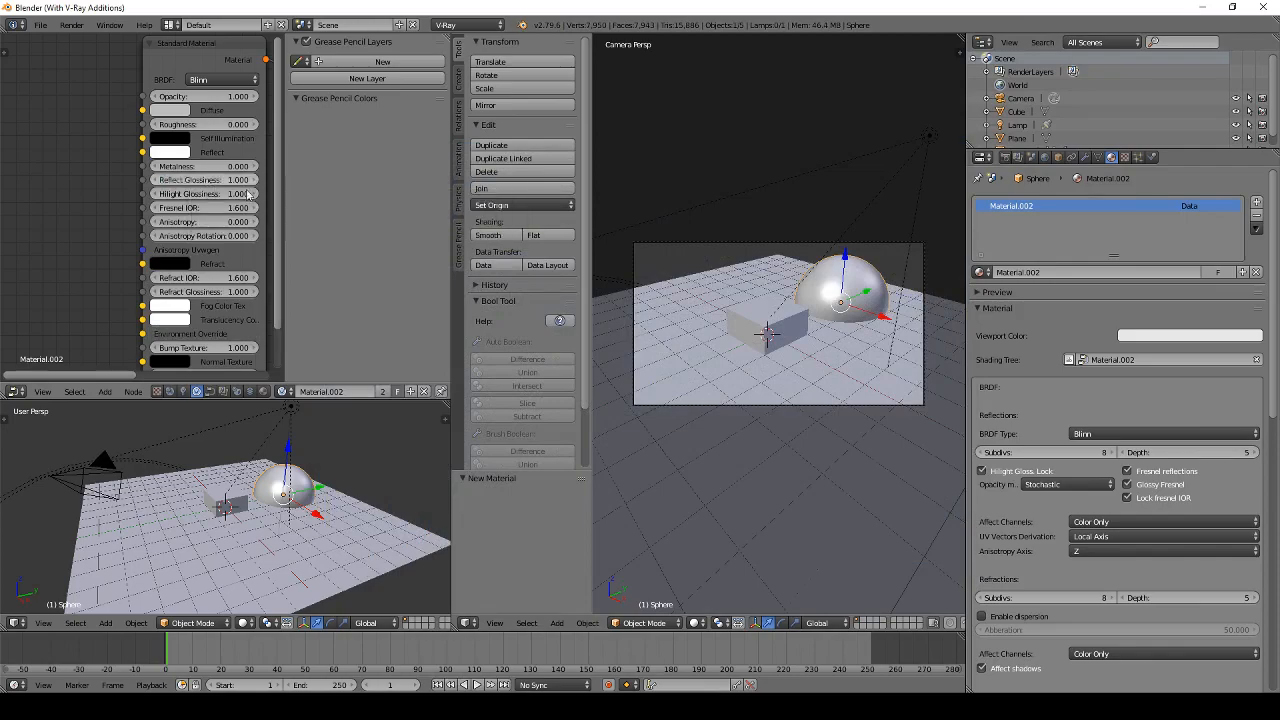
key(F12)
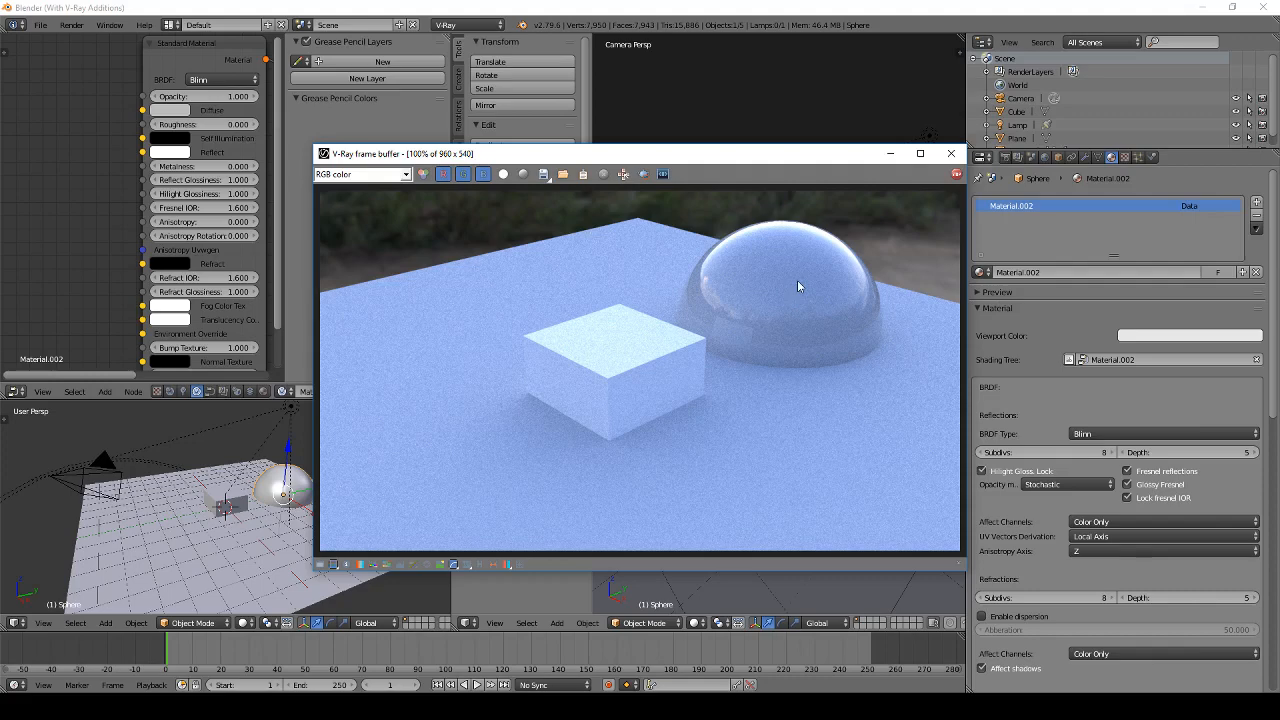
click(951, 153)
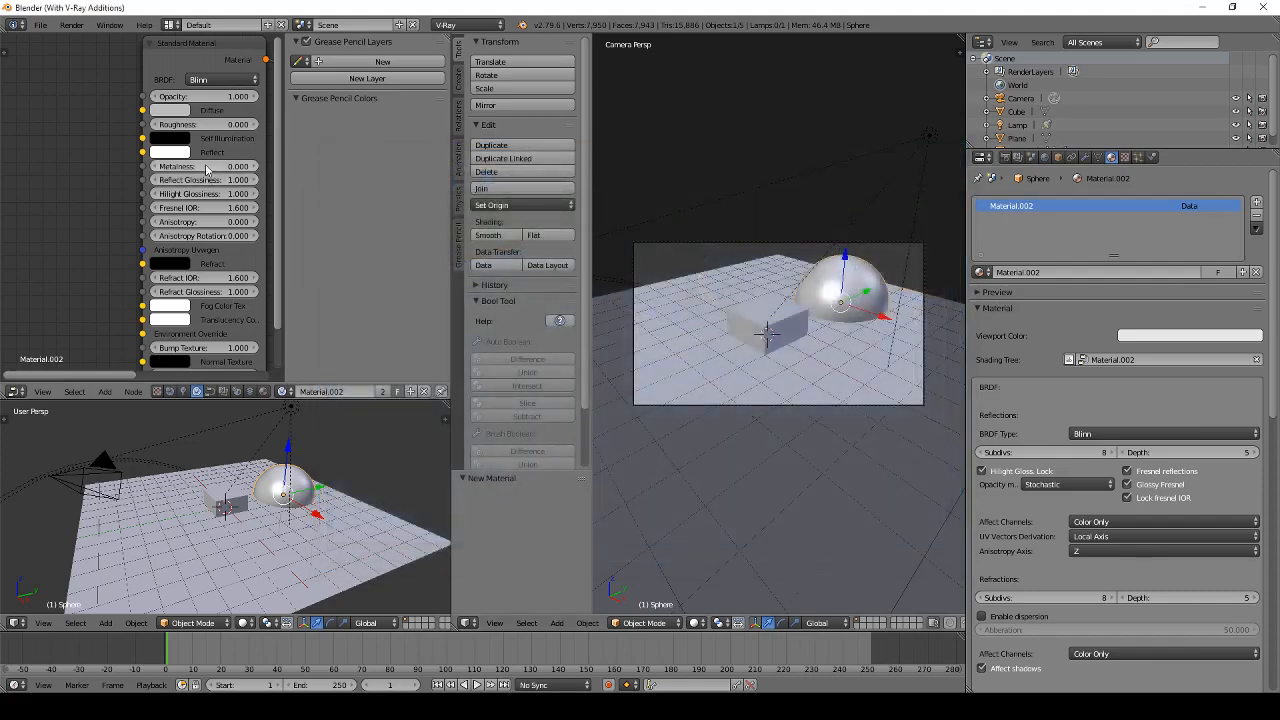
Step: Set the sphere material's Reflect Glossiness back to 0 and test-render again for comparison
click(200, 180)
key(Return)
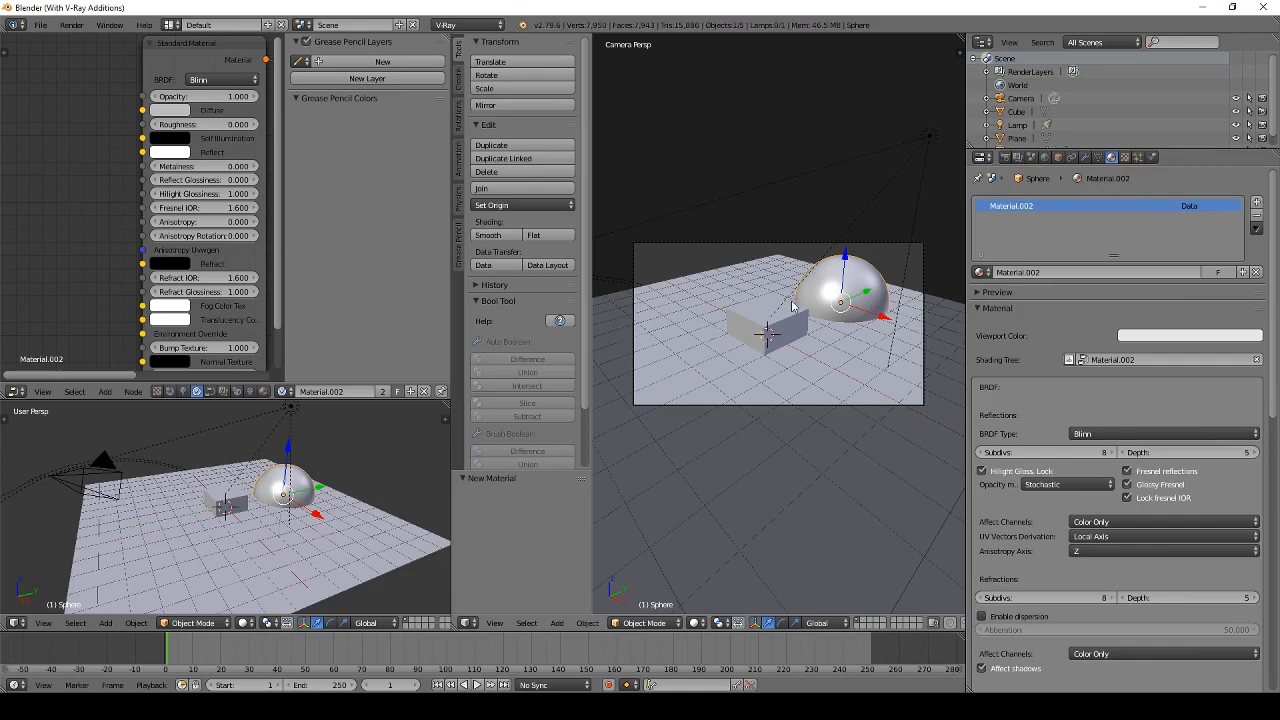
key(F12)
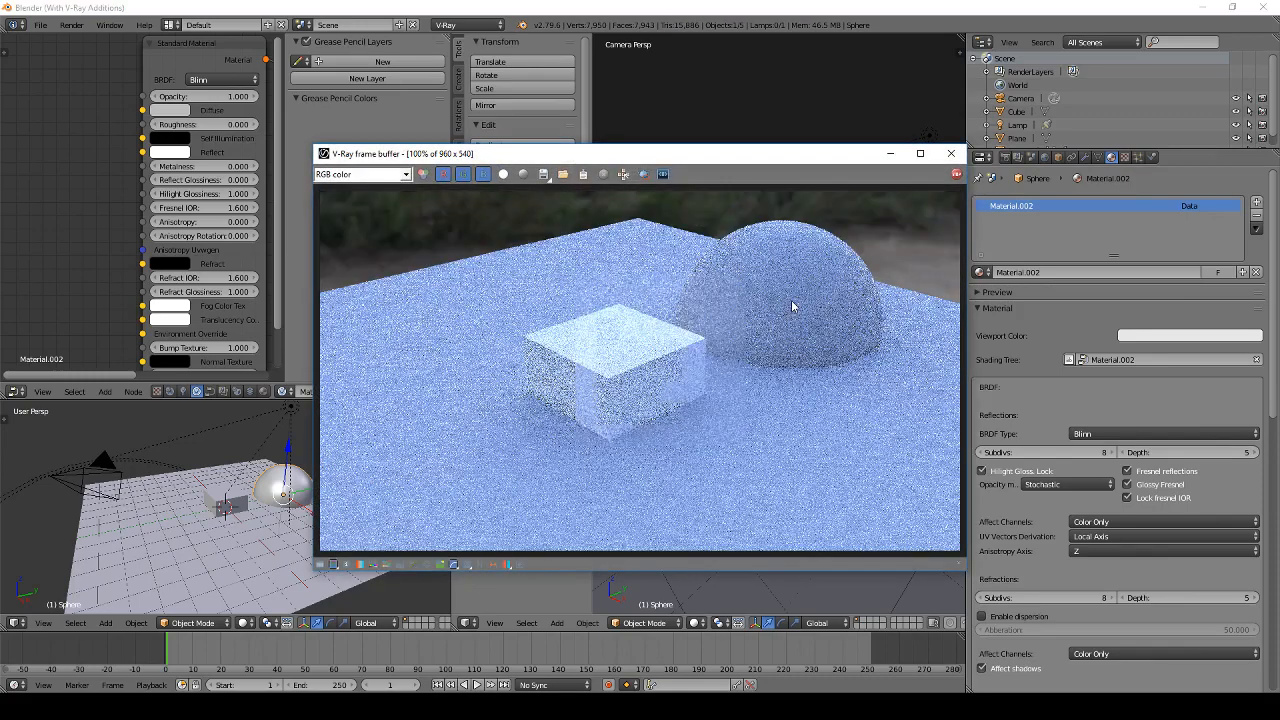
click(951, 153)
Step: Set the sphere material's Reflect Glossiness to 0.52, test-render the scene, and close the frame buffer
double_click(198, 180)
text(0.0)
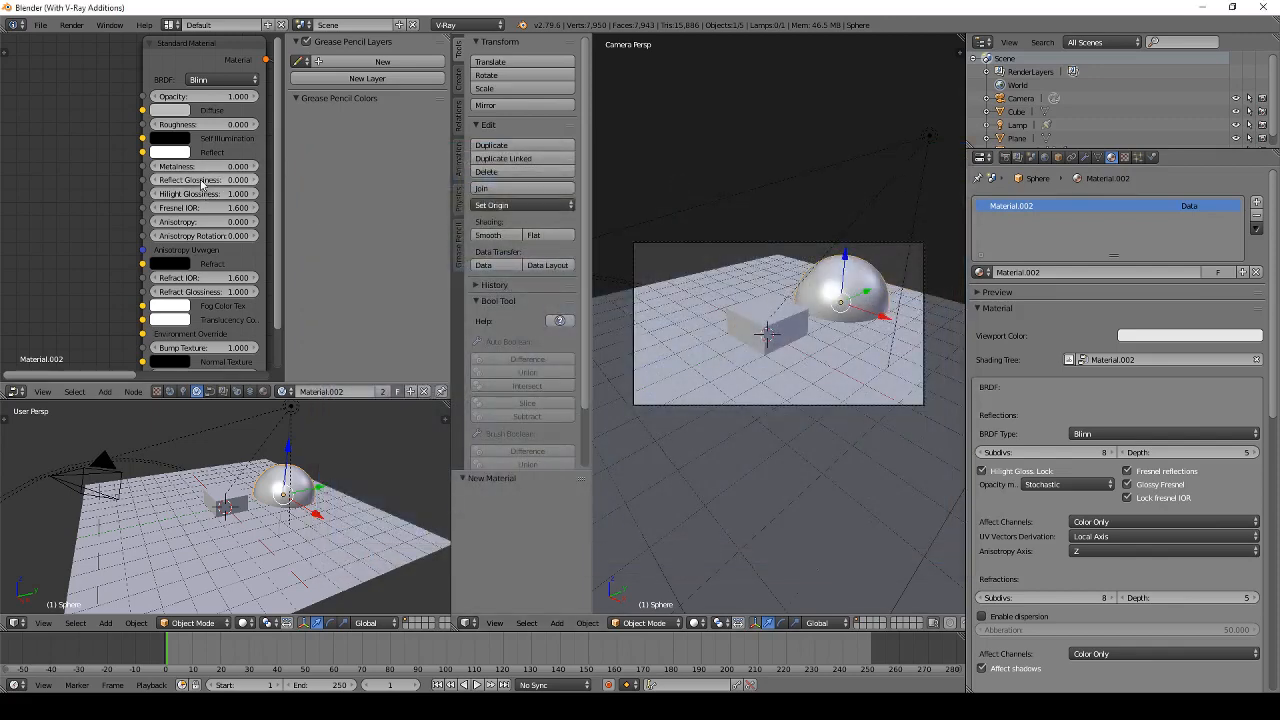
text(52)
key(Return)
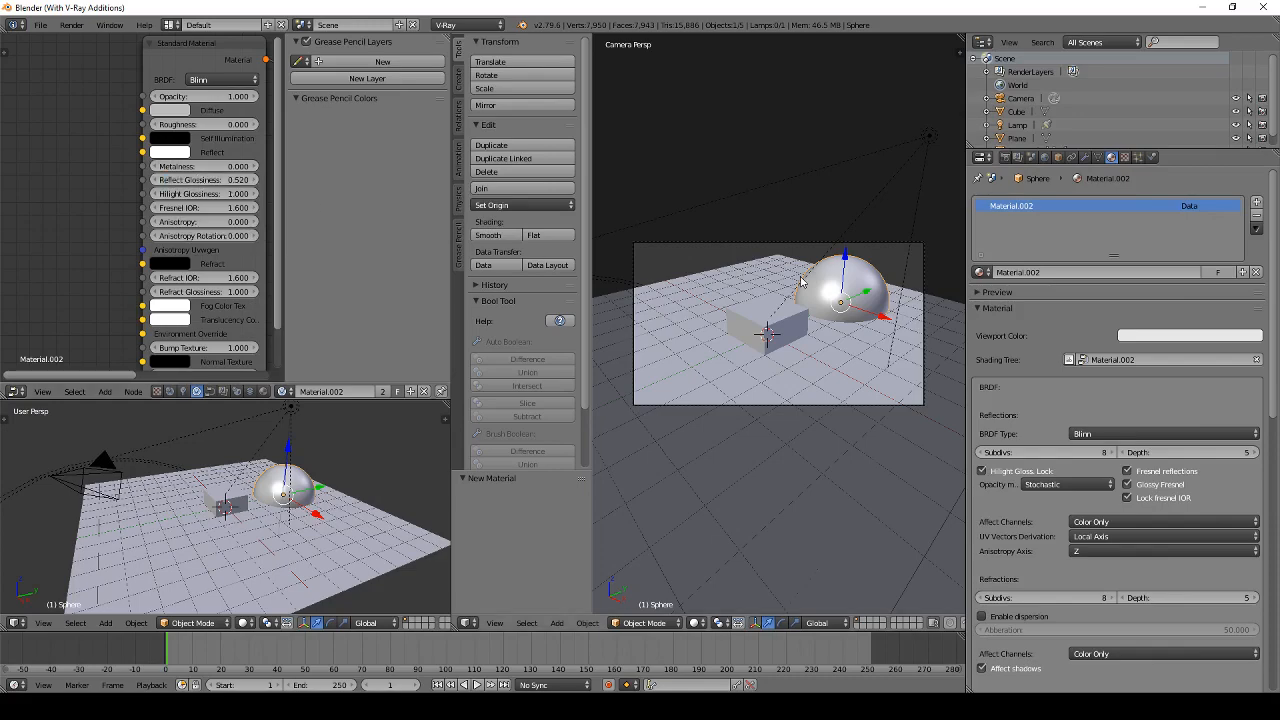
key(F12)
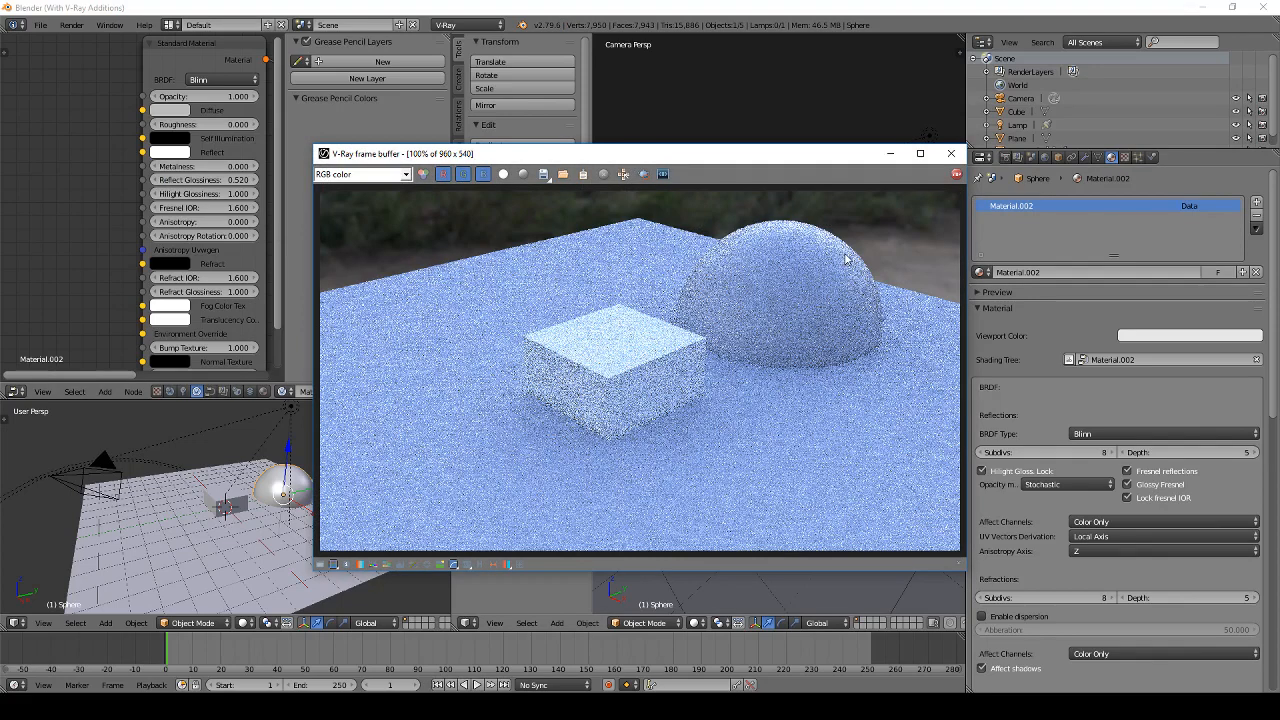
click(950, 153)
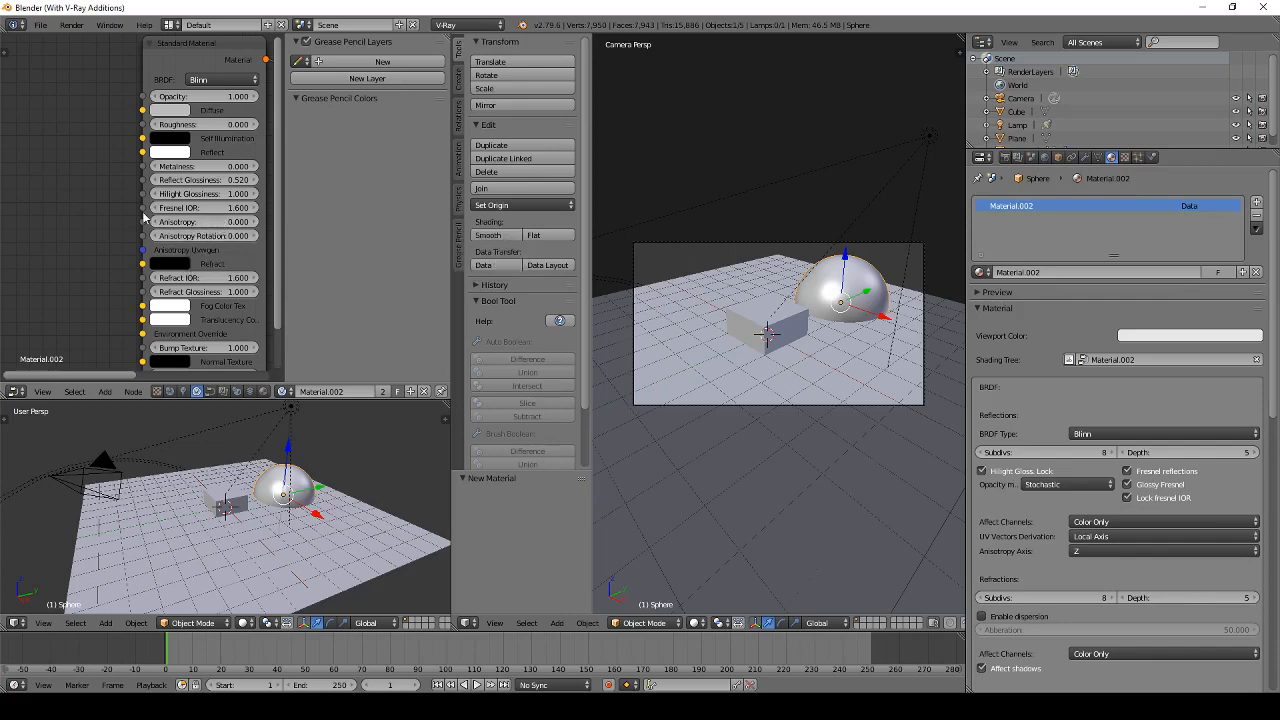
Step: Widen the sphere's Standard Material node so its setting labels are fully readable
drag(143, 214, 93, 214)
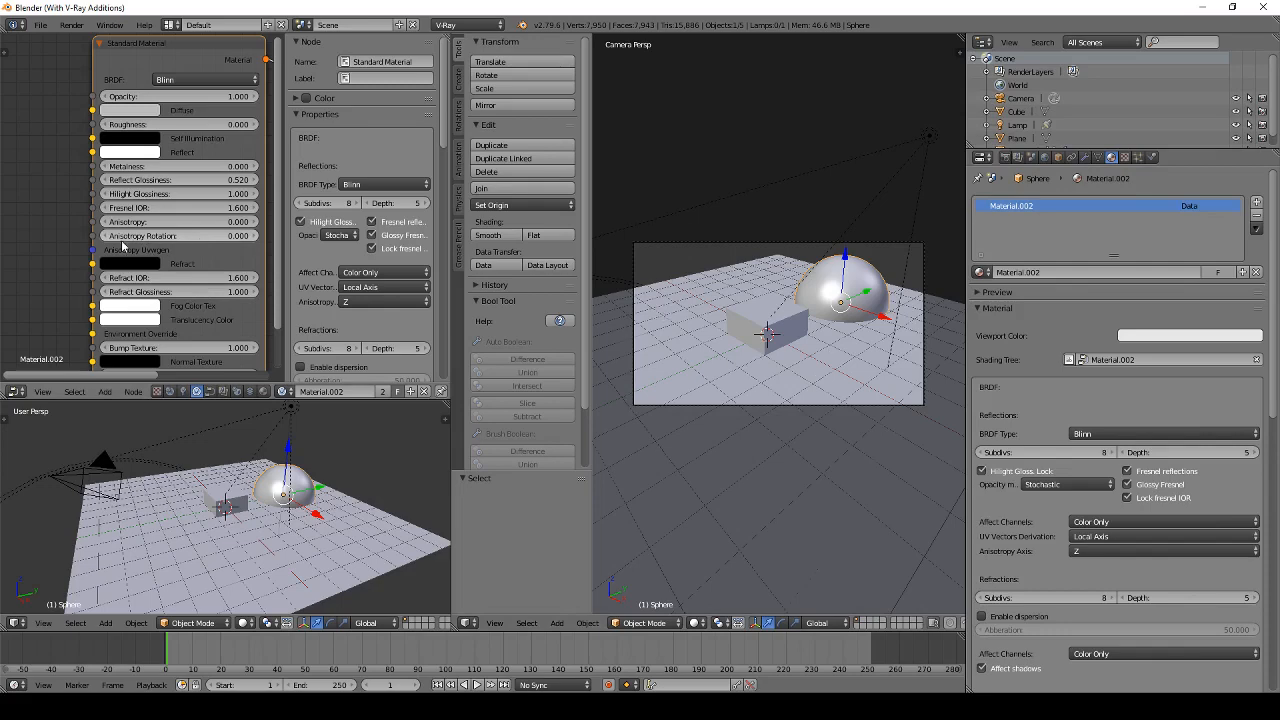
Step: Set the sphere material's Refract color to white, test-render the scene, and close the frame buffer
scroll(135, 196, up, 1)
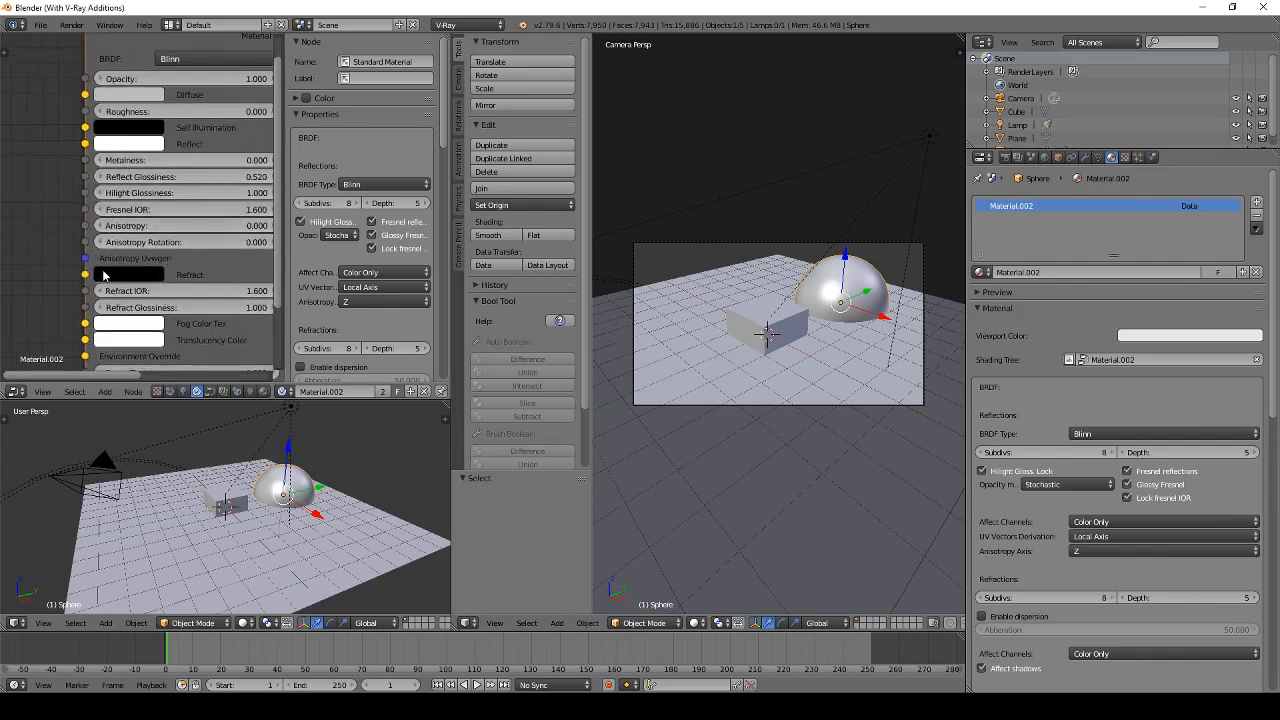
middle_drag(100, 271, 88, 251)
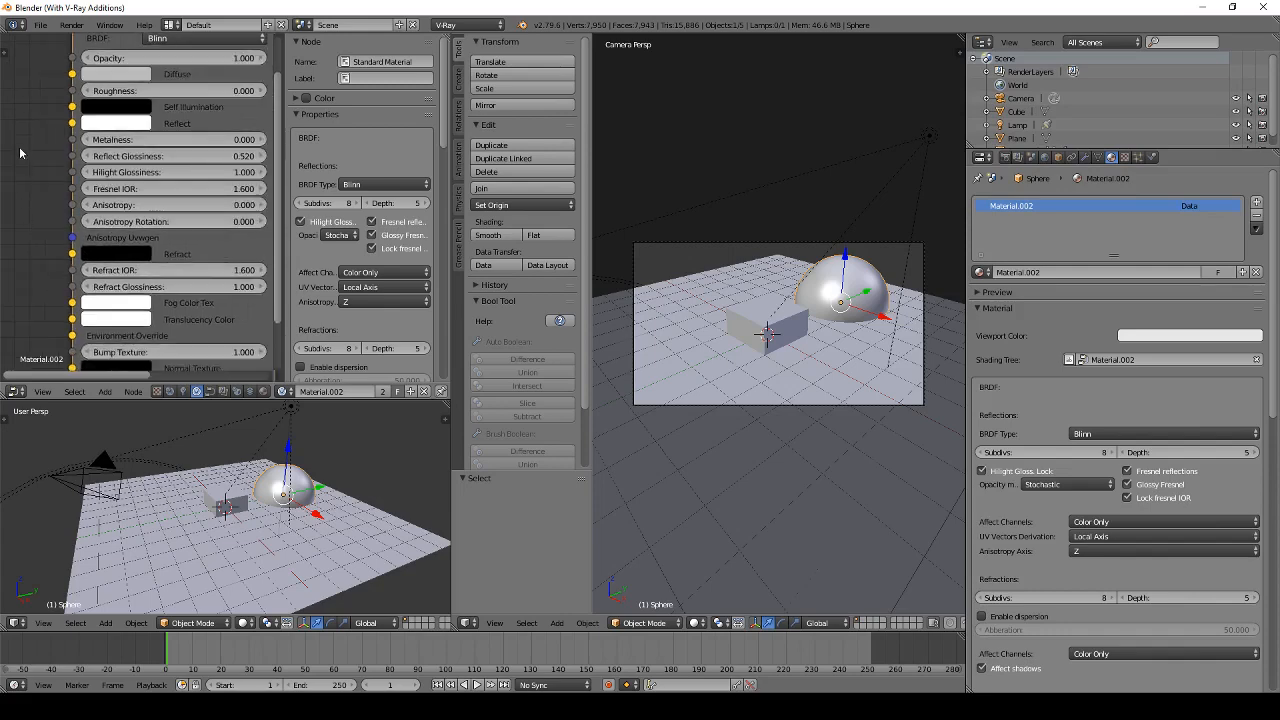
scroll(97, 250, down, 5)
scroll(132, 243, up, 5)
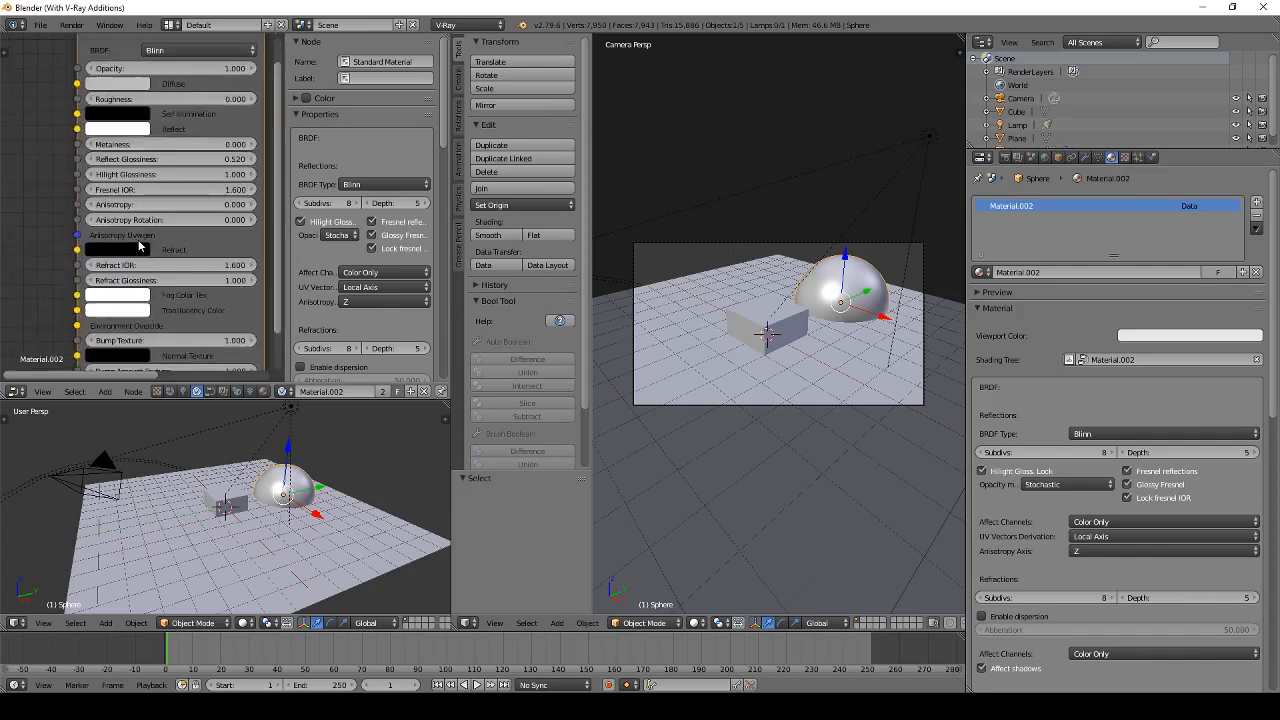
scroll(125, 248, down, 2)
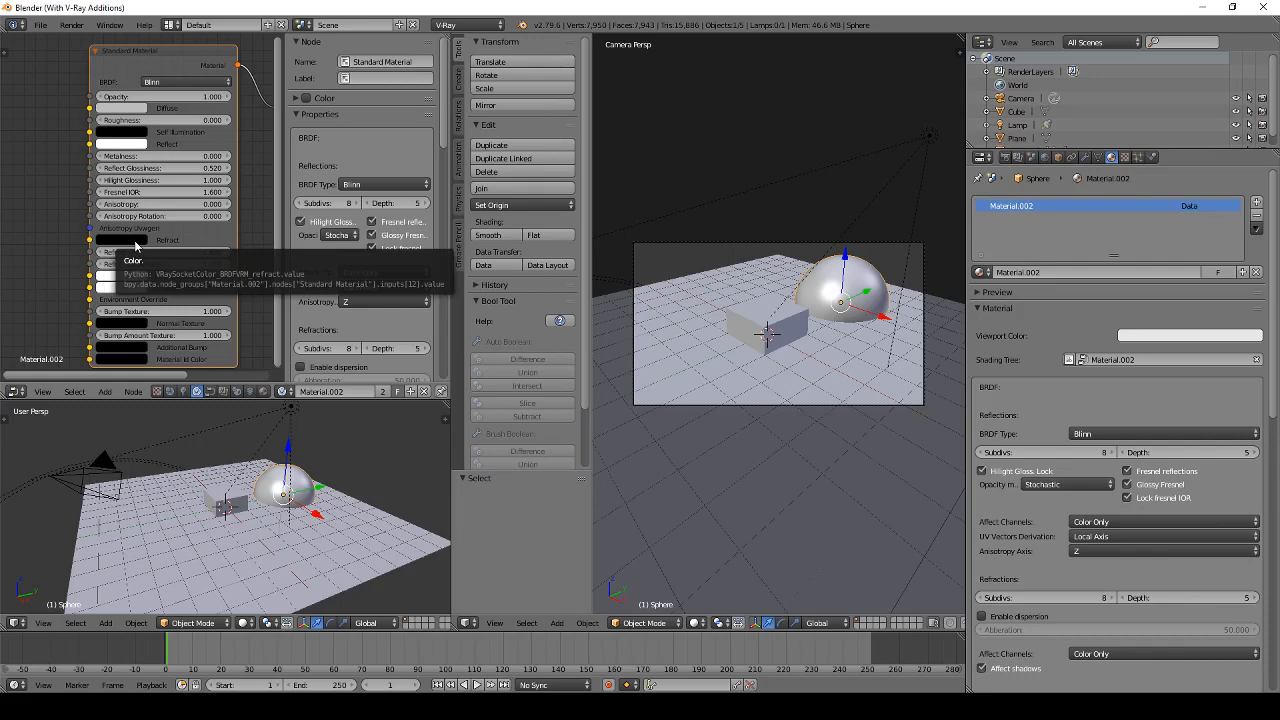
click(128, 240)
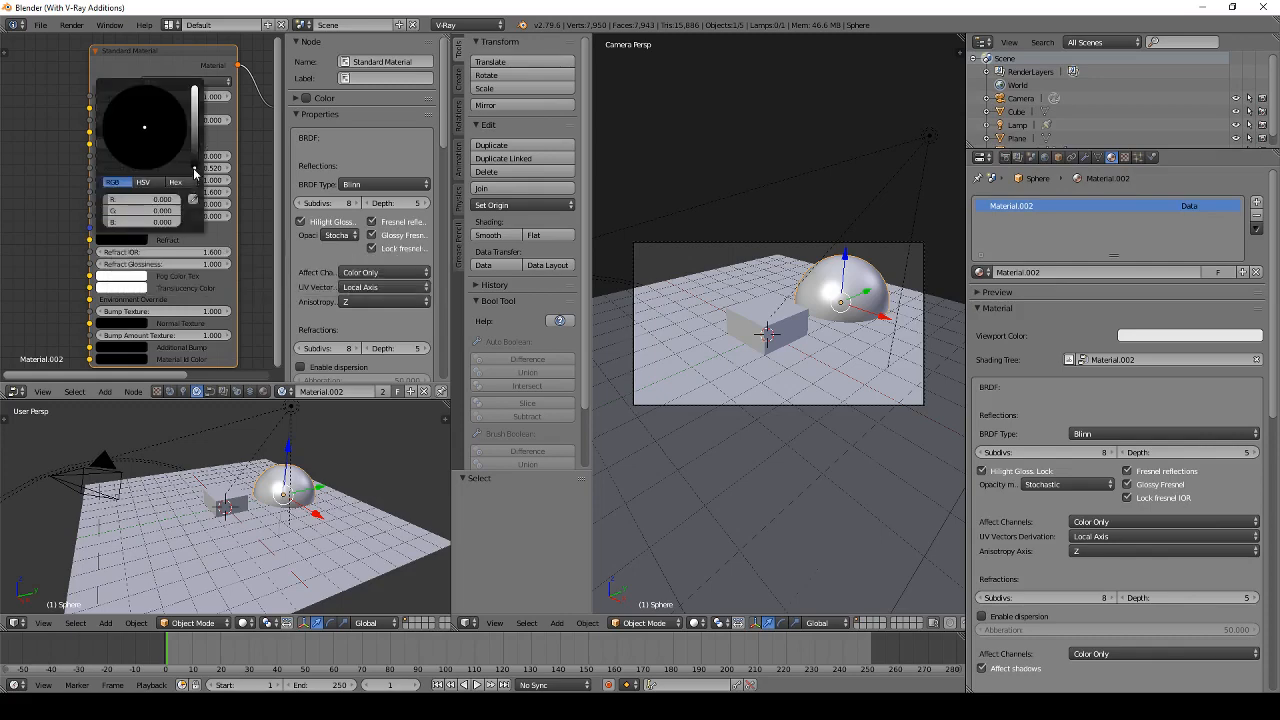
drag(195, 166, 195, 88)
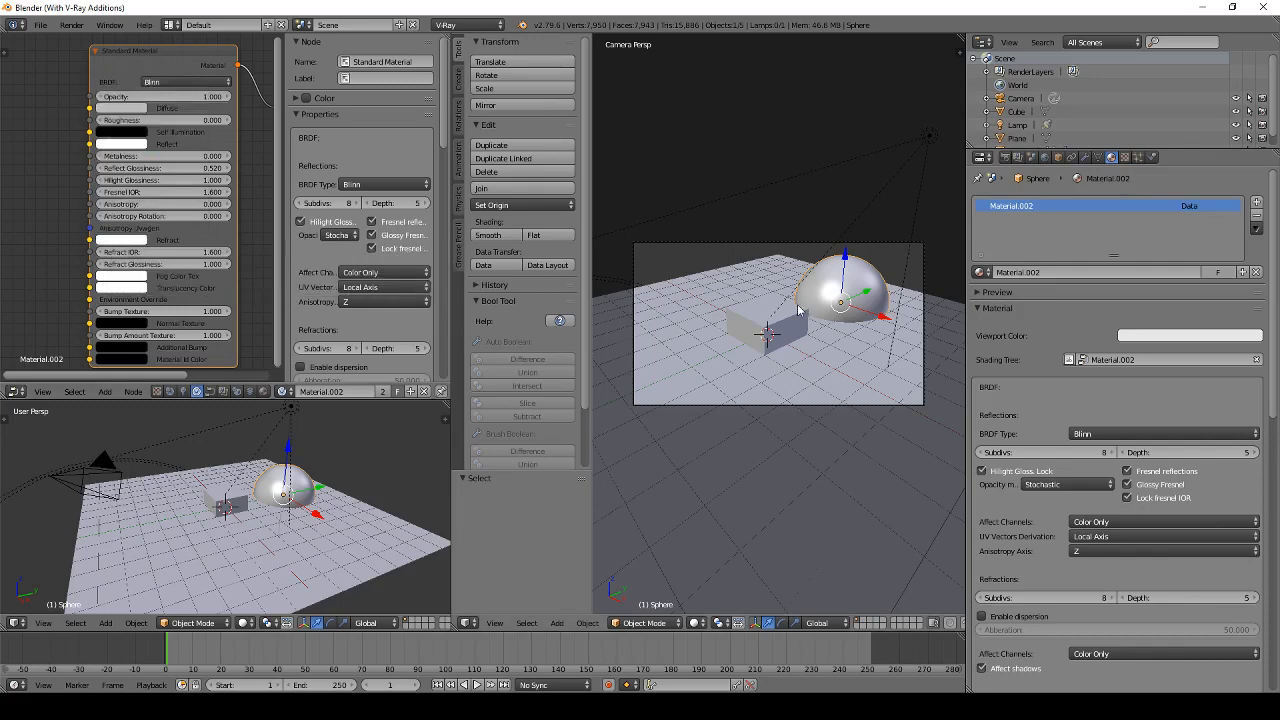
key(F12)
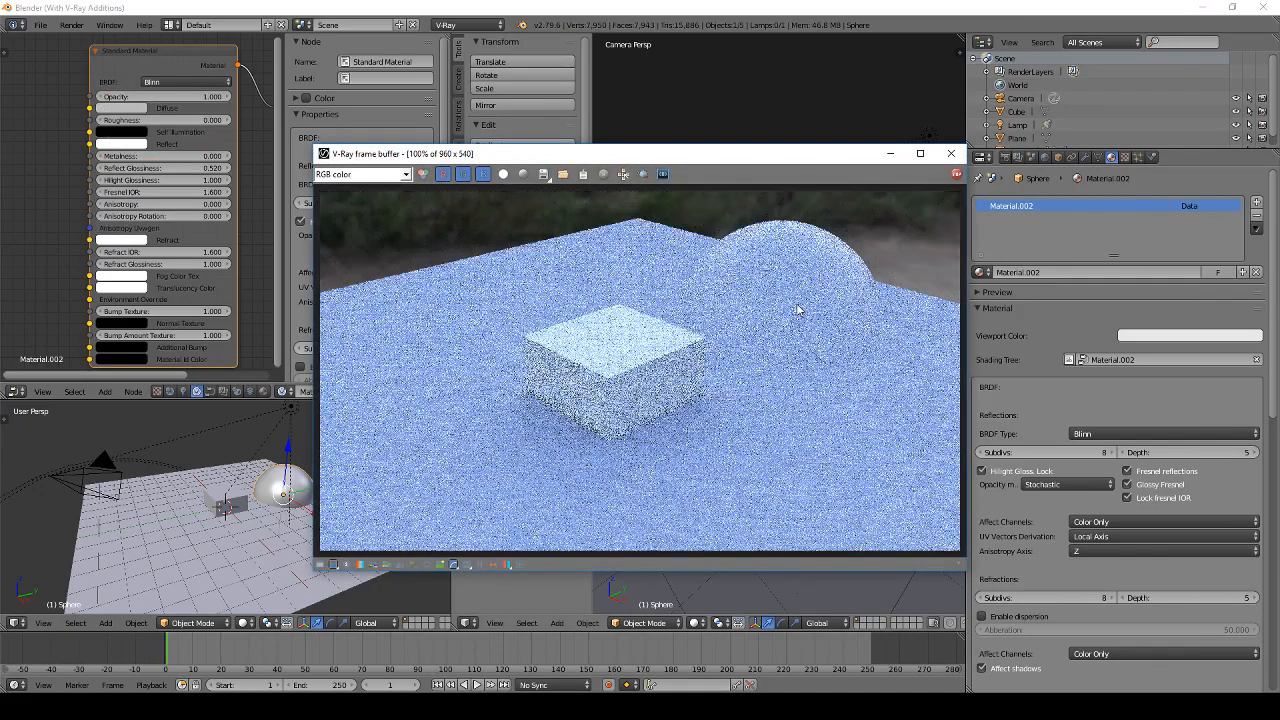
click(950, 153)
Step: Exclude the ground plane from rendering, reselect the sphere, and test-render the scene again
click(1017, 138)
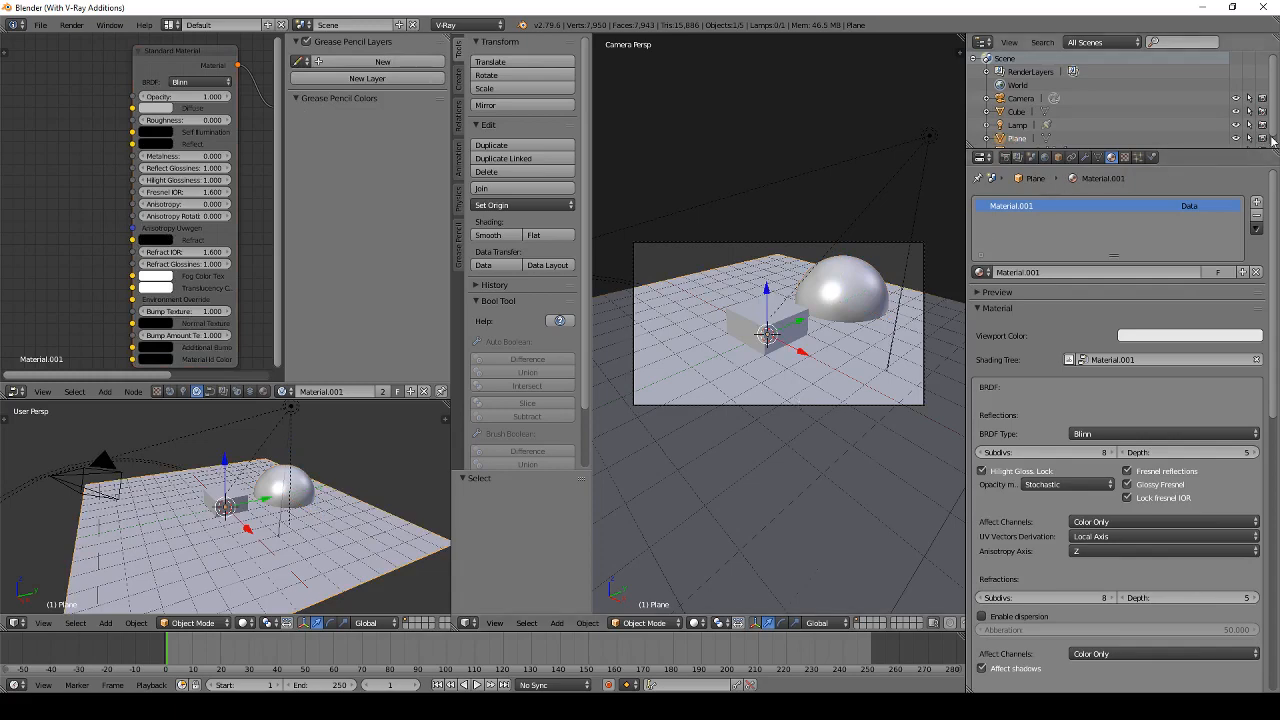
right_click(866, 282)
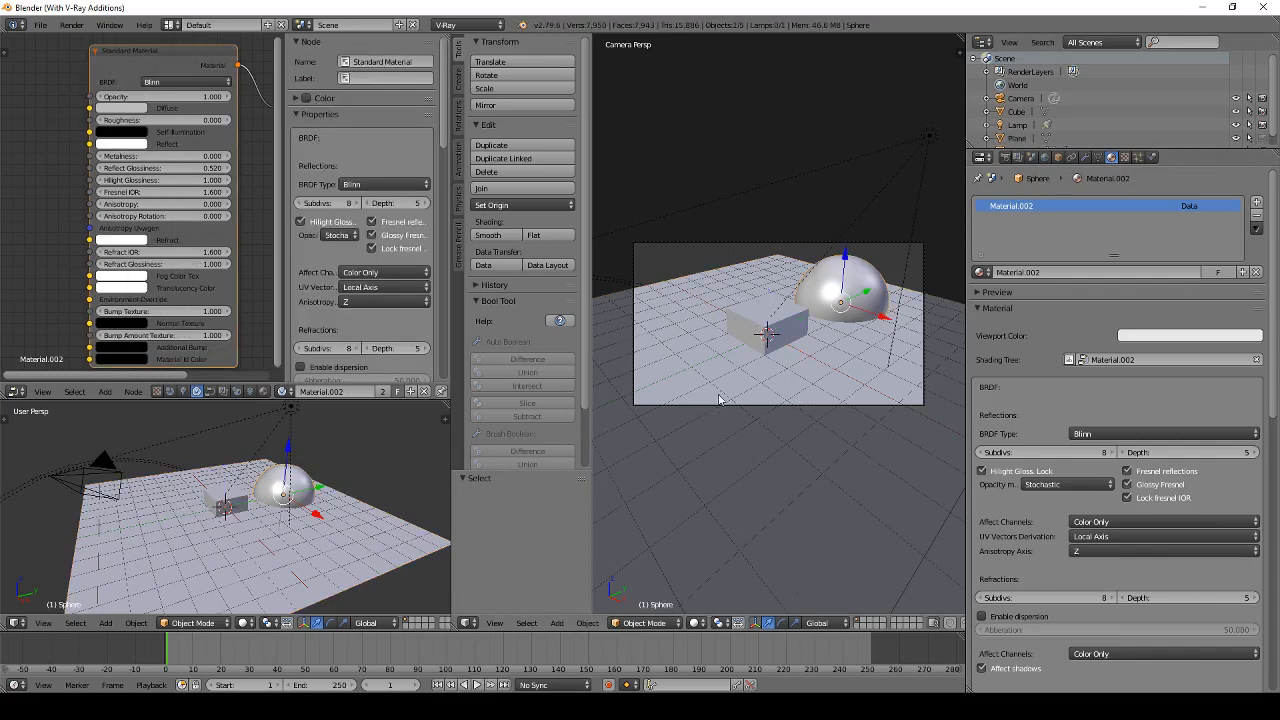
key(F12)
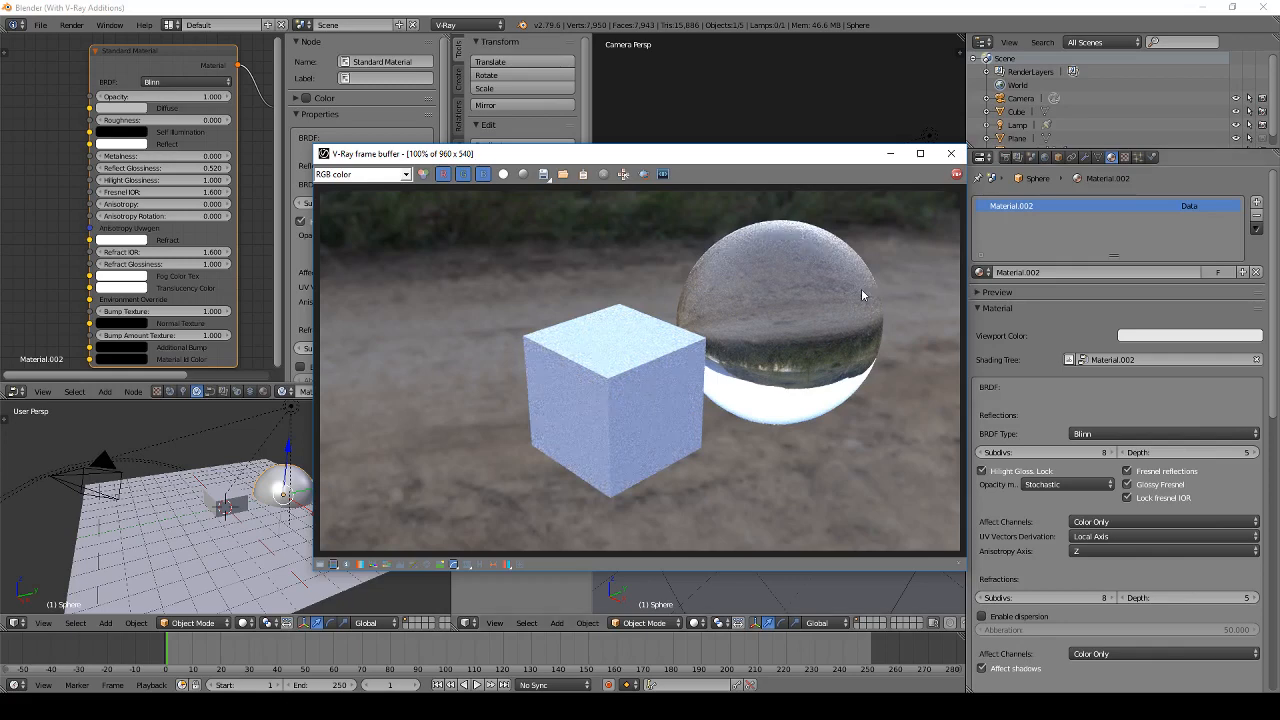
click(949, 155)
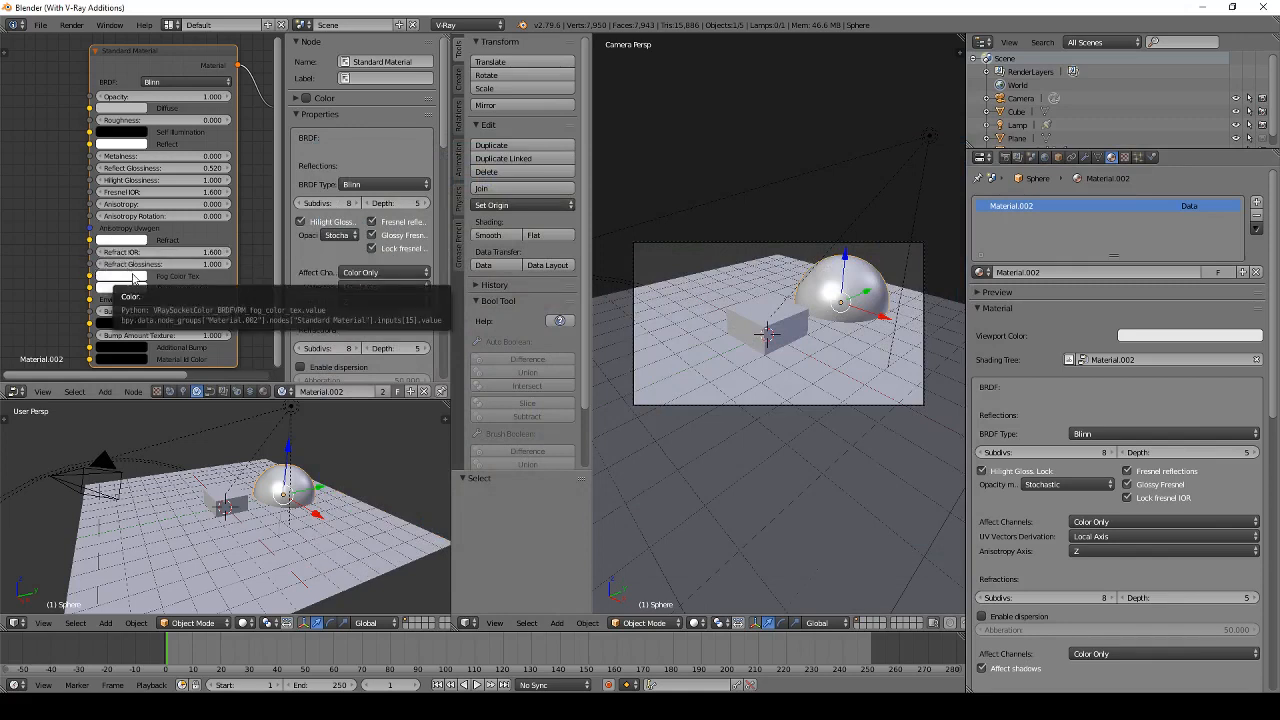
Step: Set the sphere material's Fog Color Tex to a light cyan and test-render the scene
click(134, 279)
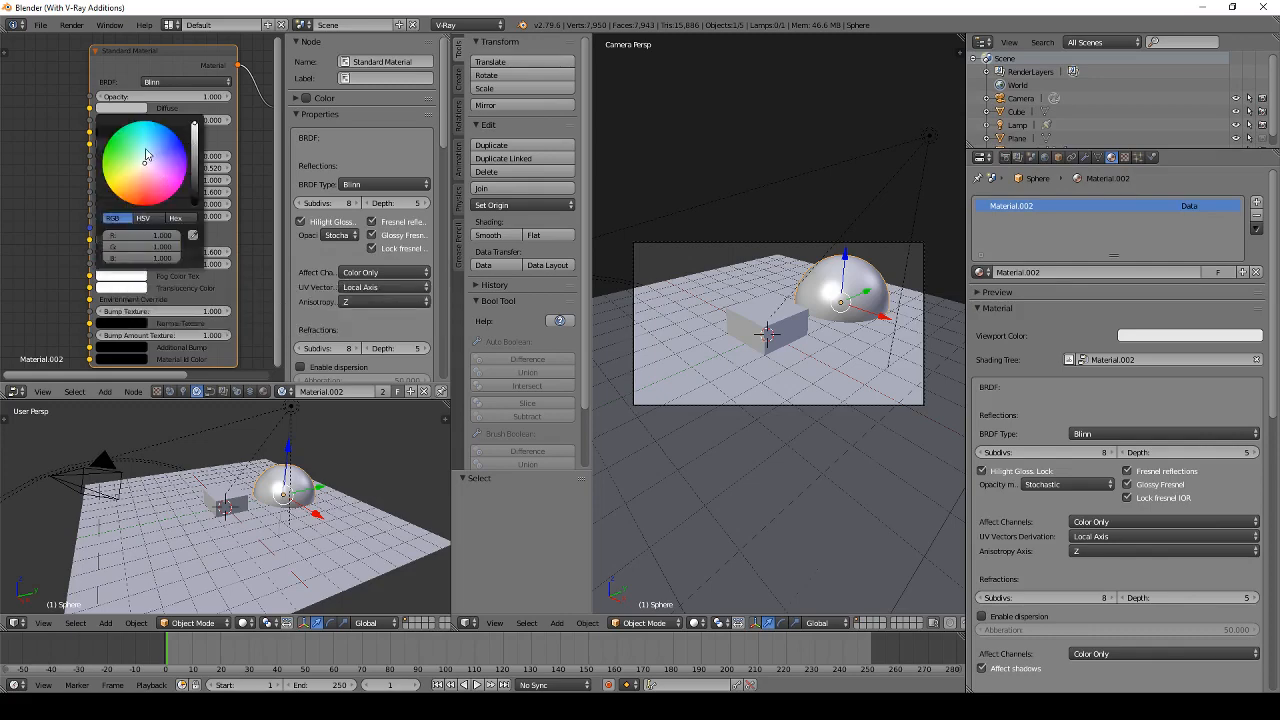
drag(146, 155, 147, 137)
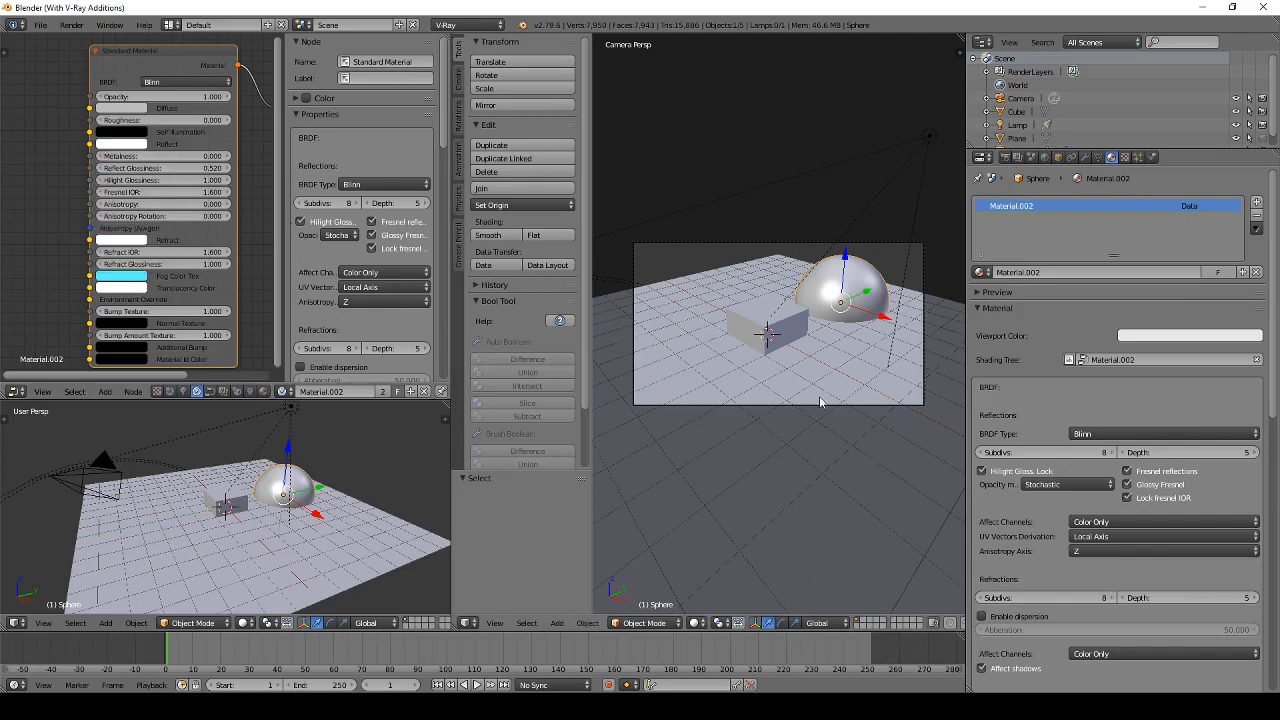
key(F12)
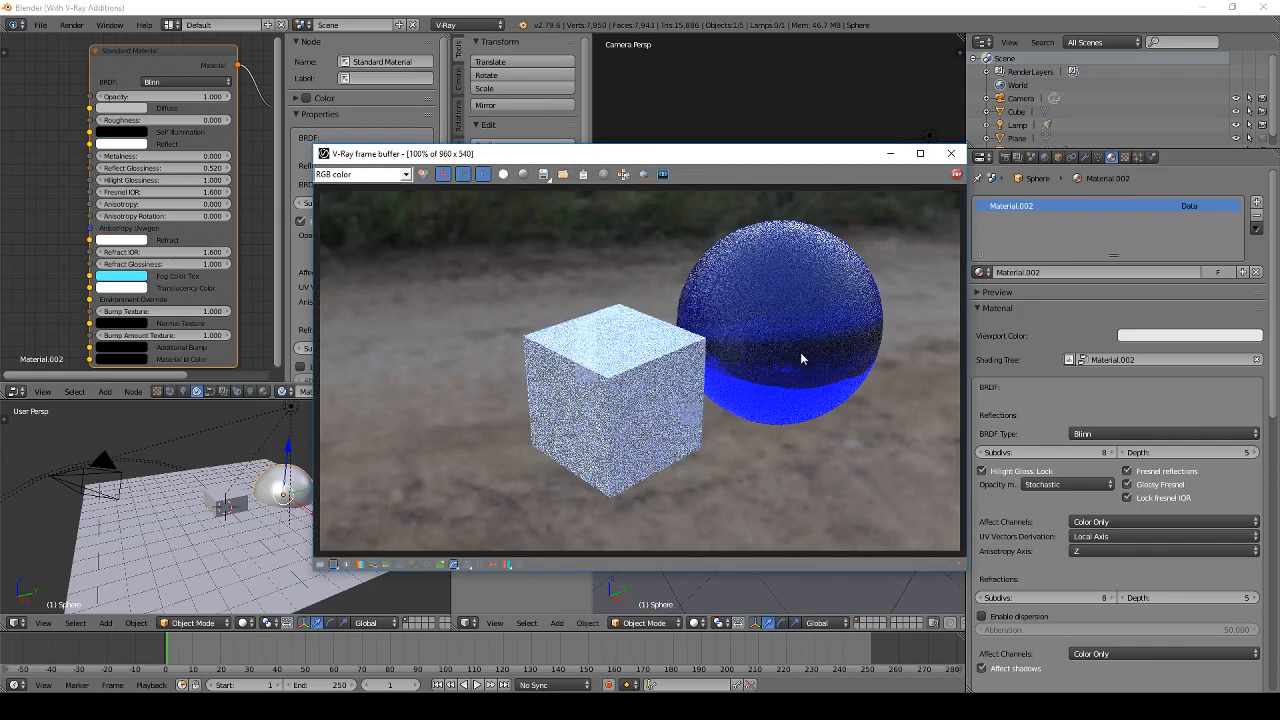
click(951, 154)
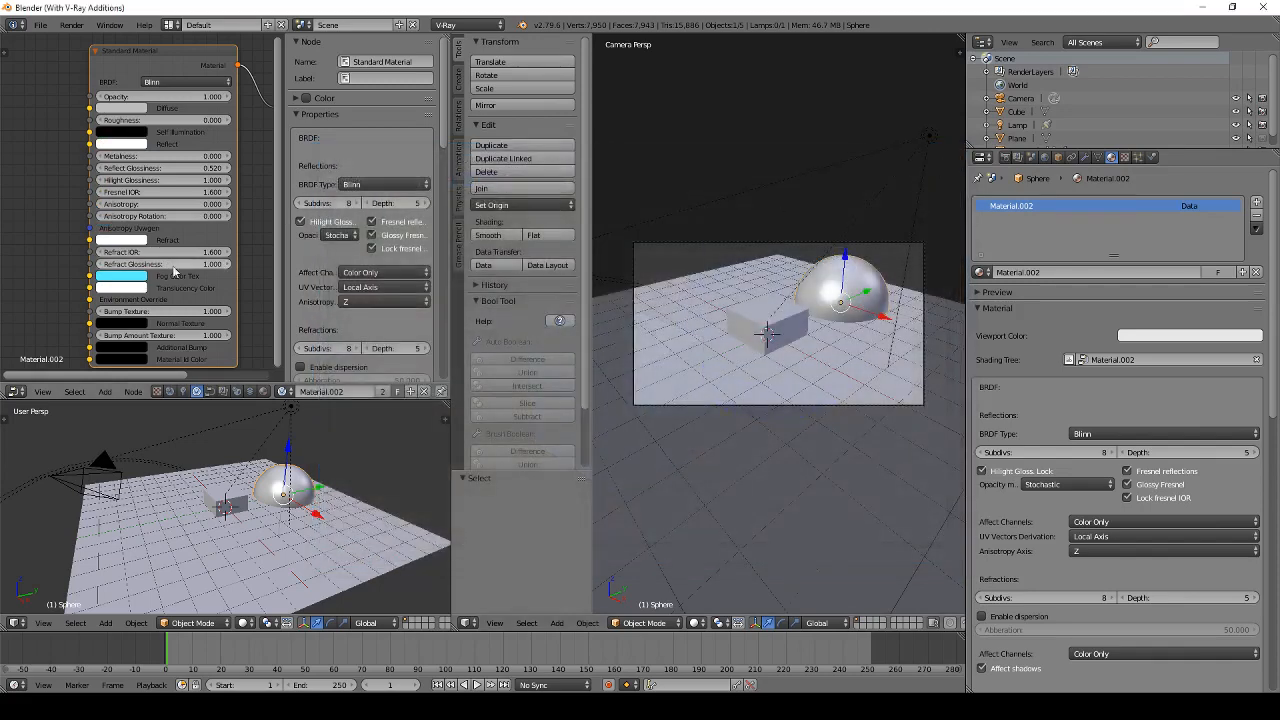
Step: Lower the Fog Color Tex saturation to about 0.15 in HSV and test-render the sphere again
click(133, 277)
click(143, 217)
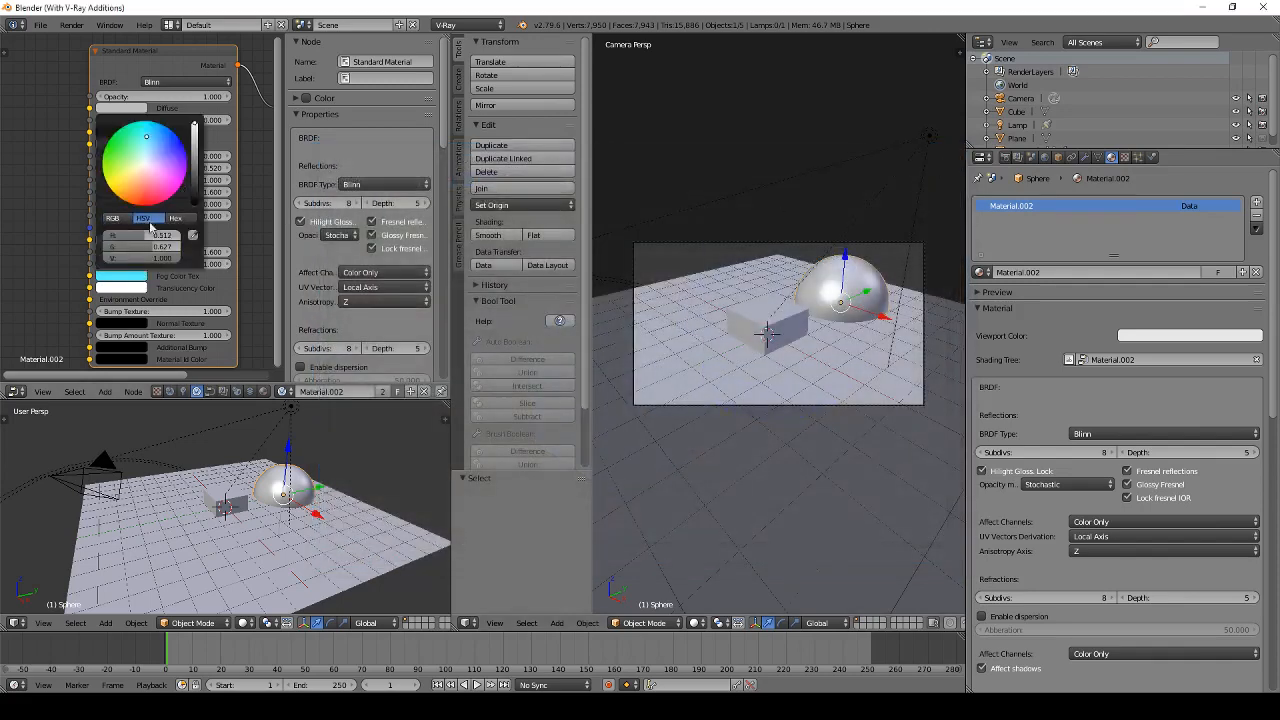
drag(152, 249, 118, 248)
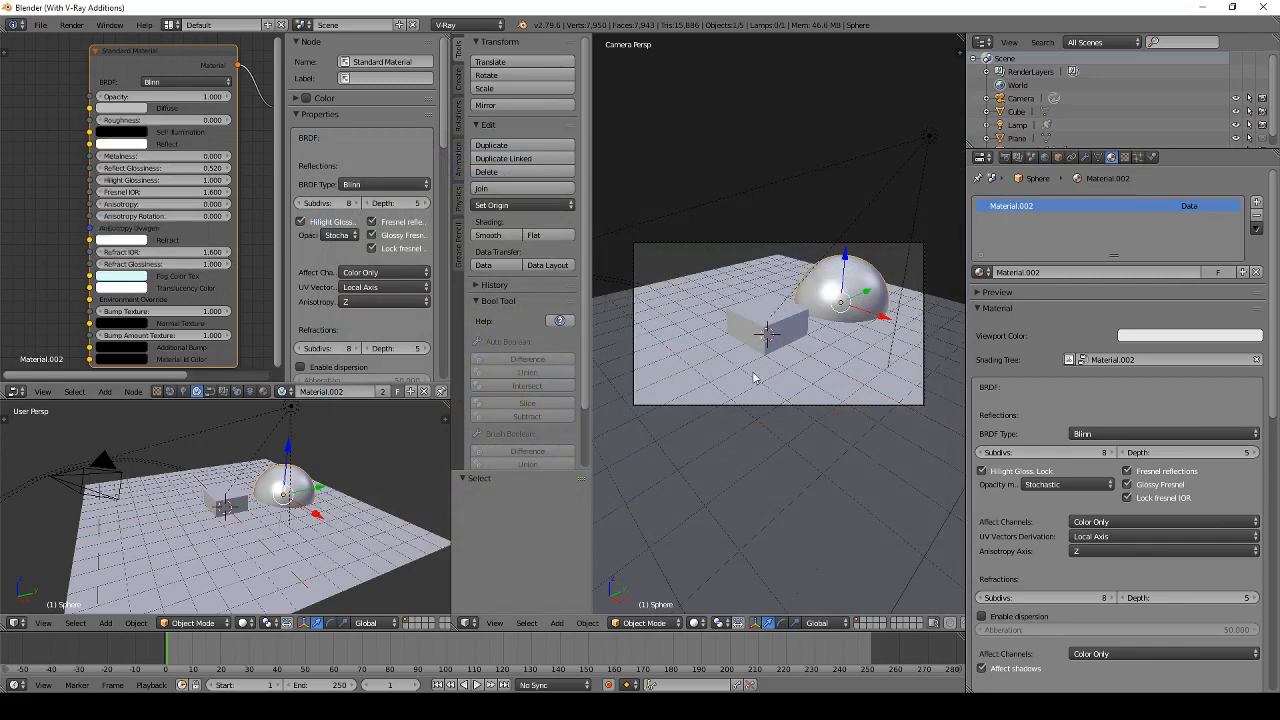
key(F12)
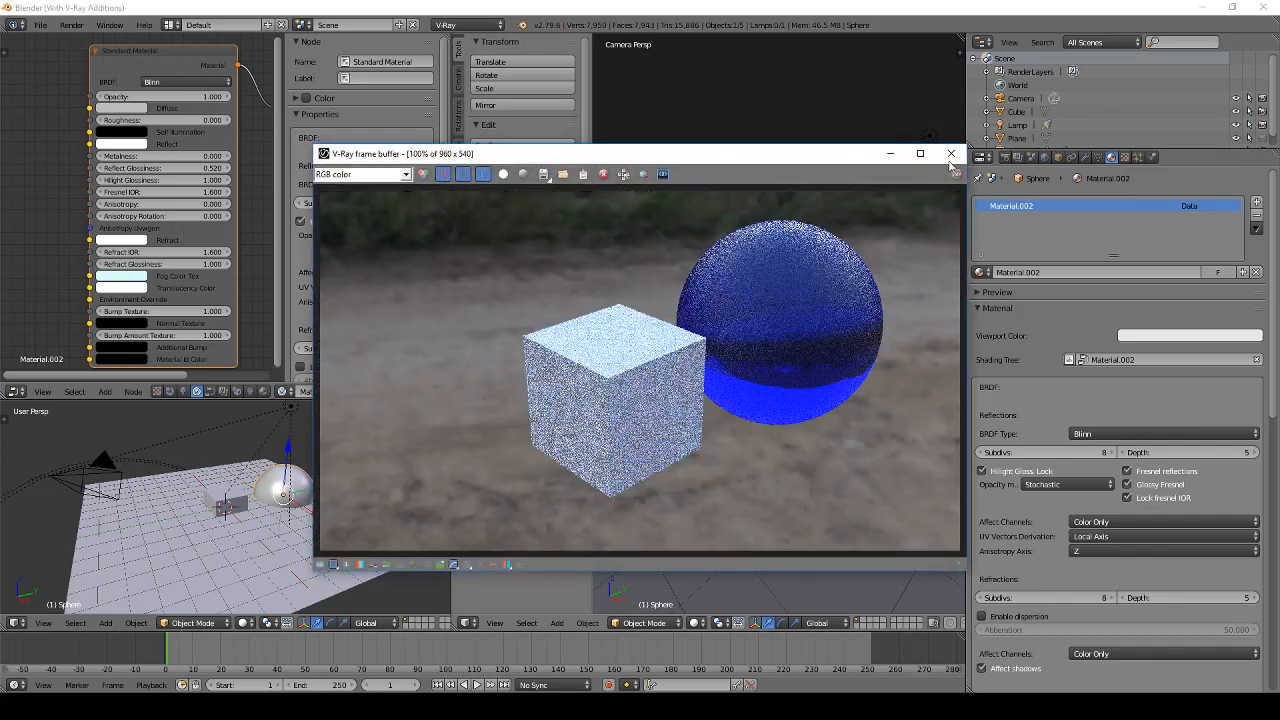
click(950, 153)
Step: Set the Fog Color Tex saturation to just above zero, test-render the scene, and close the frame buffer
click(143, 276)
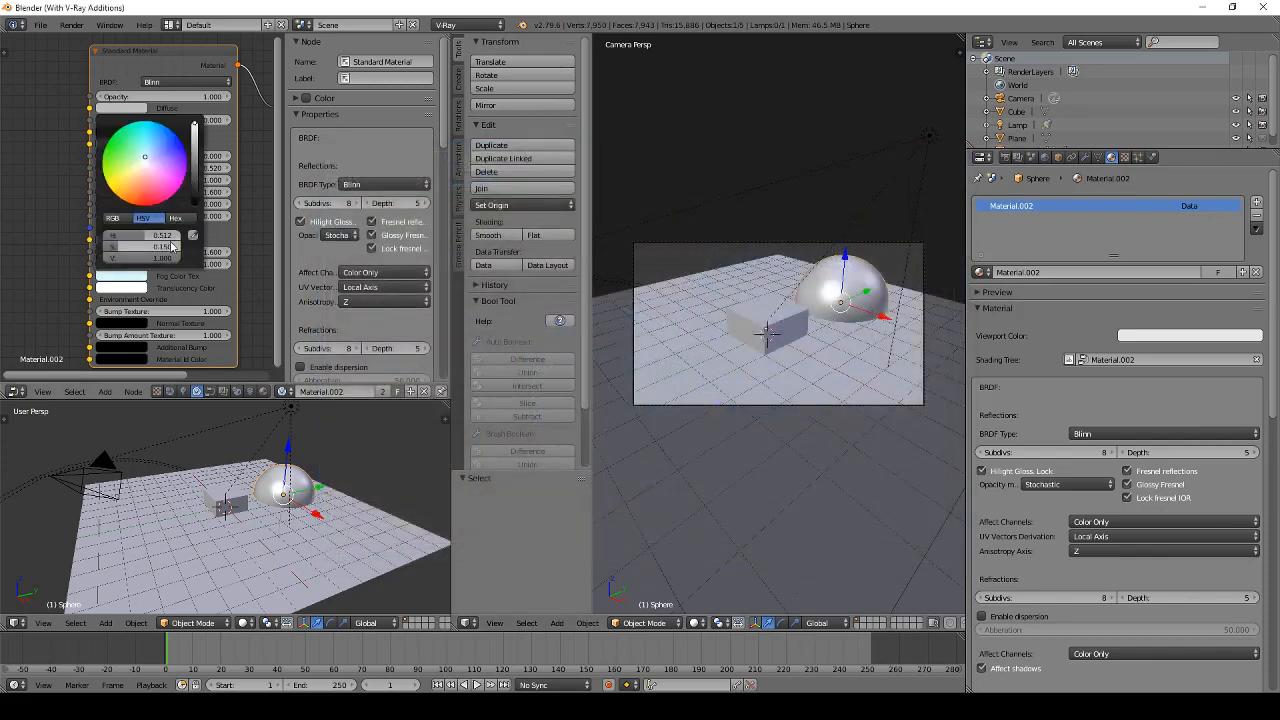
click(166, 245)
text(0.0)
key(Return)
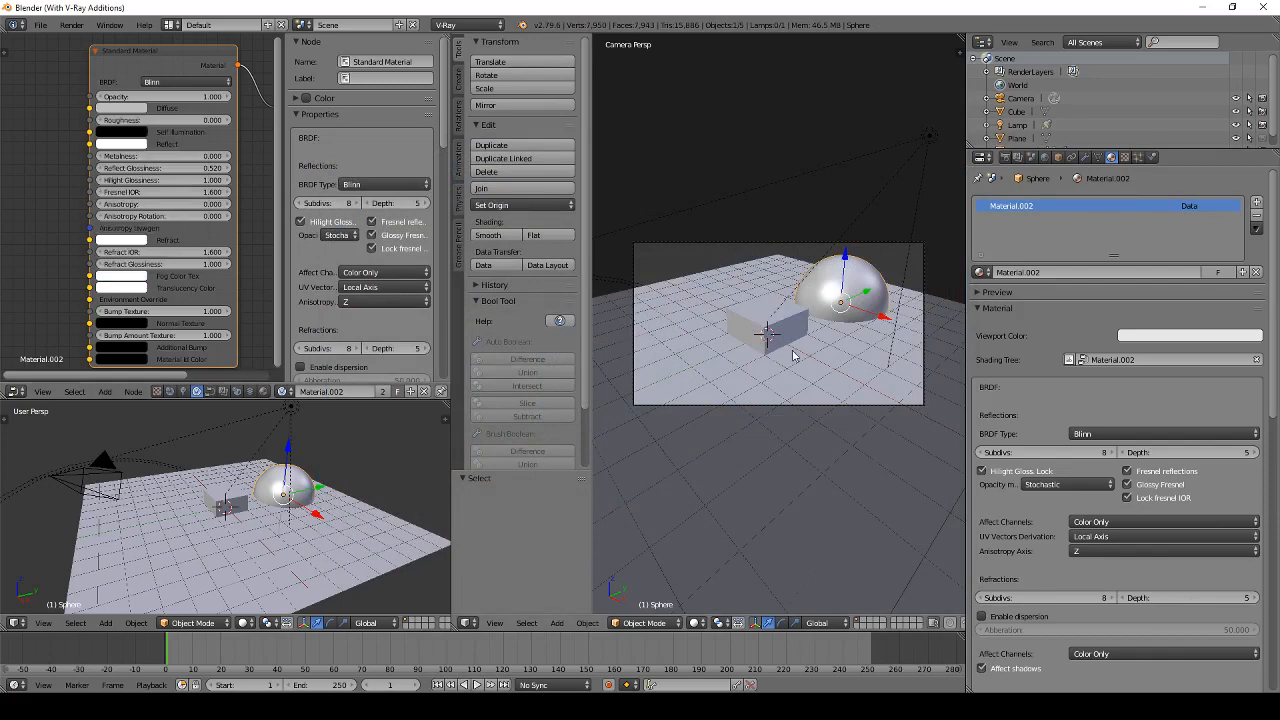
key(F12)
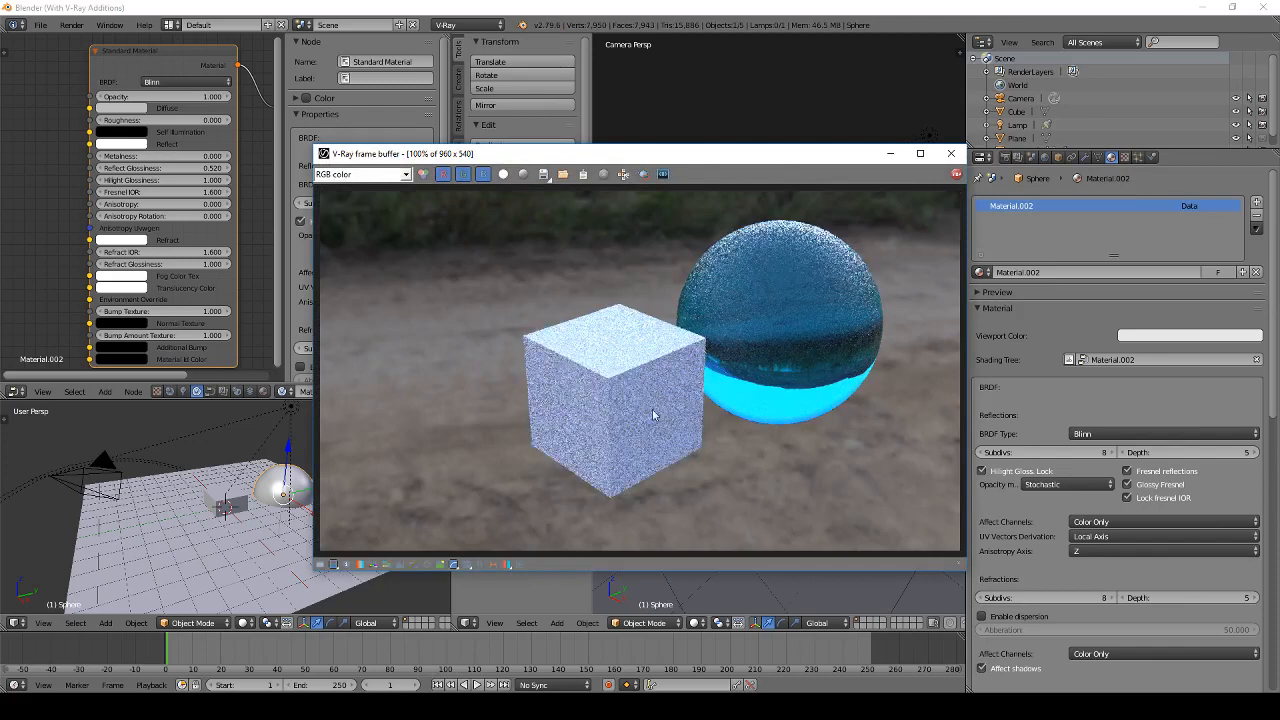
click(951, 153)
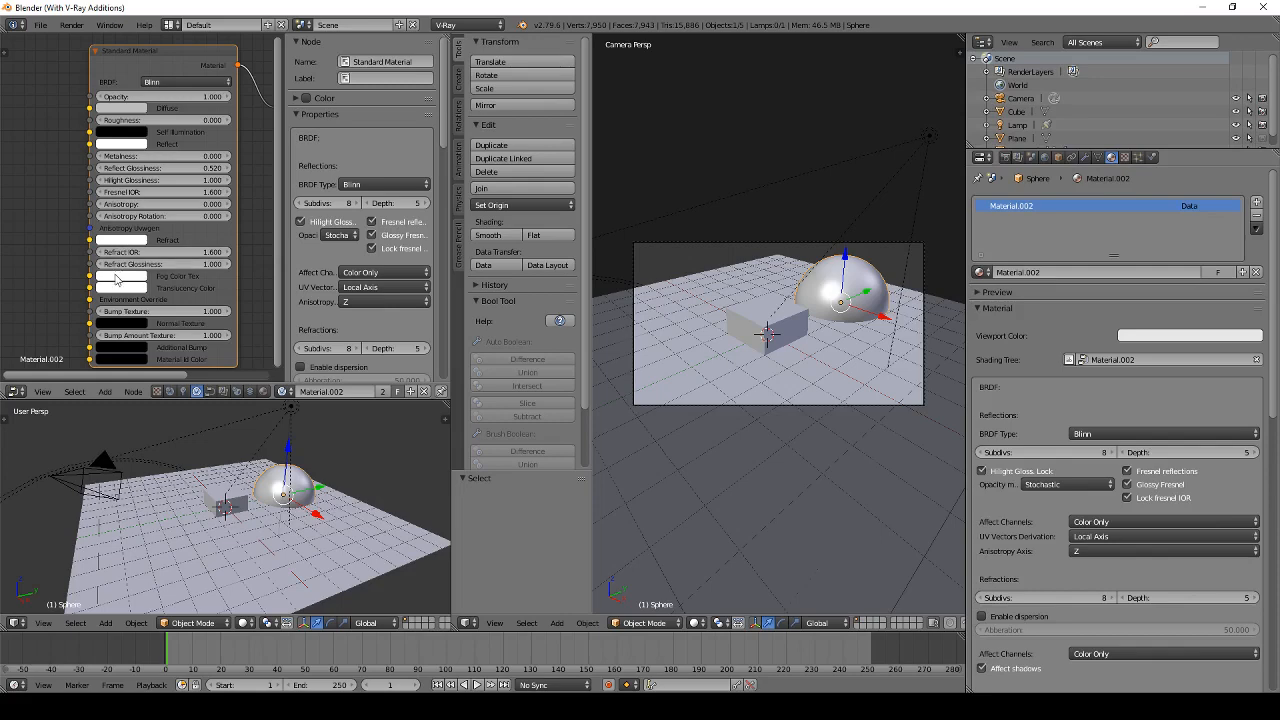
Step: Set the Fog Color Tex saturation to 0.001 and test-render the sphere's faint fog tint
click(117, 277)
click(143, 245)
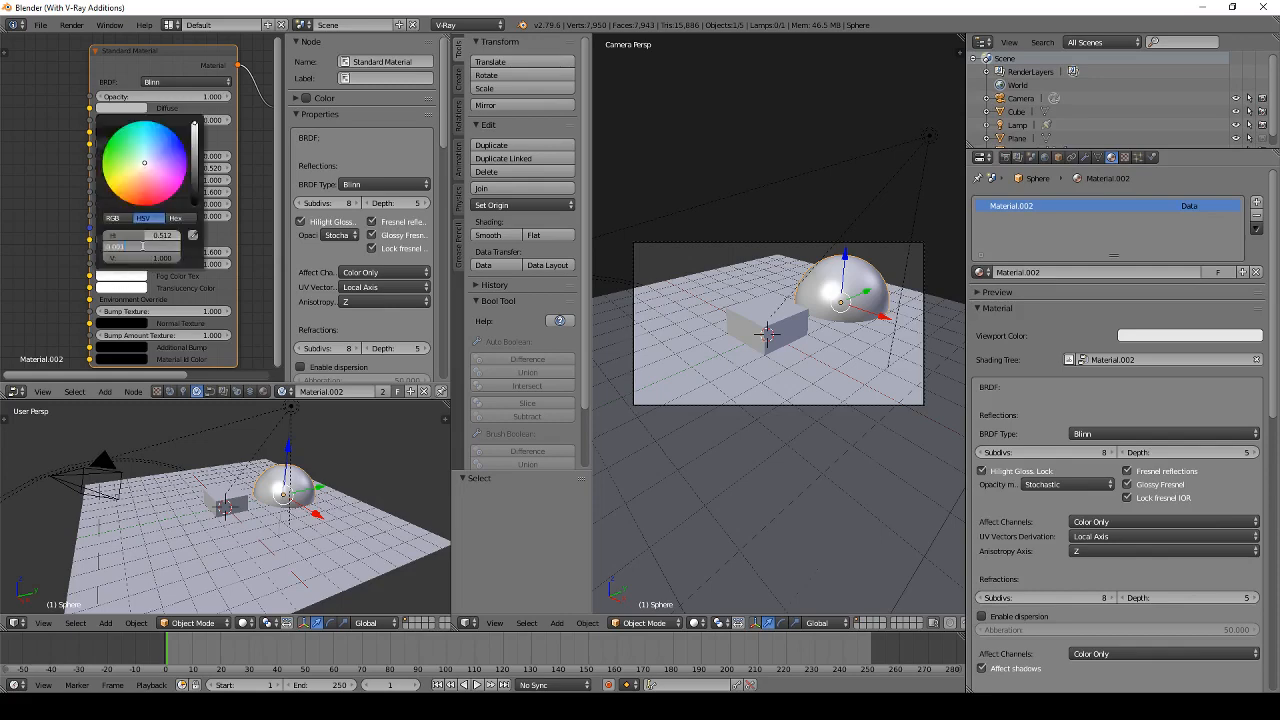
key(Return)
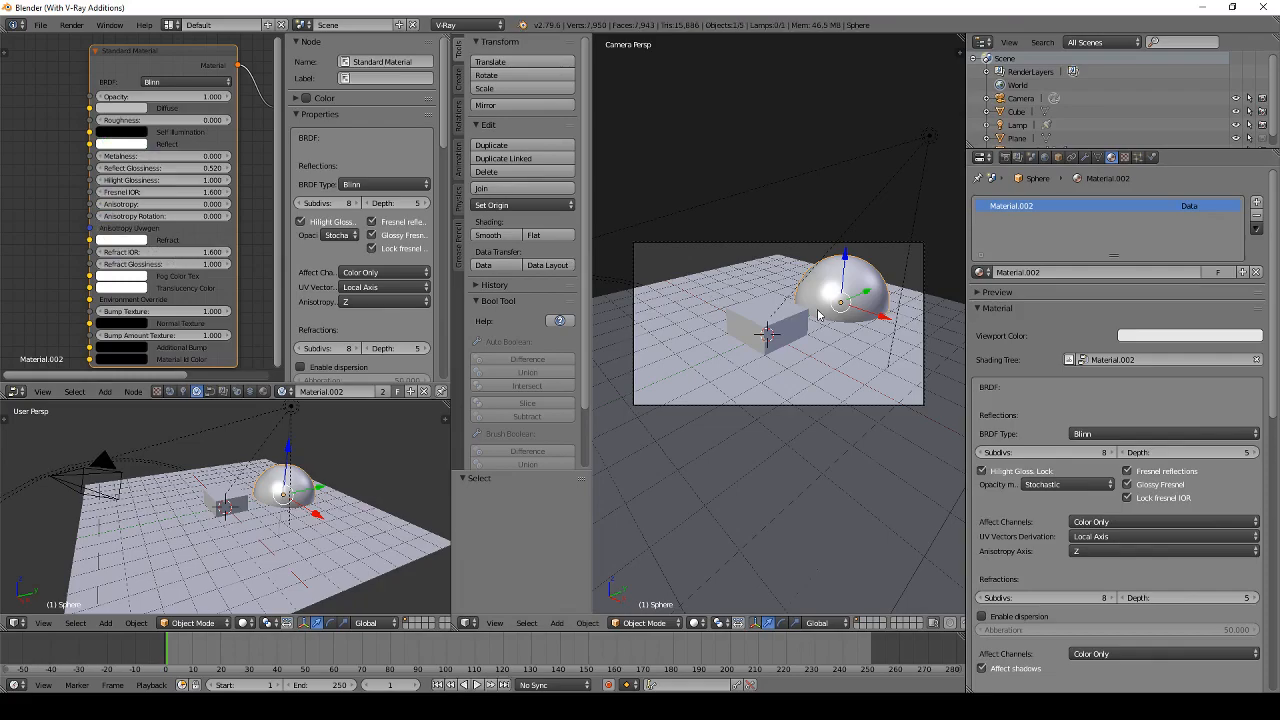
key(F12)
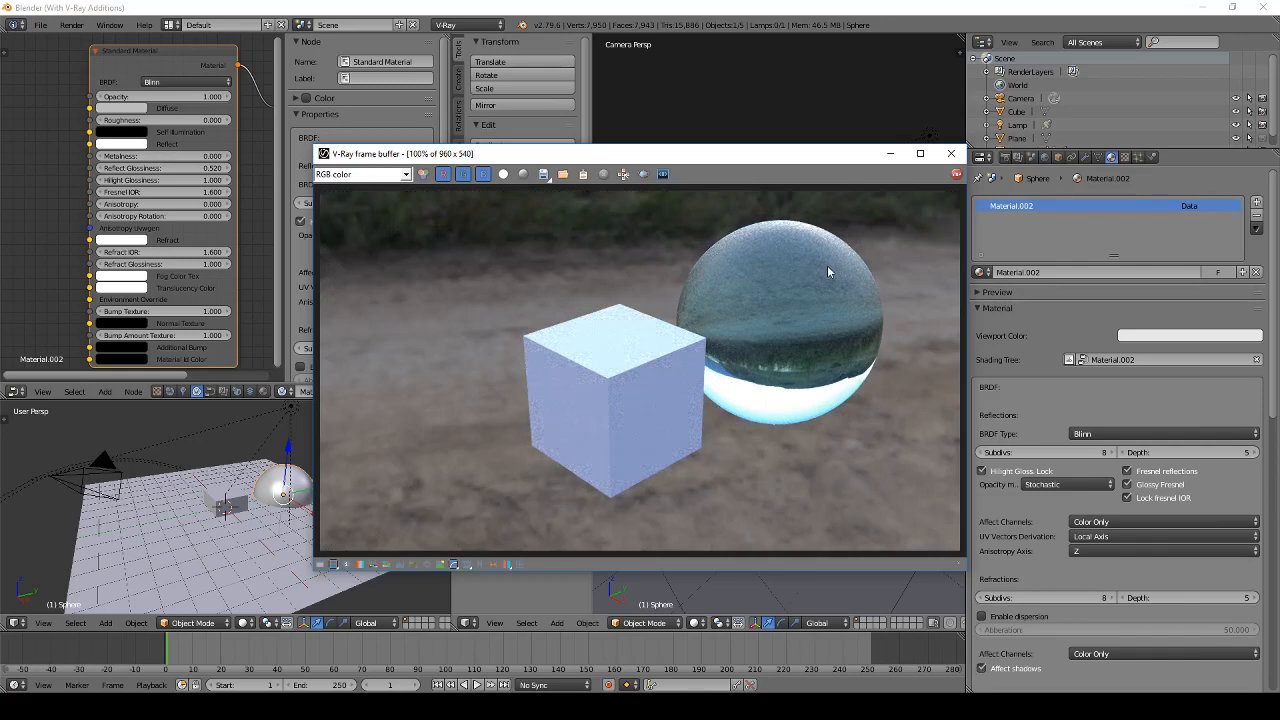
click(951, 153)
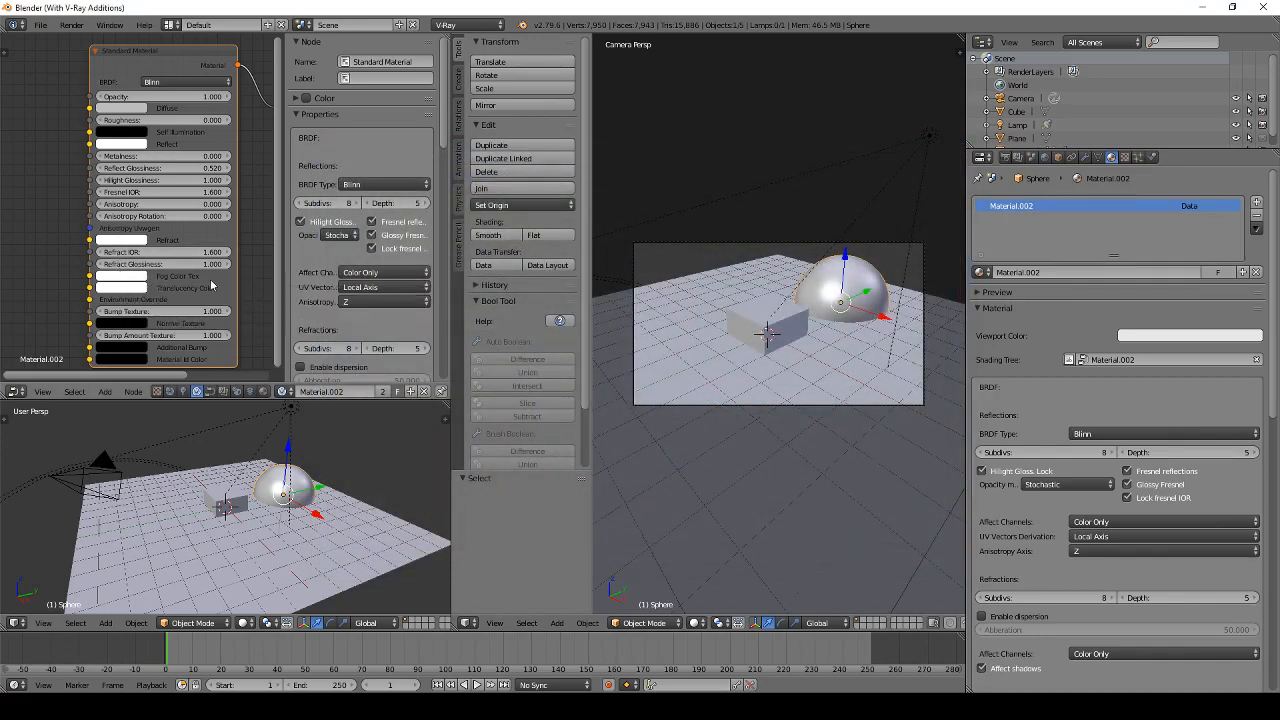
Step: Check the sphere material's white Refract color and render the scene once more
click(125, 242)
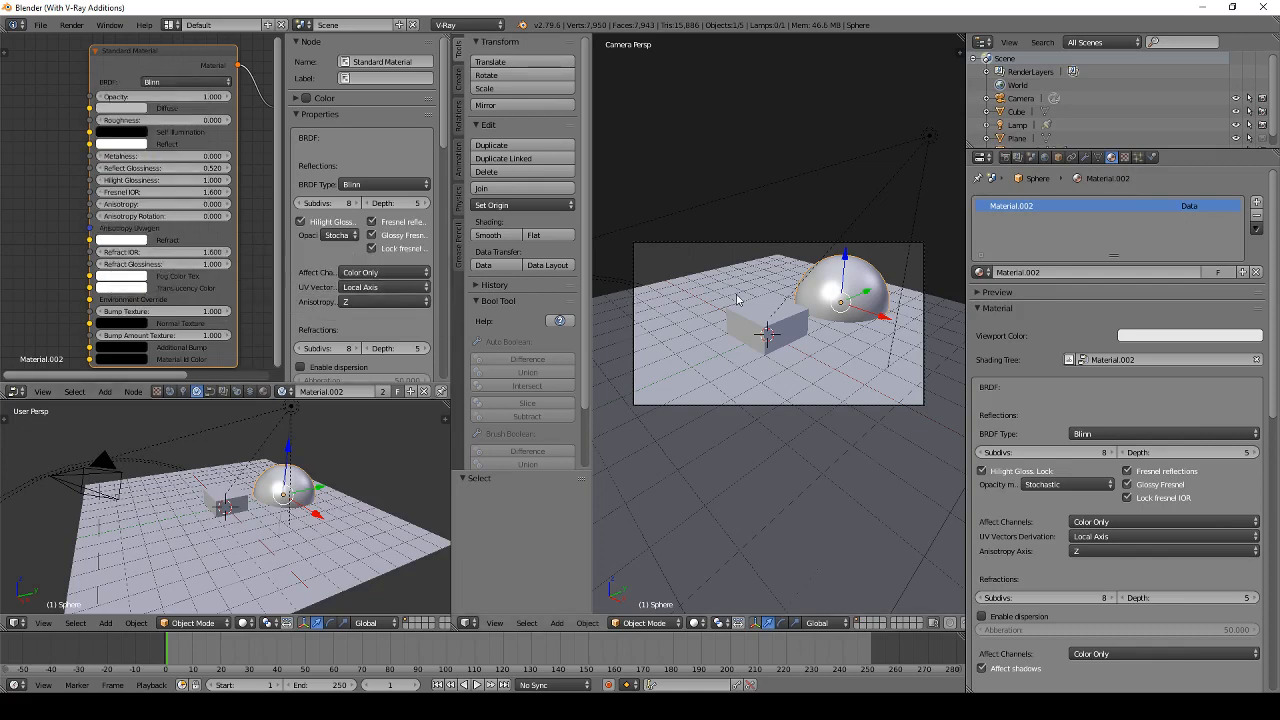
key(F12)
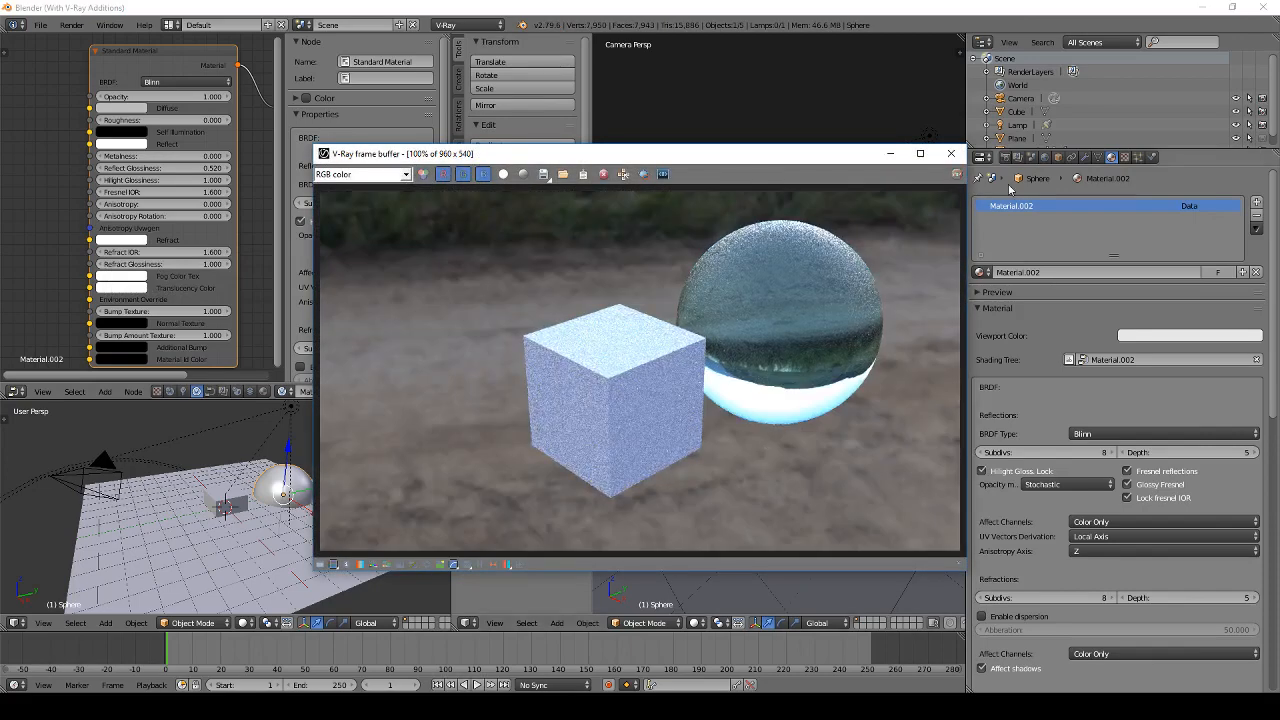
click(951, 153)
Step: Add a Monkey mesh at the cube's location and scale it up to about 2.25 times its size
key(shift+a)
mouse_move(802, 380)
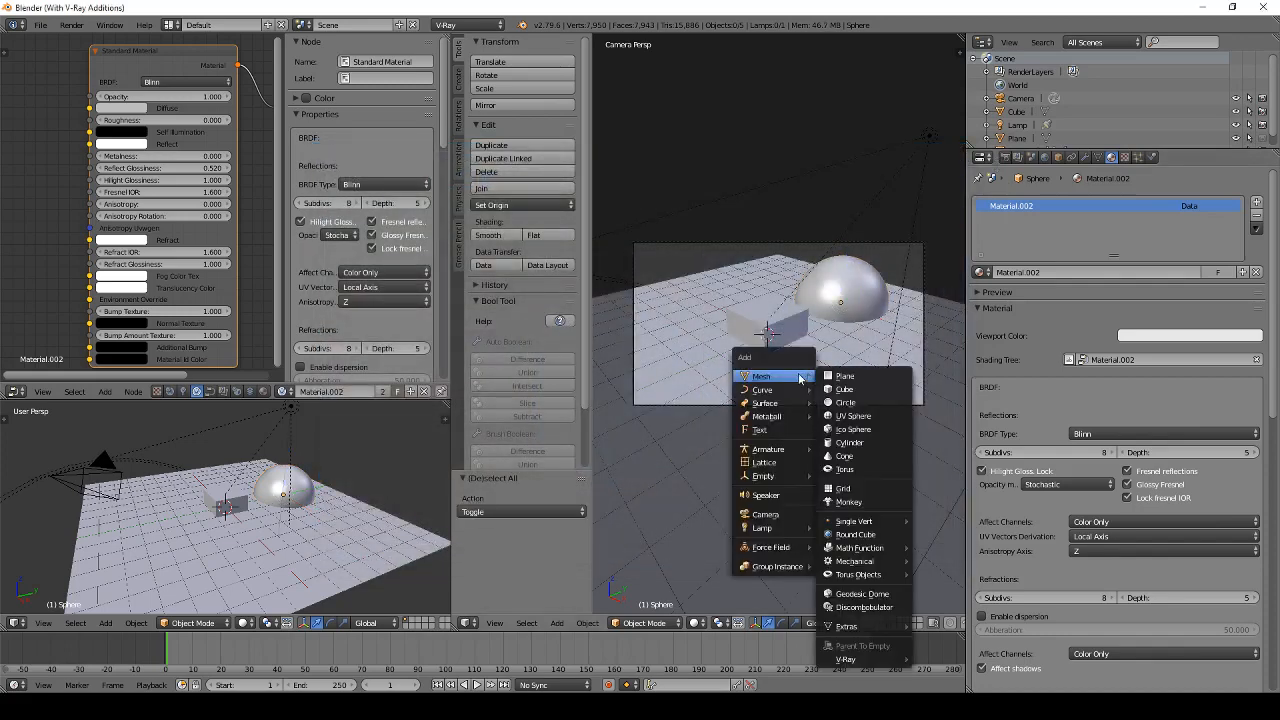
click(875, 501)
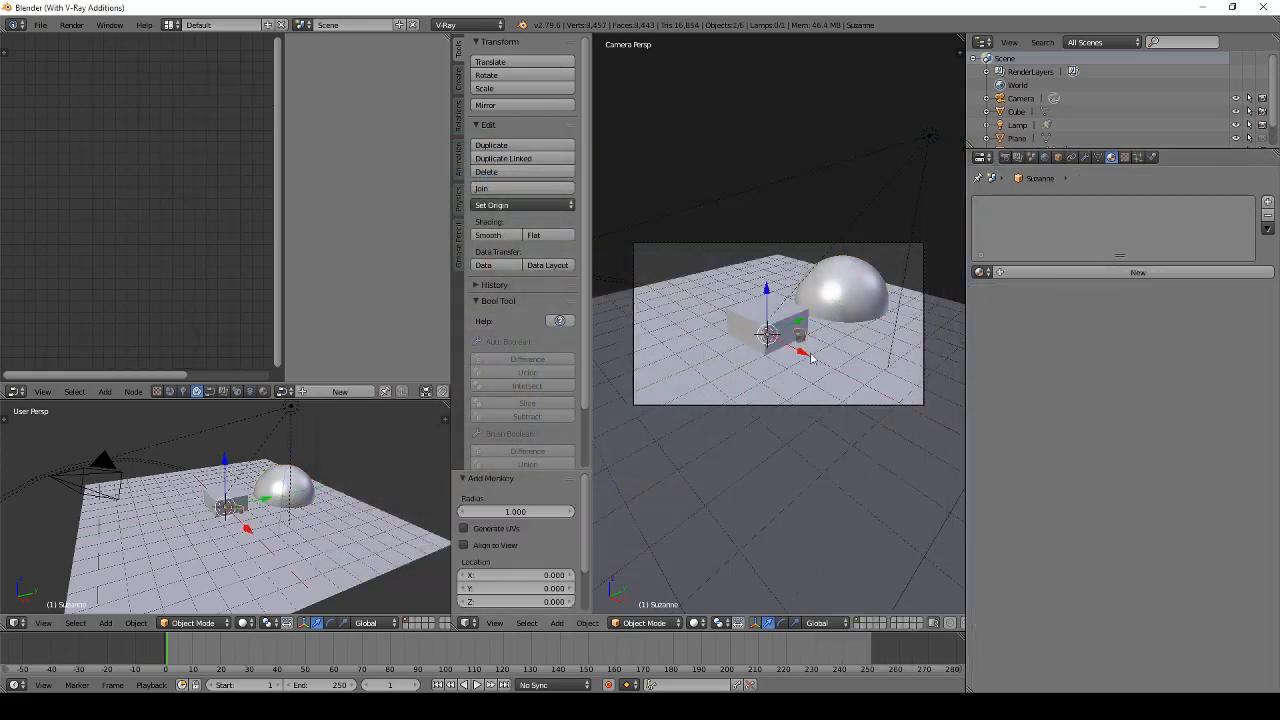
key(a)
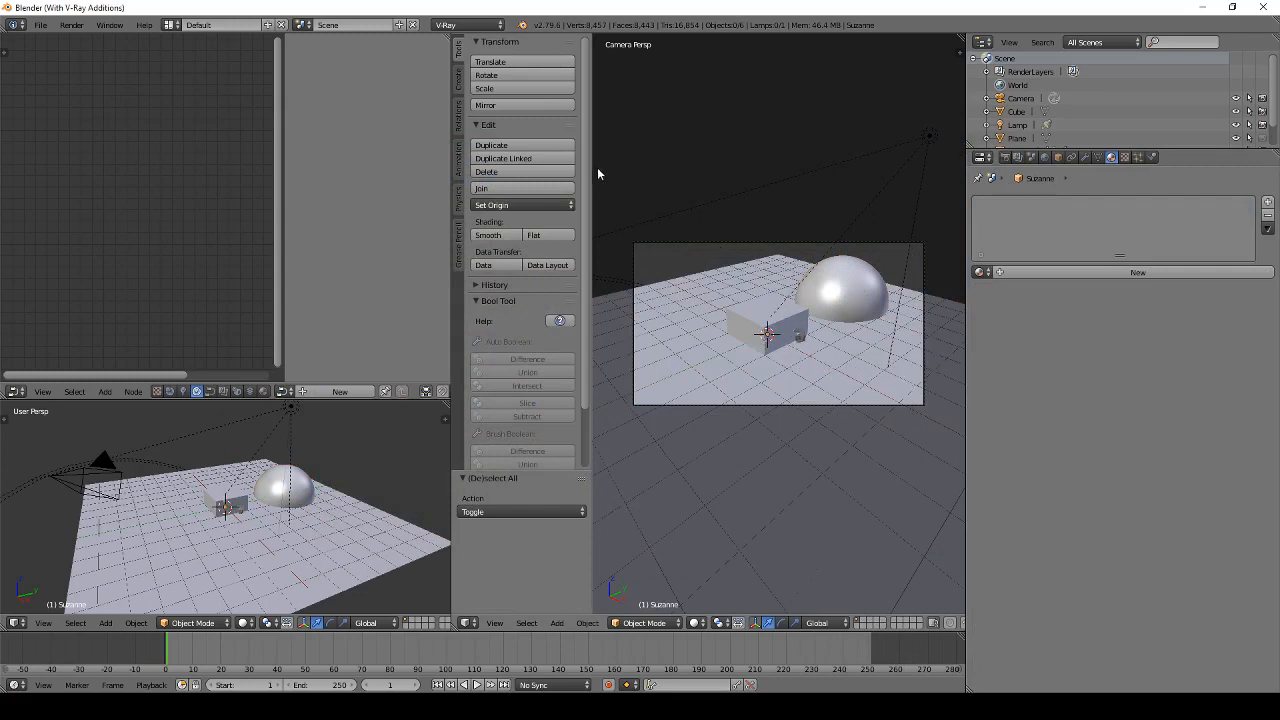
right_click(793, 340)
key(s)
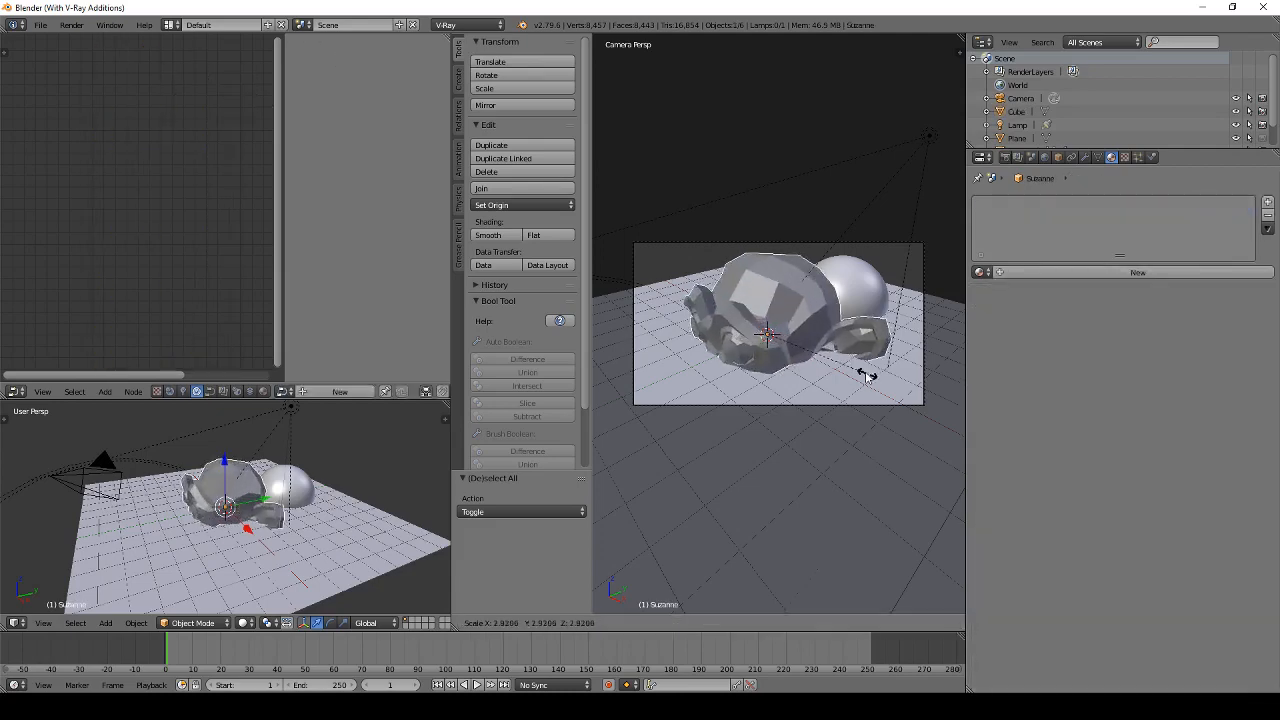
click(852, 360)
Step: Assign Material.002 to the monkey and apply a level 2 subdivision surface to it
right_click(875, 288)
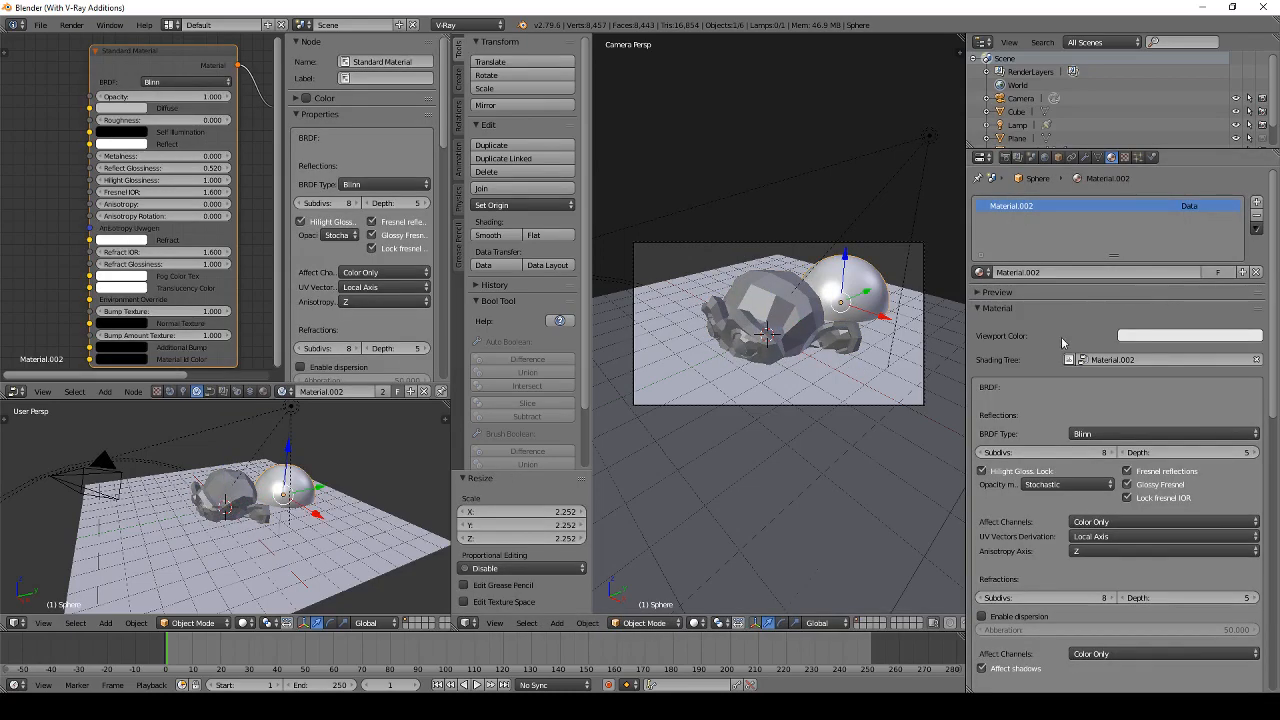
key(ctrl+z)
click(979, 272)
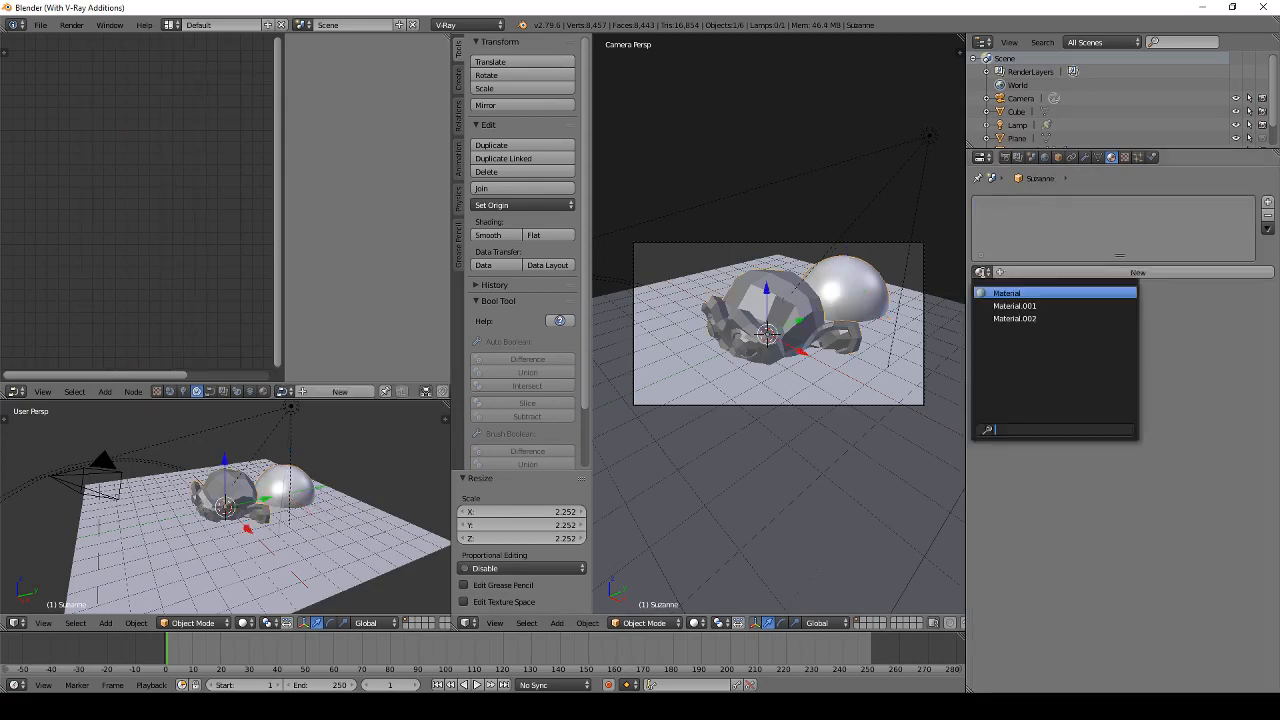
click(1010, 316)
key(ctrl+1)
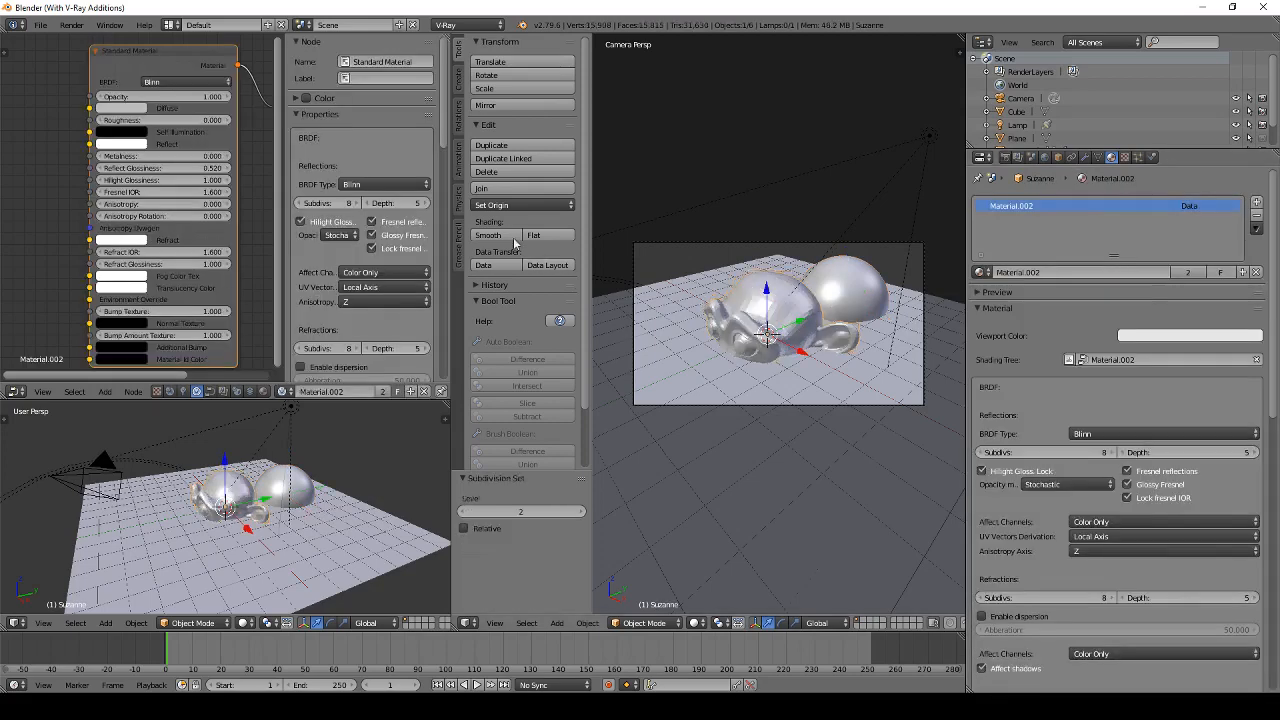
Step: Shade the monkey smooth and move it -2.356 along the X axis
click(497, 235)
key(g)
key(x)
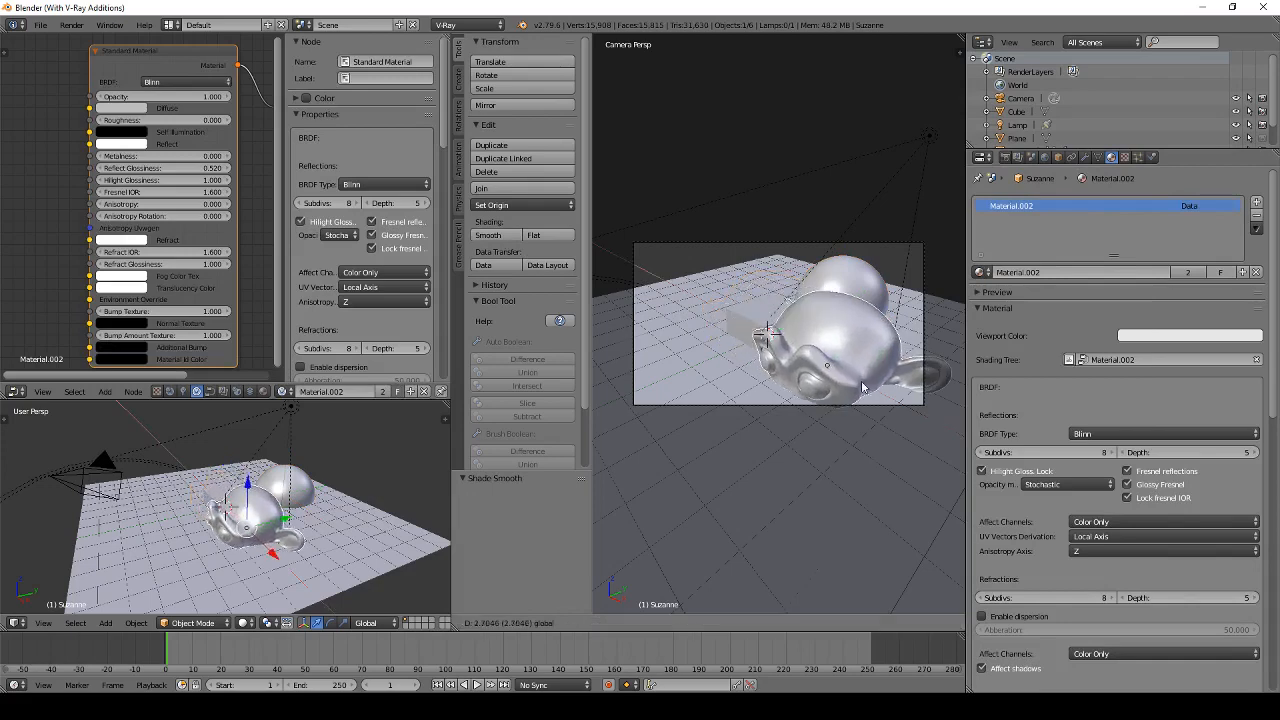
click(776, 318)
Step: Rotate the monkey 57.5° around the global Z axis
key(r)
key(z)
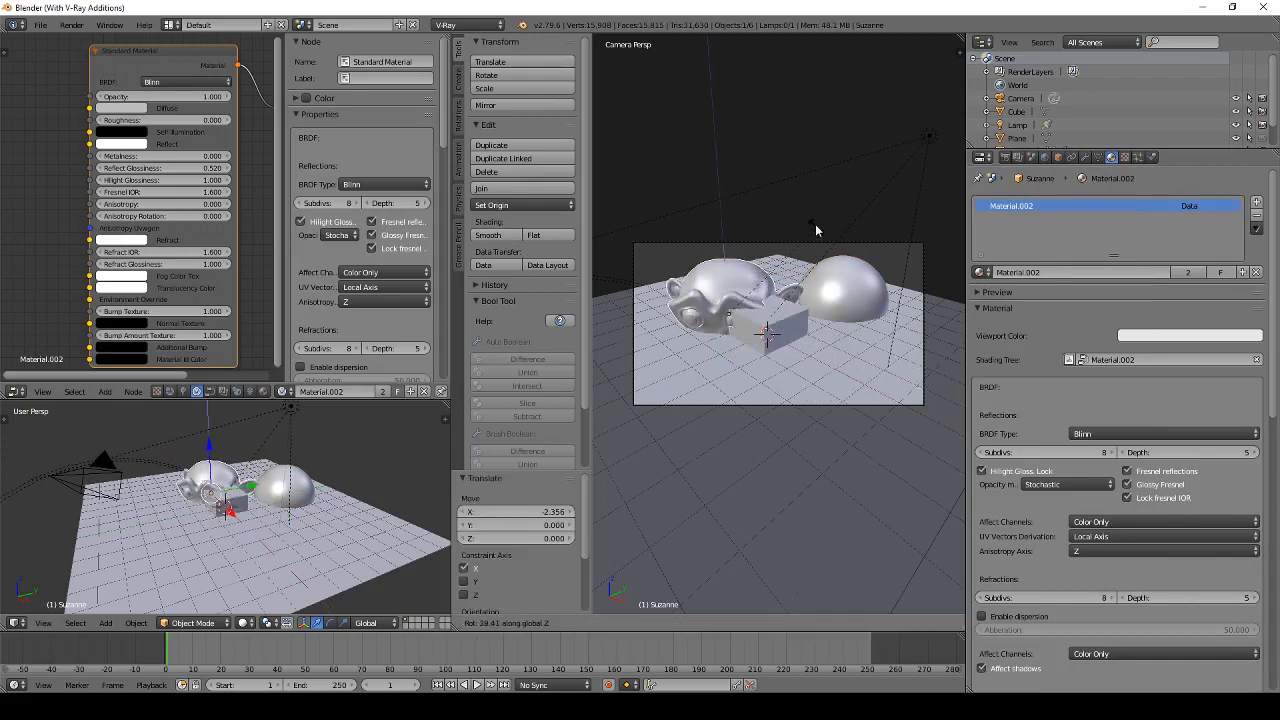
click(791, 203)
Step: Move the cube -0.859 along the Y axis and hide it in the viewport
right_click(771, 334)
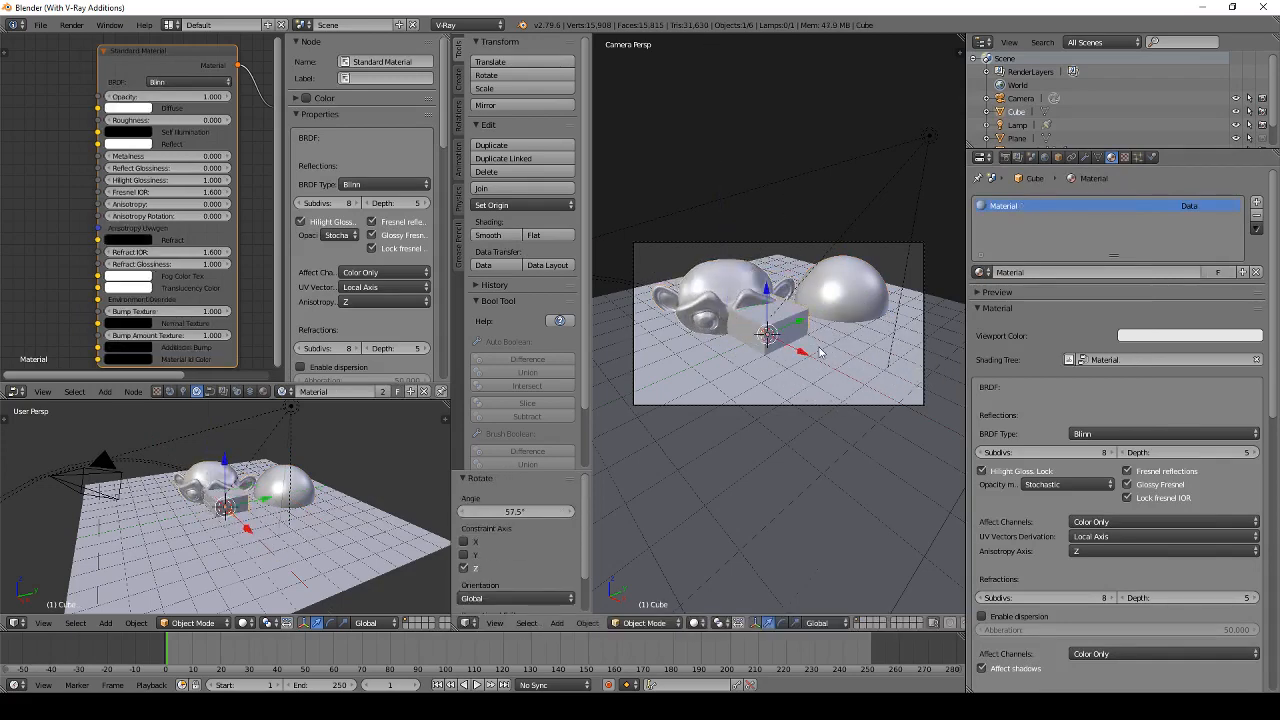
key(g)
key(y)
click(822, 352)
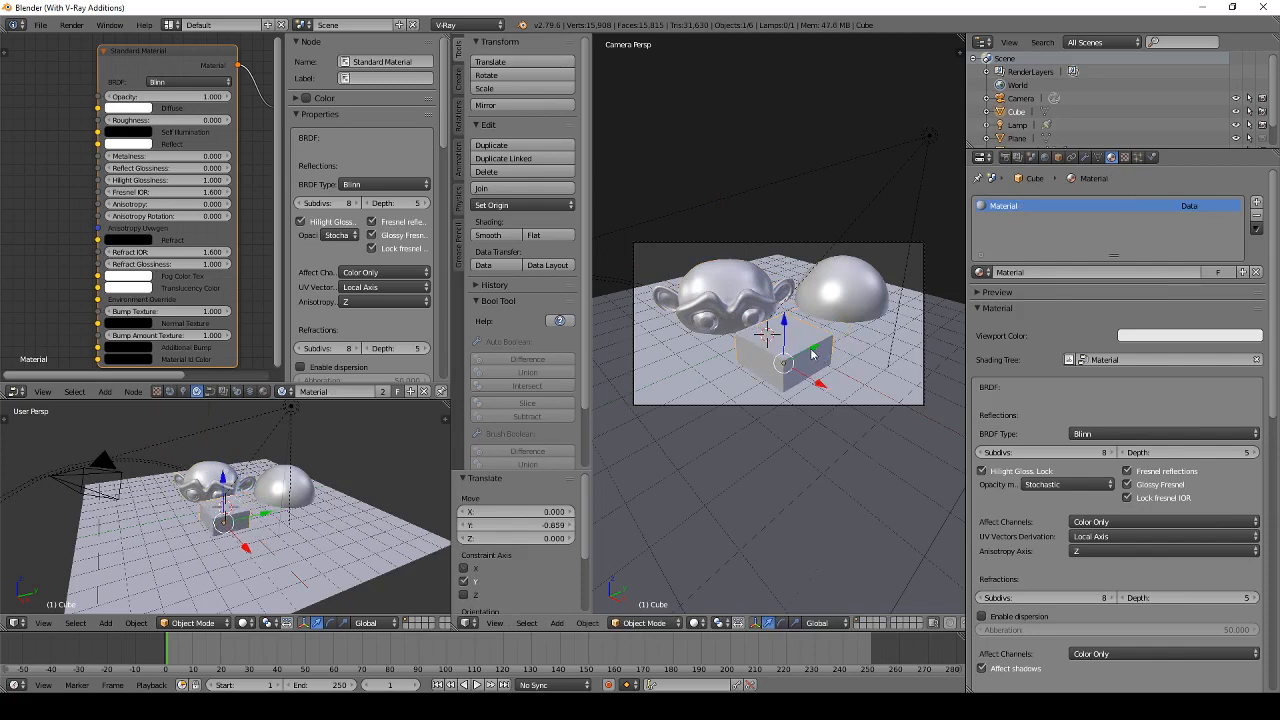
click(1236, 111)
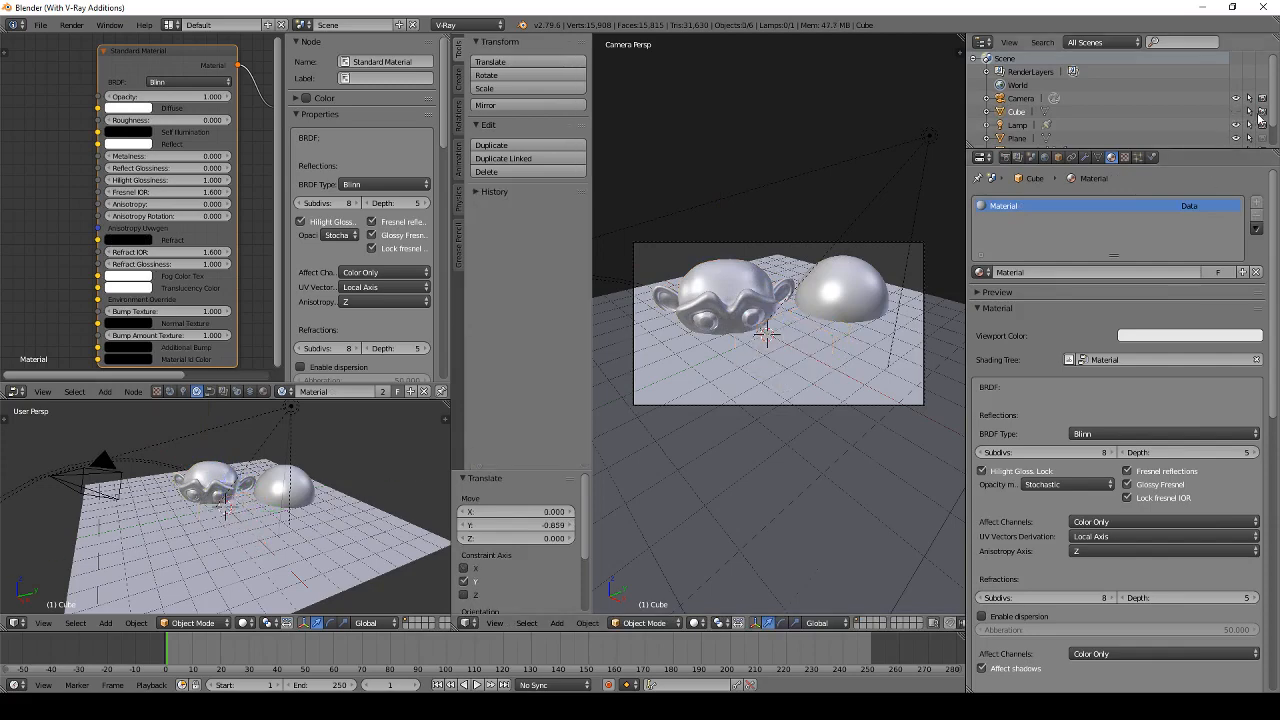
Step: Select the monkey and render the scene to examine the fog tint on the monkey and sphere
right_click(718, 303)
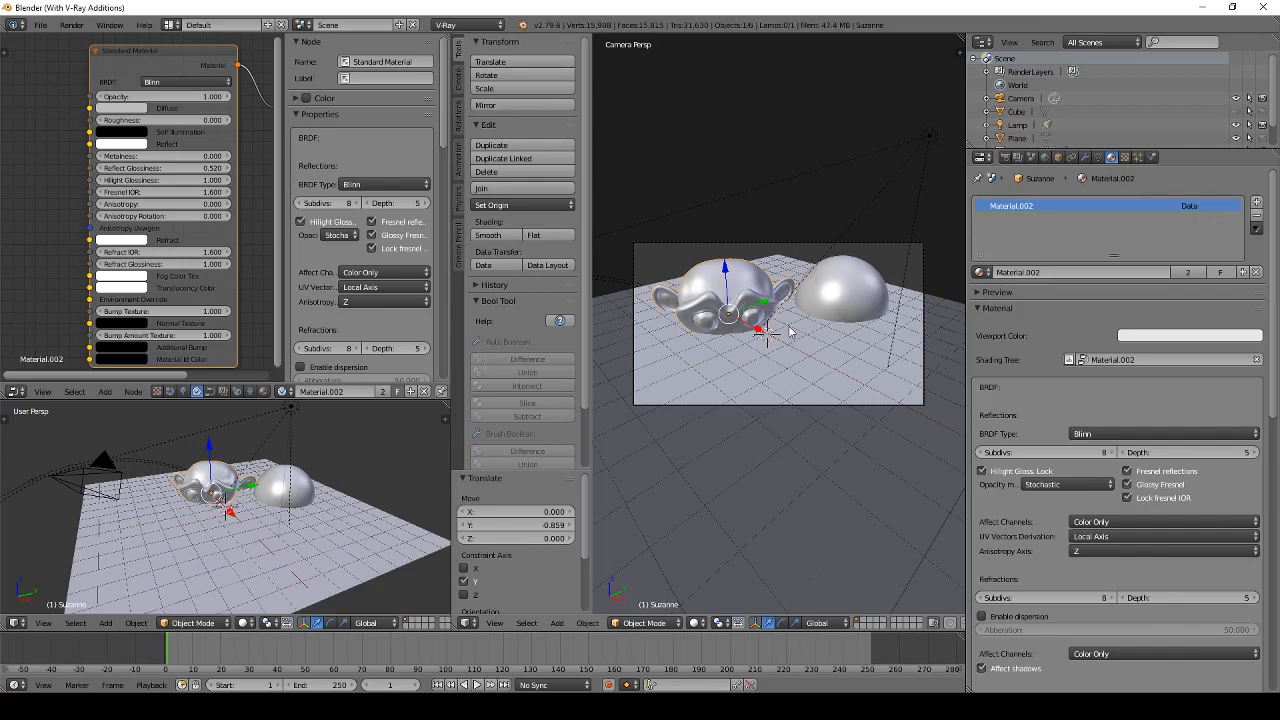
key(F12)
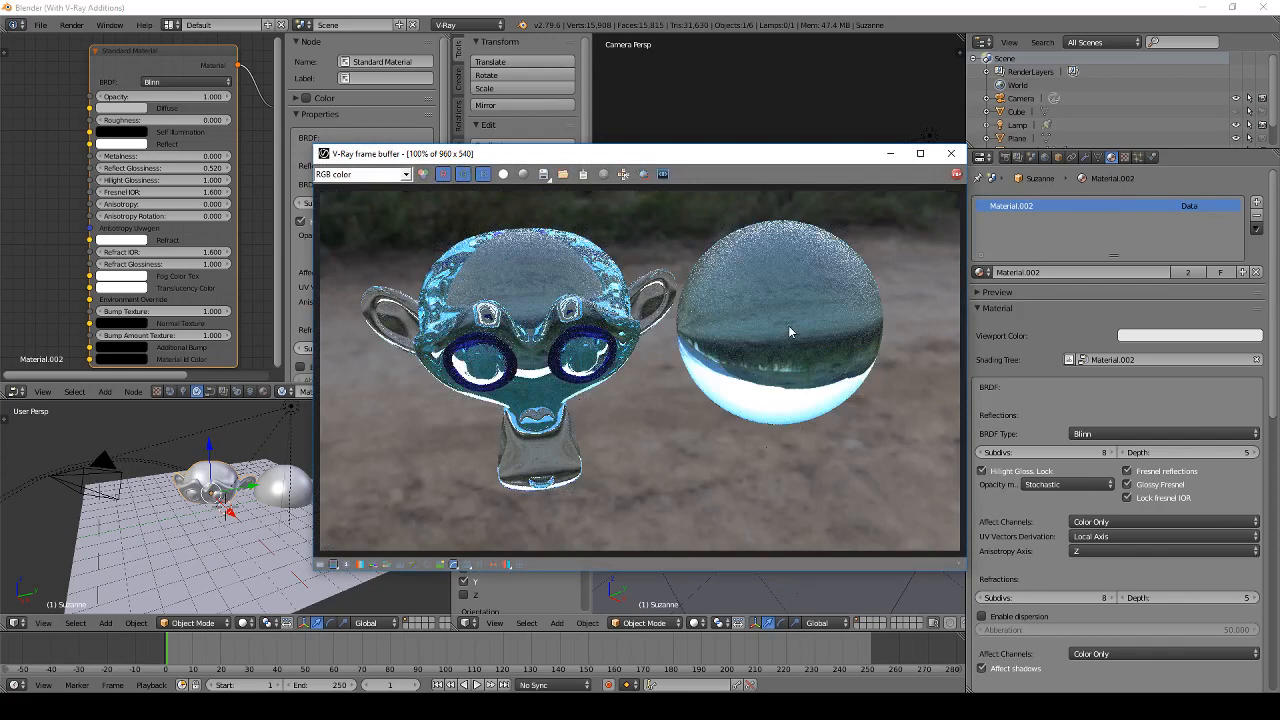
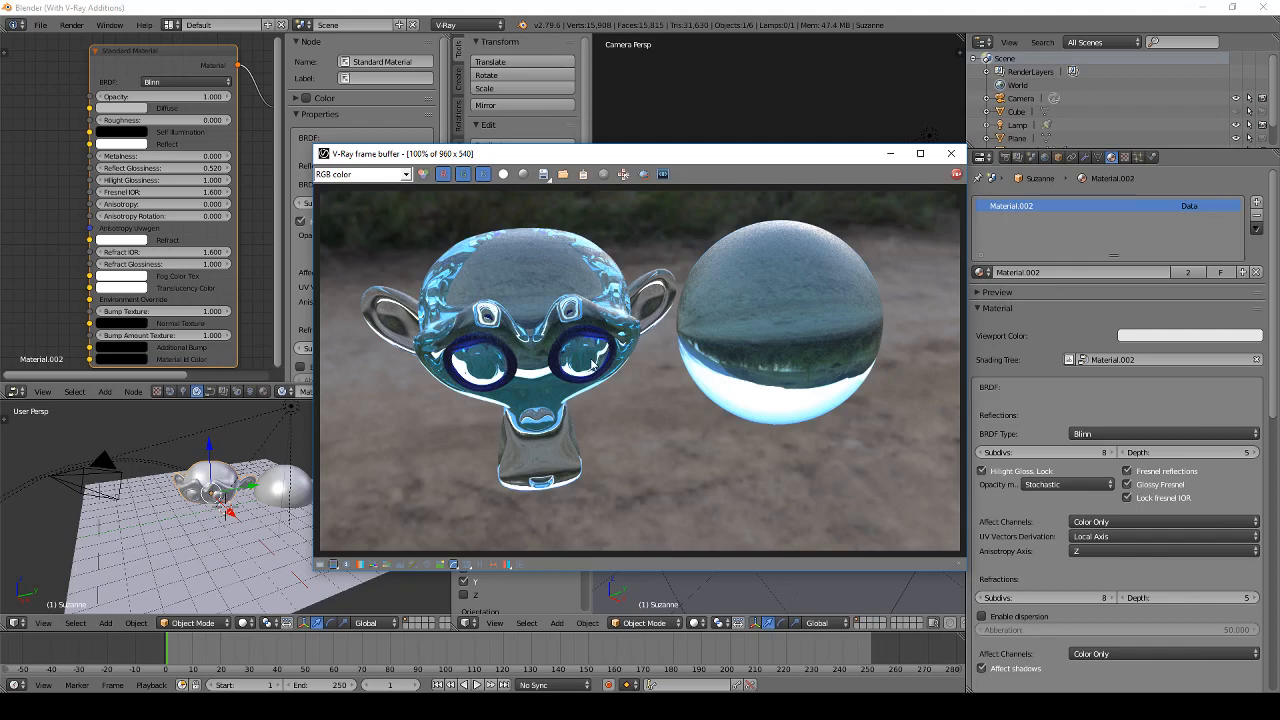
click(951, 153)
Step: Remove the tint from Material.002's Fog Color Tex, making it plain white, and recheck the colour
click(122, 108)
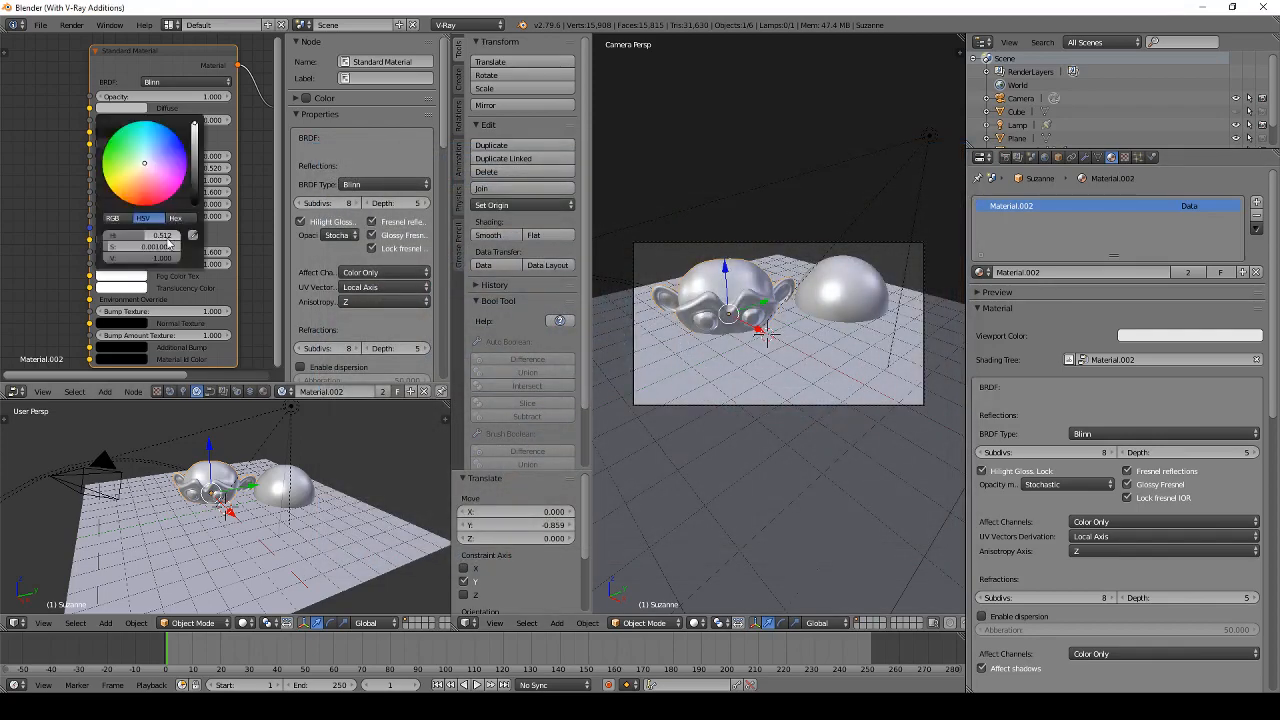
click(148, 246)
key(Return)
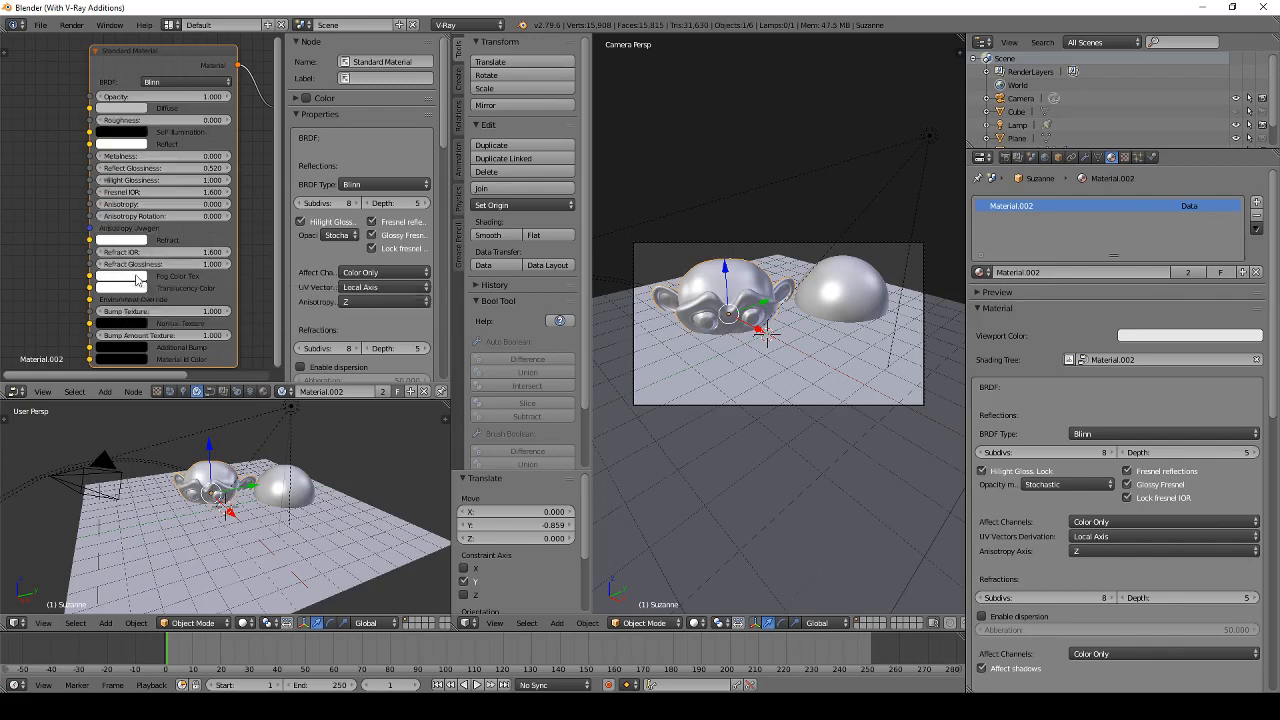
click(138, 280)
key(Escape)
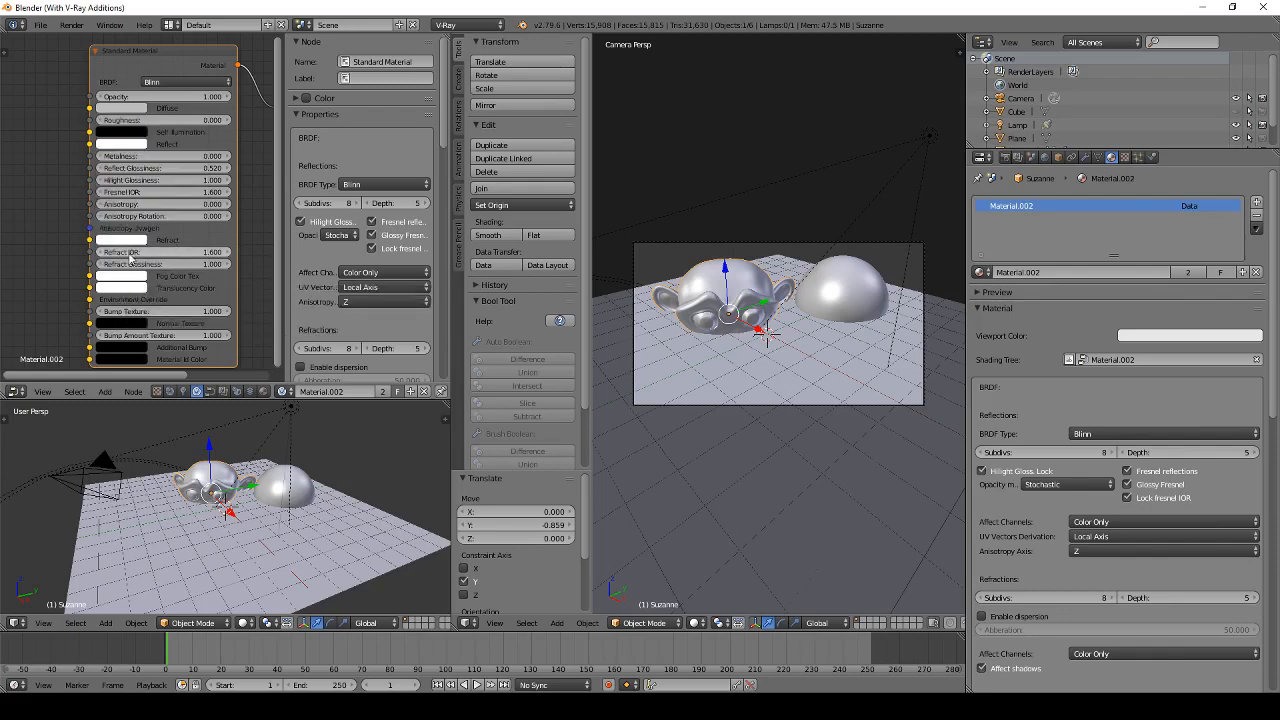
Step: Set Material.002's Refract color to a light cyan with hue 0.509 and saturation 0.266, and test-render it
click(126, 240)
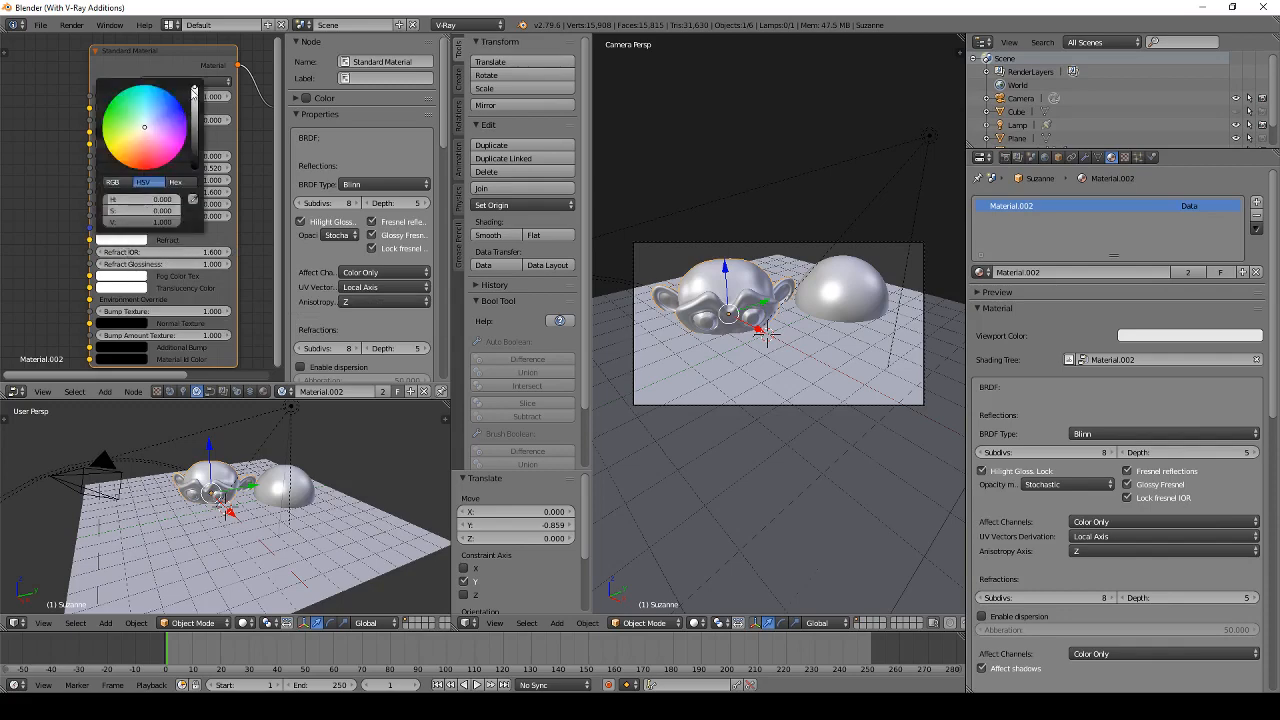
click(150, 118)
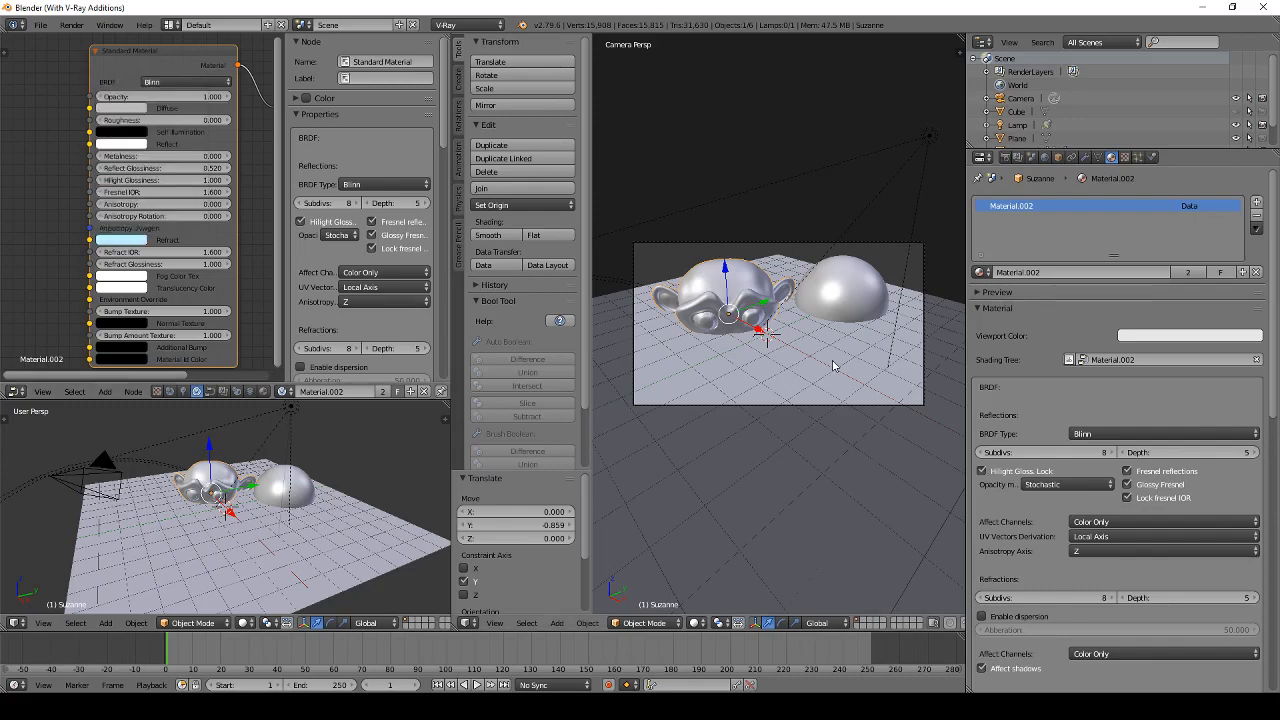
key(F12)
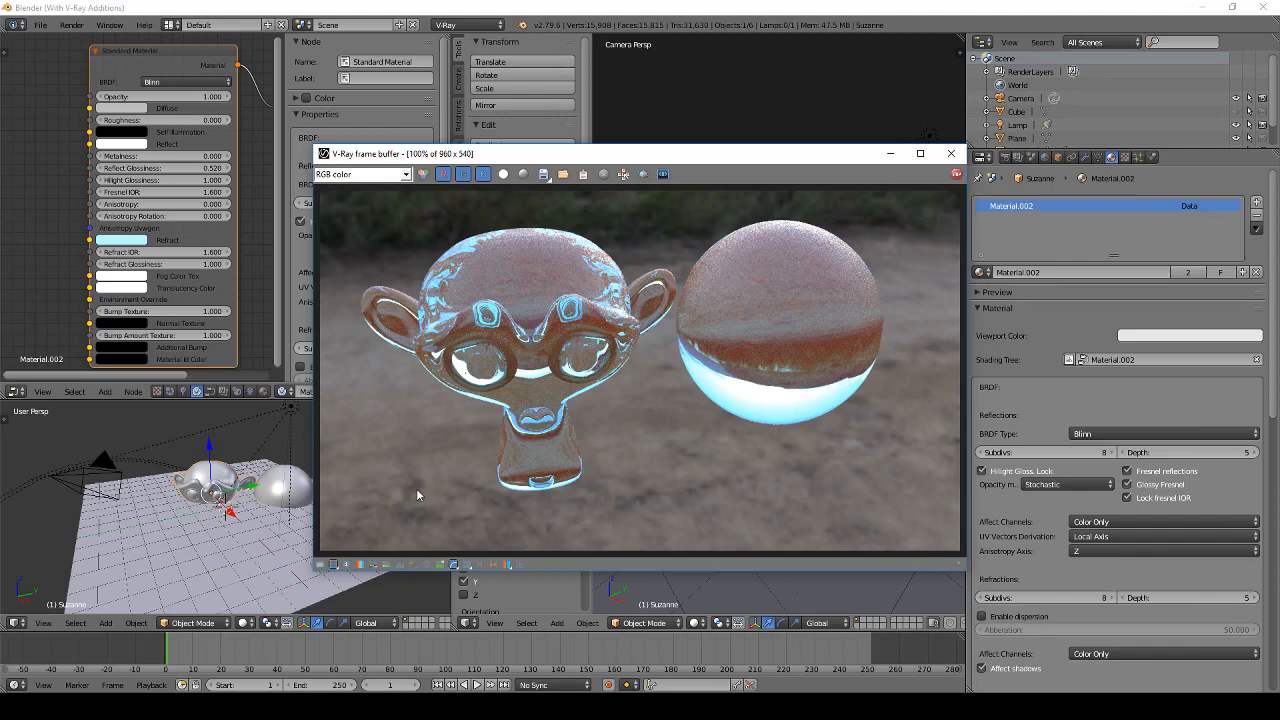
click(951, 153)
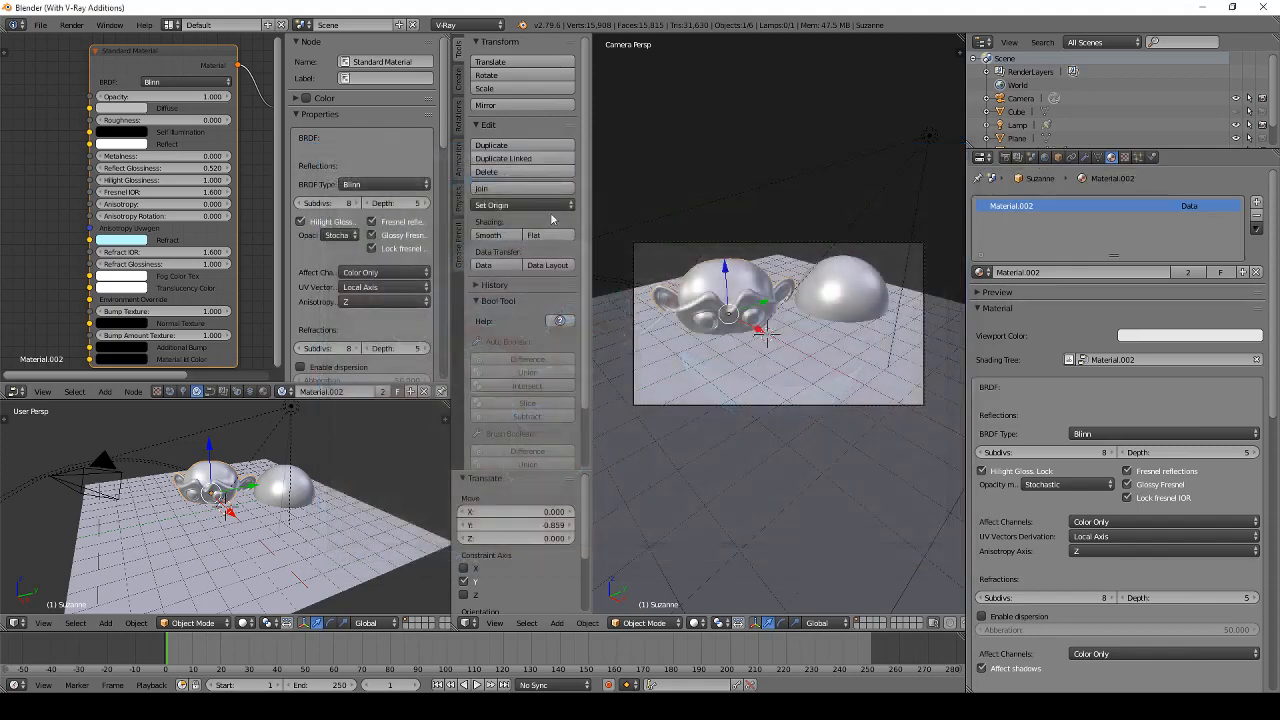
Step: Reset the Refract color to white with hue 0 and saturation 0
click(125, 240)
click(148, 199)
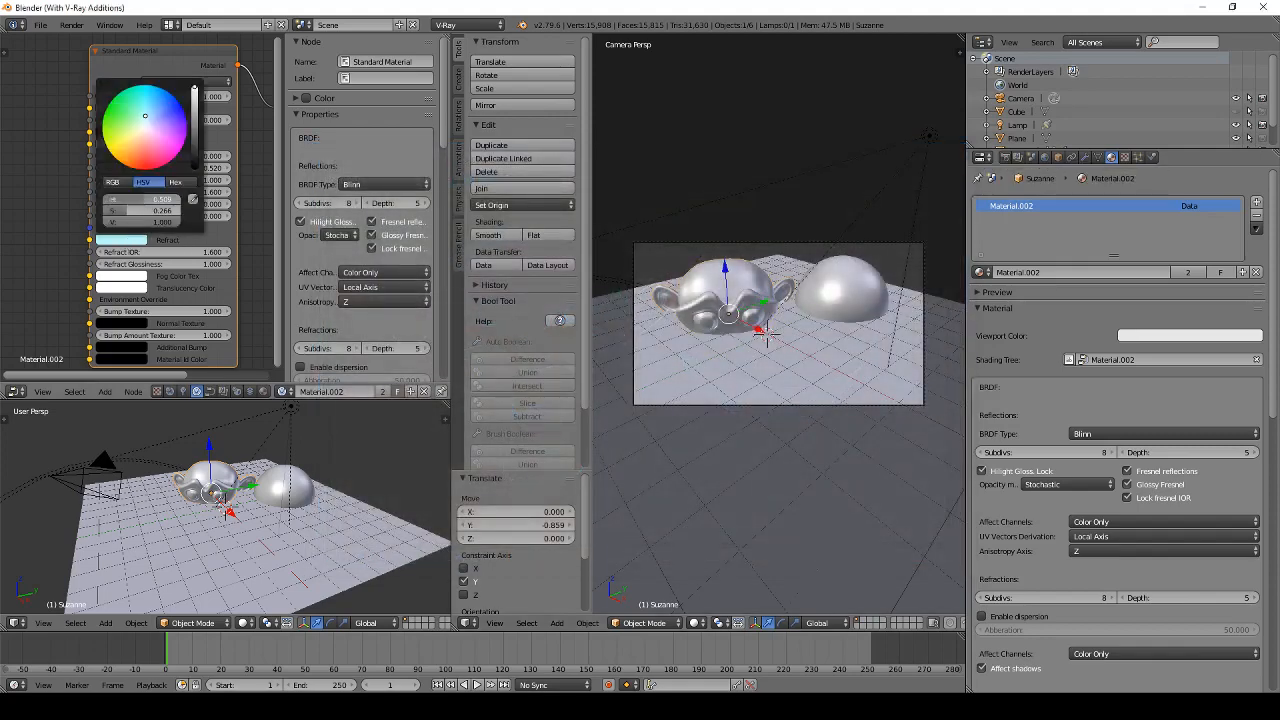
text(0)
key(Tab)
text(0)
key(Return)
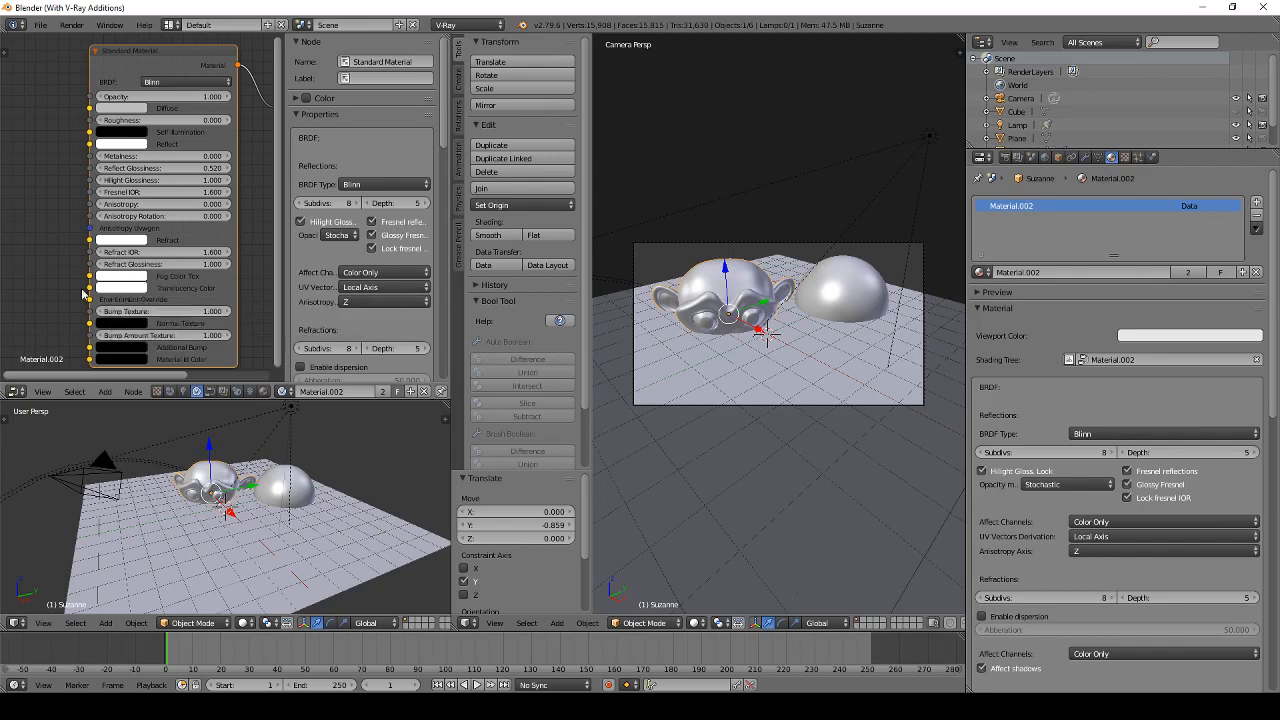
Step: Select the sphere, set its material's Translucency Color to a reddish orange and test-render the scene
middle_drag(68, 236, 107, 181)
middle_drag(128, 228, 62, 206)
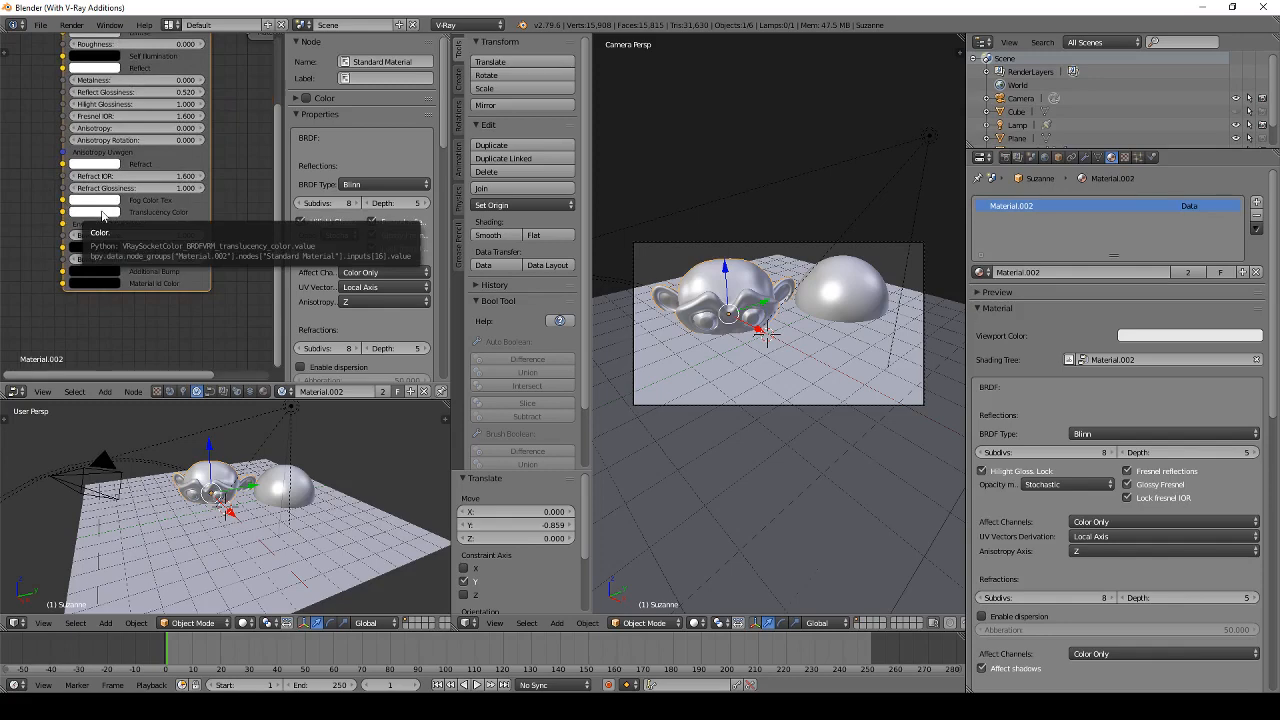
right_click(842, 293)
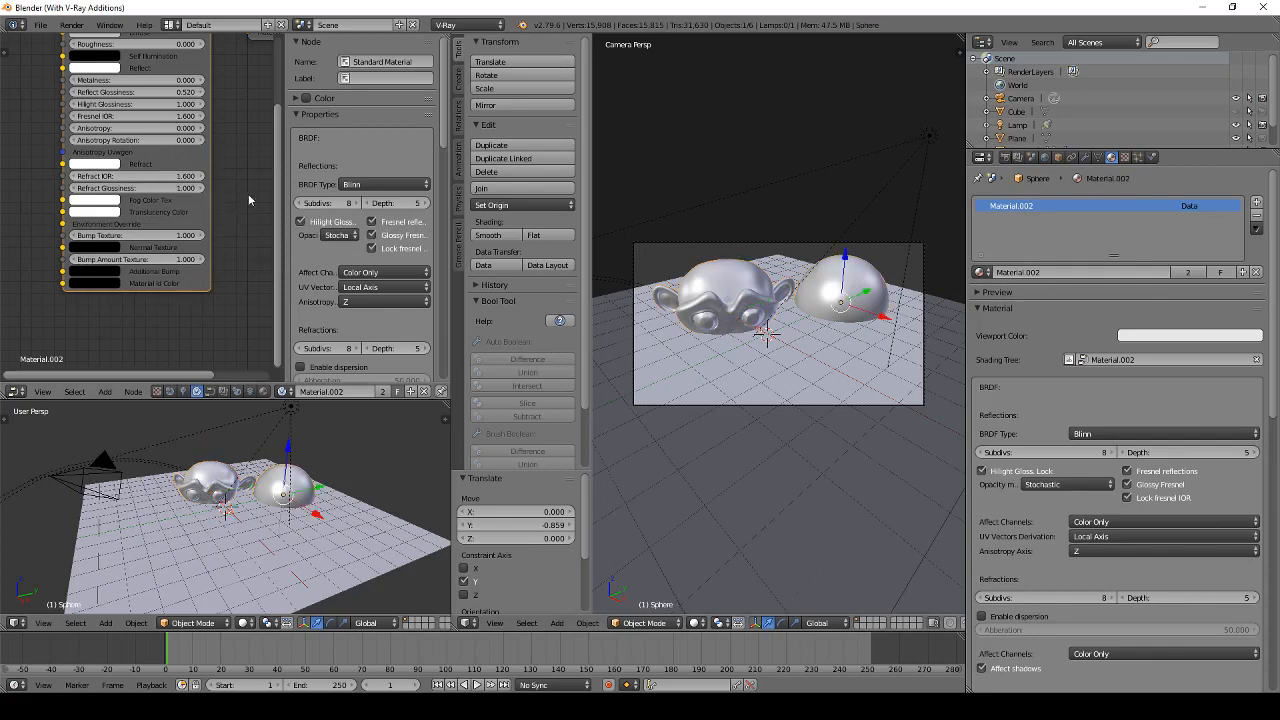
drag(281, 160, 288, 197)
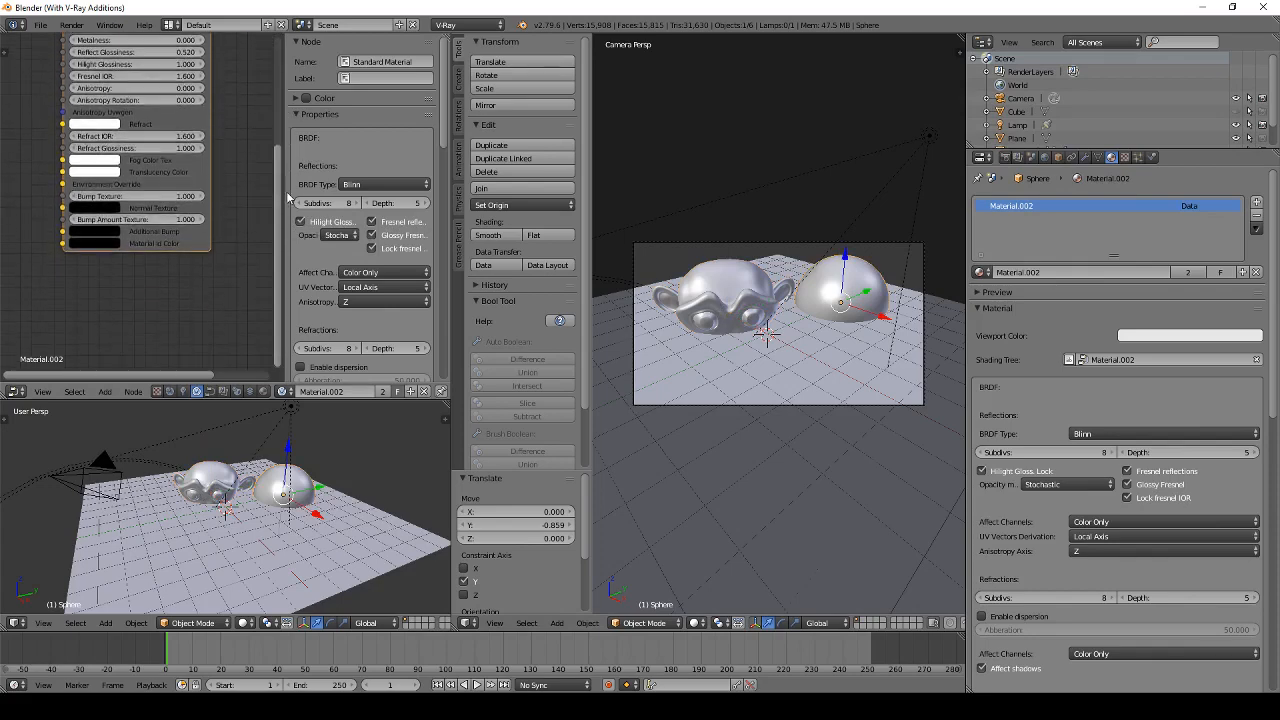
click(94, 173)
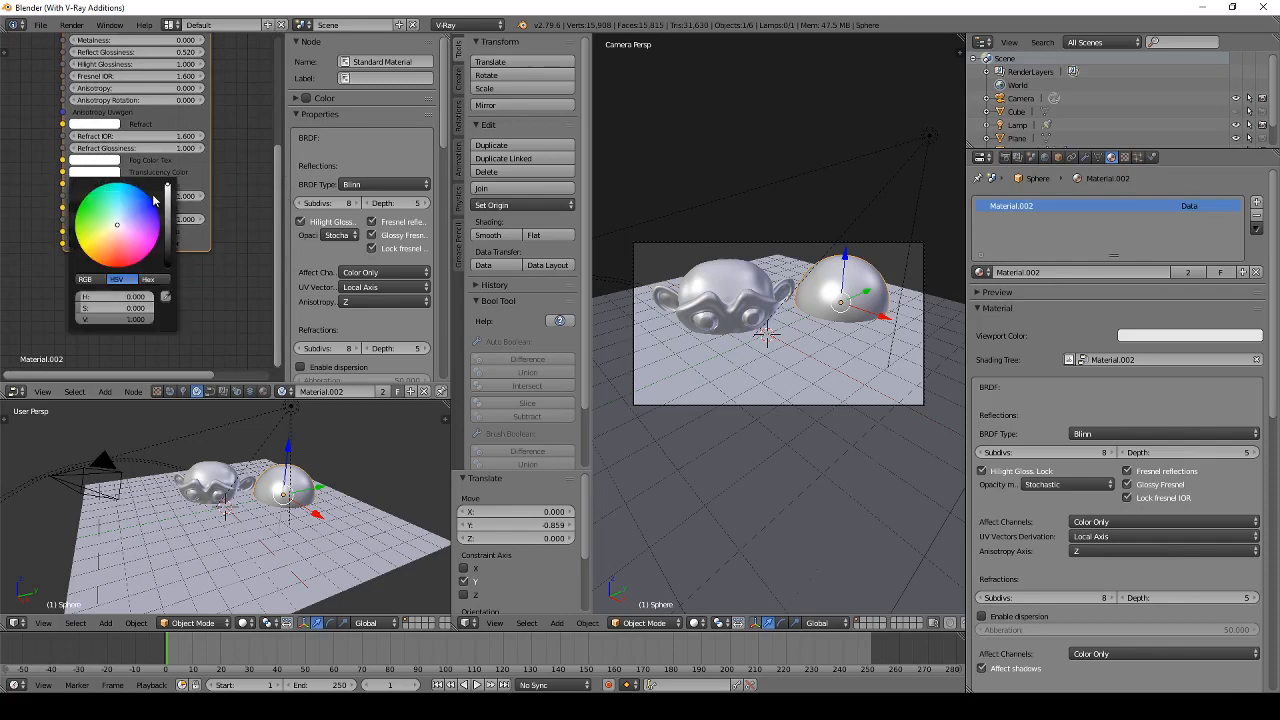
drag(118, 229, 116, 252)
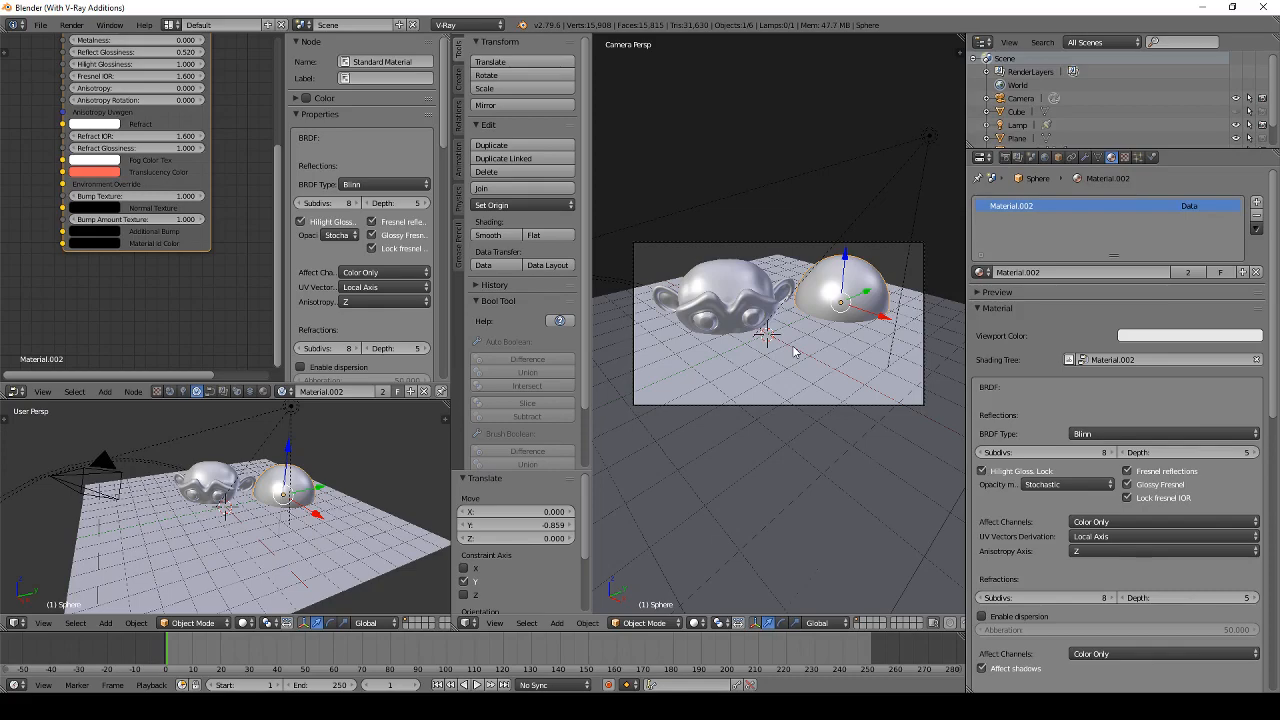
key(F12)
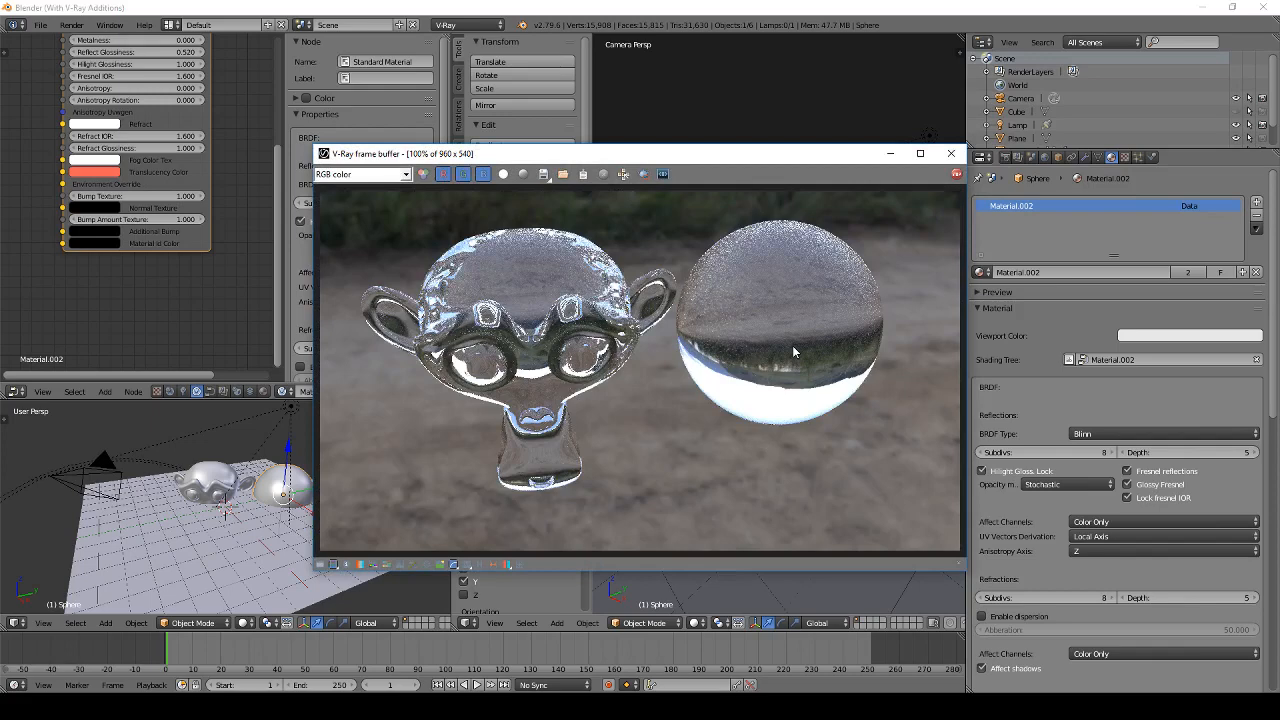
click(950, 153)
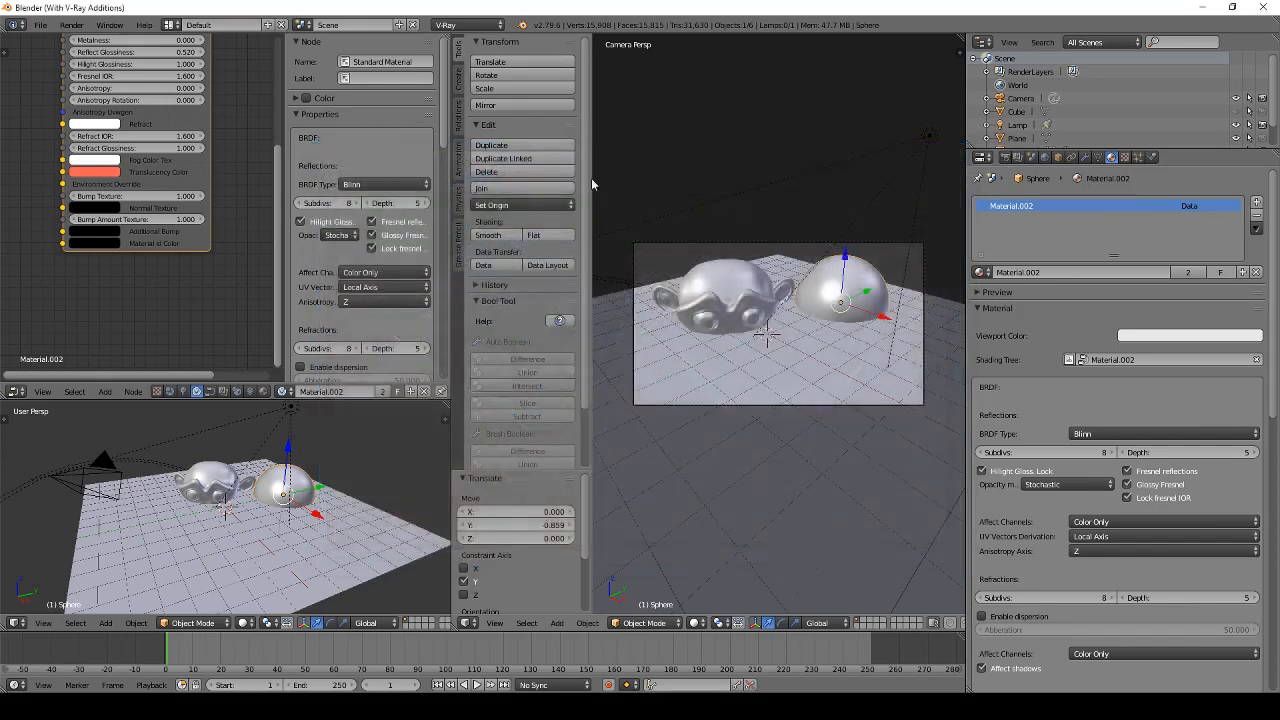
Step: Return the Translucency Color to white and shift the Standard Material node sideways in the node tree
middle_drag(241, 165, 247, 225)
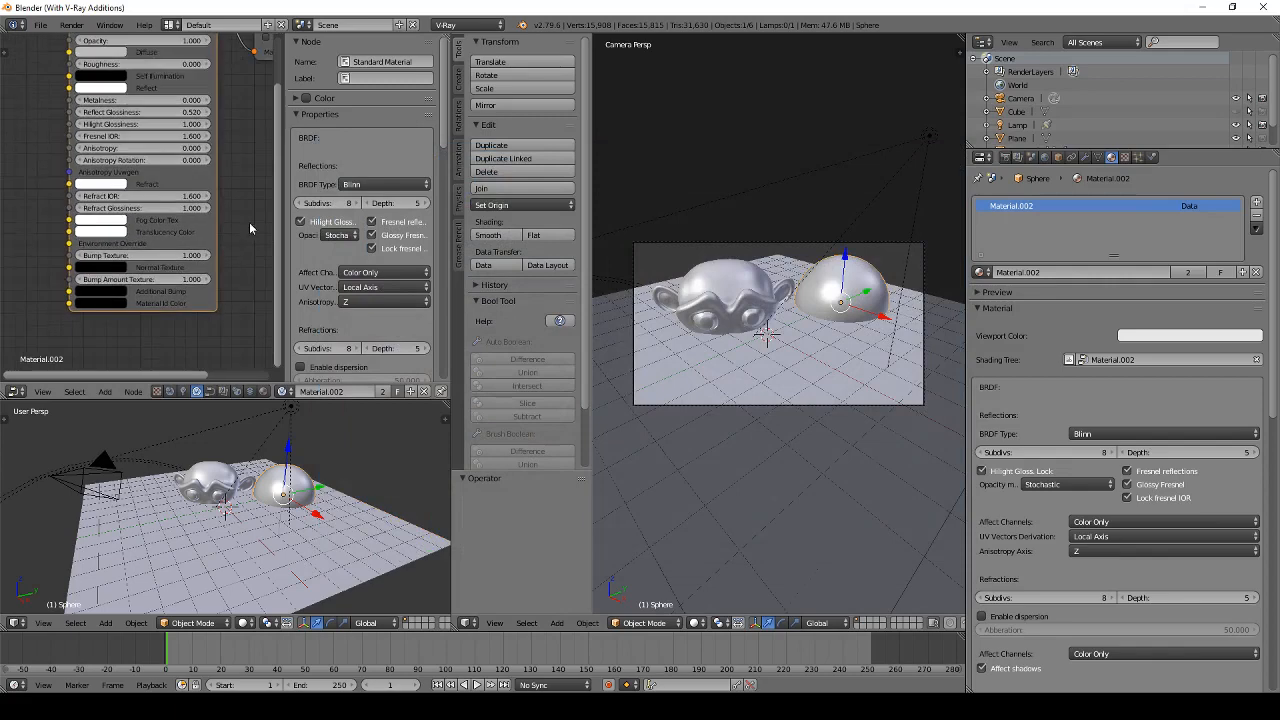
scroll(286, 238, down, 1)
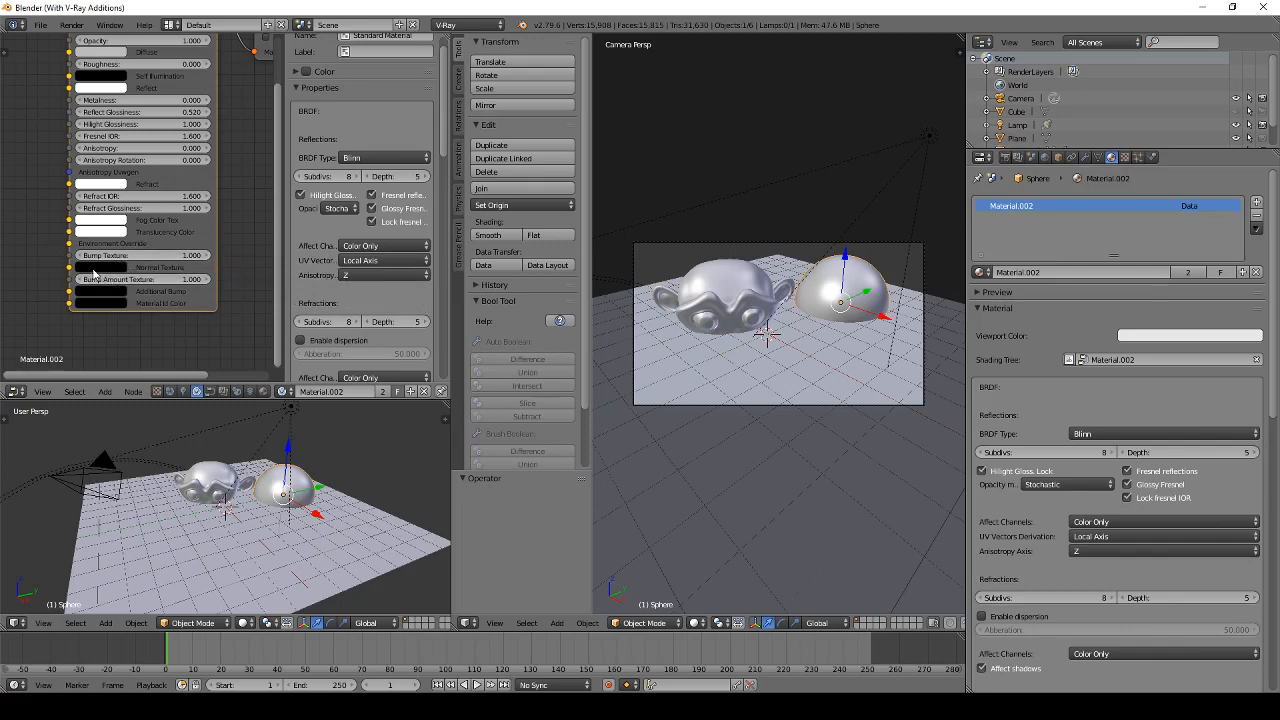
key(g)
click(140, 252)
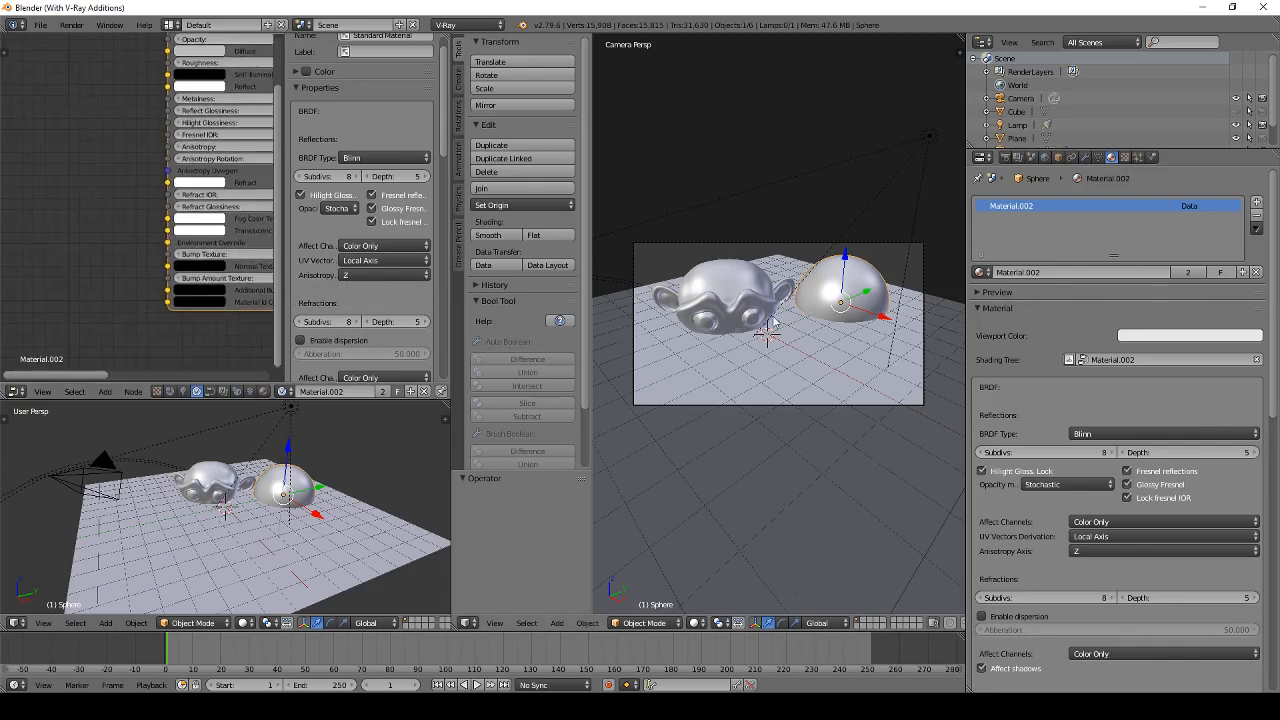
Step: Set Material.002's Reflect color to black and test-render the purely refractive objects
click(205, 87)
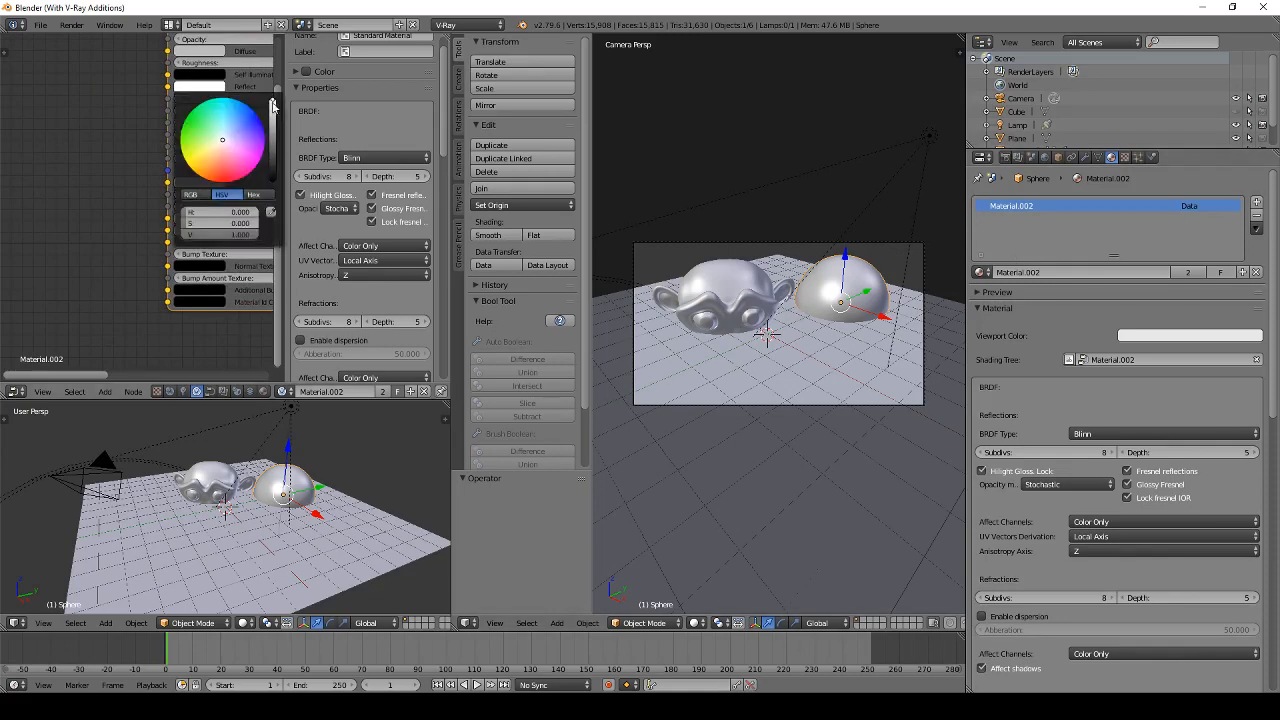
drag(272, 106, 272, 180)
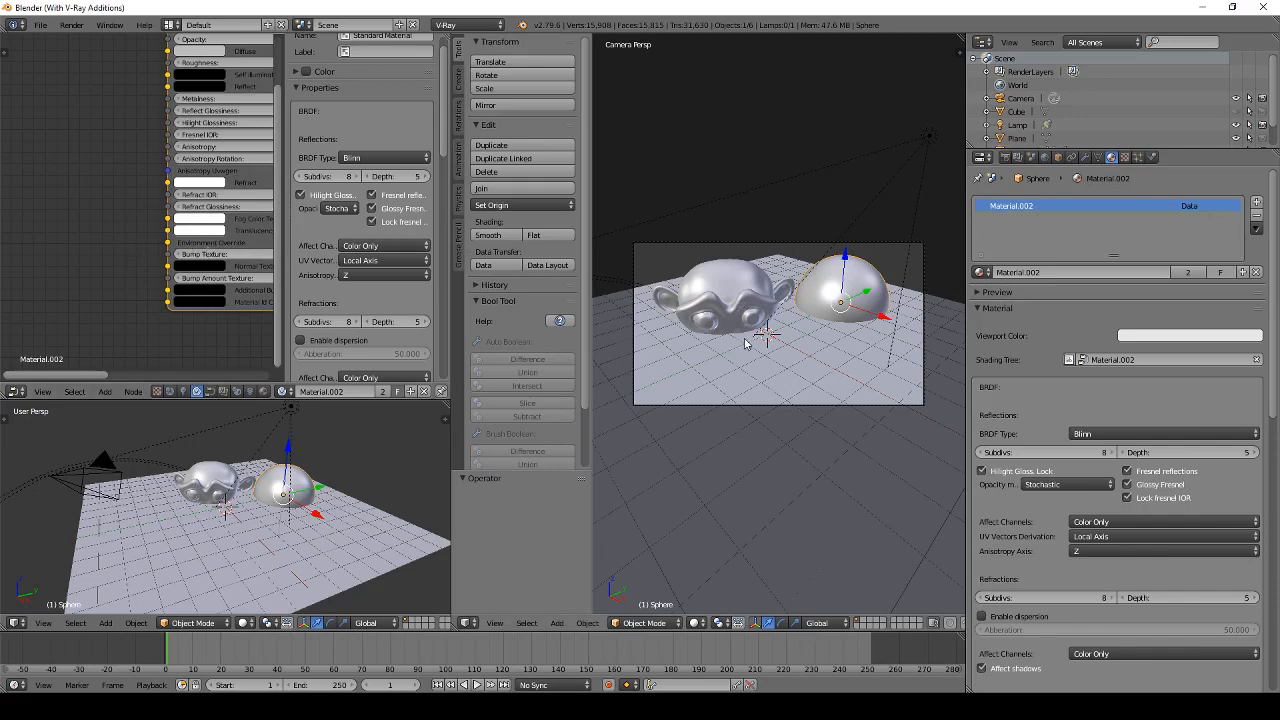
key(F12)
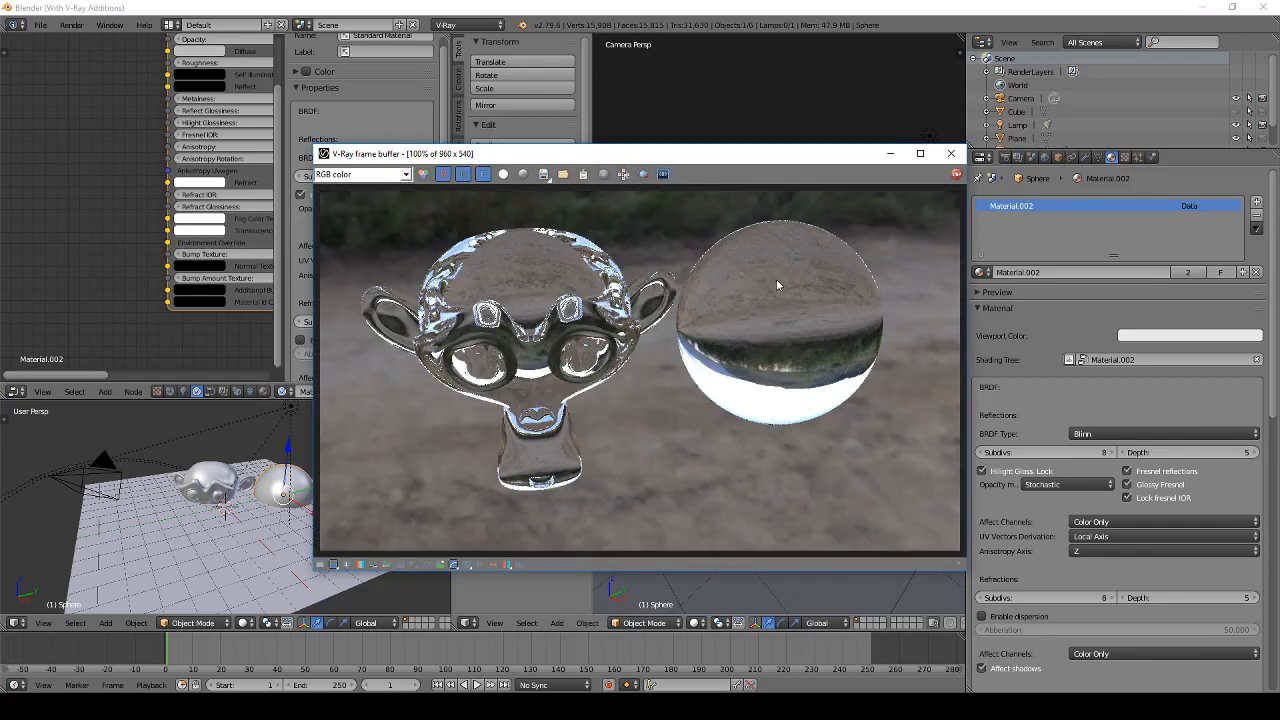
click(950, 153)
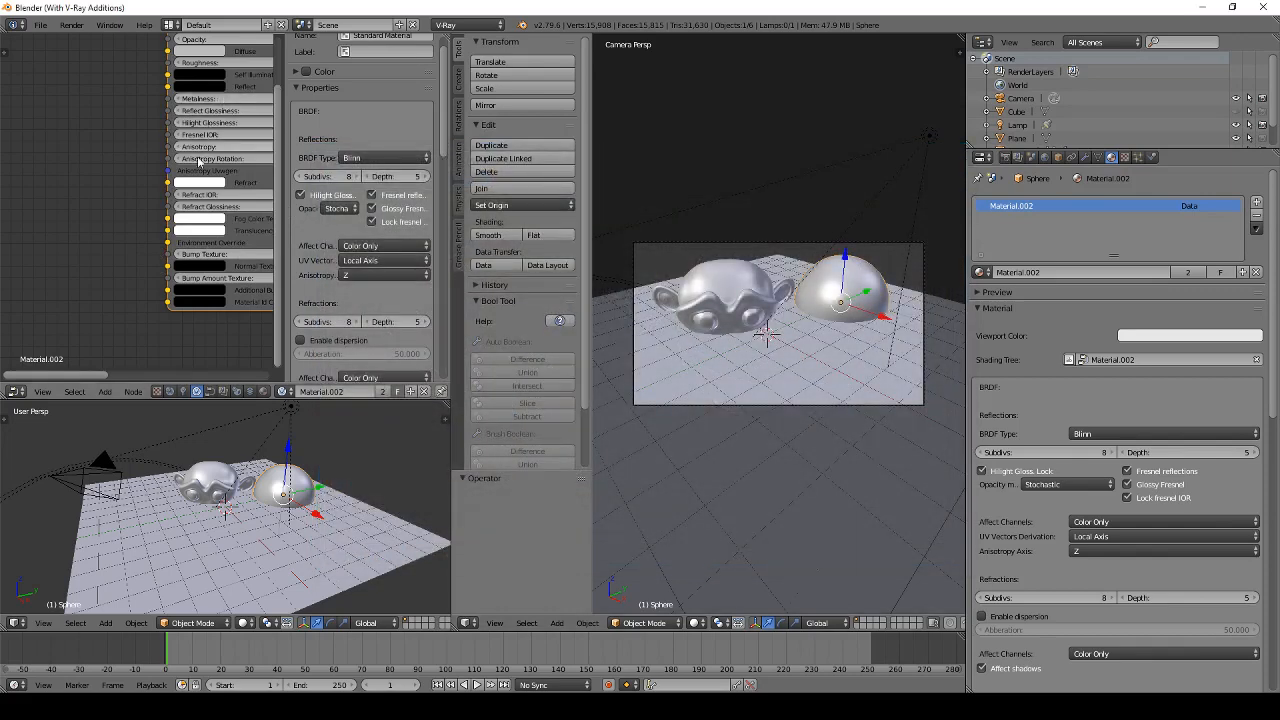
Step: Set the Refract color to black and the Reflect color to white, and render the scene
click(212, 184)
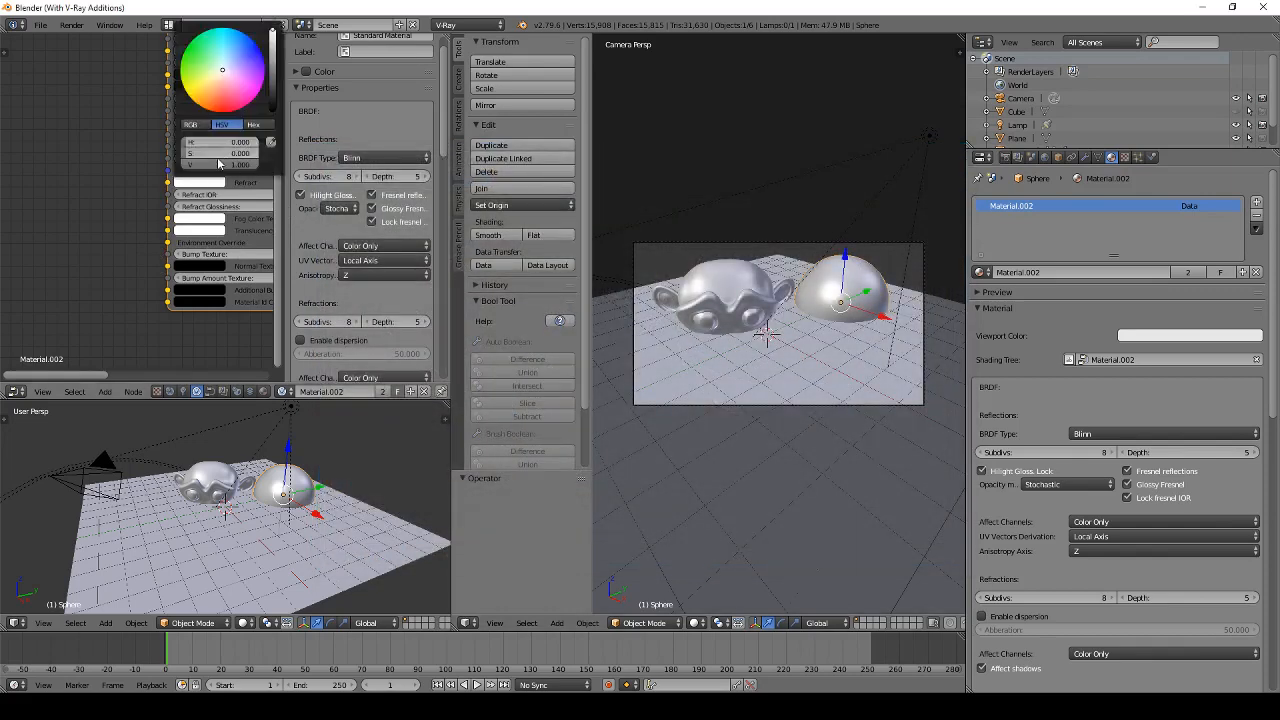
drag(218, 163, 180, 163)
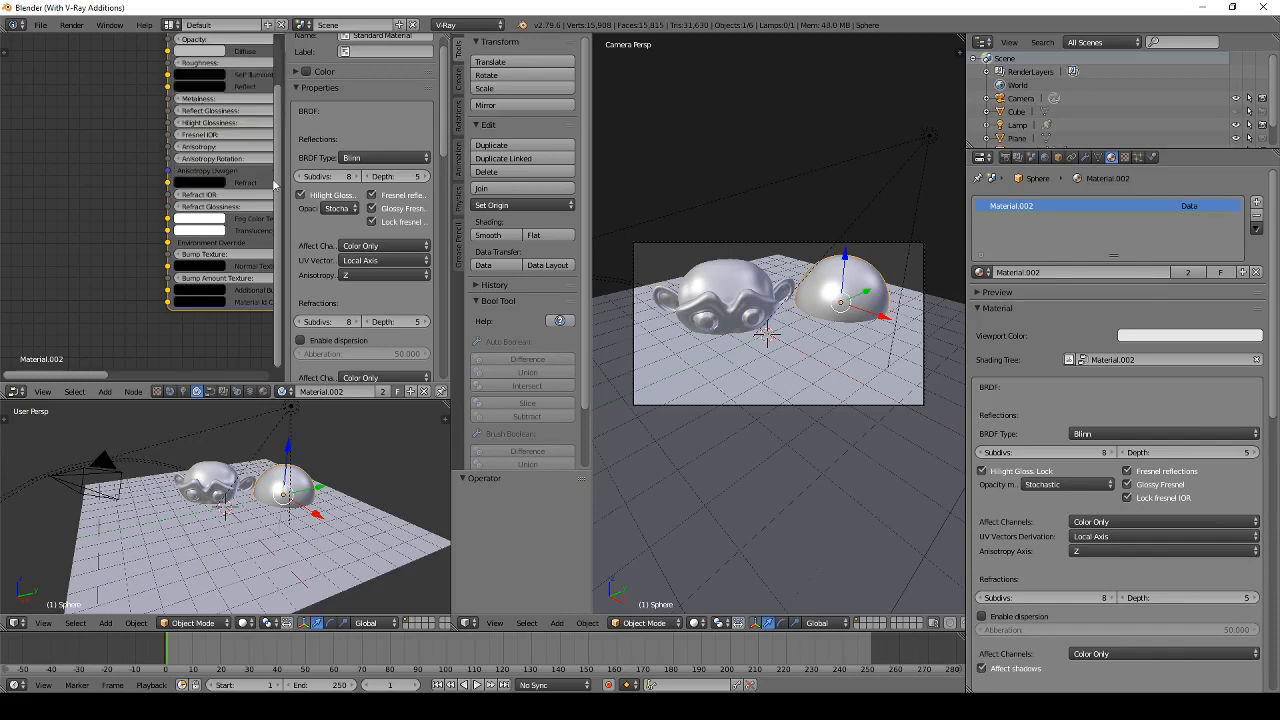
click(217, 89)
drag(275, 181, 273, 100)
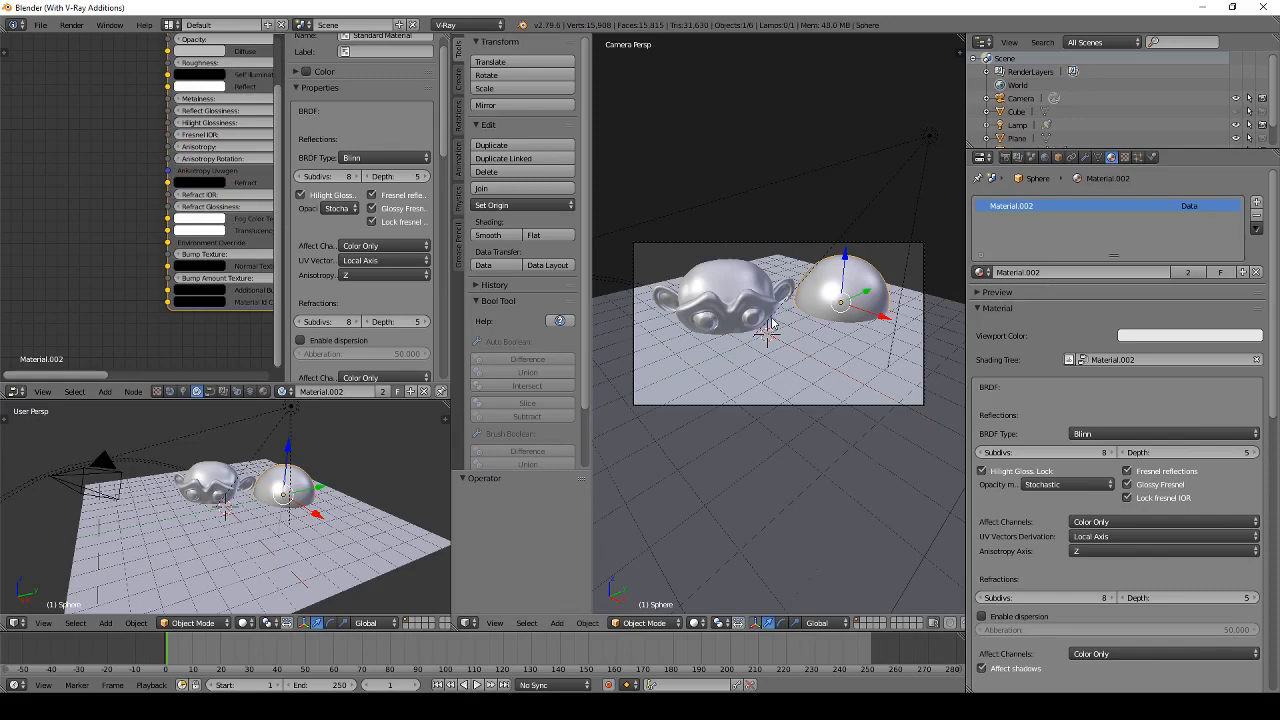
key(F12)
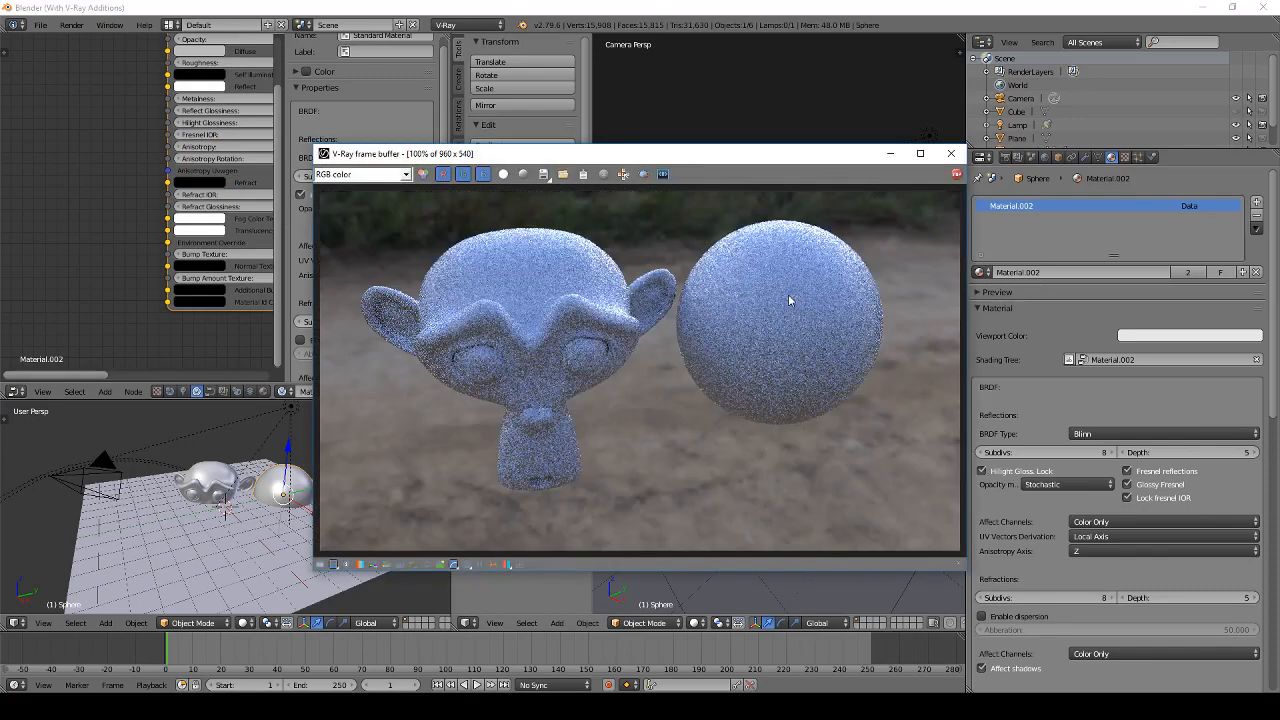
Step: Brighten Material.002's Diffuse color to white and test-render the monkey head and sphere
click(950, 153)
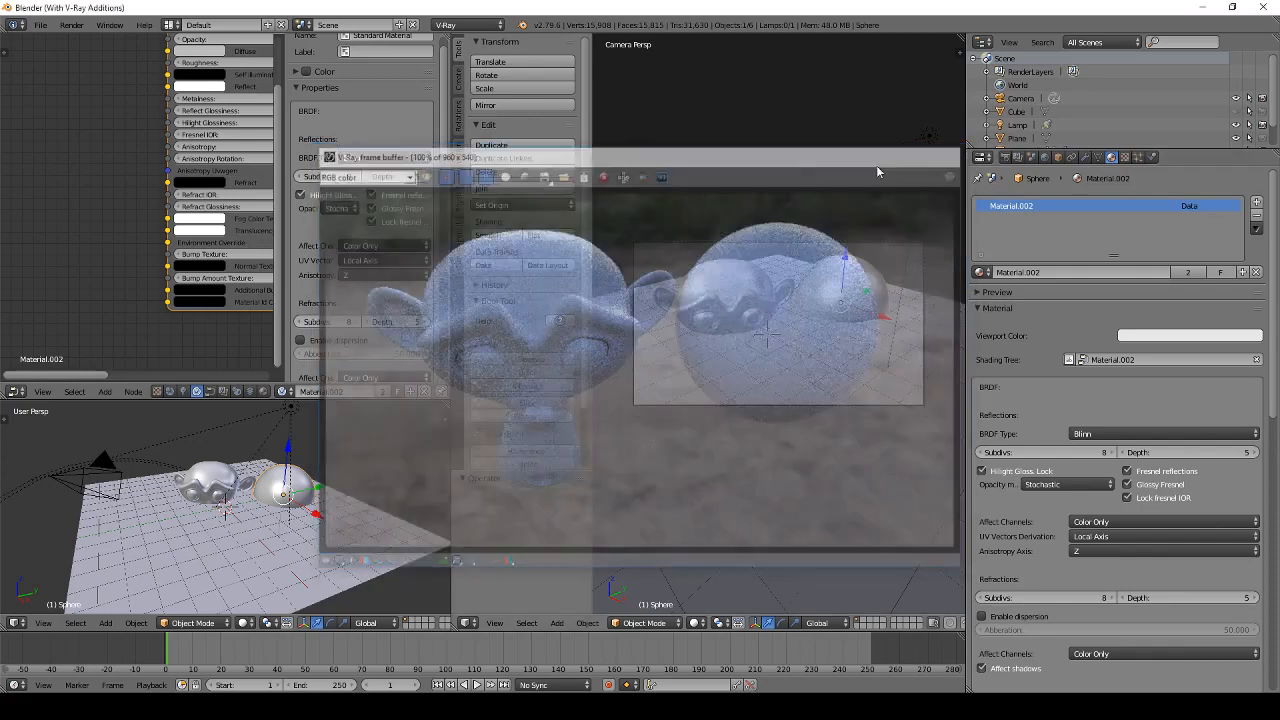
click(220, 52)
click(272, 76)
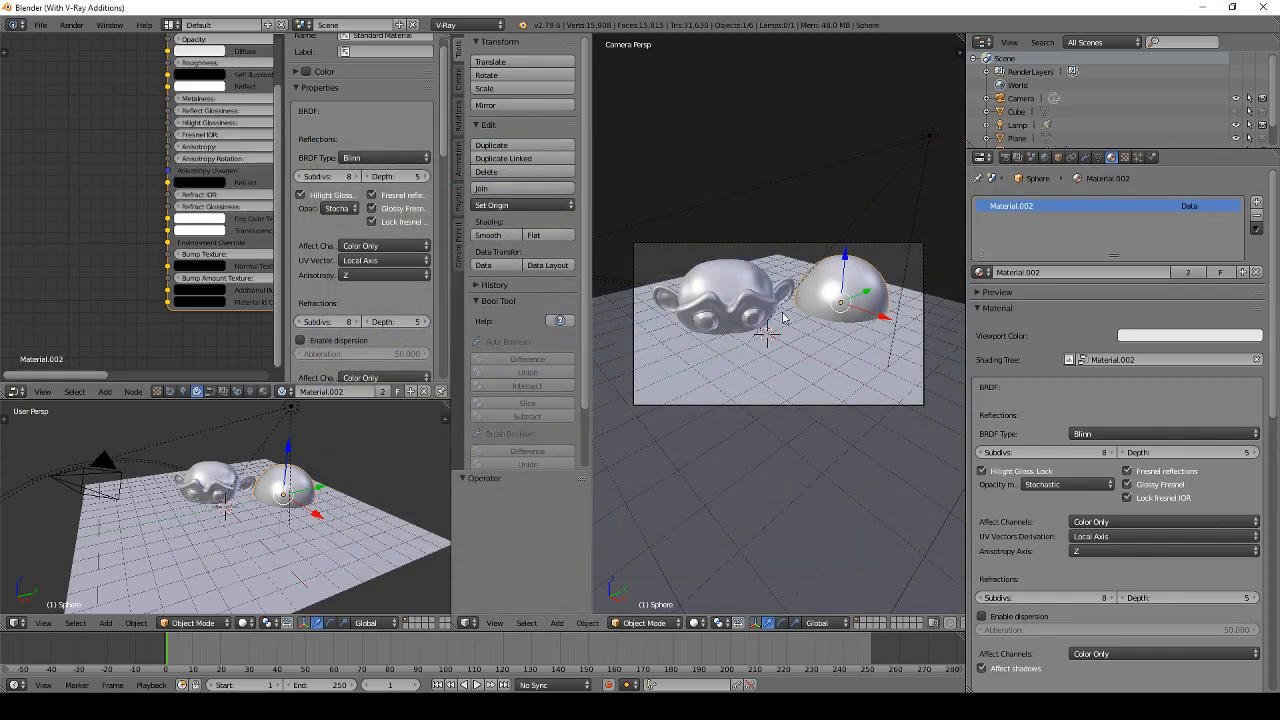
key(F12)
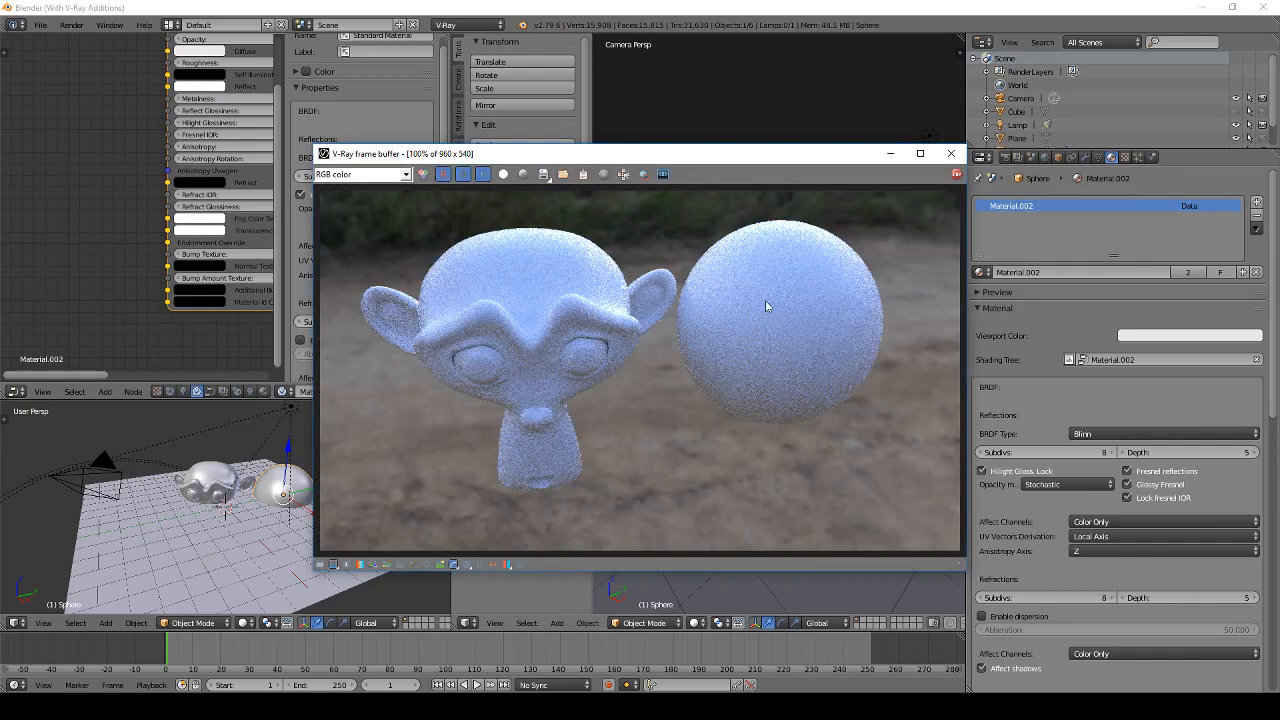
click(951, 153)
Step: Add a Noise (3ds Max) texture node, adjust its width and place it beside the Standard Material node
scroll(106, 266, down, 2)
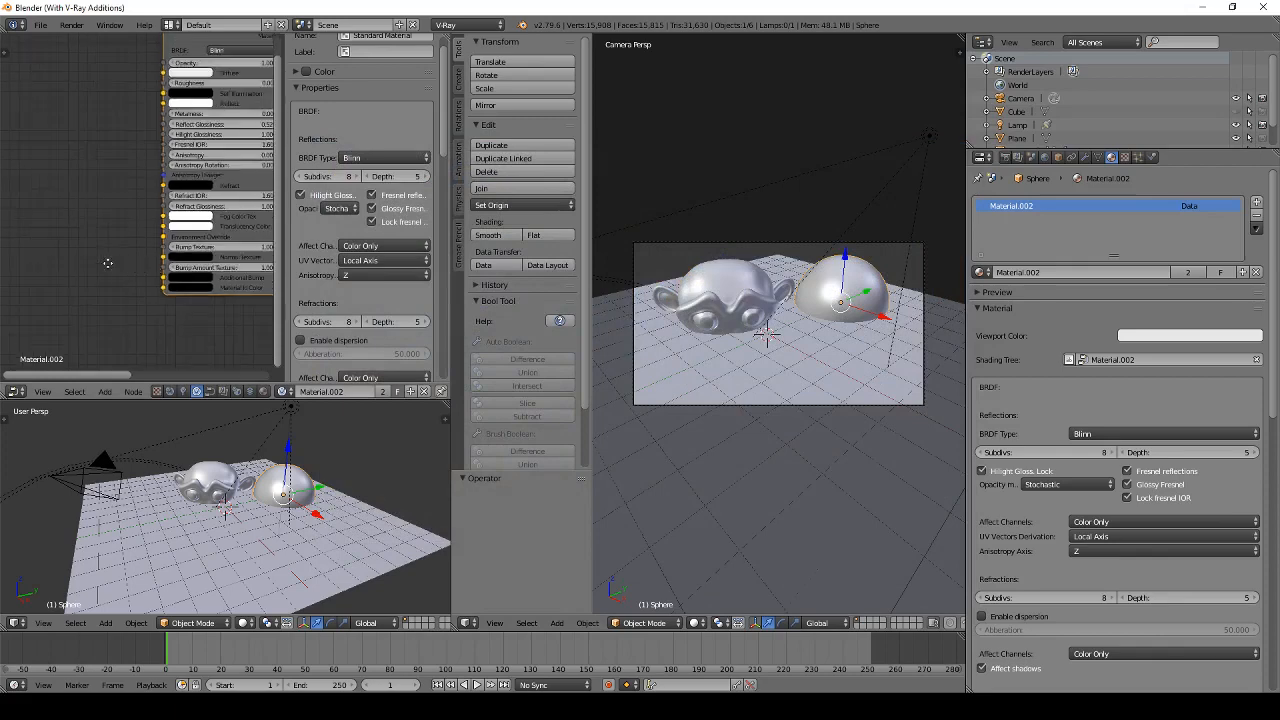
key(shift+a)
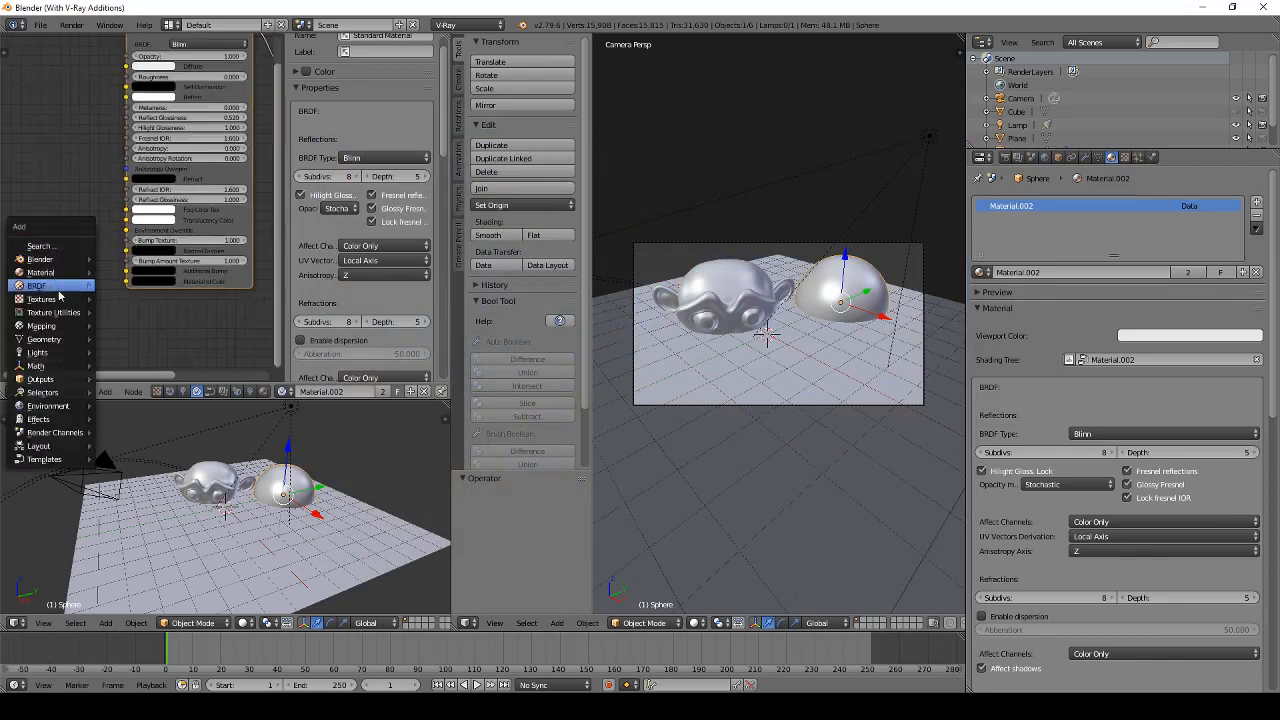
mouse_move(60, 297)
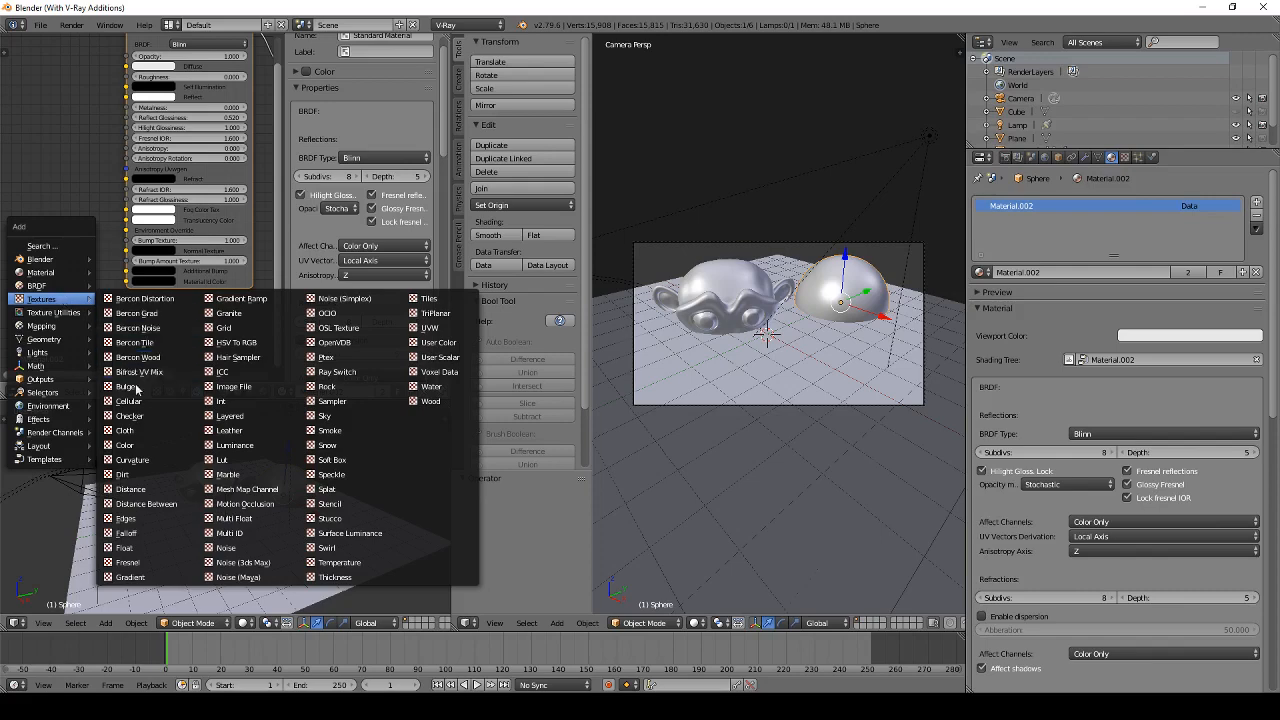
click(224, 563)
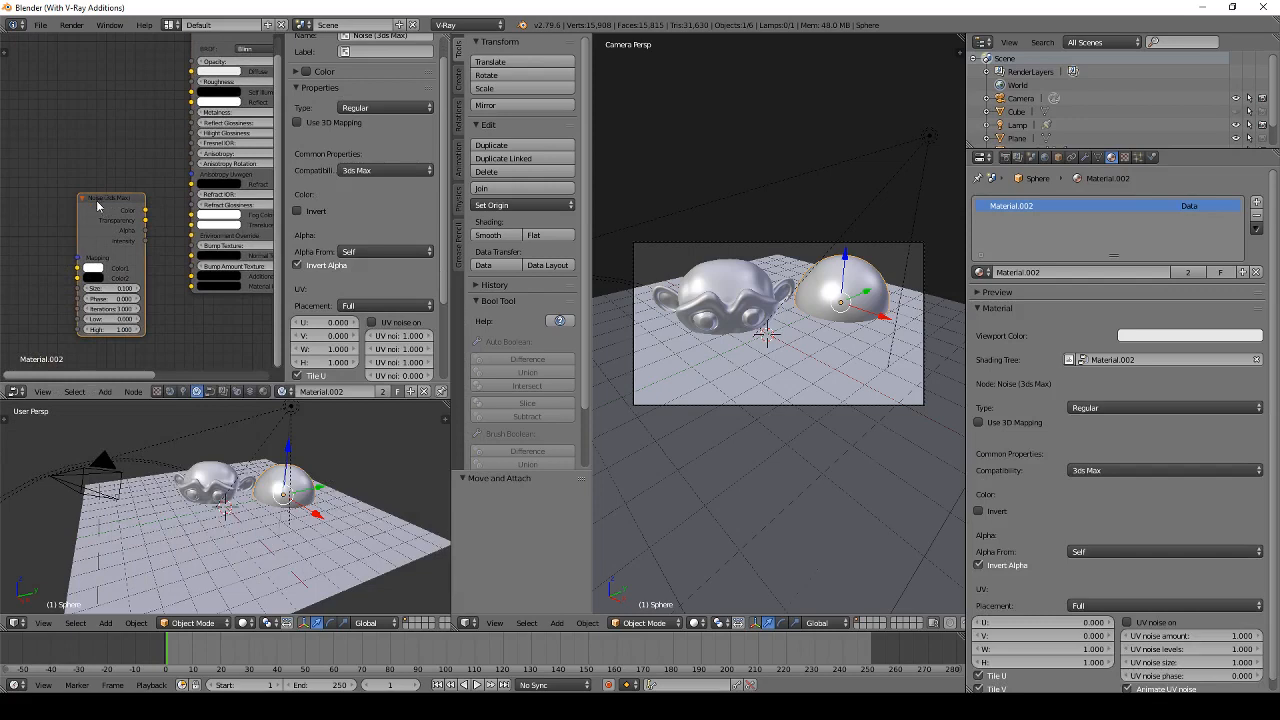
drag(144, 203, 89, 207)
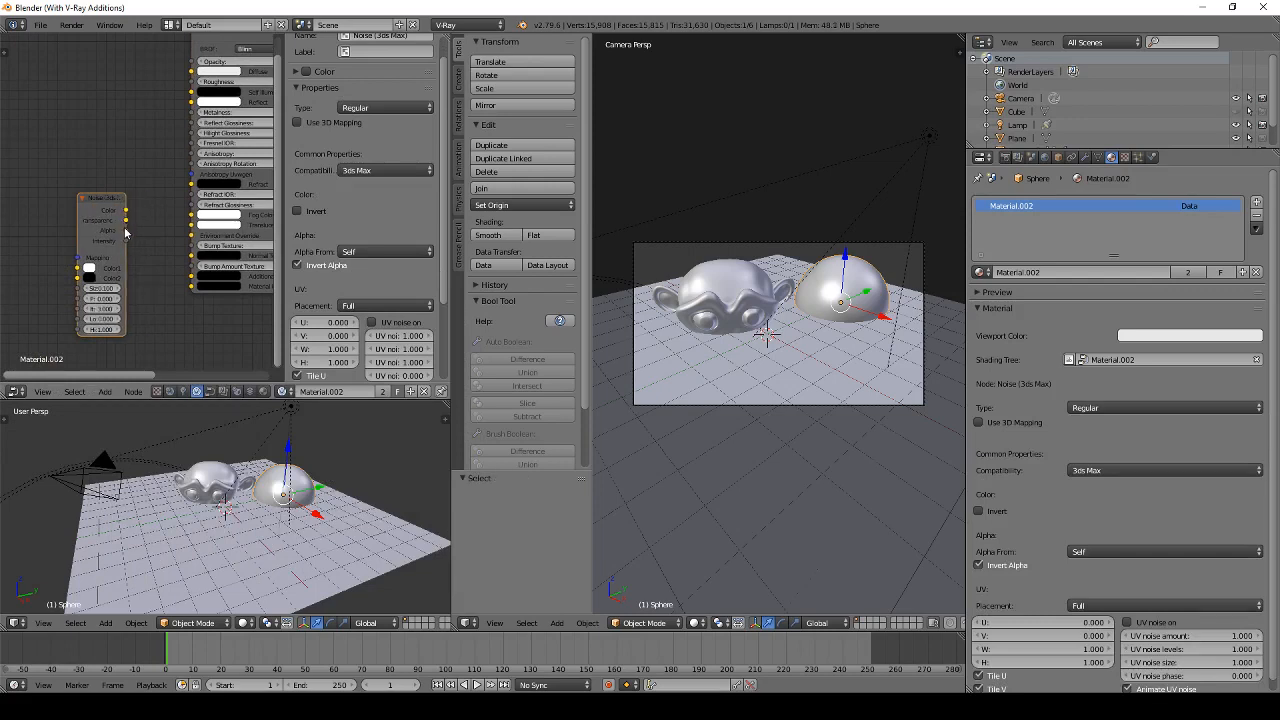
drag(125, 257, 176, 252)
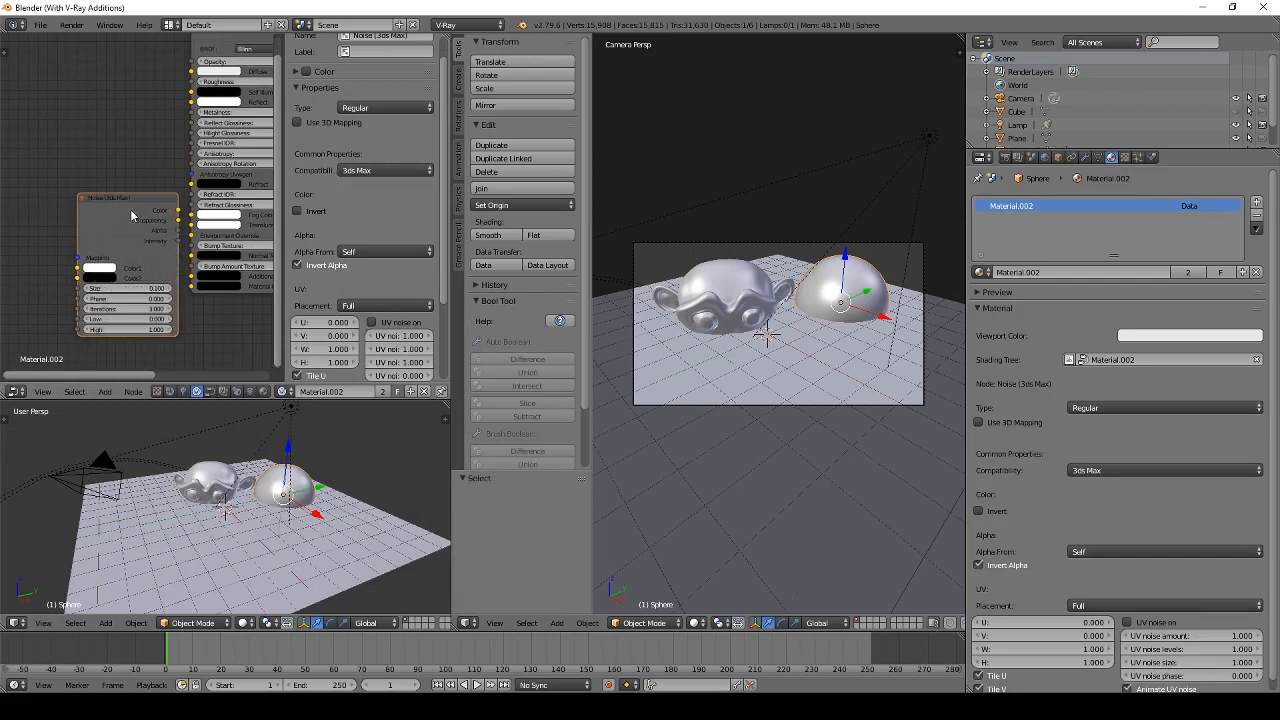
drag(131, 211, 73, 159)
middle_drag(95, 193, 93, 209)
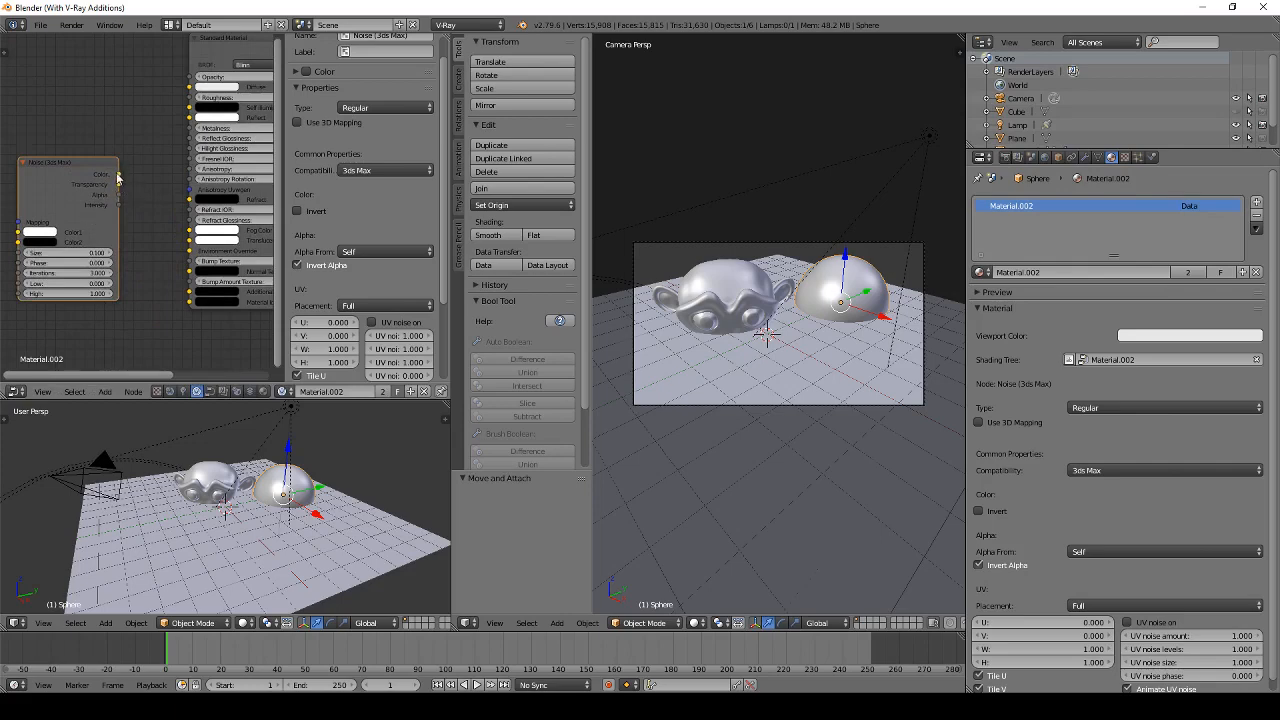
Step: Link the noise texture's Color output to the Standard Material's Diffuse input and test-render the scene
drag(118, 174, 188, 87)
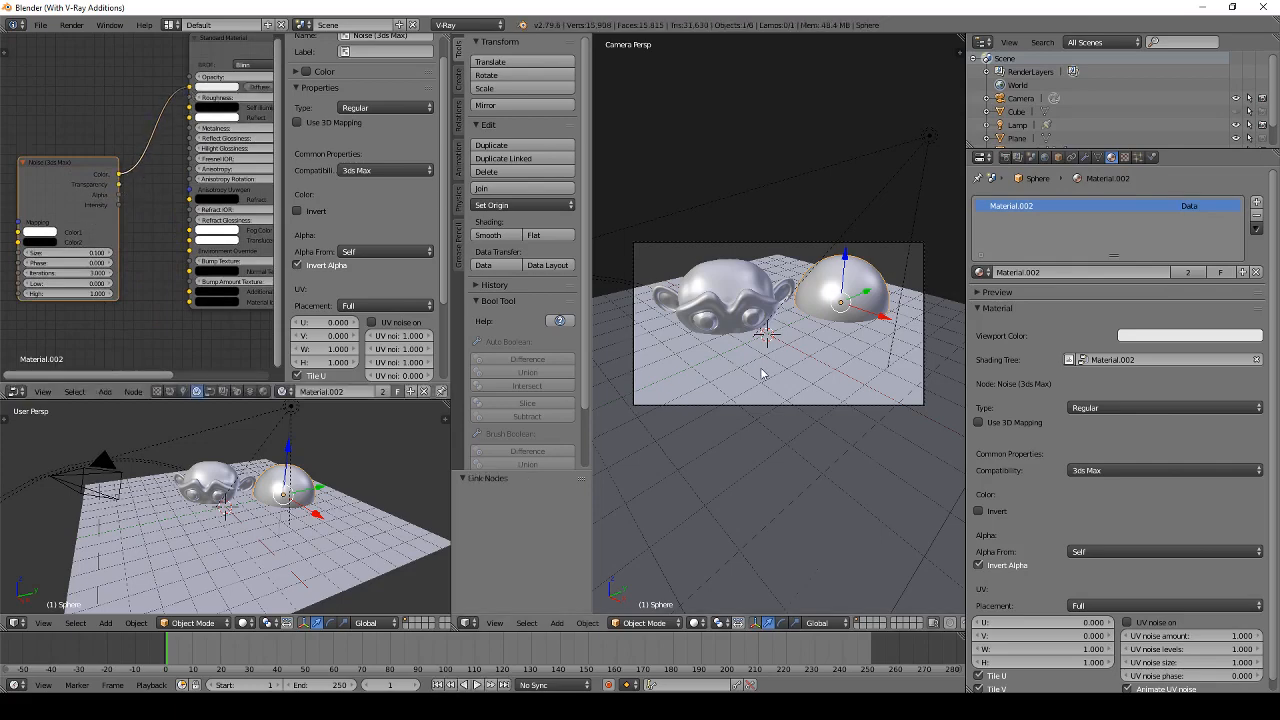
key(F12)
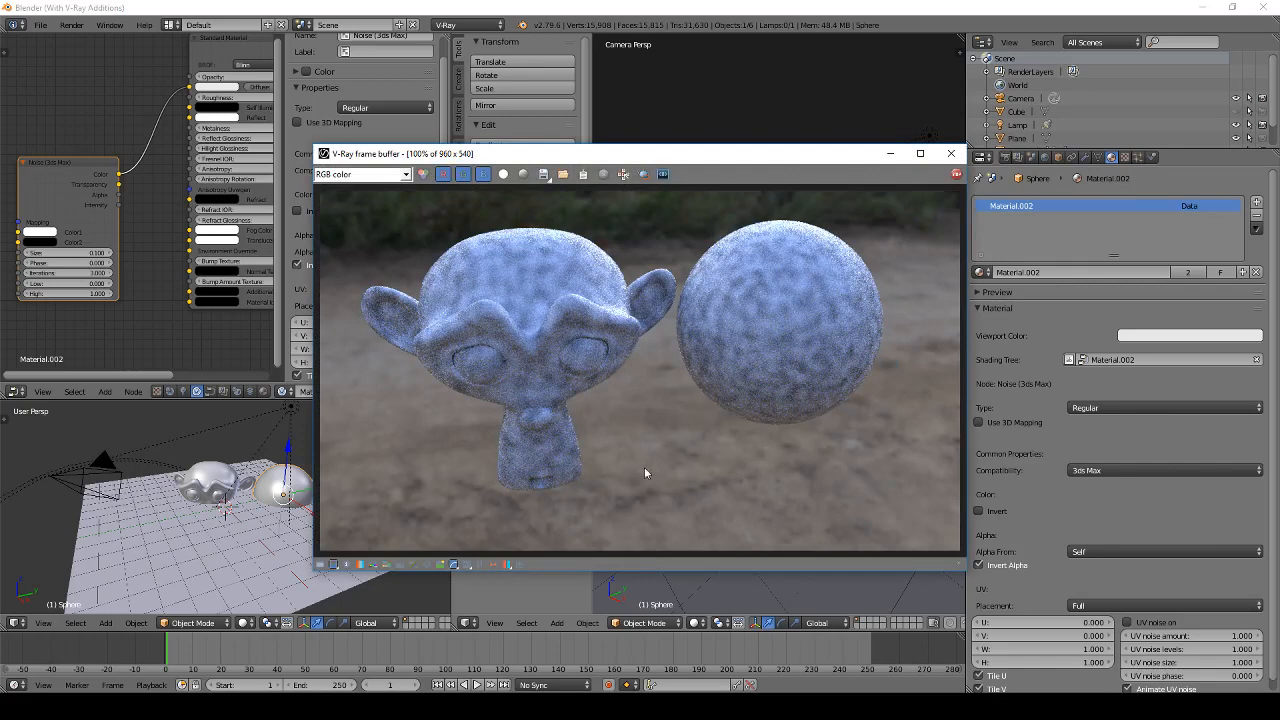
click(950, 153)
Step: Disconnect the noise from Diffuse, link its Intensity output to Bump Texture and test-render the scene
drag(196, 90, 188, 258)
mouse_move(190, 264)
mouse_down()
mouse_move(150, 237)
mouse_move(178, 235)
mouse_move(192, 265)
mouse_up()
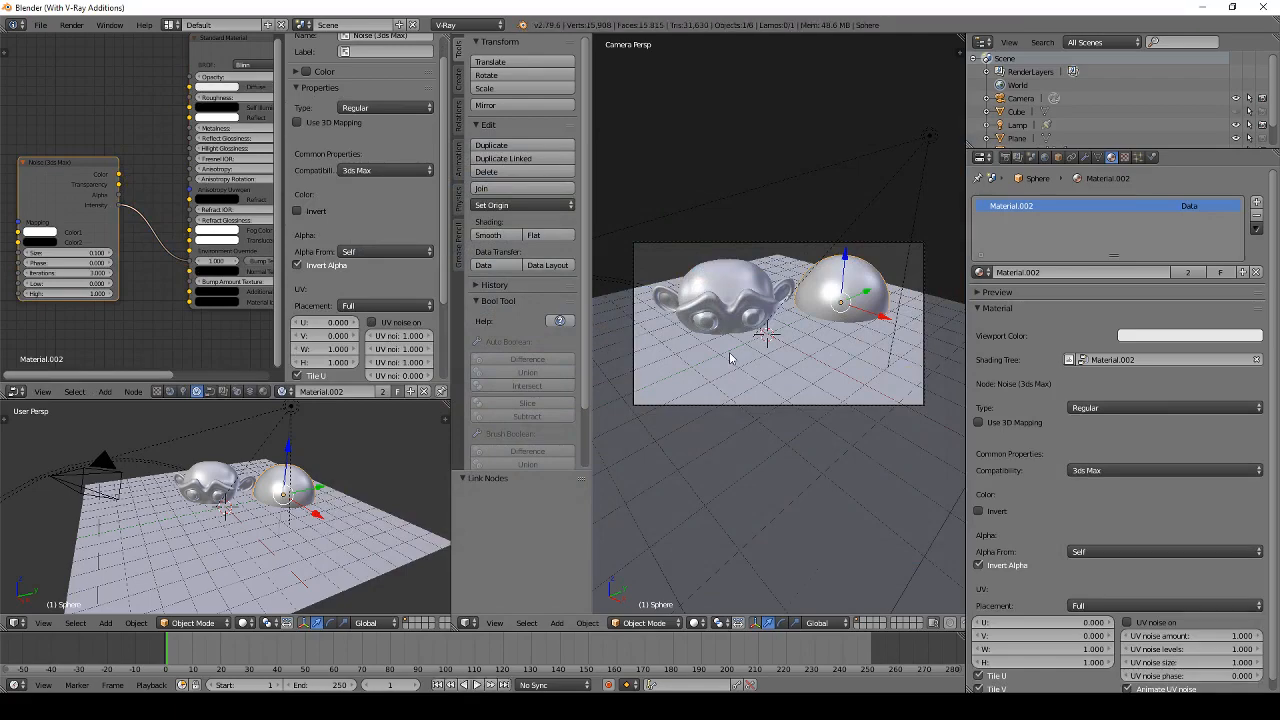
key(F12)
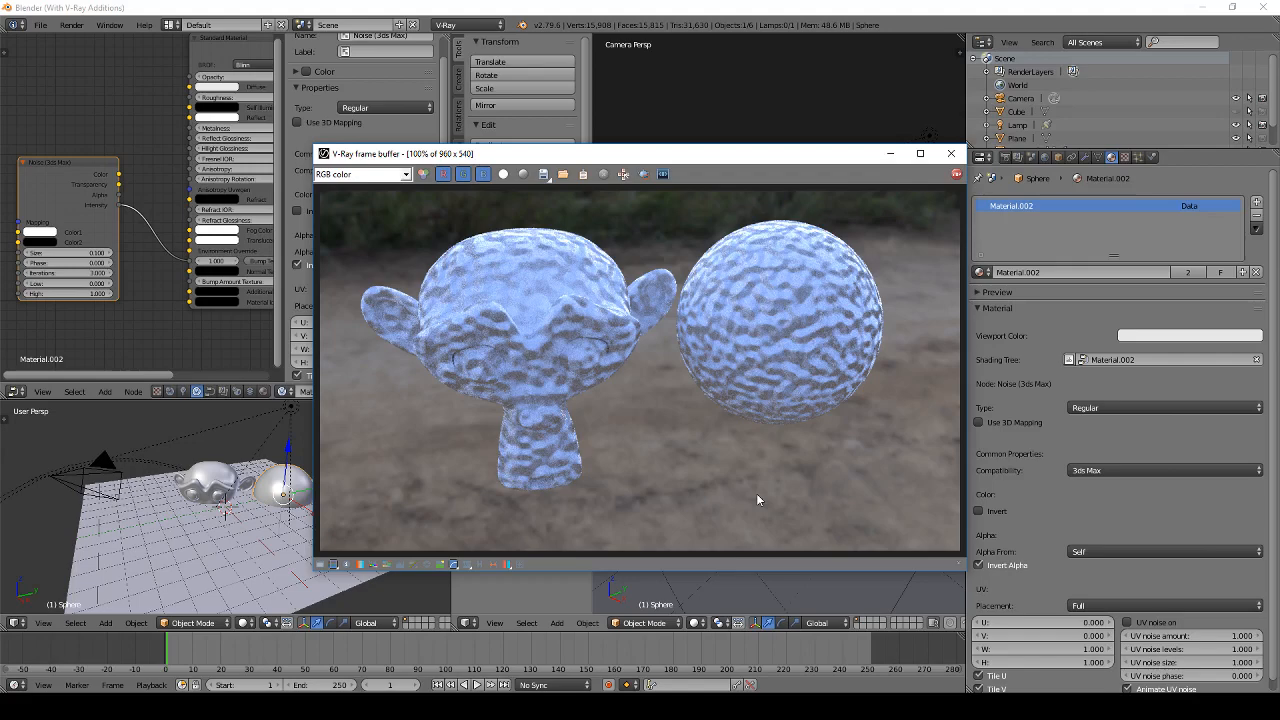
click(950, 153)
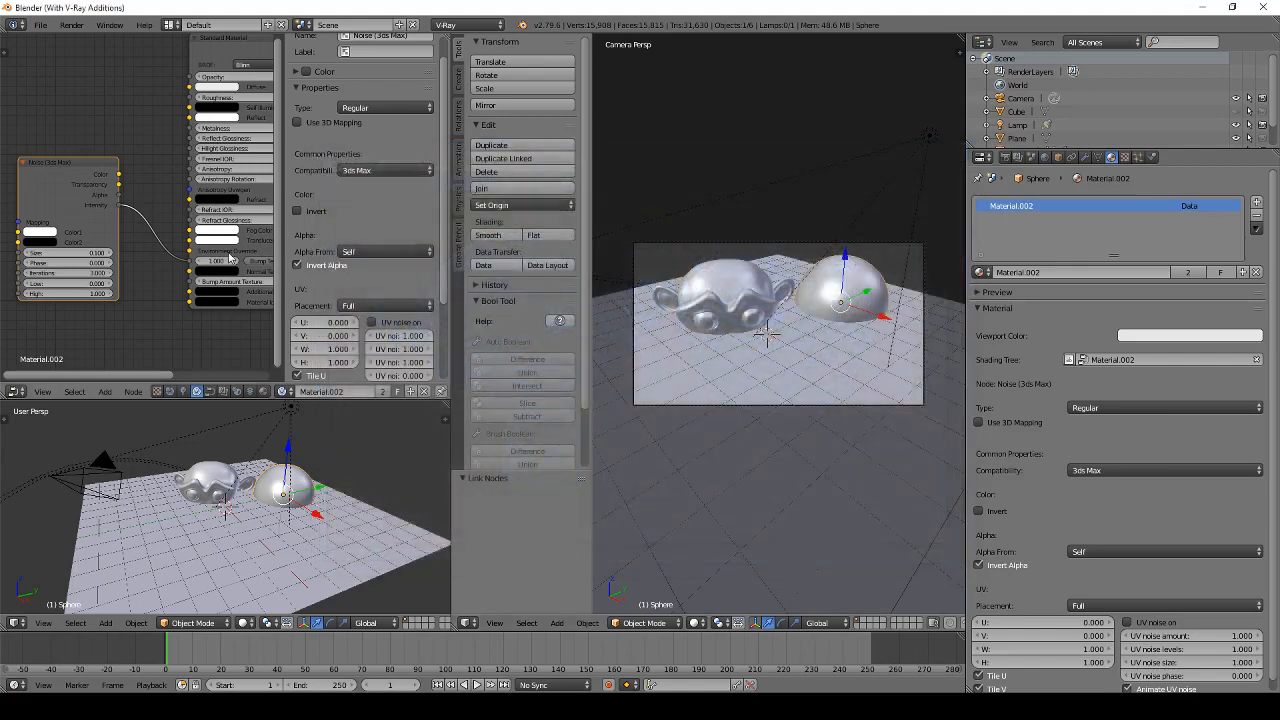
Step: Unlink the noise texture from the Standard Material's Bump Texture and delete the Noise (3ds Max) node
middle_drag(200, 276, 152, 282)
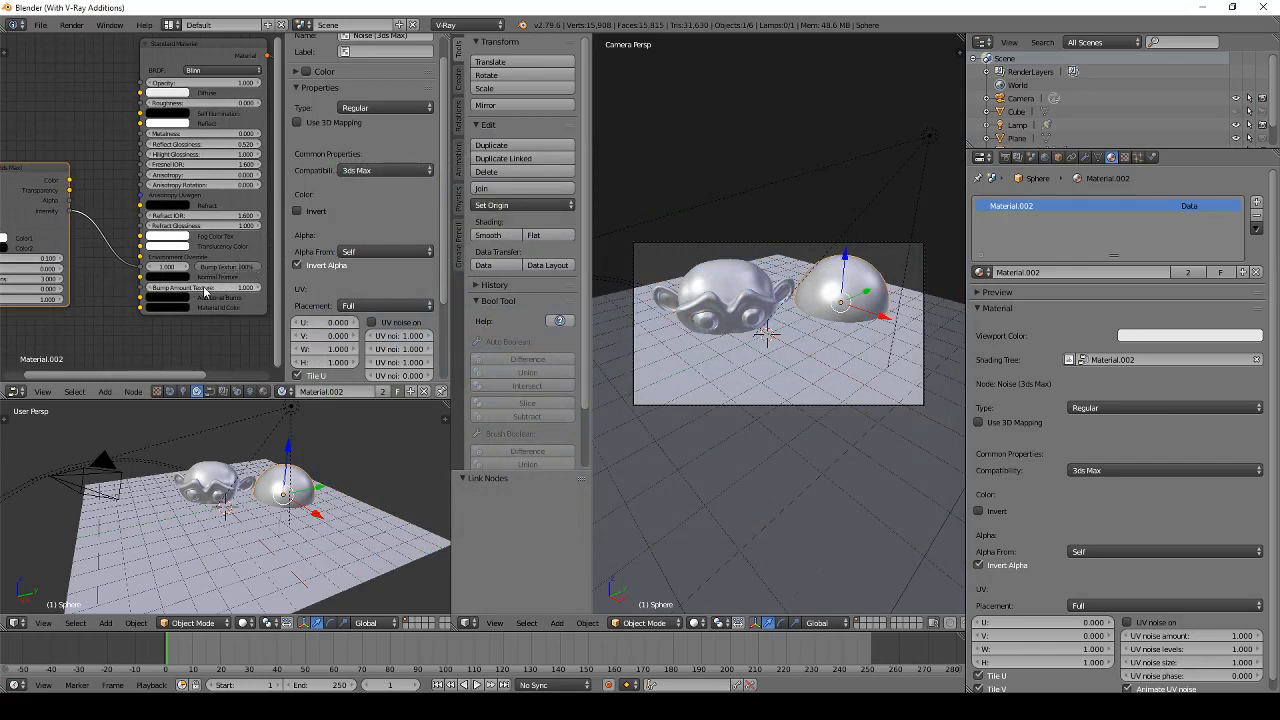
key(g)
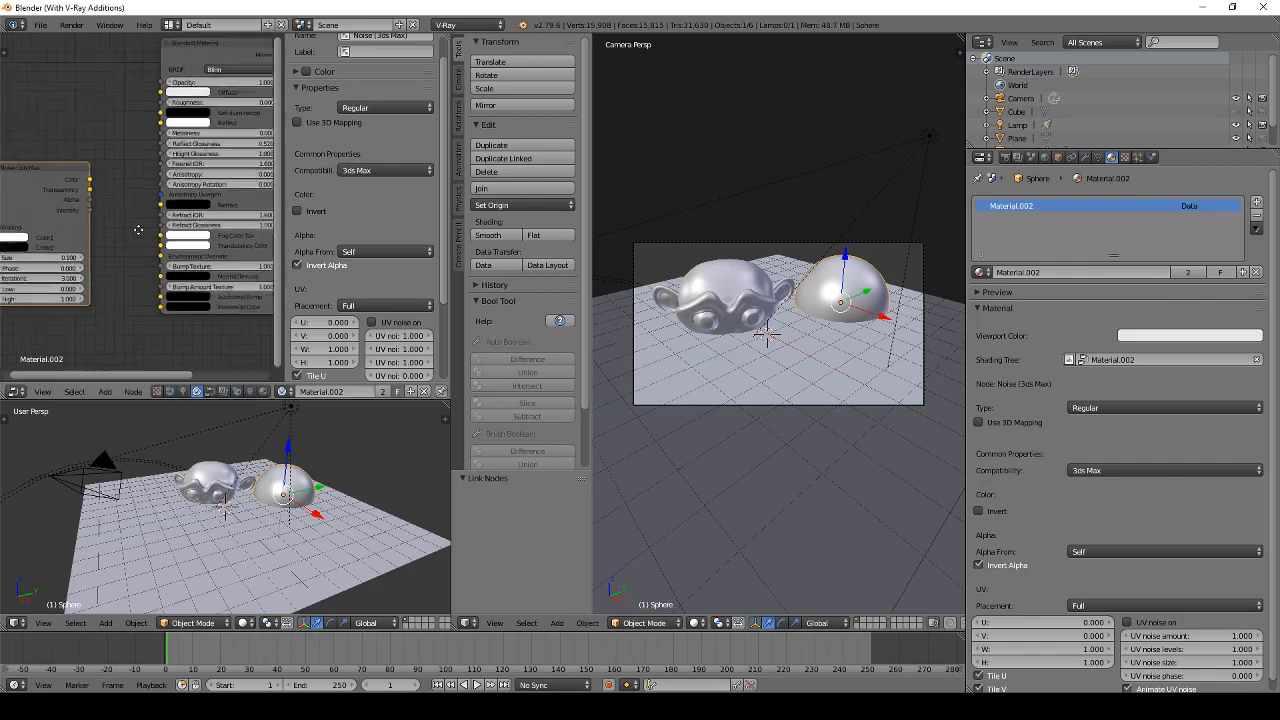
drag(67, 87, 68, 78)
middle_drag(140, 267, 98, 257)
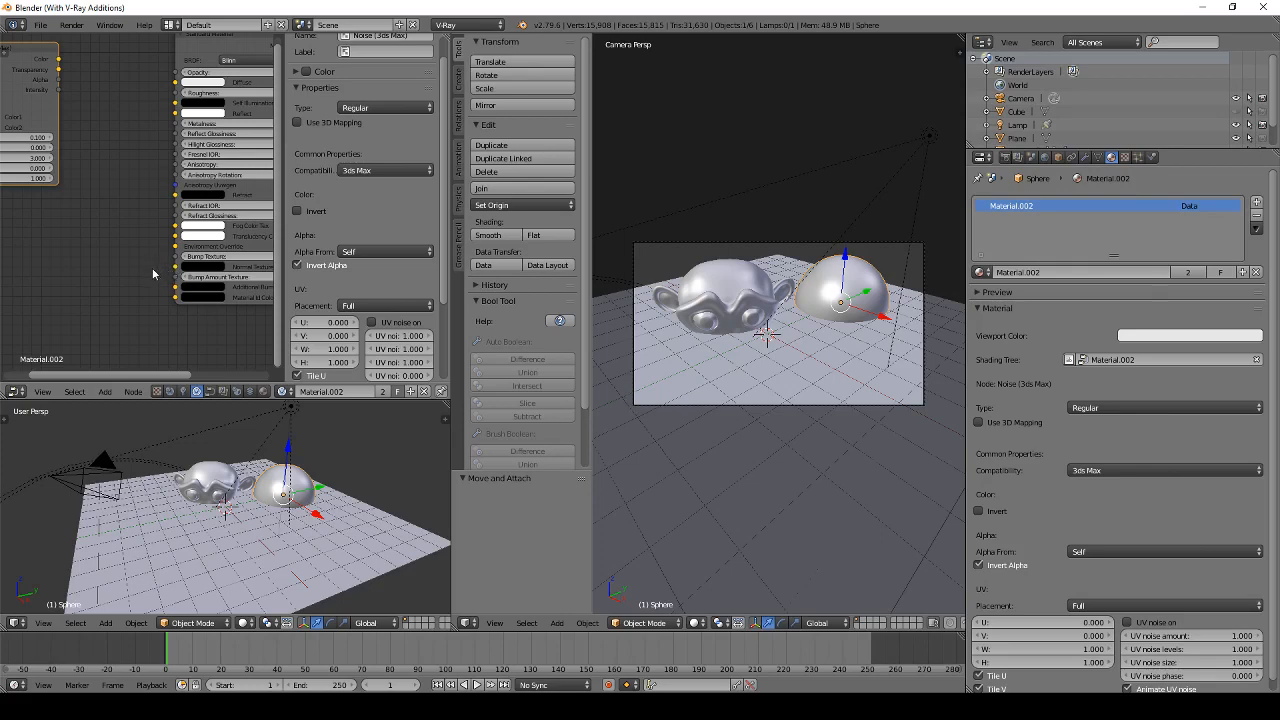
middle_drag(151, 265, 137, 298)
drag(33, 77, 156, 232)
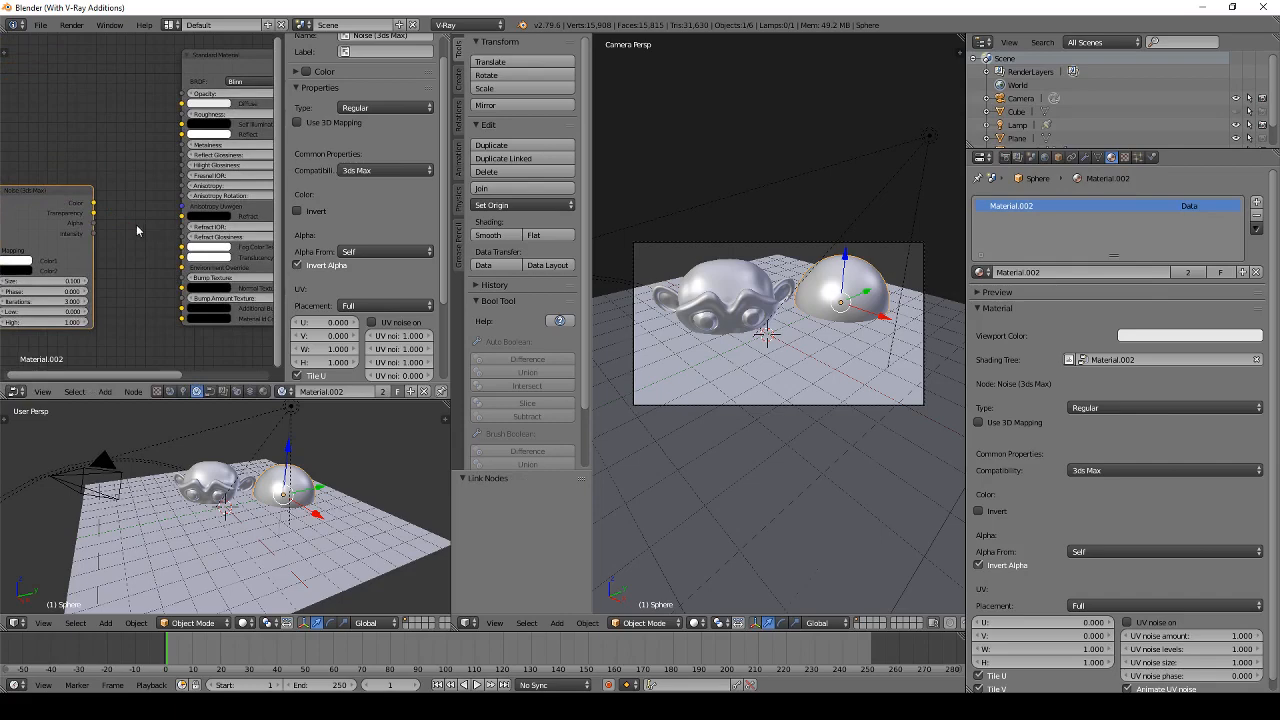
scroll(90, 207, down, 2)
key(x)
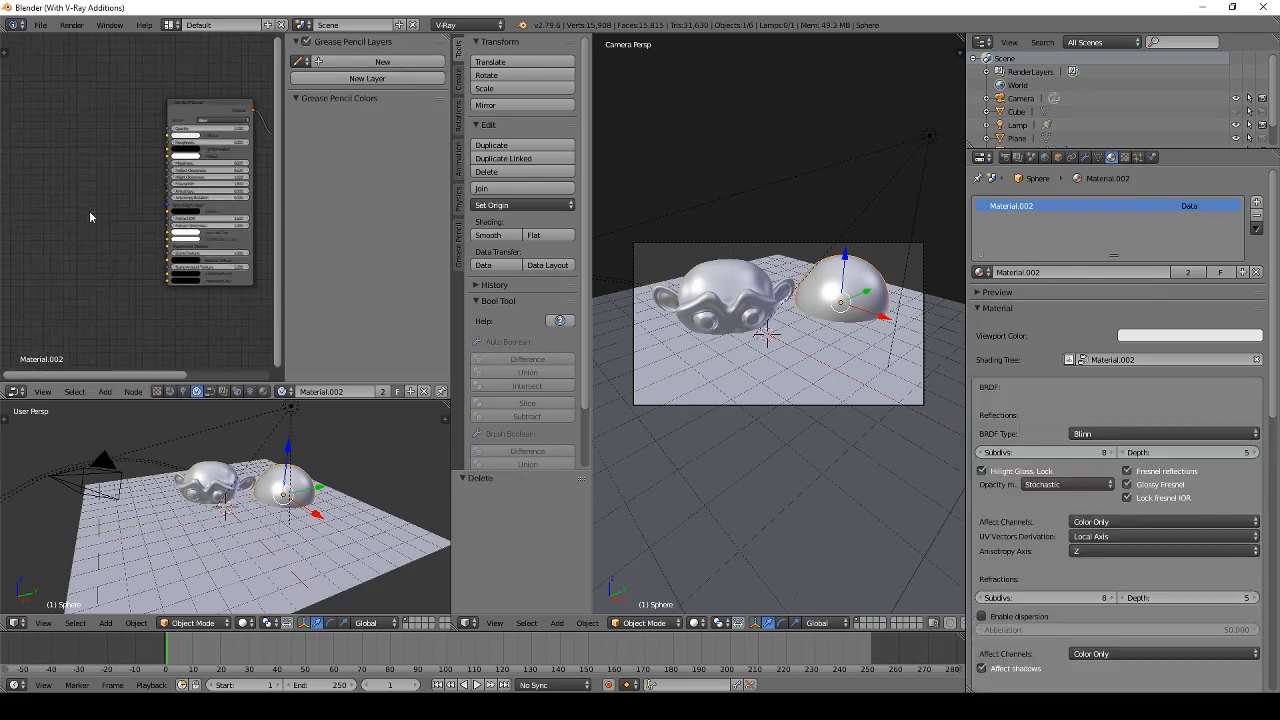
Step: Add an Image File texture node to the material's node tree and place it beside the Standard Material node
key(shift+a)
mouse_move(44, 177)
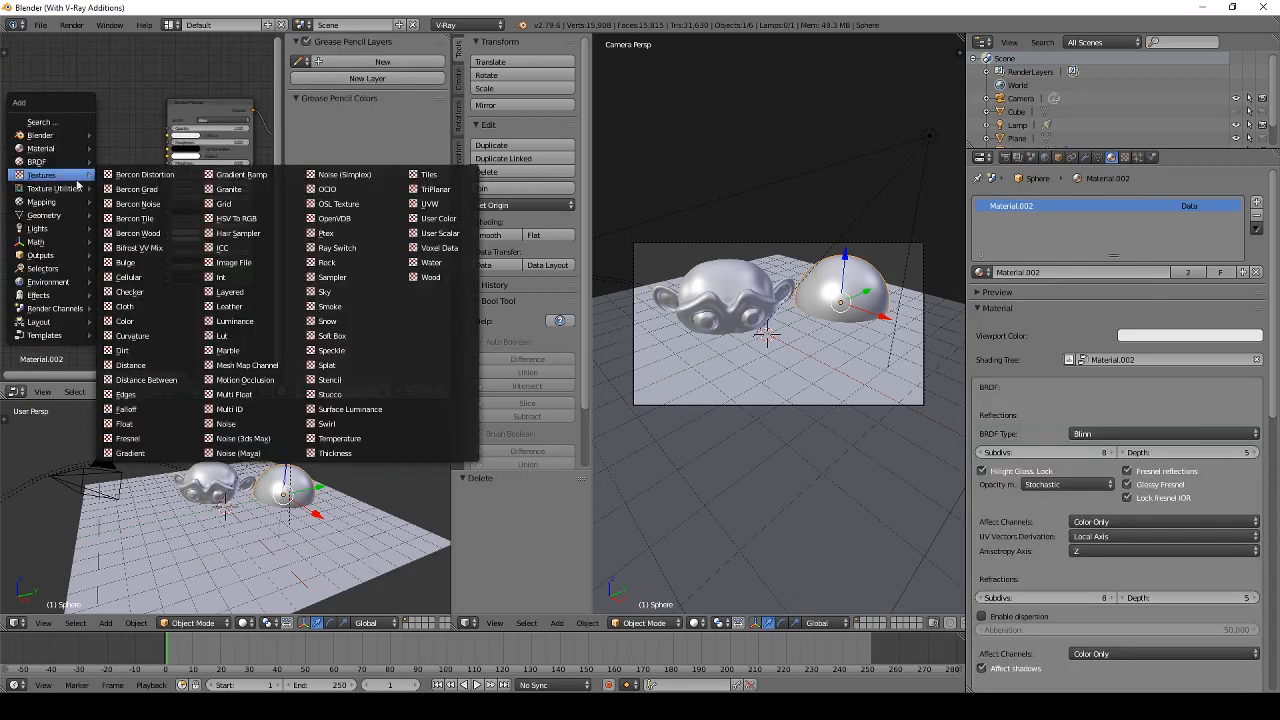
click(234, 262)
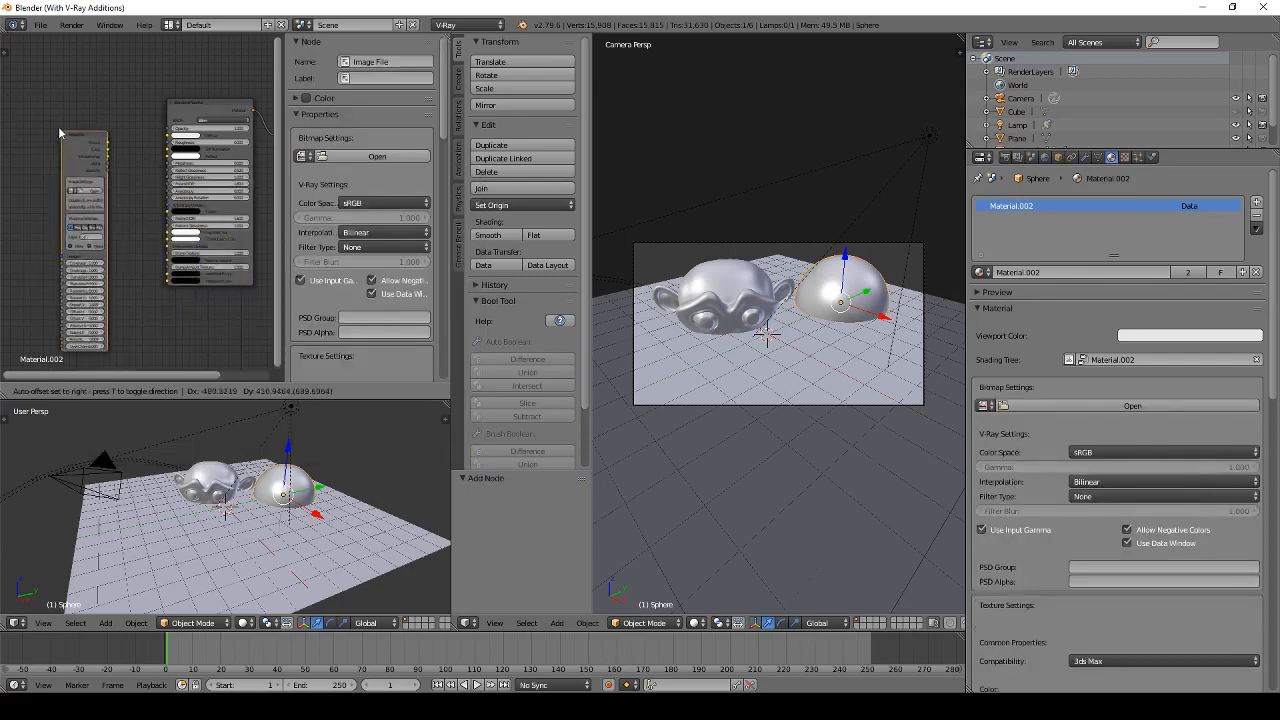
click(50, 119)
click(68, 130)
scroll(104, 147, up, 4)
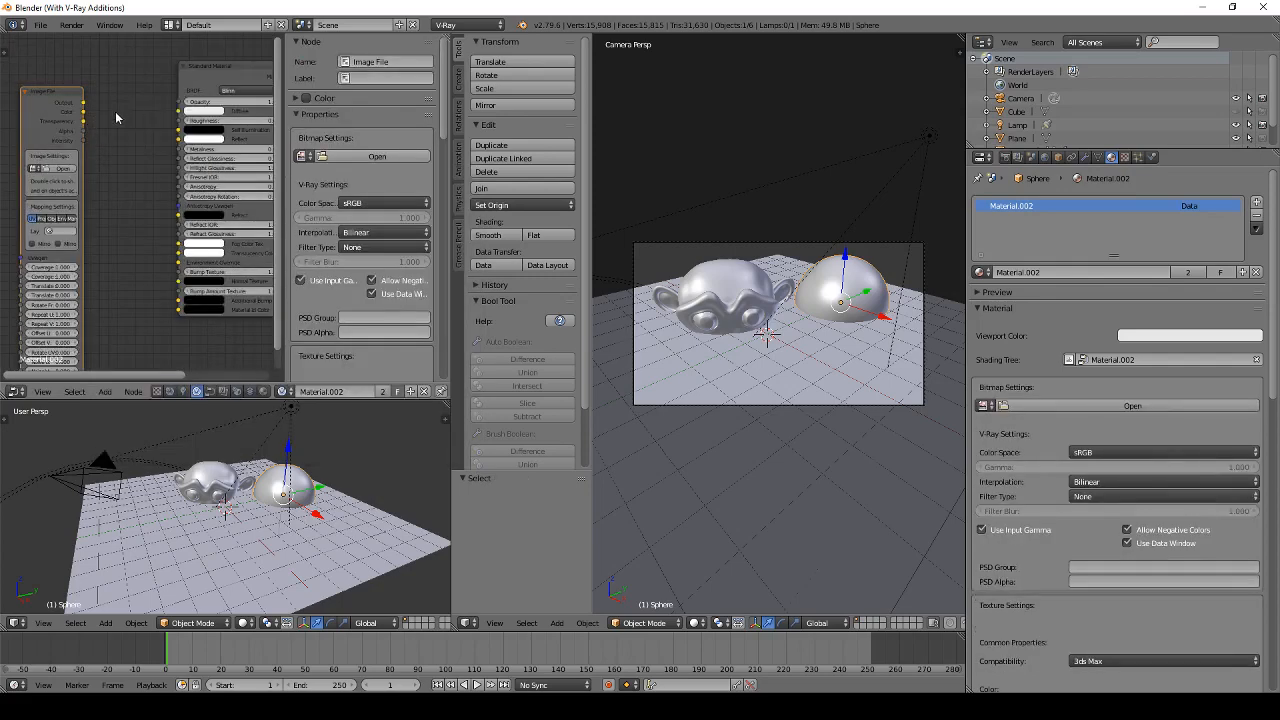
Step: Link the Image File node's Output to the Standard Material's Diffuse, Reflect and Refract inputs
drag(84, 103, 179, 110)
drag(82, 112, 170, 143)
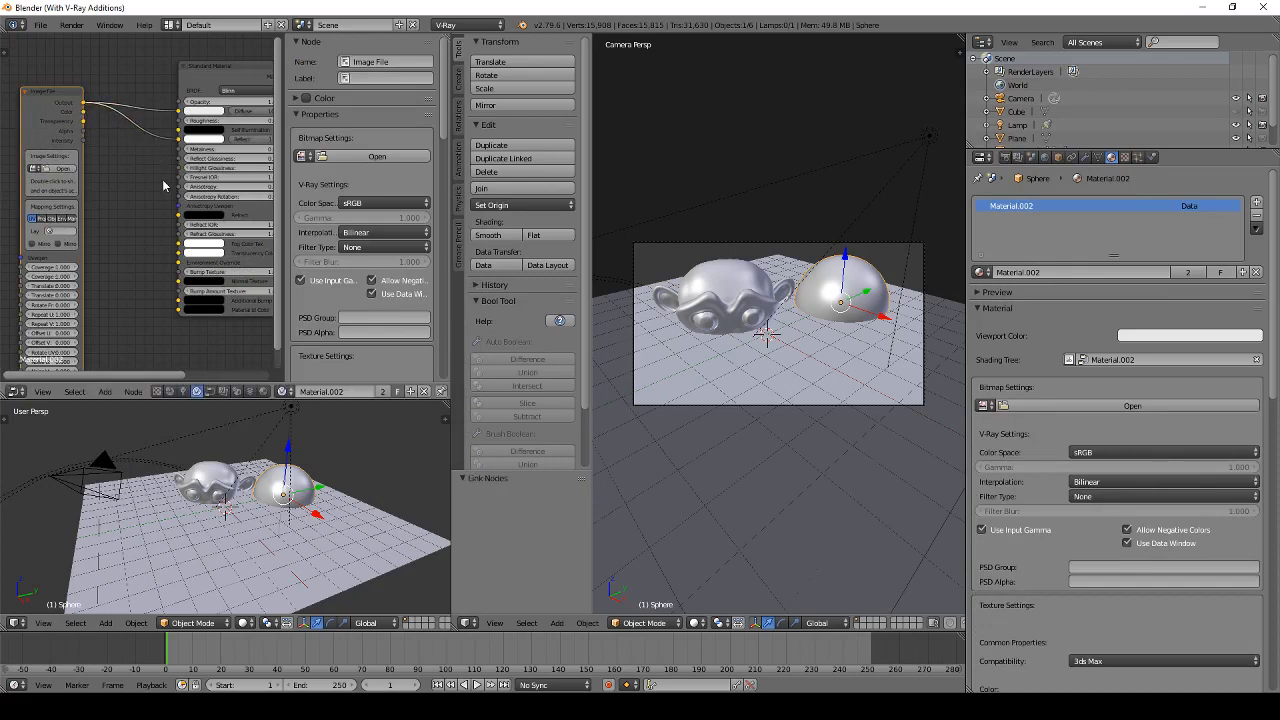
middle_drag(163, 185, 128, 177)
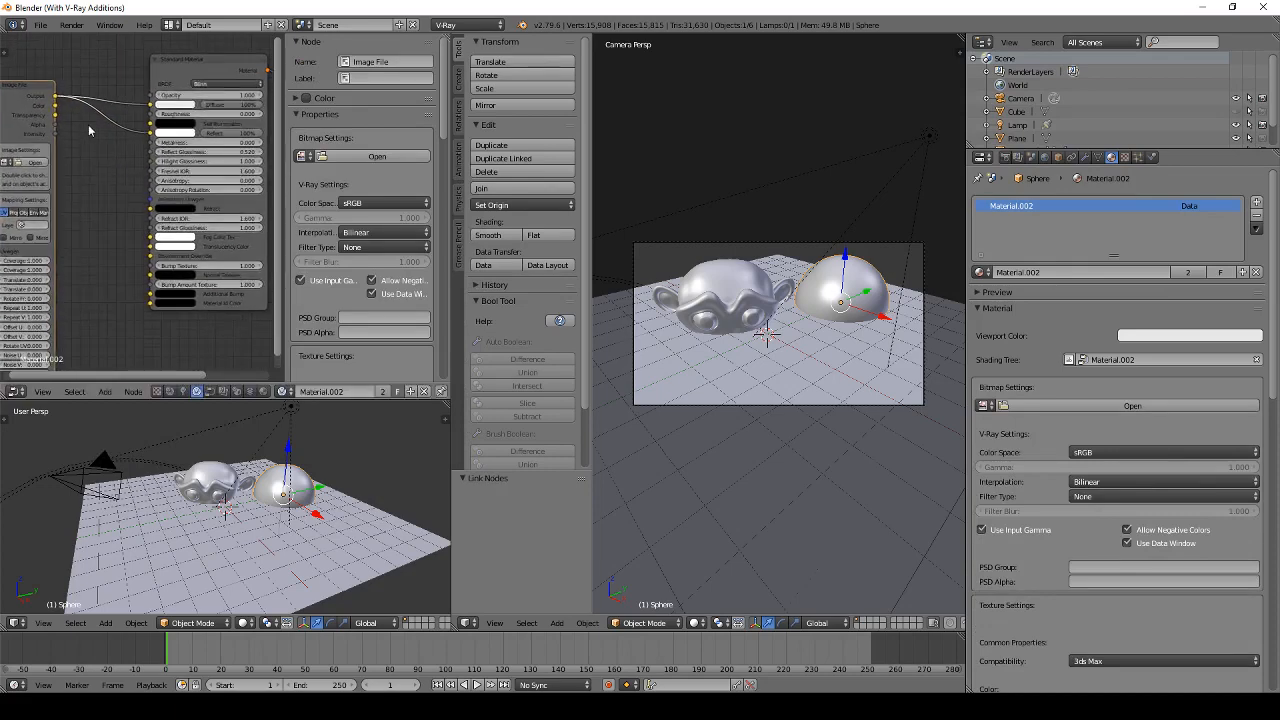
drag(55, 104, 152, 211)
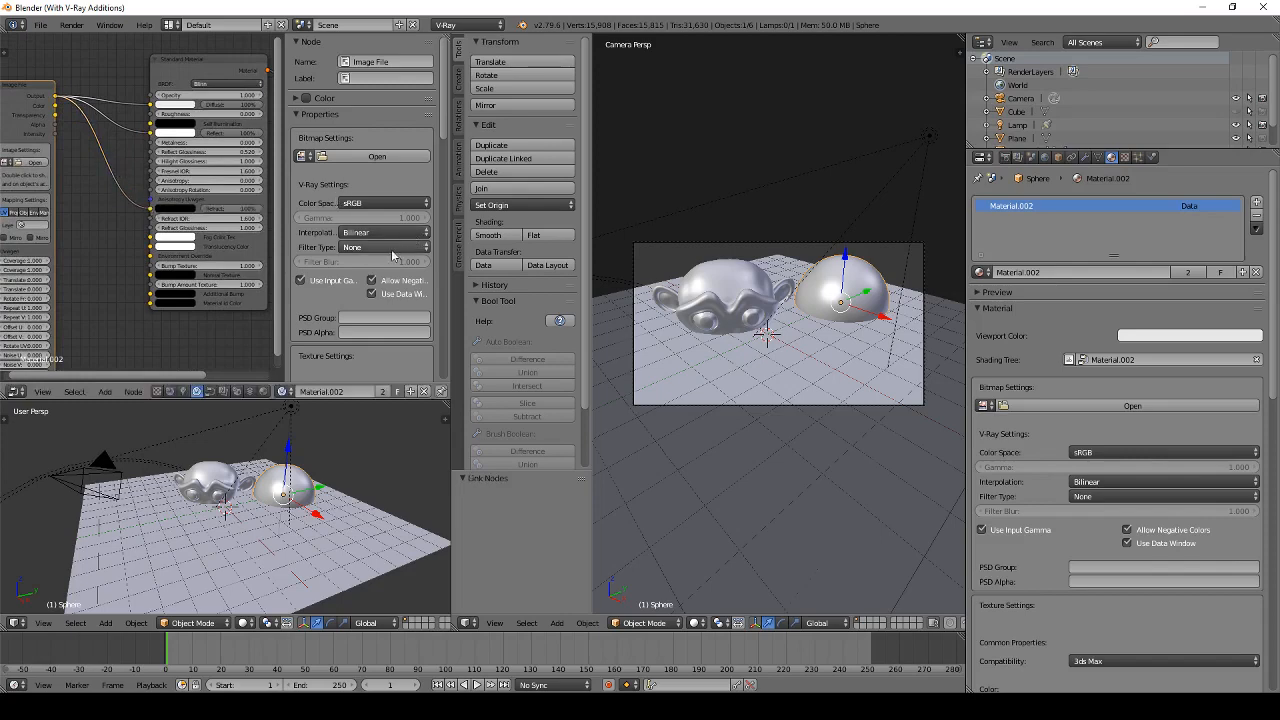
scroll(345, 240, down, 3)
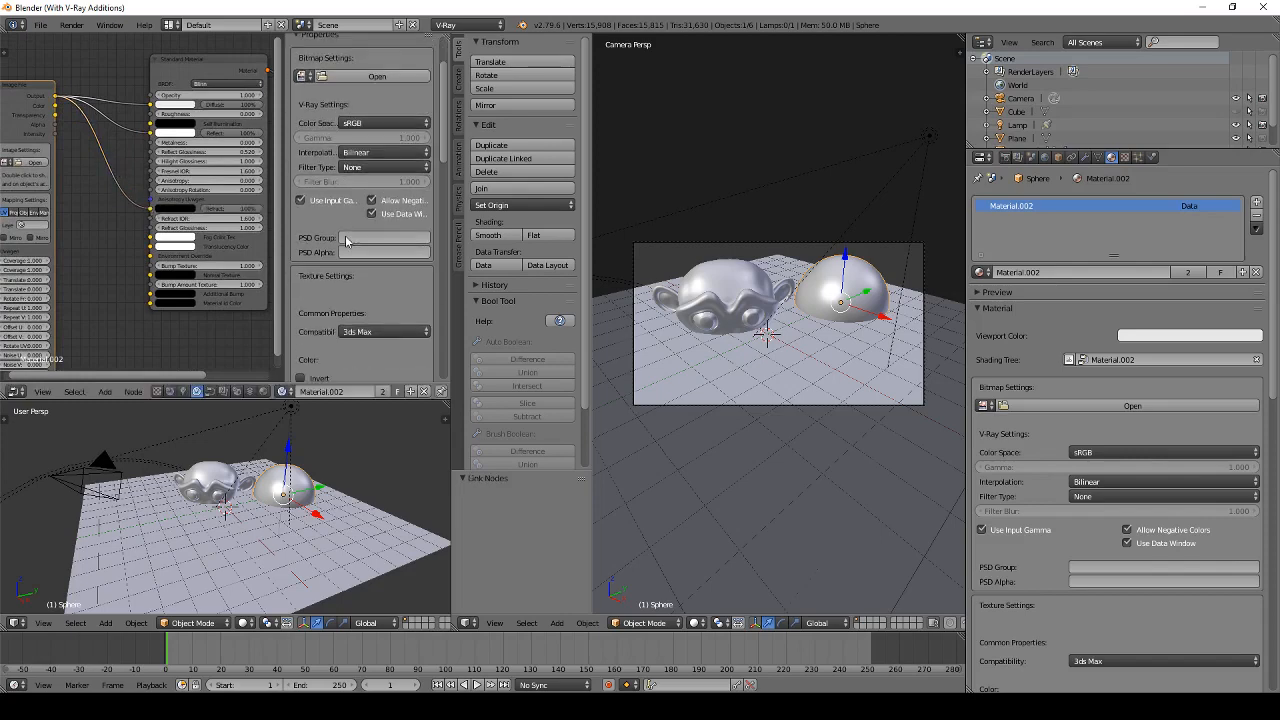
scroll(358, 275, up, 2)
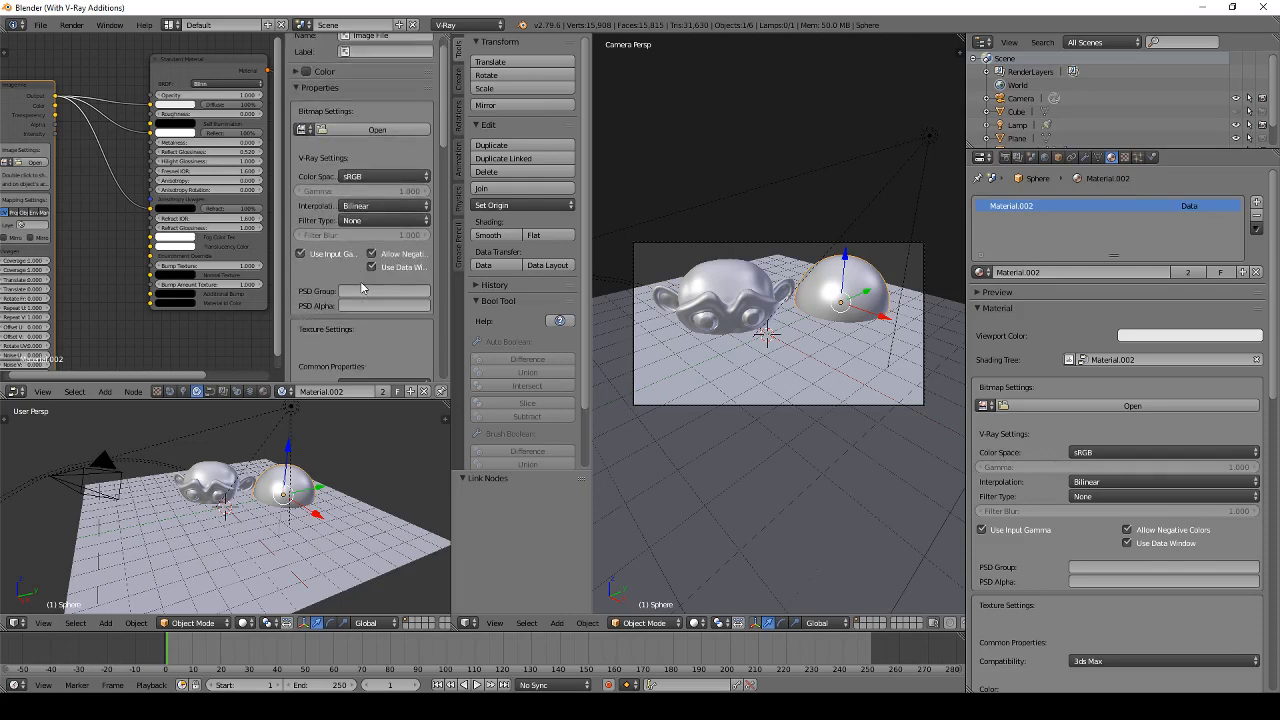
scroll(362, 288, up, 1)
click(371, 204)
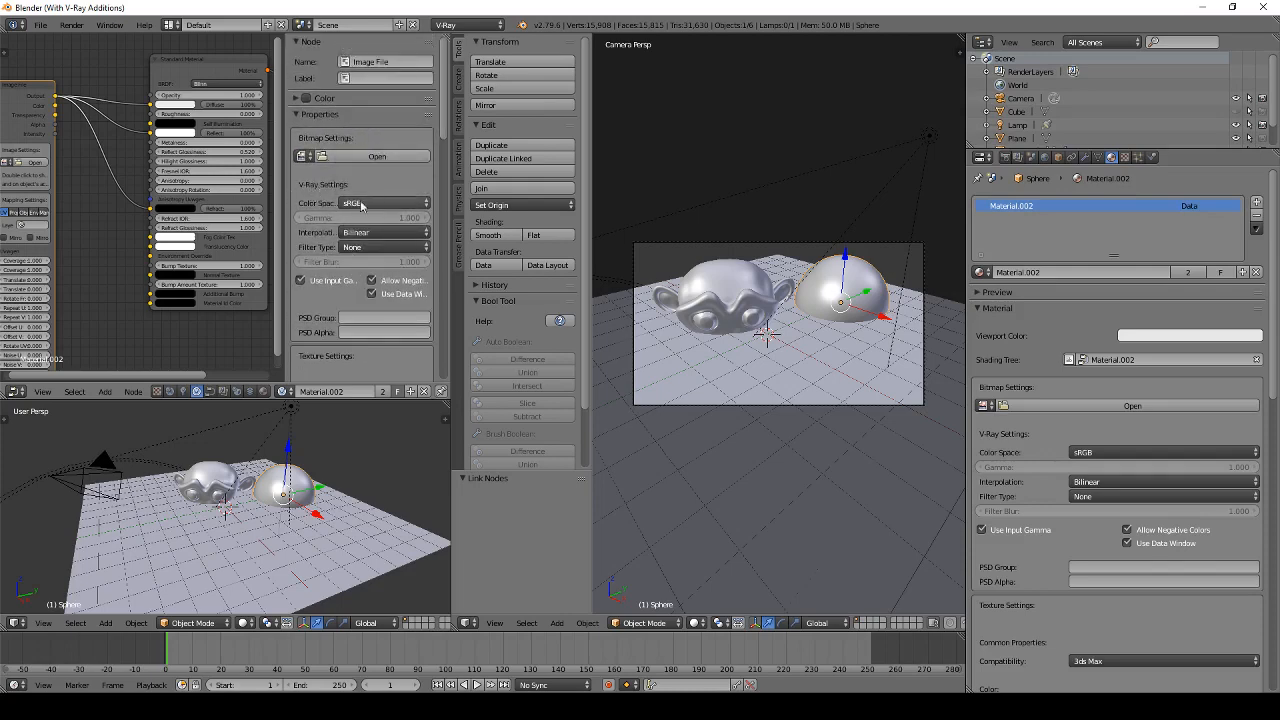
click(366, 205)
click(355, 159)
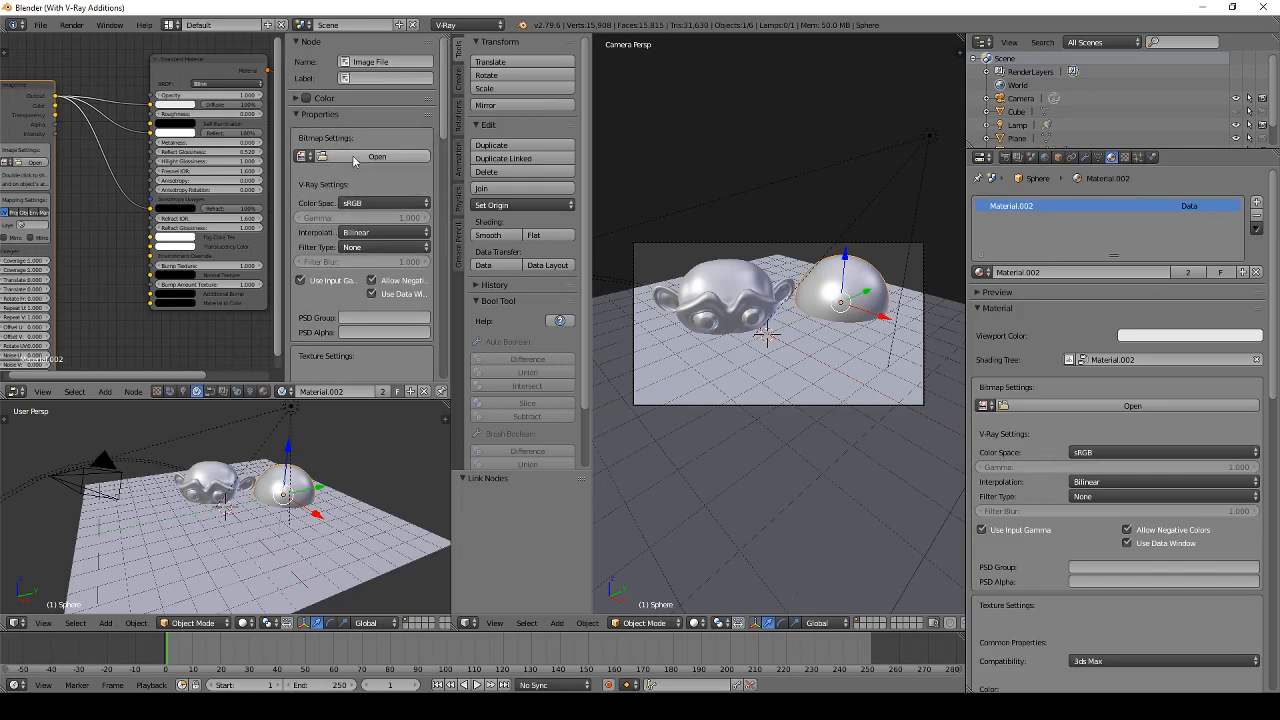
Step: Move the Image File node farther from the Standard Material node and place a duplicate of it between them
middle_drag(88, 215, 185, 206)
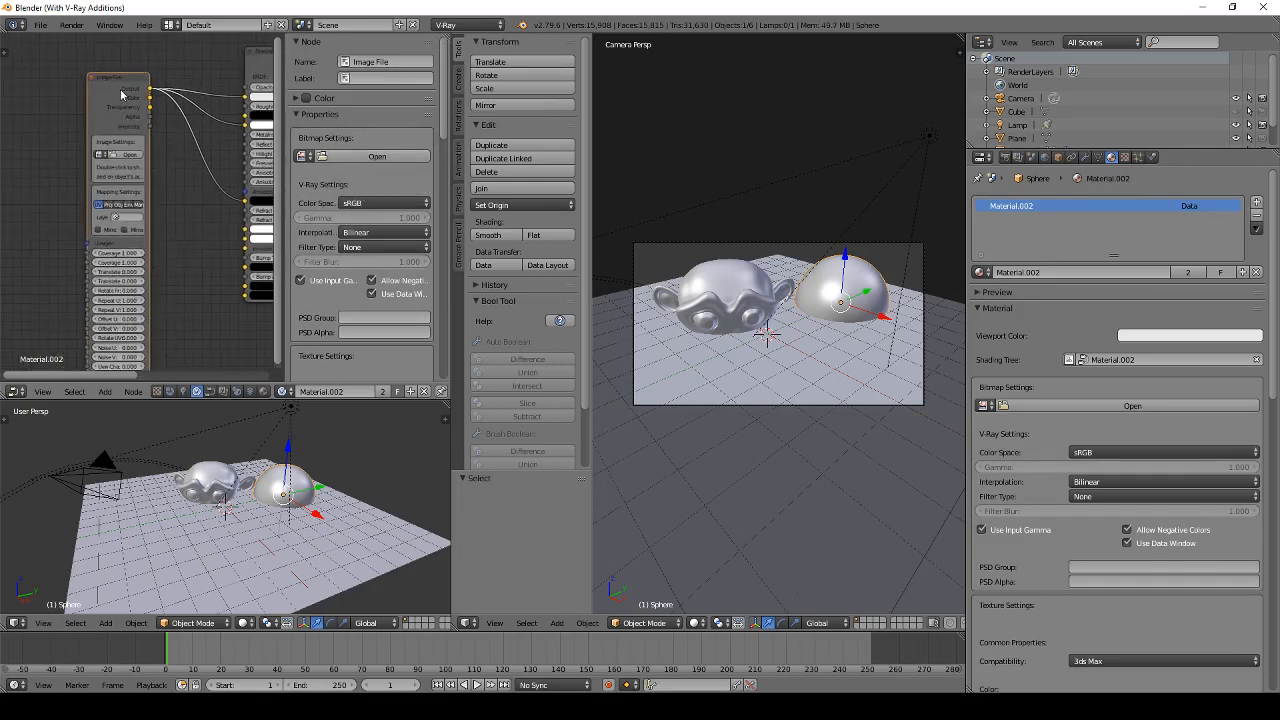
drag(120, 93, 54, 88)
key(shift+d)
click(156, 207)
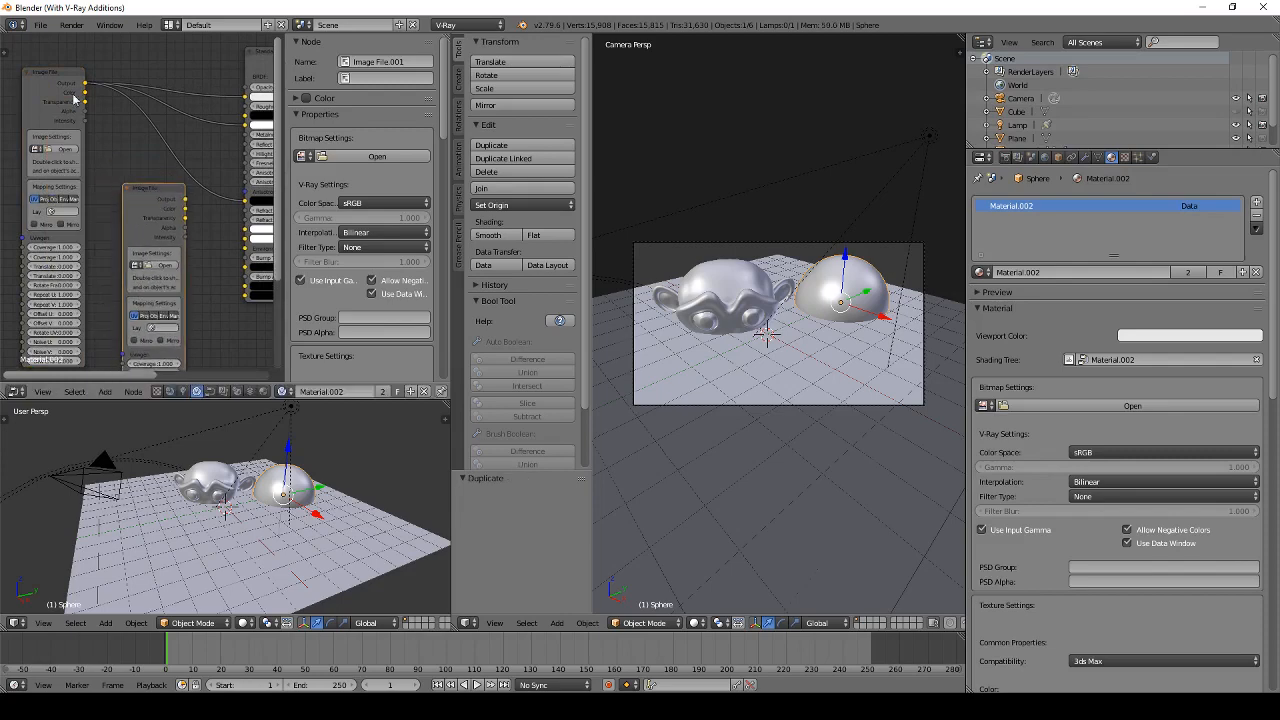
click(73, 100)
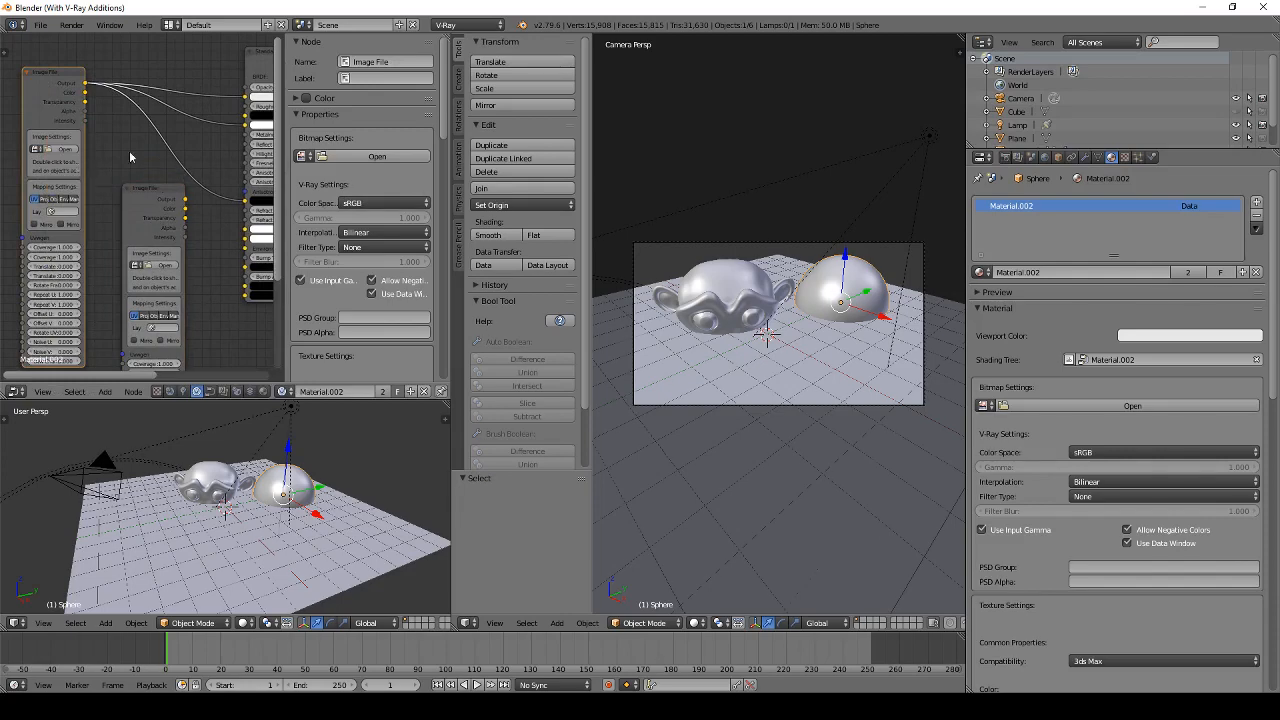
Step: Link the duplicated Image File node's Output to the Standard Material's Metalness and Reflect Glossiness inputs
middle_drag(130, 157, 48, 160)
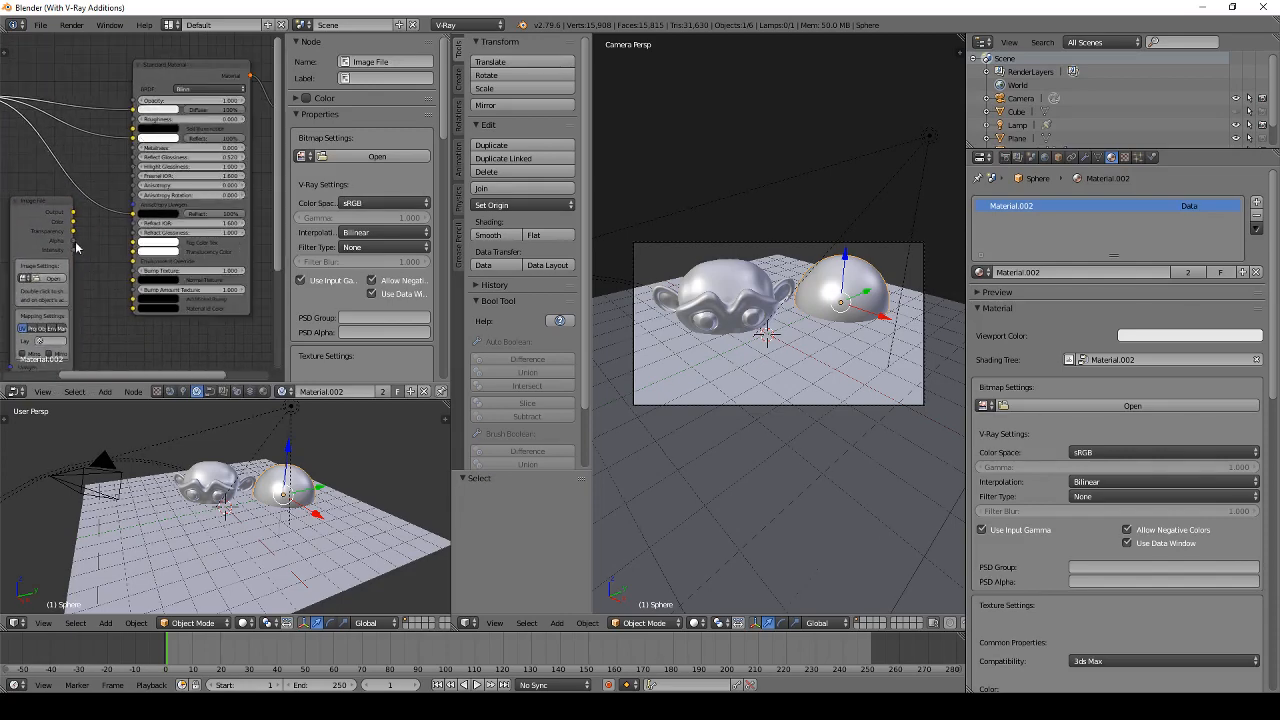
drag(74, 217, 134, 157)
drag(74, 214, 95, 239)
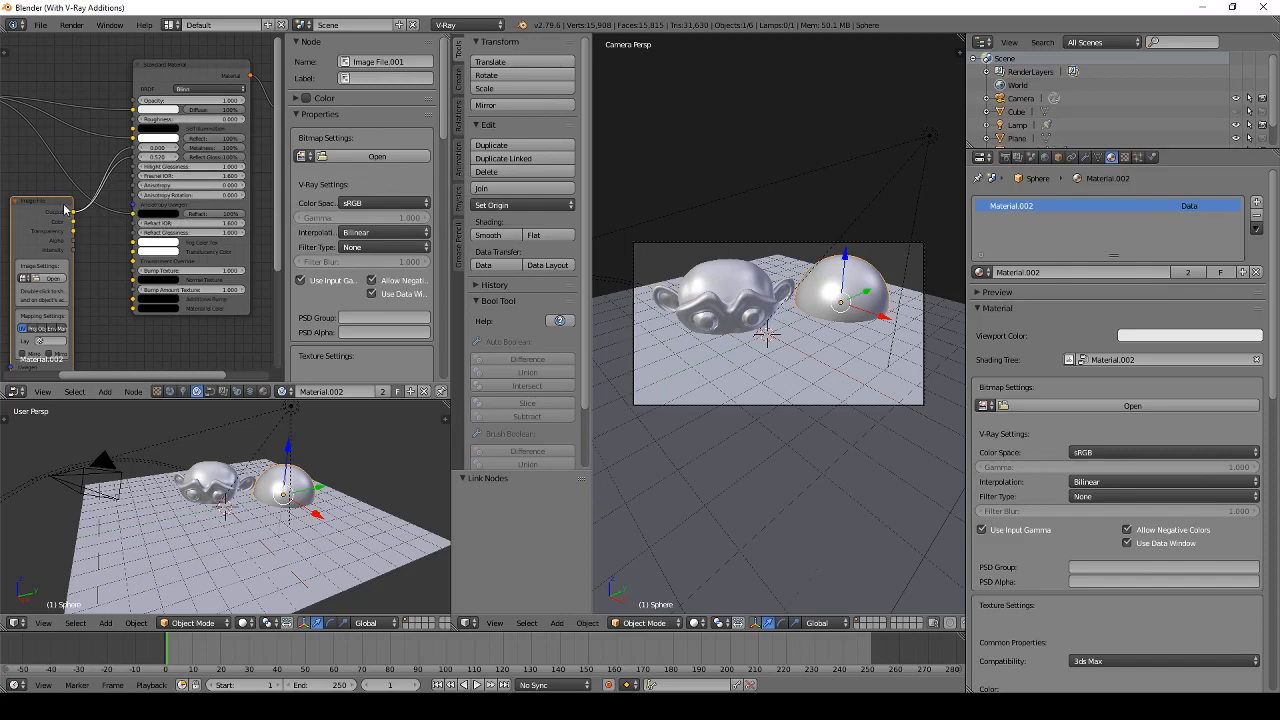
Step: Link the duplicated Image File node's Output to the Standard Material's Fresnel IOR, Anisotropy, Refract IOR and Refract Glossiness inputs
drag(64, 209, 133, 178)
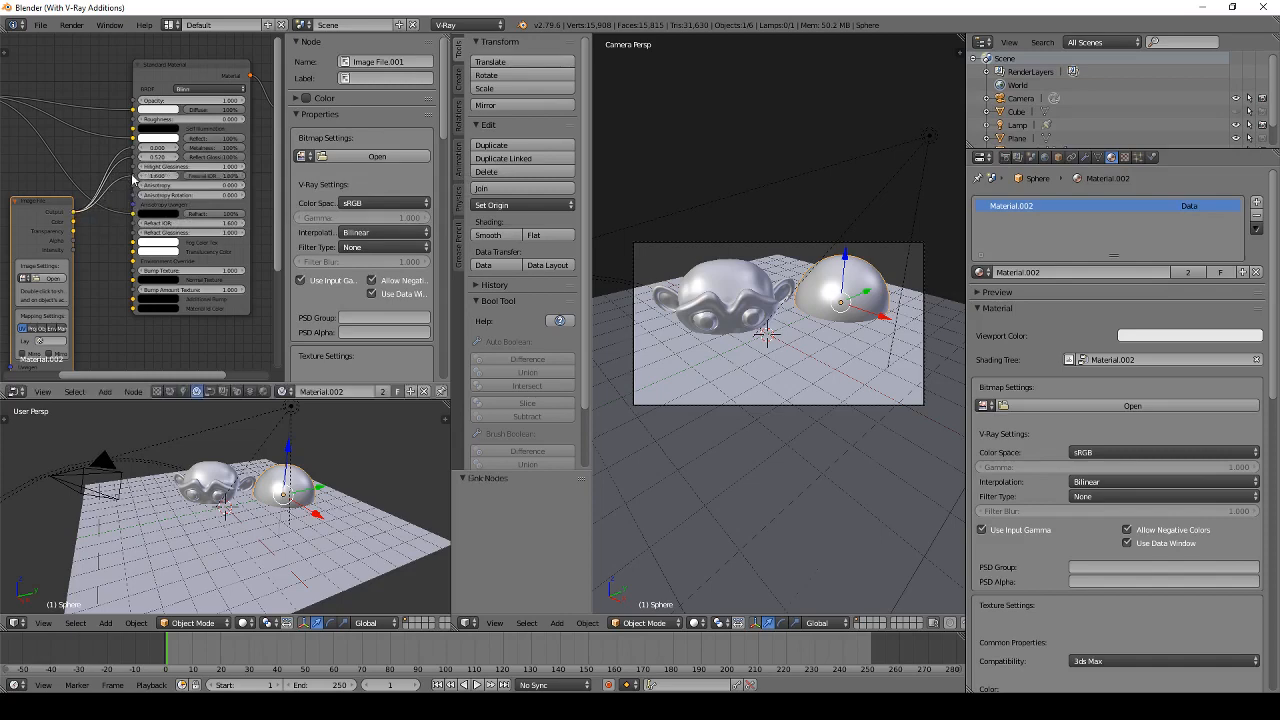
drag(76, 213, 133, 234)
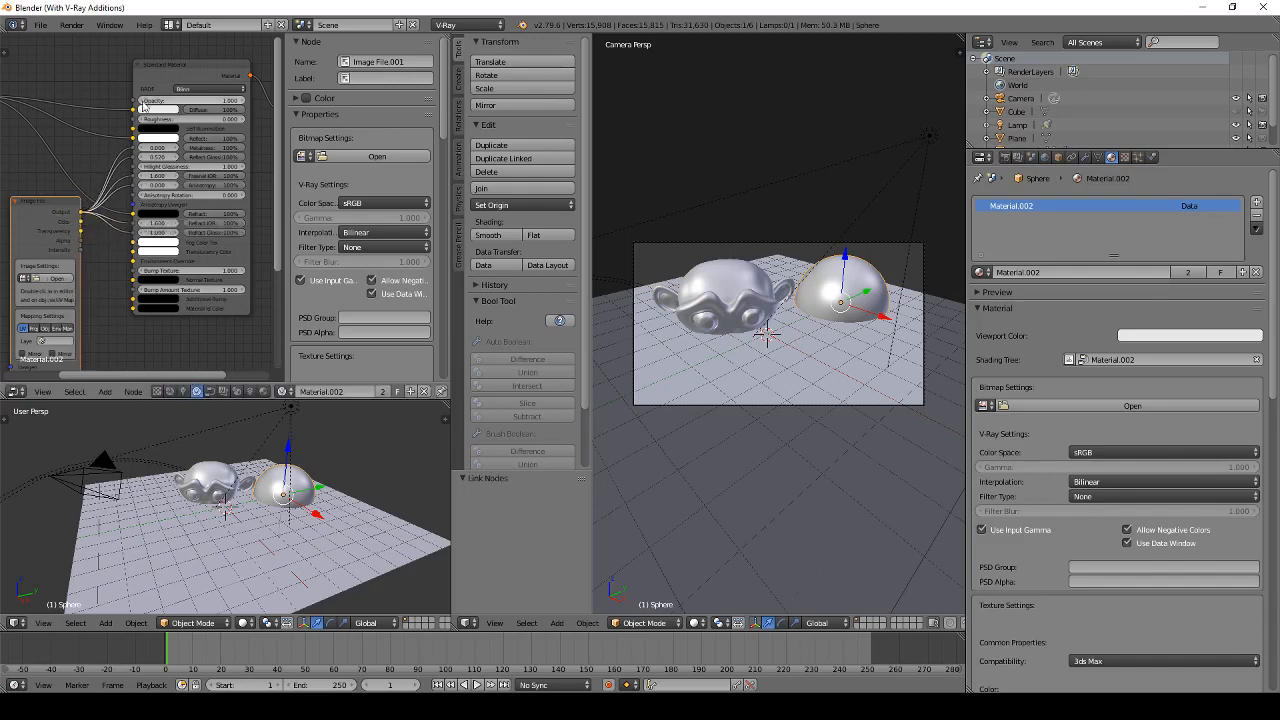
Step: Try Linear as the duplicated Image File node's color space, and settle on Gamma corrected
click(57, 211)
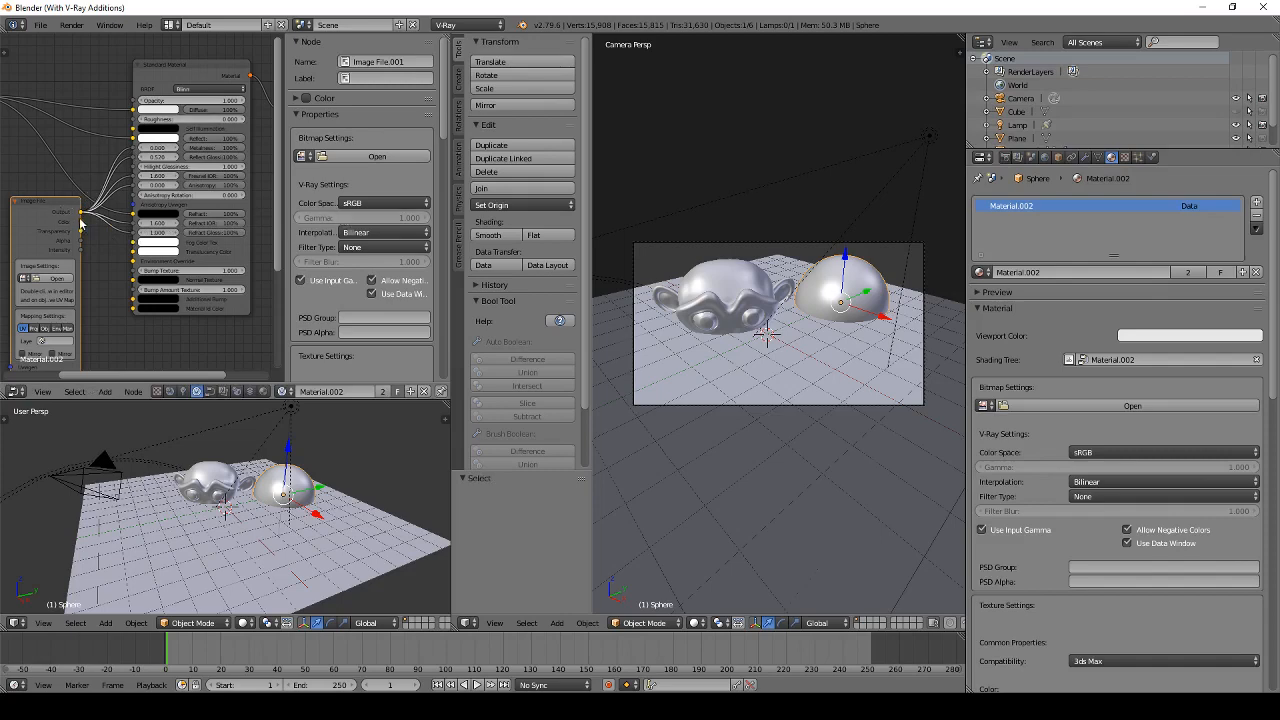
click(352, 205)
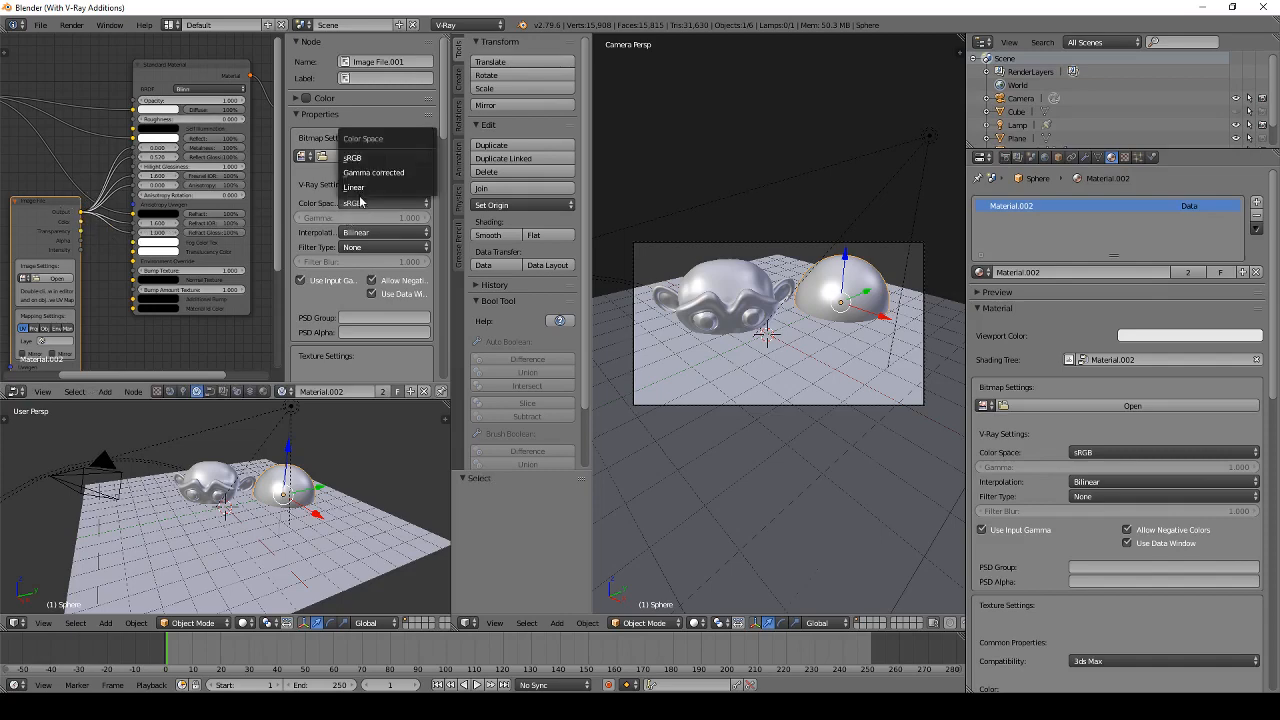
click(362, 188)
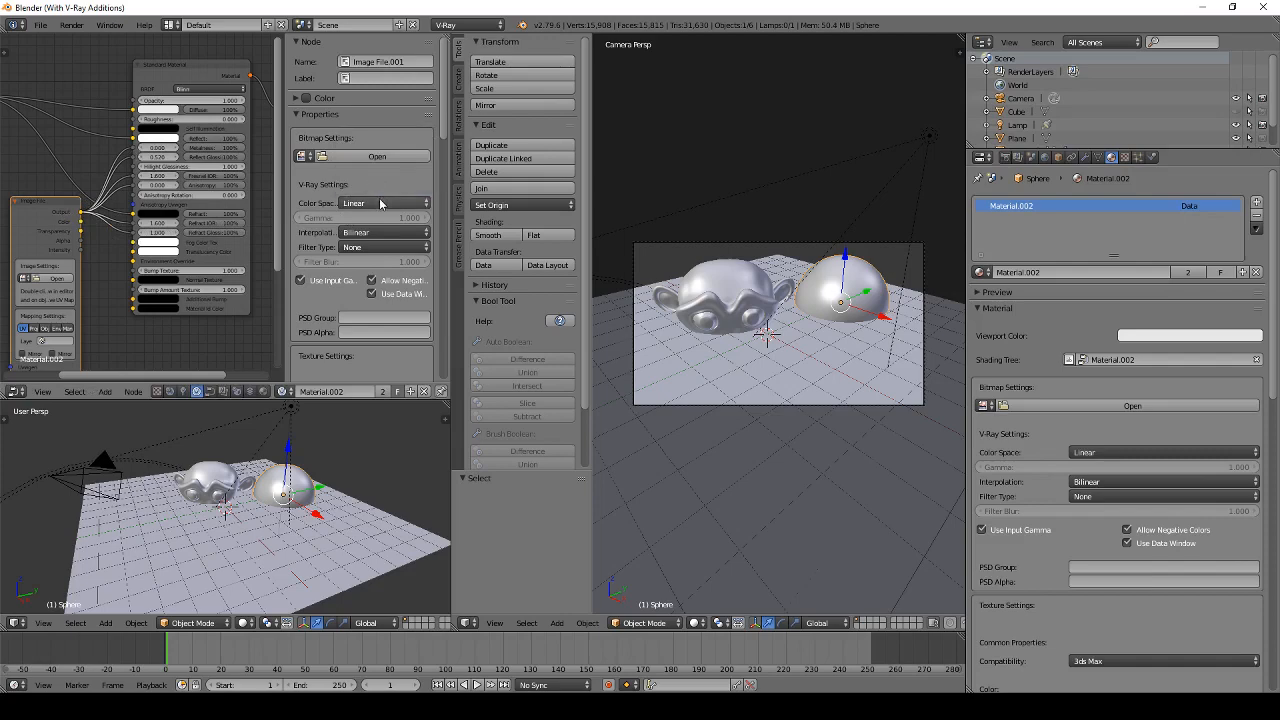
click(360, 203)
click(360, 176)
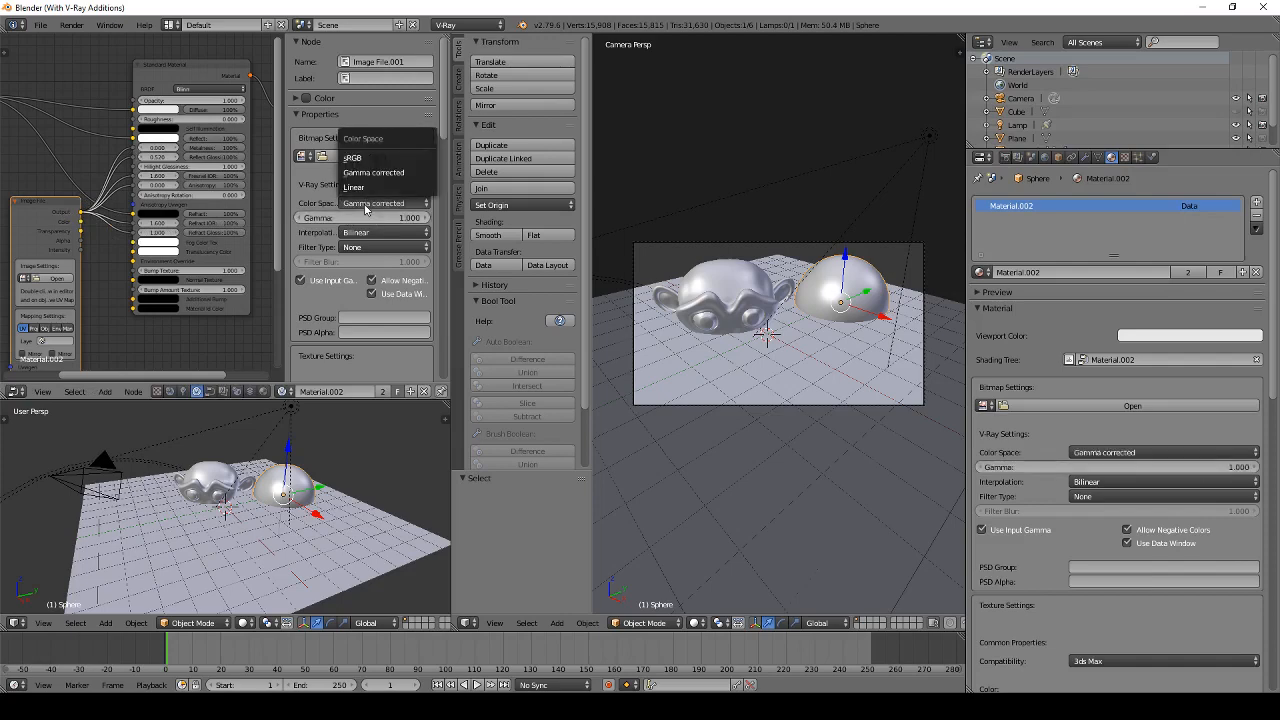
click(366, 207)
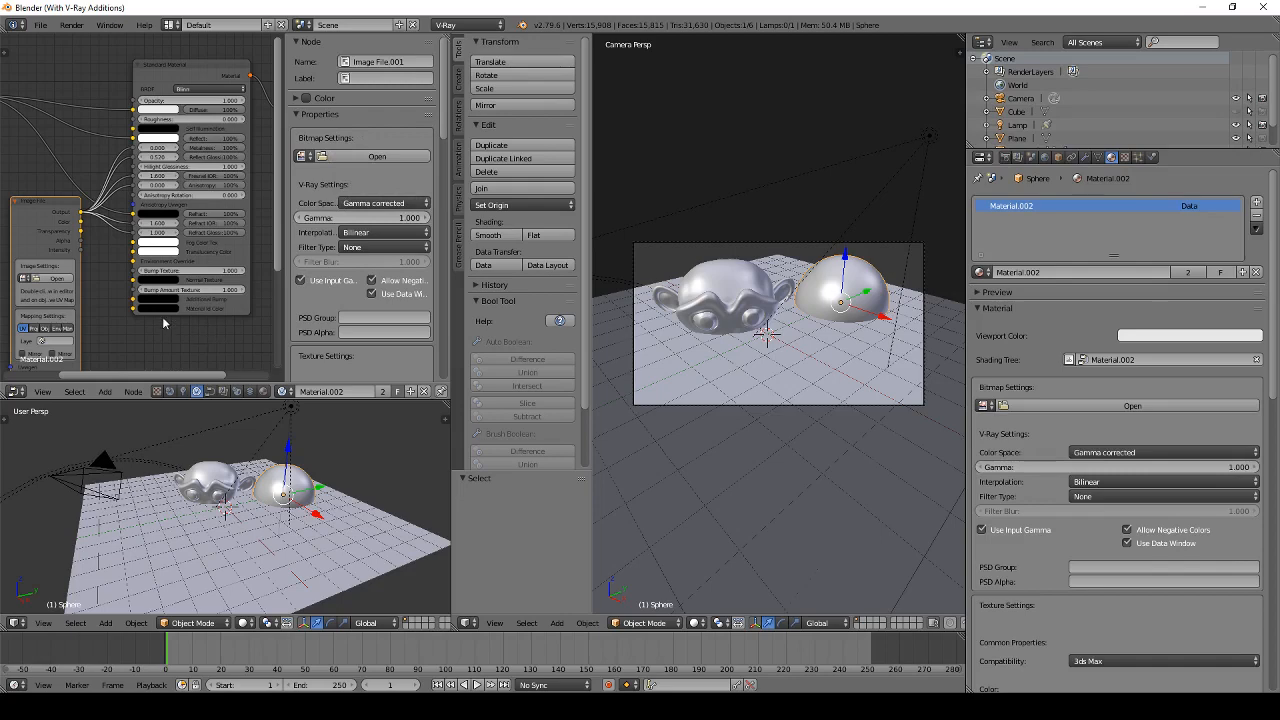
Step: Widen both Image File nodes slightly by extending their outer edges in the material's node tree
middle_drag(56, 217, 78, 175)
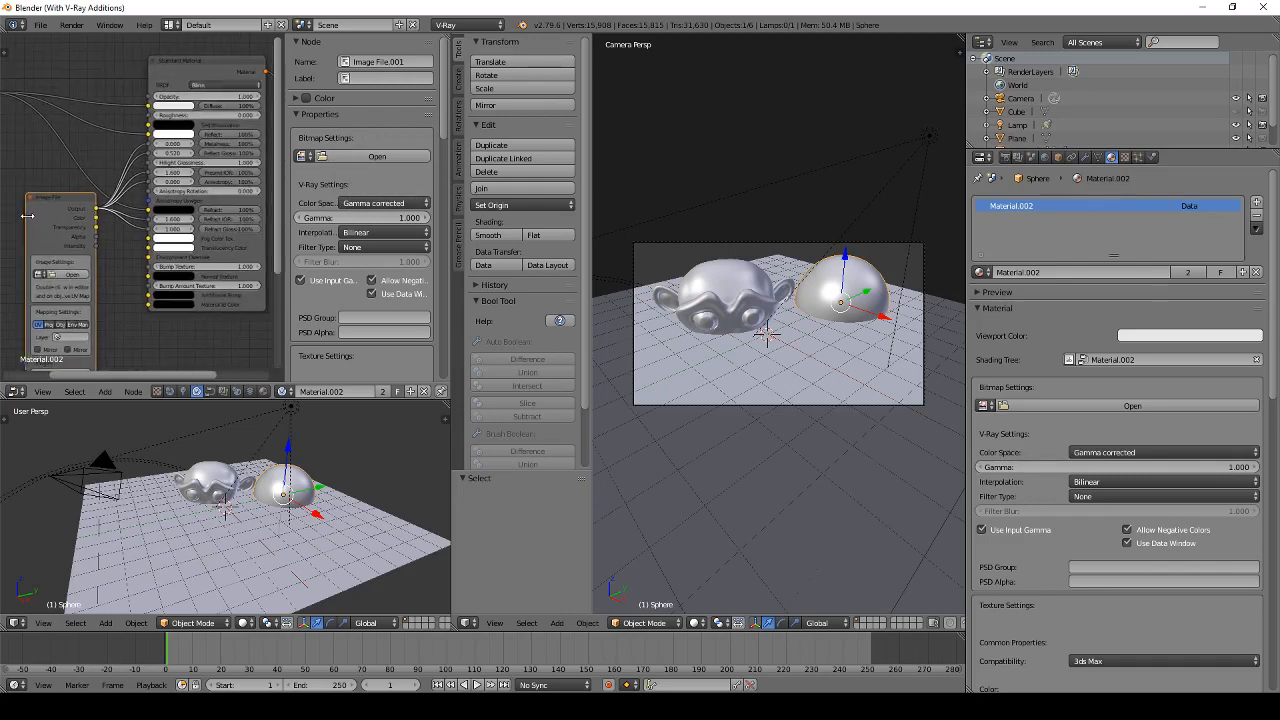
drag(27, 214, 16, 213)
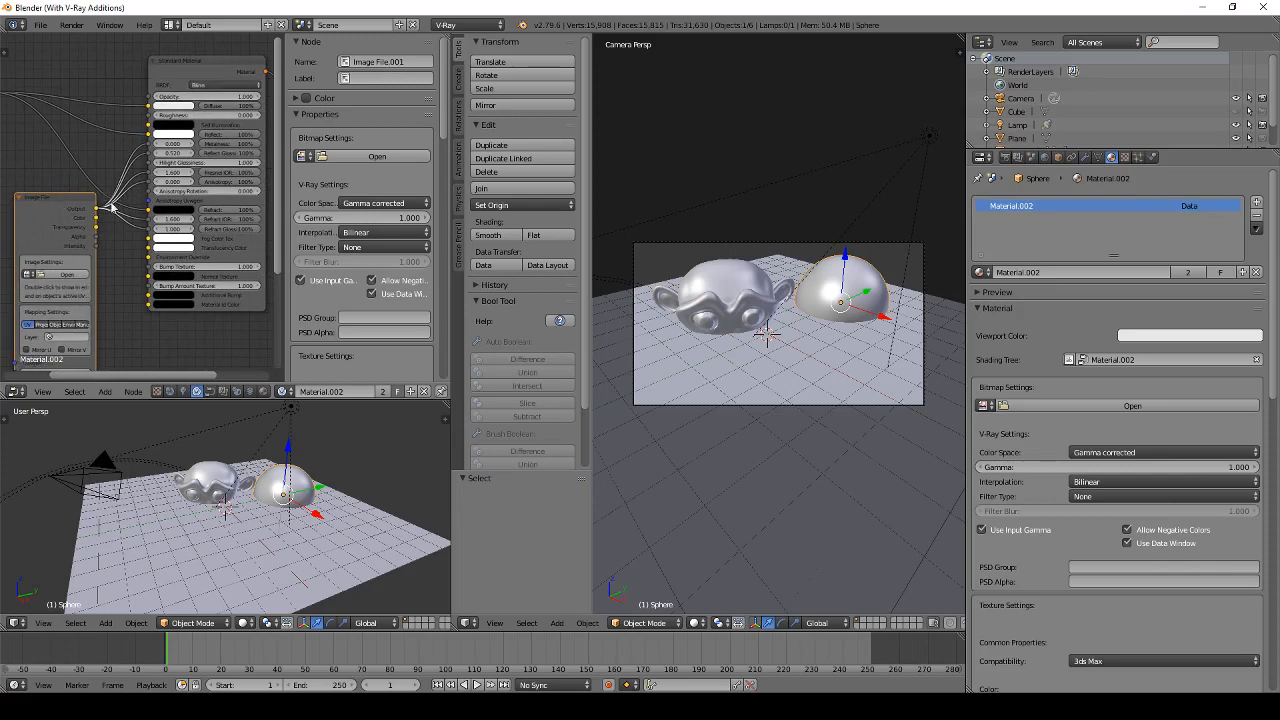
middle_drag(68, 172, 170, 176)
drag(28, 120, 6, 119)
mouse_move(122, 72)
middle_down()
mouse_move(153, 67)
mouse_move(142, 66)
middle_up()
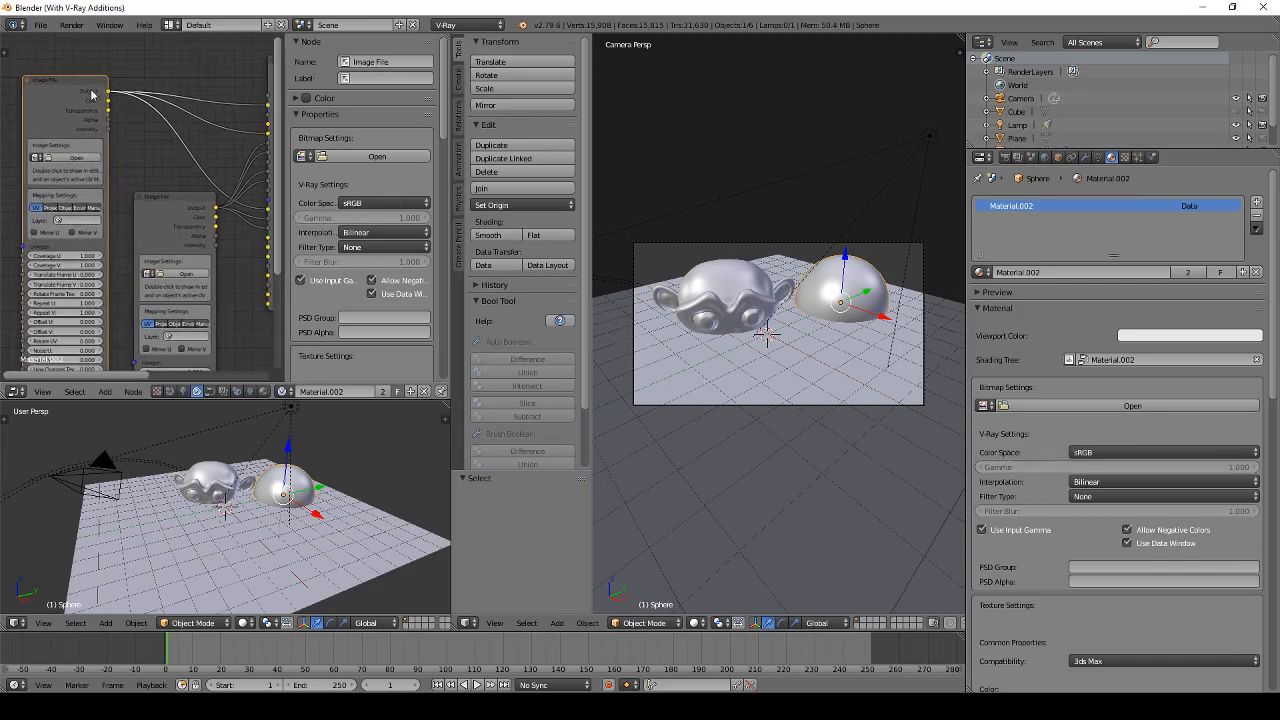
middle_drag(170, 144, 136, 150)
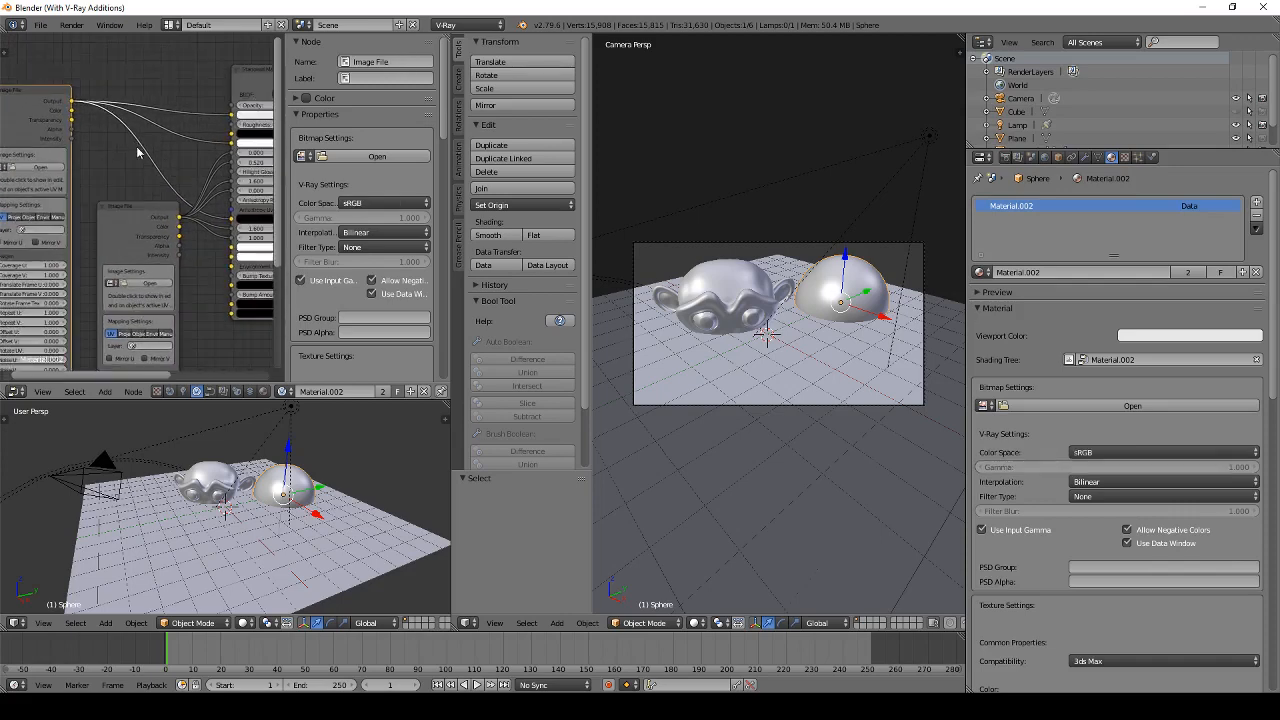
scroll(136, 149, down, 3)
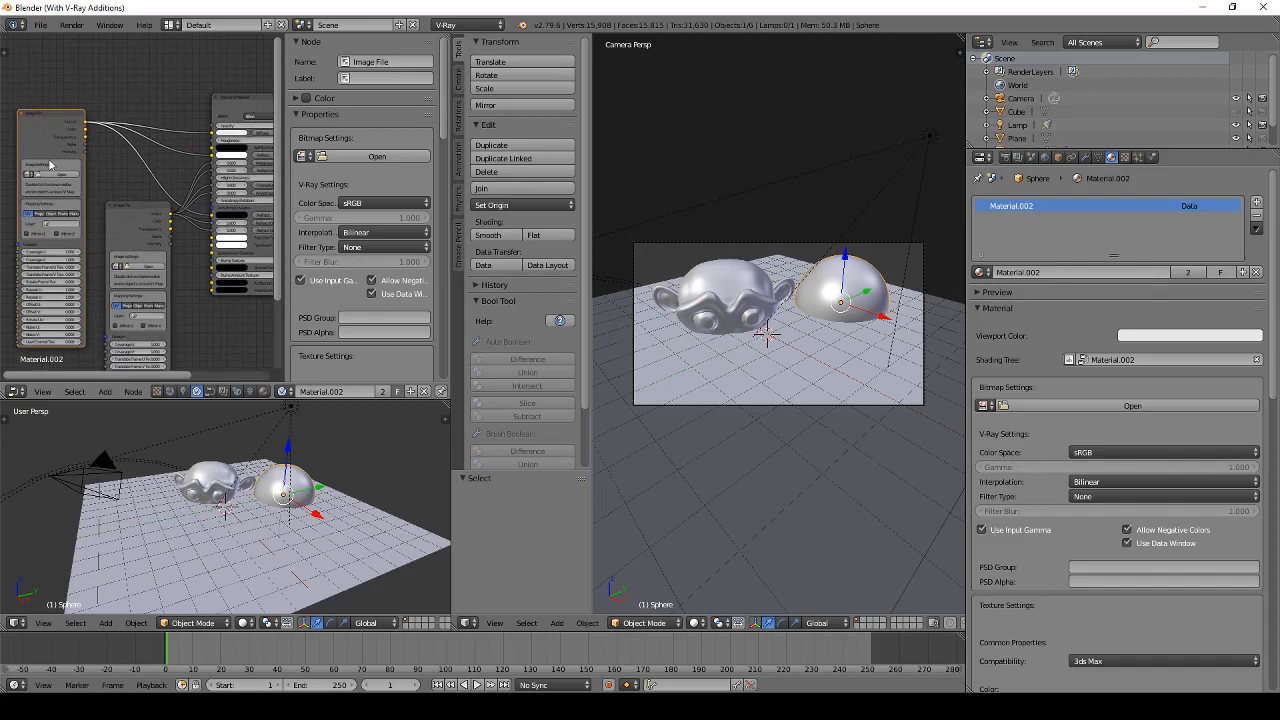
Step: Select the duplicated Image File node and switch its color space between Linear and Gamma corrected, ending on Gamma corrected
click(131, 210)
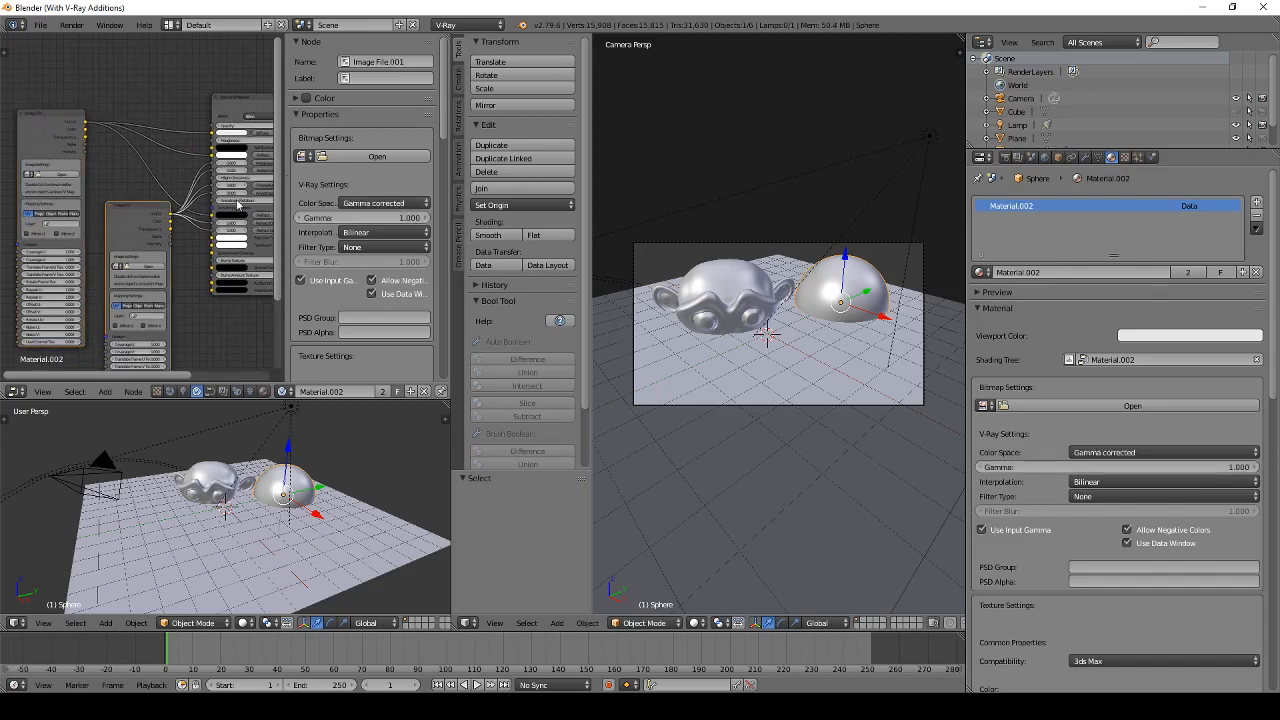
click(383, 210)
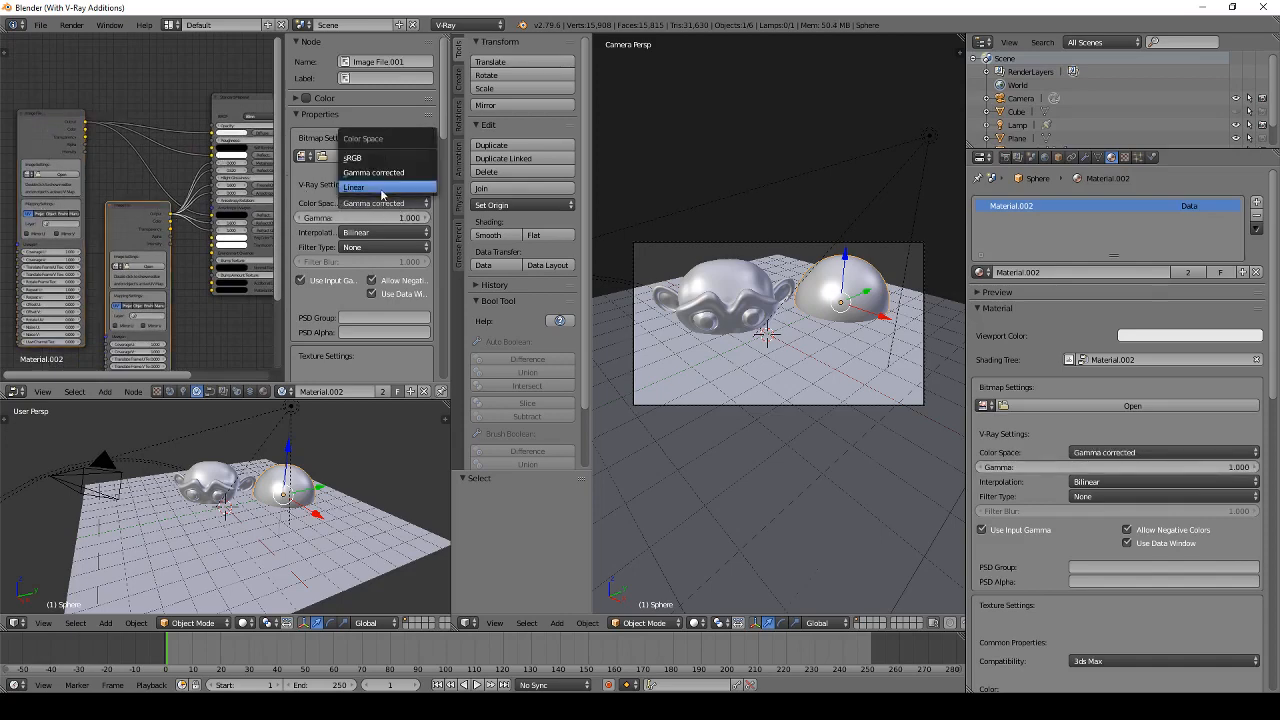
click(405, 188)
click(412, 205)
click(368, 184)
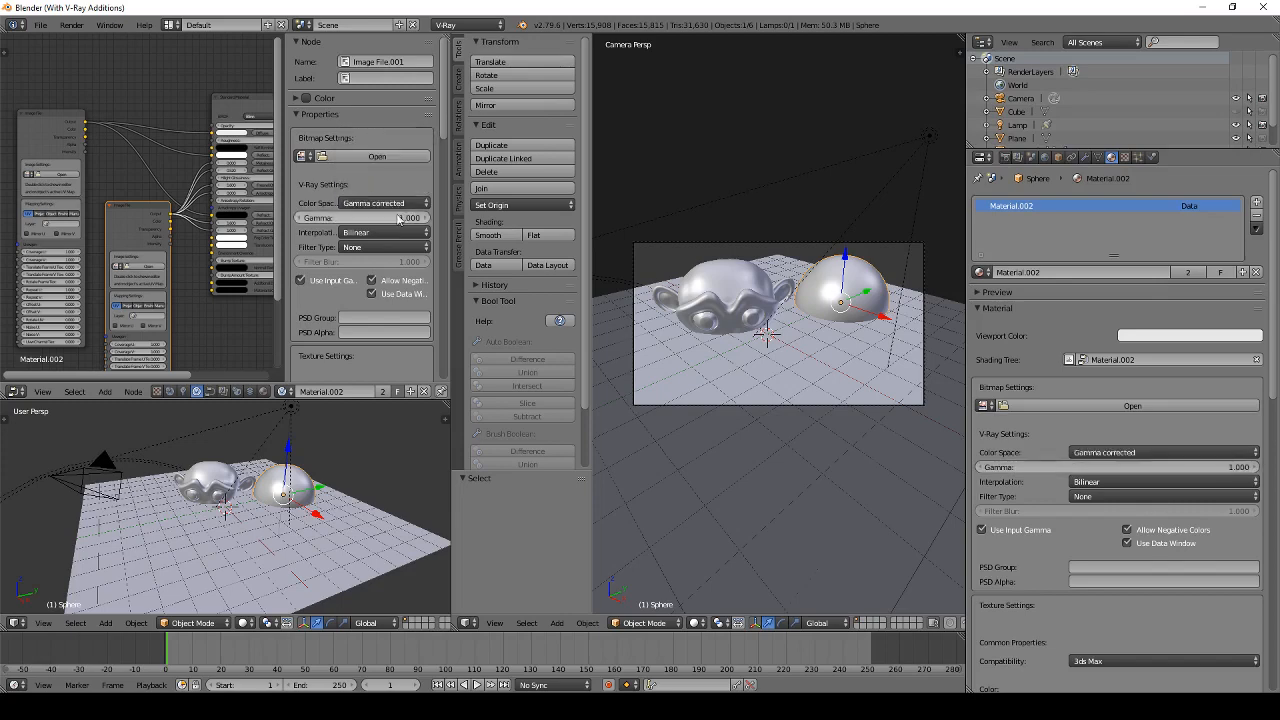
click(404, 205)
click(388, 188)
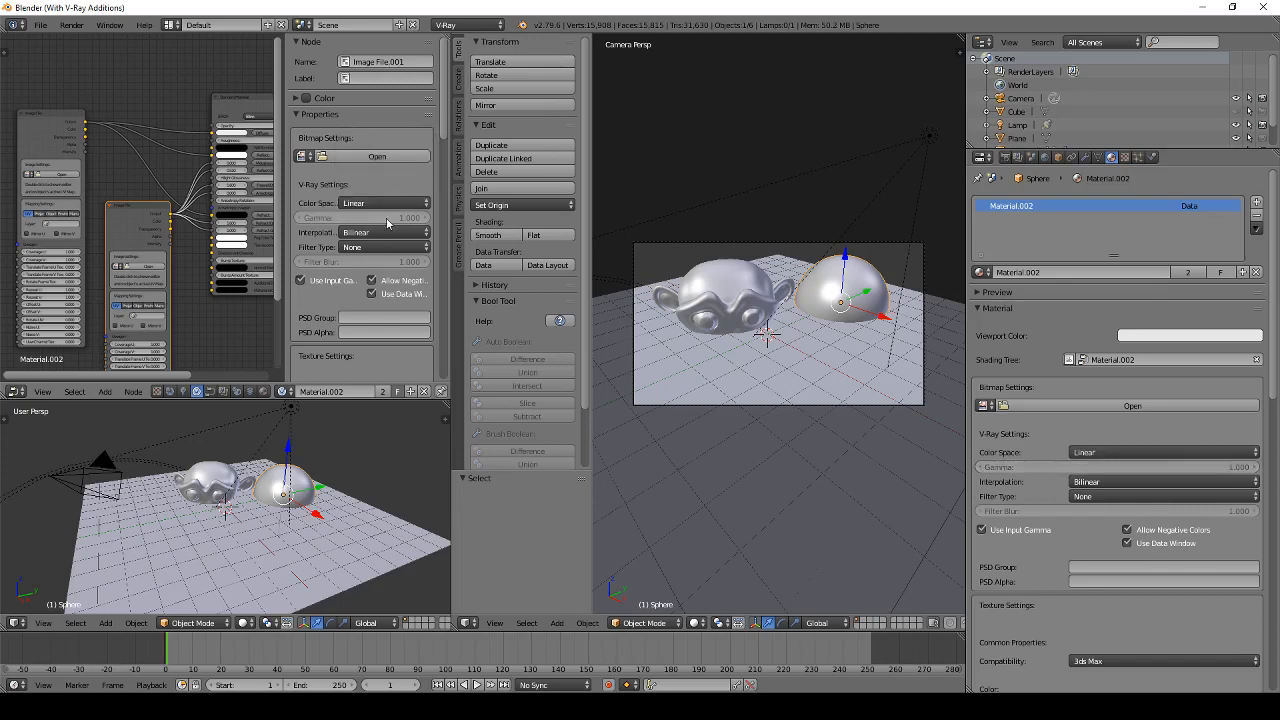
click(346, 204)
click(378, 177)
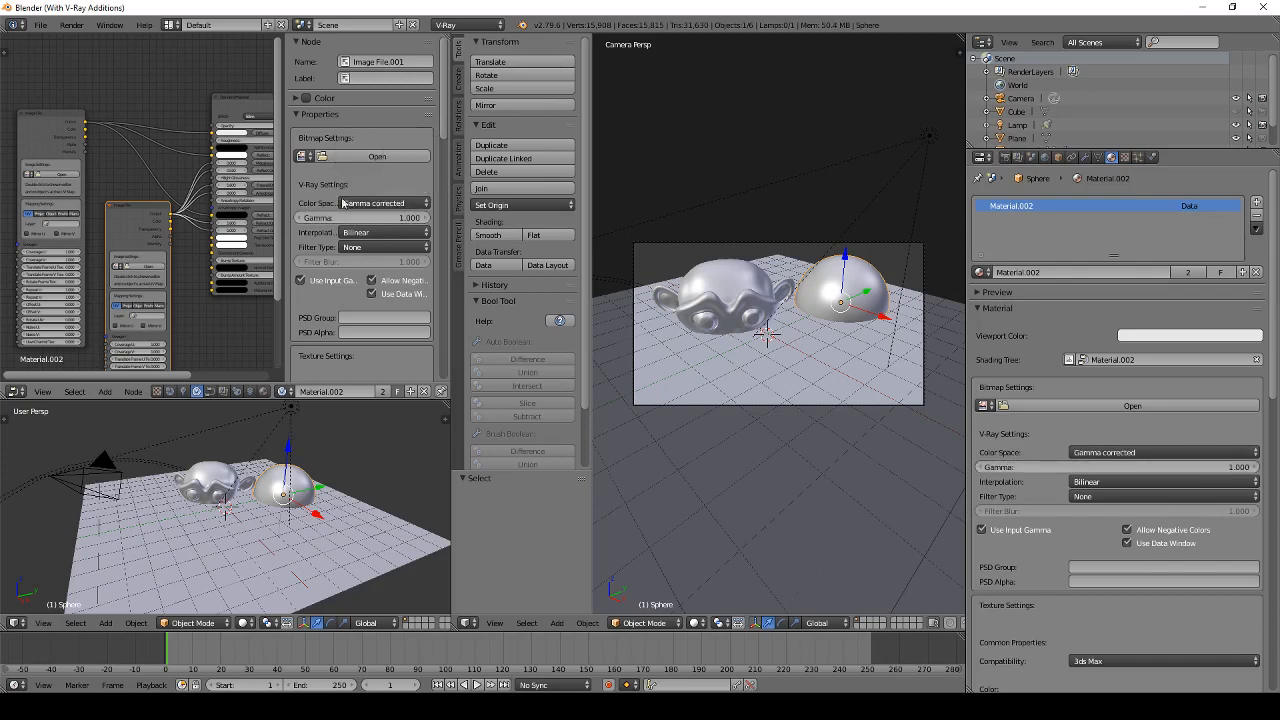
Step: Inspect the duplicated Image File node's color space options and open its Gamma value for editing
middle_drag(235, 206, 165, 207)
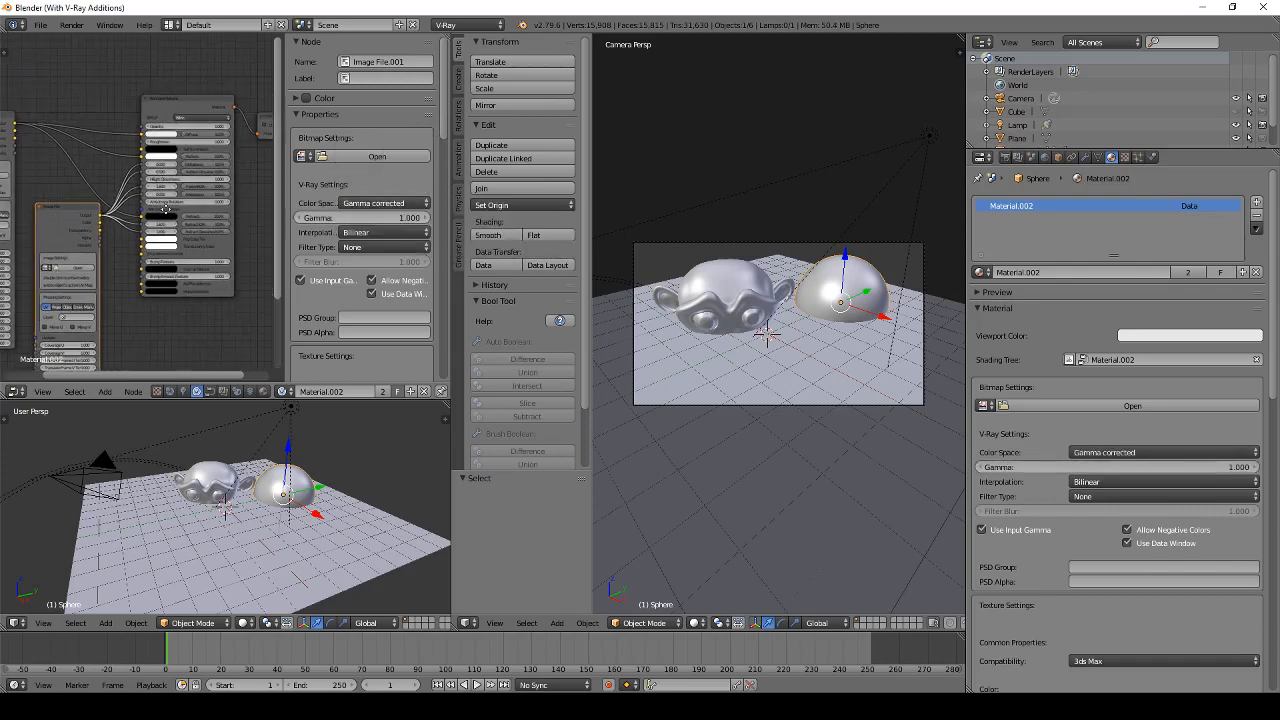
click(364, 204)
click(397, 204)
click(420, 217)
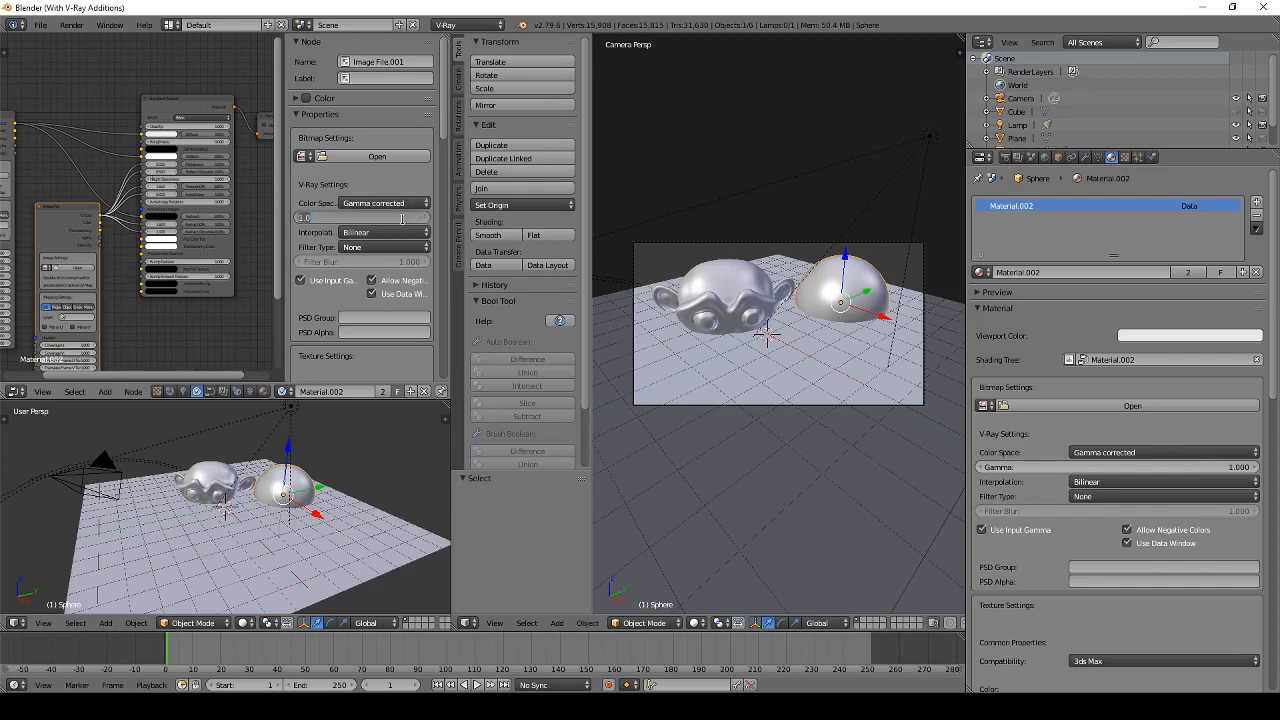
key(Return)
scroll(178, 218, up, 3)
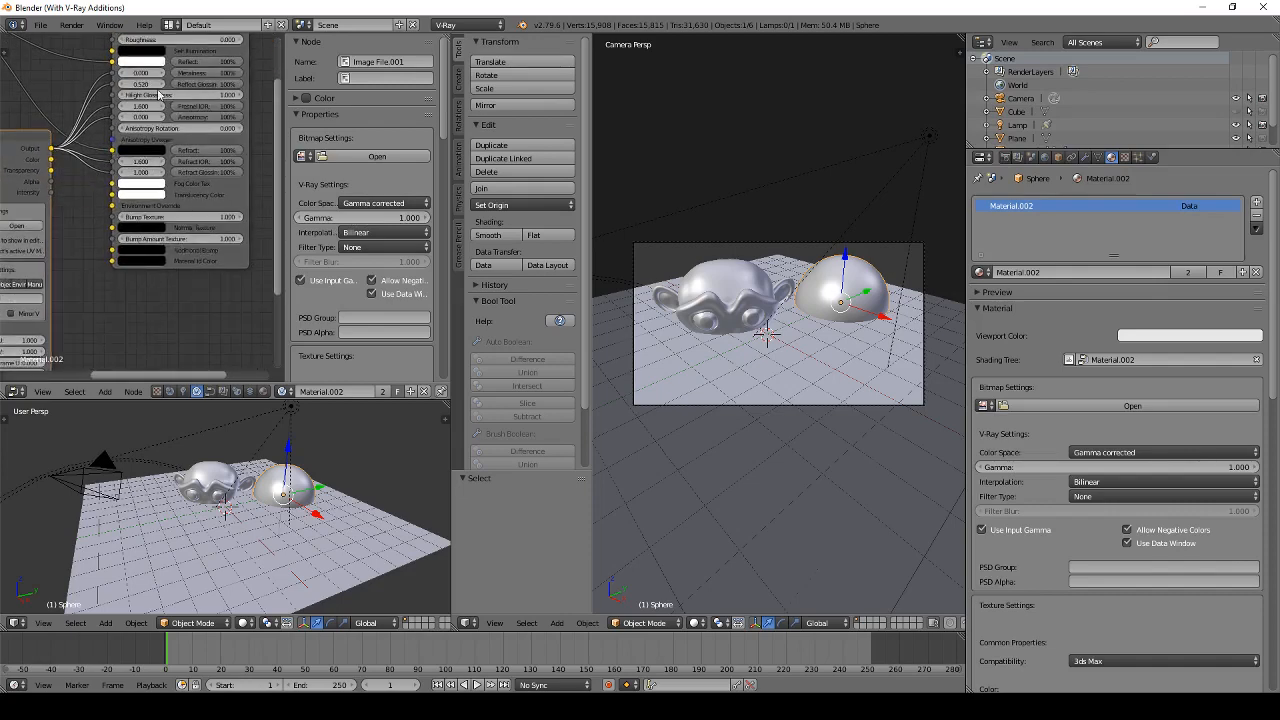
scroll(188, 170, down, 2)
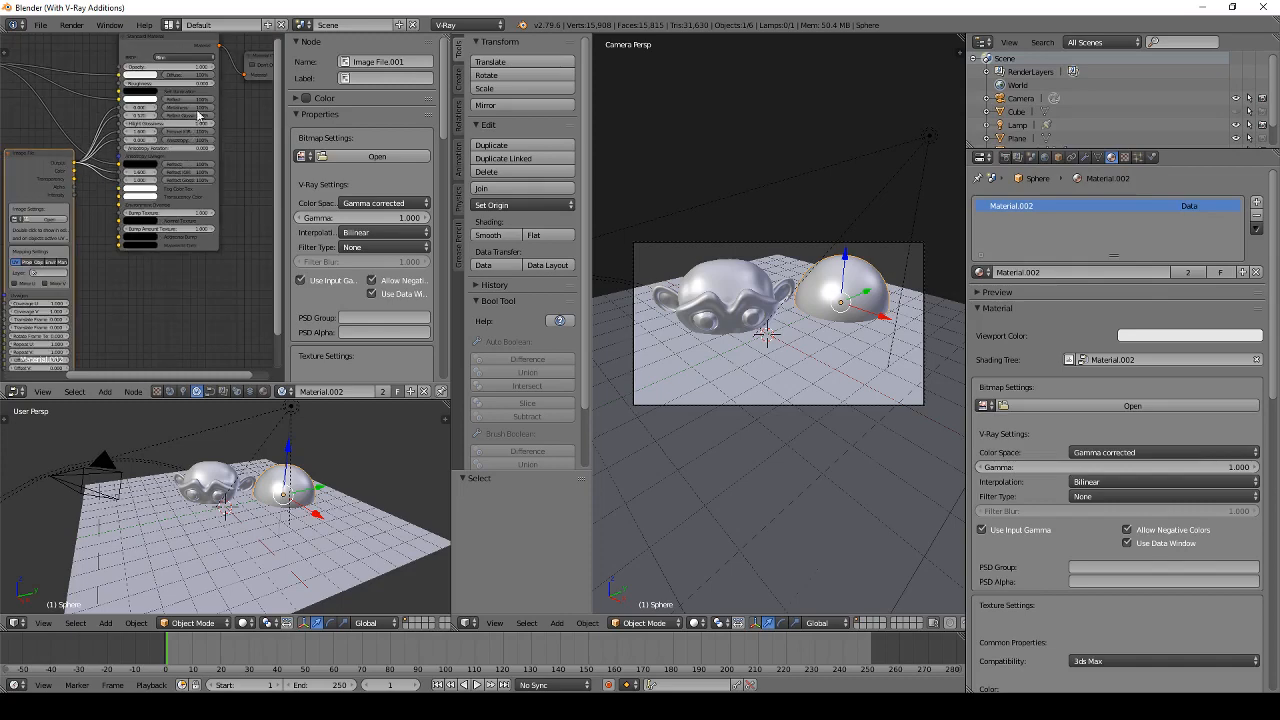
middle_drag(201, 118, 185, 204)
middle_drag(217, 285, 203, 250)
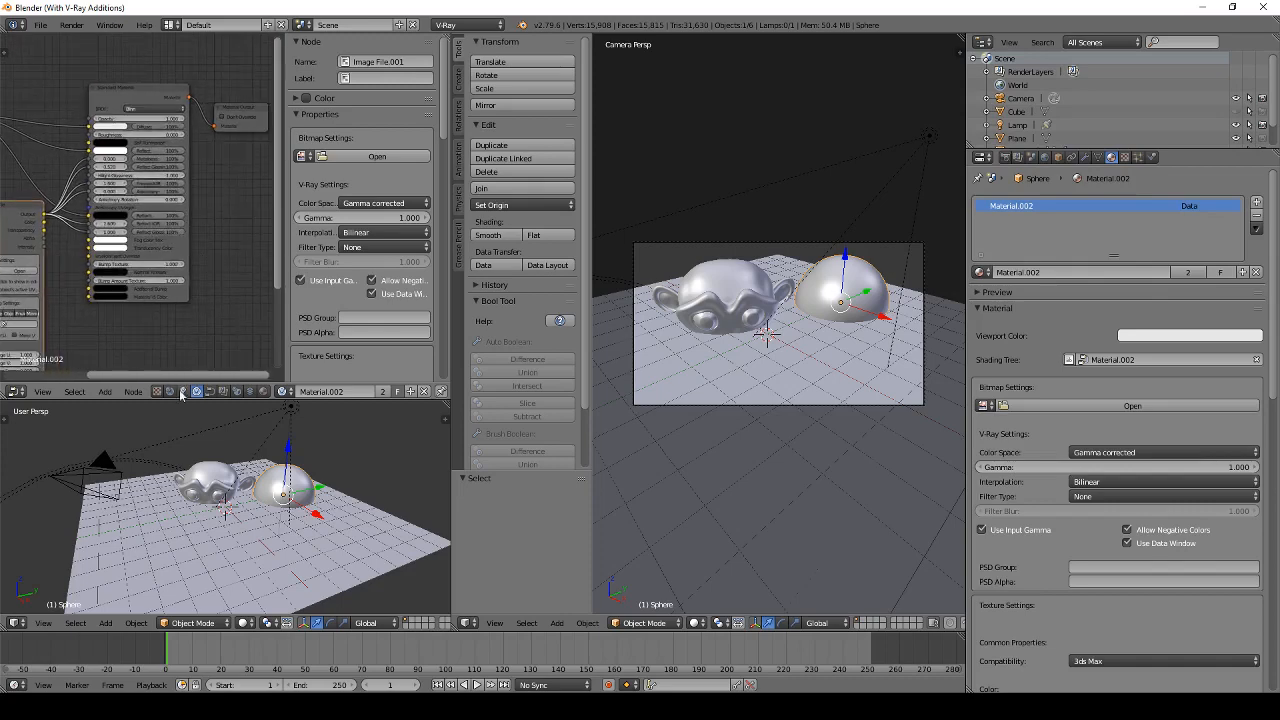
Step: Switch the node editor to the scene's compositing nodes and enable Use Nodes
click(222, 391)
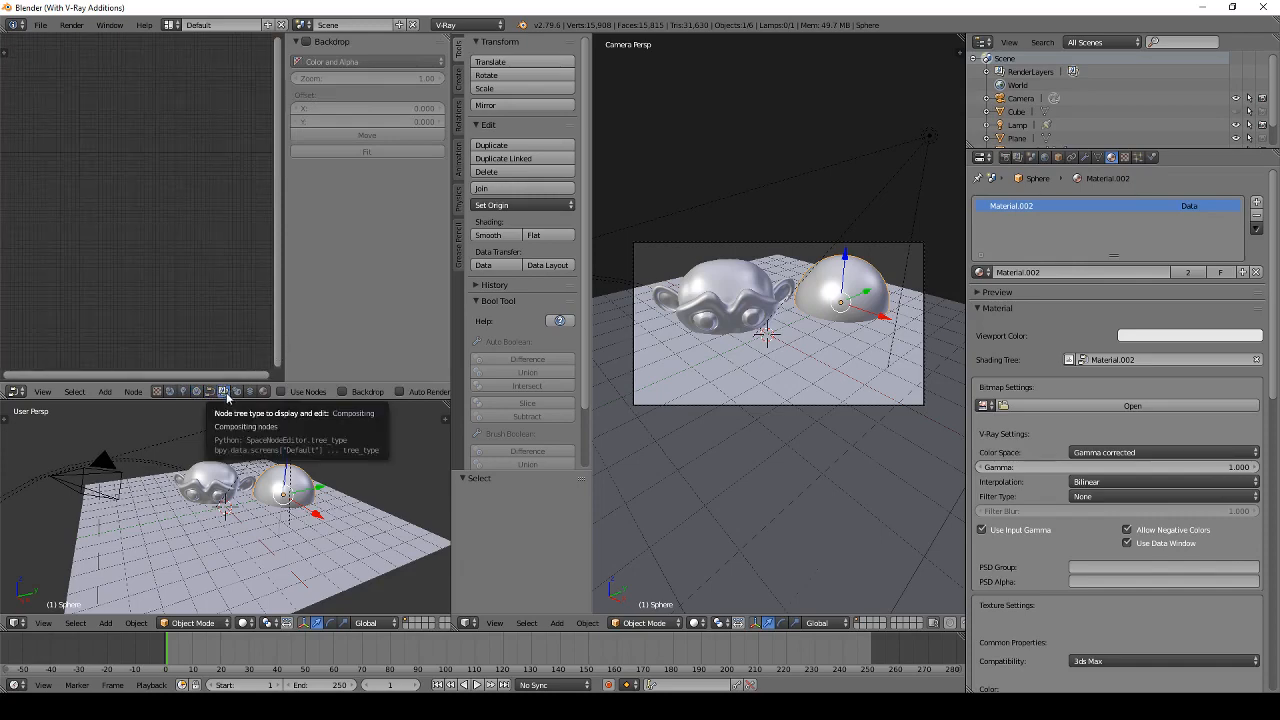
click(283, 391)
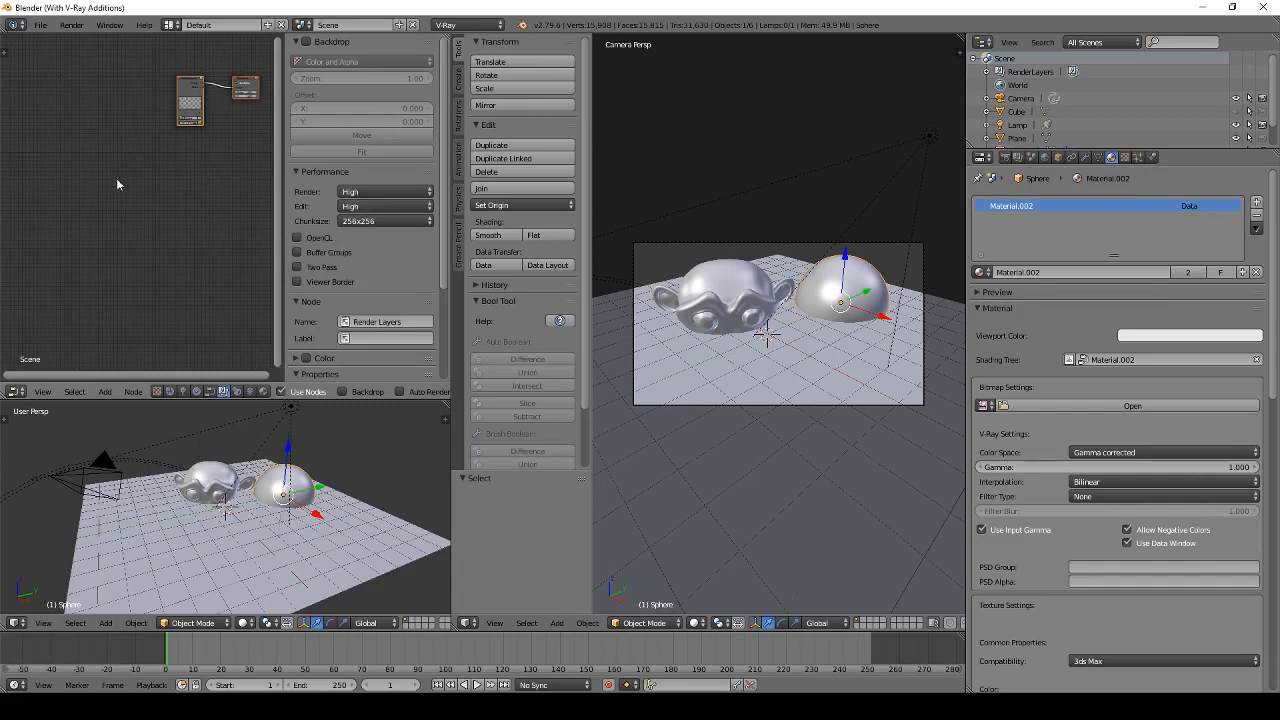
middle_drag(119, 152, 80, 182)
scroll(110, 165, up, 6)
middle_drag(209, 125, 101, 190)
scroll(92, 213, up, 4)
scroll(86, 211, down, 7)
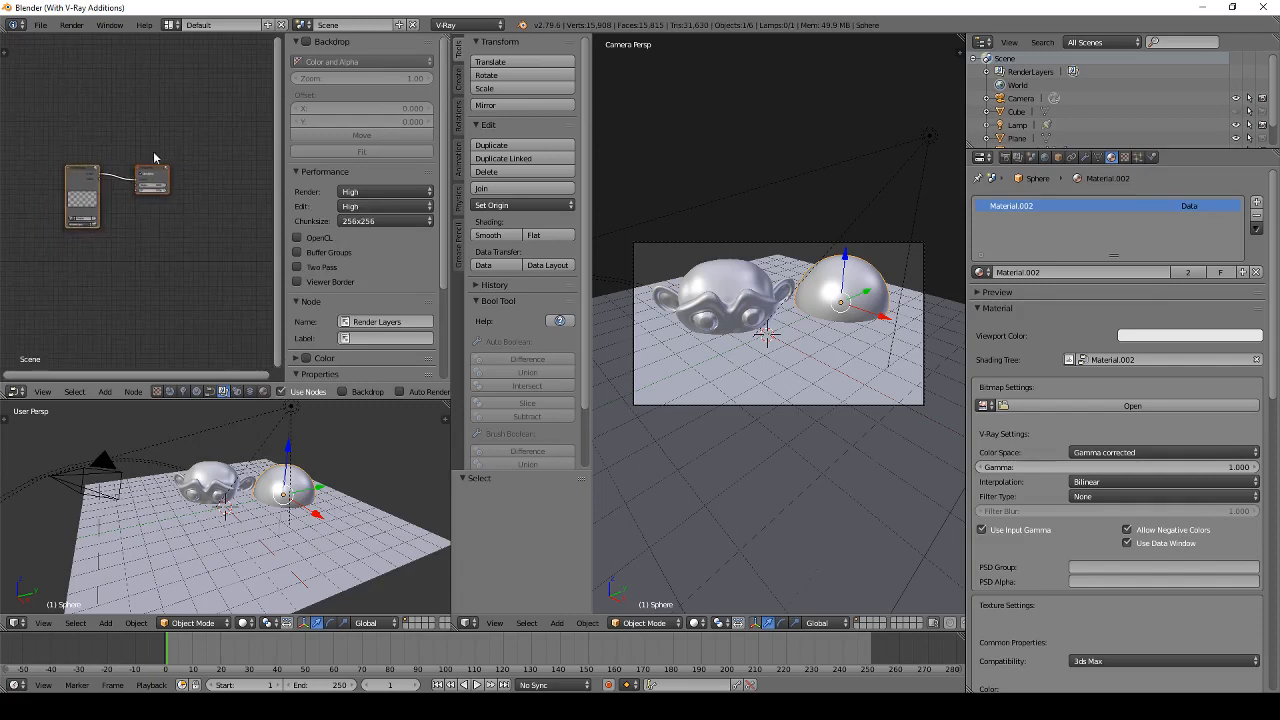
Step: Switch the node editor from compositing to the adjacent node tree type and select the ground plane
click(237, 393)
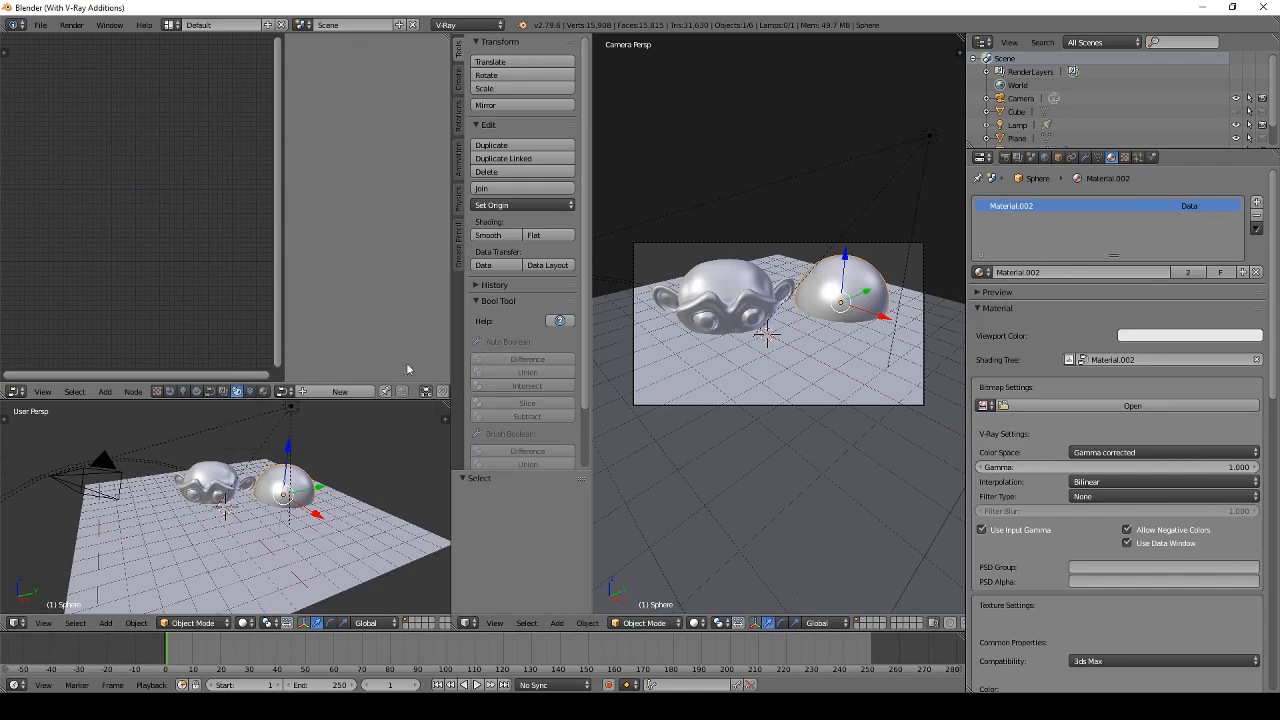
right_click(808, 374)
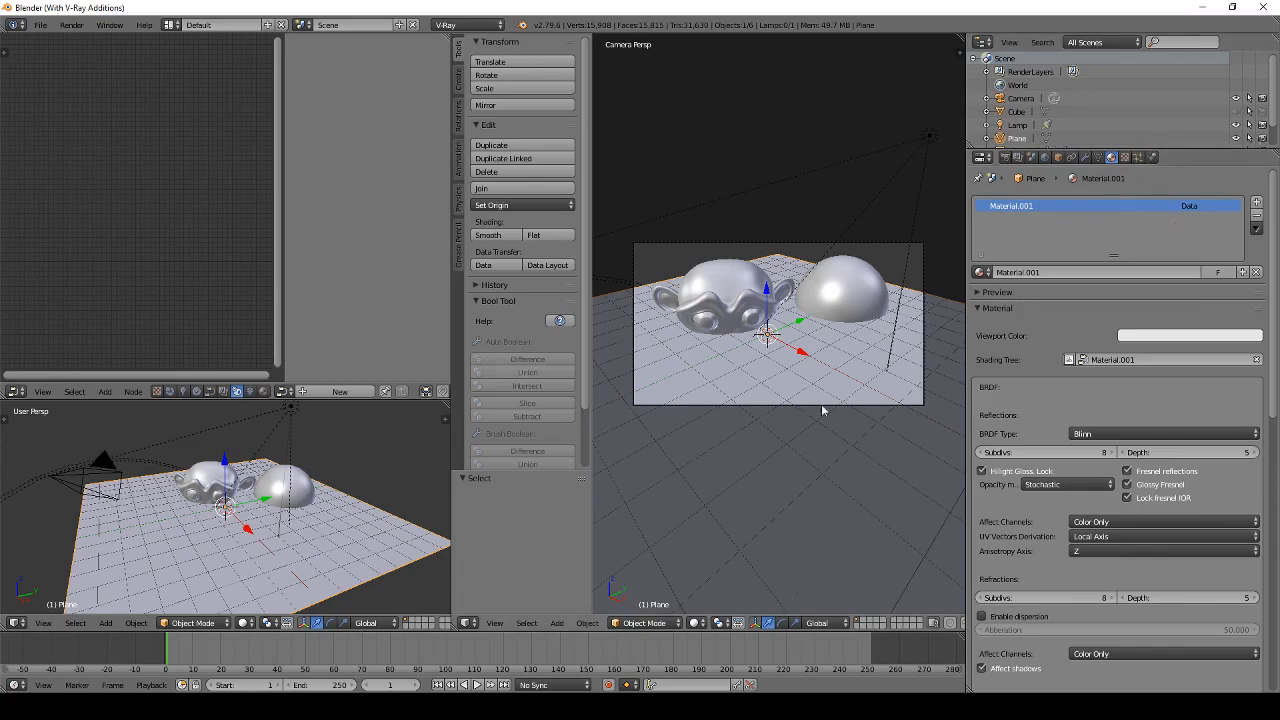
Step: Render the camera view, exclude Suzanne and the sphere from rendering, and render again to check the plane alone
key(F12)
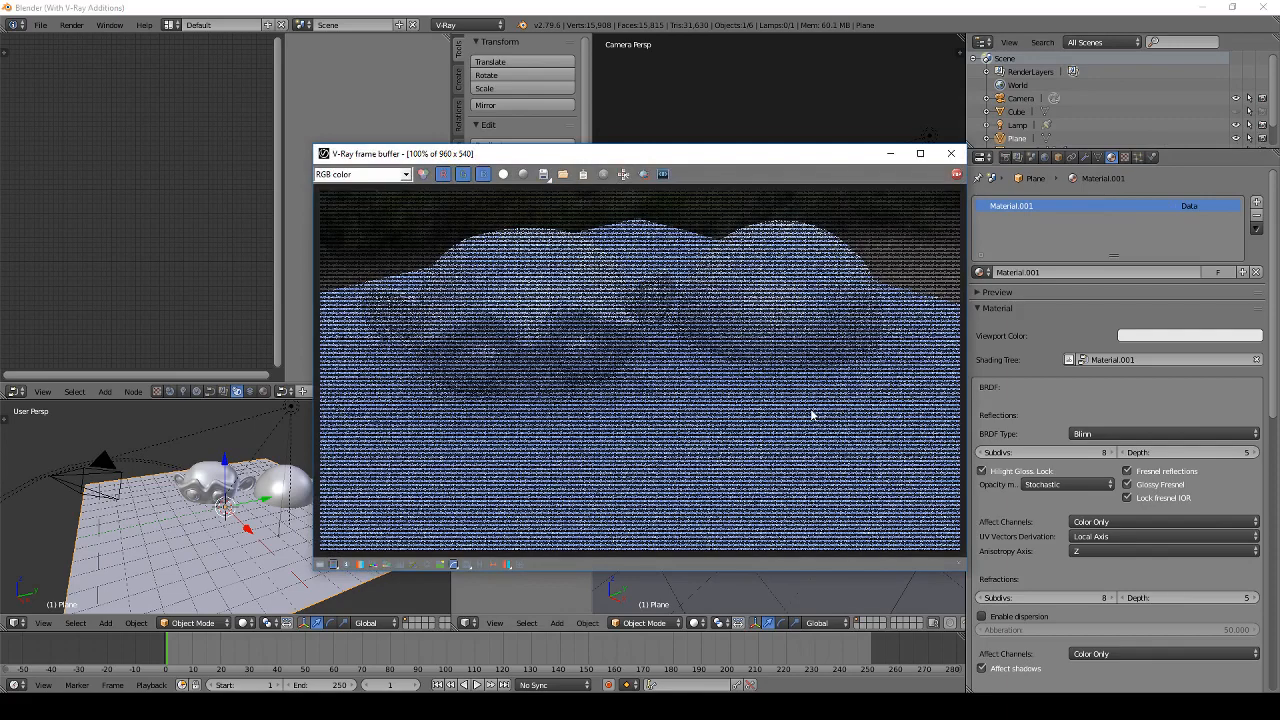
click(951, 154)
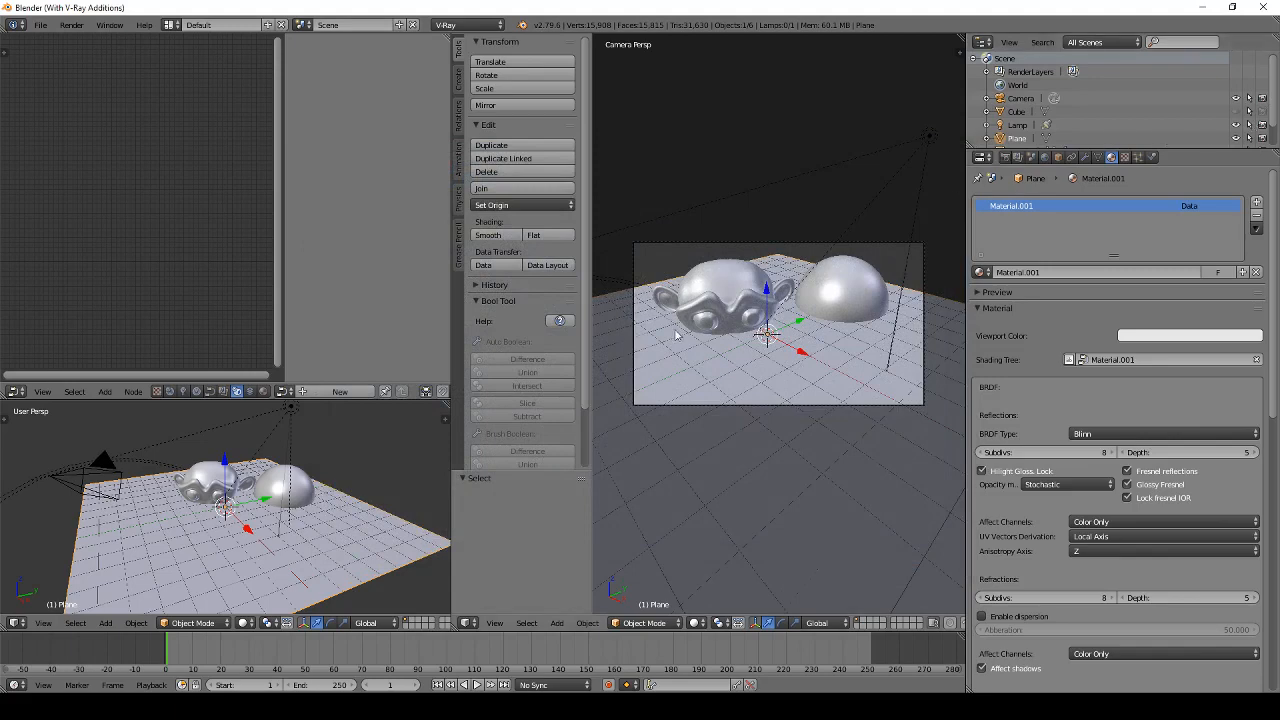
scroll(1163, 127, down, 2)
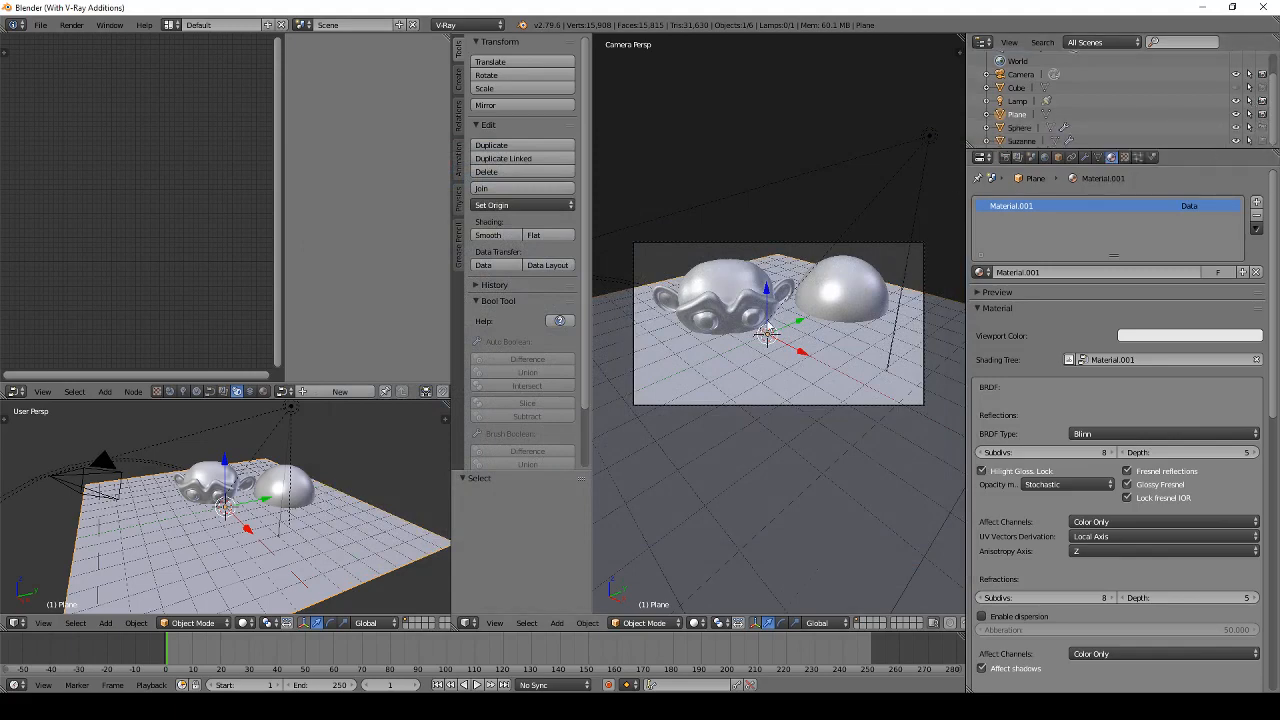
key(F12)
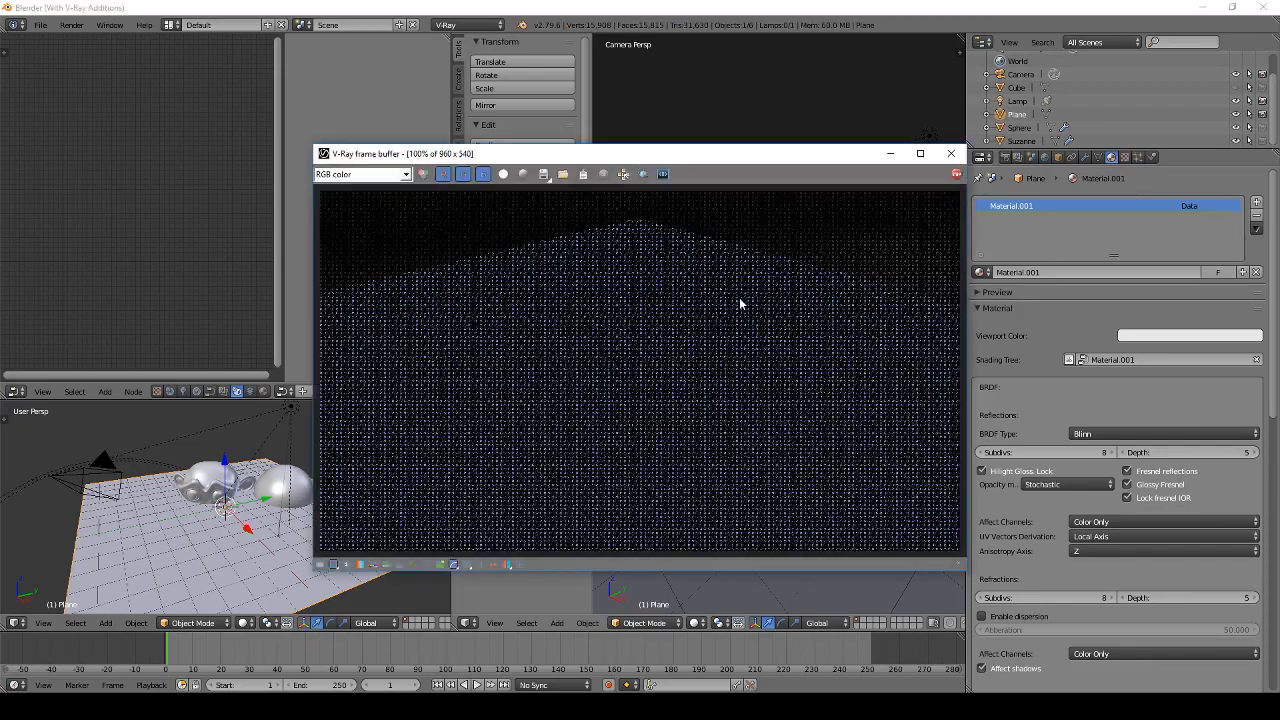
right_click(709, 213)
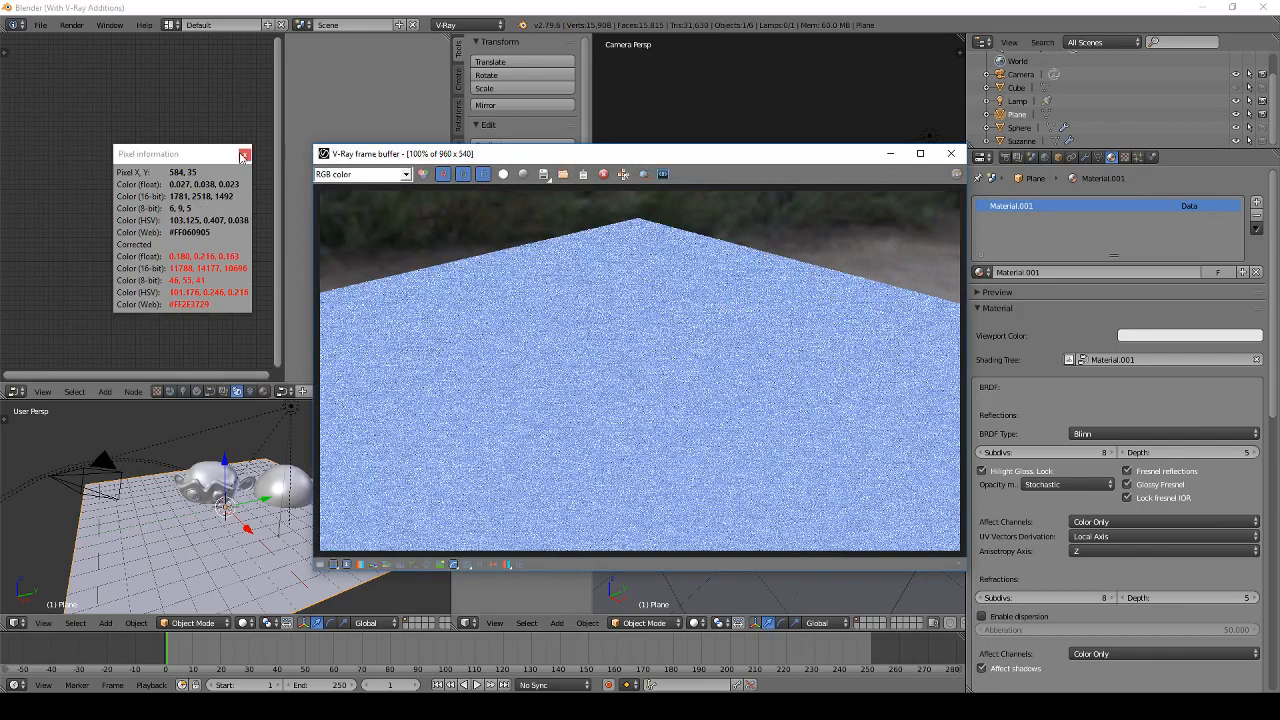
click(946, 155)
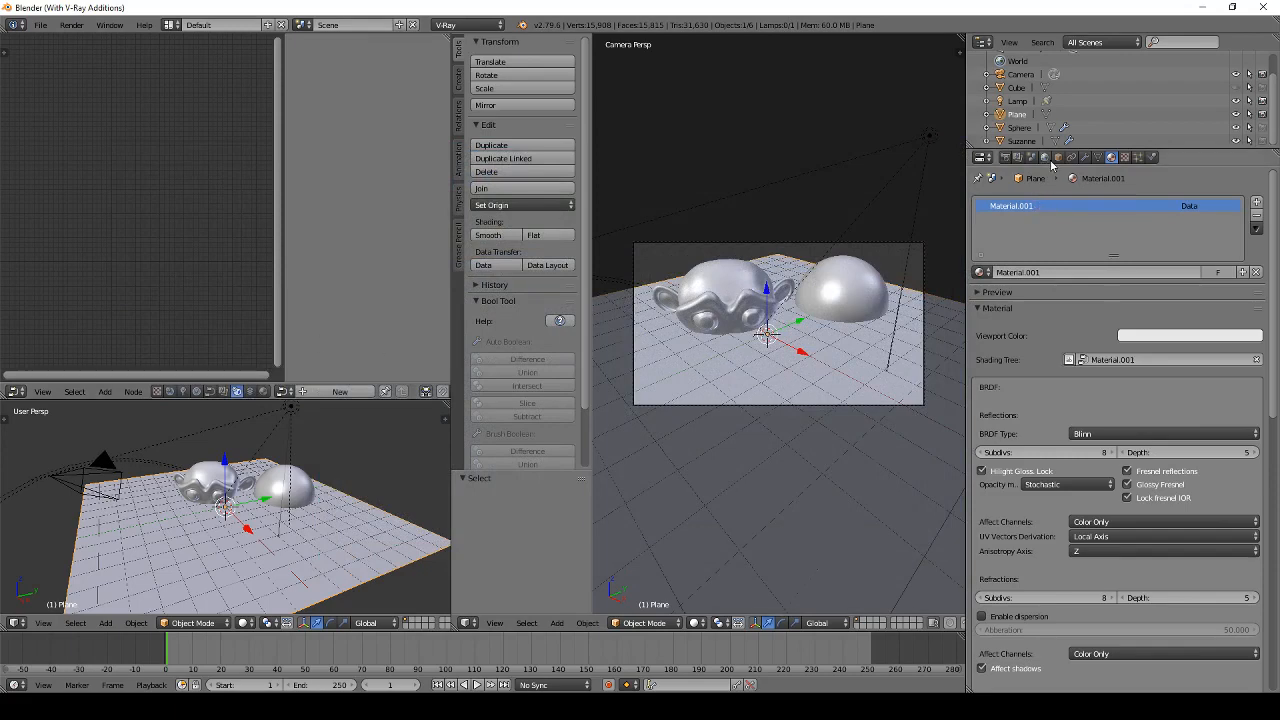
Step: Create an object node tree for the plane and move its Blender Object Geometry node aside
click(1057, 158)
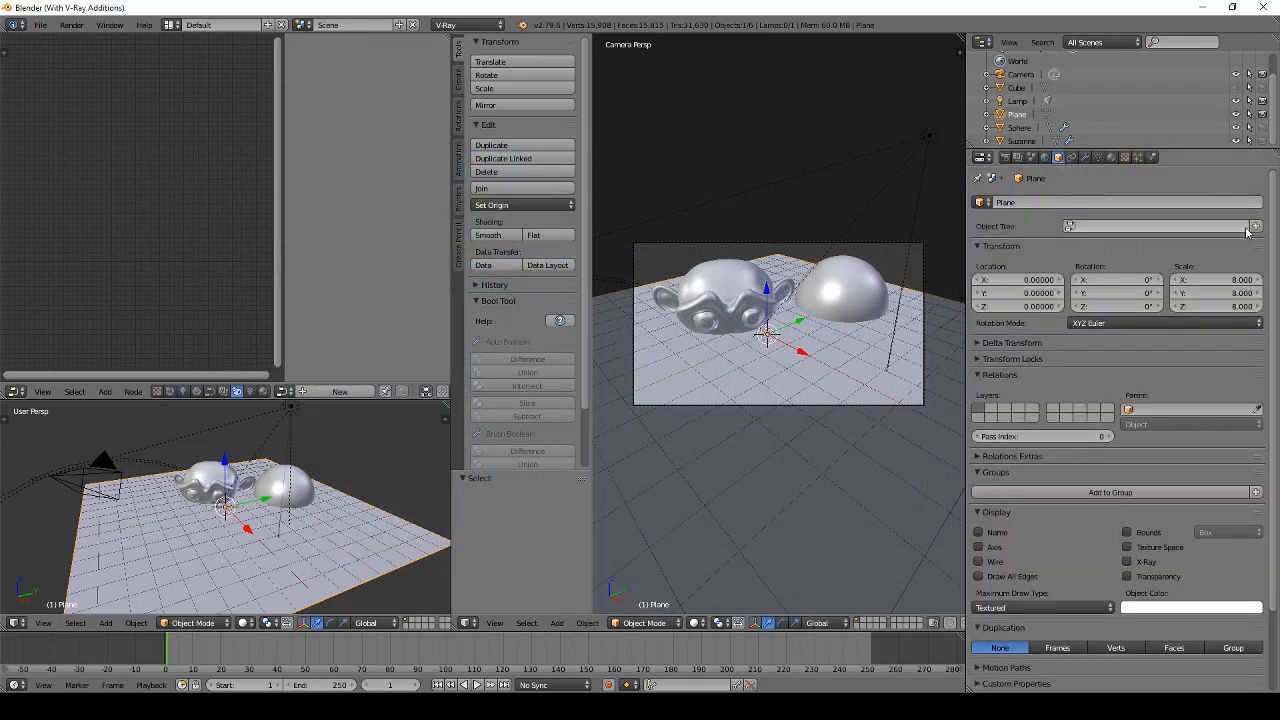
click(1255, 227)
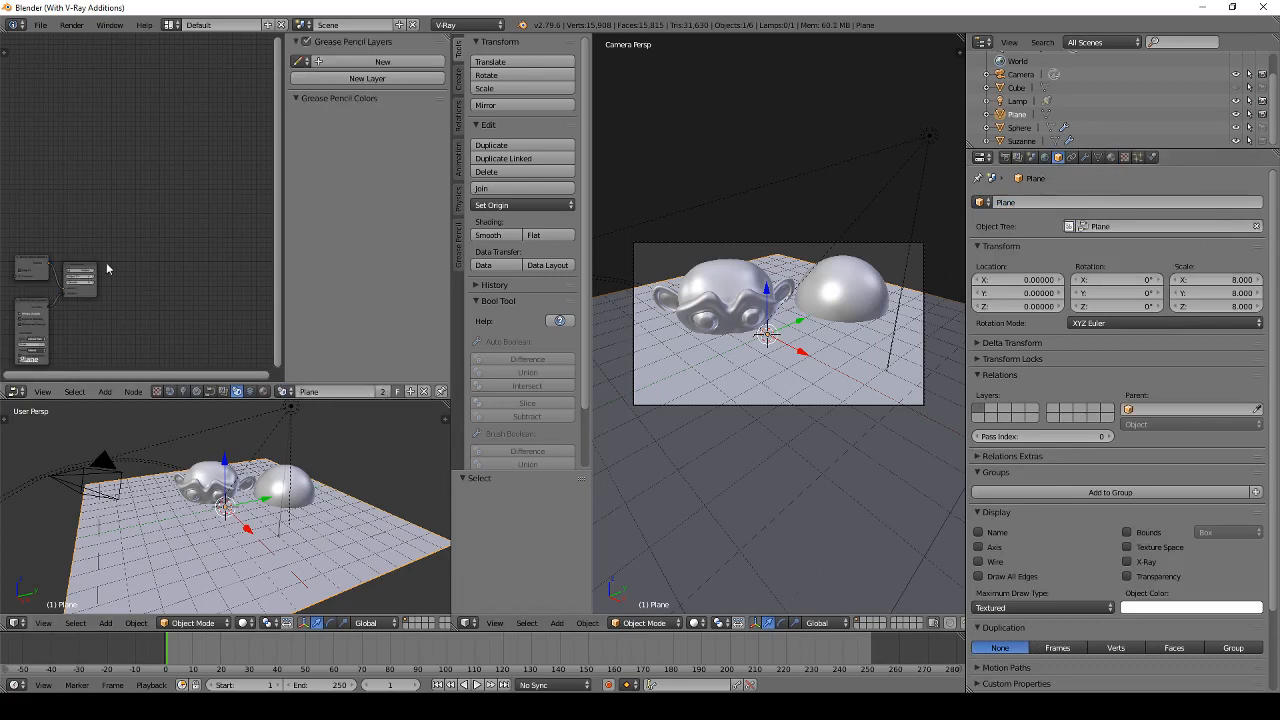
scroll(183, 209, up, 3)
drag(196, 196, 96, 200)
Step: Add an Infinite Plane geometry node, link it to the Geometry input of the plane's object output, and render a test
key(shift+a)
mouse_move(168, 248)
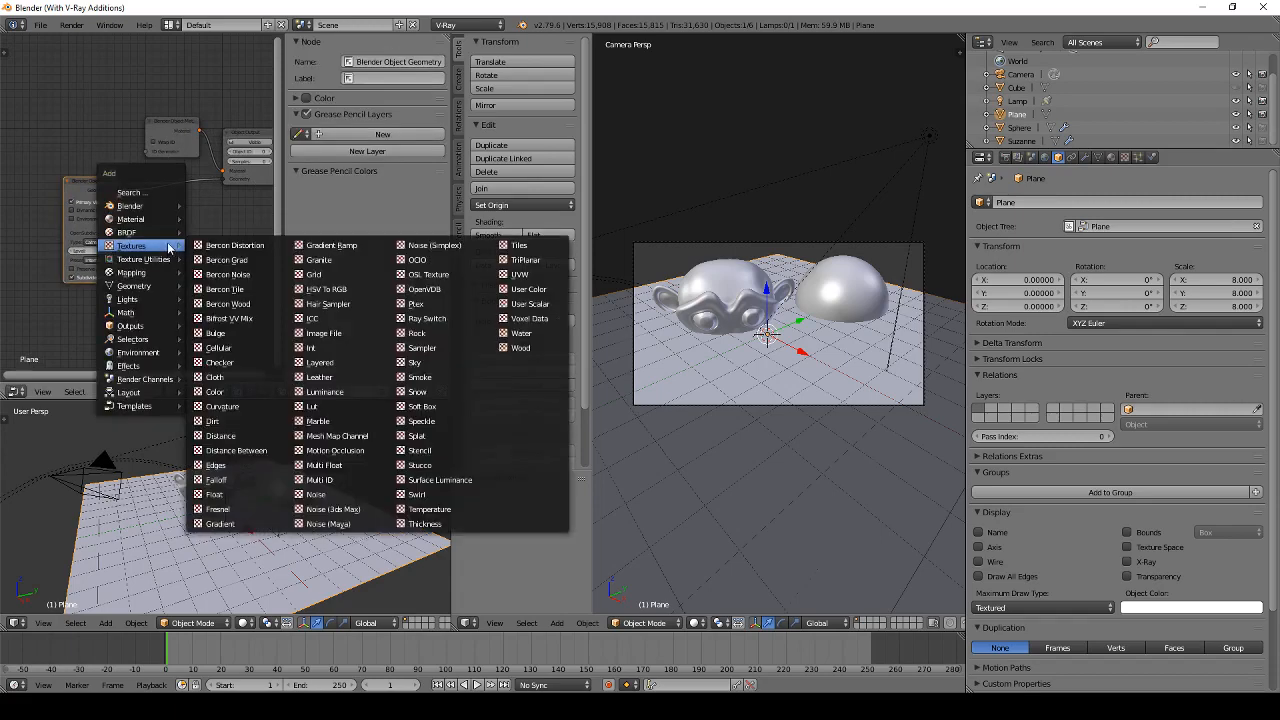
mouse_move(165, 286)
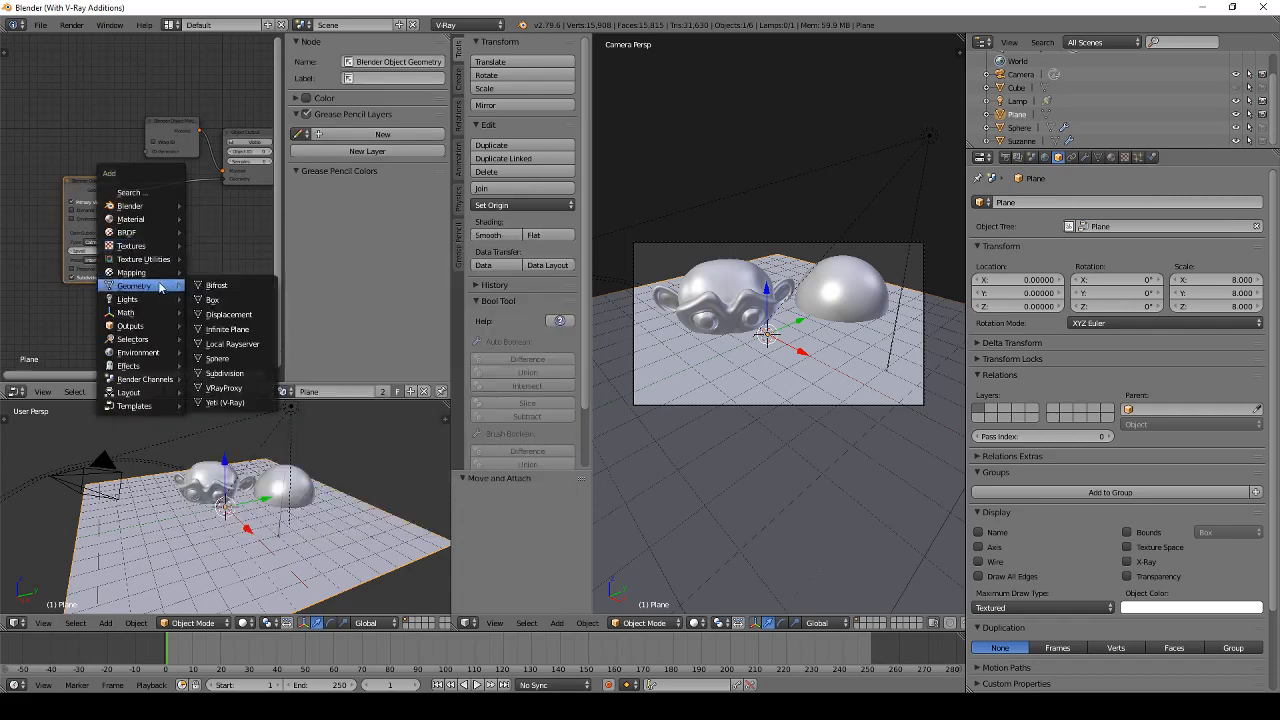
click(241, 333)
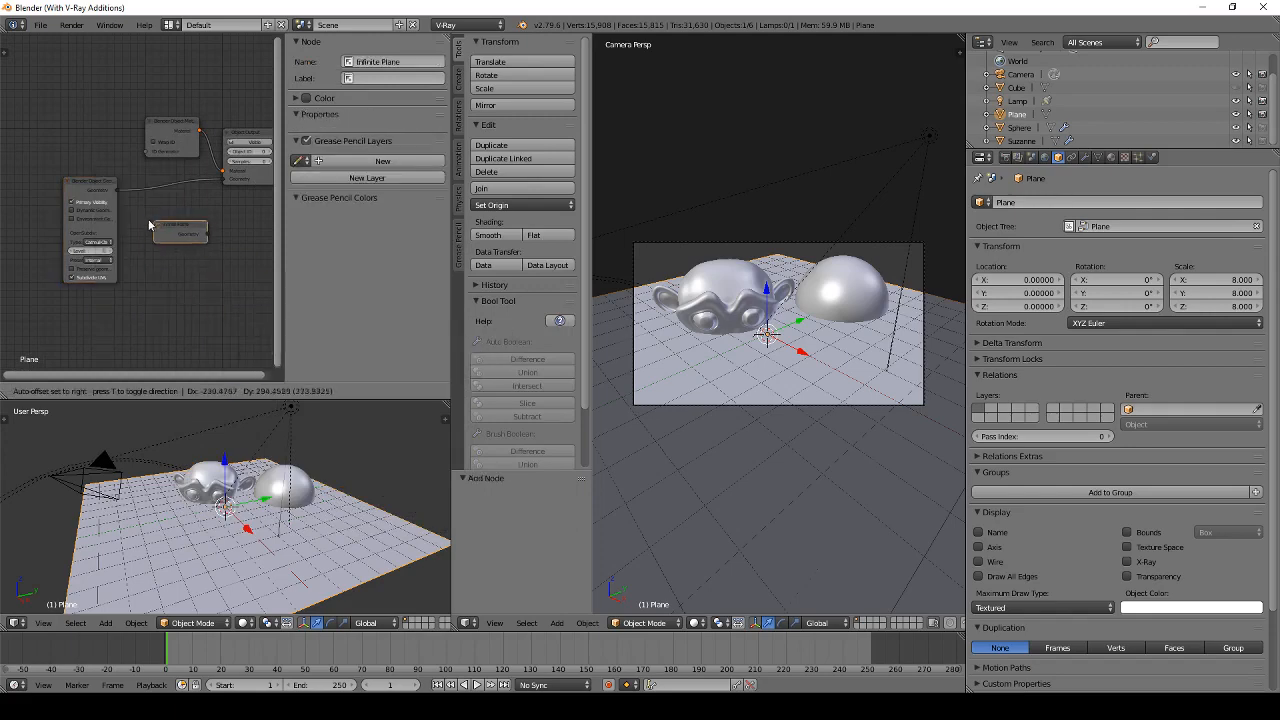
click(140, 224)
drag(198, 234, 222, 174)
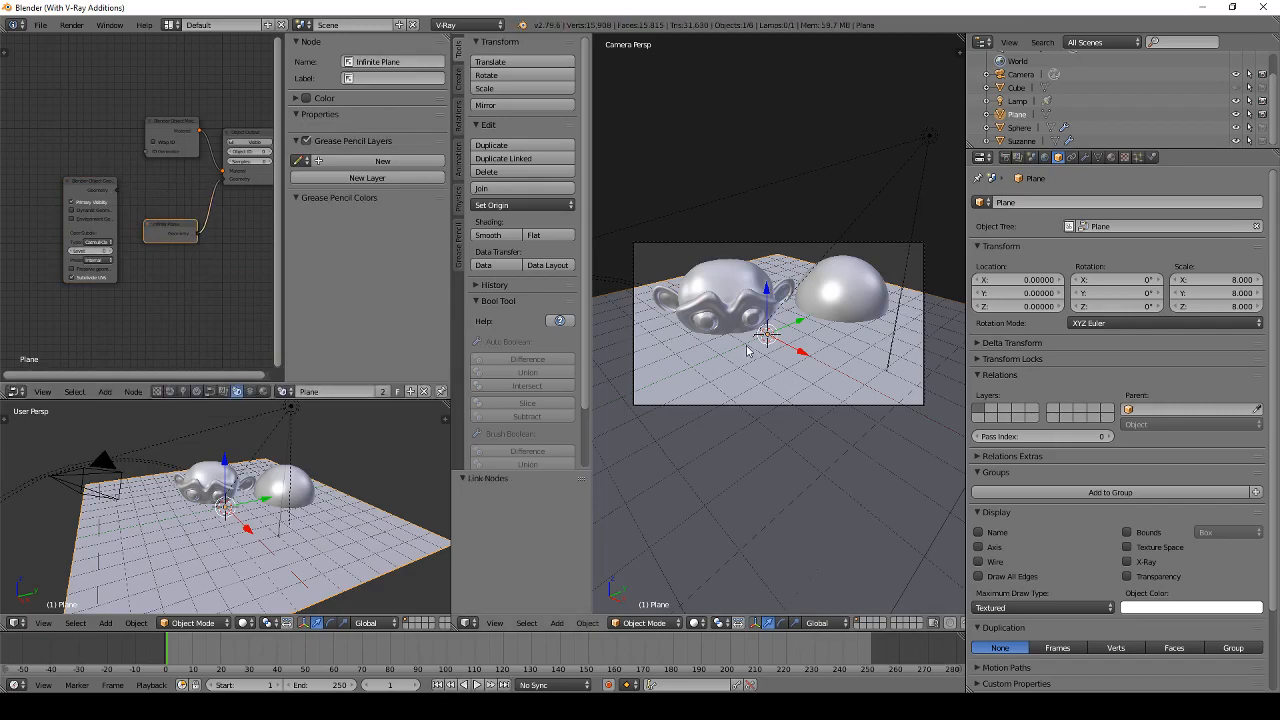
key(F12)
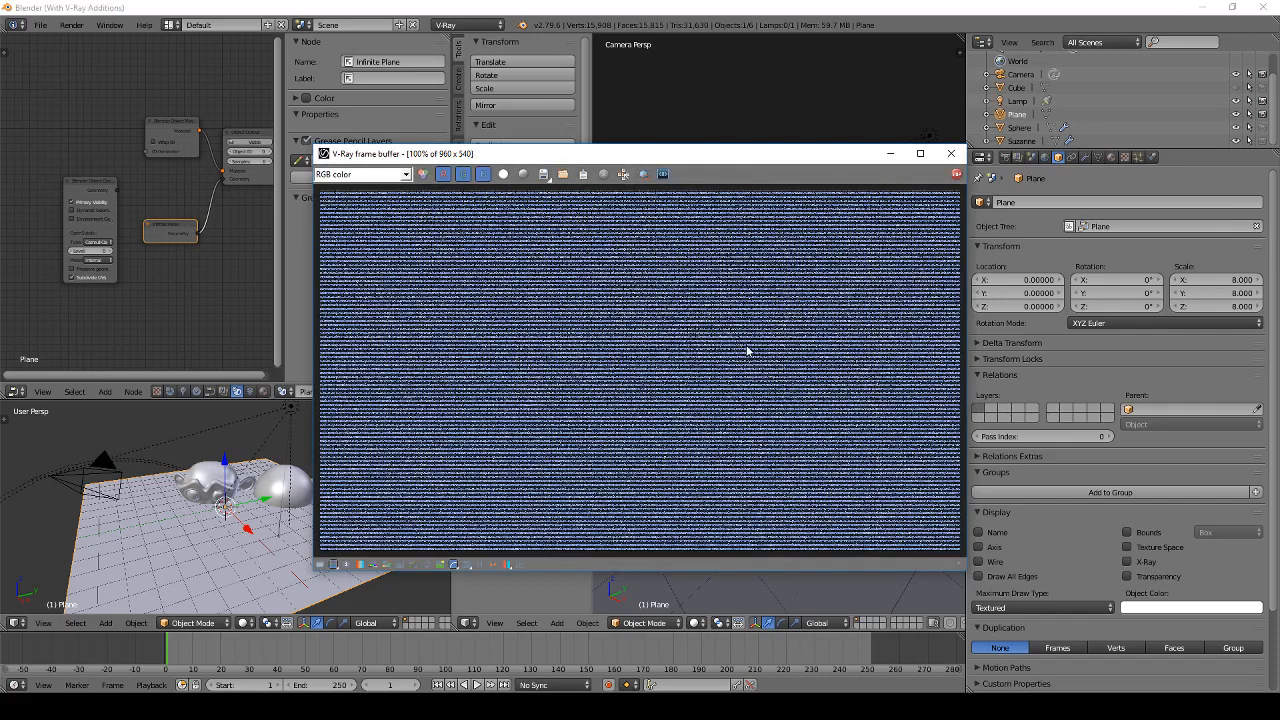
click(951, 153)
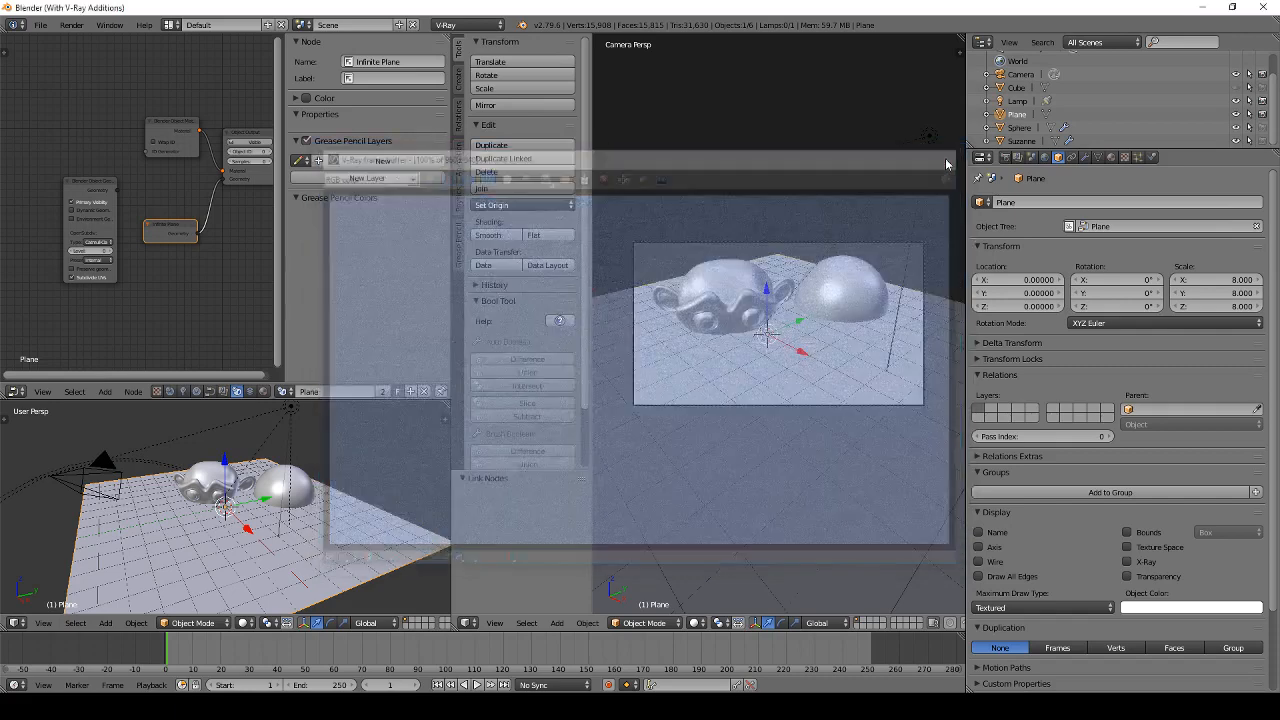
Step: Lower the camera to about Z 1.63, tilt it to an X rotation of about 83°, and test-render the infinite plane
right_click(793, 404)
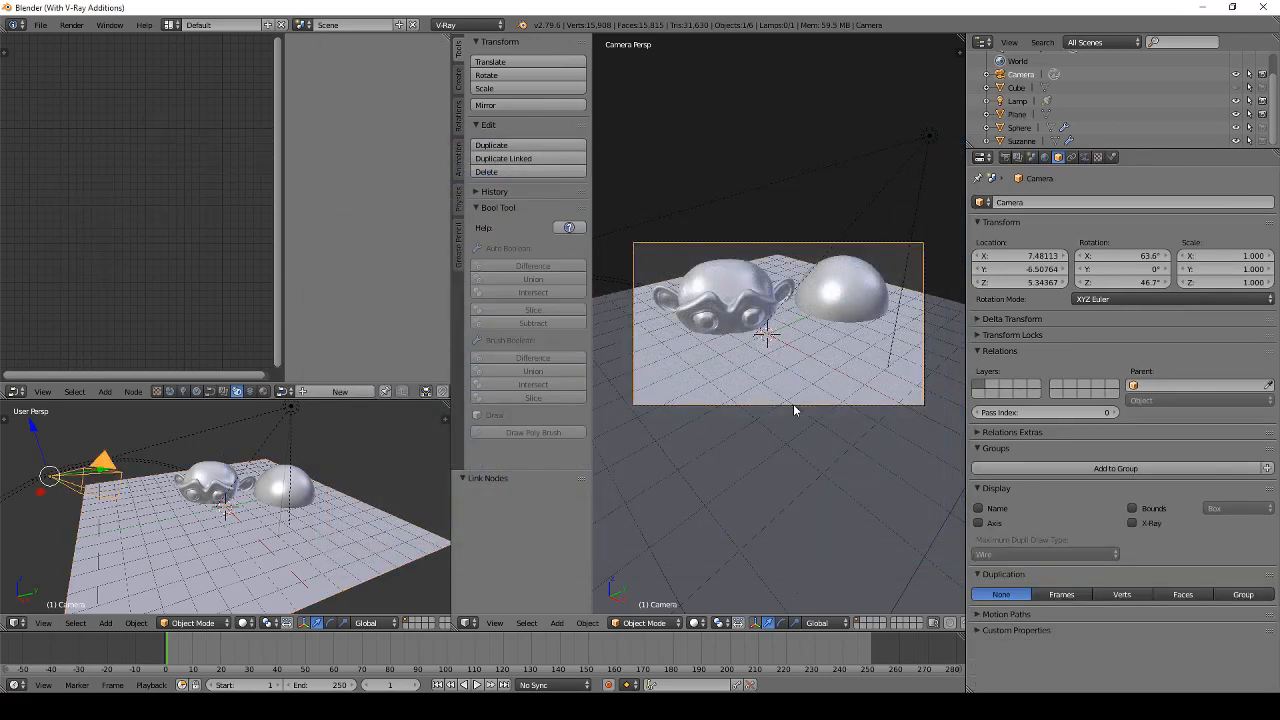
key(shift+f)
key(q)
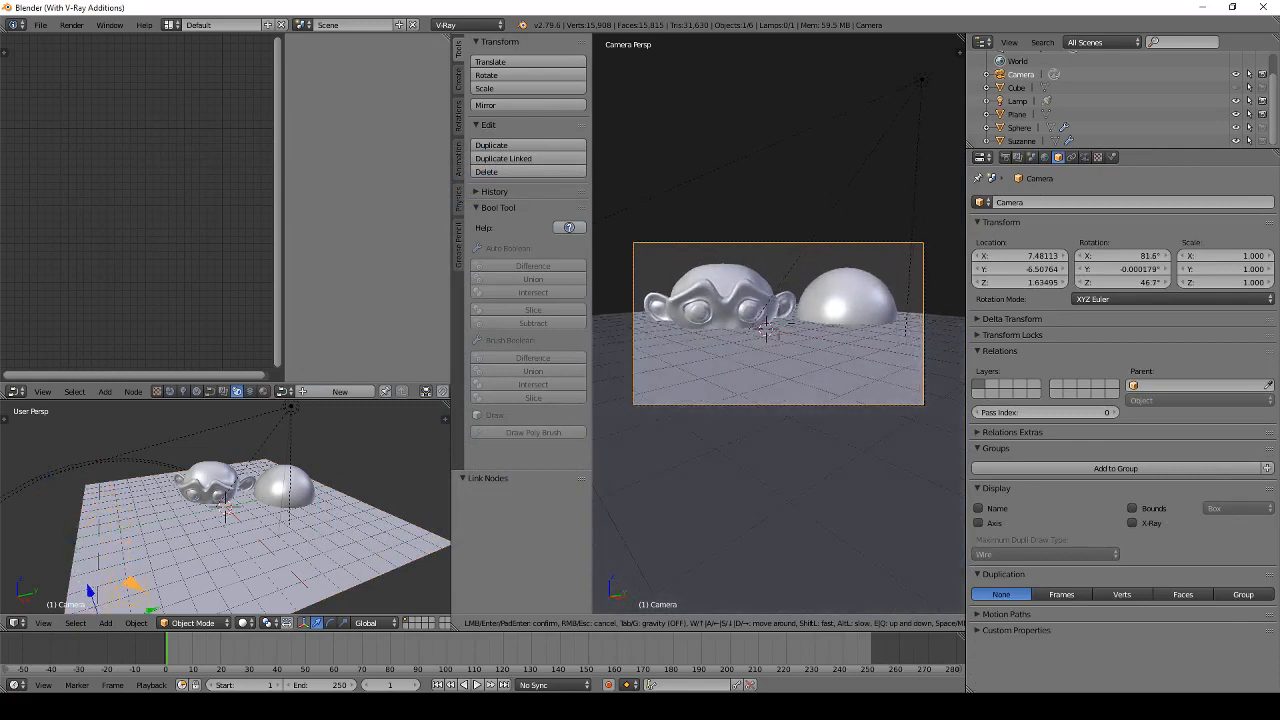
click(779, 325)
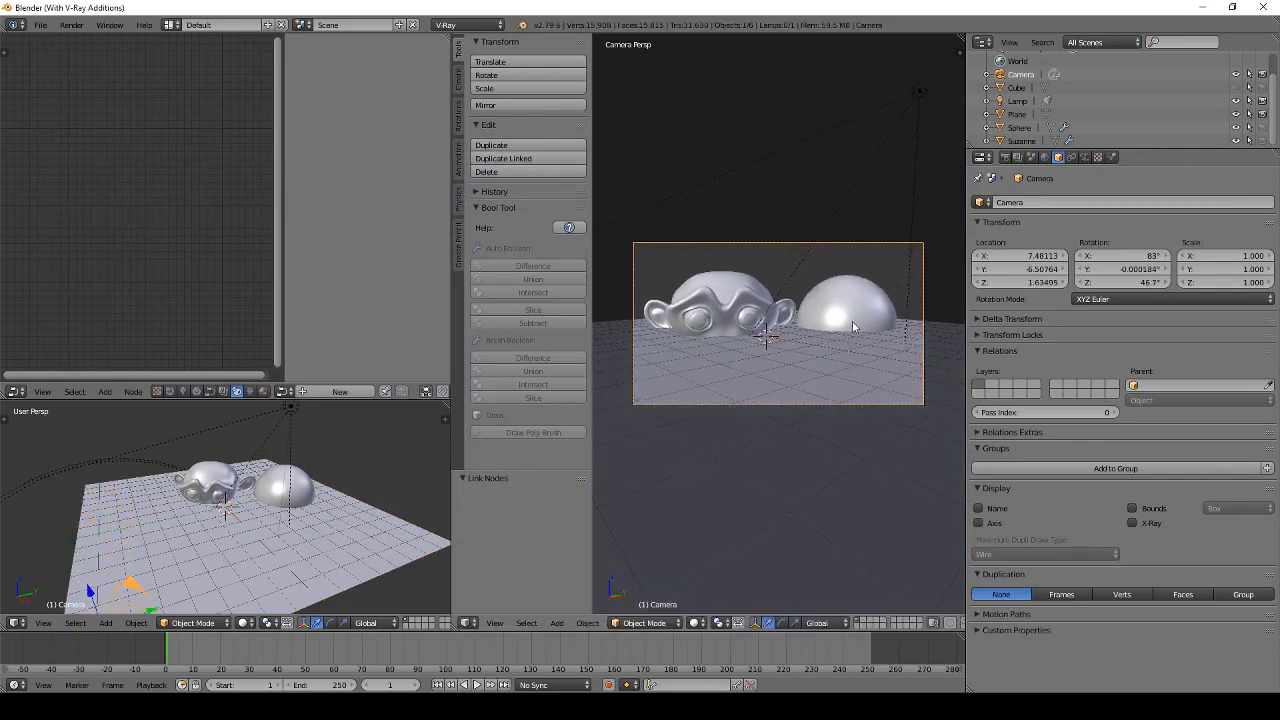
key(F12)
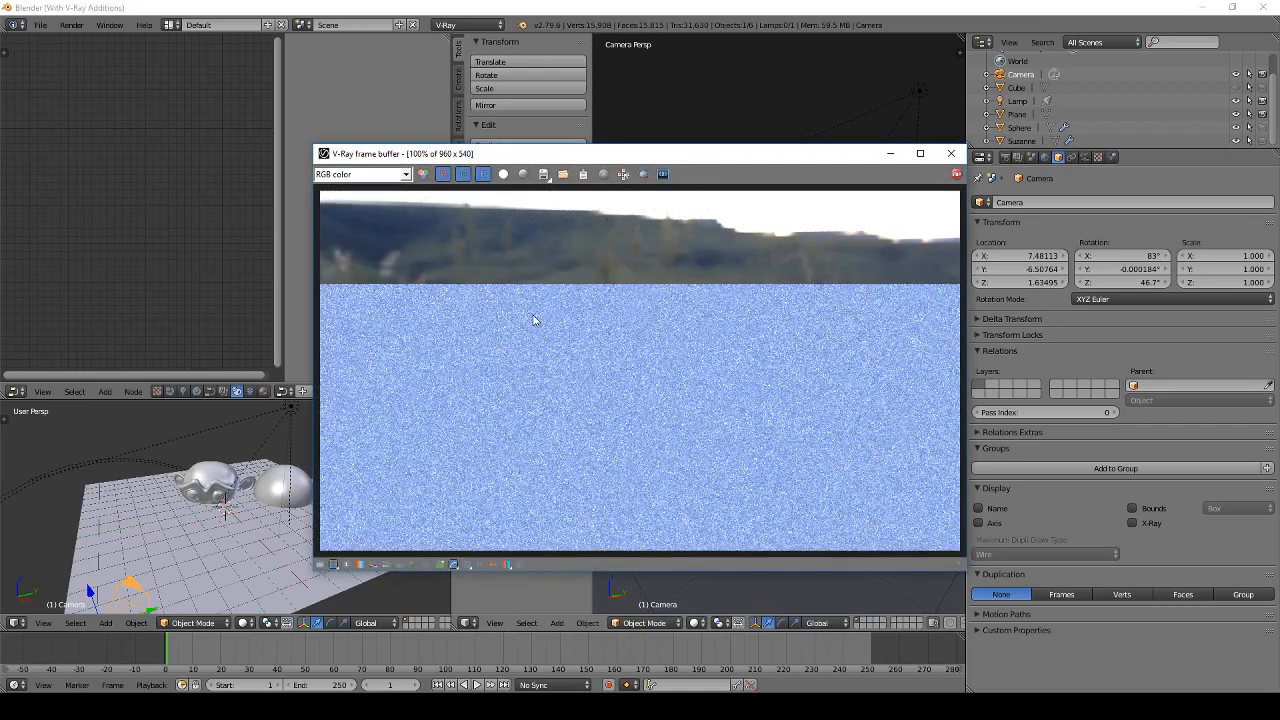
click(951, 153)
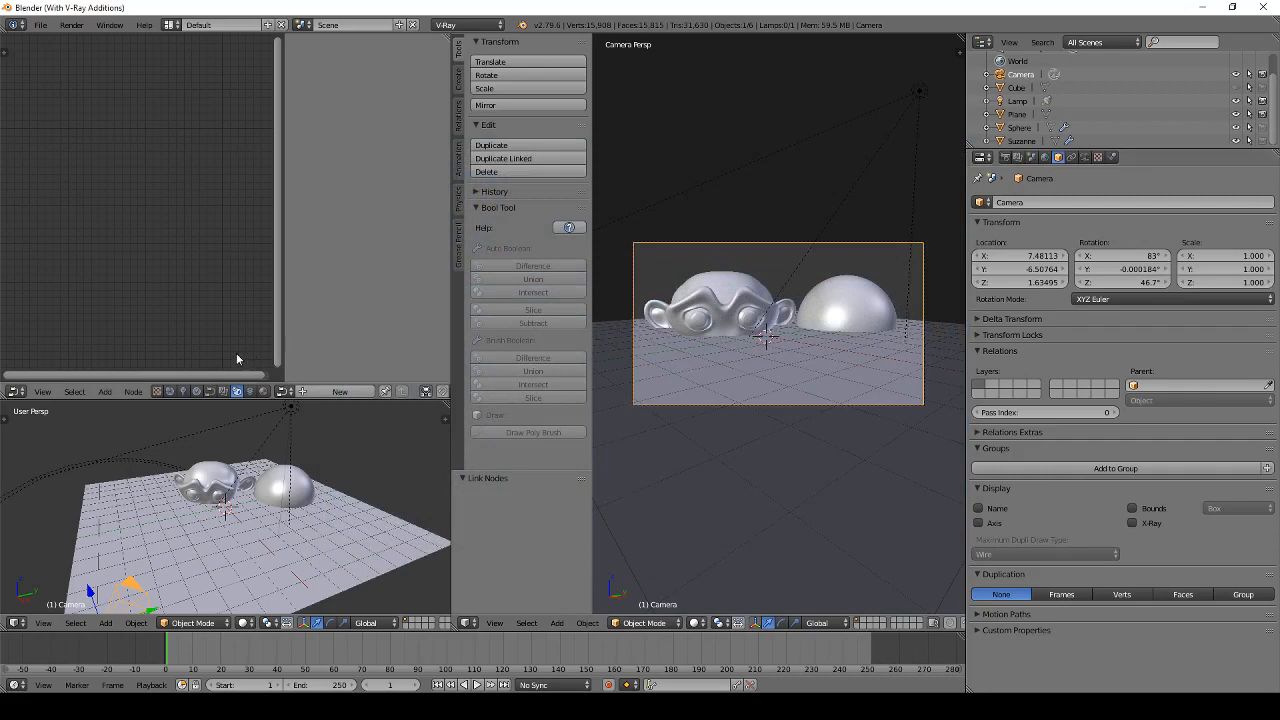
Step: Relink the plane's original Blender Object Geometry node to the object output and render it for comparison
right_click(767, 362)
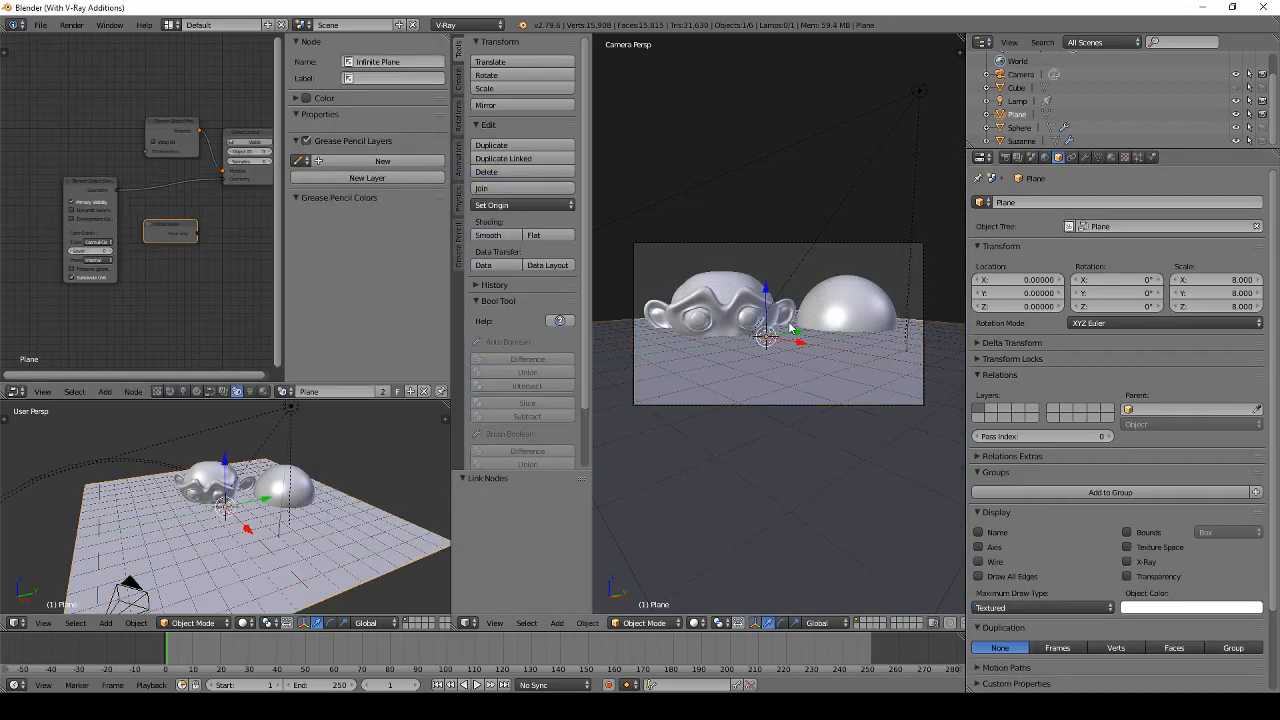
key(F12)
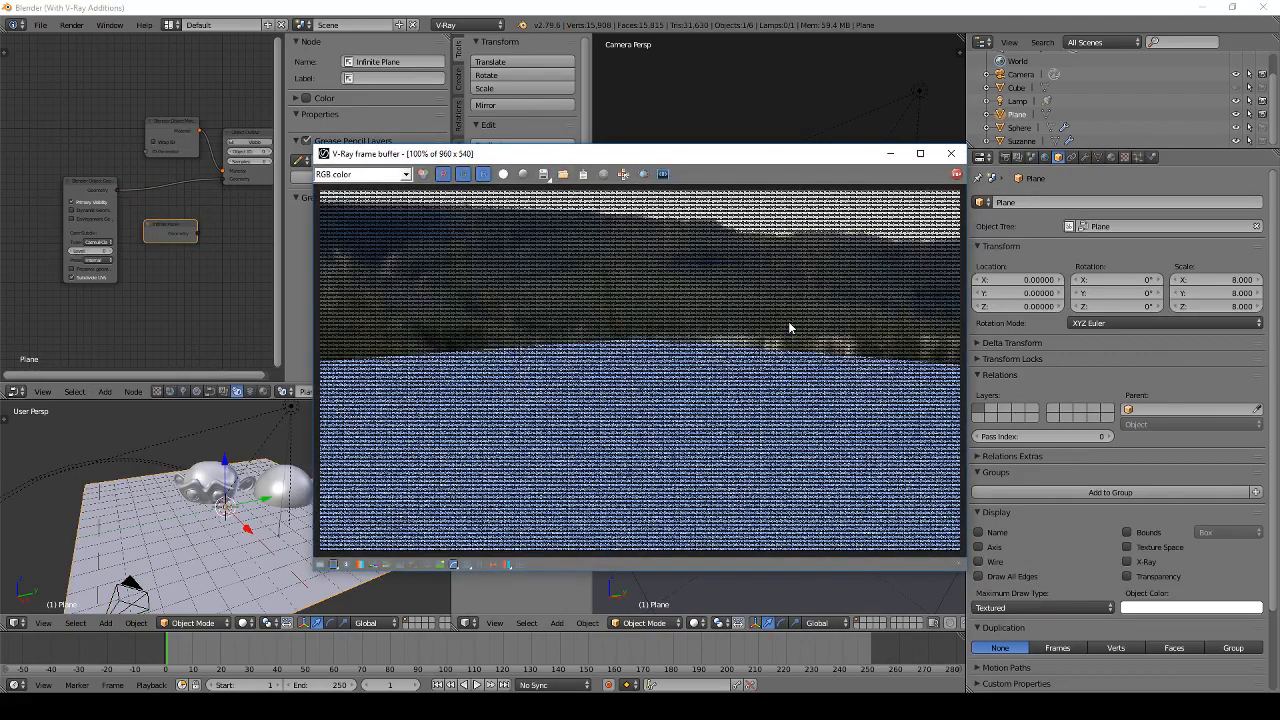
click(950, 153)
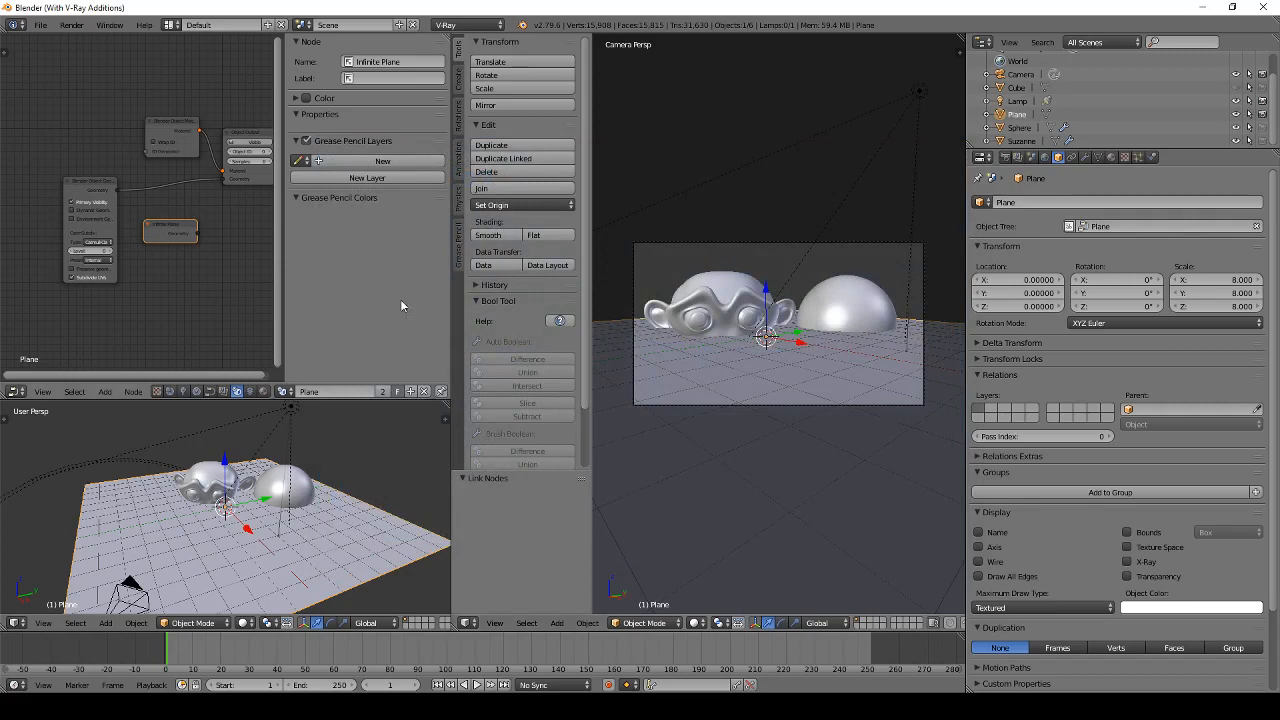
Step: Create a Channels Tree for the scene and display the whole material node tree in the node editor
click(251, 391)
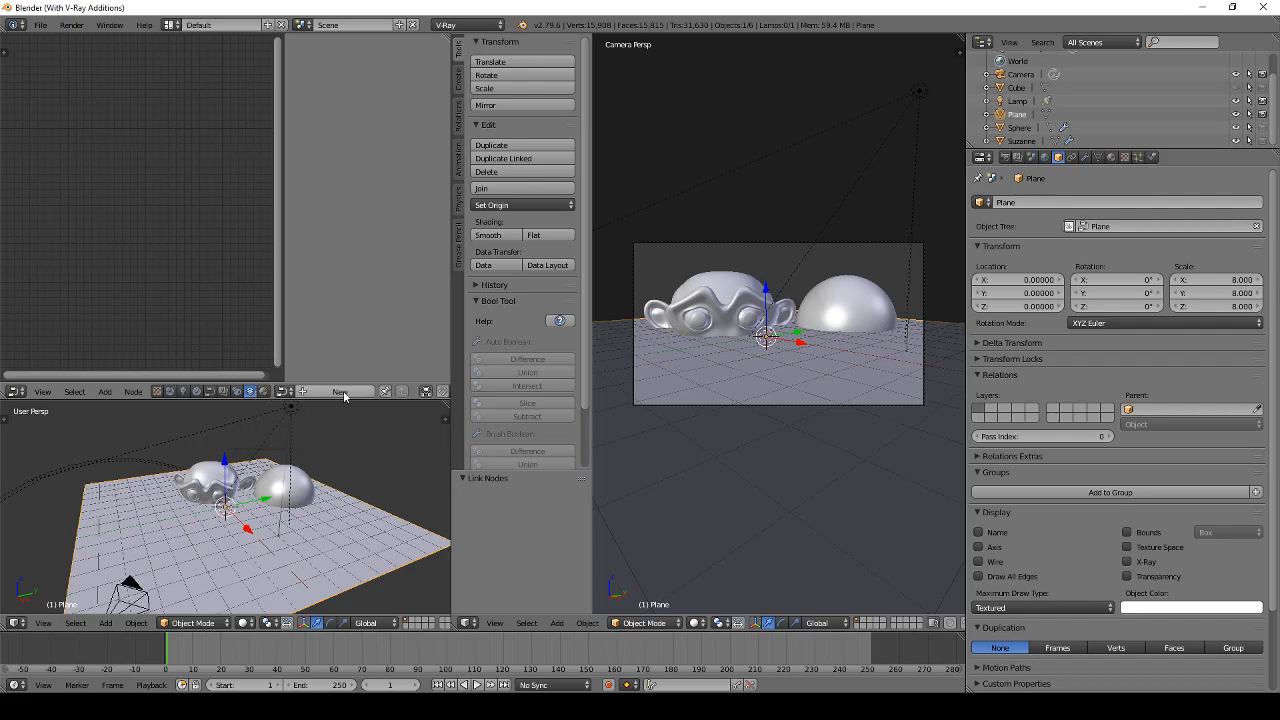
click(1031, 158)
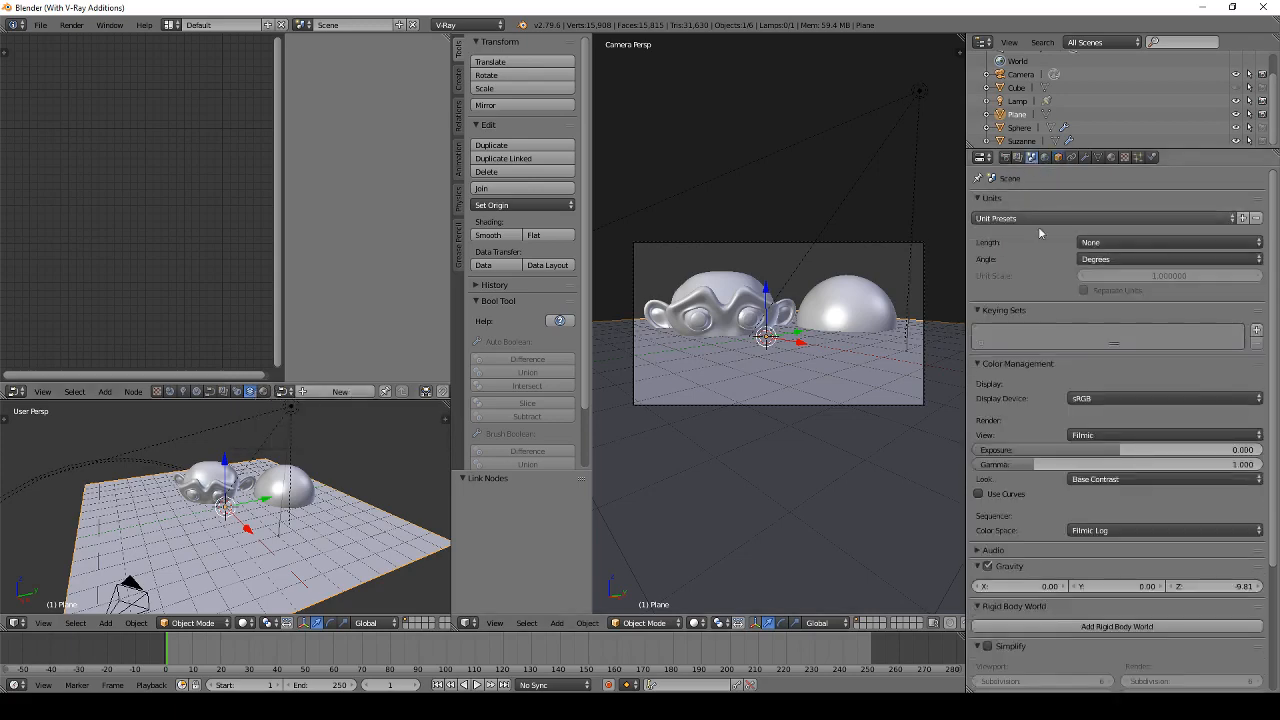
scroll(1110, 522, down, 6)
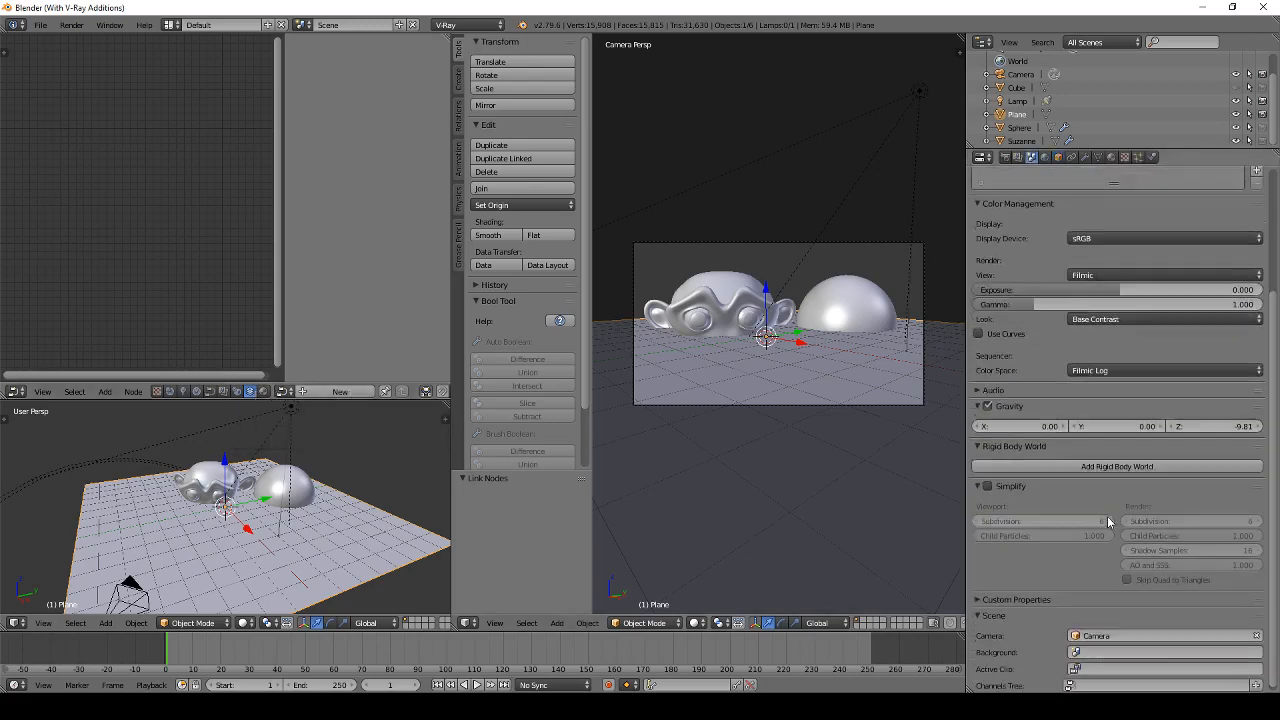
click(1256, 683)
middle_drag(260, 263, 132, 256)
click(264, 391)
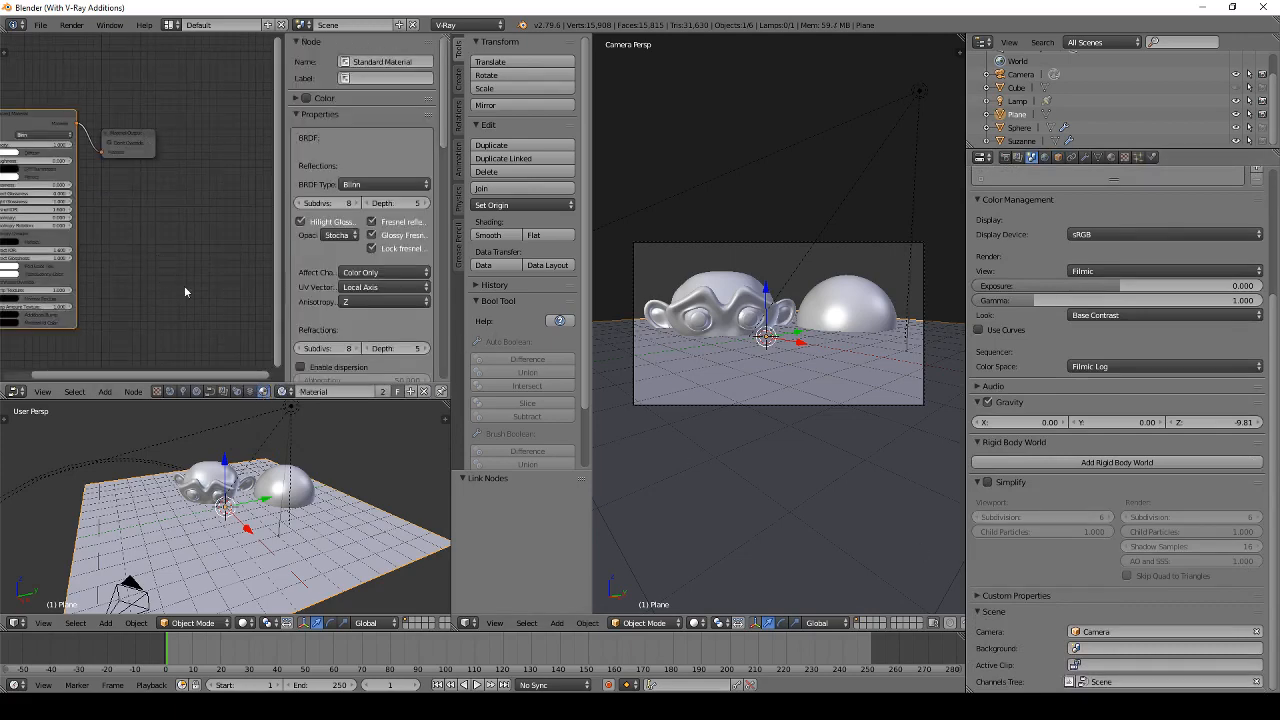
key(Home)
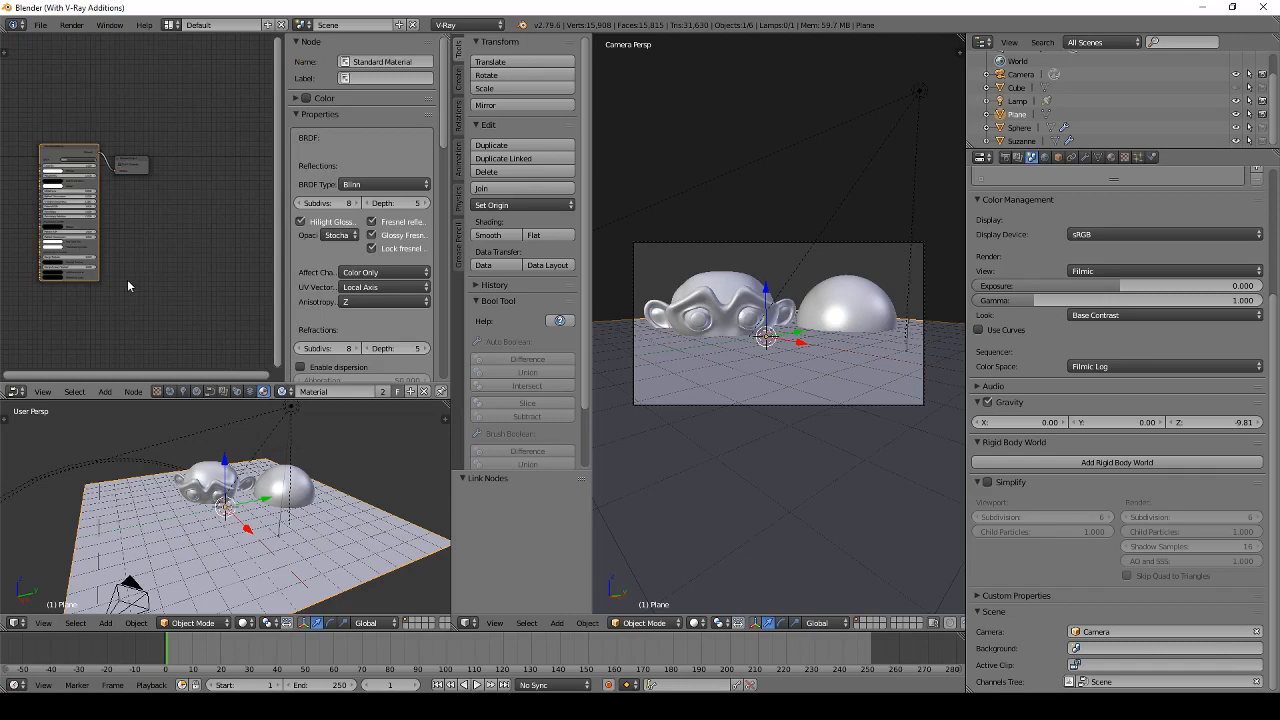
Step: Review the Animation modes in the V-Ray render settings and keep the mode at None
scroll(1021, 399, up, 4)
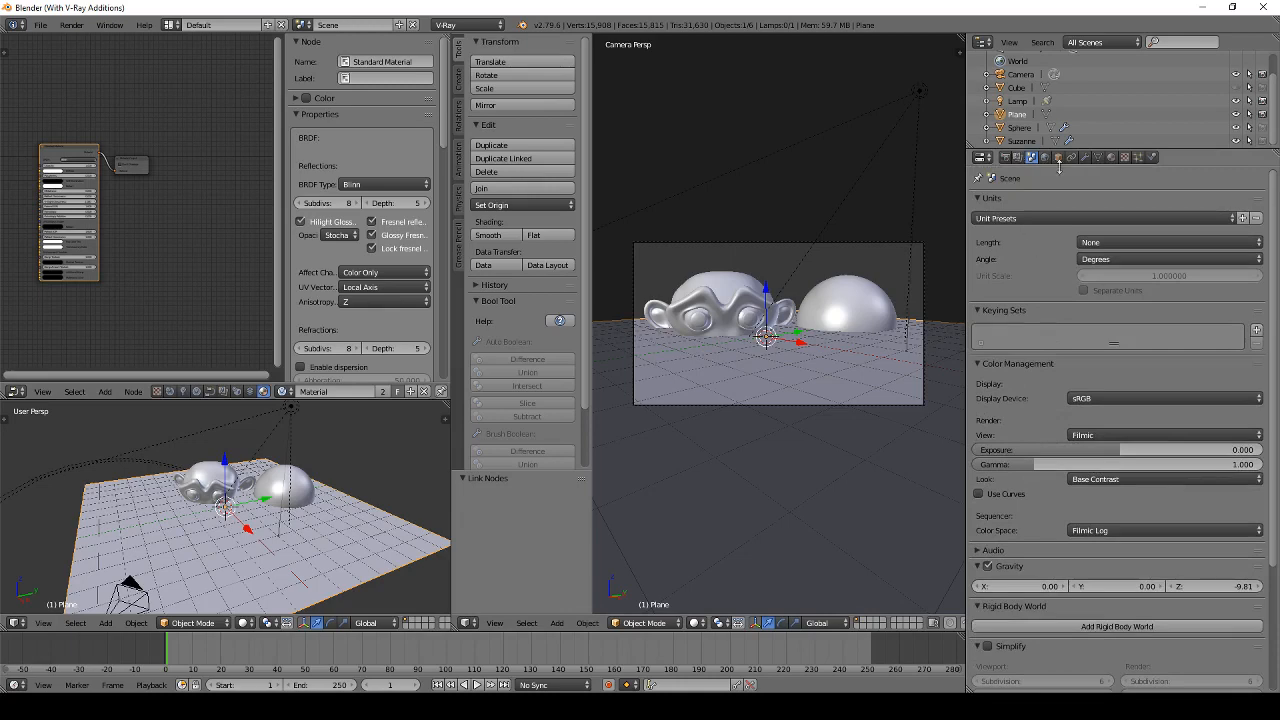
click(1005, 157)
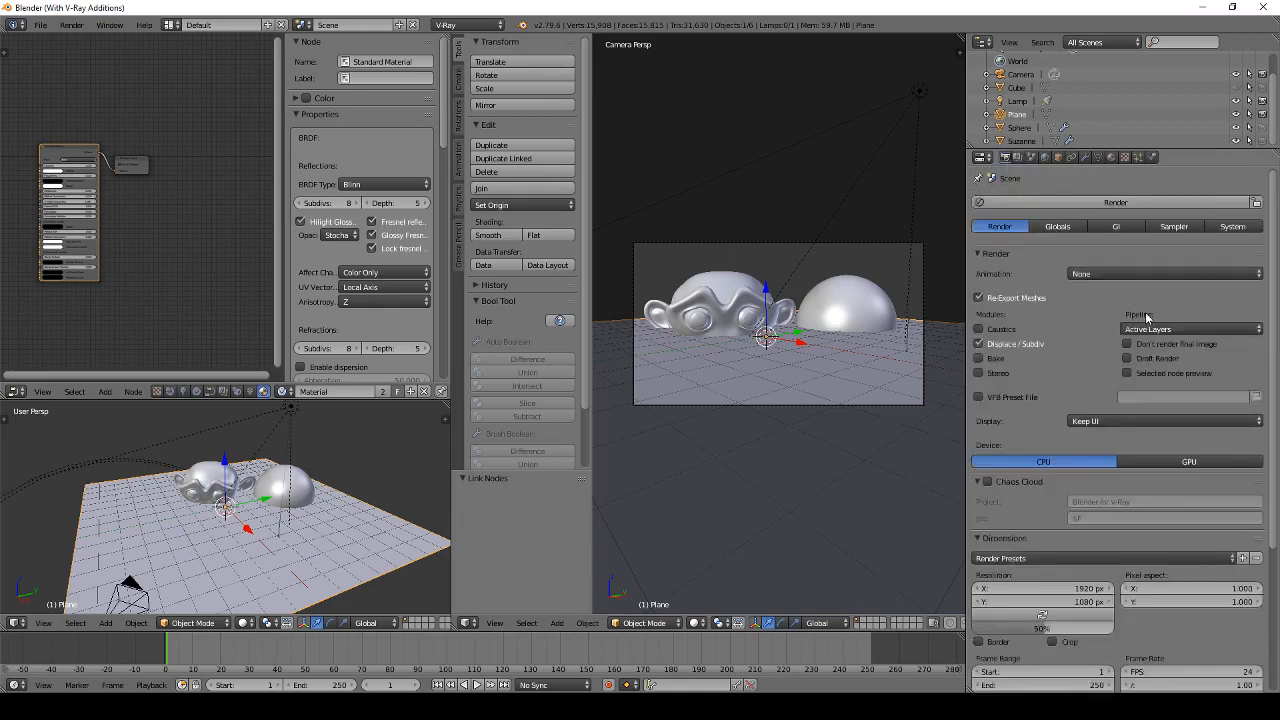
click(1109, 272)
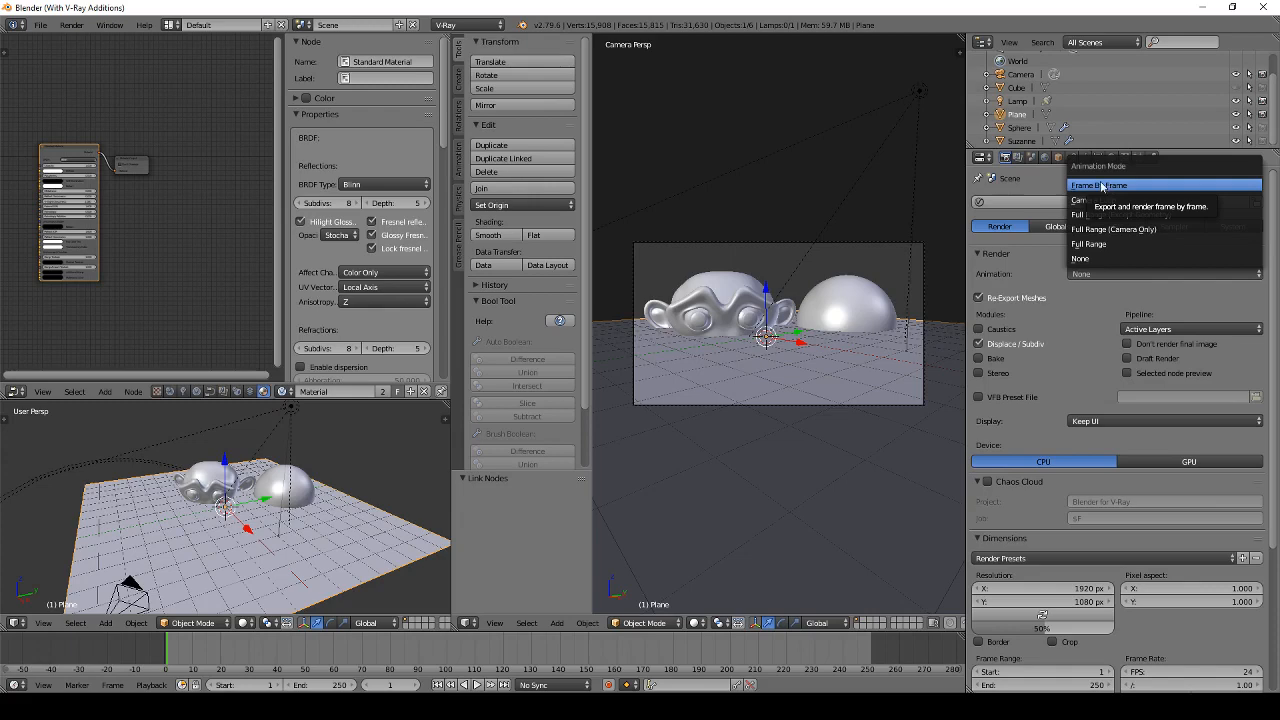
click(1076, 258)
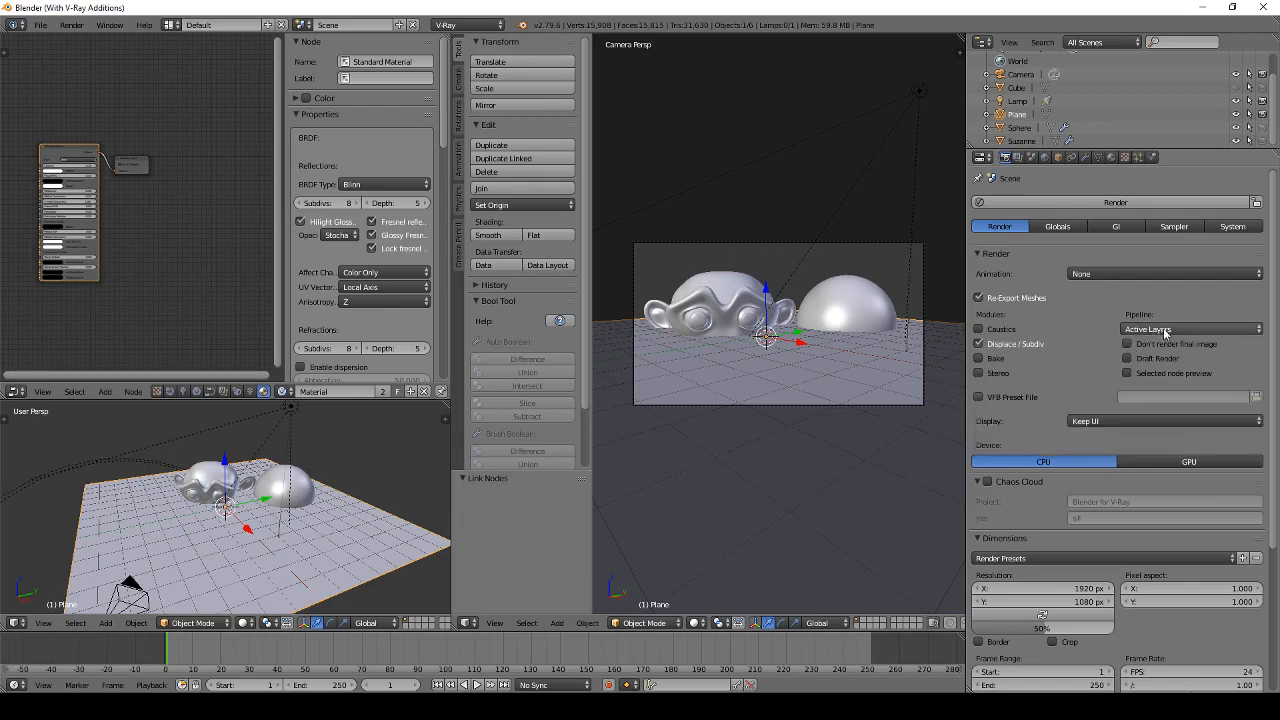
Step: Review the Pipeline layer options and the render Display modes, keeping Active Layers and Keep UI
click(1209, 330)
click(1210, 329)
scroll(1268, 352, down, 1)
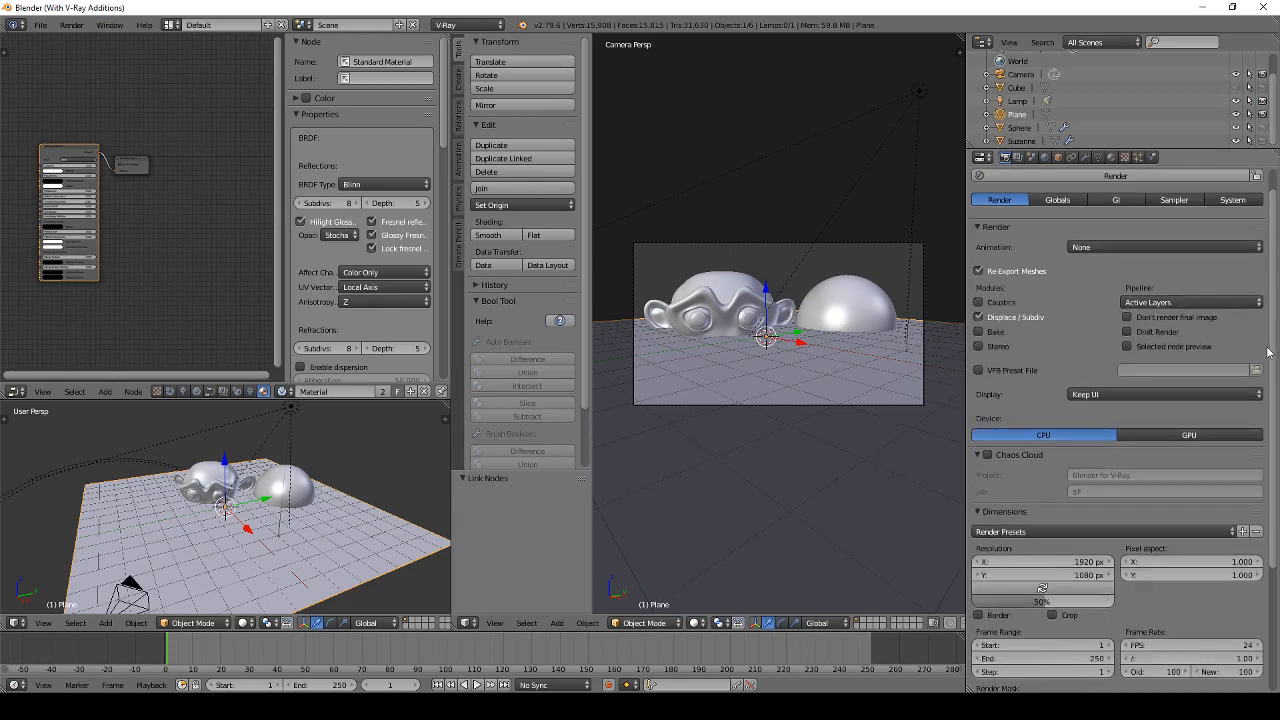
scroll(1268, 352, down, 3)
click(1260, 223)
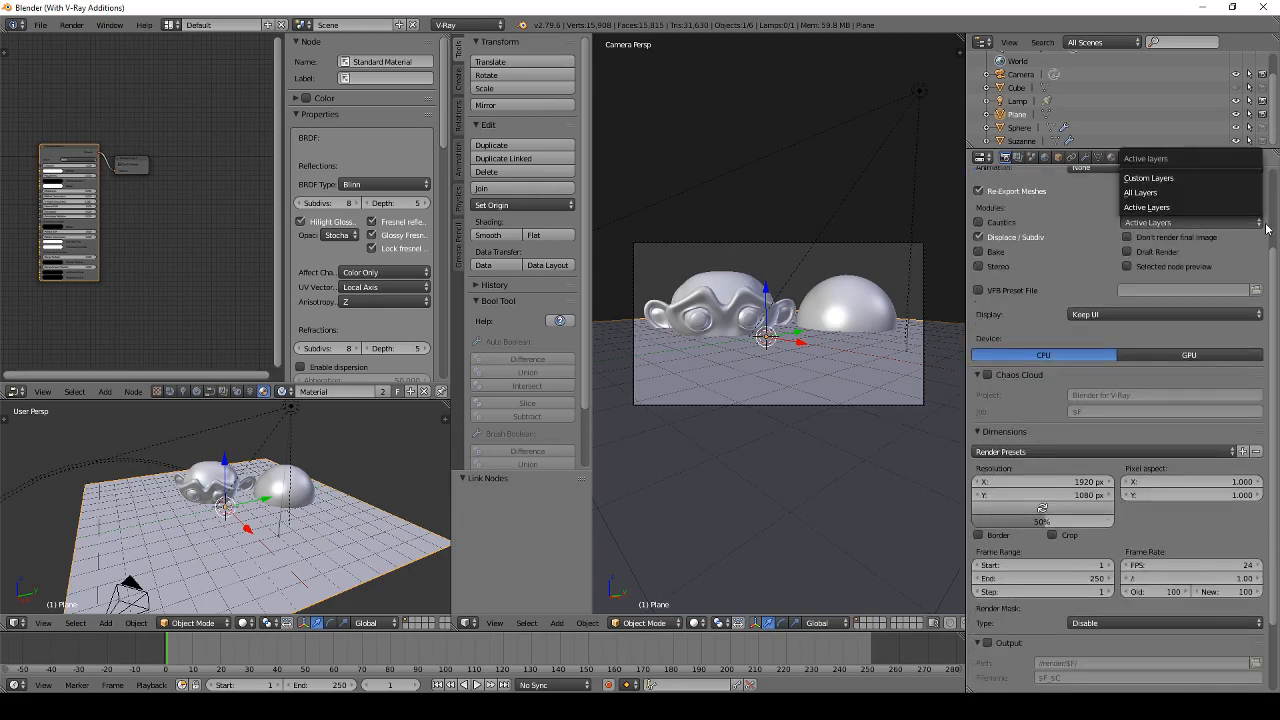
click(1264, 226)
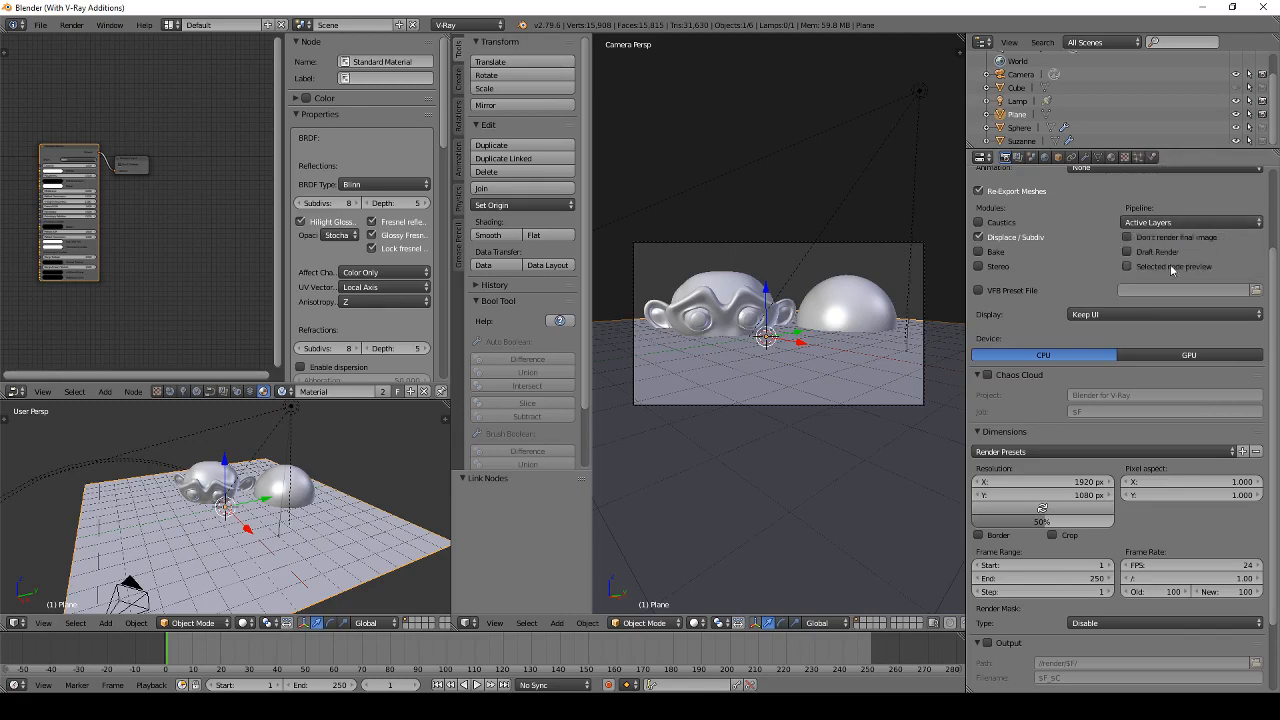
click(1112, 314)
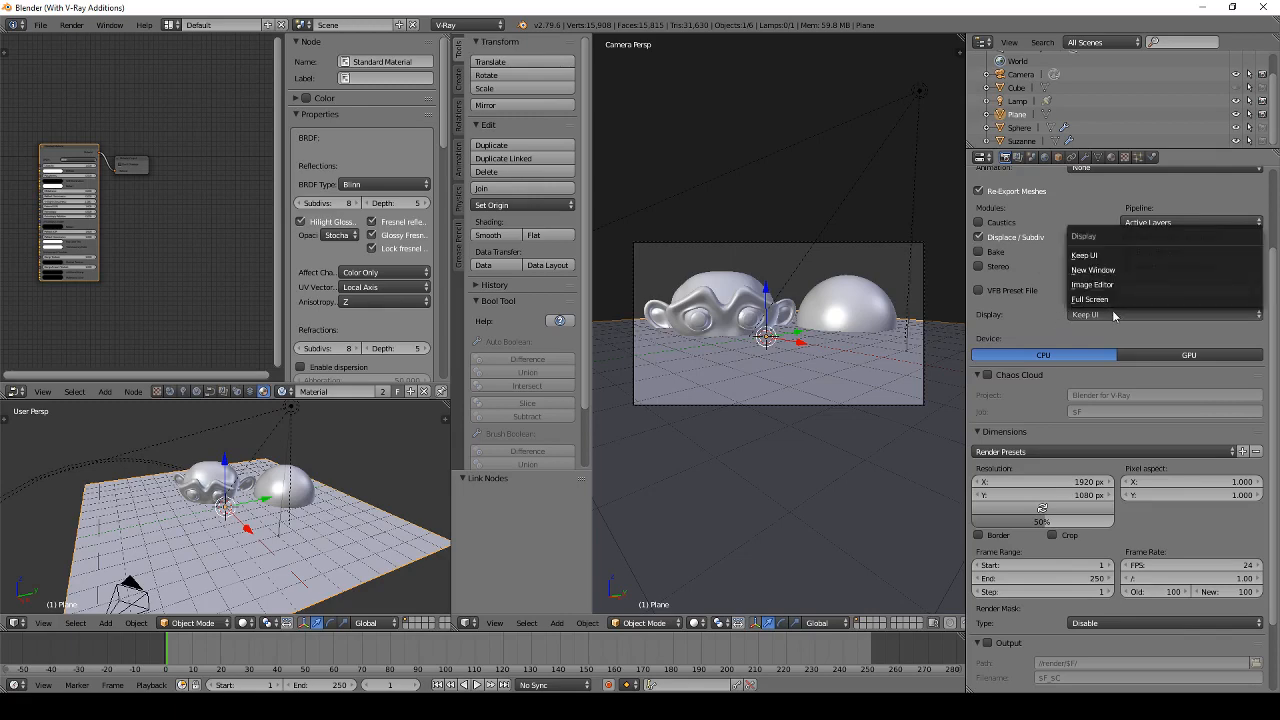
click(1089, 256)
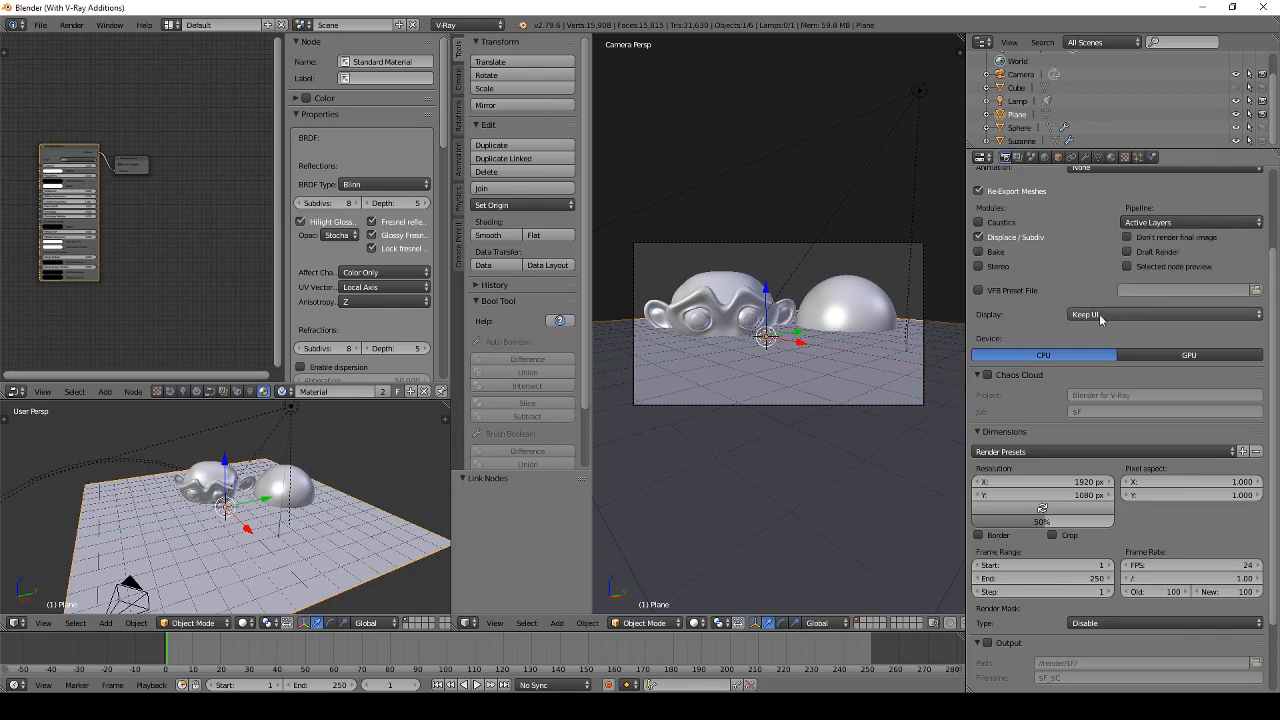
Step: Compare the settings offered for the CPU and GPU rendering devices and leave the device set to GPU
scroll(1092, 329, down, 2)
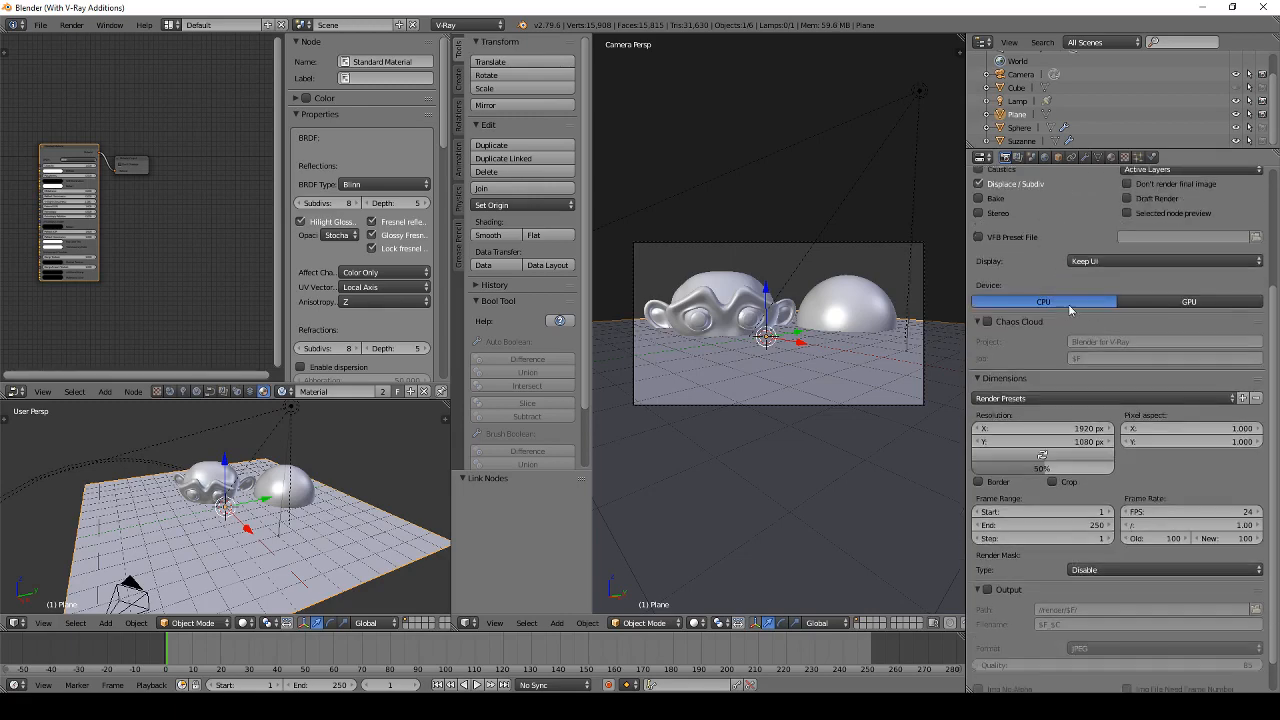
click(1179, 302)
click(1083, 303)
click(1140, 302)
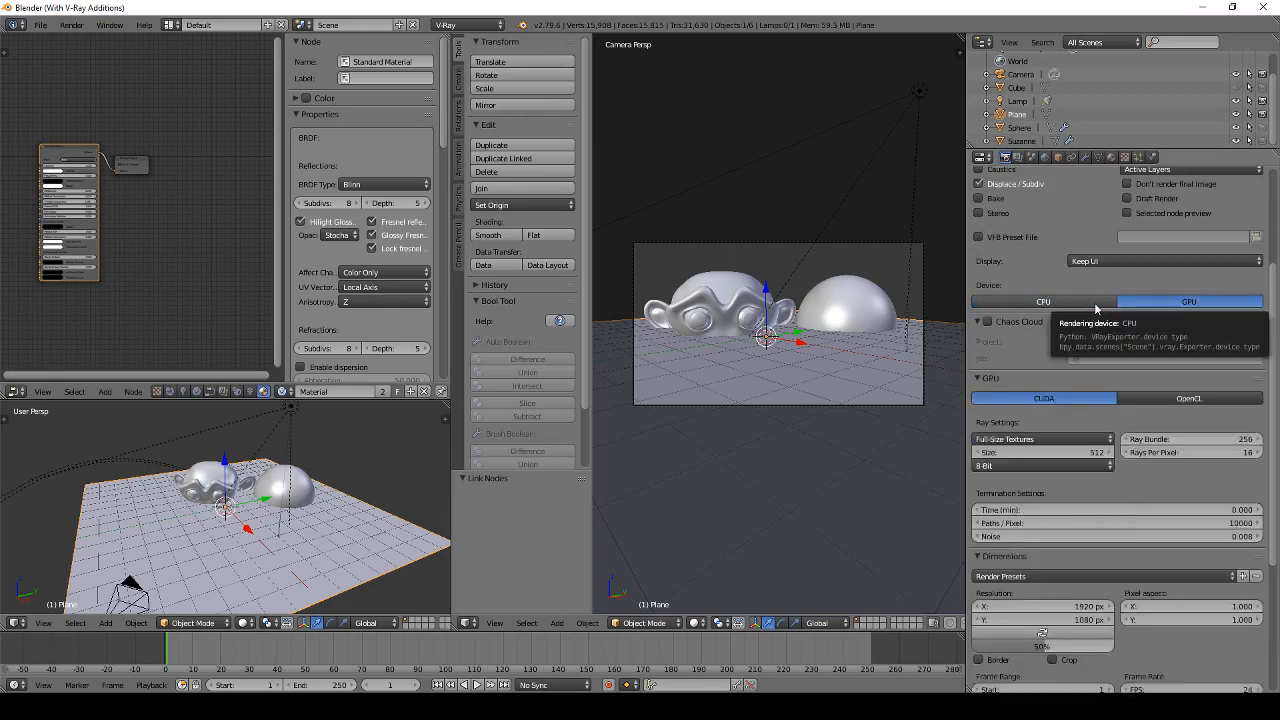
click(1095, 304)
click(1140, 303)
click(1080, 302)
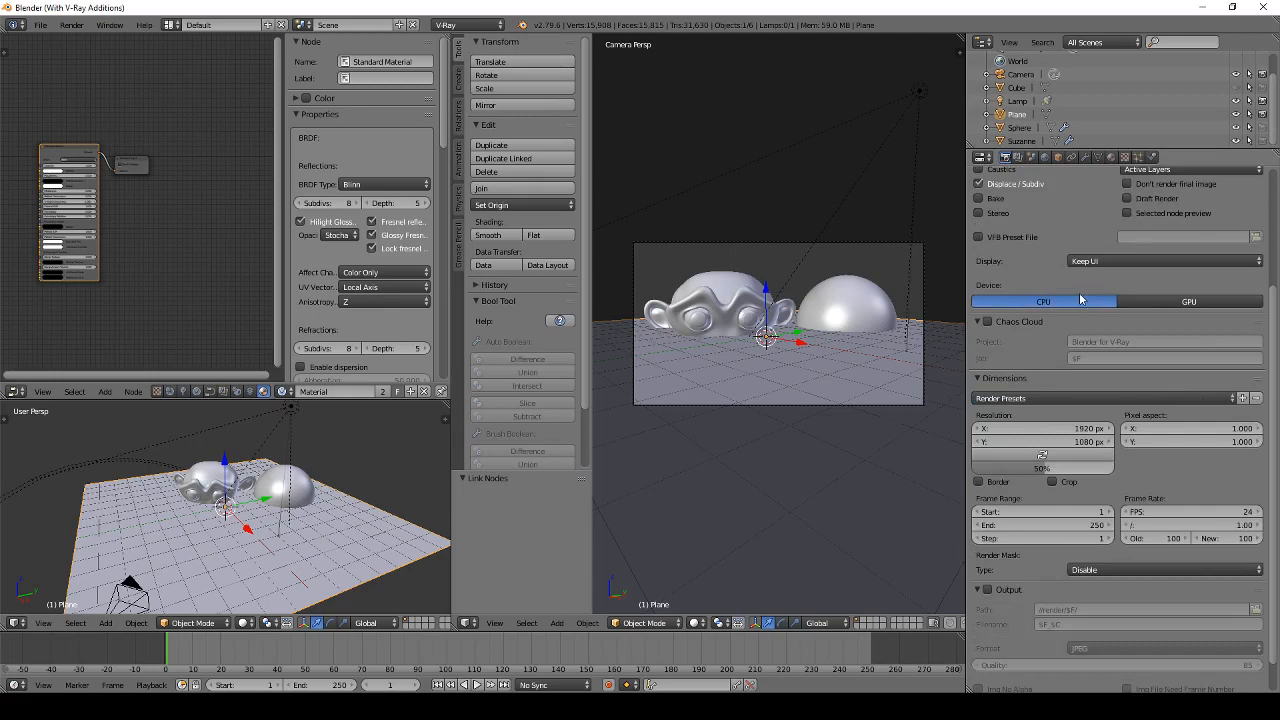
click(1180, 303)
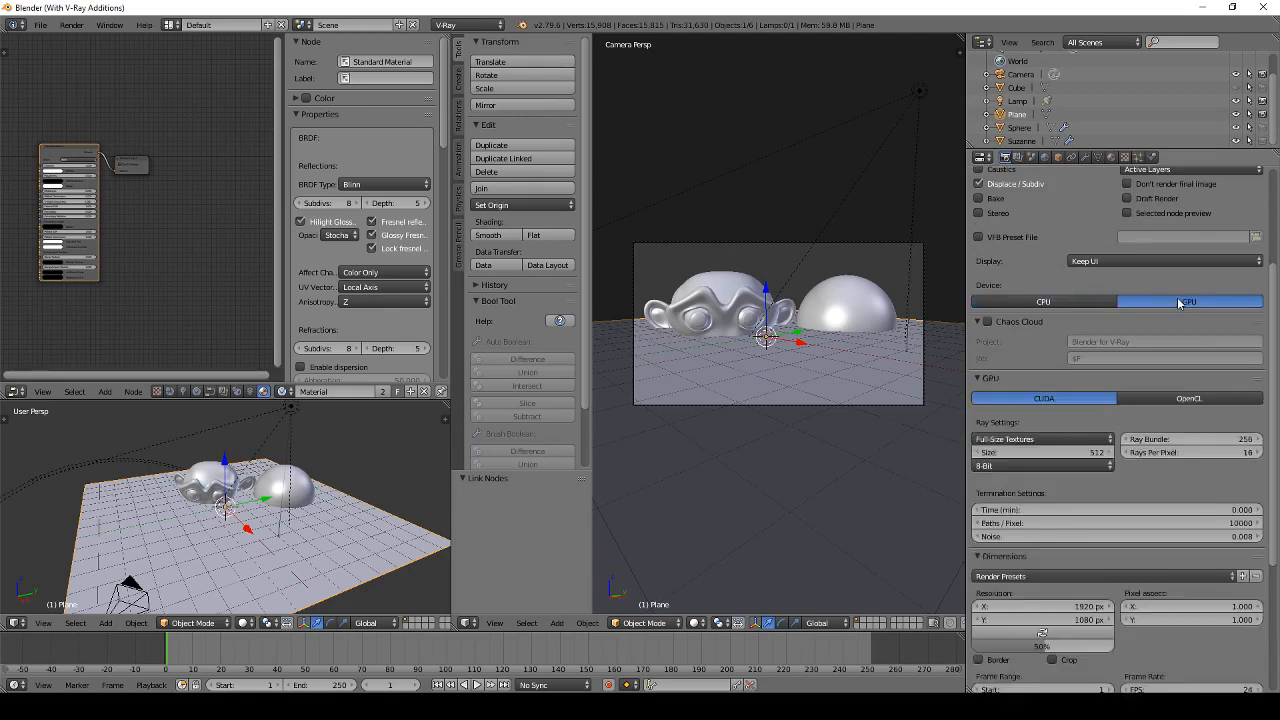
click(1083, 303)
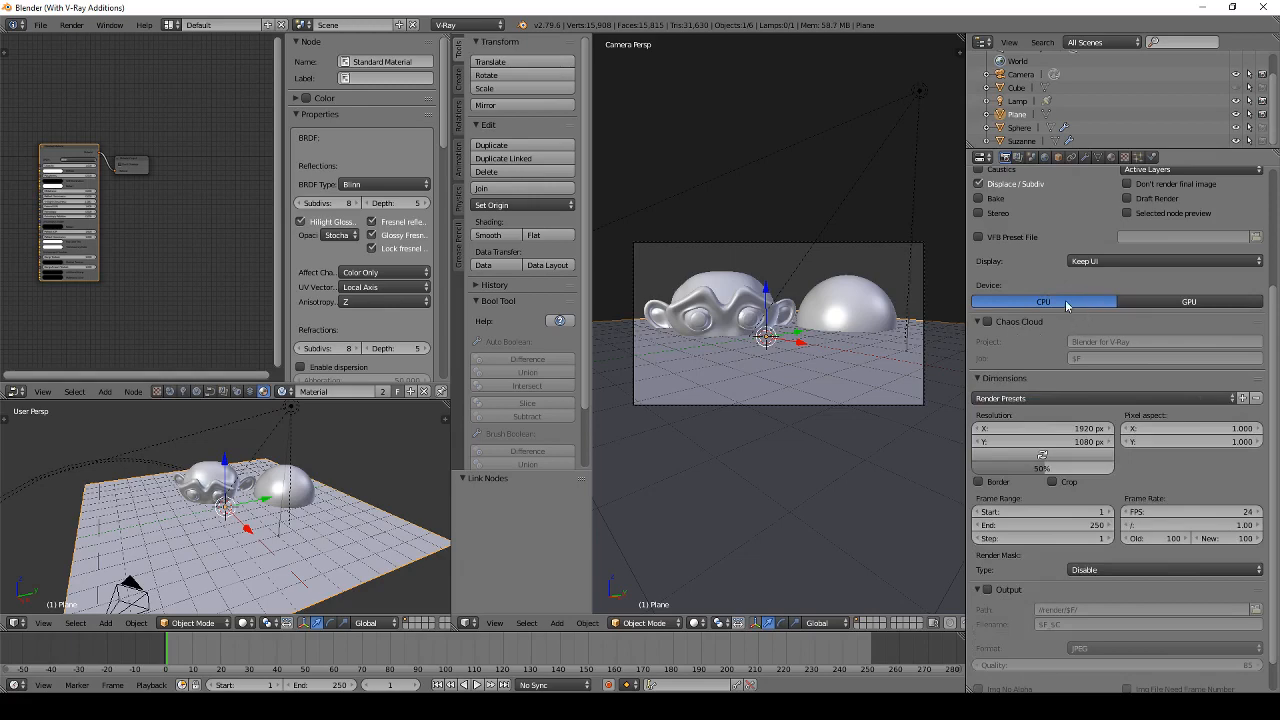
click(1172, 303)
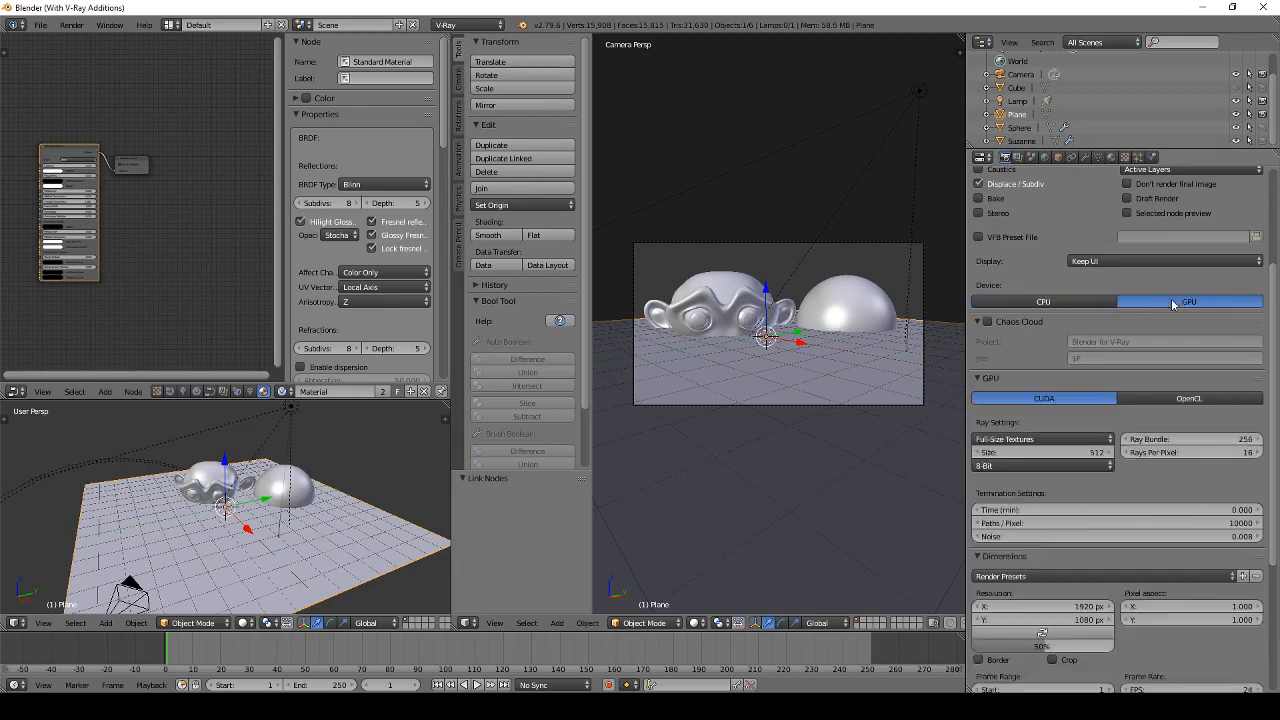
click(1056, 303)
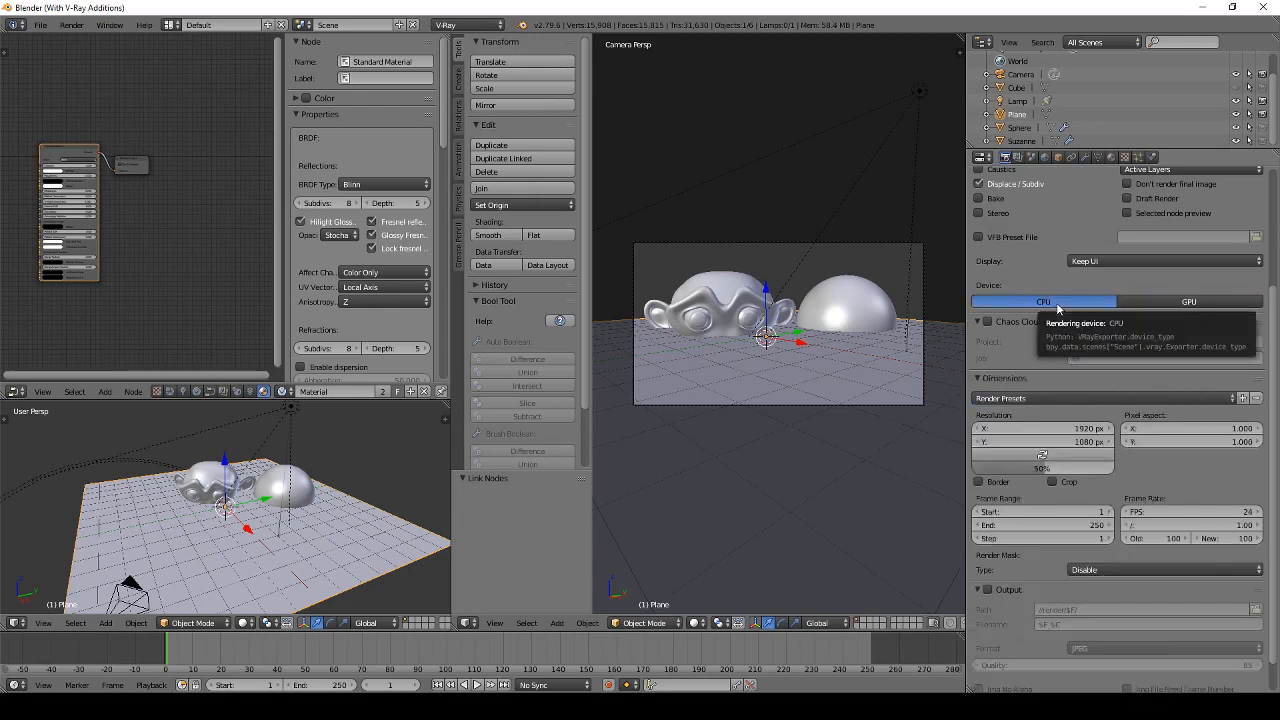
click(1131, 300)
click(1083, 304)
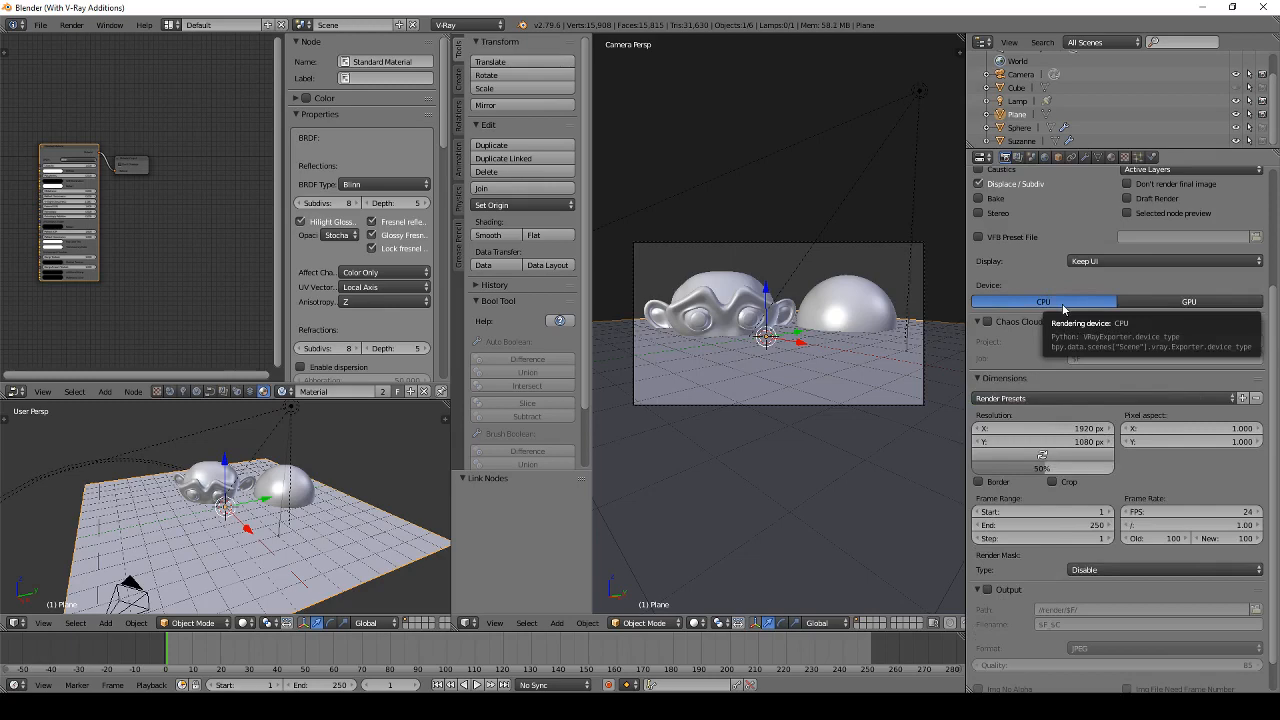
click(1143, 301)
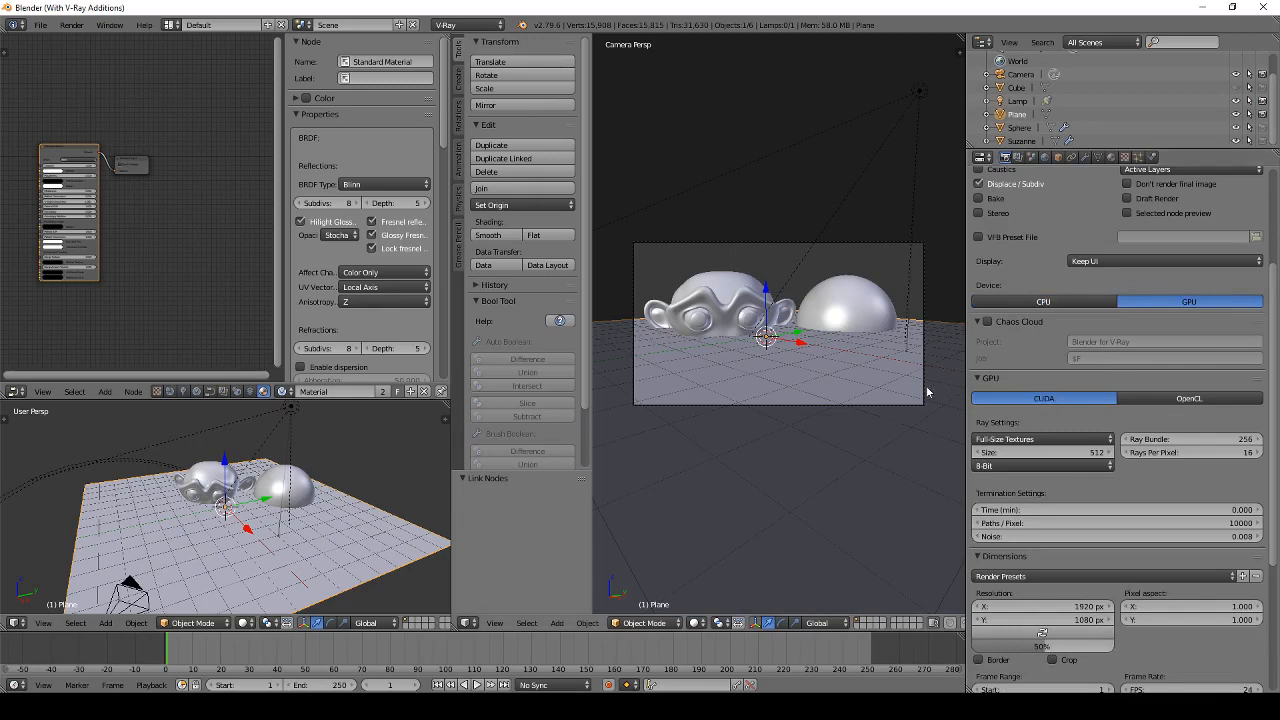
Step: Examine the Cycles Compute Device options in the system user preferences and close the preferences
click(40, 24)
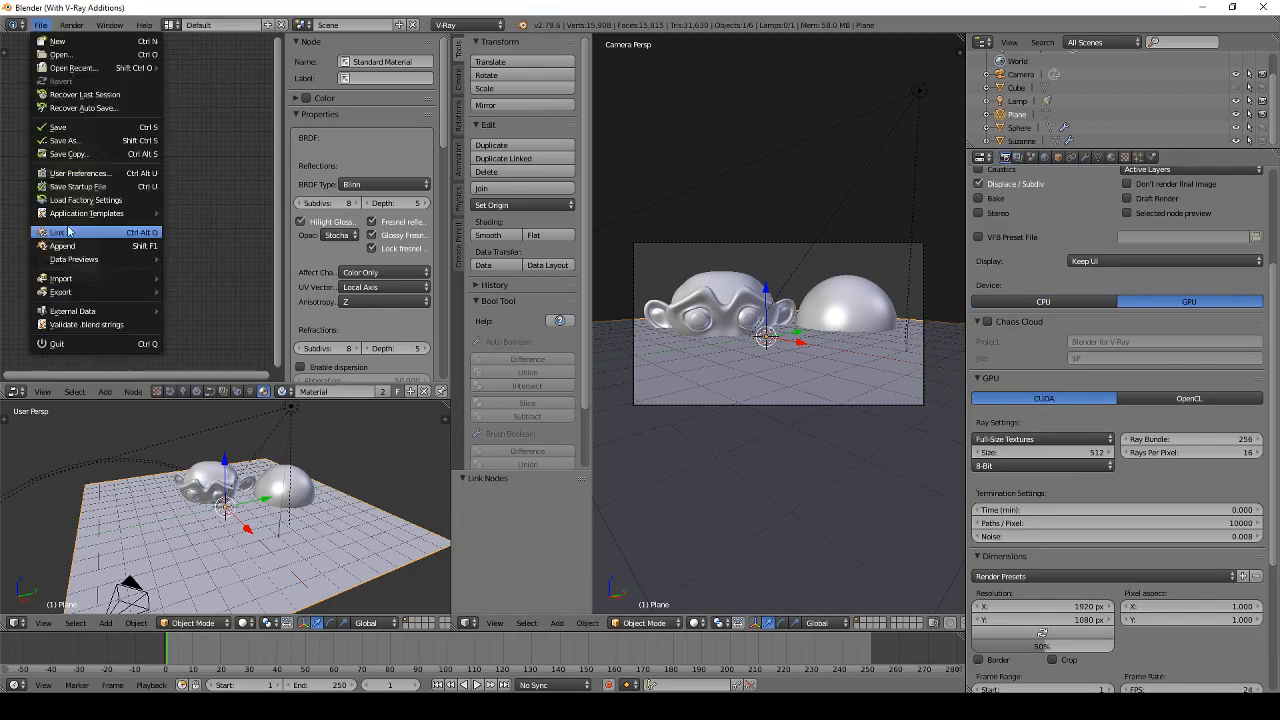
click(80, 174)
click(483, 45)
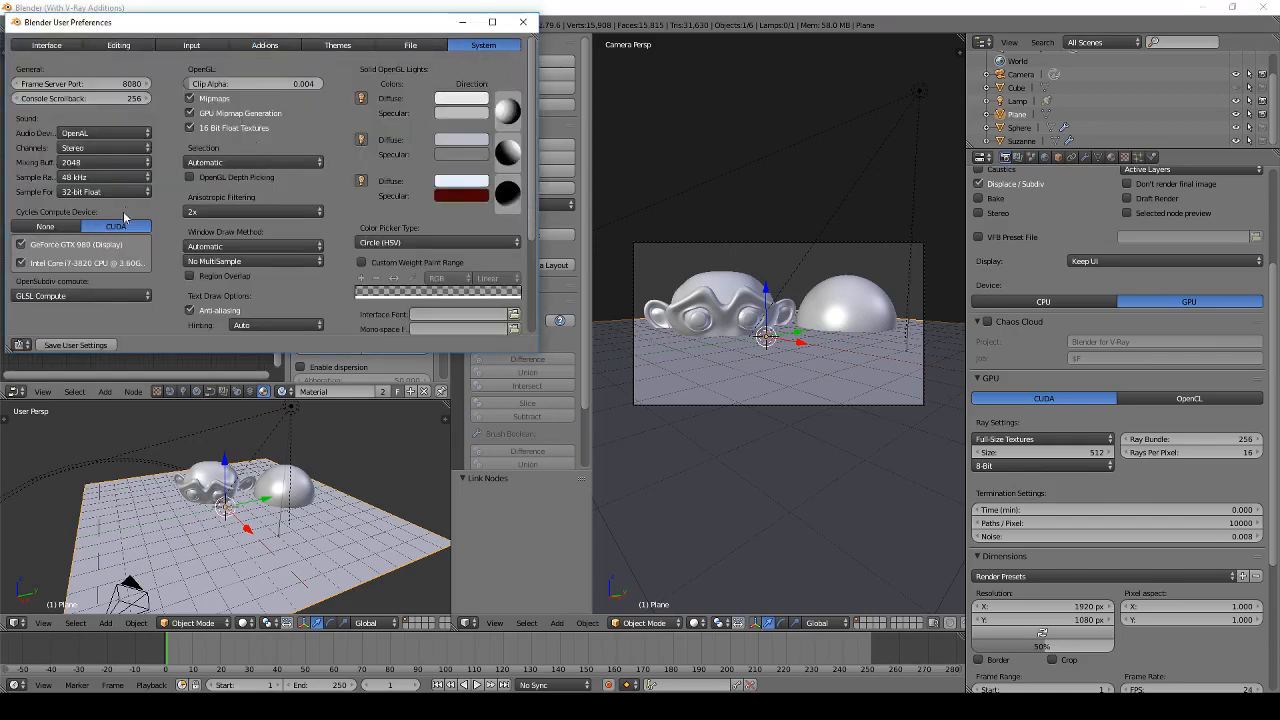
scroll(154, 260, down, 2)
scroll(152, 250, up, 2)
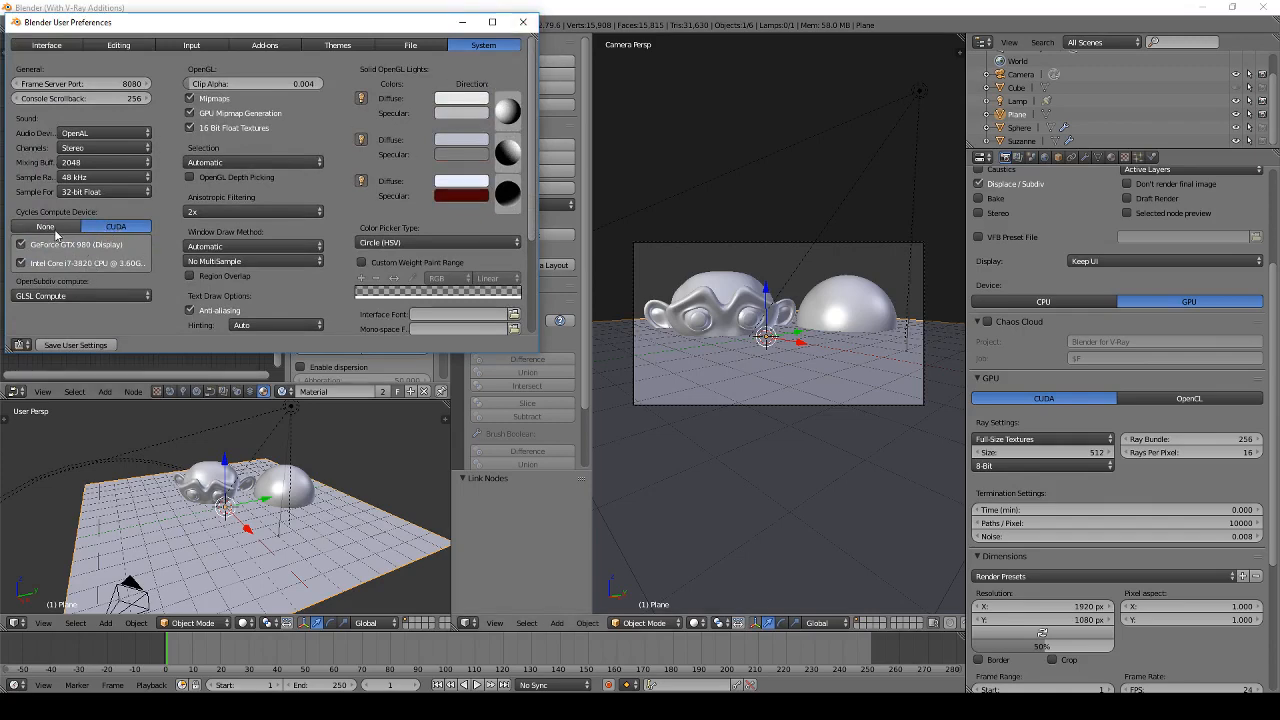
click(522, 21)
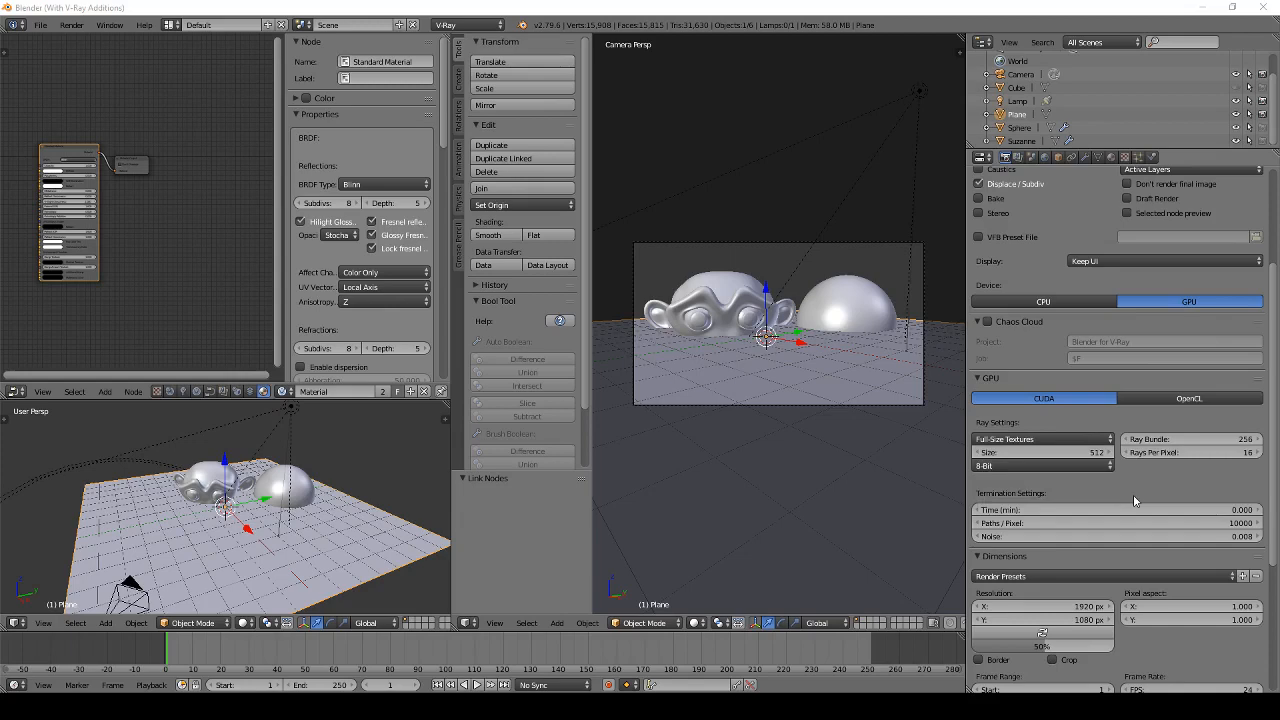
Step: Try a square render format by setting the Y resolution to 1920 px and undo the change
scroll(1133, 495, down, 1)
scroll(1133, 495, down, 2)
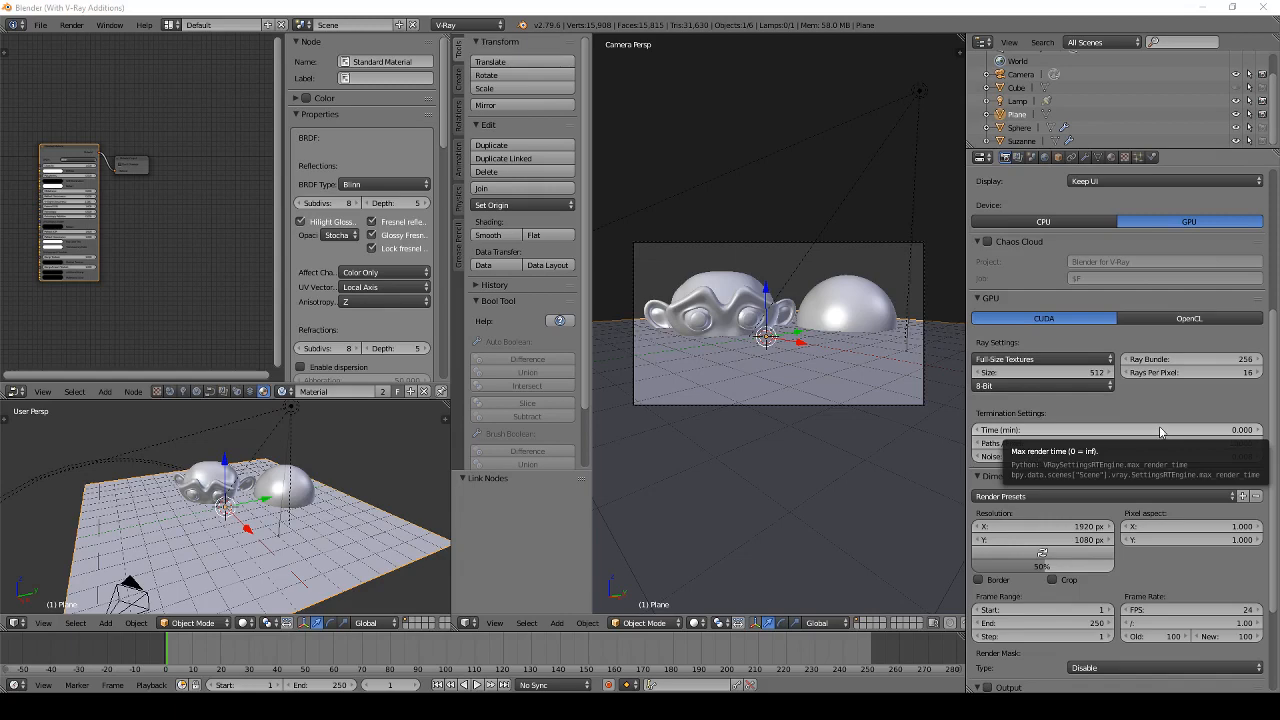
scroll(1159, 426, down, 2)
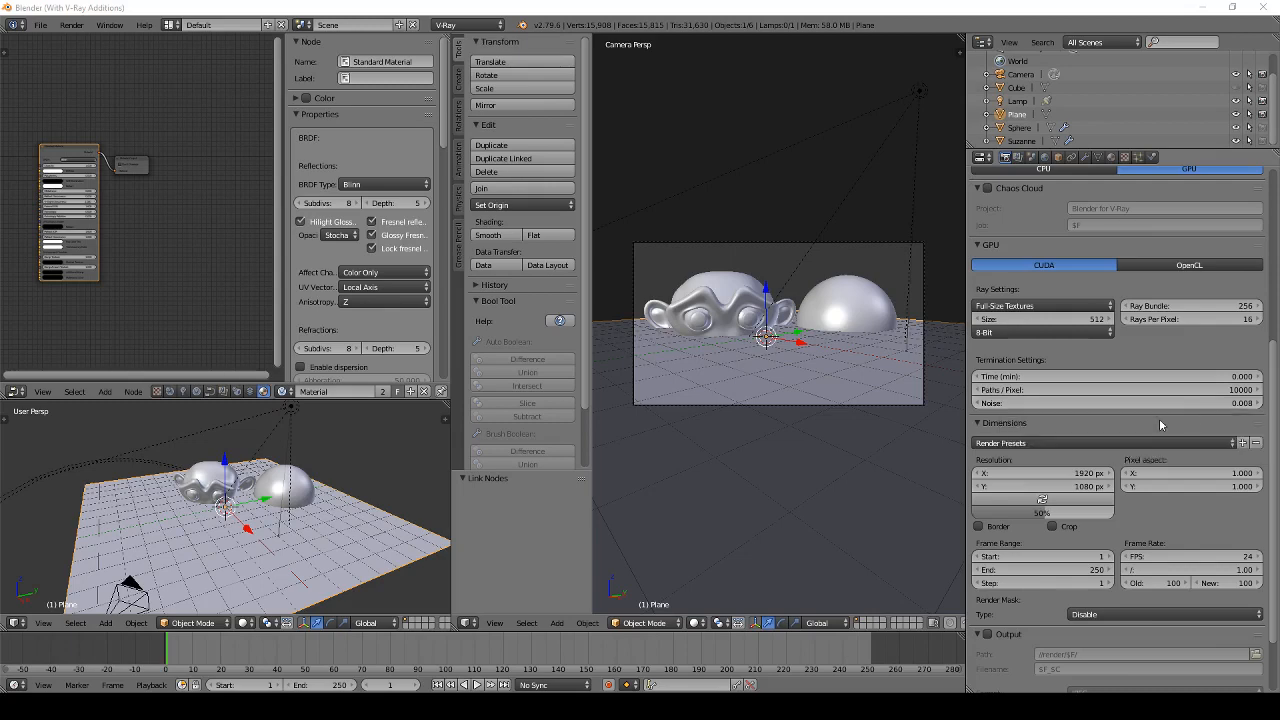
scroll(1180, 417, down, 3)
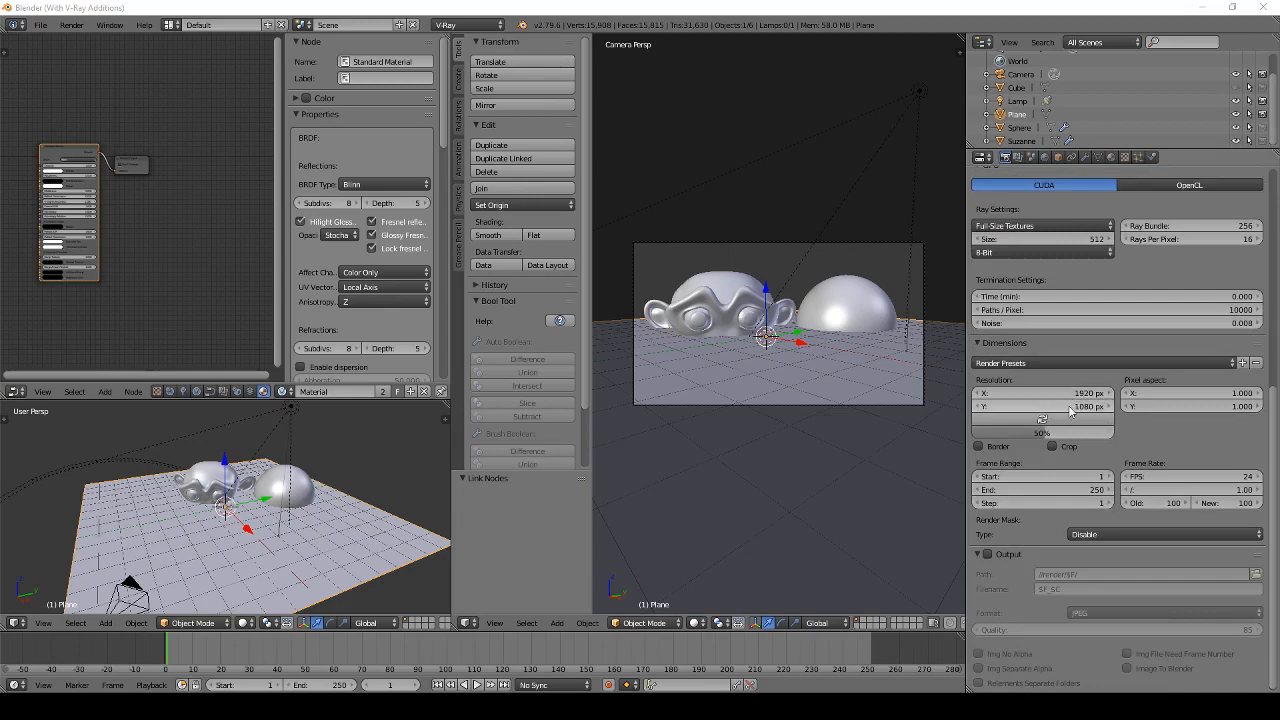
click(1068, 406)
text(108)
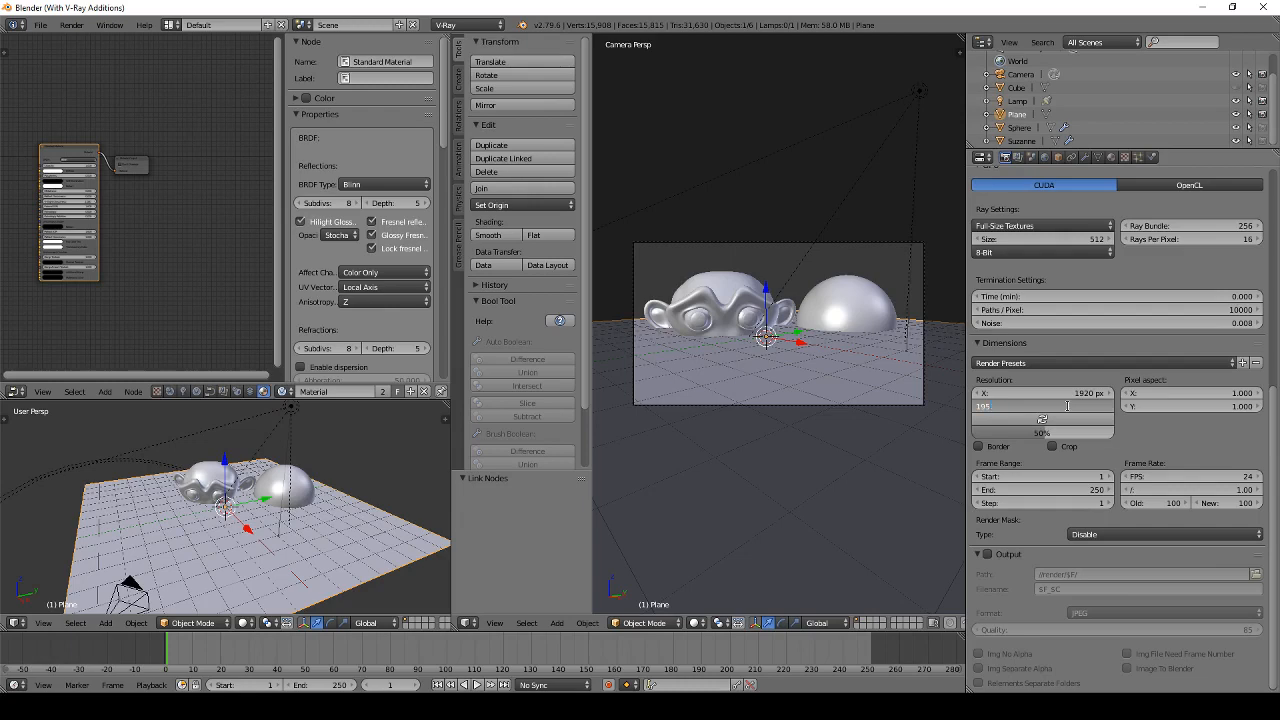
text(20)
key(Return)
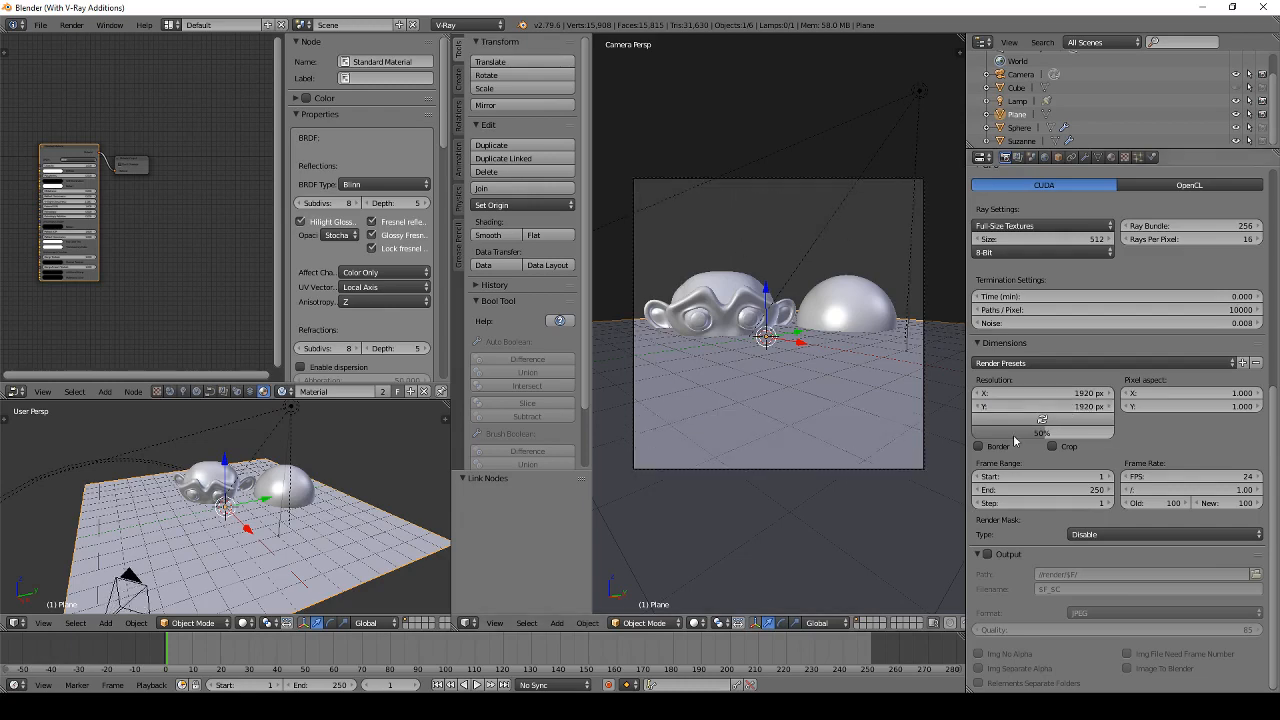
key(ctrl+z)
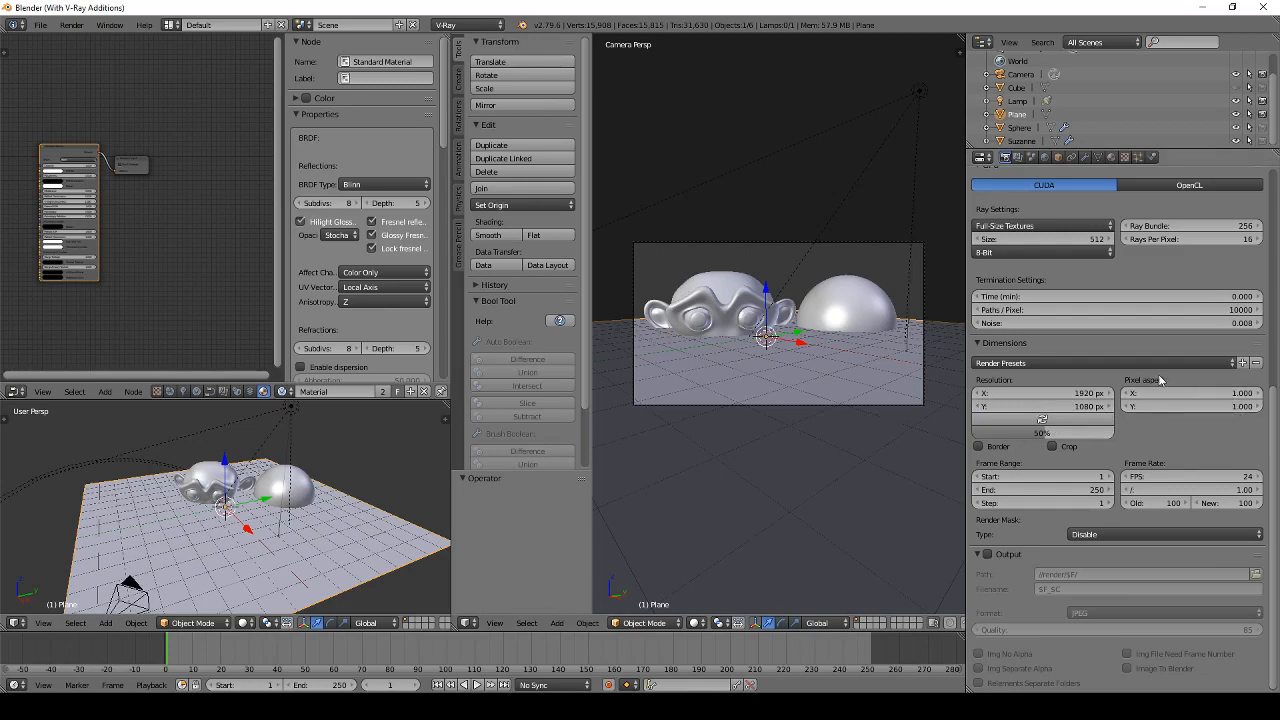
Step: Set the render resolution scale to 30%, test-render the scene, and close the frame buffer
drag(1045, 435, 1010, 435)
click(1046, 433)
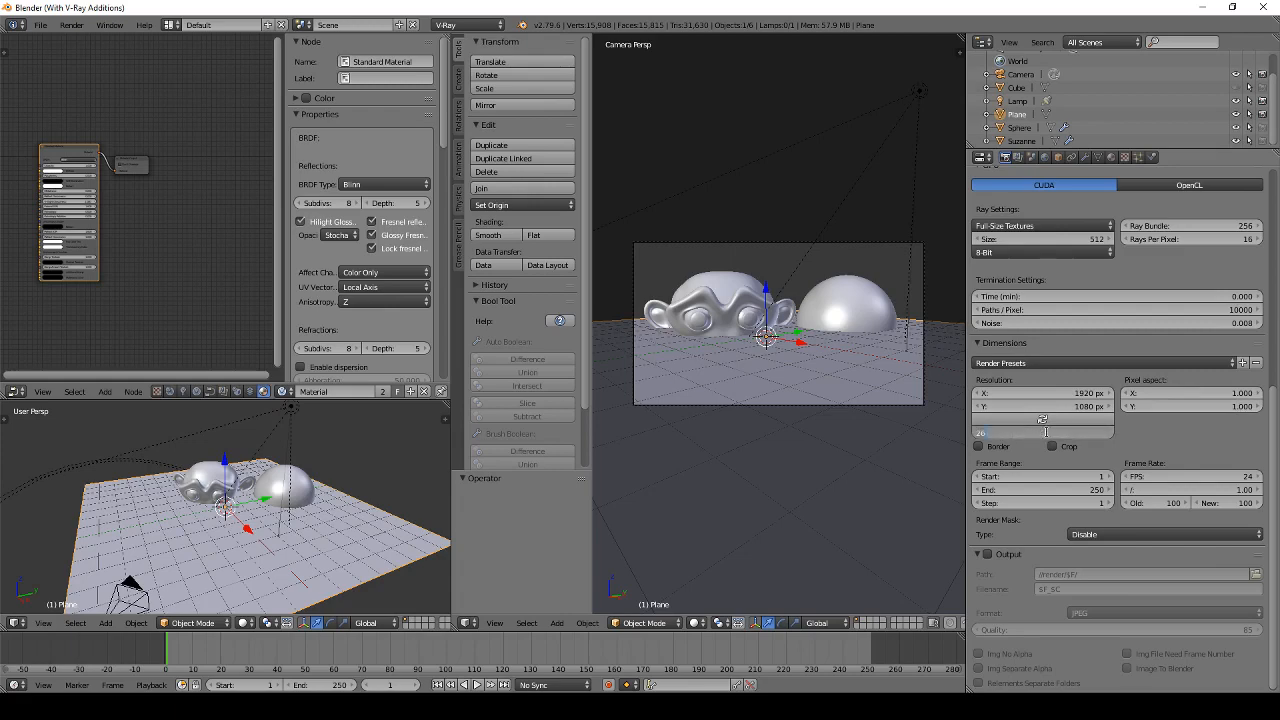
text(30)
key(Return)
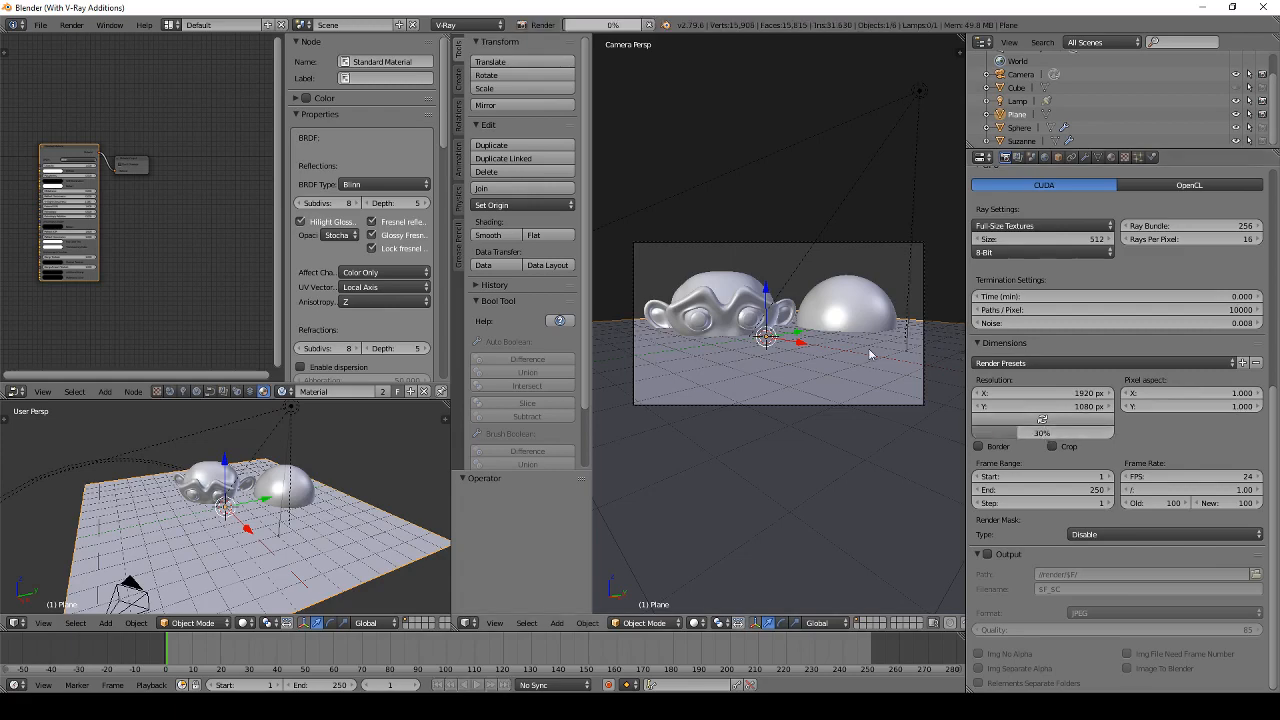
key(F12)
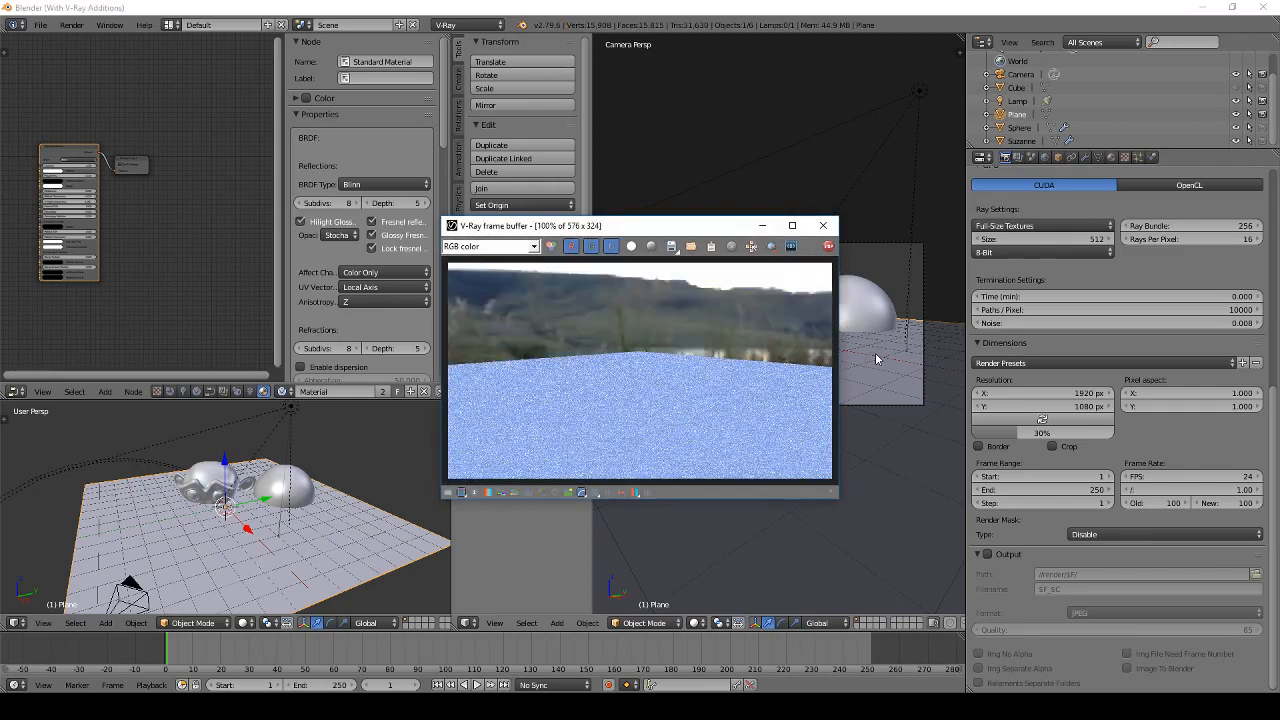
click(824, 226)
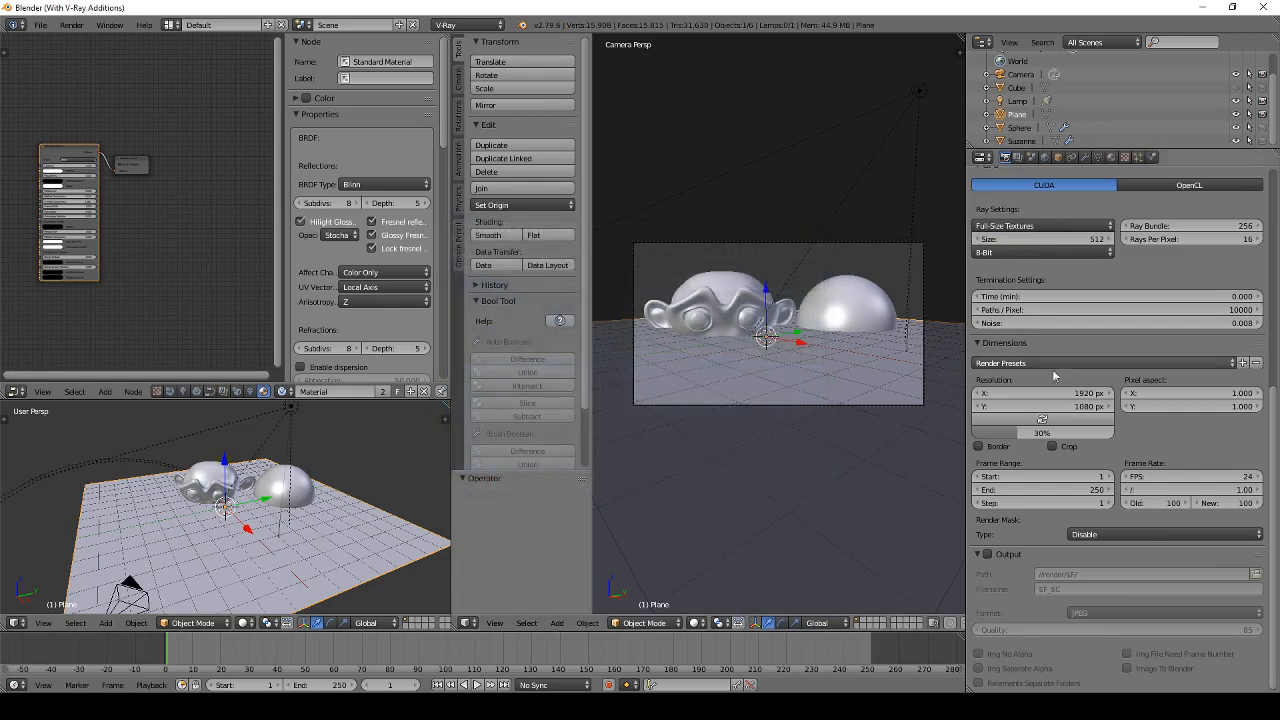
Step: Set the render resolution scale to 100%, render the scene at full size, and close the frame buffer
click(1051, 426)
text(10)
key(Return)
double_click(1050, 431)
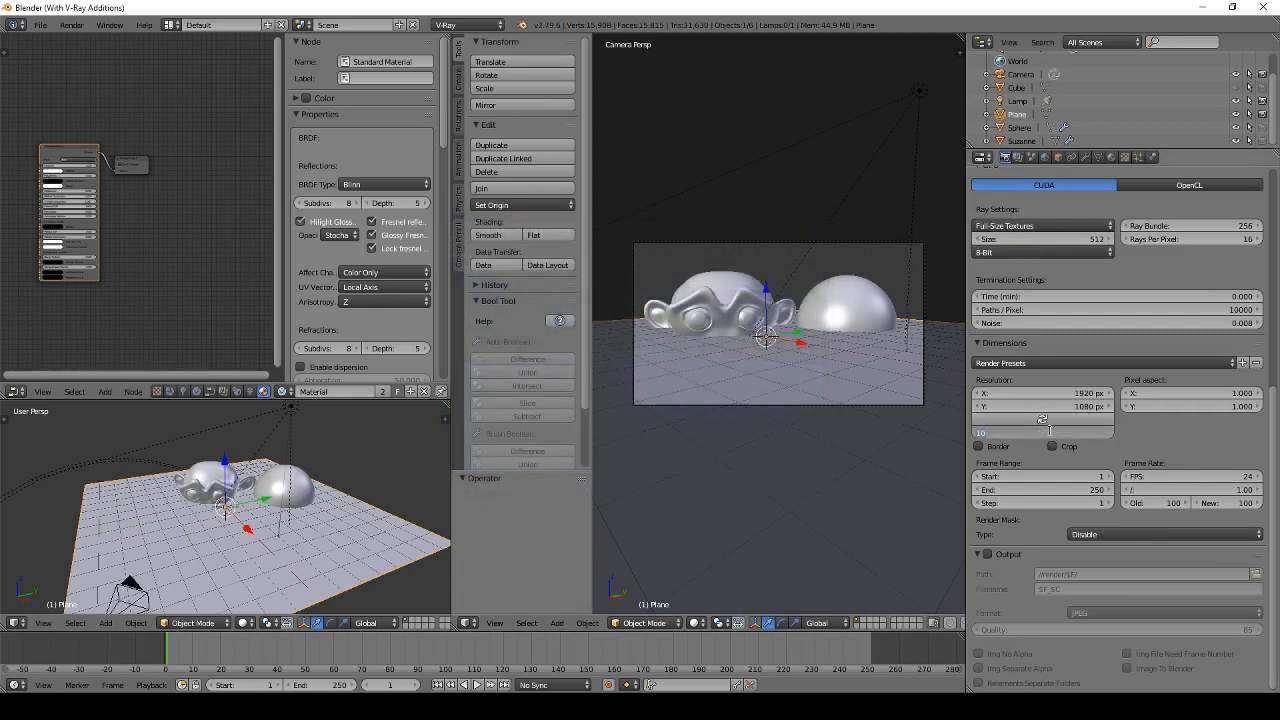
text(100)
key(Return)
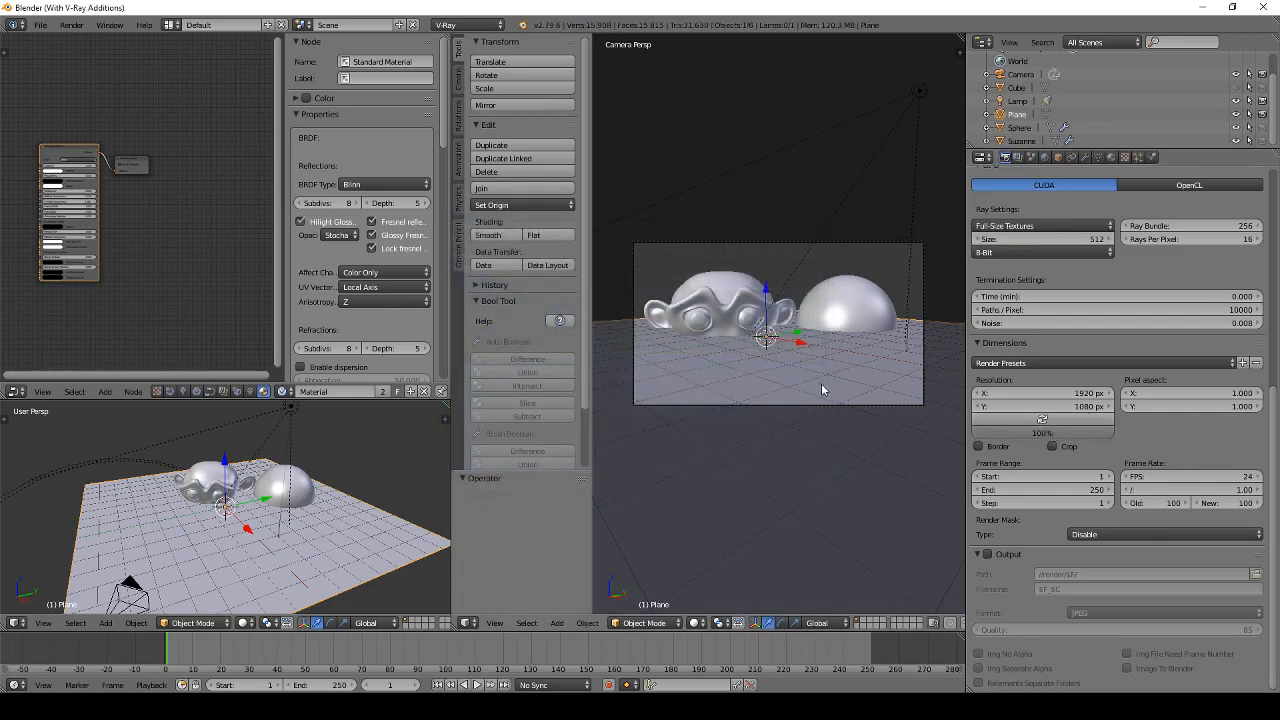
key(F12)
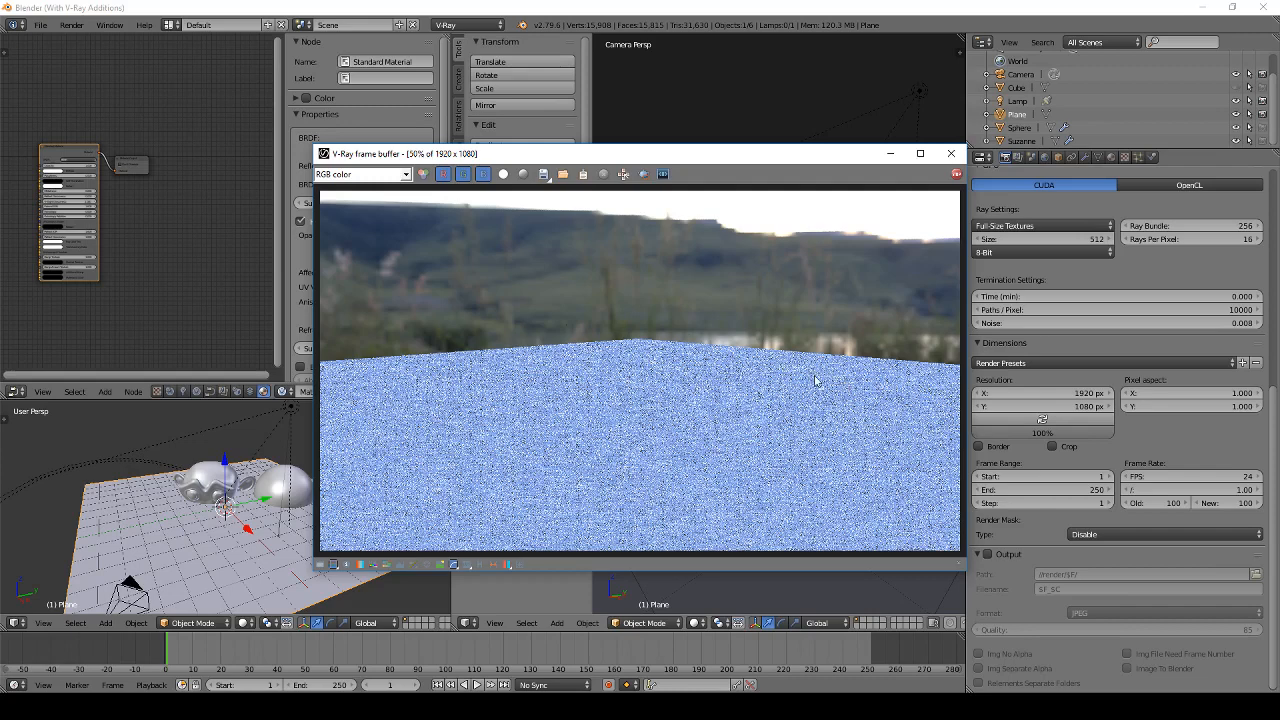
click(951, 153)
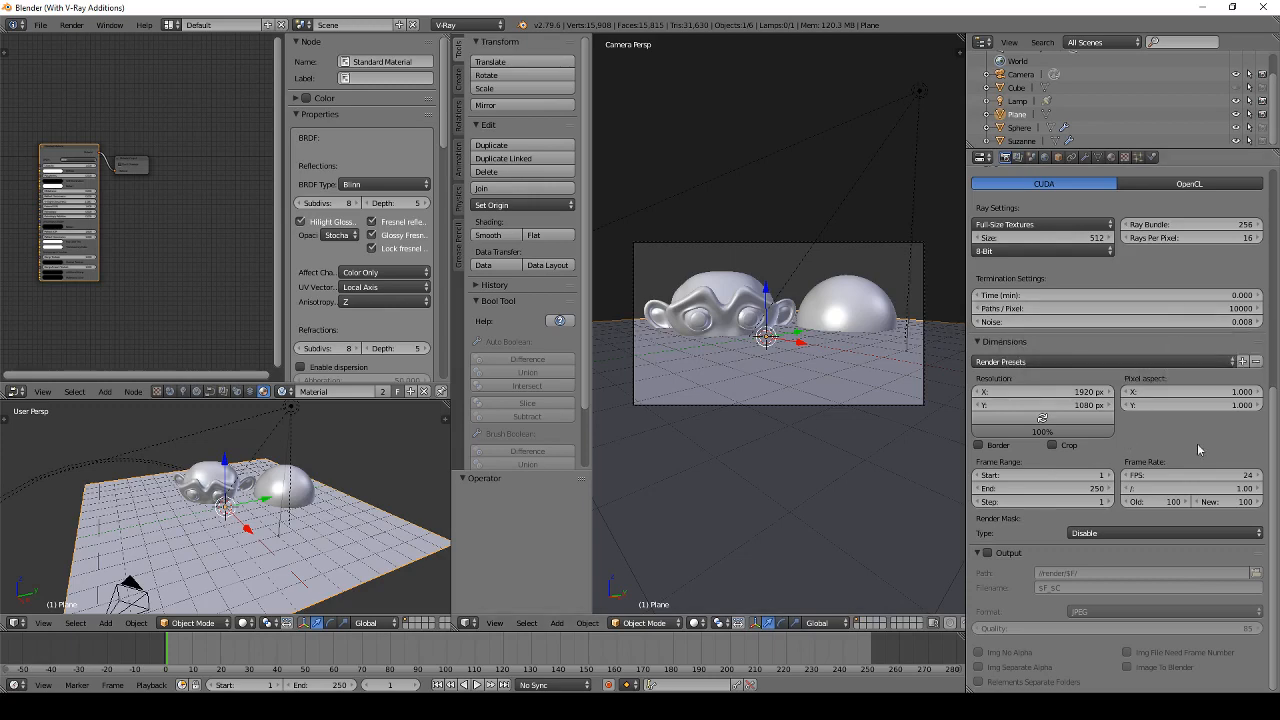
Step: Set the frame range's start to 31 and move the timeline playhead to frame 31
click(1061, 477)
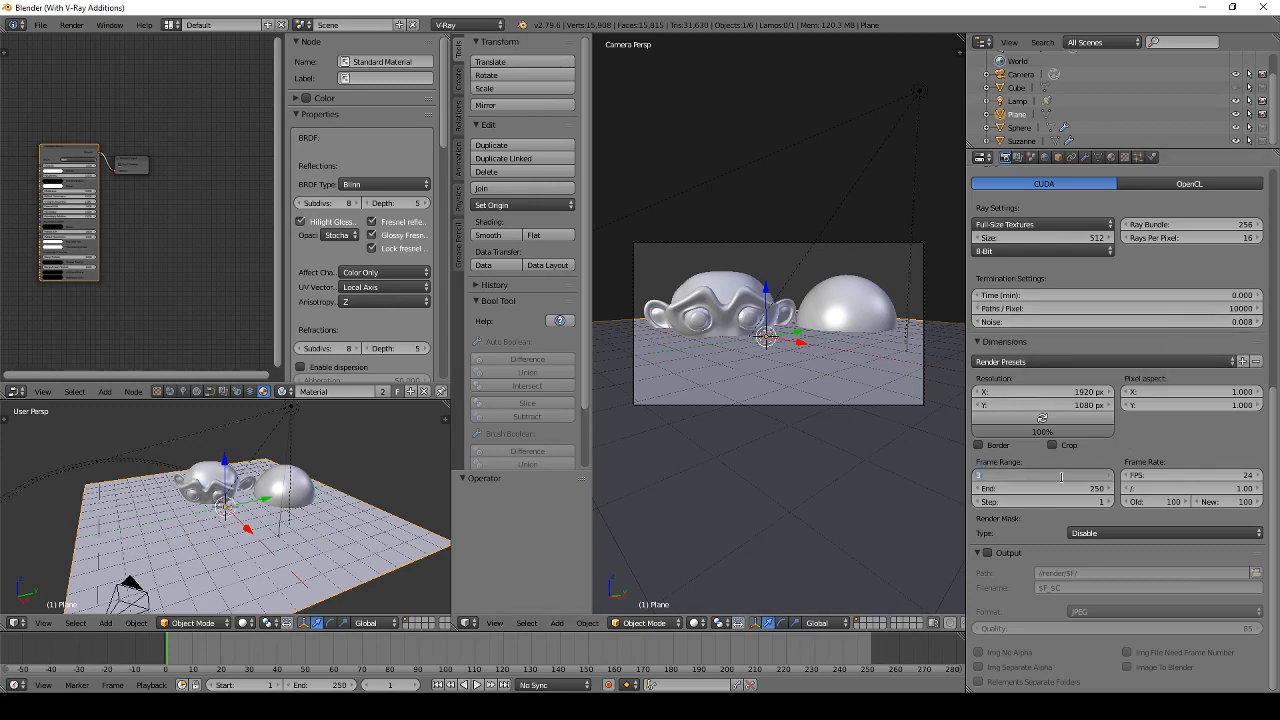
text(31)
key(Return)
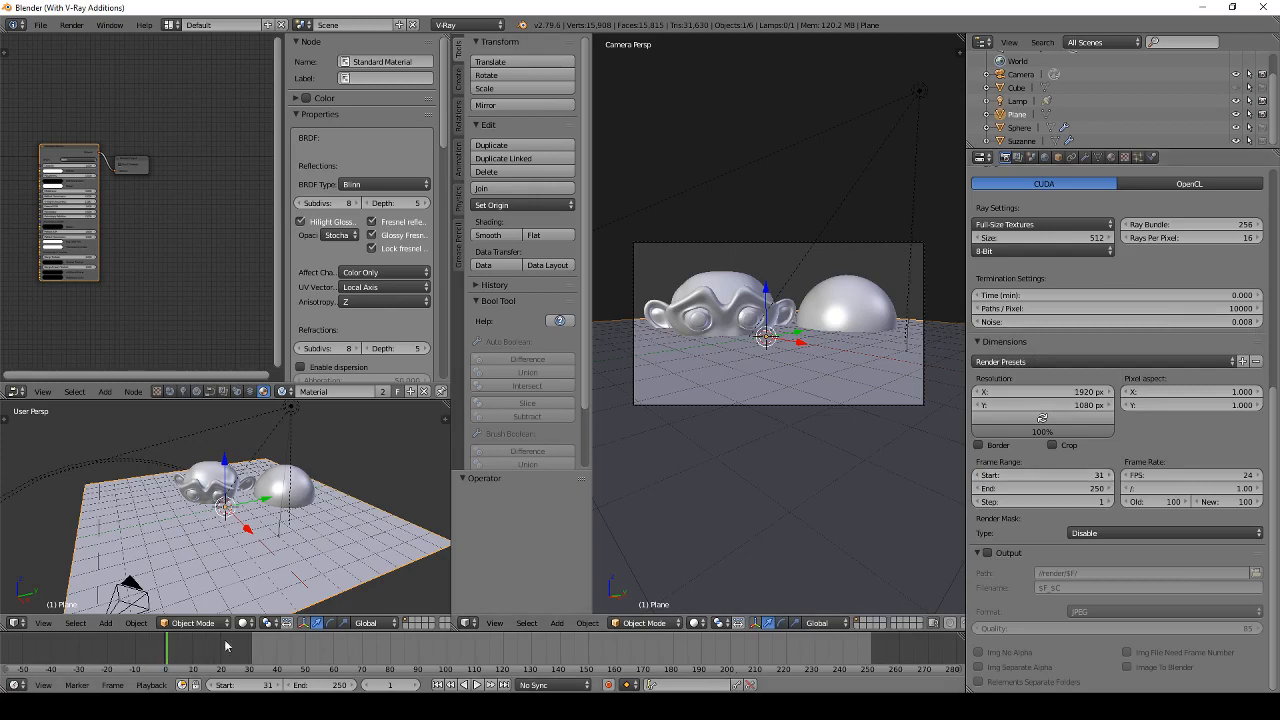
click(252, 663)
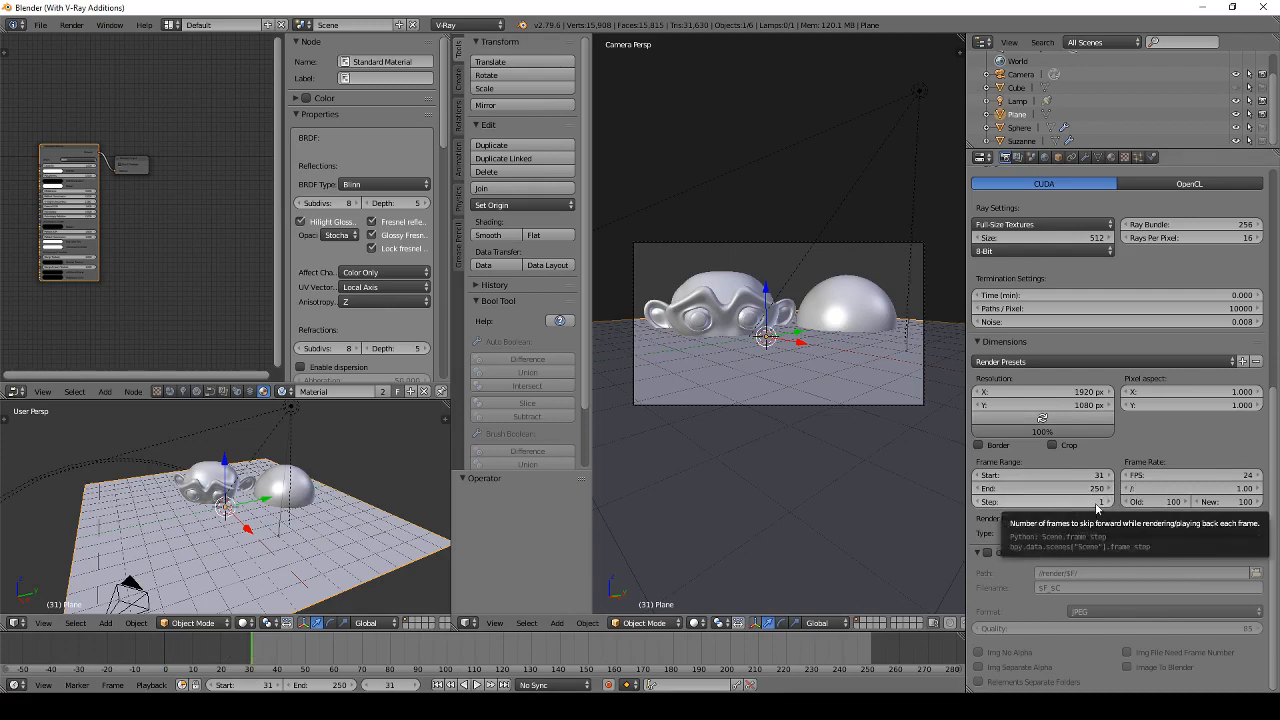
Step: Set the frame rate to 30 FPS and view the available render mask types
click(1168, 478)
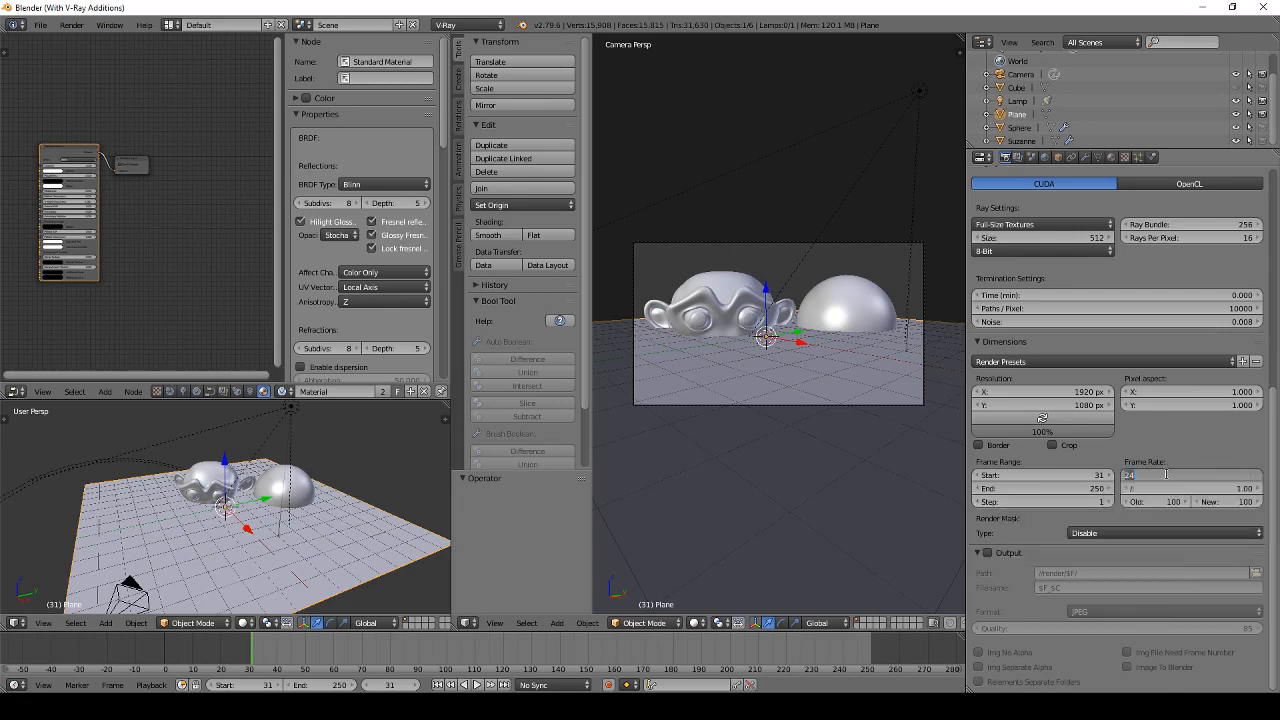
text(30)
key(Return)
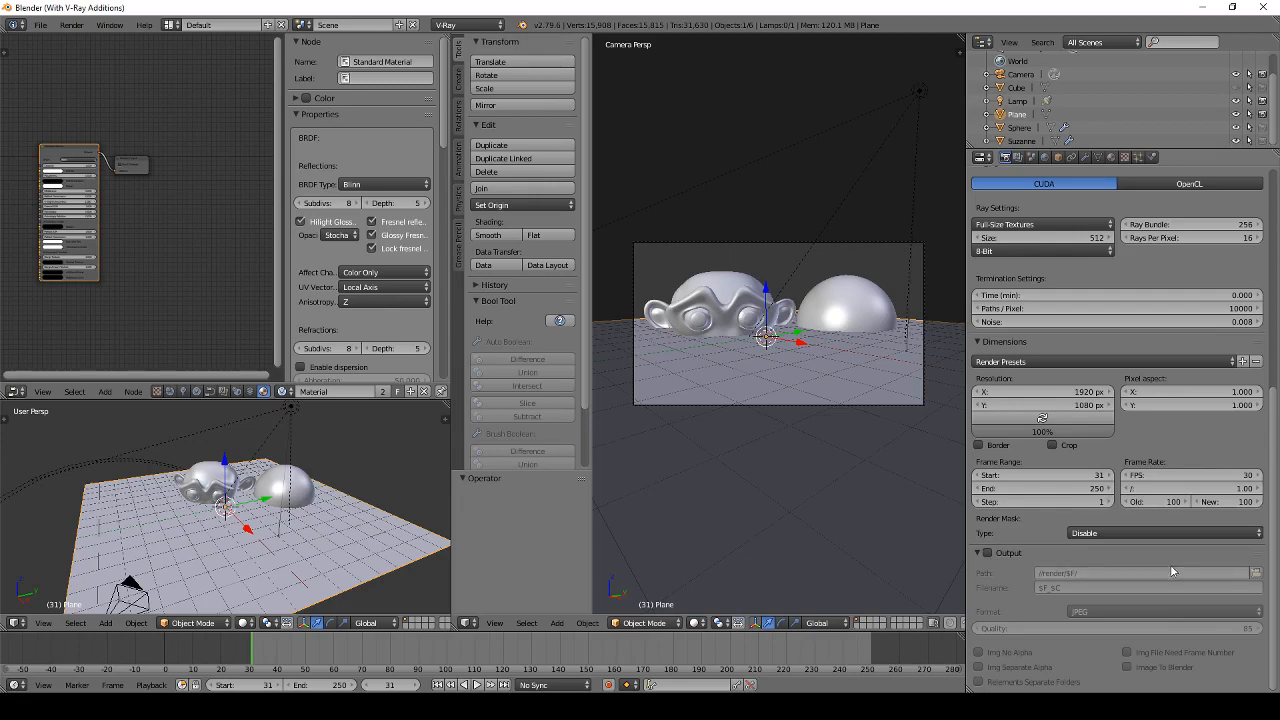
click(1178, 533)
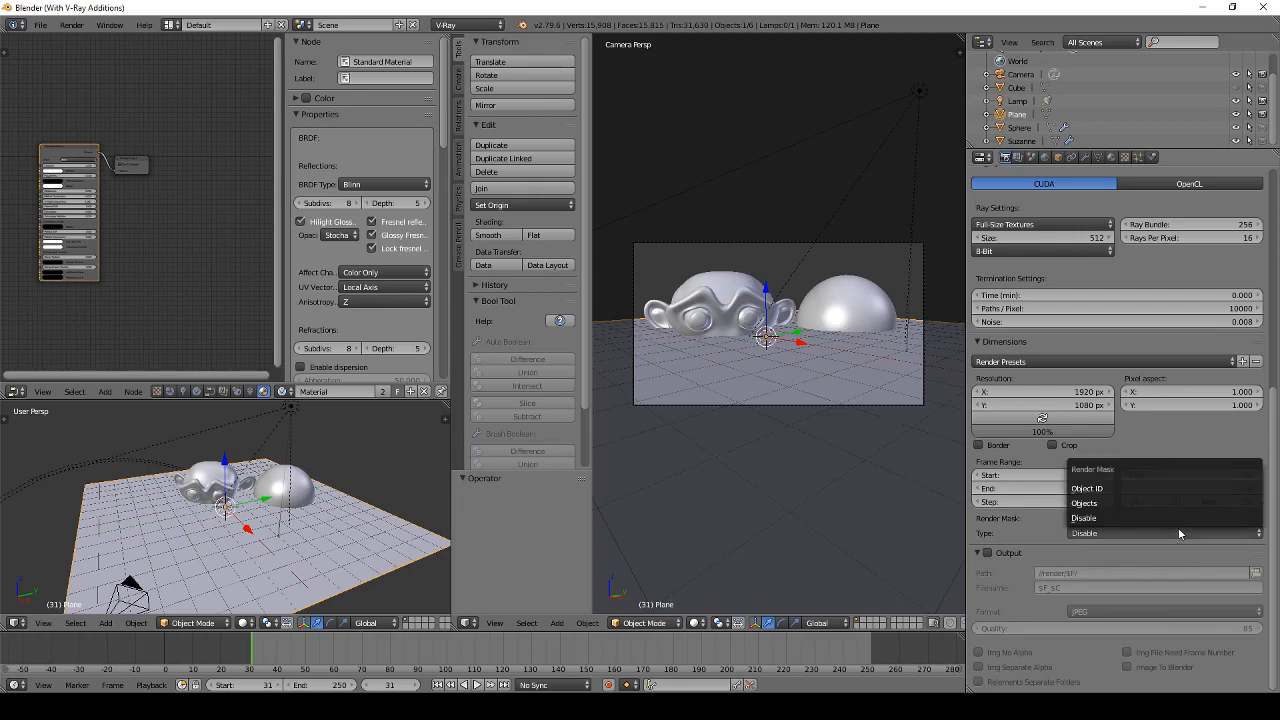
Step: Enable saving the render output and set its image format to PNG
click(986, 552)
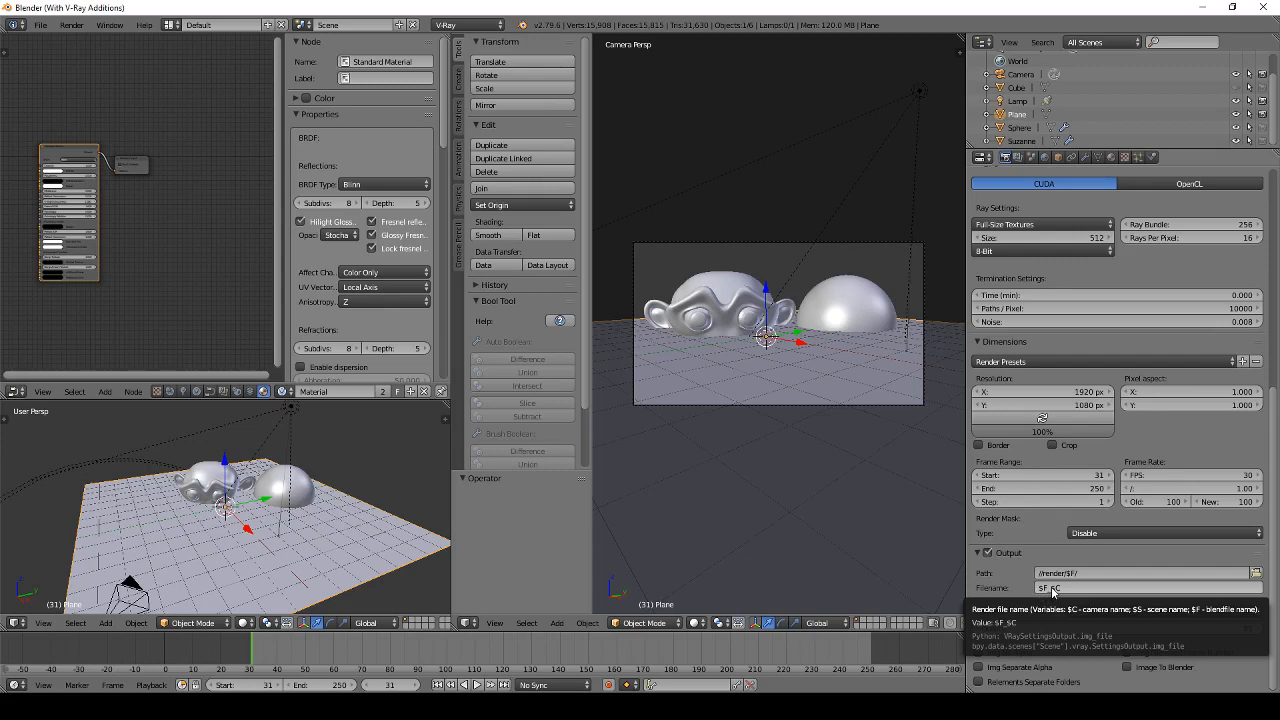
click(1090, 612)
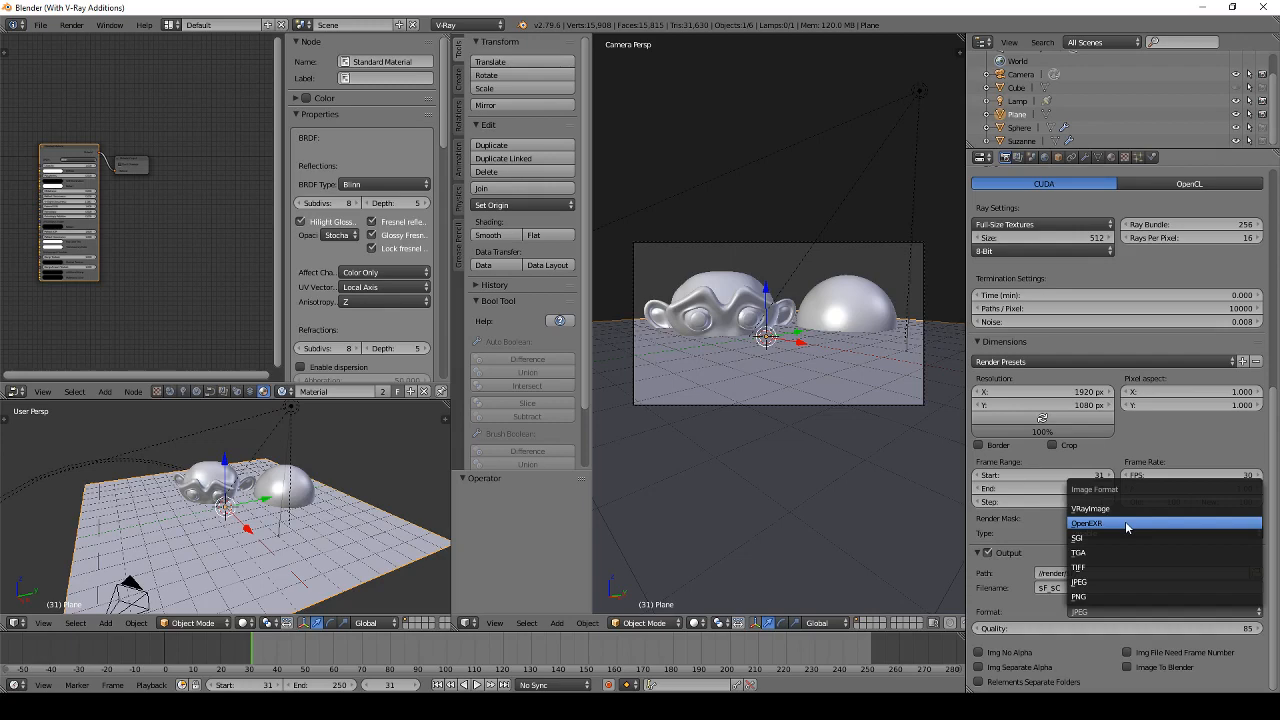
click(1119, 596)
scroll(1156, 570, down, 1)
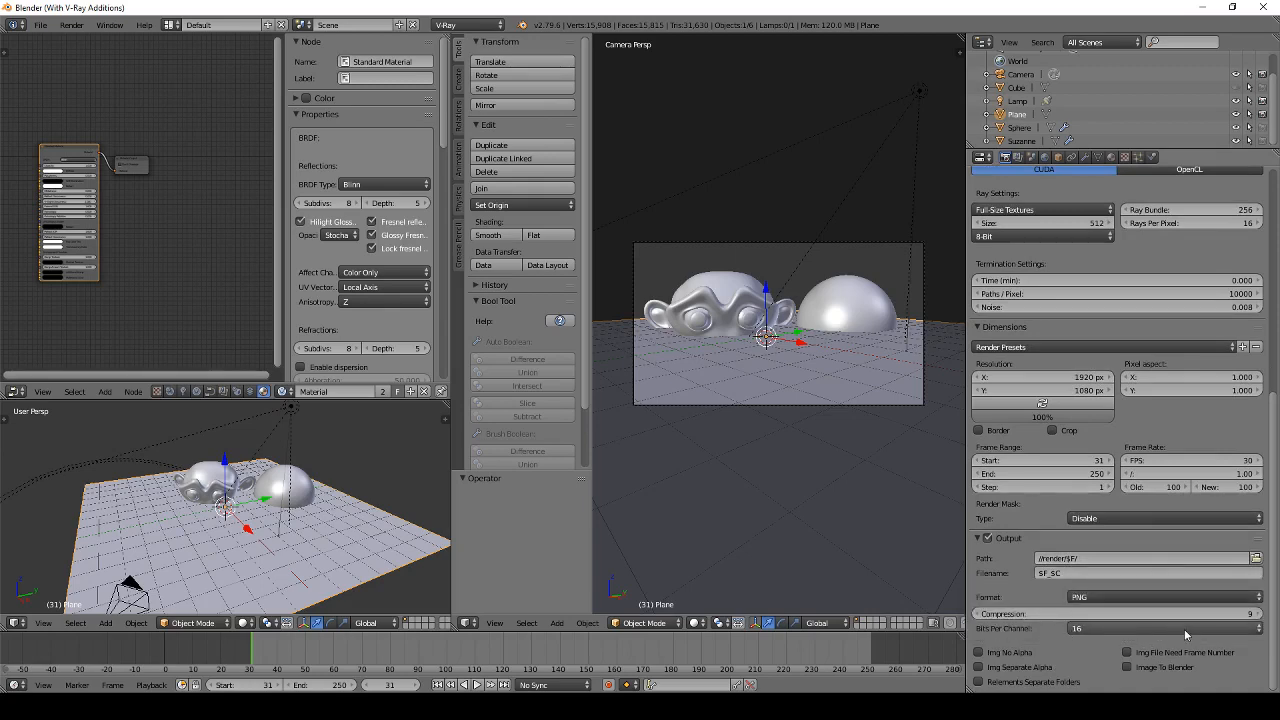
Step: Set the PNG output's bits per channel to 8
click(1088, 630)
click(1106, 629)
click(1106, 629)
click(1110, 613)
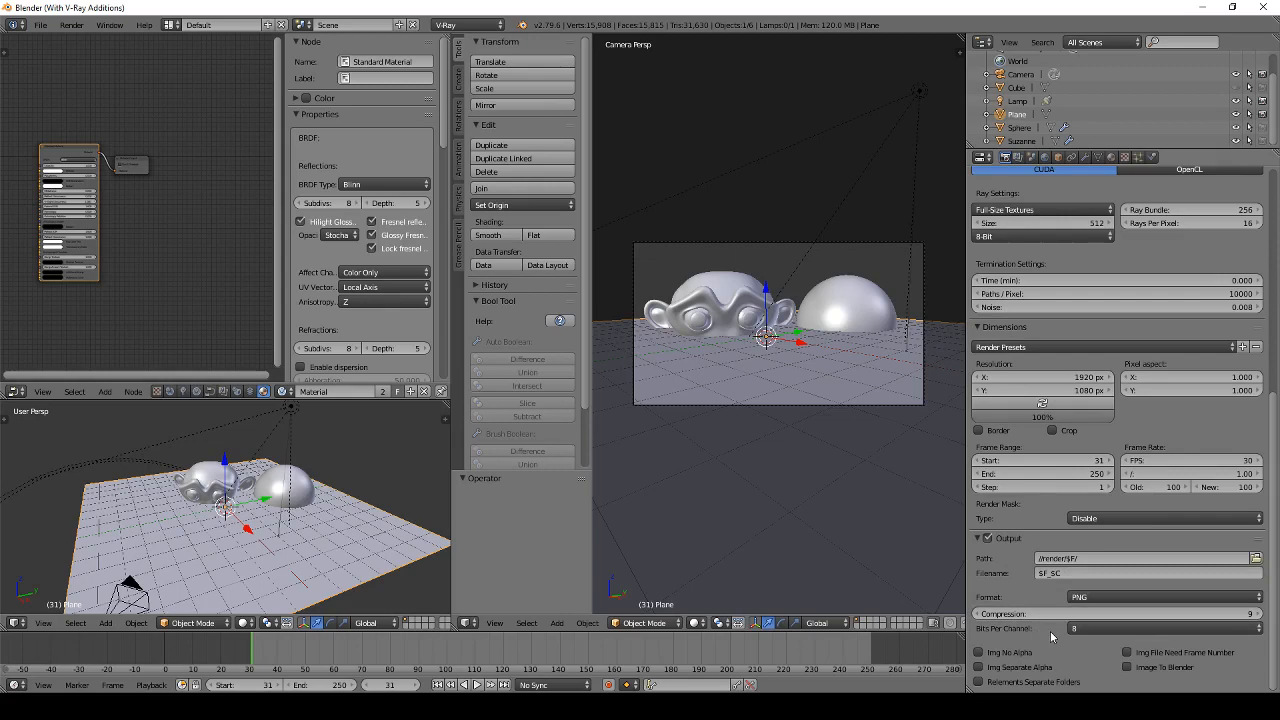
click(1082, 630)
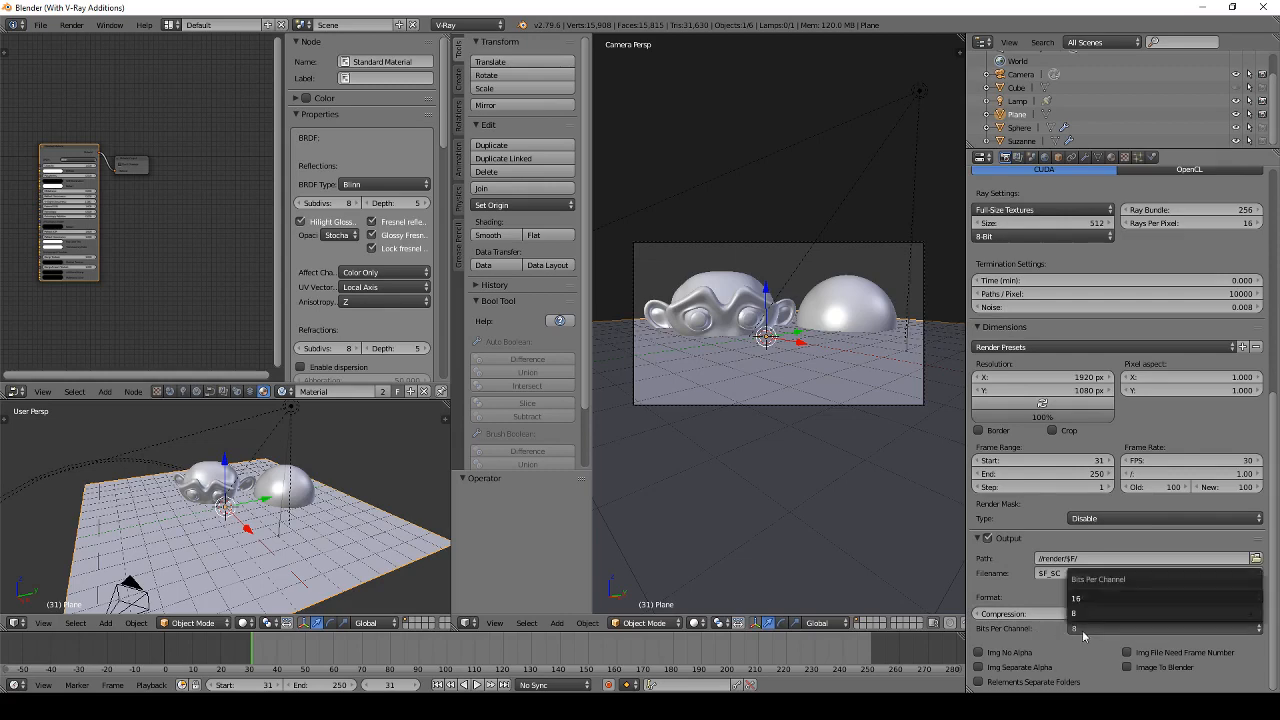
click(1085, 613)
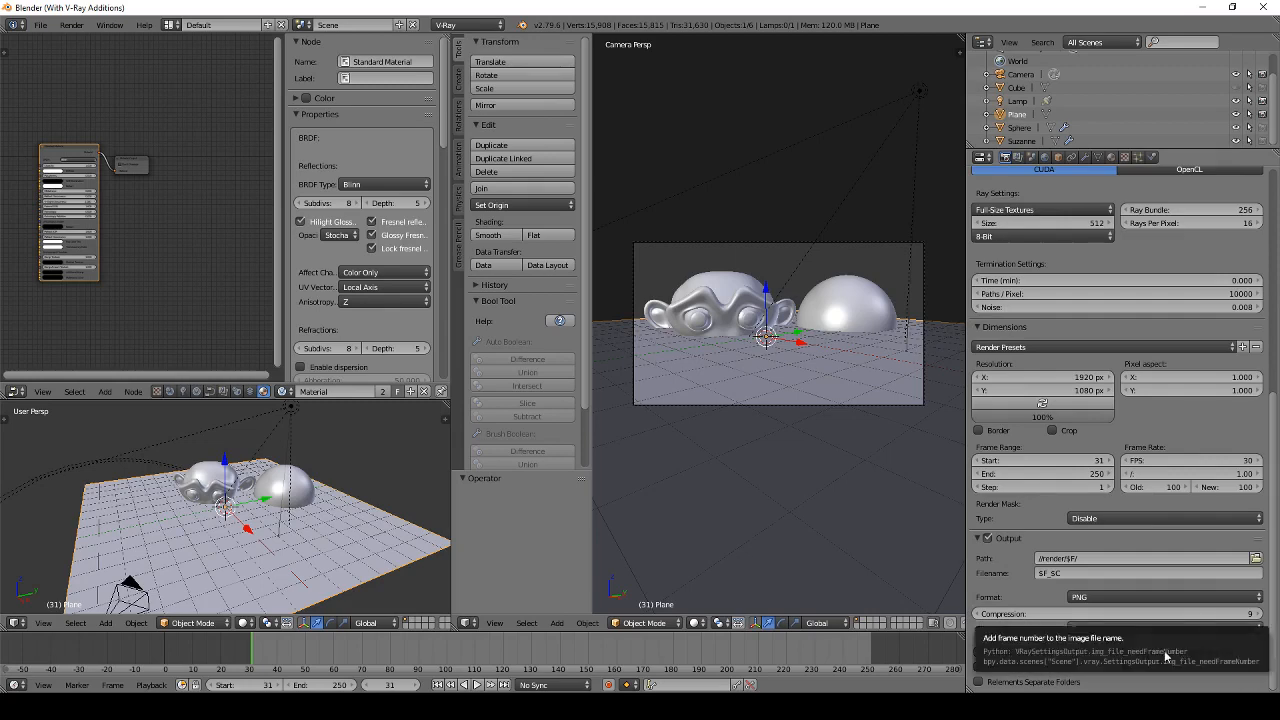
Step: Try the option that adds the frame number to the image file name, switching it on and off again
click(1127, 652)
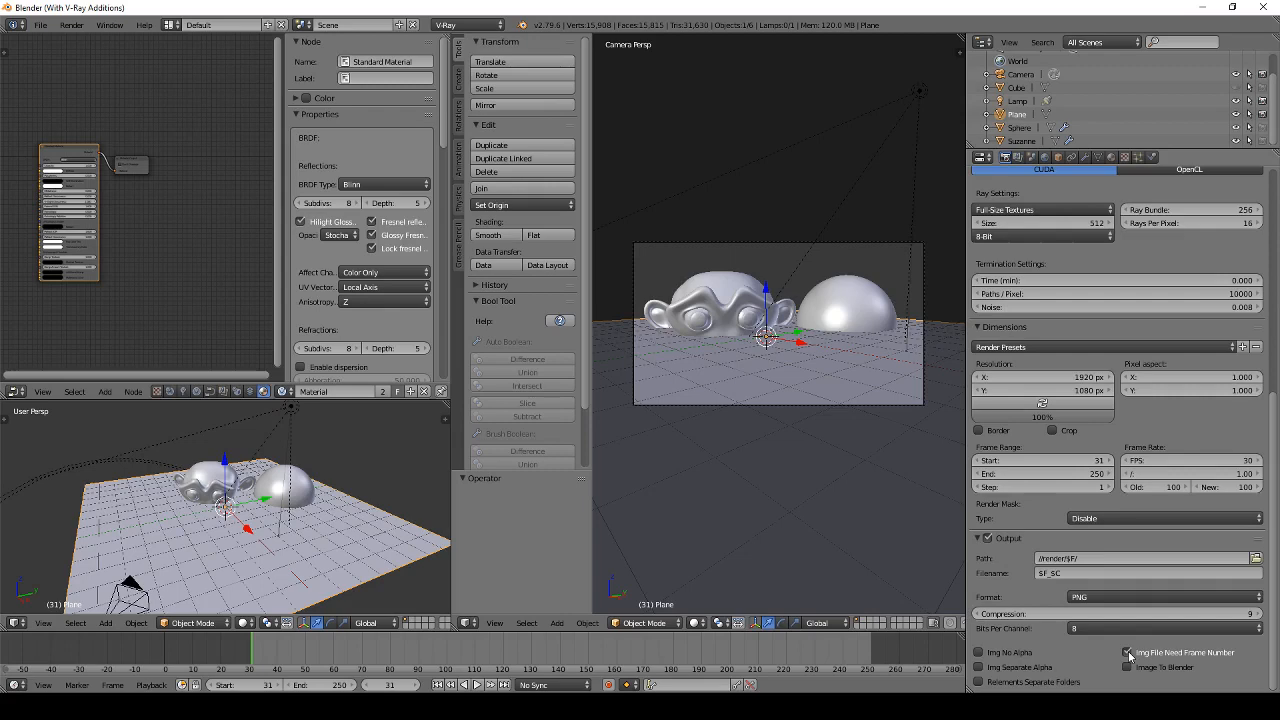
click(1128, 652)
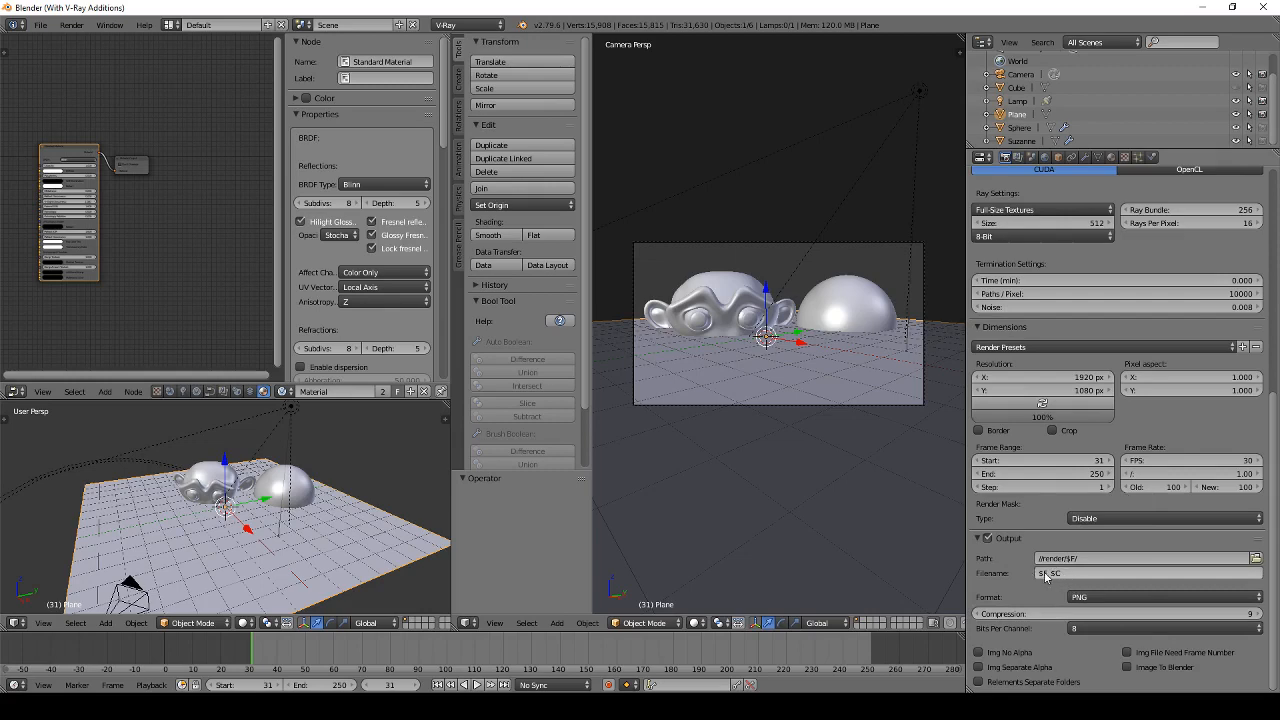
click(1146, 656)
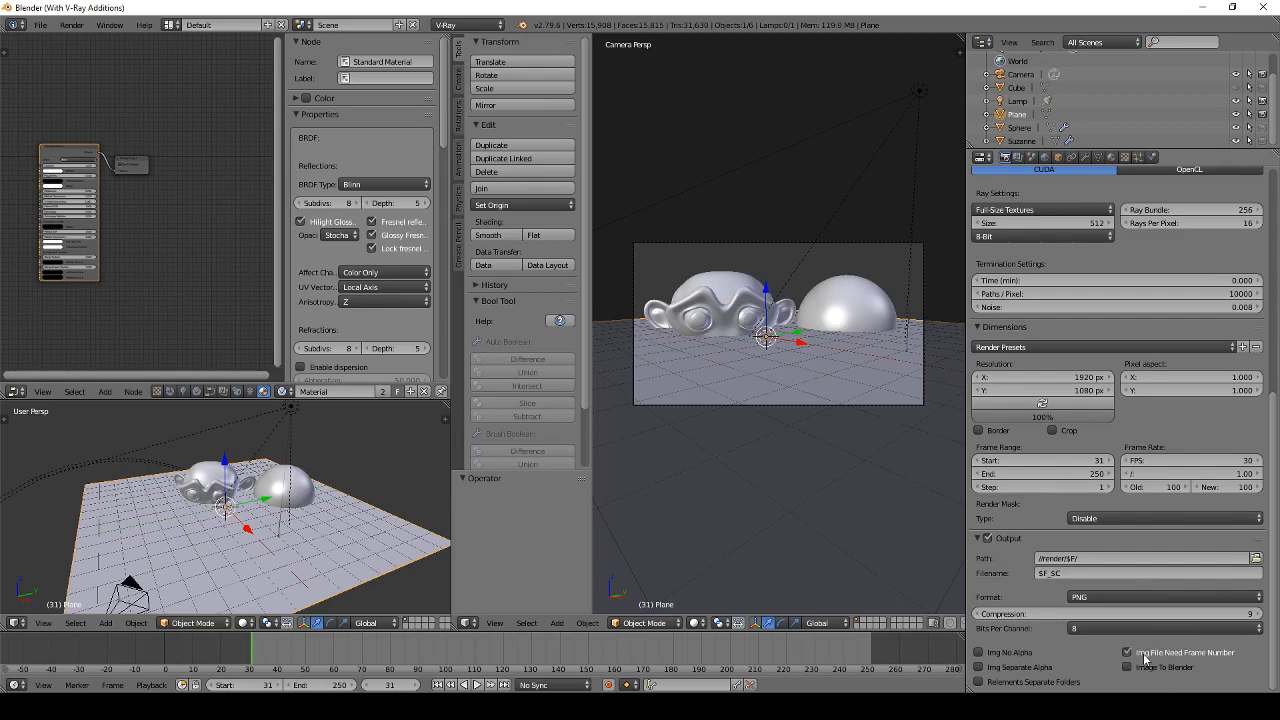
click(1146, 656)
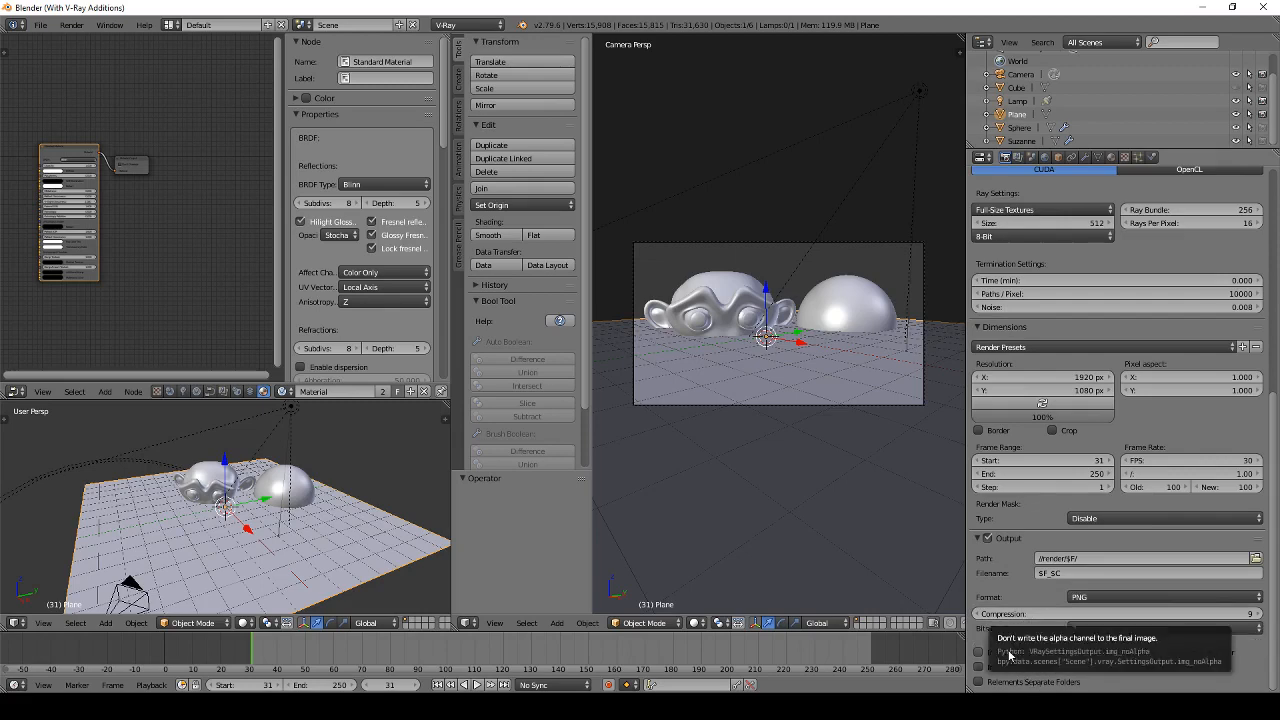
Step: Switch the output format to JPEG and back to PNG to compare their options, including the no-alpha setting
click(1098, 598)
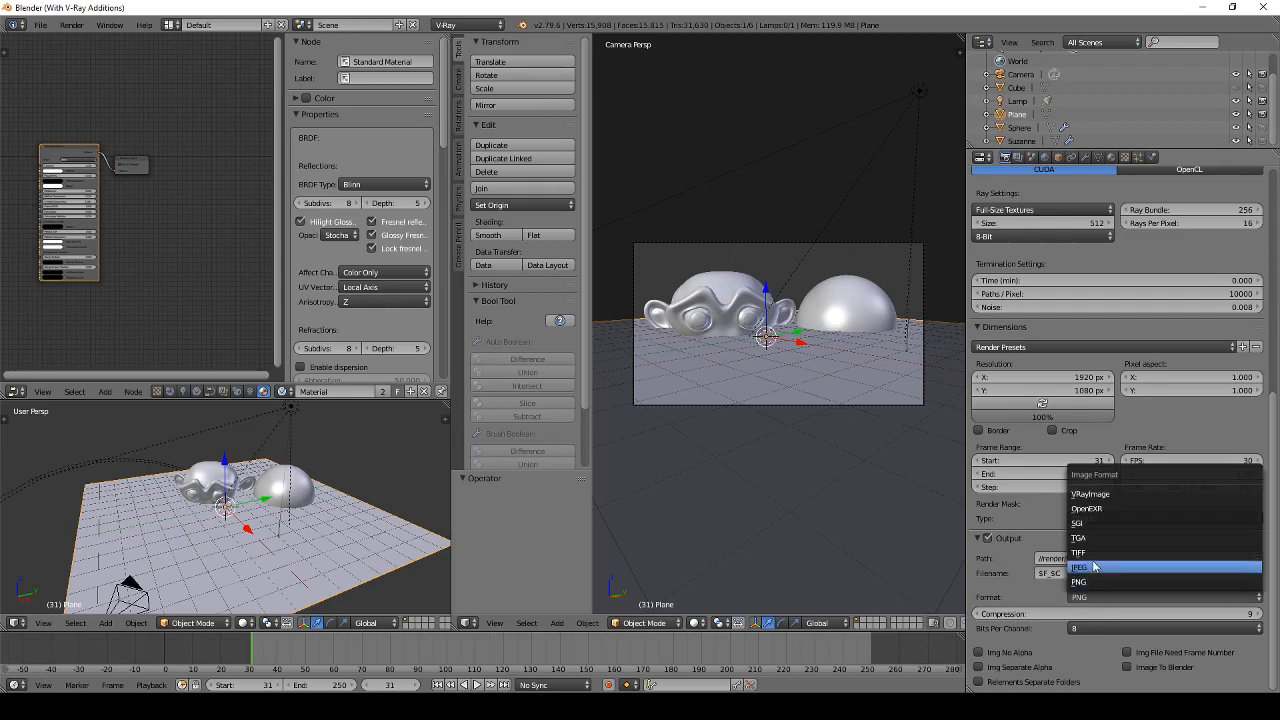
click(1100, 568)
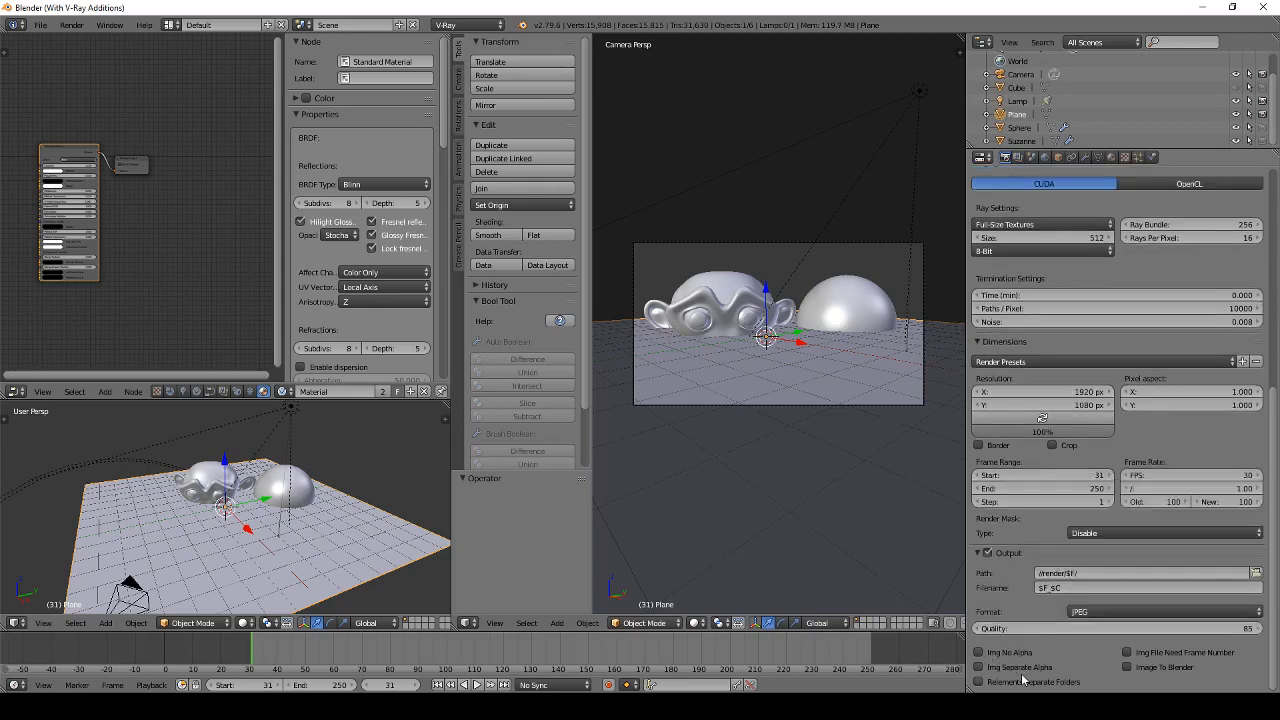
click(1080, 612)
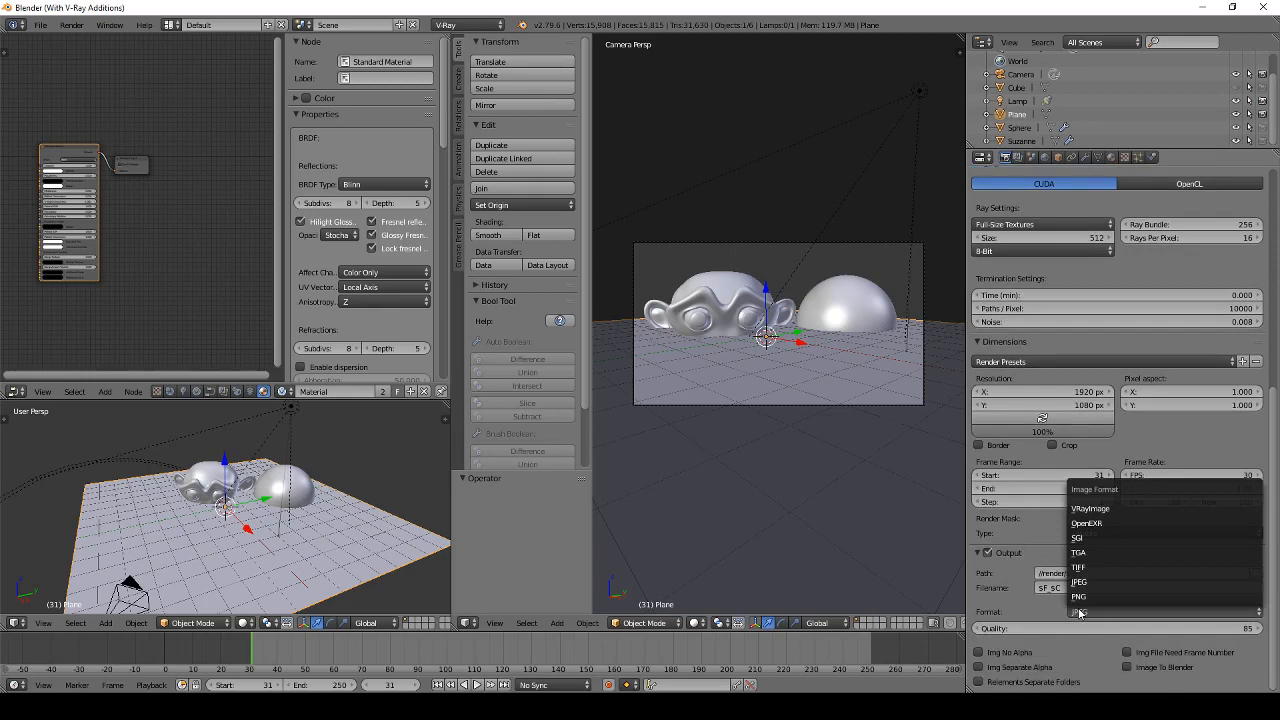
click(1080, 599)
scroll(1080, 604, down, 1)
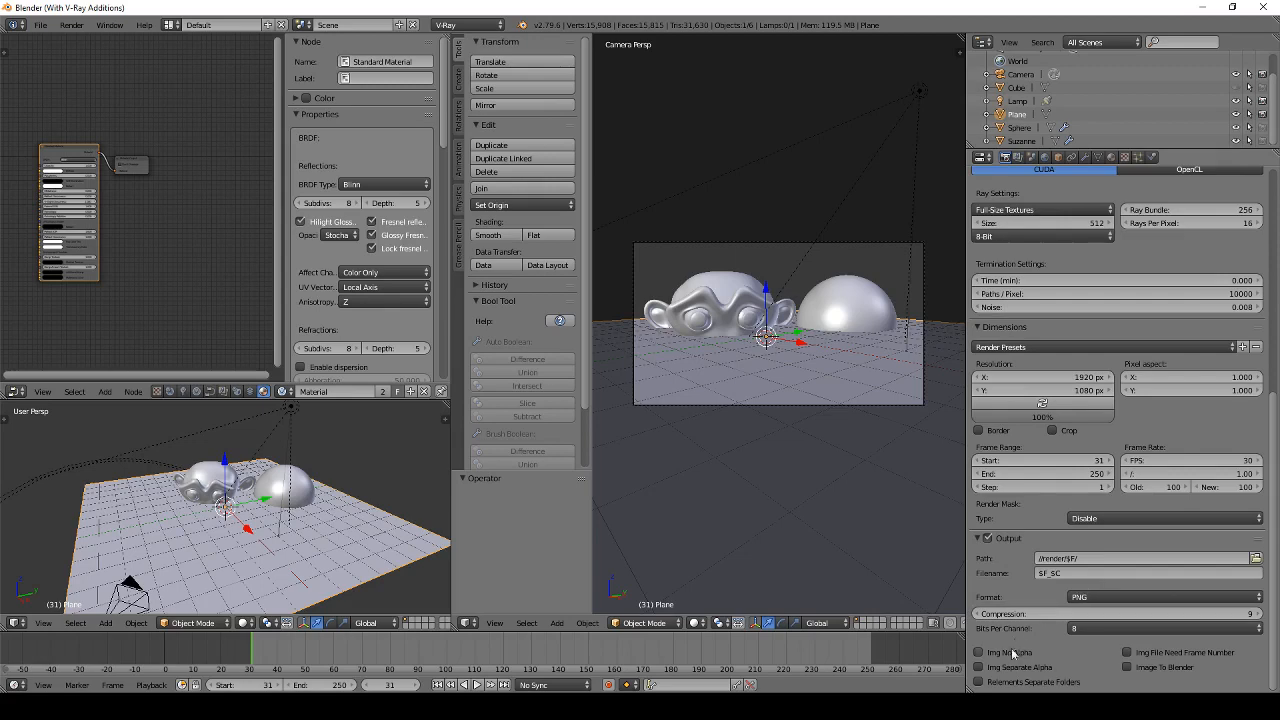
click(982, 653)
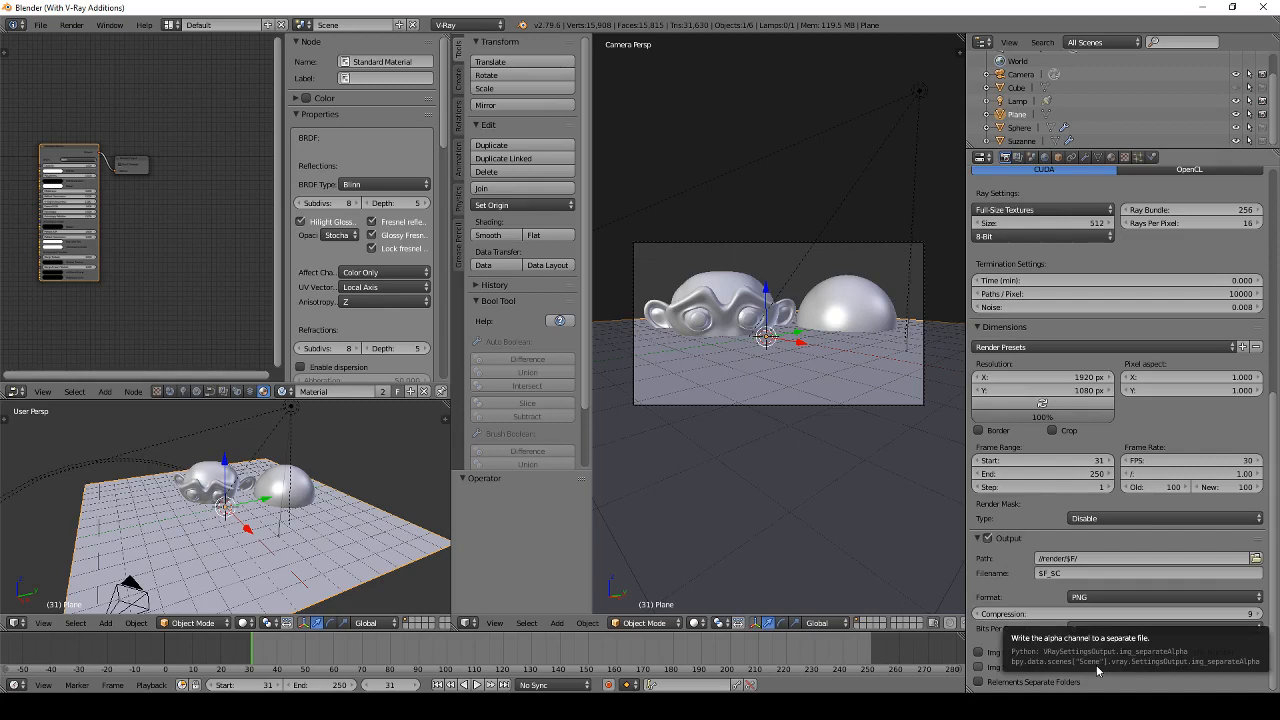
Step: Set the output image format to JPEG
click(1110, 598)
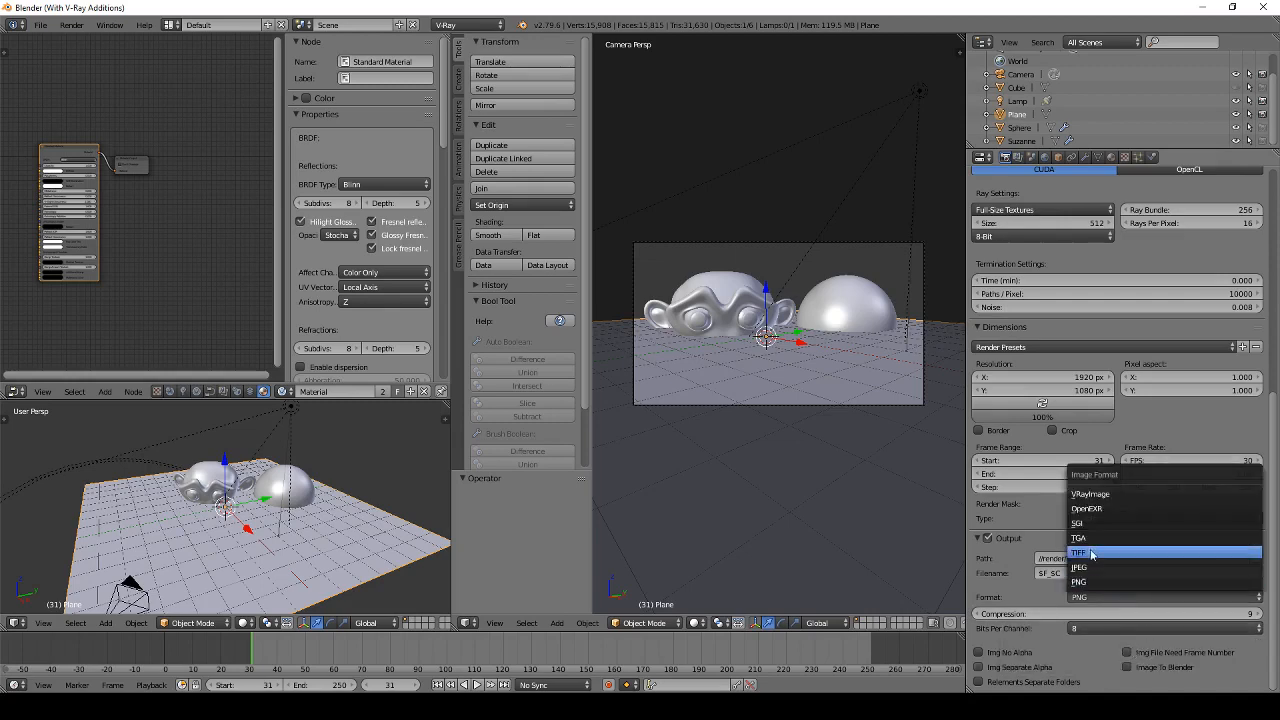
click(1108, 571)
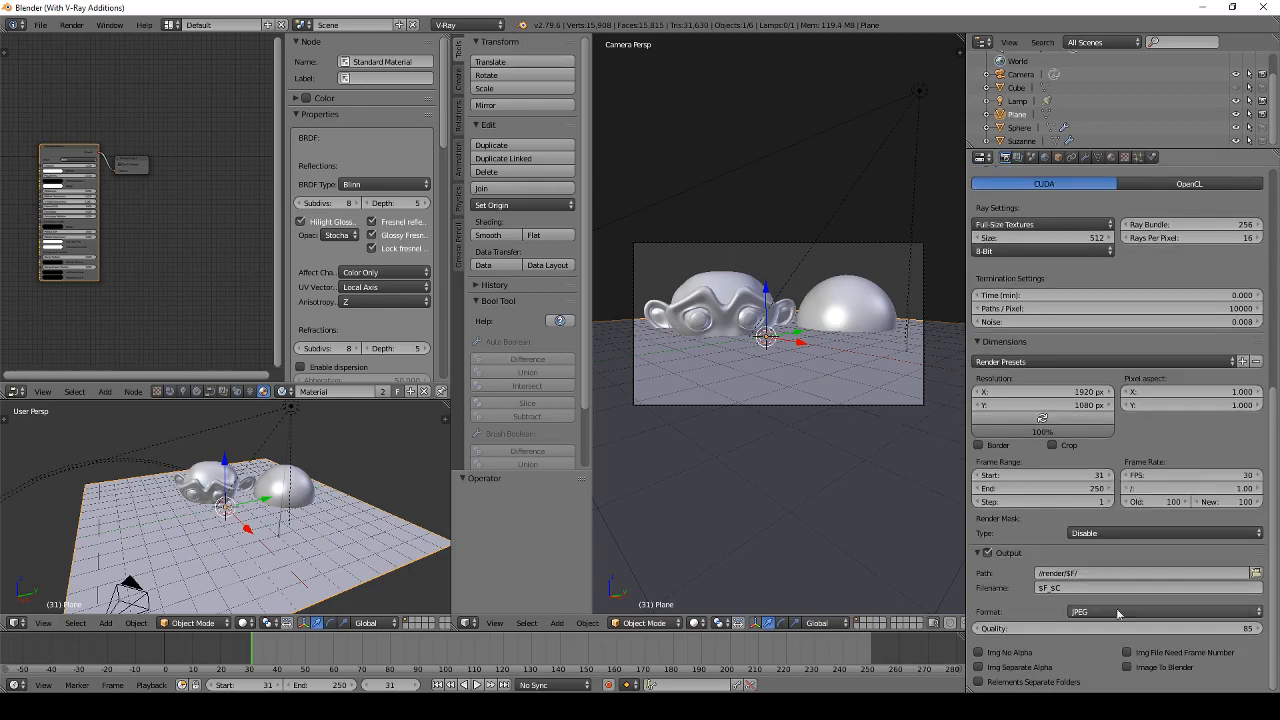
click(1012, 671)
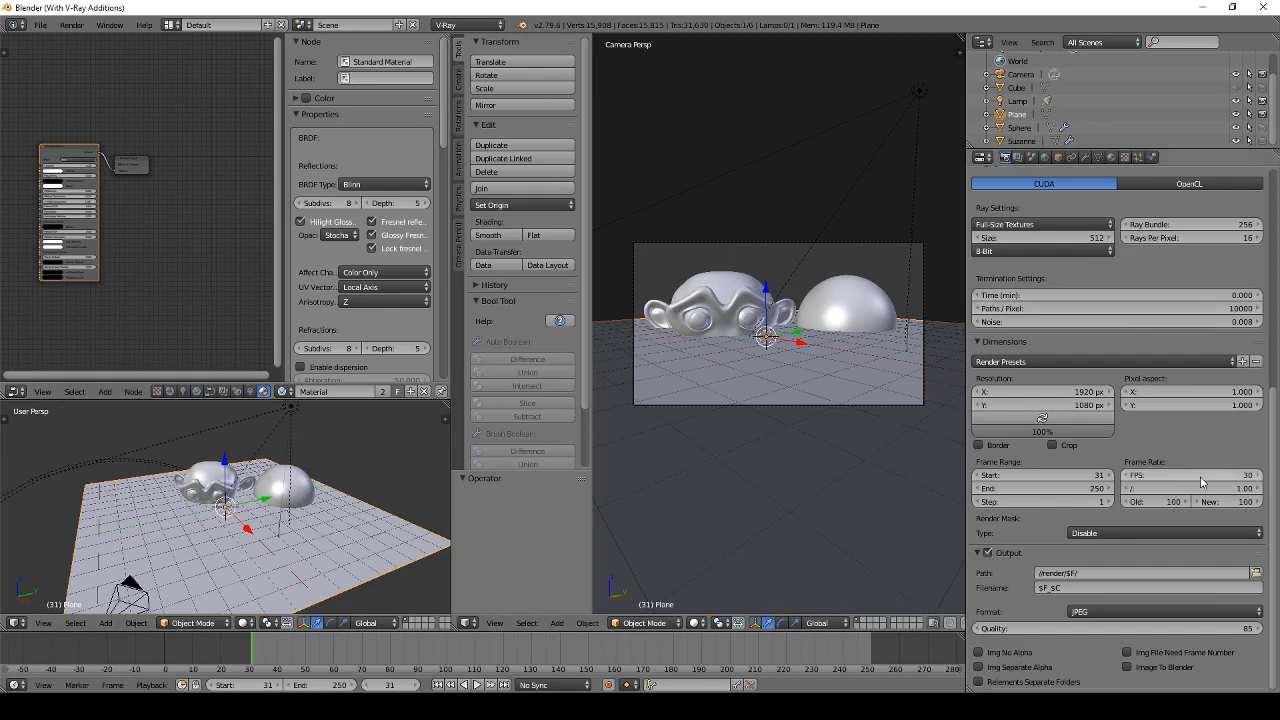
Step: Examine V-Ray's global settings, including the lighting and material options and the color mapping modes
scroll(1200, 465, up, 10)
click(1061, 228)
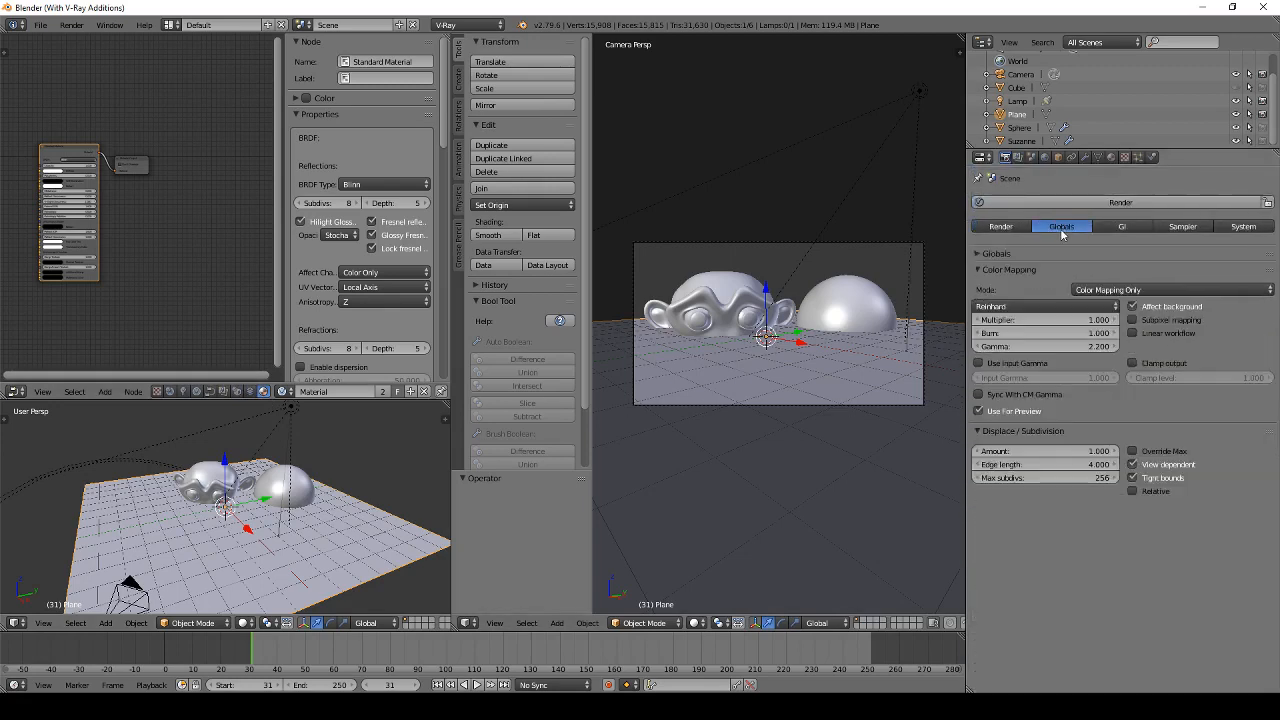
click(1028, 252)
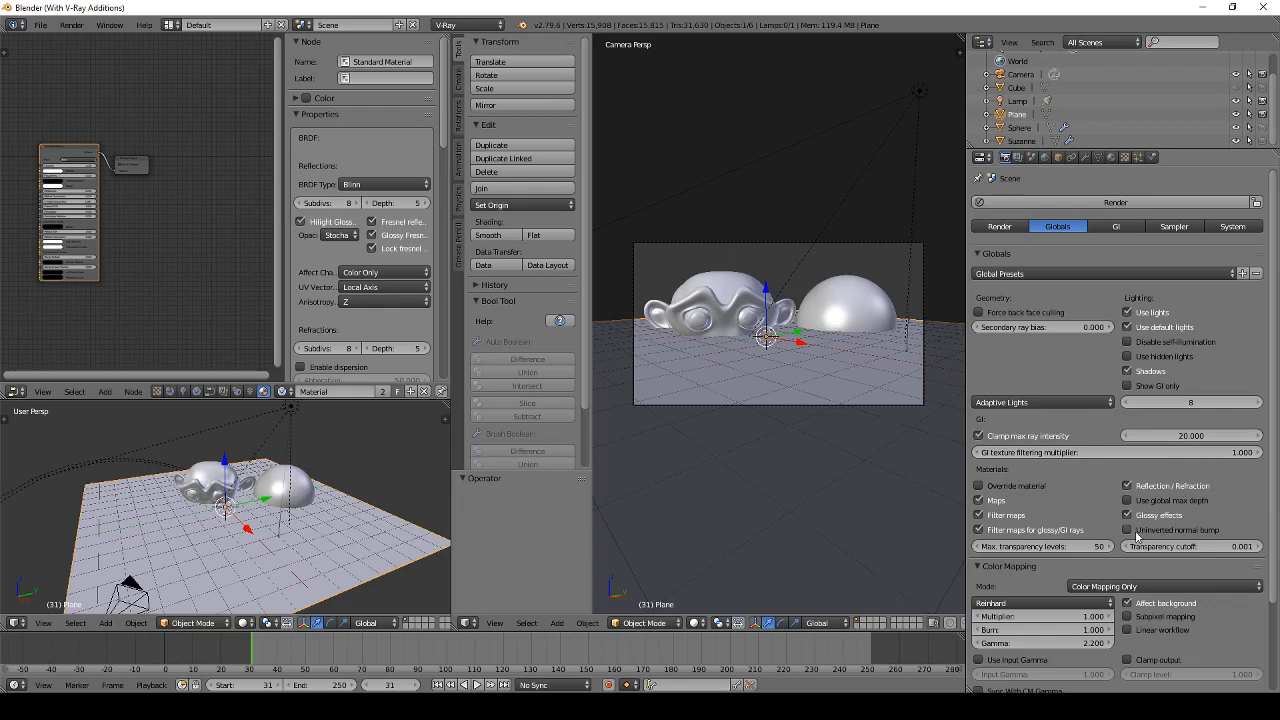
click(1009, 253)
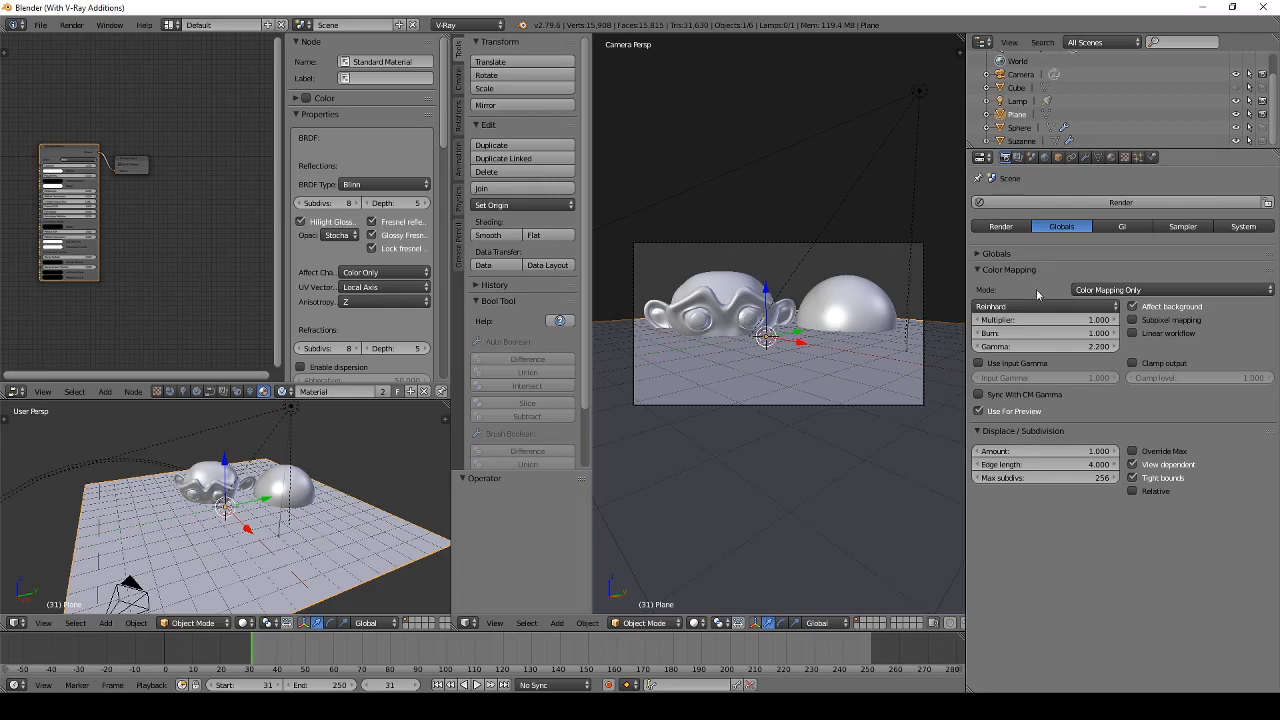
click(1151, 290)
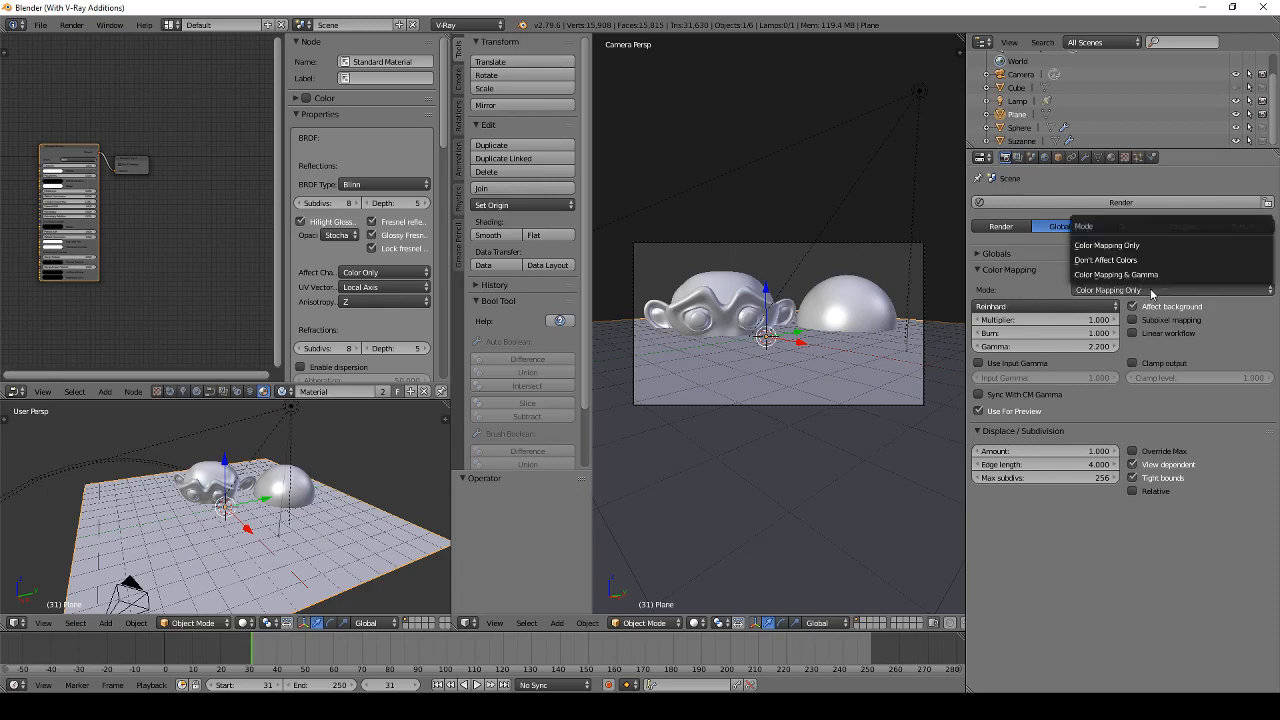
click(1125, 291)
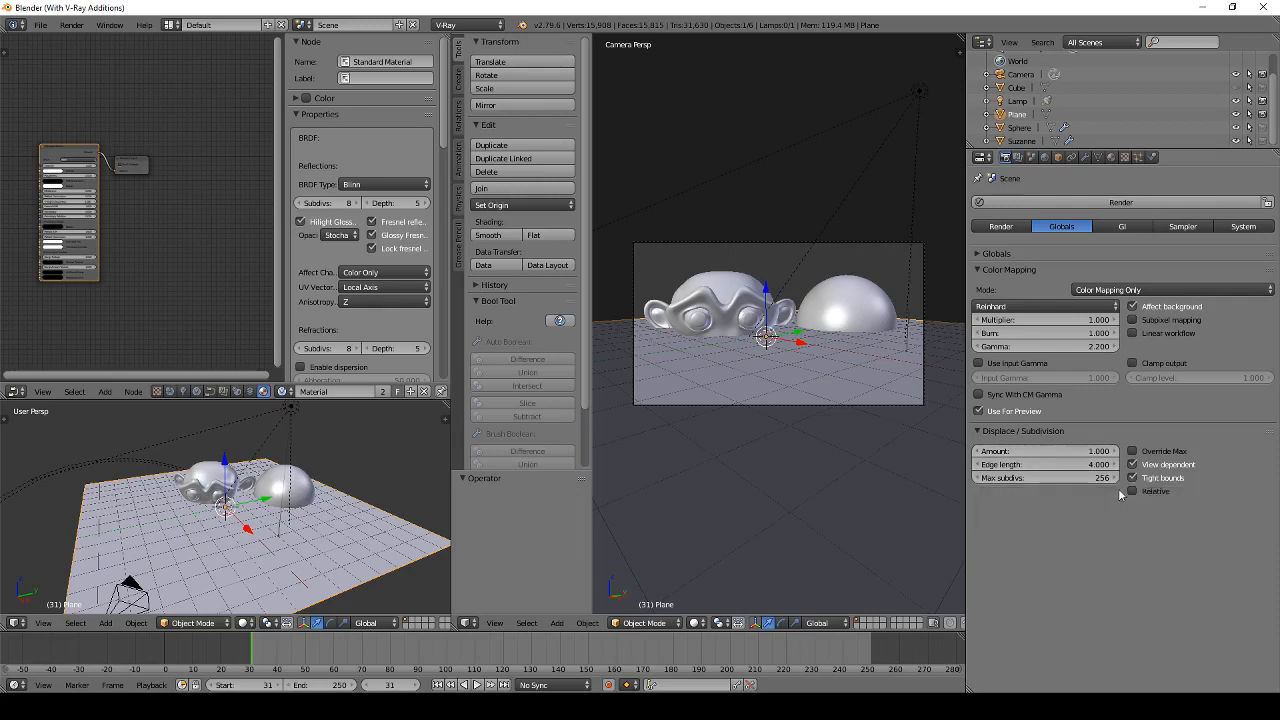
Step: Open the GI settings and examine the Enable Global Illumination switch and the Reflect and Refract caustics options
click(1110, 228)
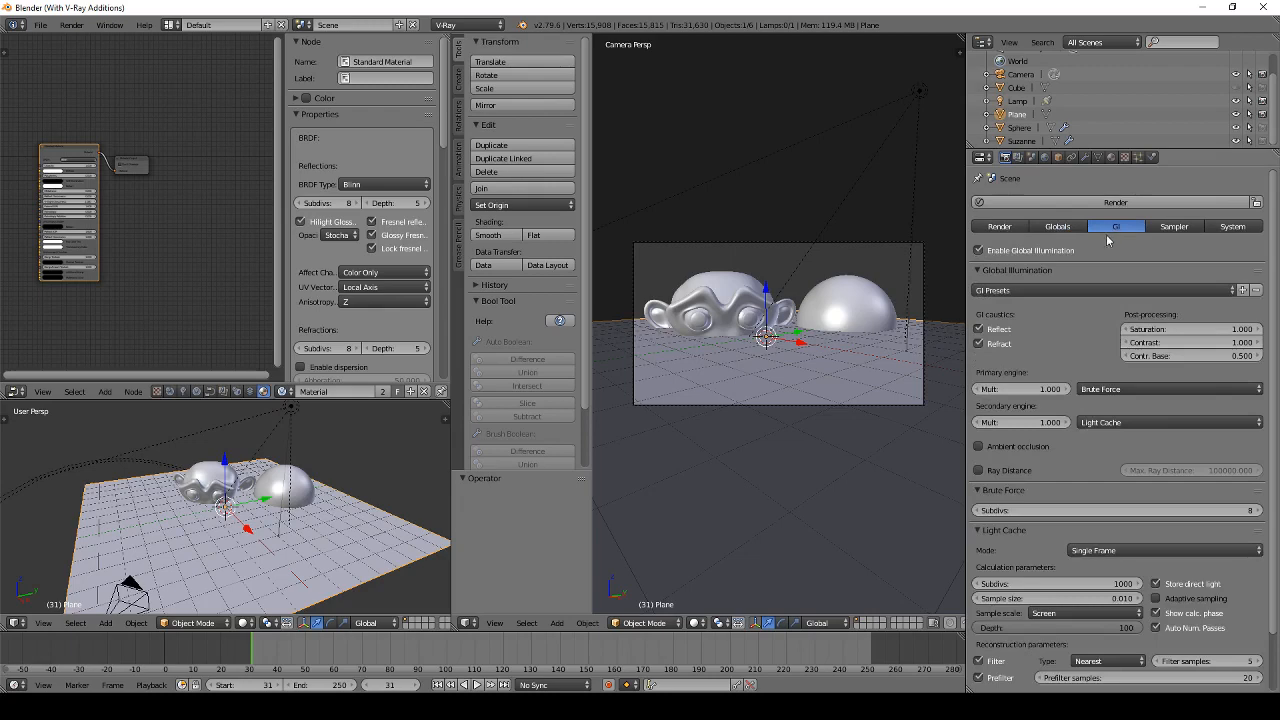
click(1012, 252)
click(1034, 253)
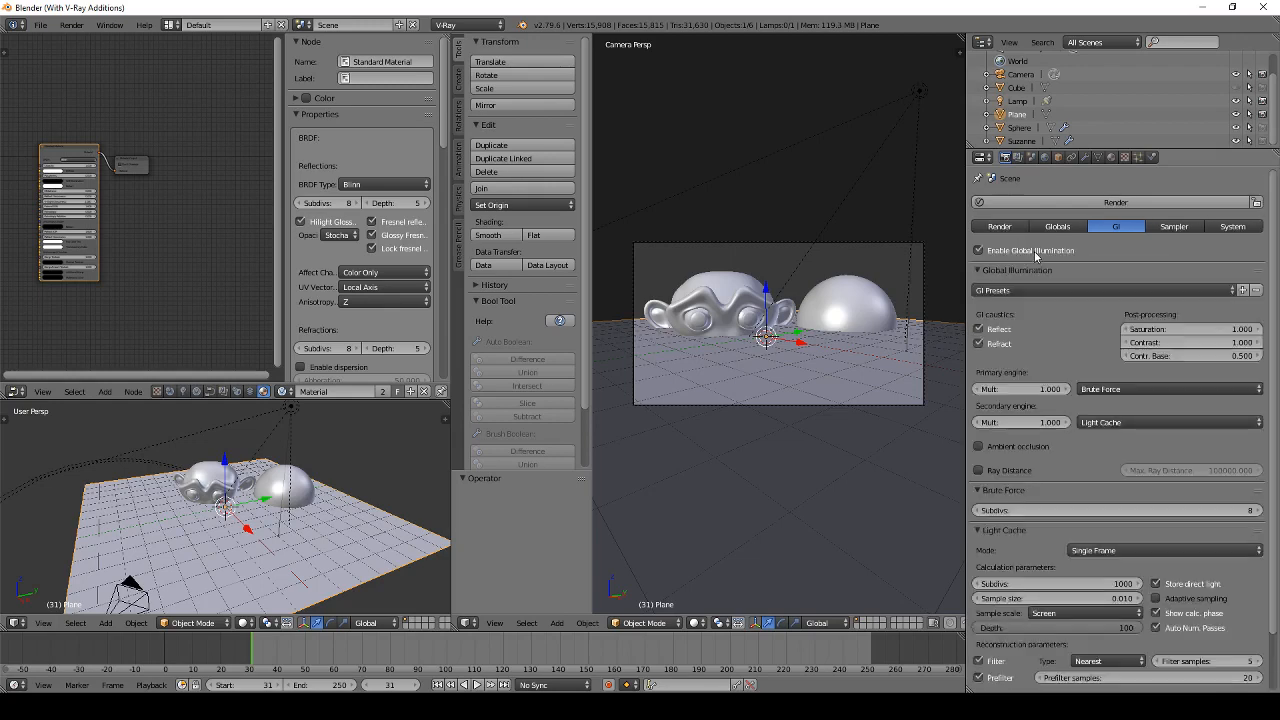
click(999, 330)
click(1000, 344)
click(999, 330)
click(1000, 344)
click(999, 330)
click(999, 345)
Step: View the available secondary and primary global illumination engines
click(1147, 421)
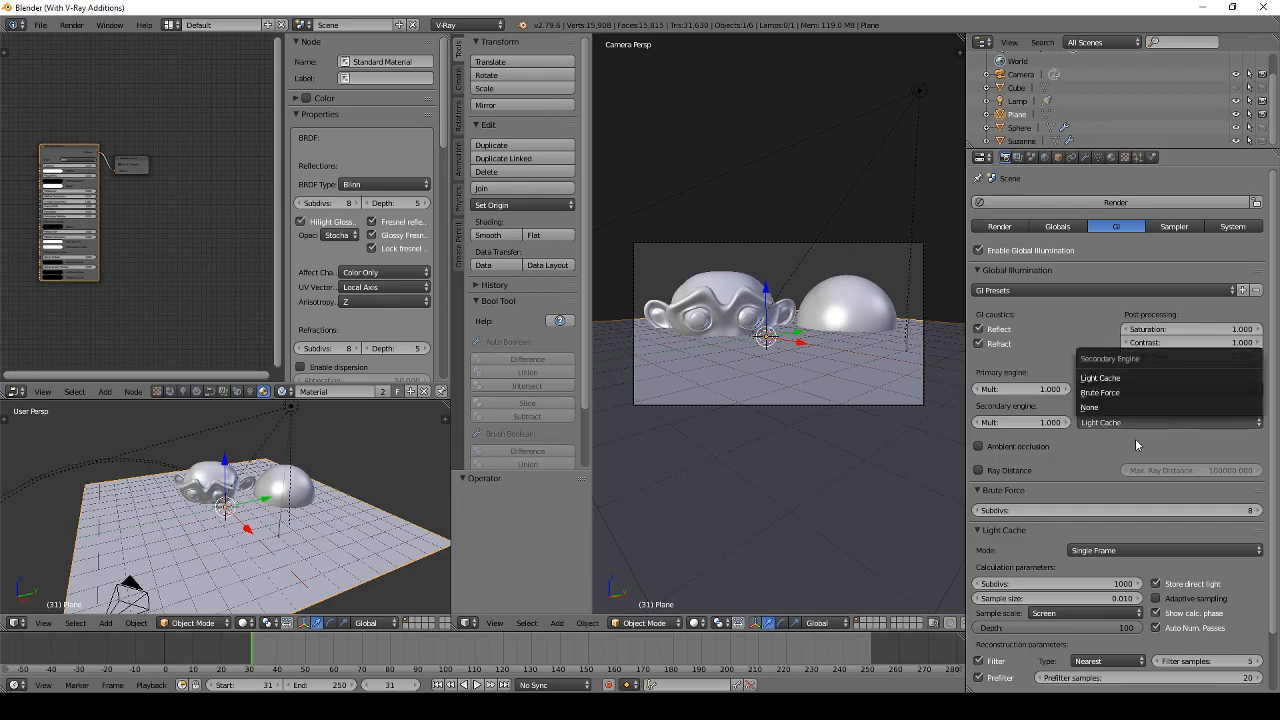
click(1117, 391)
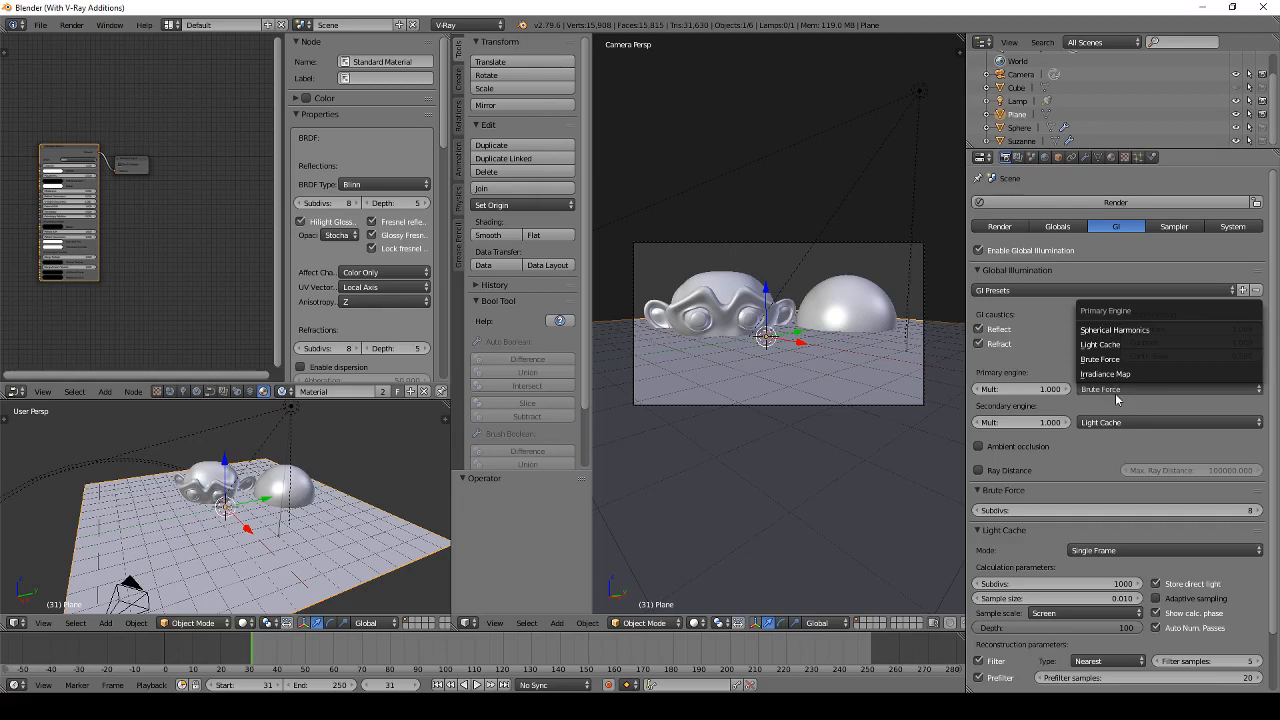
click(1117, 402)
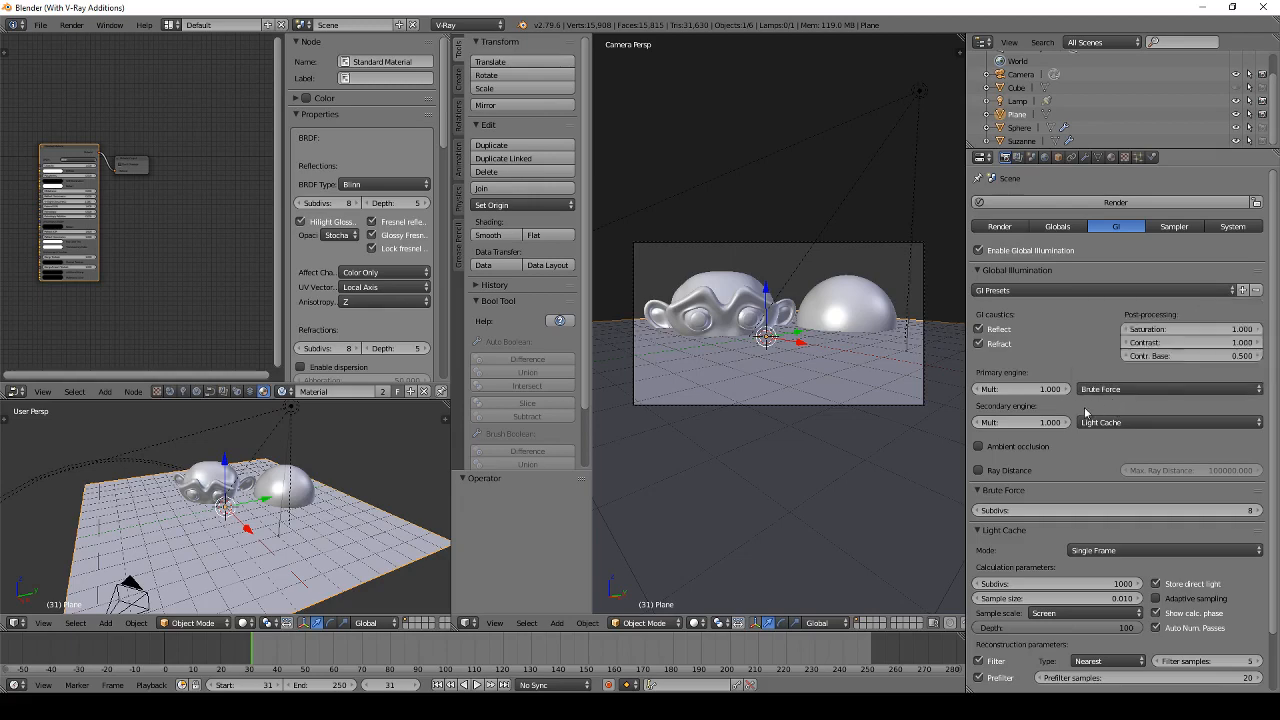
Step: Review the Light Cache modes and parameters, and open the image sampler settings
scroll(1084, 410, down, 2)
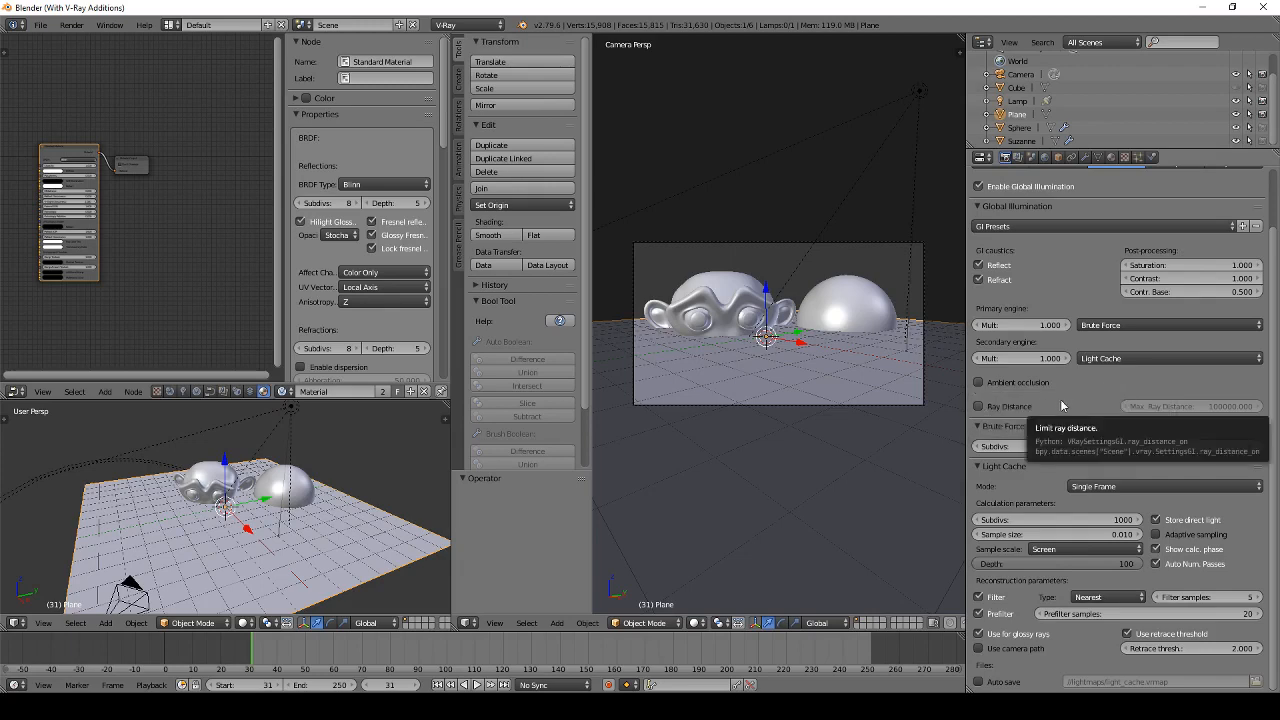
click(1143, 488)
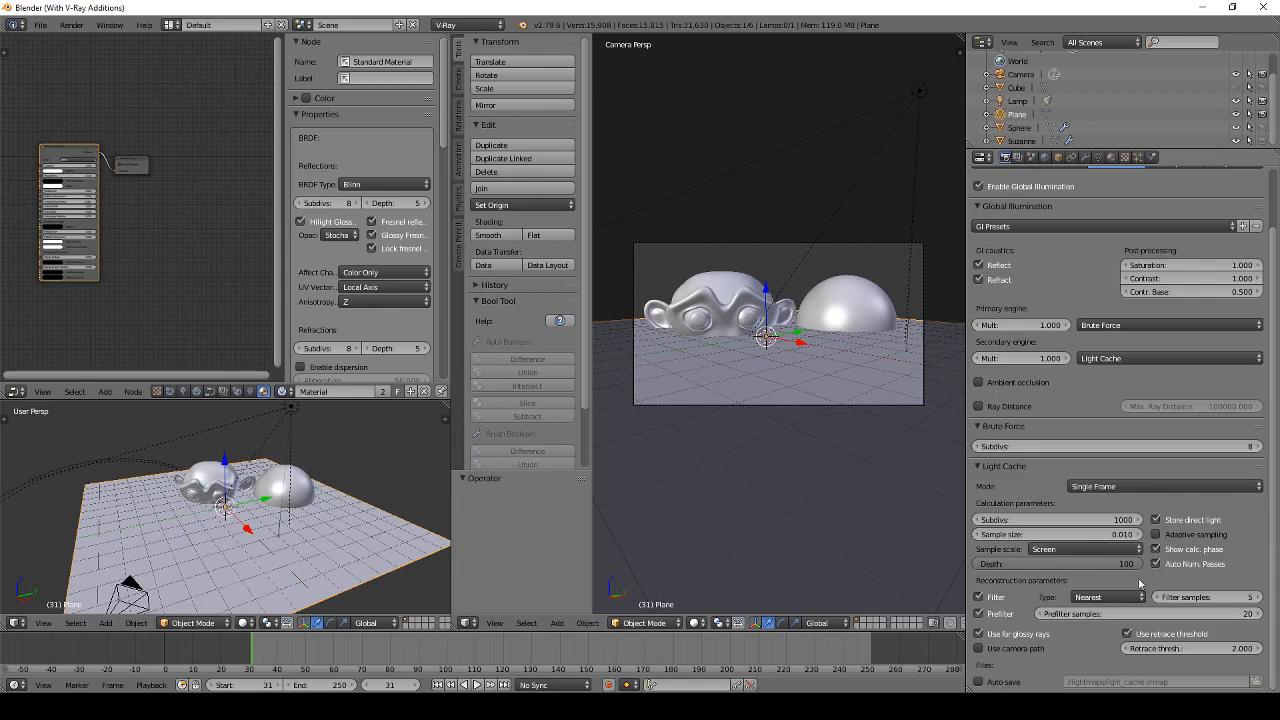
scroll(1142, 256, up, 3)
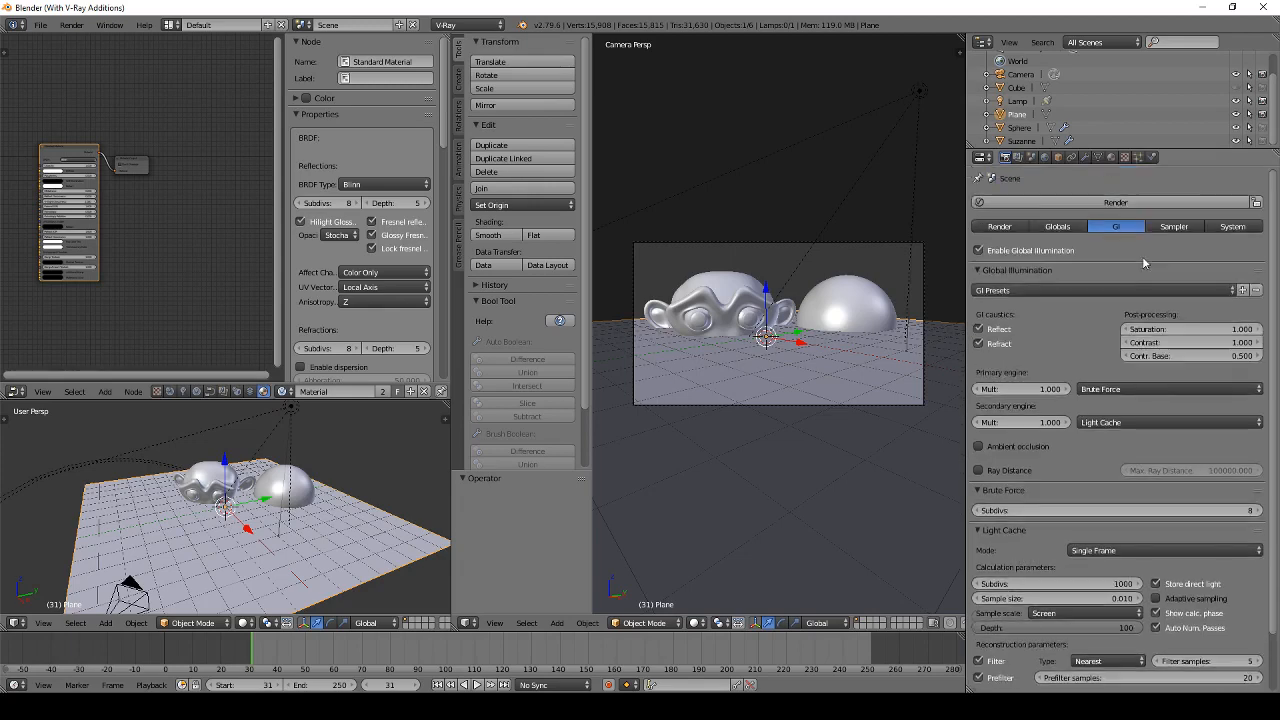
click(1182, 227)
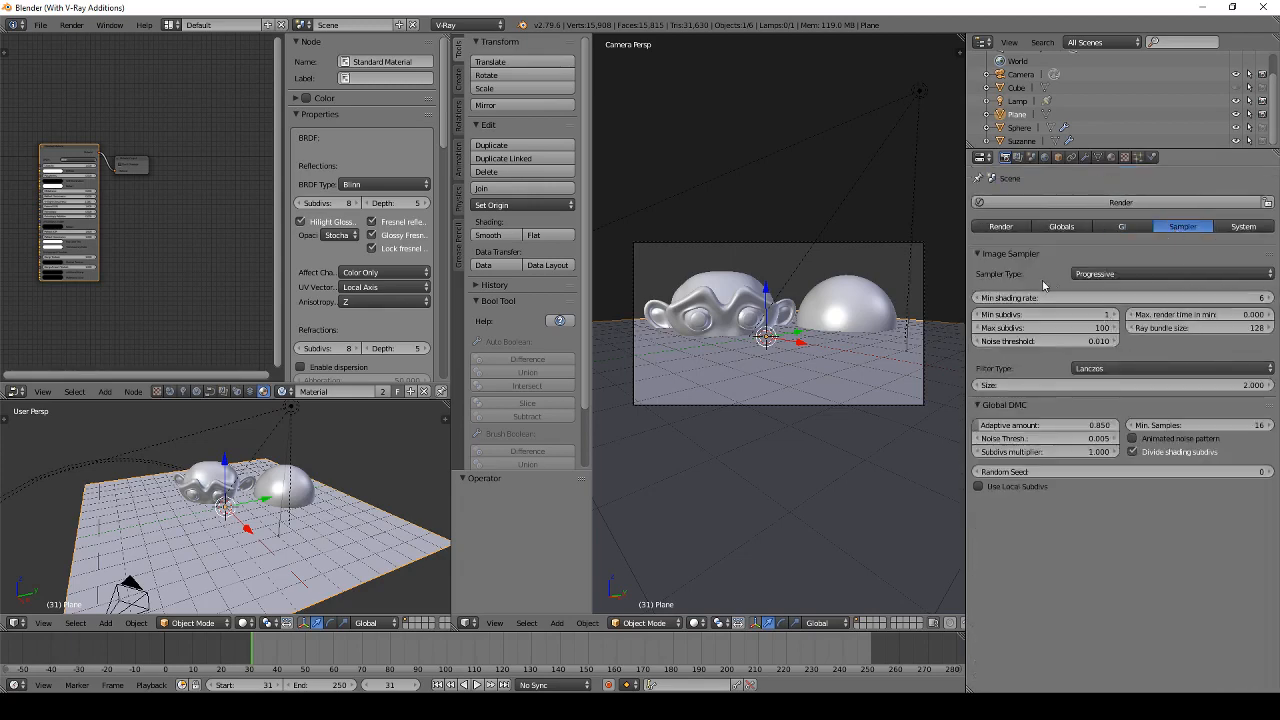
Step: Review the image sampler types, switching to Adaptive DMC to compare its parameters and returning to Progressive
click(1113, 275)
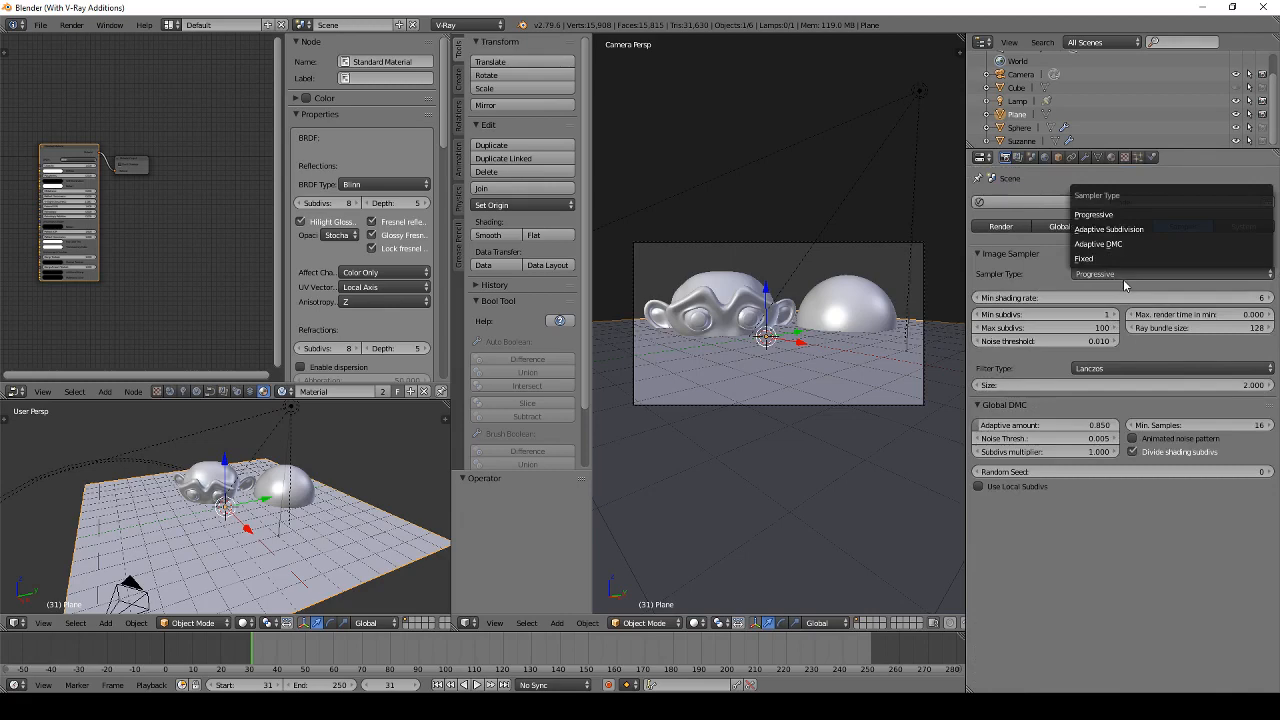
click(1123, 278)
click(1121, 275)
click(1100, 244)
click(1110, 273)
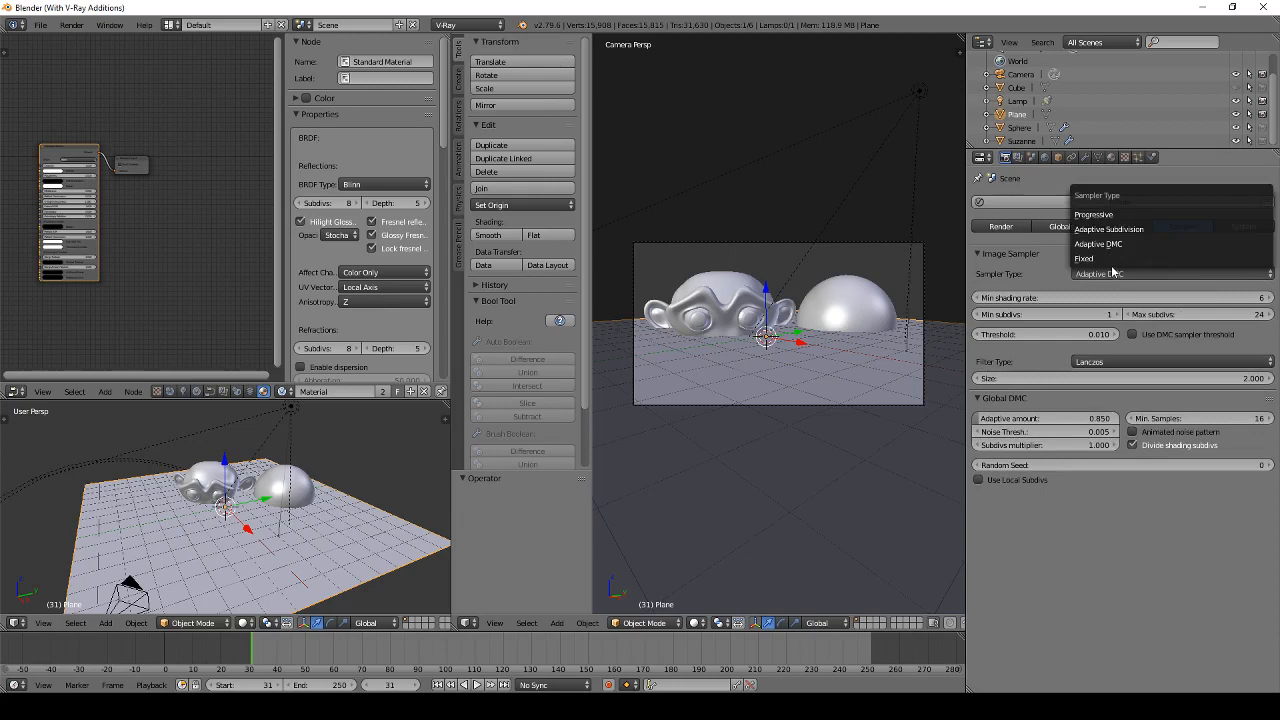
click(1100, 214)
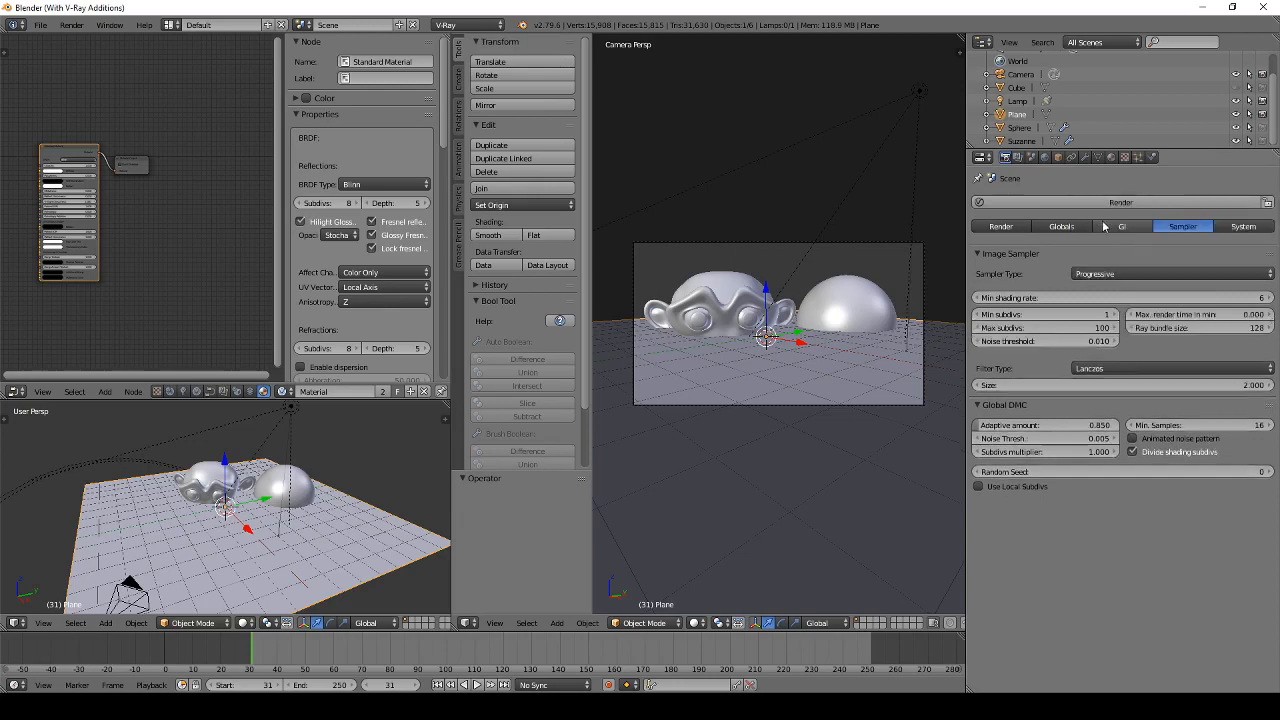
click(1120, 273)
Step: Open the system settings and examine the distributed rendering options by temporarily enabling them
click(1241, 227)
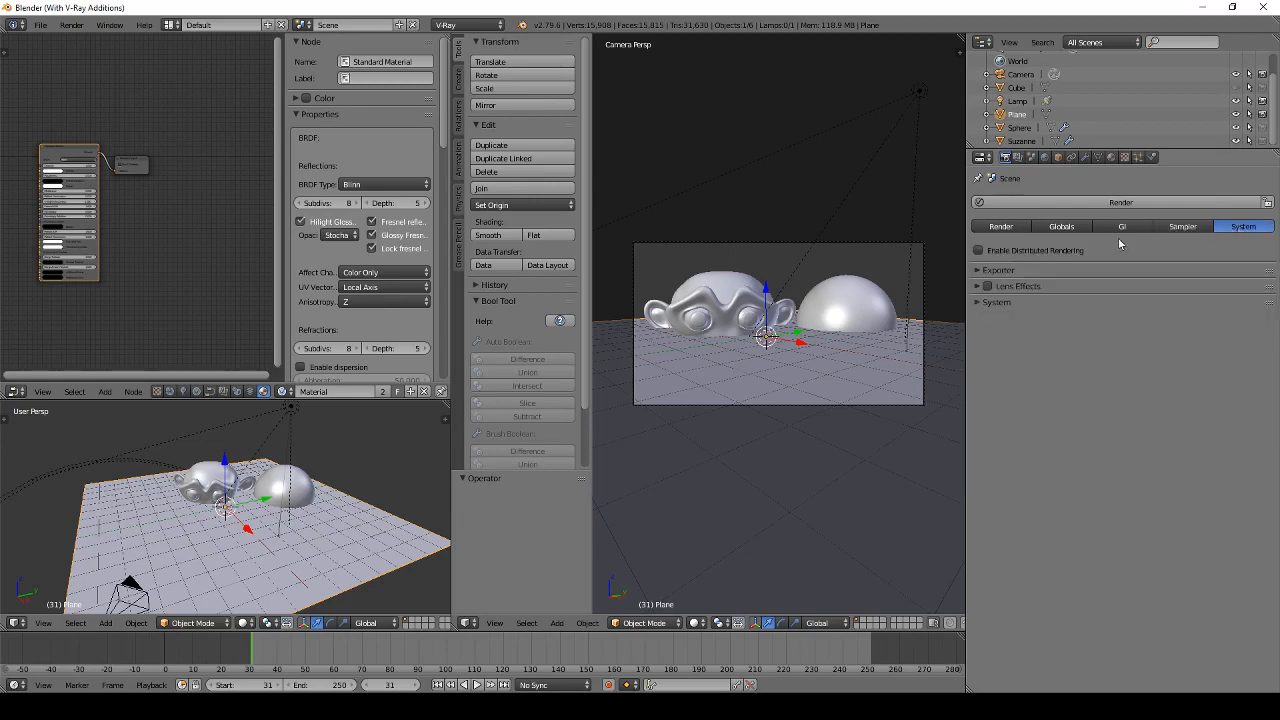
click(979, 251)
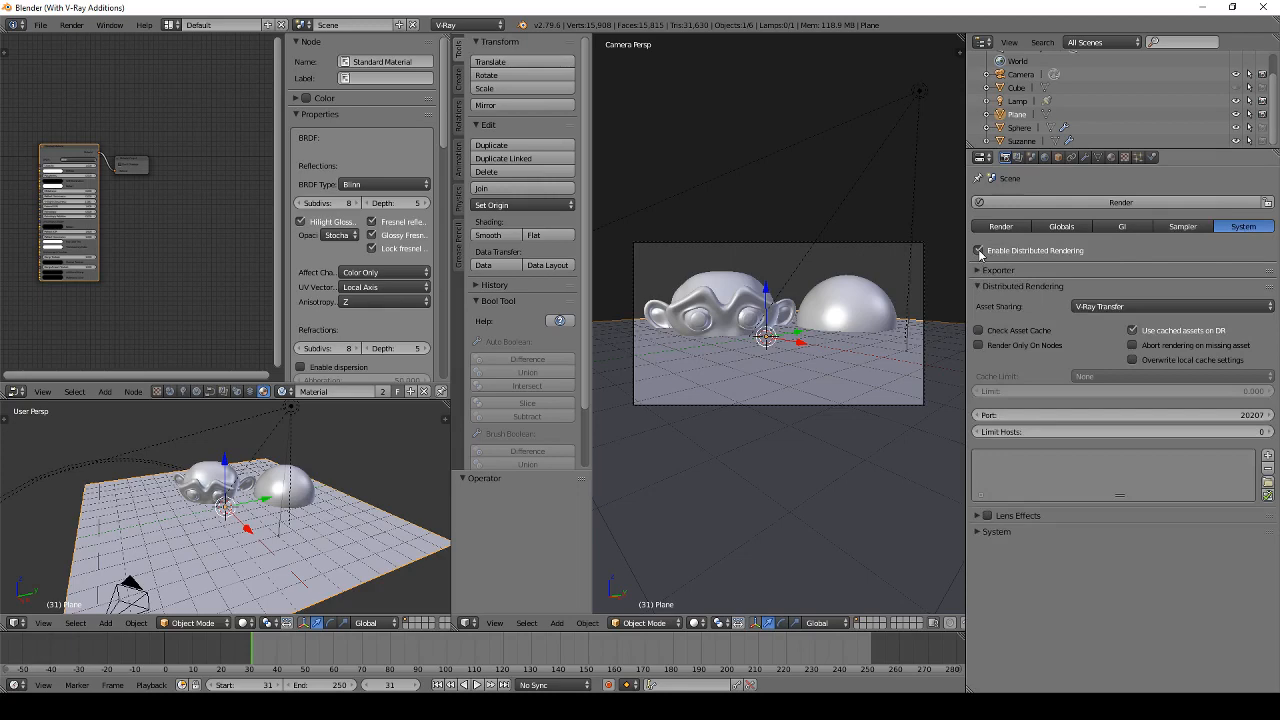
click(979, 251)
Step: Expand the System, Lens Effects and Exporter sections and review the exporter, frame buffer and export options
click(998, 299)
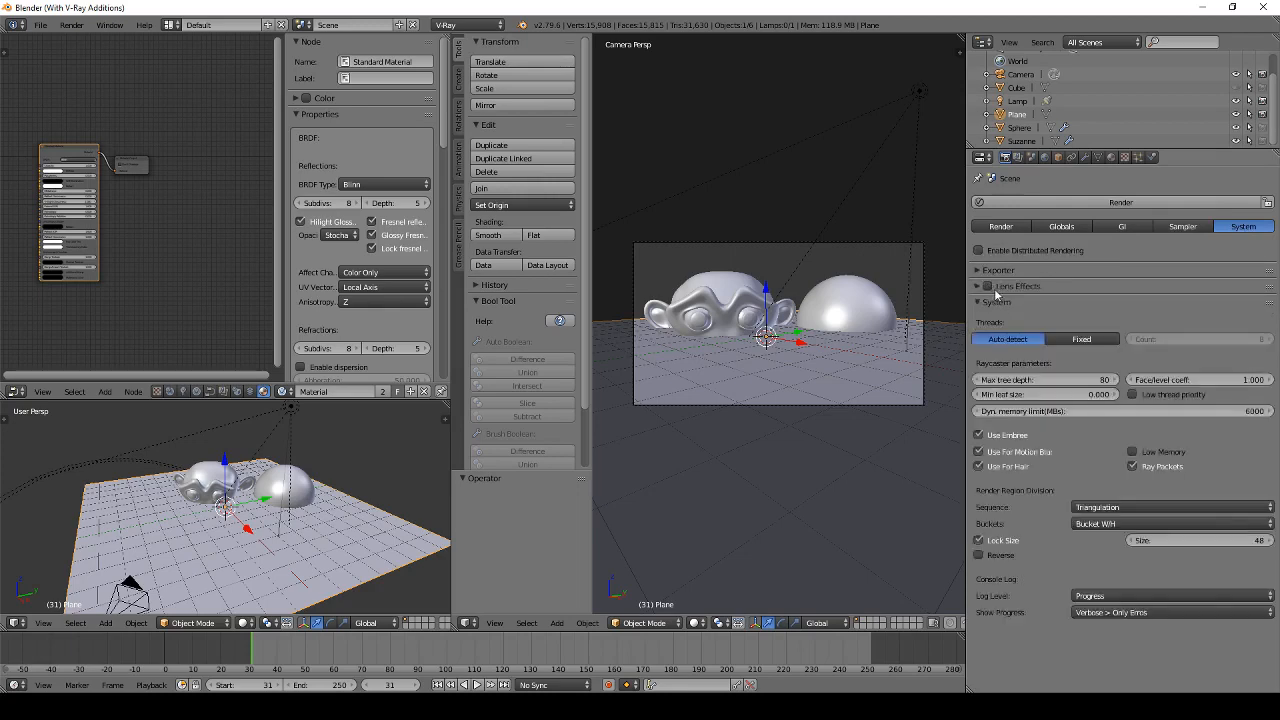
click(979, 286)
click(977, 272)
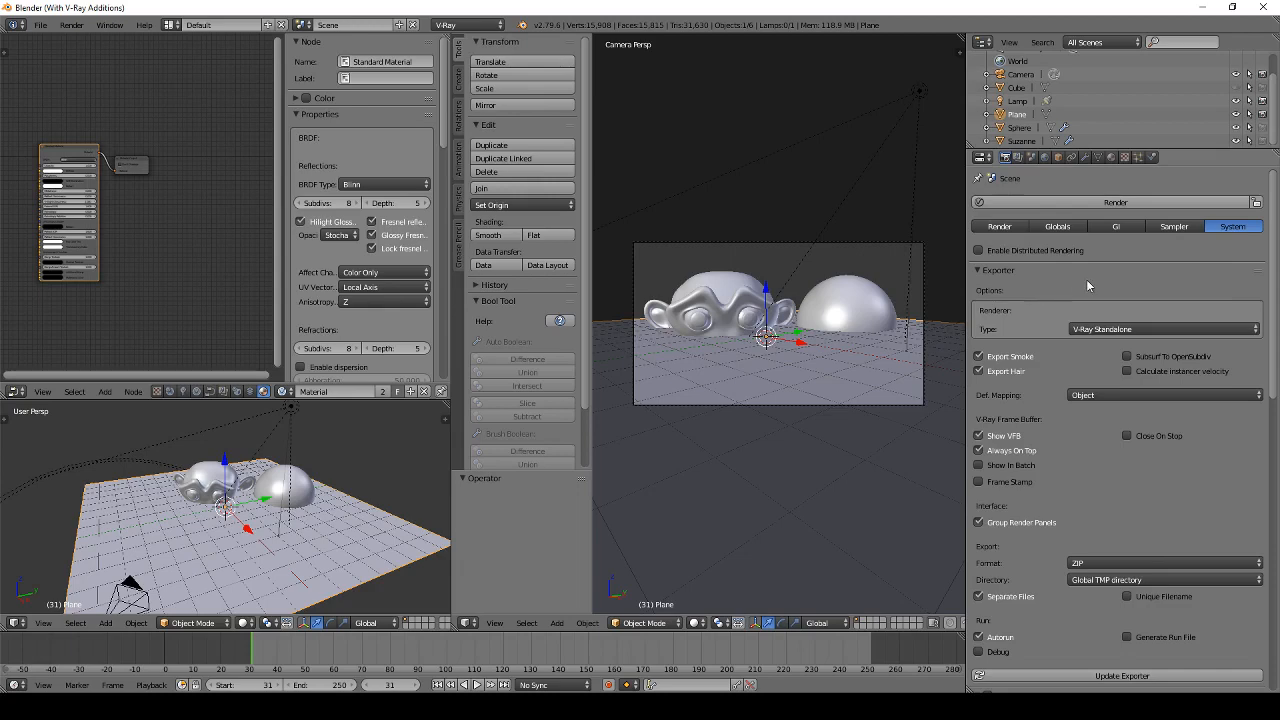
scroll(1100, 288, down, 1)
scroll(1100, 288, up, 1)
scroll(1040, 324, down, 1)
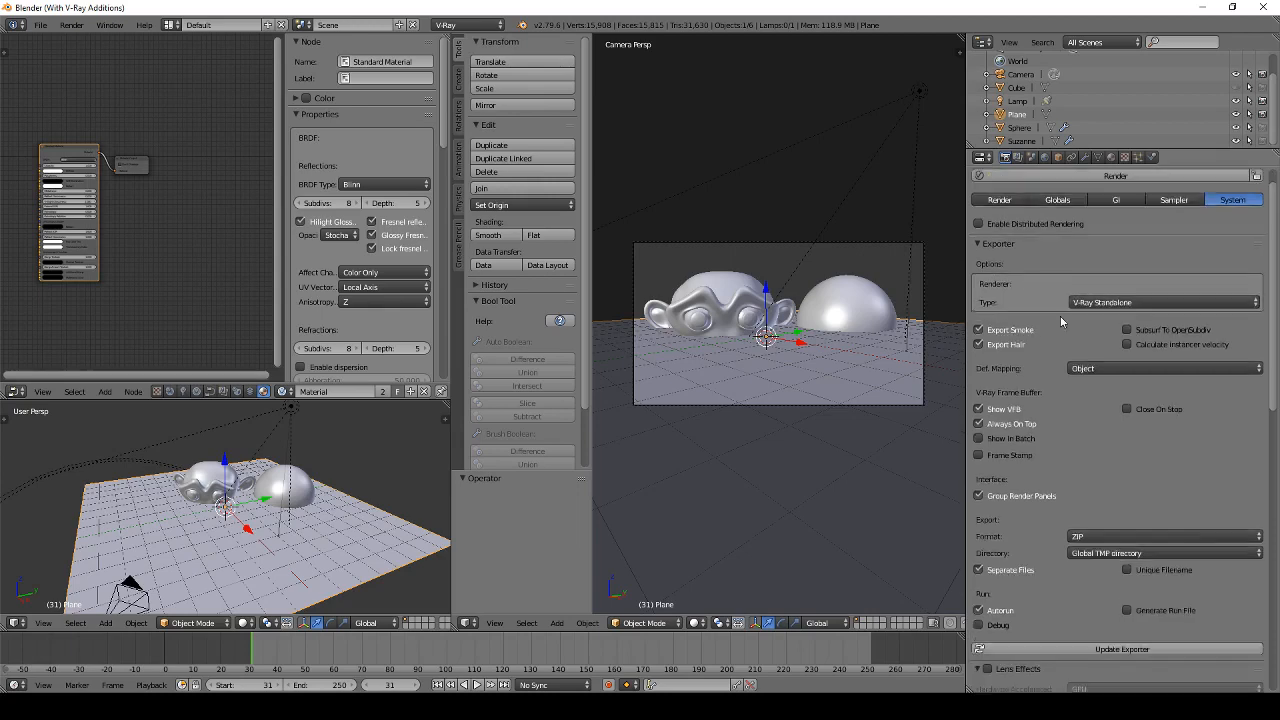
scroll(1062, 321, down, 2)
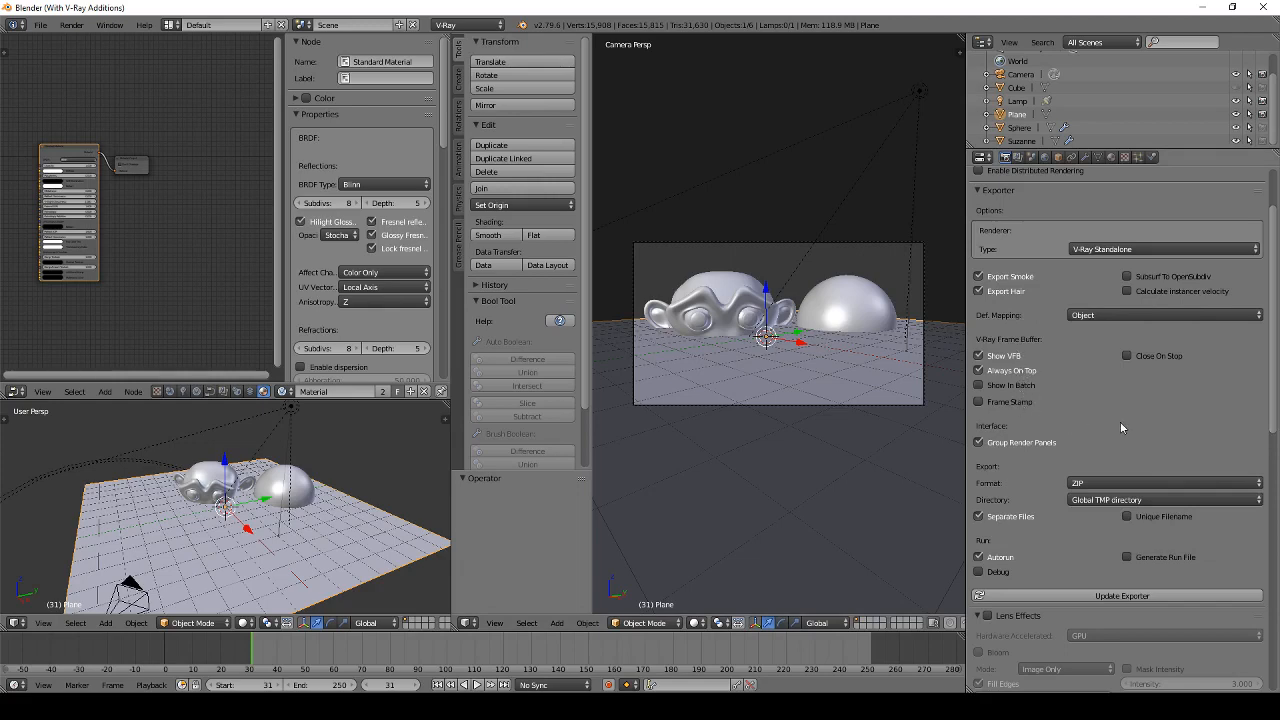
scroll(1120, 421, down, 2)
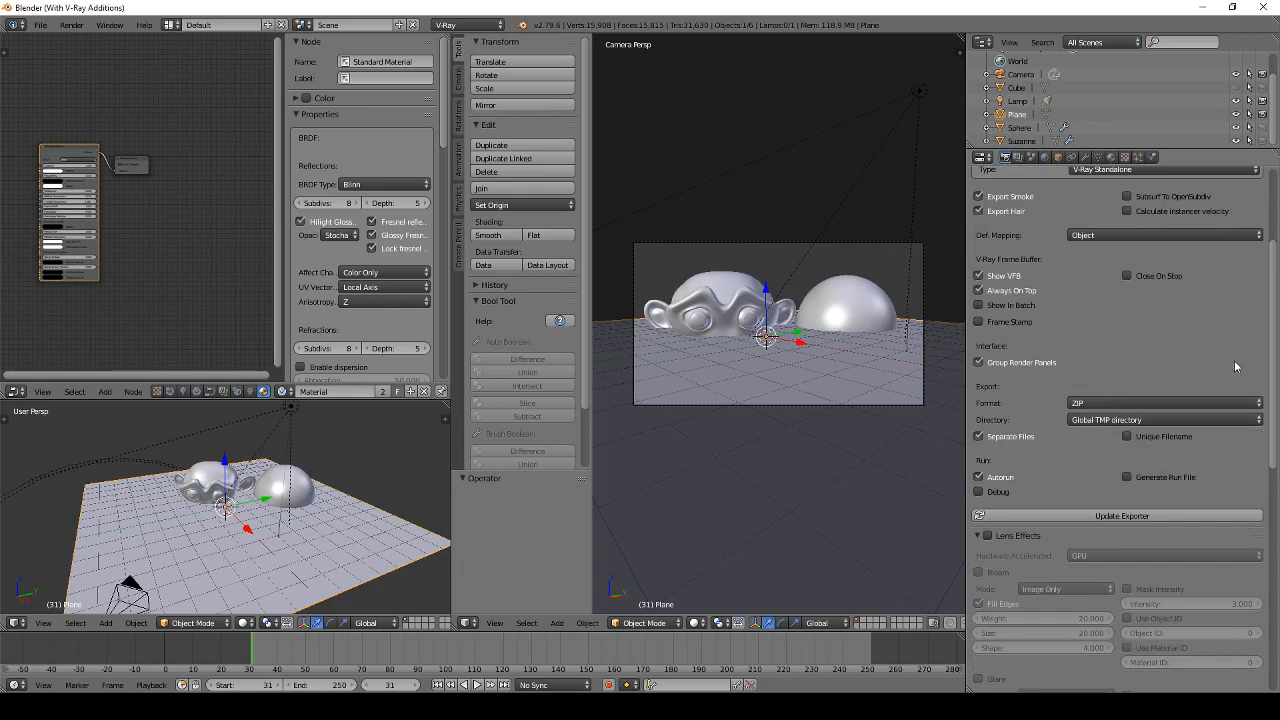
scroll(1234, 360, down, 2)
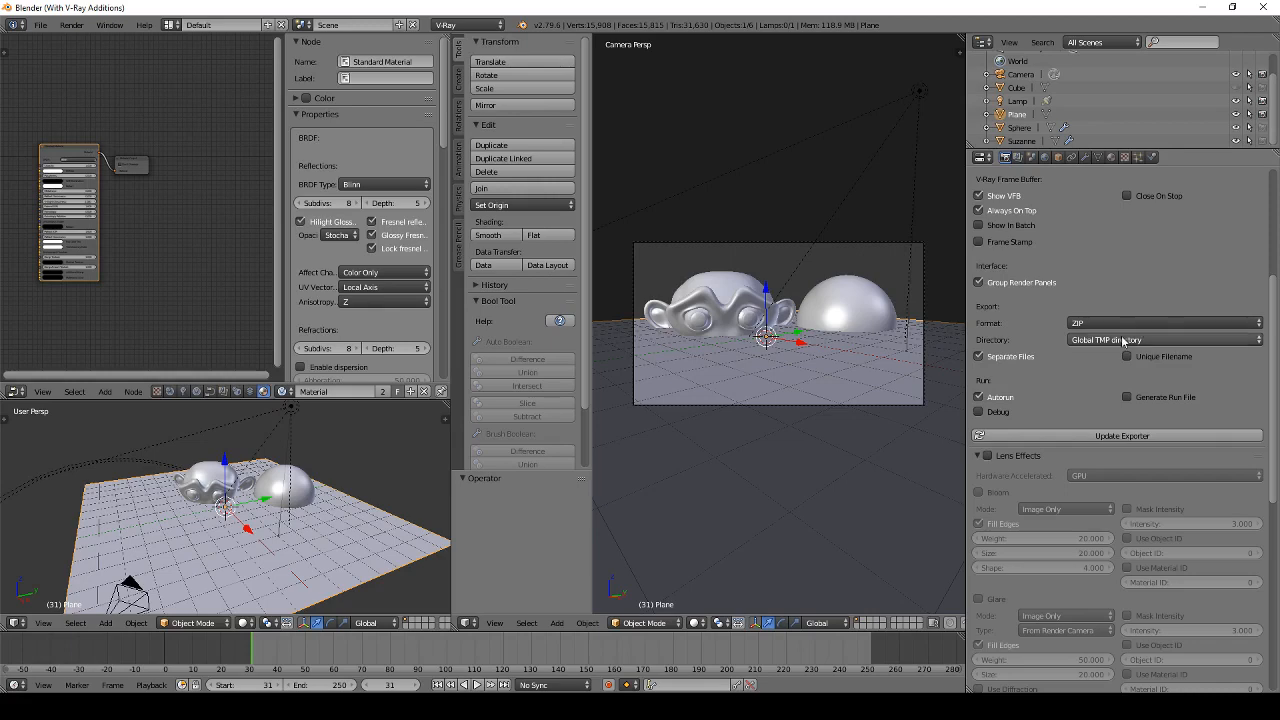
scroll(1128, 321, down, 3)
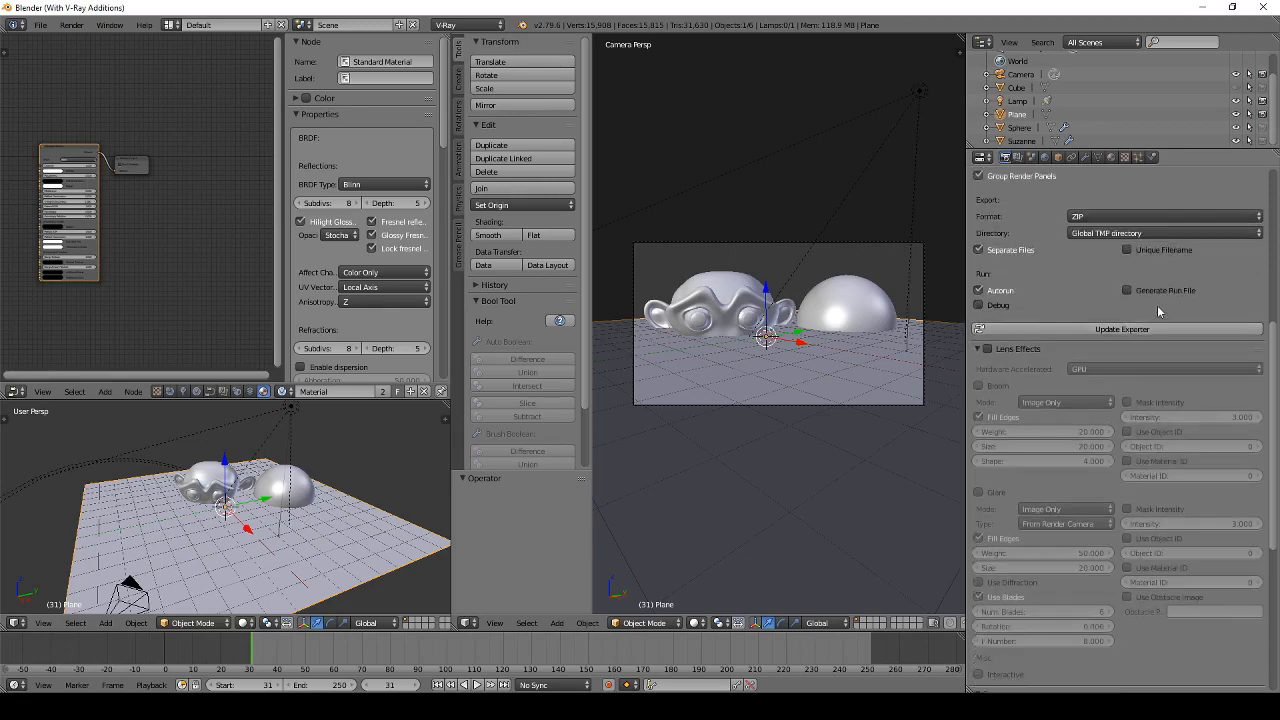
scroll(1160, 311, down, 3)
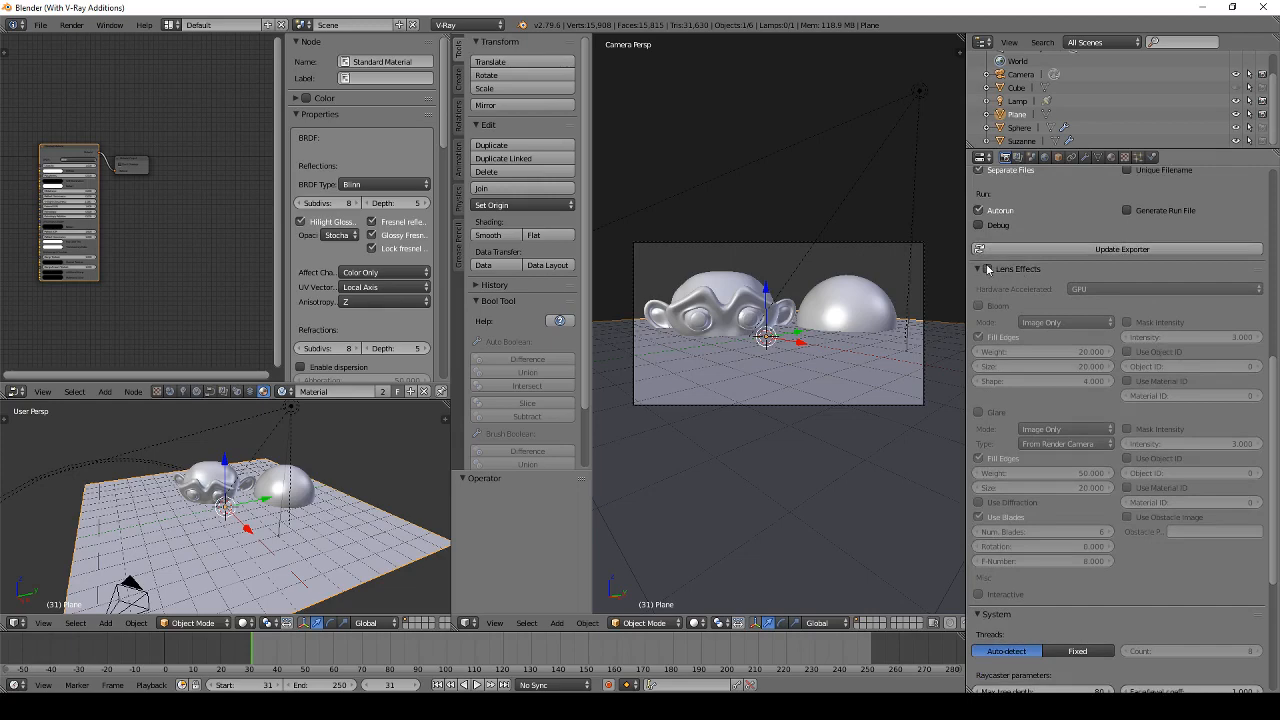
Step: Enable Lens Effects with both Bloom and Glare
click(988, 270)
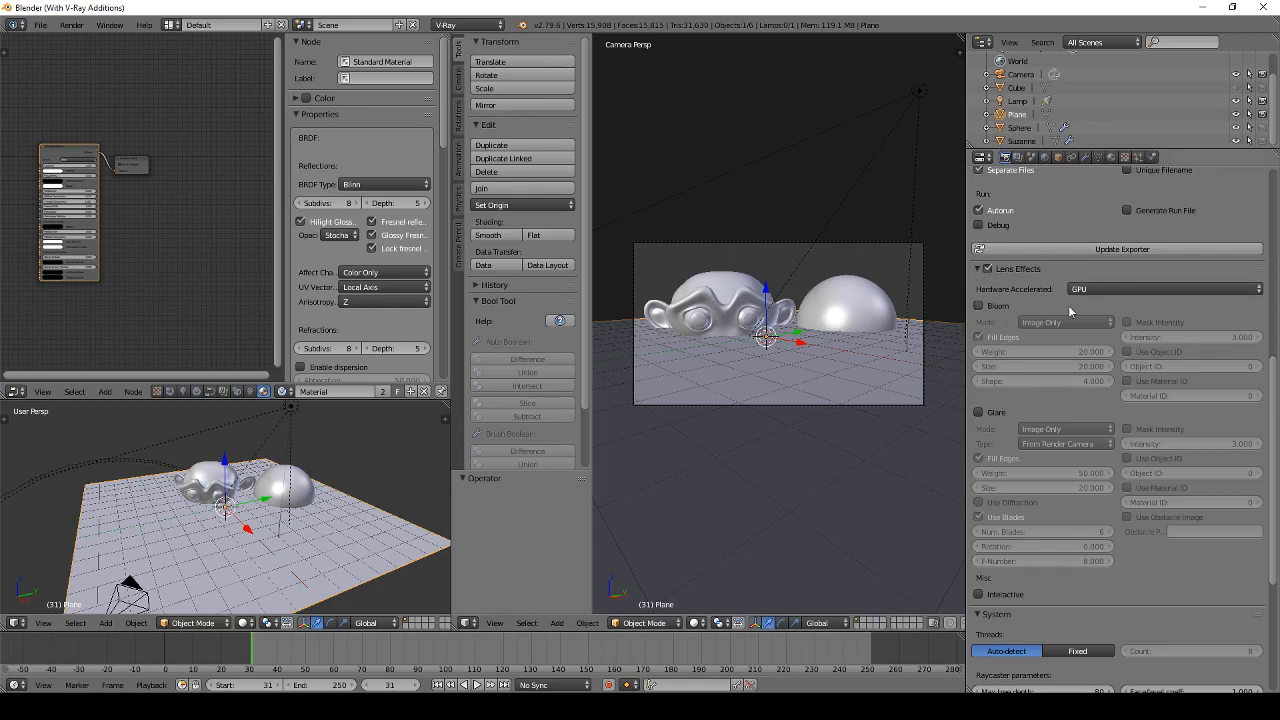
click(986, 306)
click(996, 412)
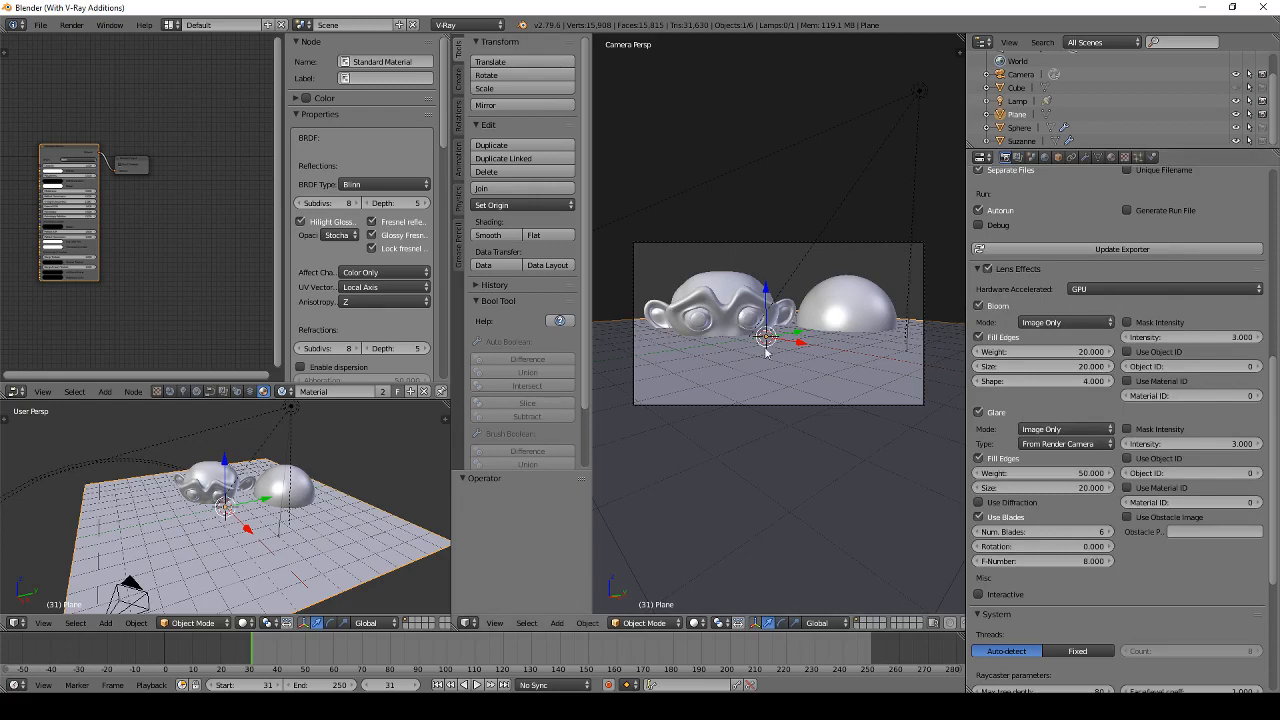
Step: Leave the camera view and delete the lamp from the scene
middle_drag(770, 341, 746, 326)
scroll(735, 360, down, 6)
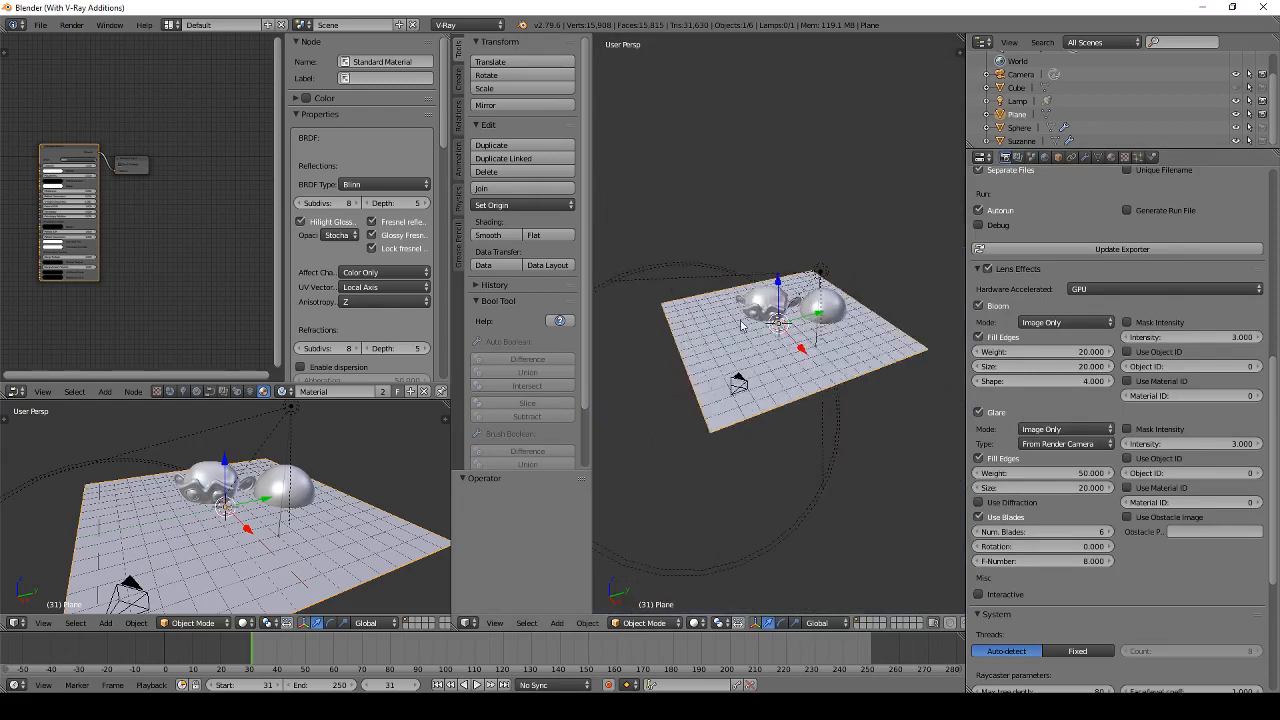
right_click(817, 276)
key(x)
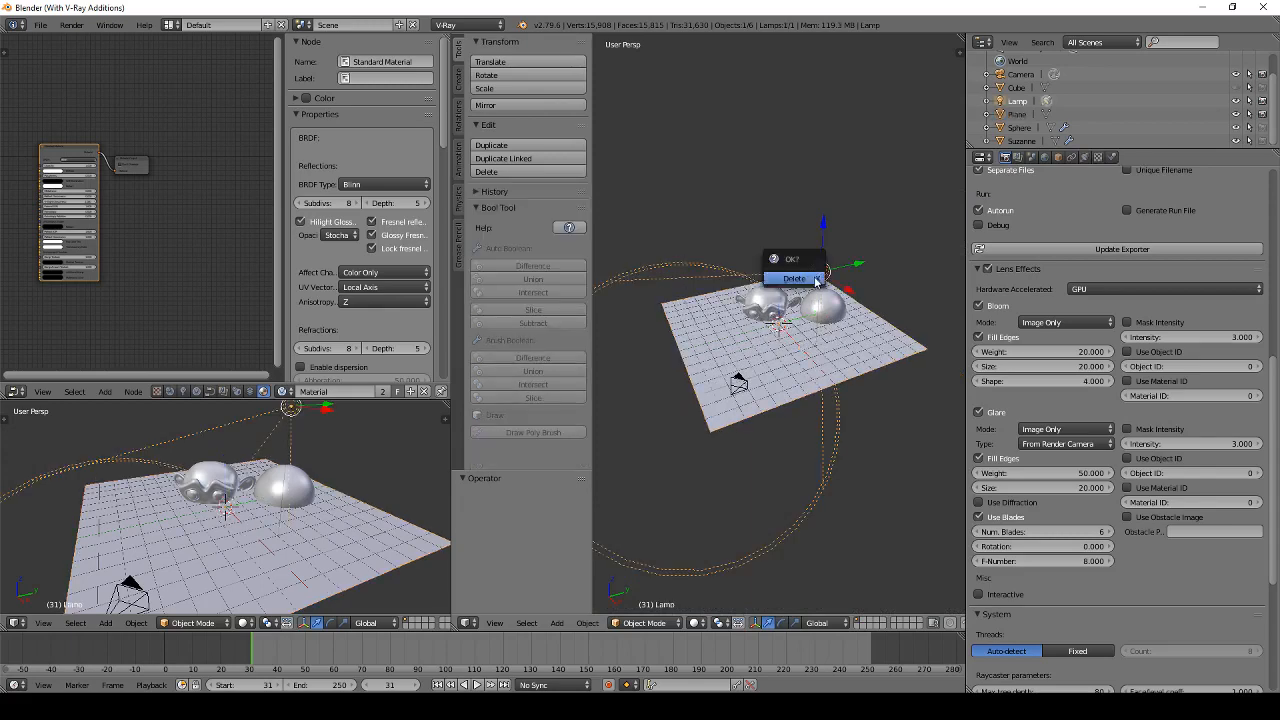
click(812, 280)
Step: Enable depth of field on the scene camera and display its limits
right_click(738, 383)
click(1085, 157)
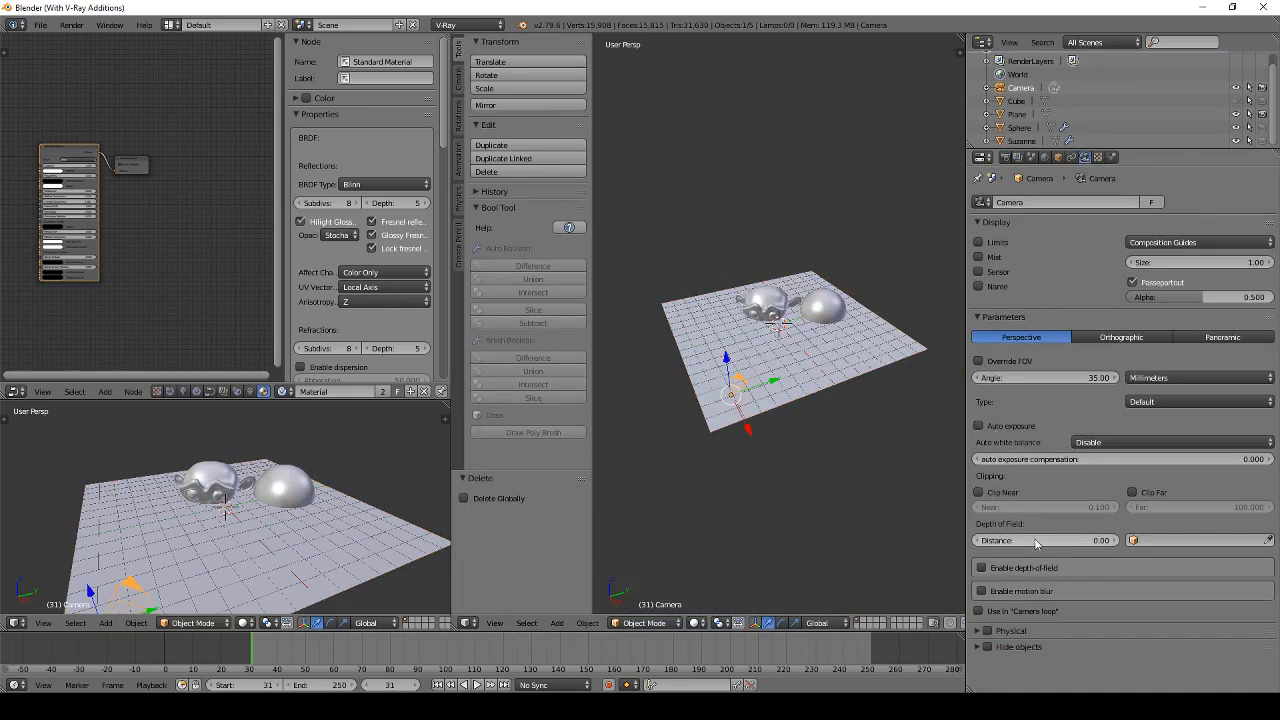
click(982, 568)
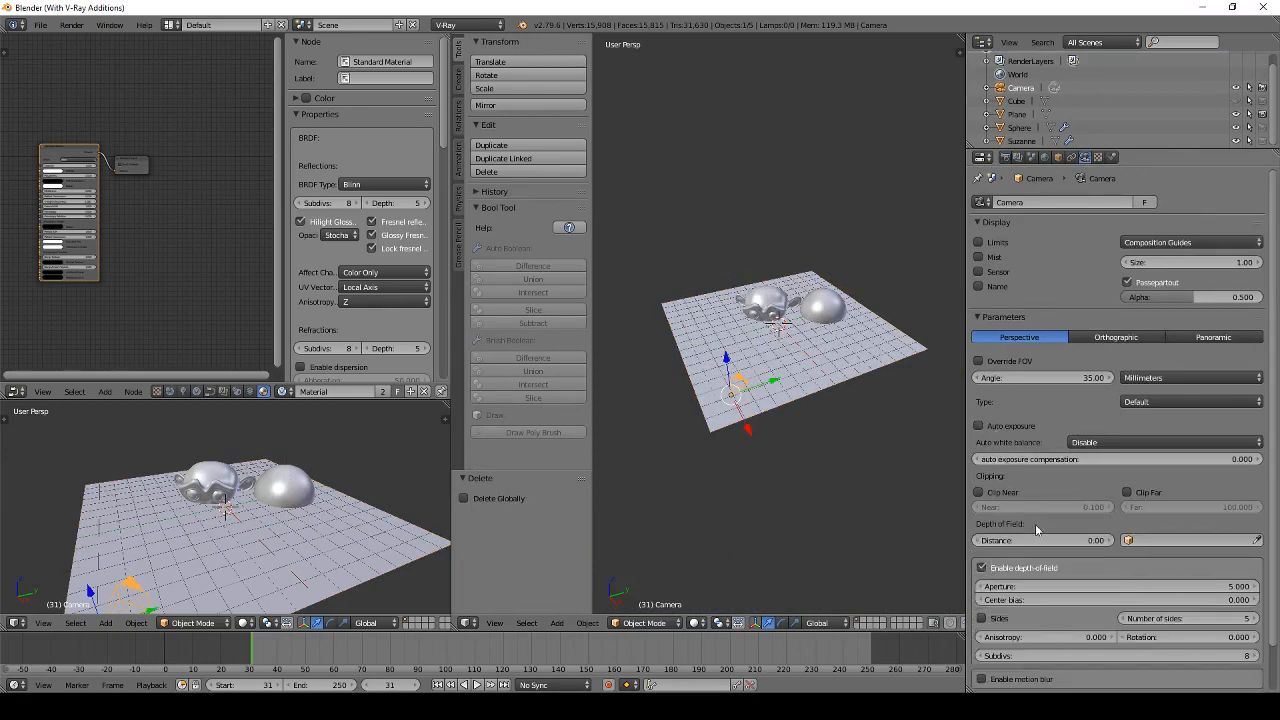
click(979, 242)
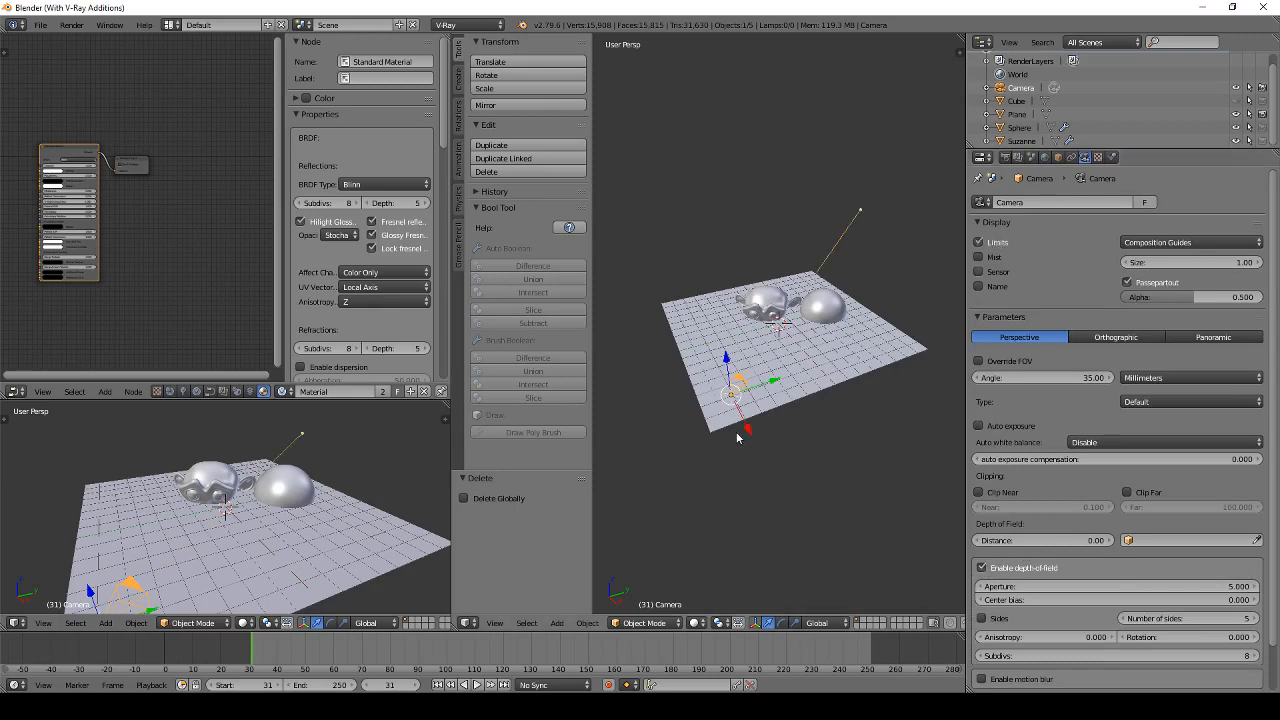
Step: Set the camera's depth-of-field distance to about 11.64 and its aperture to 0.001
middle_drag(740, 438, 841, 410)
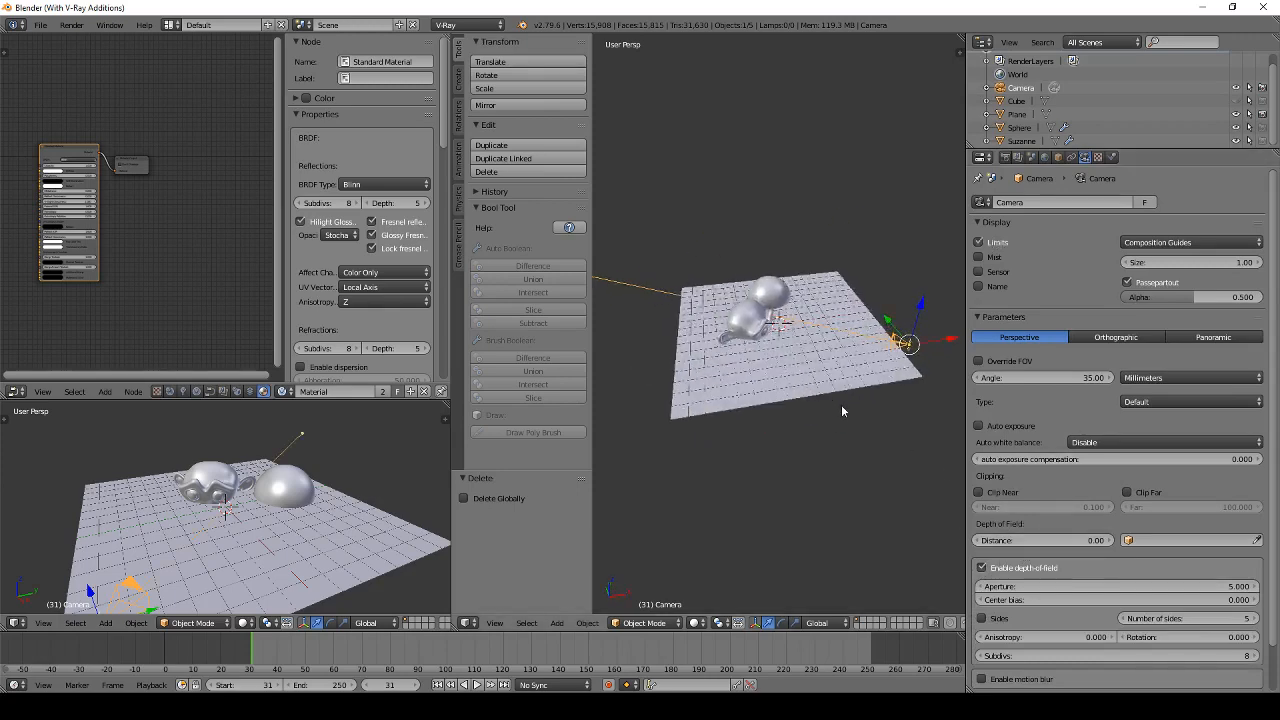
click(1153, 541)
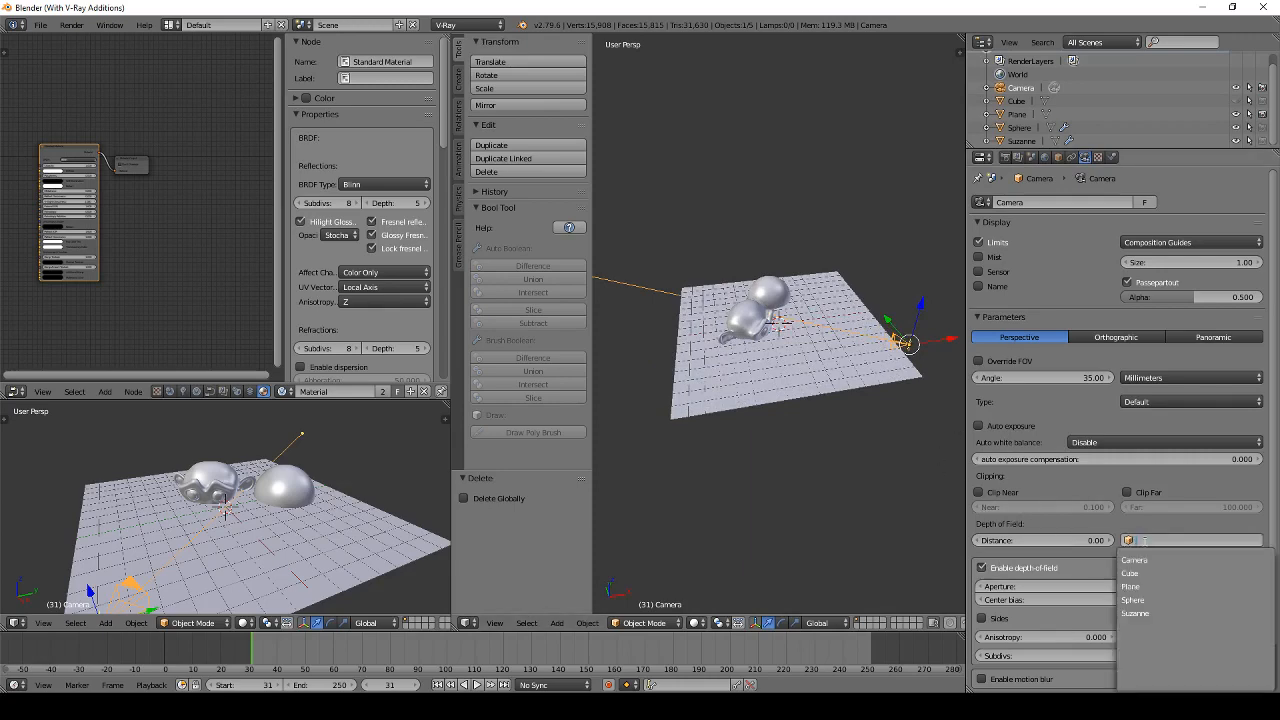
click(1142, 525)
drag(1012, 543, 1085, 543)
click(1167, 586)
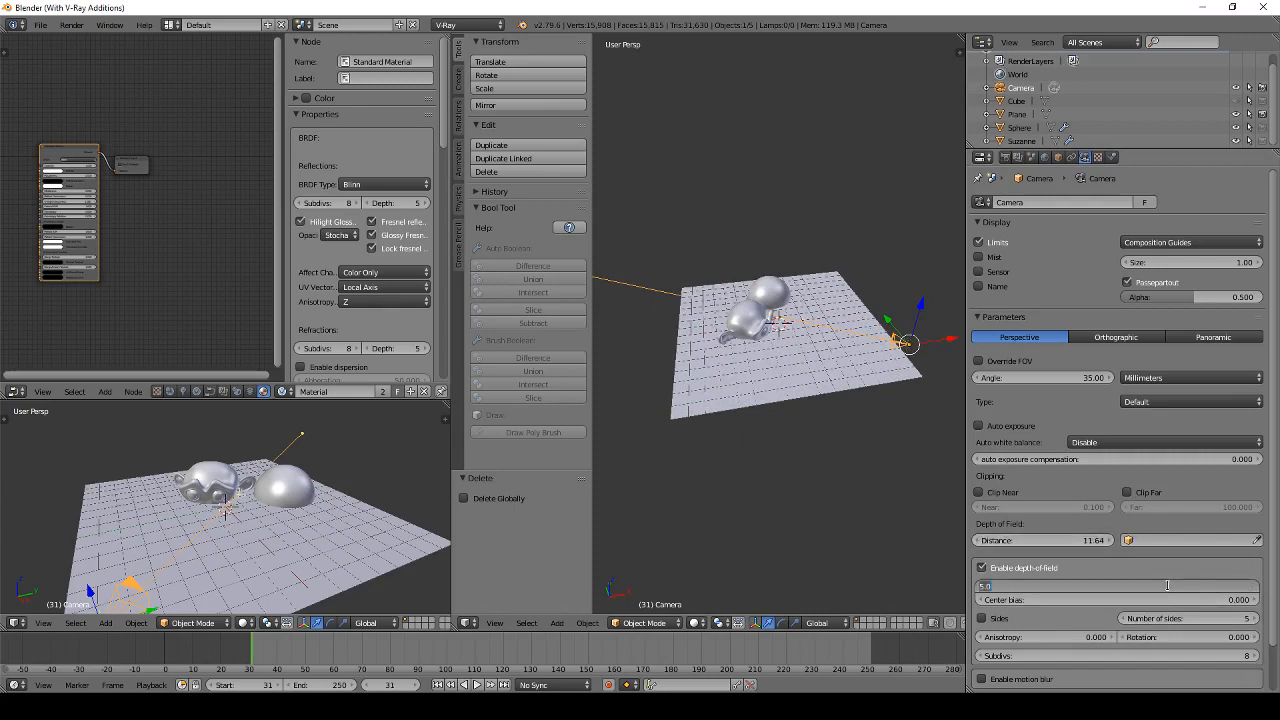
text(0.001)
key(Return)
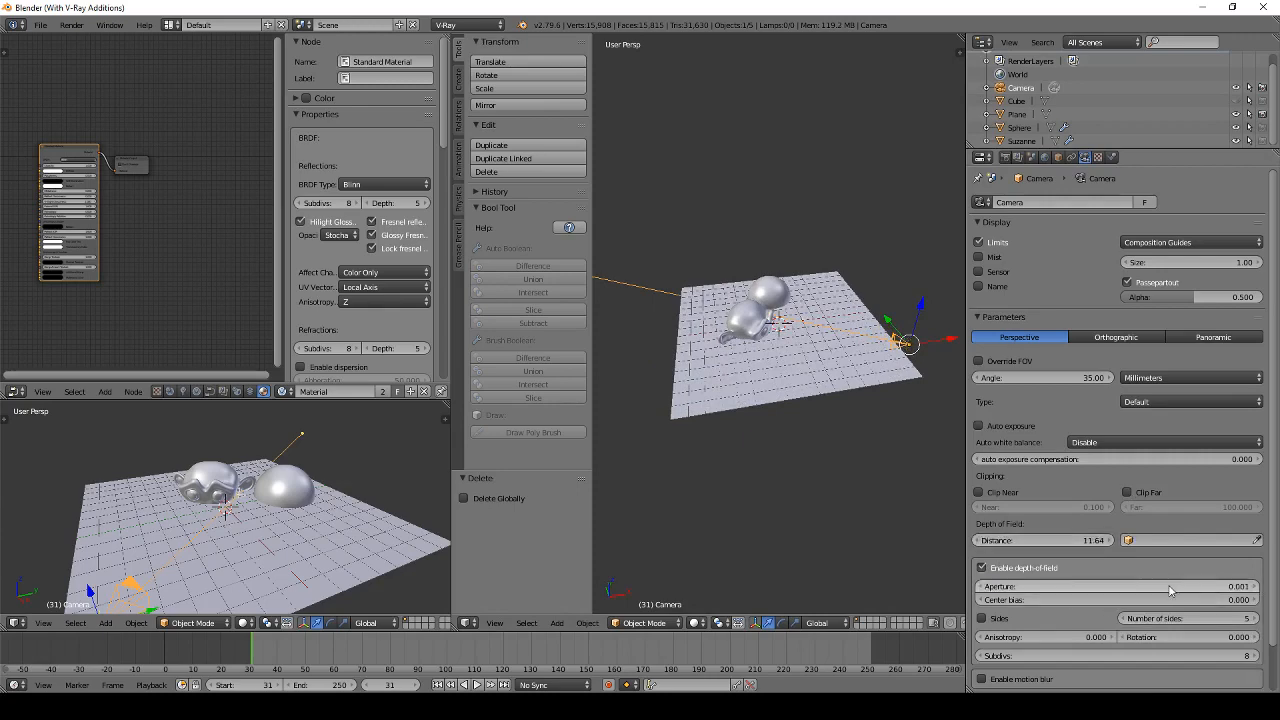
Step: Render the scene twice, zoom in on the monkey's ear to inspect the blur, and close the frame buffer
key(F12)
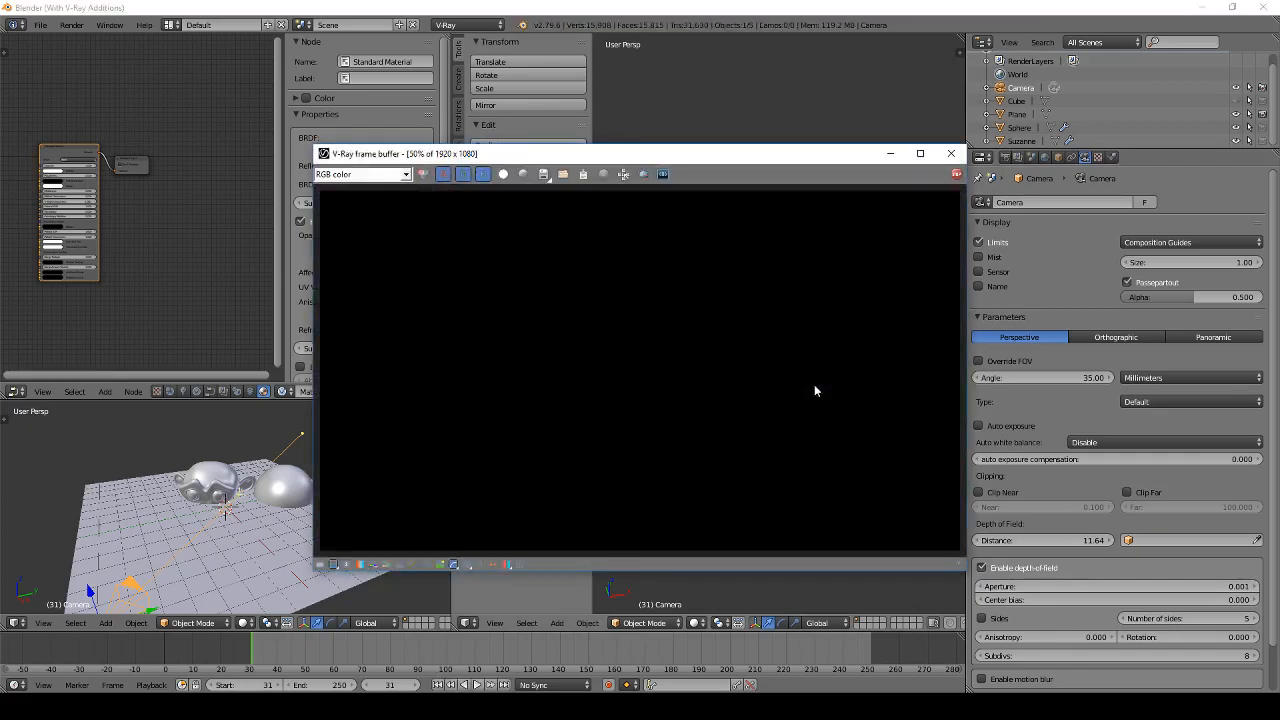
click(951, 155)
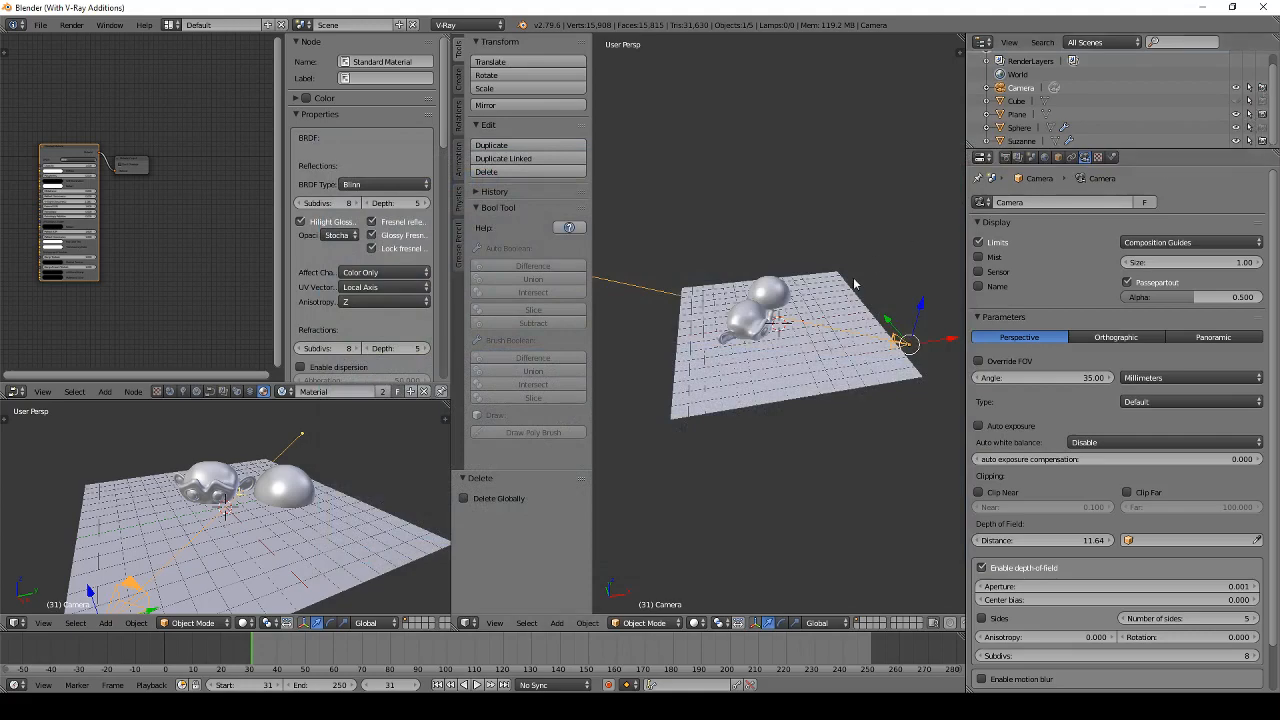
key(F12)
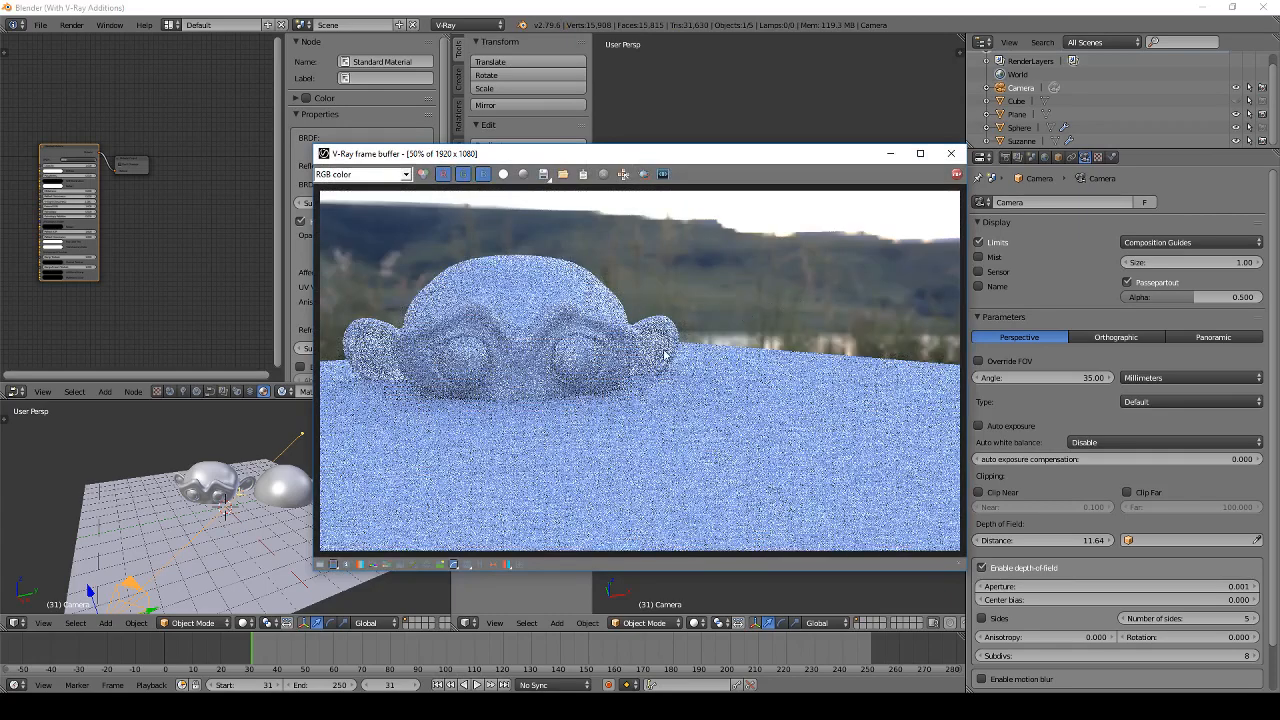
scroll(662, 352, up, 1)
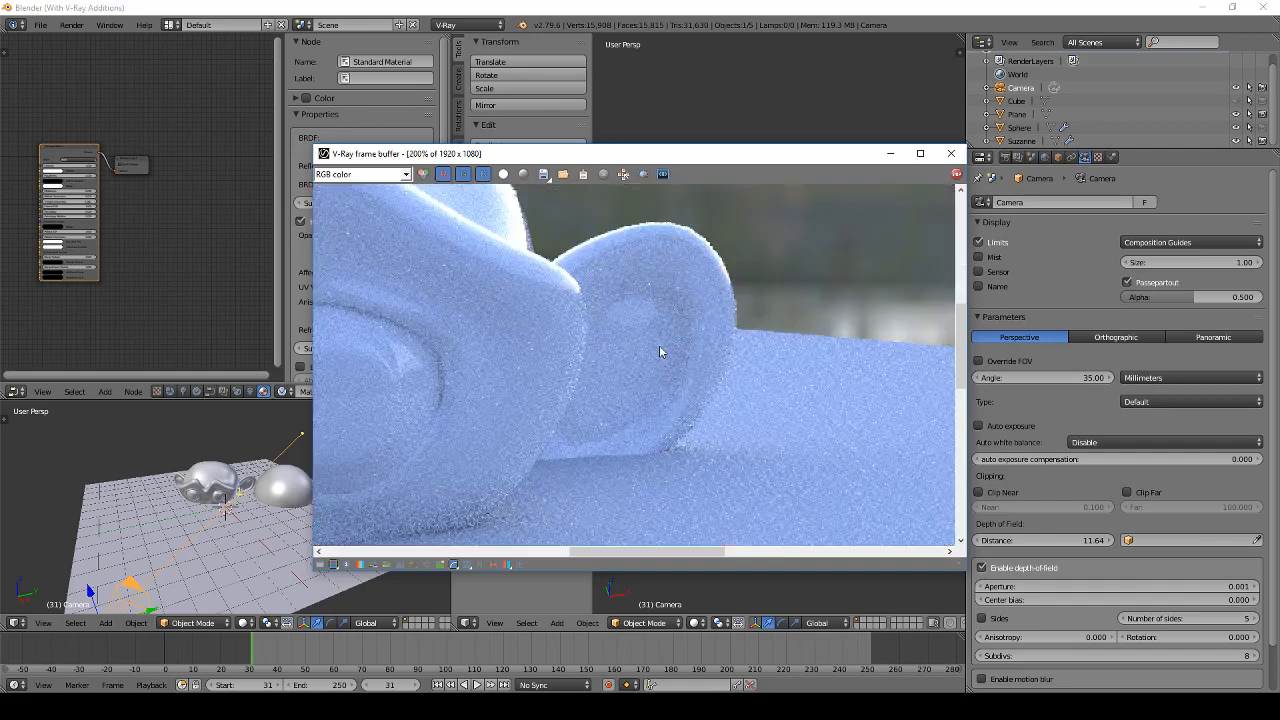
scroll(659, 350, down, 2)
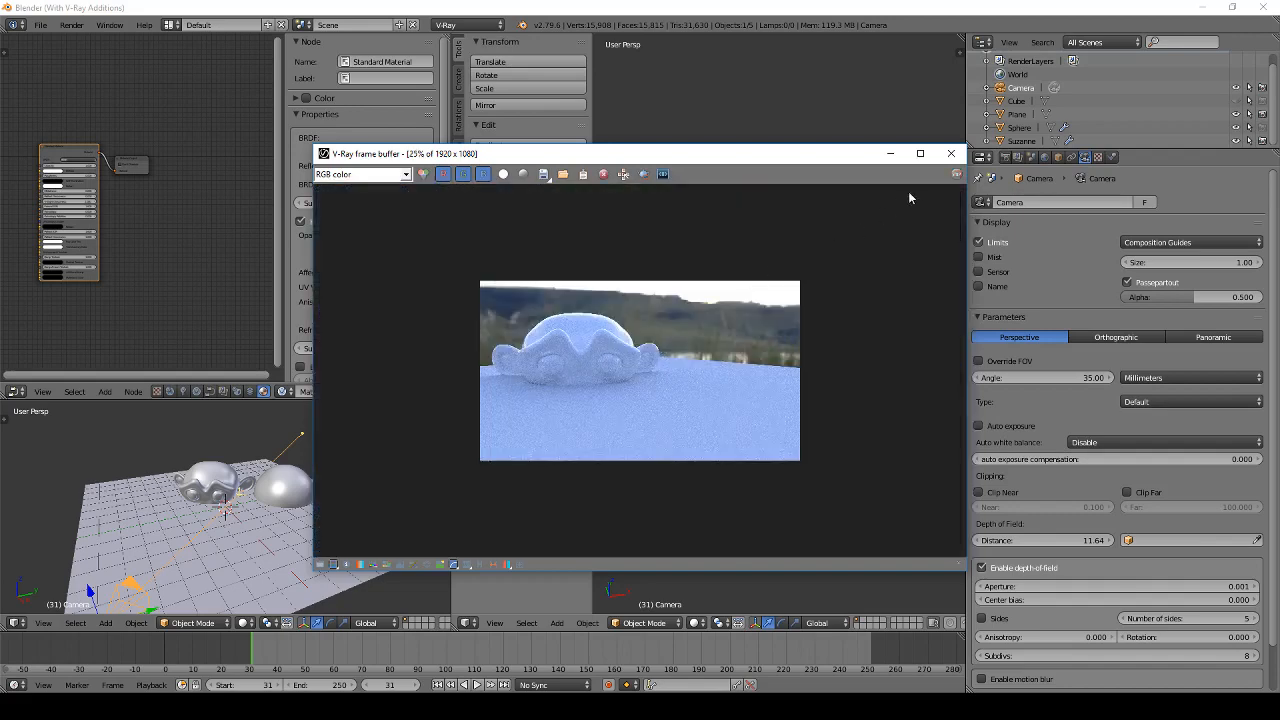
click(951, 153)
Step: Return to the camera view, unhide the cube and move it about 2.1 units along X
key(KP_0)
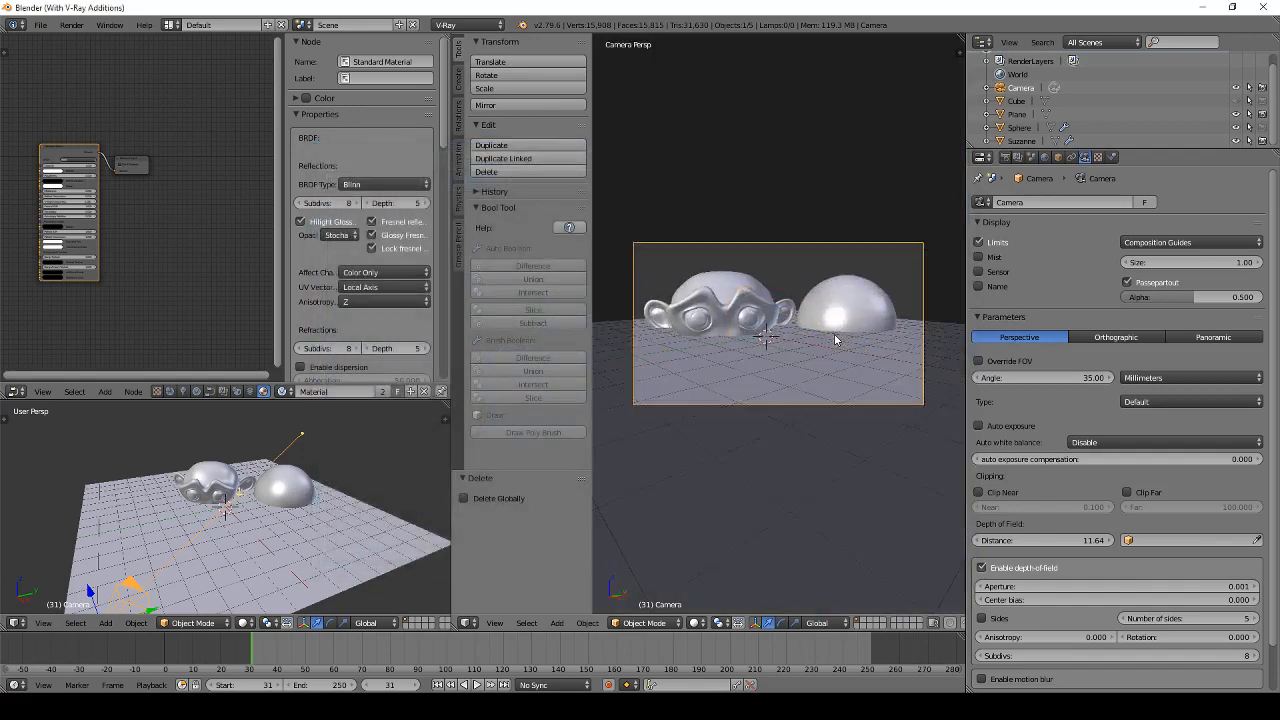
click(1016, 101)
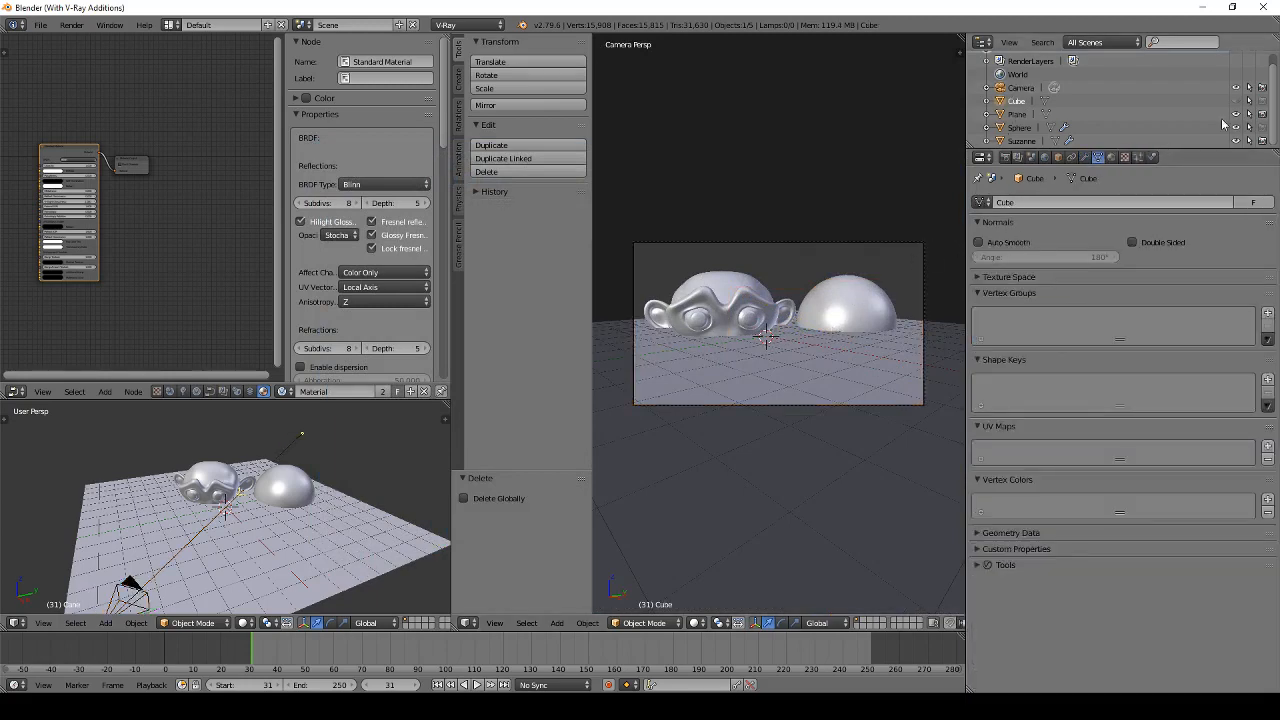
click(1236, 101)
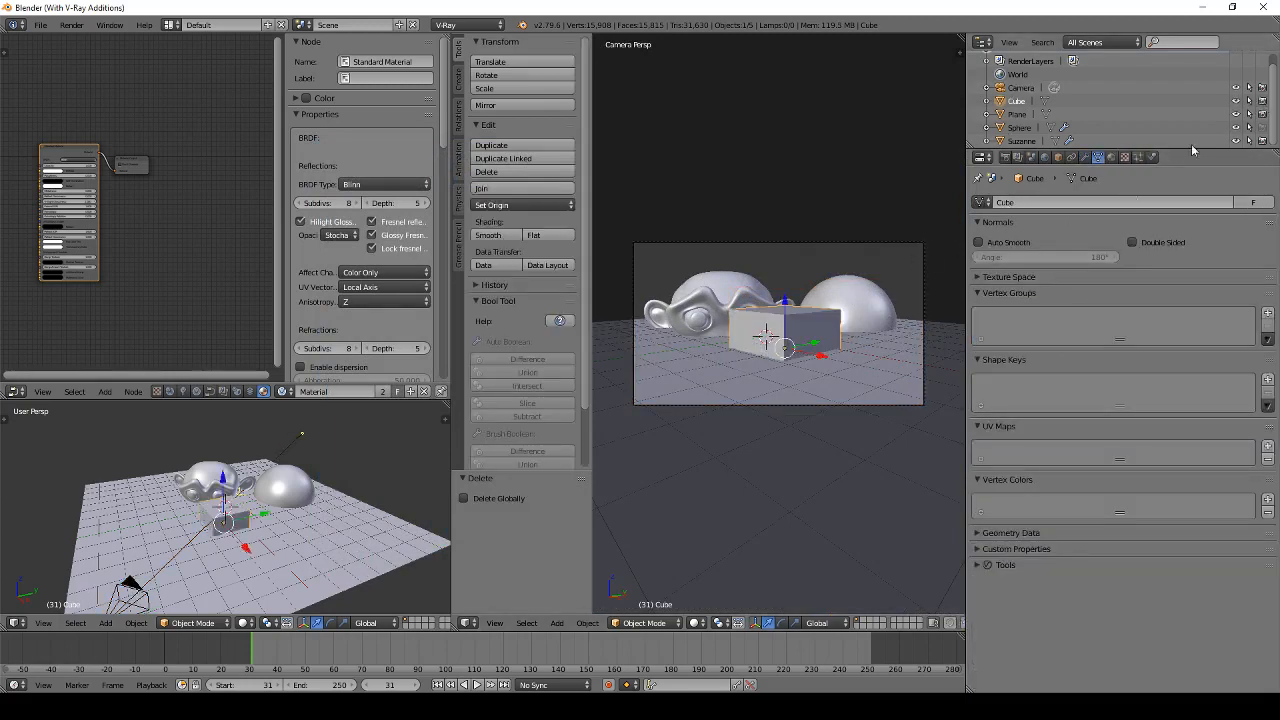
drag(815, 350, 885, 368)
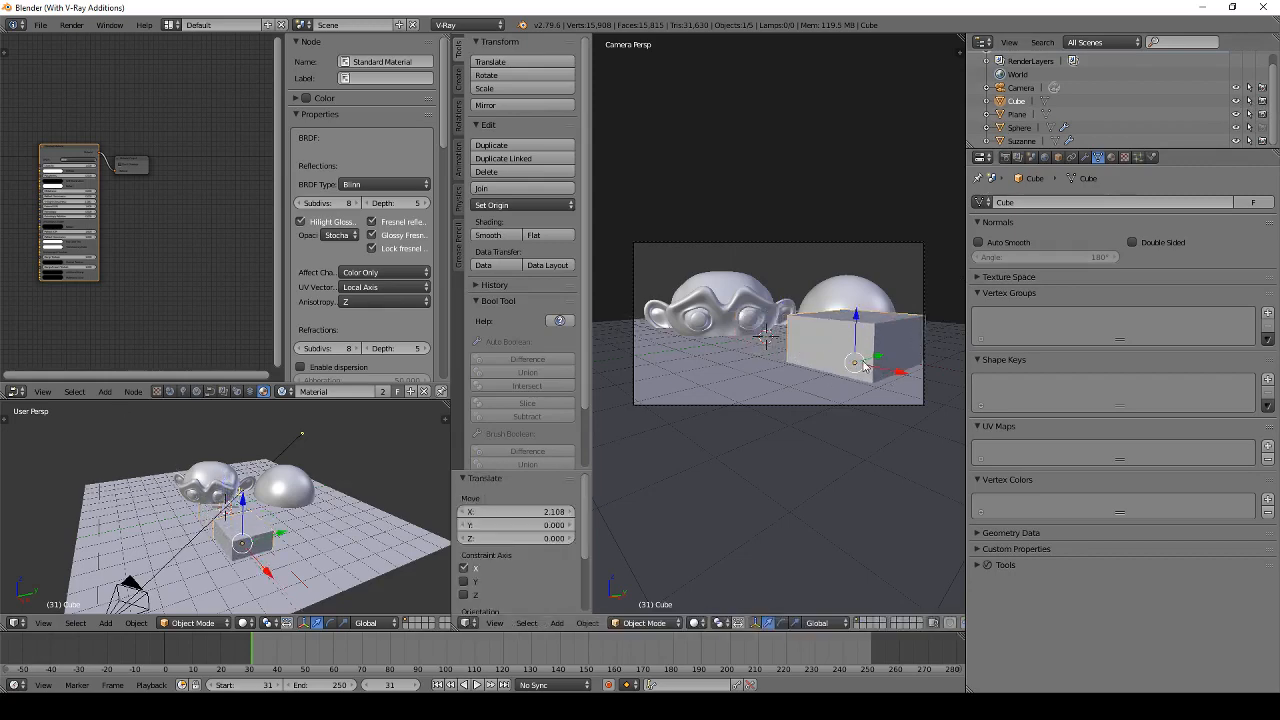
Step: Duplicate the cube, move the copy about 11.8 units along Y and raise it about 1.2 units
key(shift+d)
right_click(272, 548)
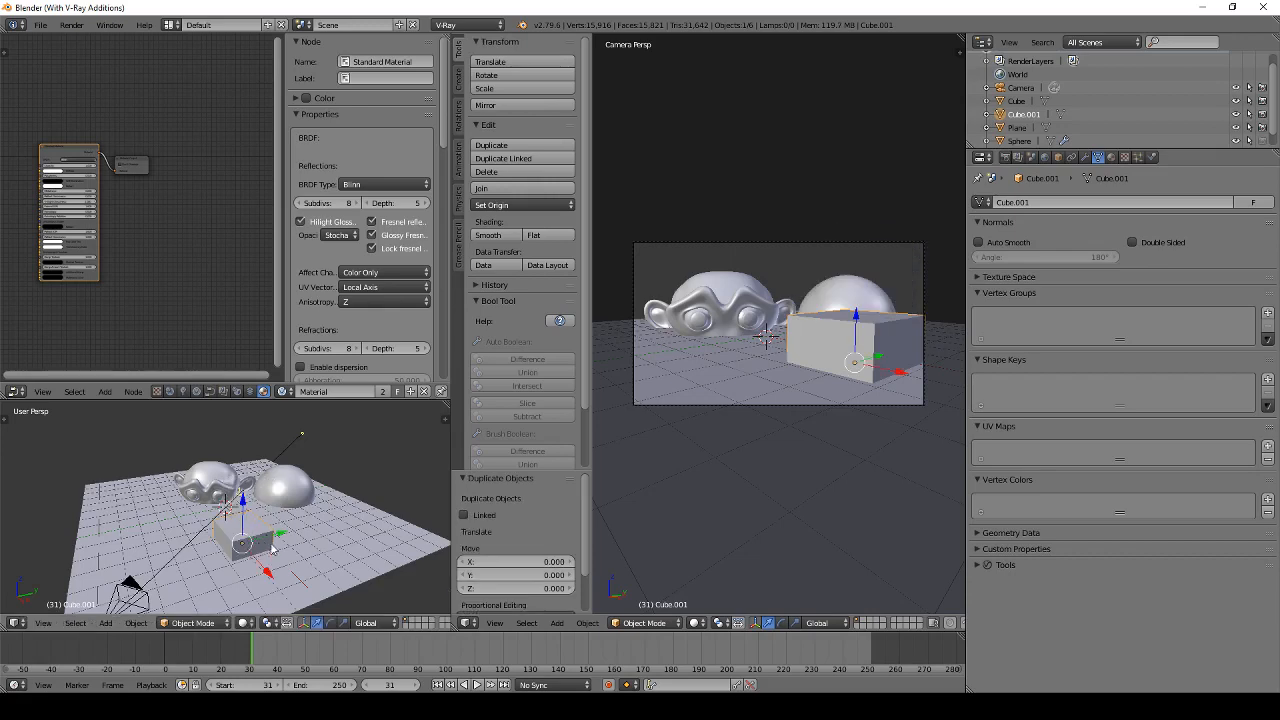
drag(272, 548, 434, 508)
key(g)
key(x)
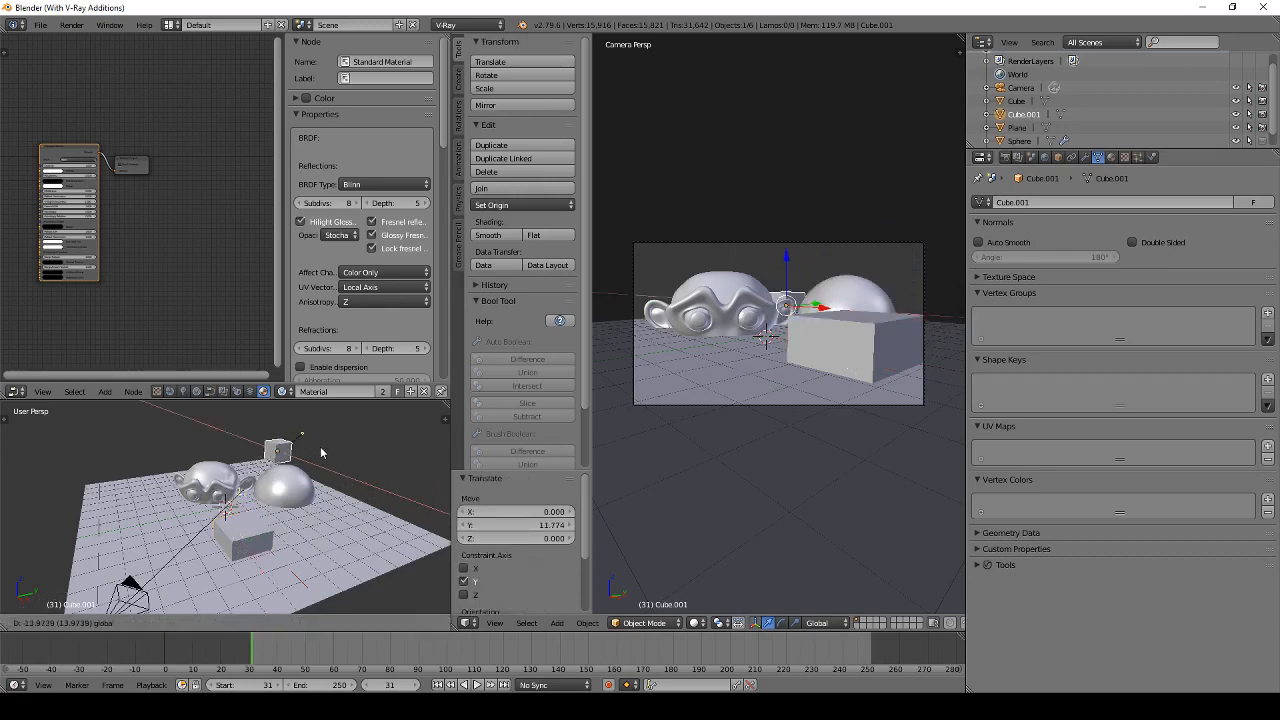
key(z)
click(288, 413)
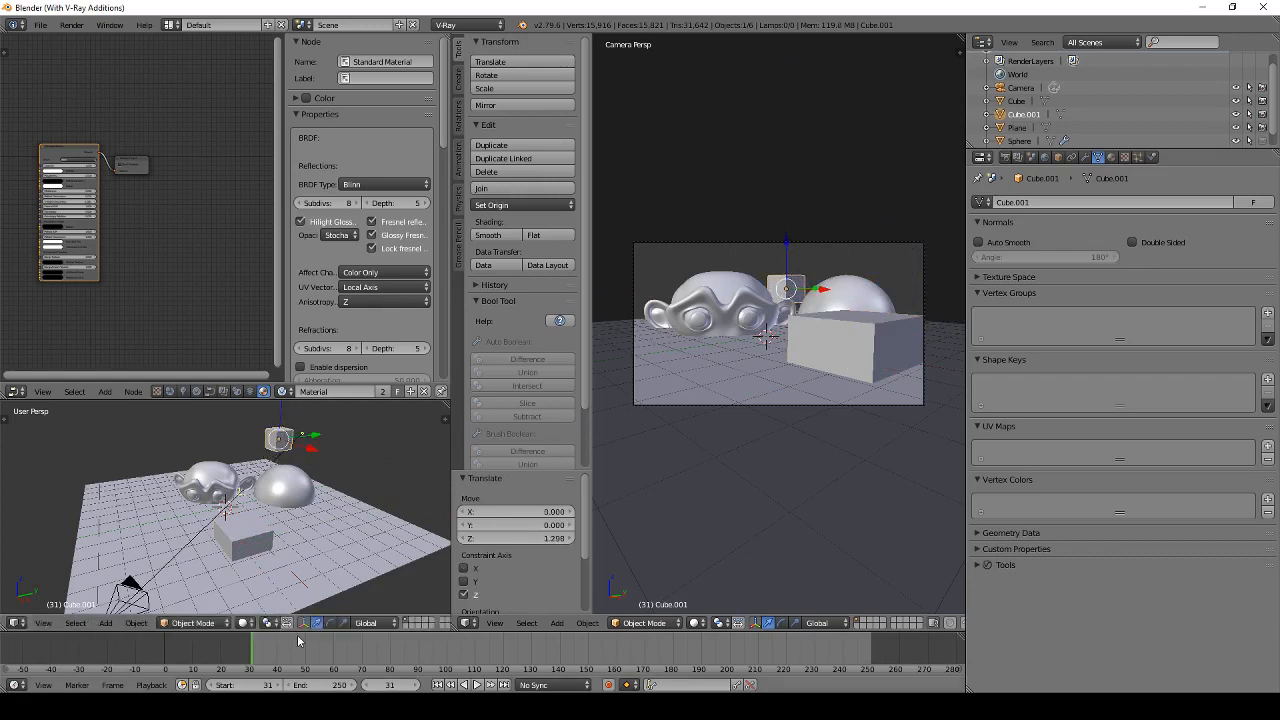
Step: Duplicate the raised cube far behind the scene, lowering the new copy about 3.6 units and shifting it about -6.3 units along X
scroll(320, 458, down, 6)
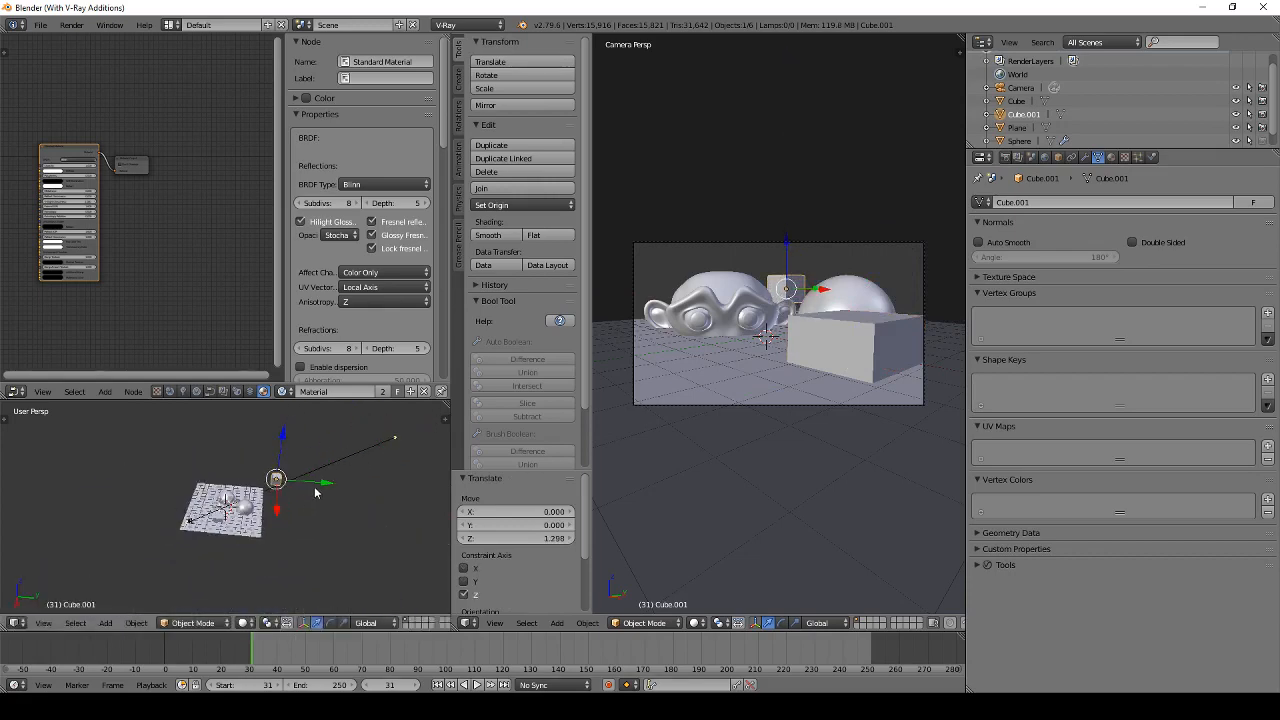
key(shift+d)
click(398, 456)
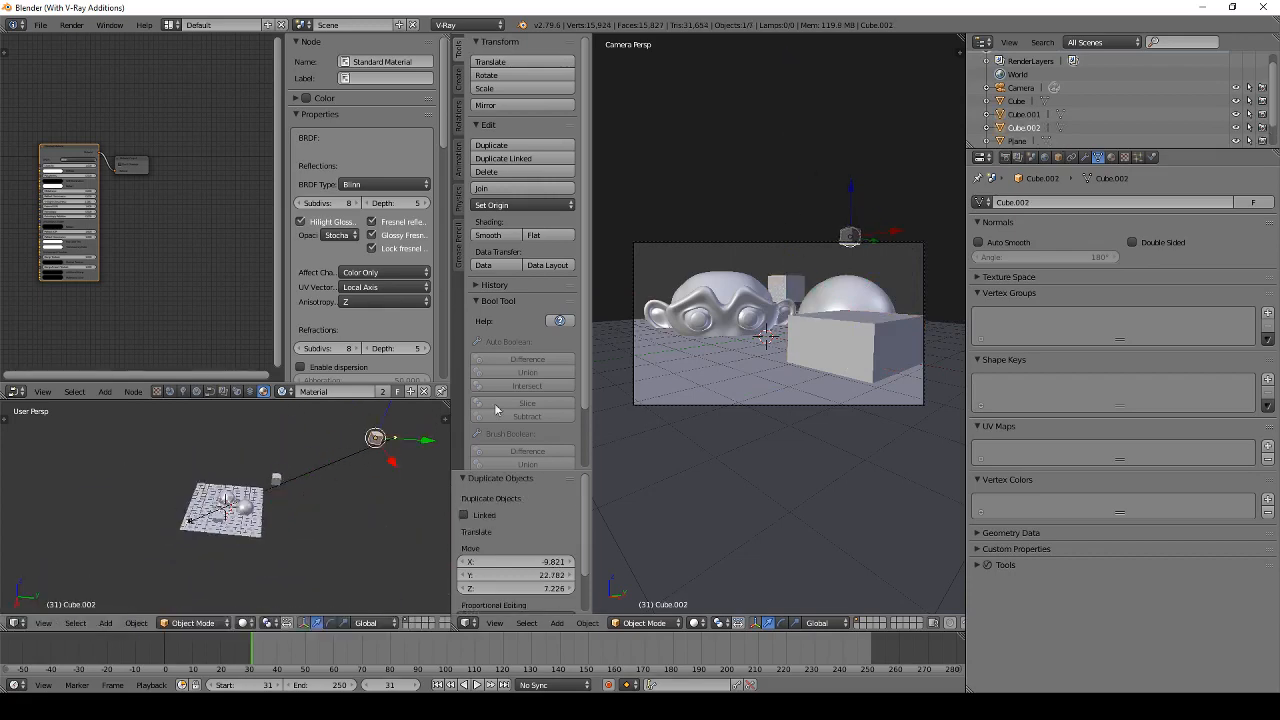
drag(852, 184, 853, 210)
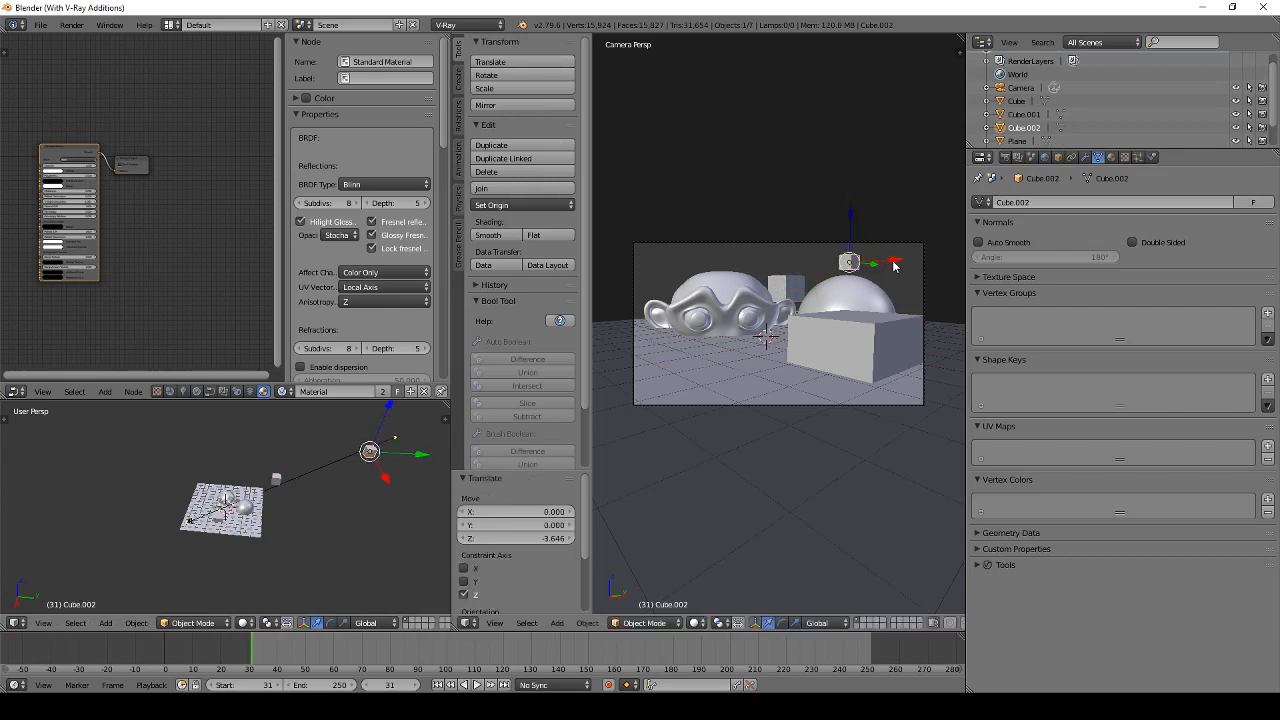
drag(893, 260, 859, 266)
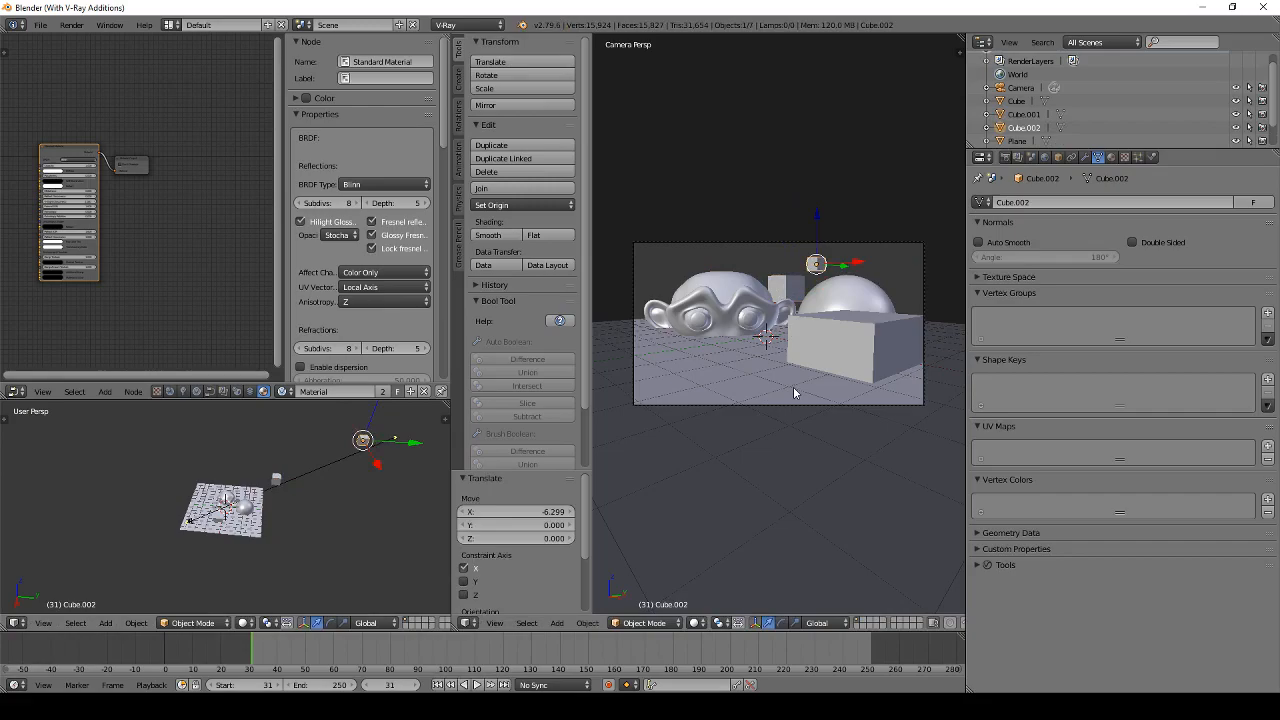
Step: Test-render the scene with the new cubes, then set the camera's depth-of-field aperture to 0.1
key(F12)
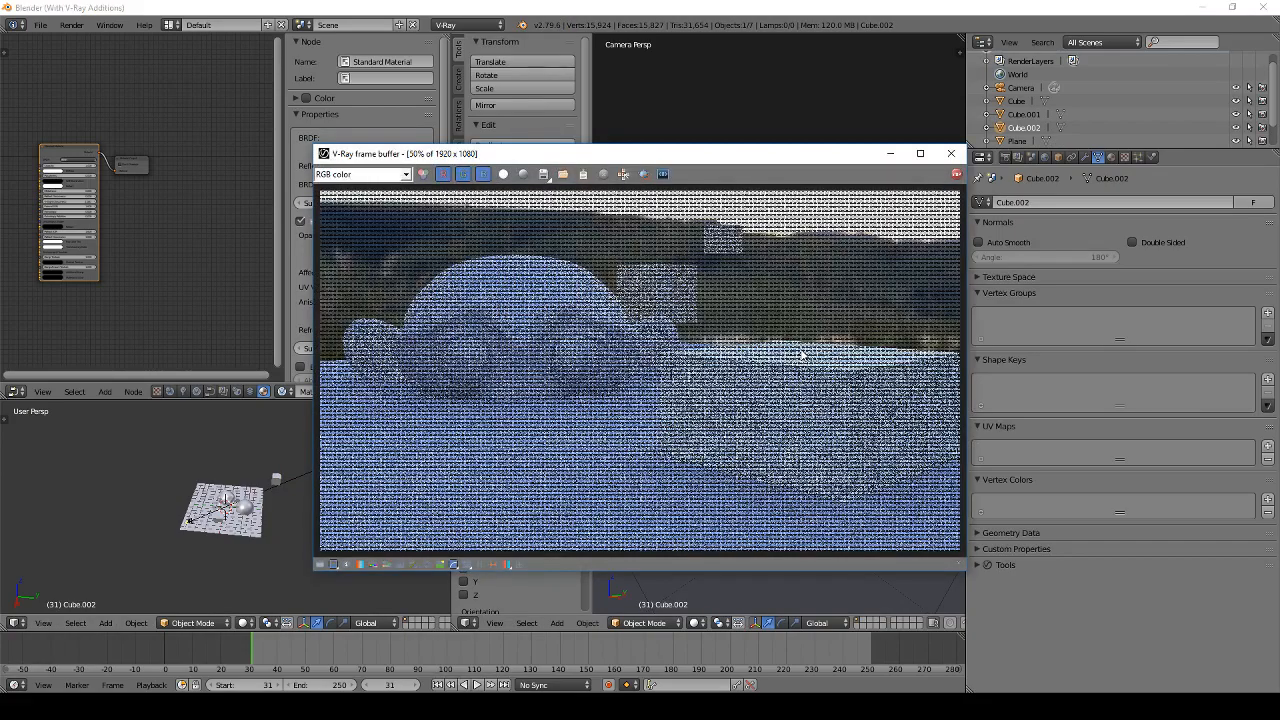
click(950, 153)
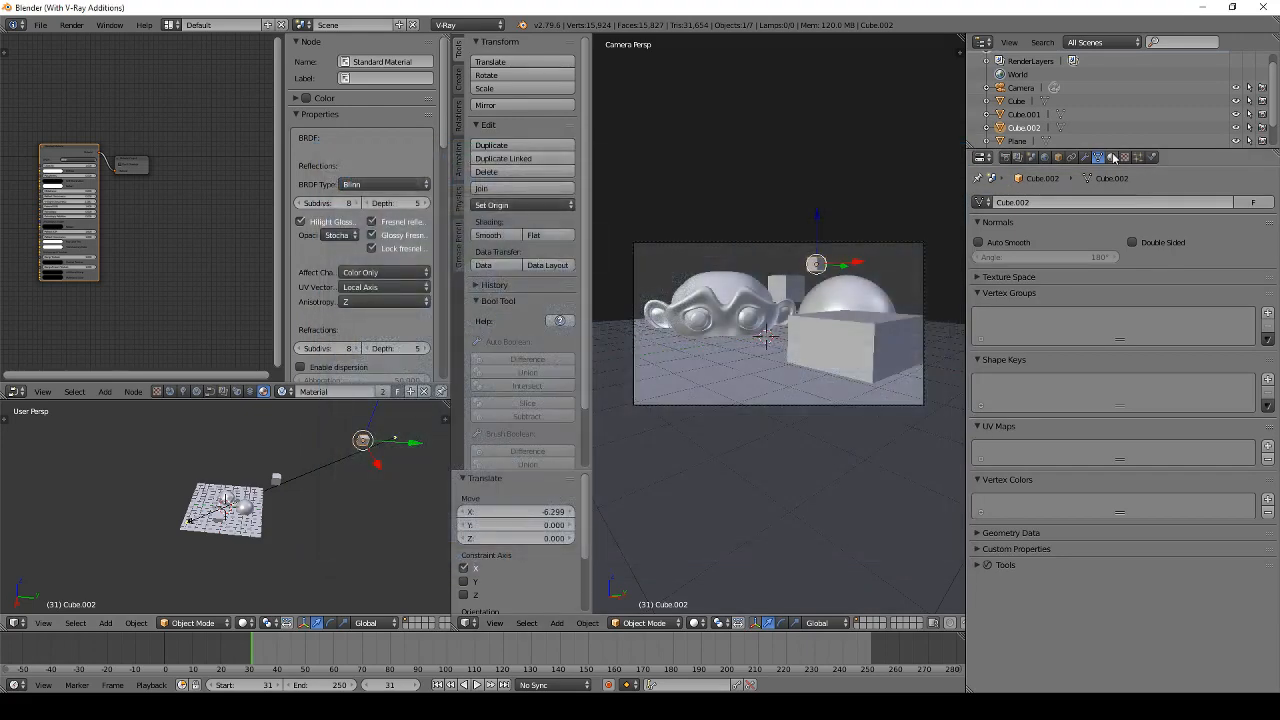
click(1018, 89)
scroll(1020, 532, down, 2)
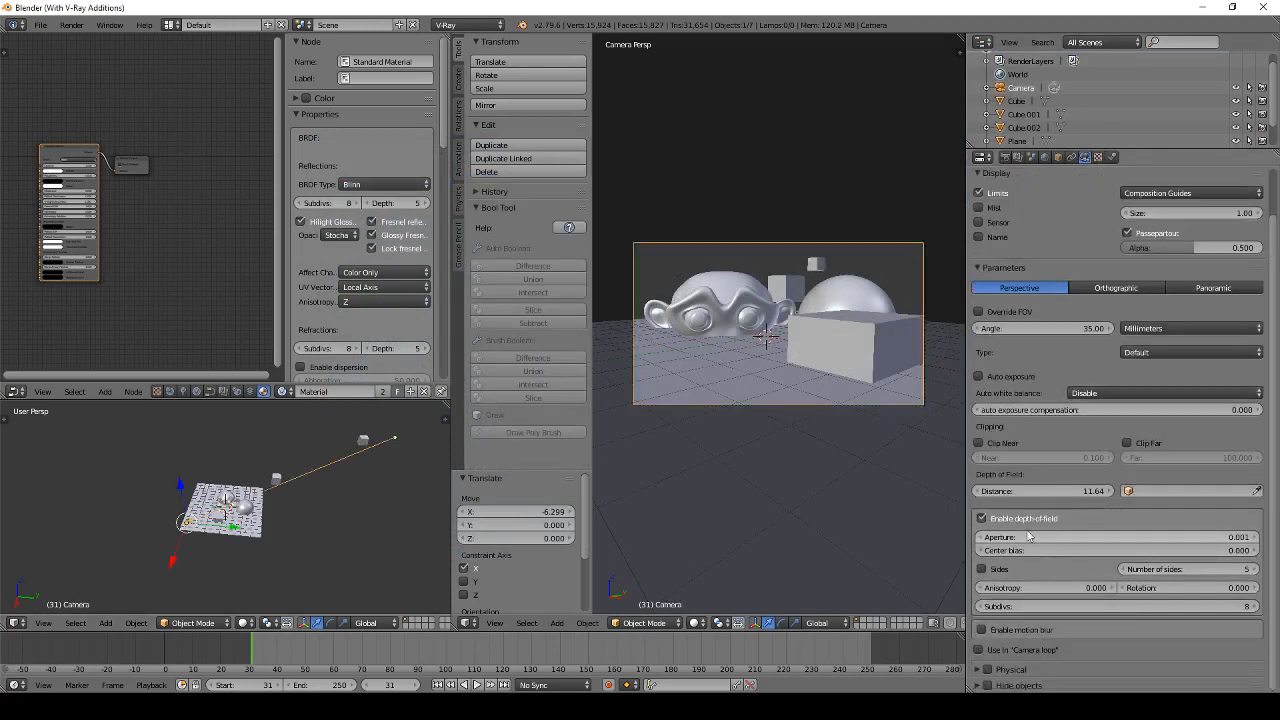
click(1062, 536)
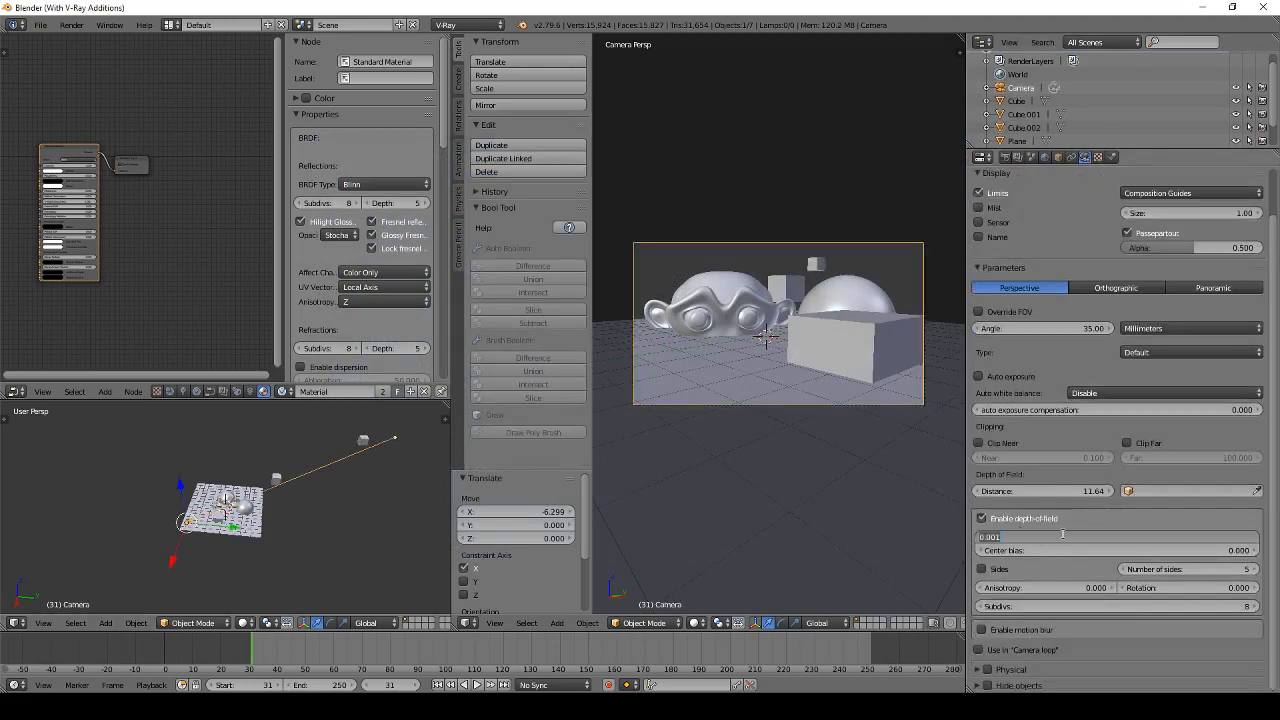
text(0.1)
key(Return)
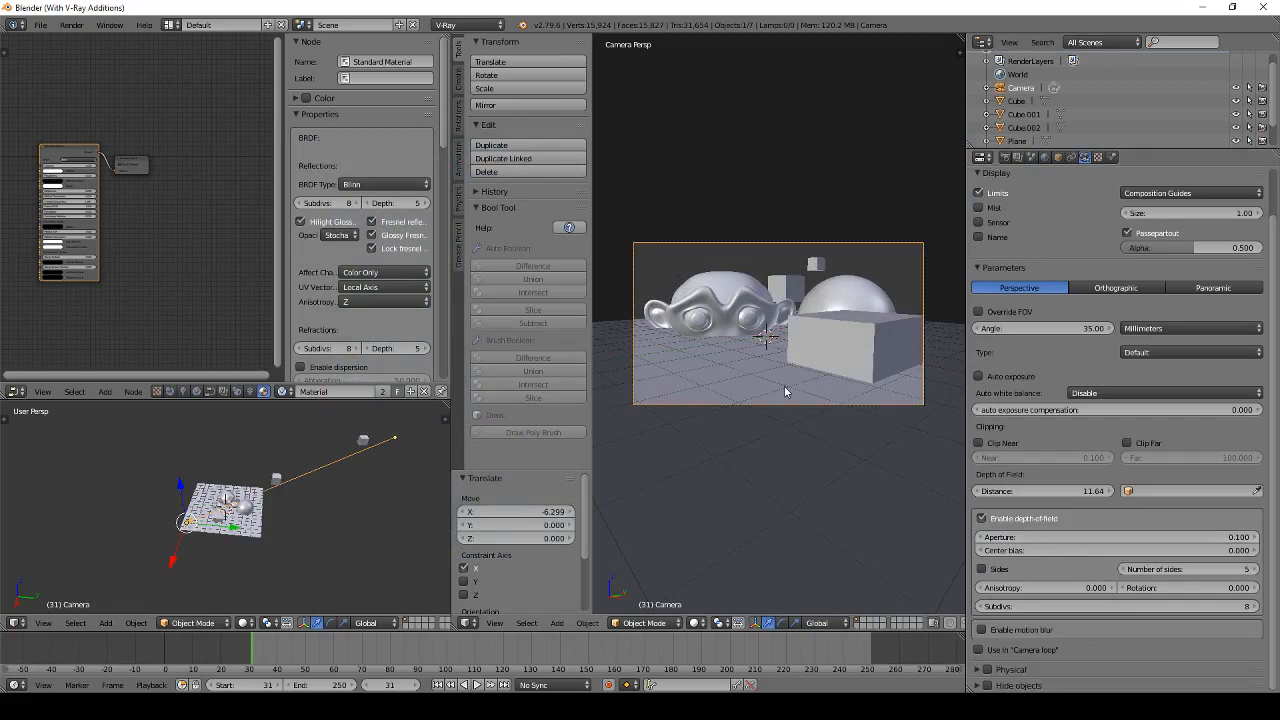
Step: Render the scene, review the bloom and glare lens effects in the frame buffer, and close it
key(F12)
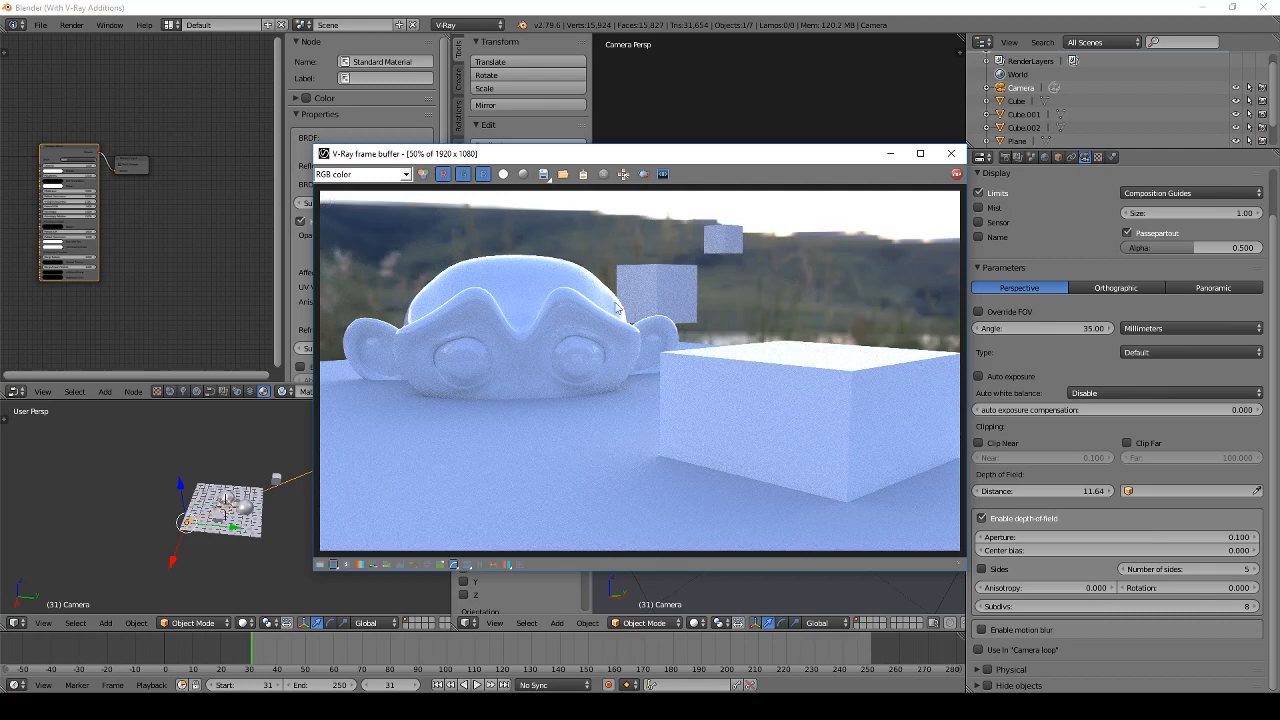
drag(561, 158, 571, 103)
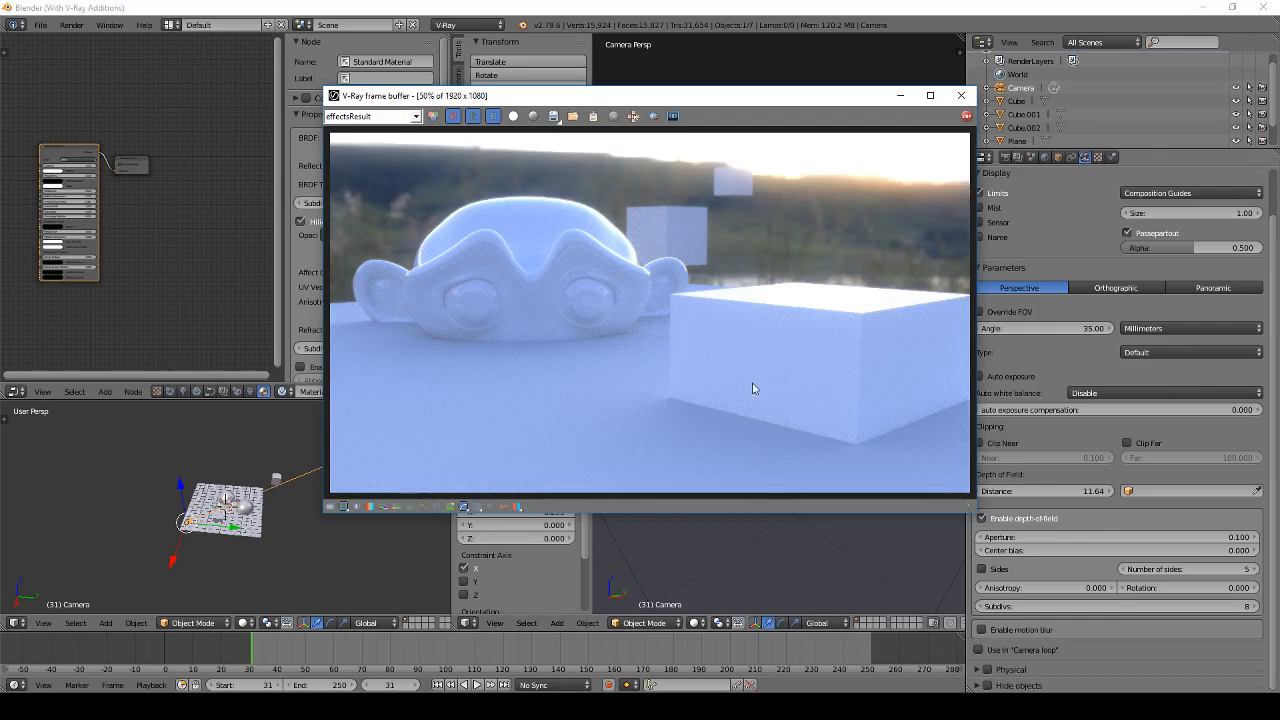
click(531, 512)
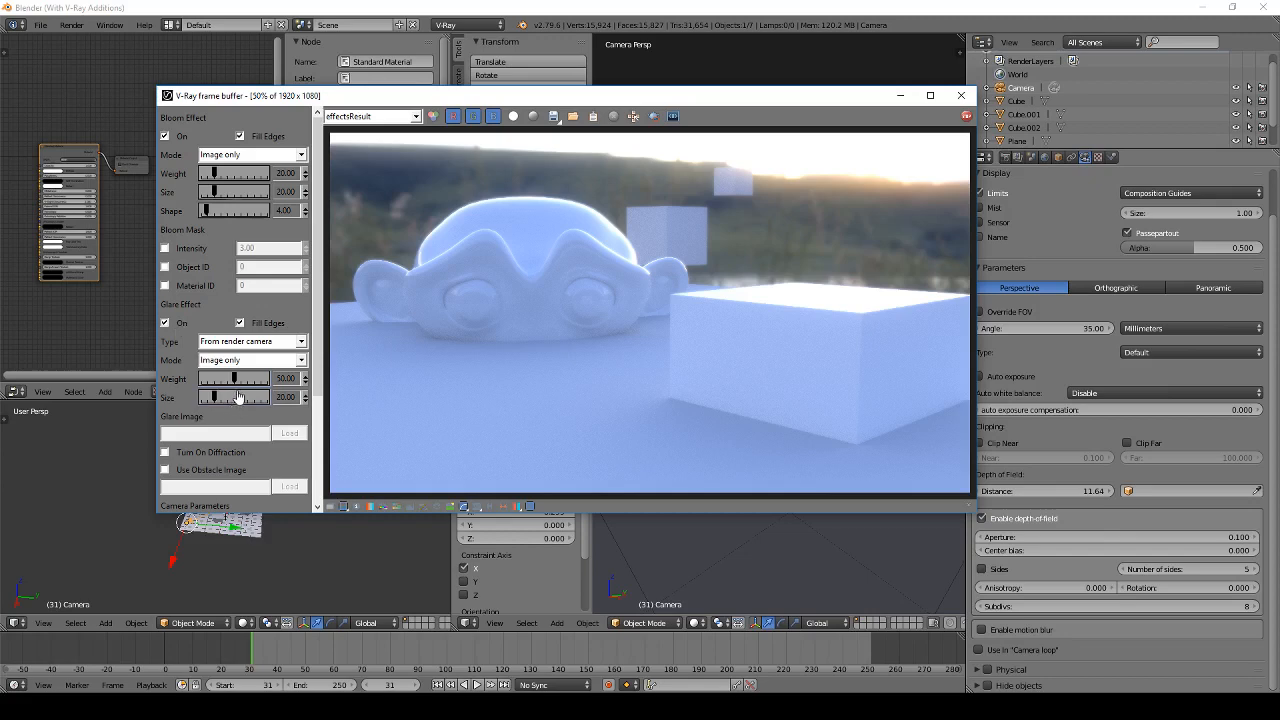
click(516, 508)
click(516, 508)
click(963, 98)
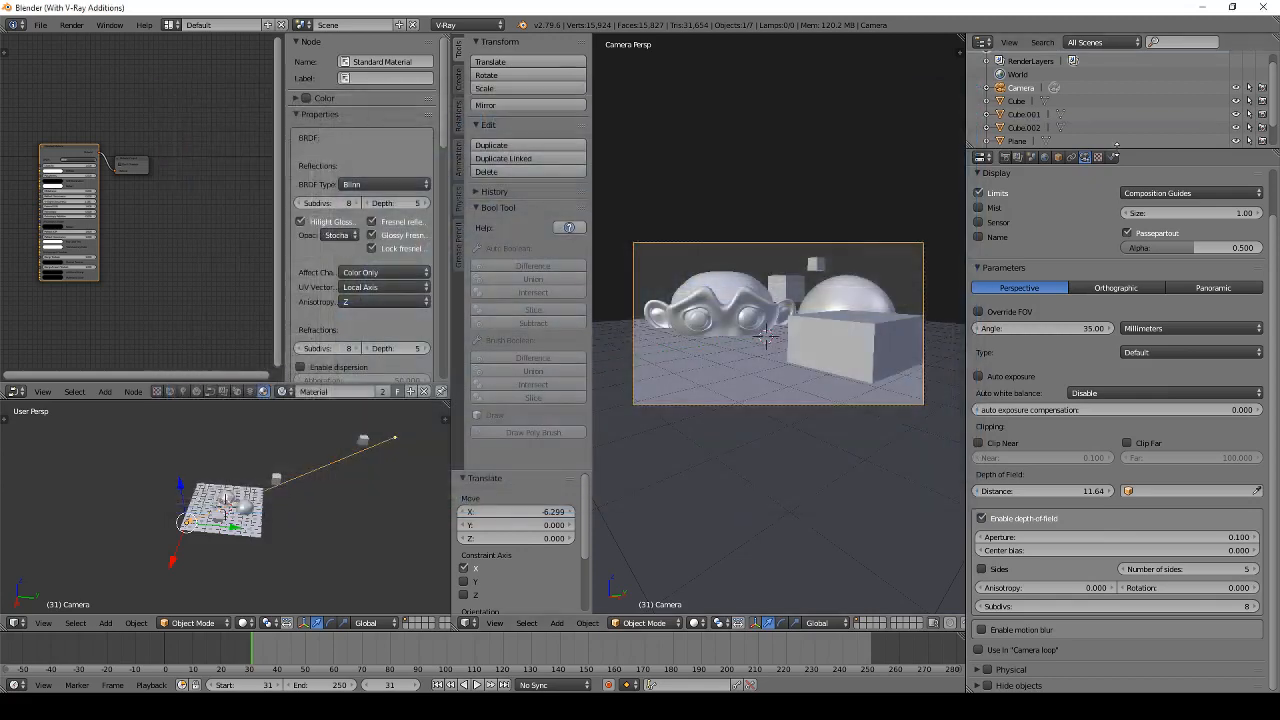
Step: Set the camera's depth-of-field aperture to 1, render the scene and close the frame buffer
click(1131, 539)
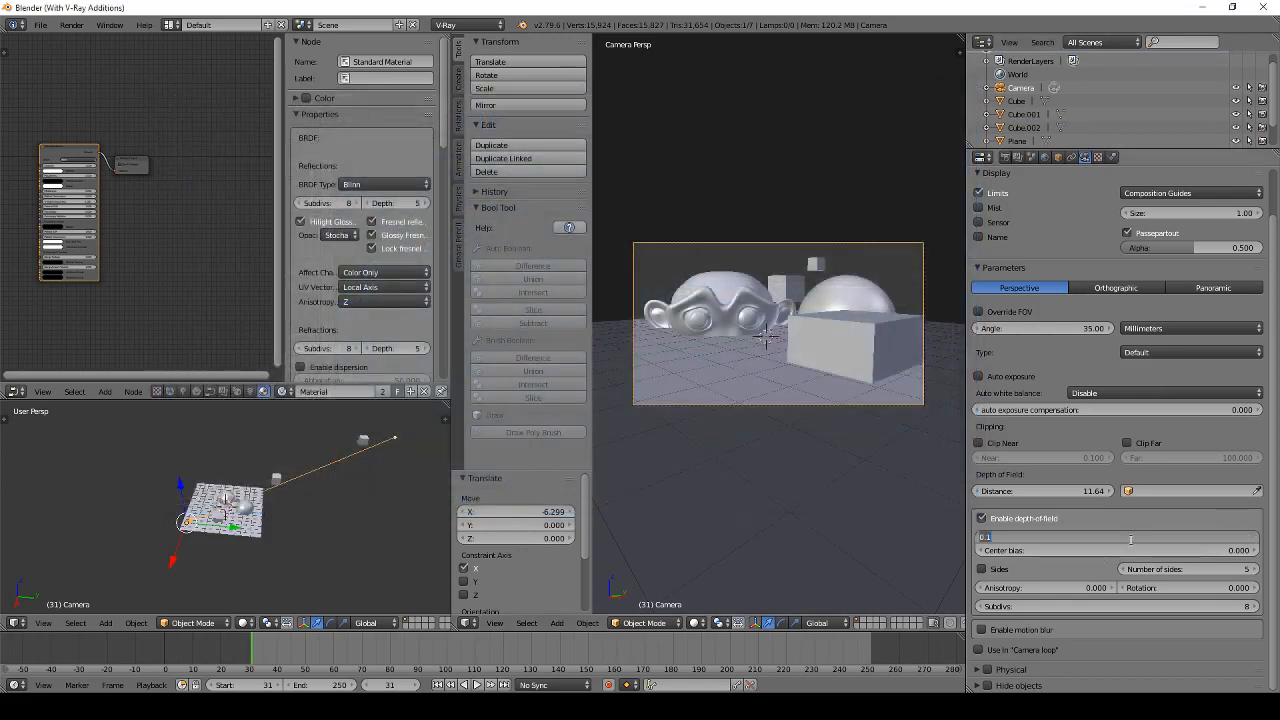
text(1)
key(Return)
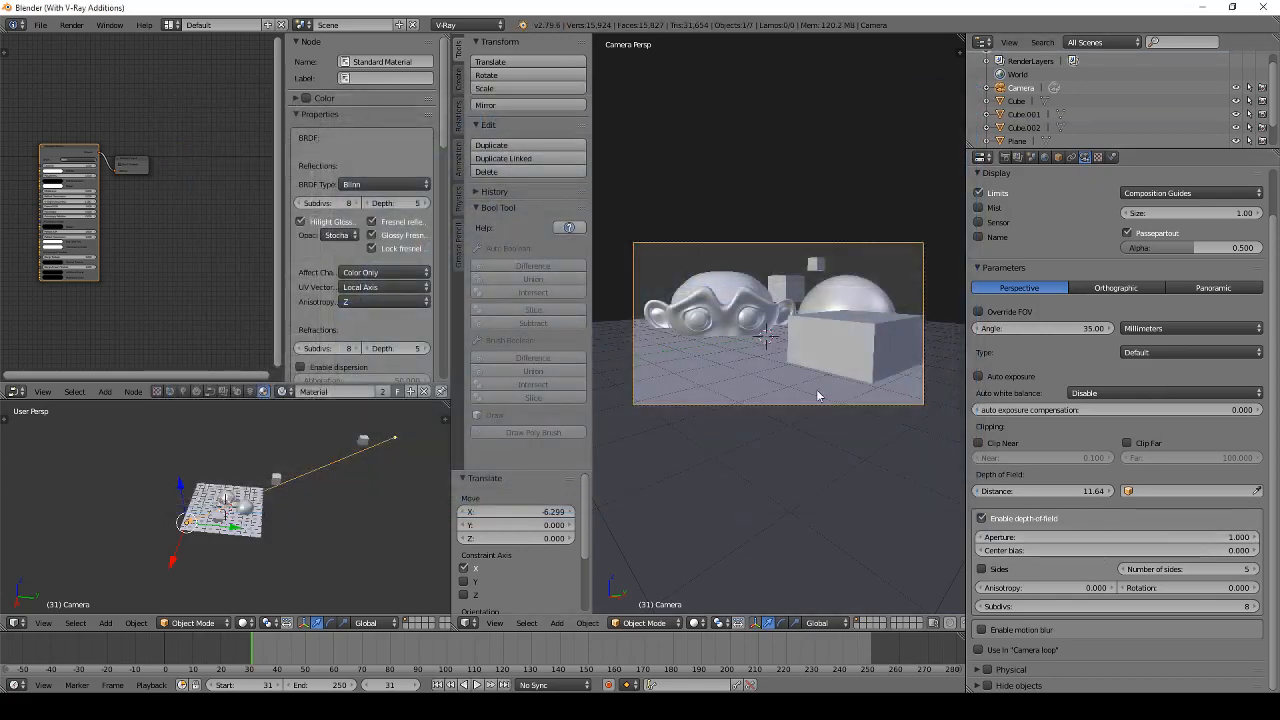
key(F12)
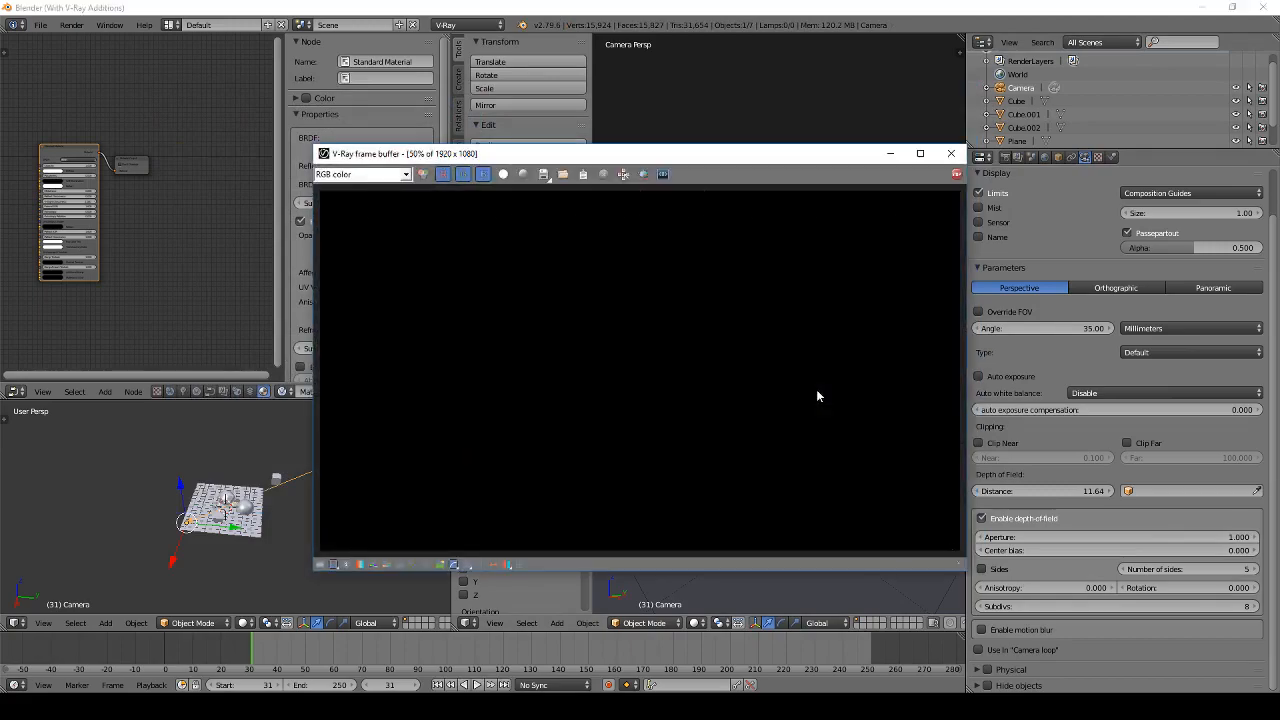
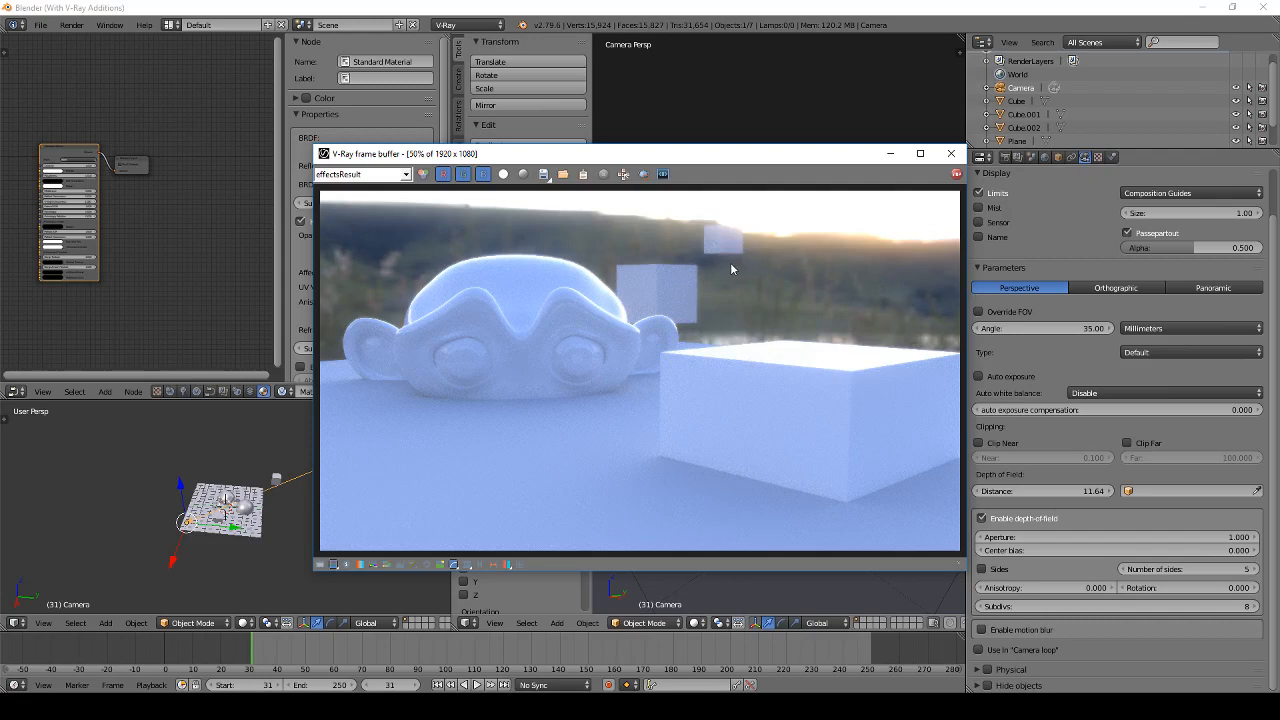
click(951, 153)
Step: Set the camera's depth-of-field aperture to 5 and render the scene
click(1207, 532)
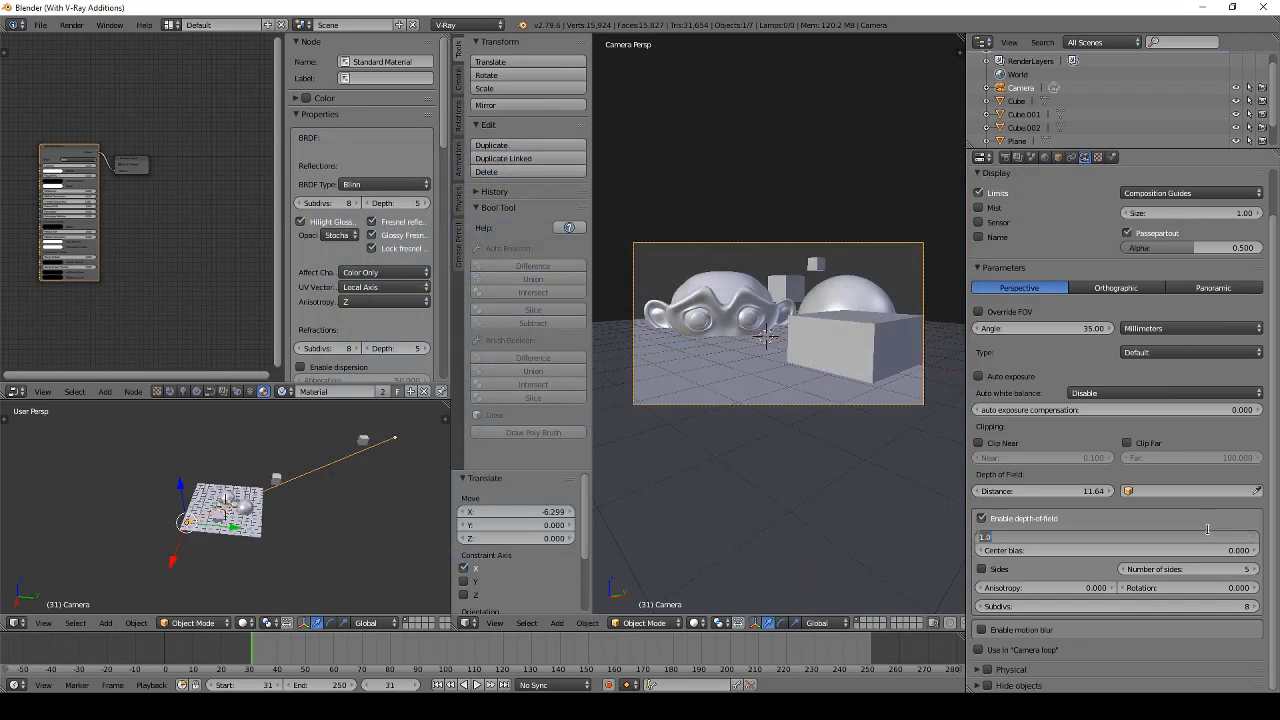
text(5)
key(Return)
key(F12)
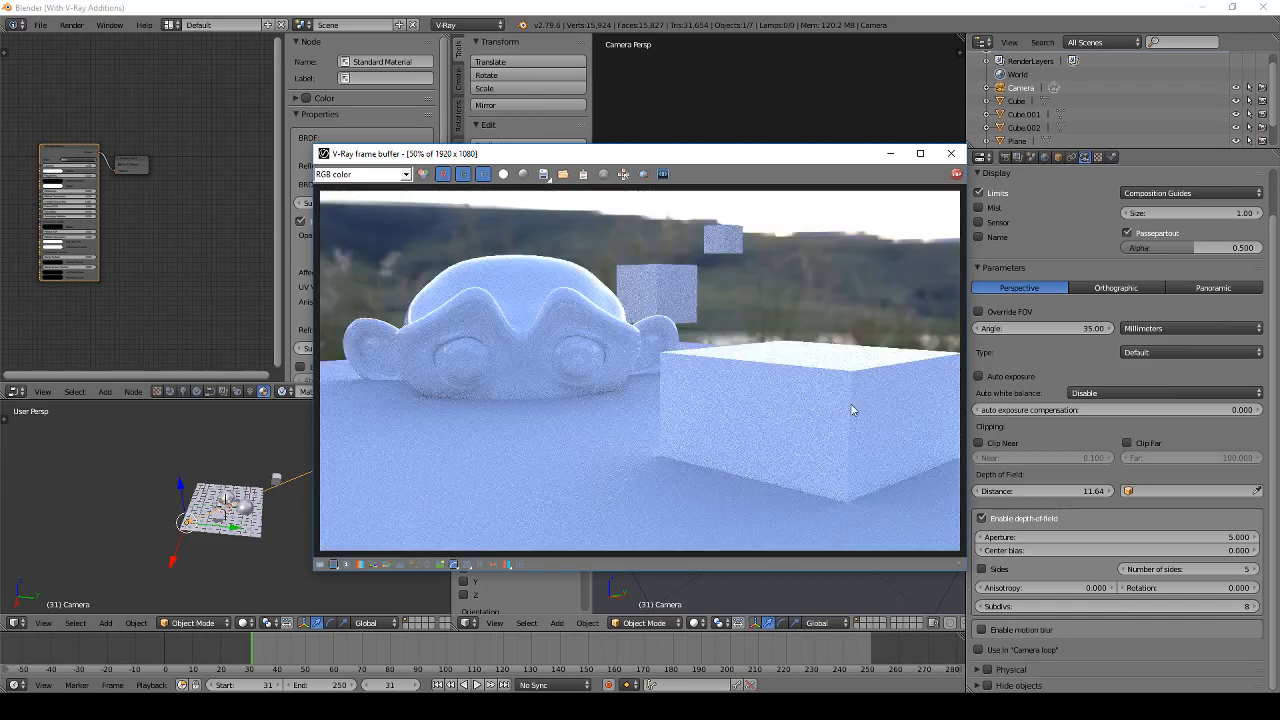
Step: Turn off the frame buffer's glare and bloom effects, inspect the rendered image at different zoom levels and close it
click(516, 565)
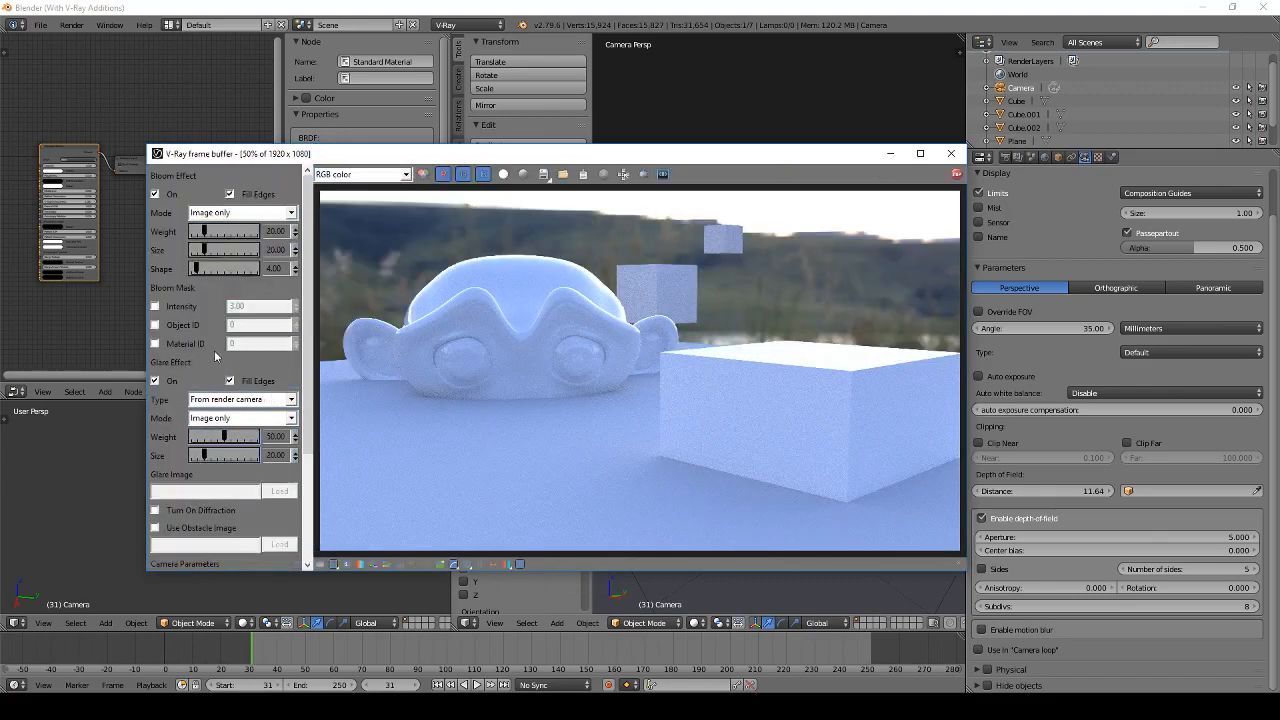
click(164, 381)
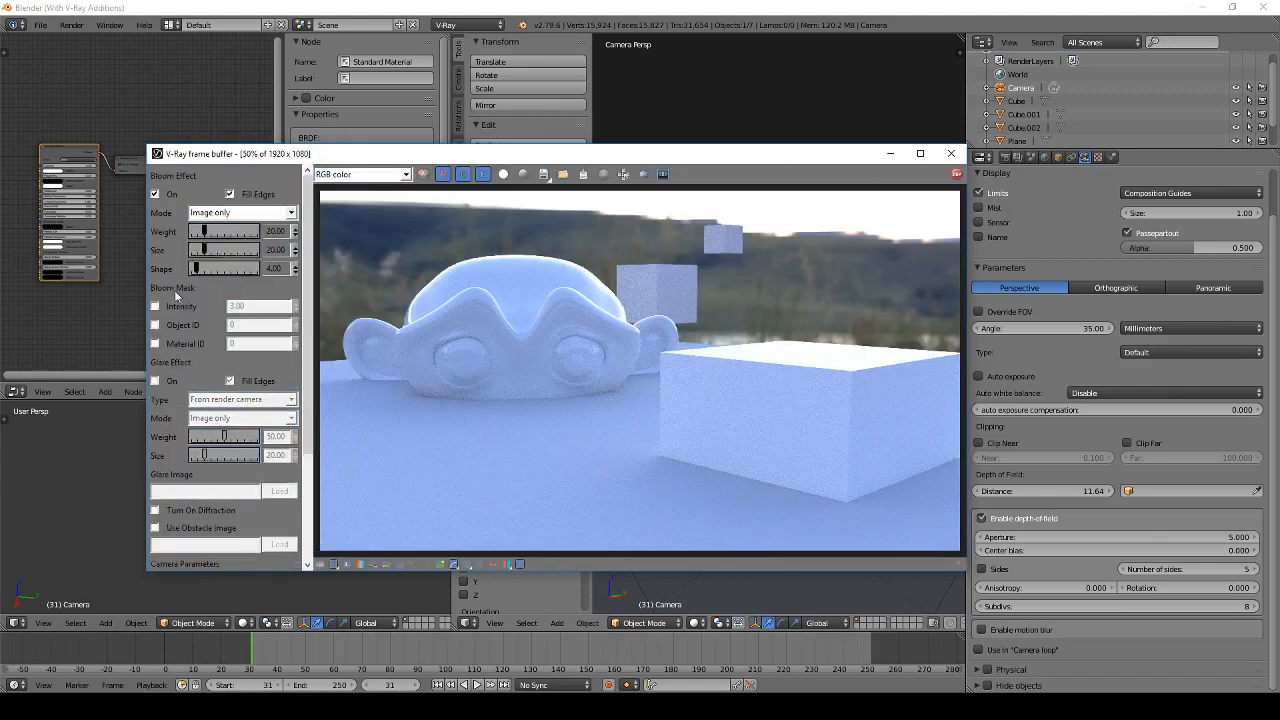
click(155, 195)
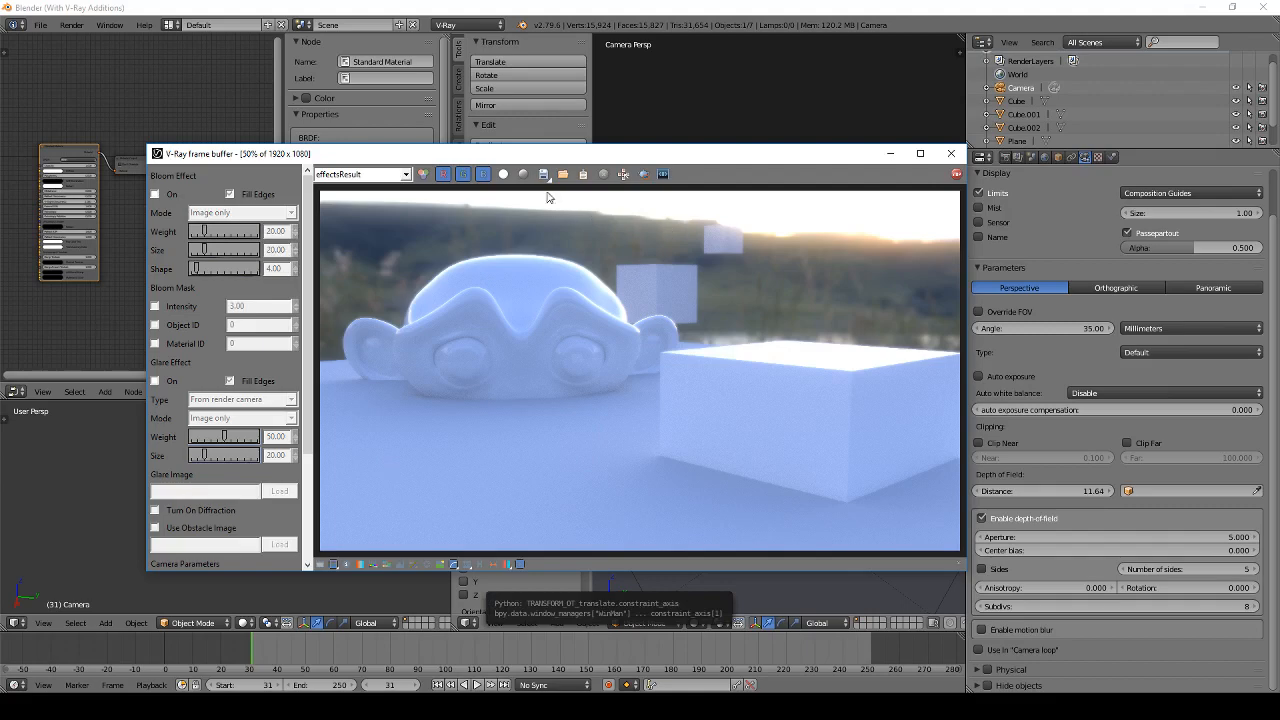
drag(543, 157, 562, 143)
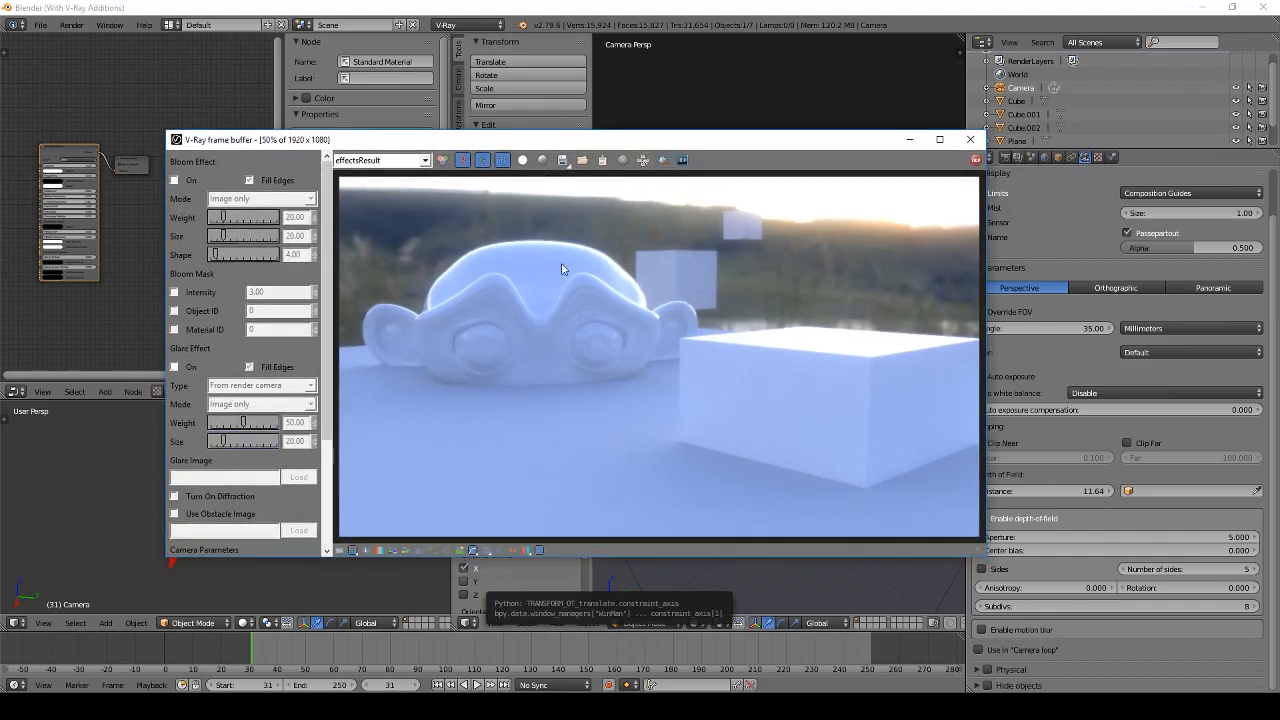
scroll(530, 276, up, 2)
scroll(520, 305, down, 3)
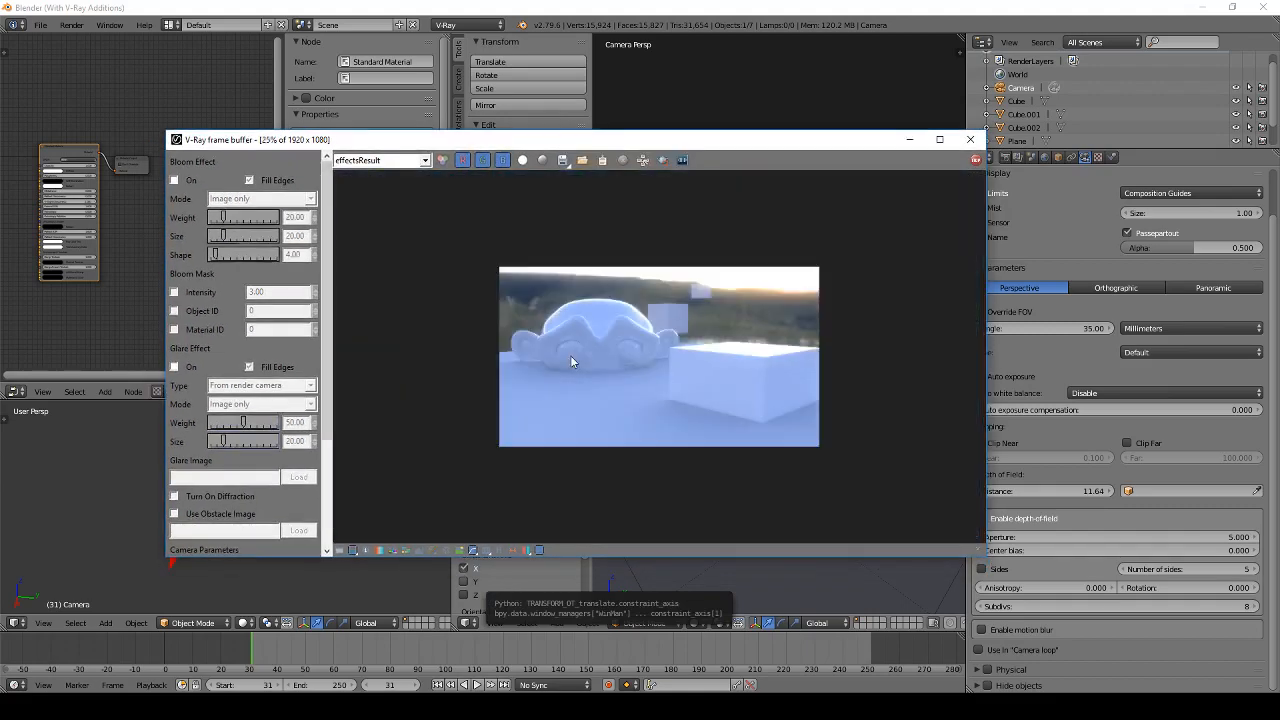
scroll(572, 360, up, 1)
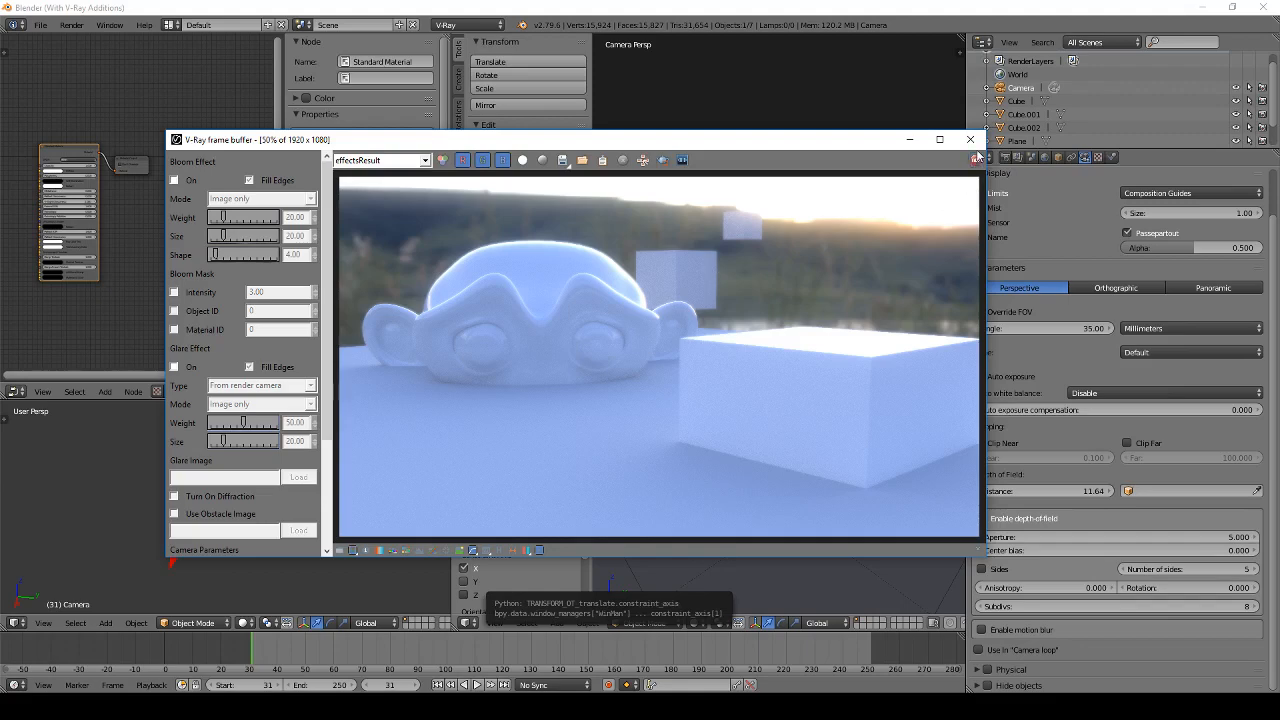
click(970, 140)
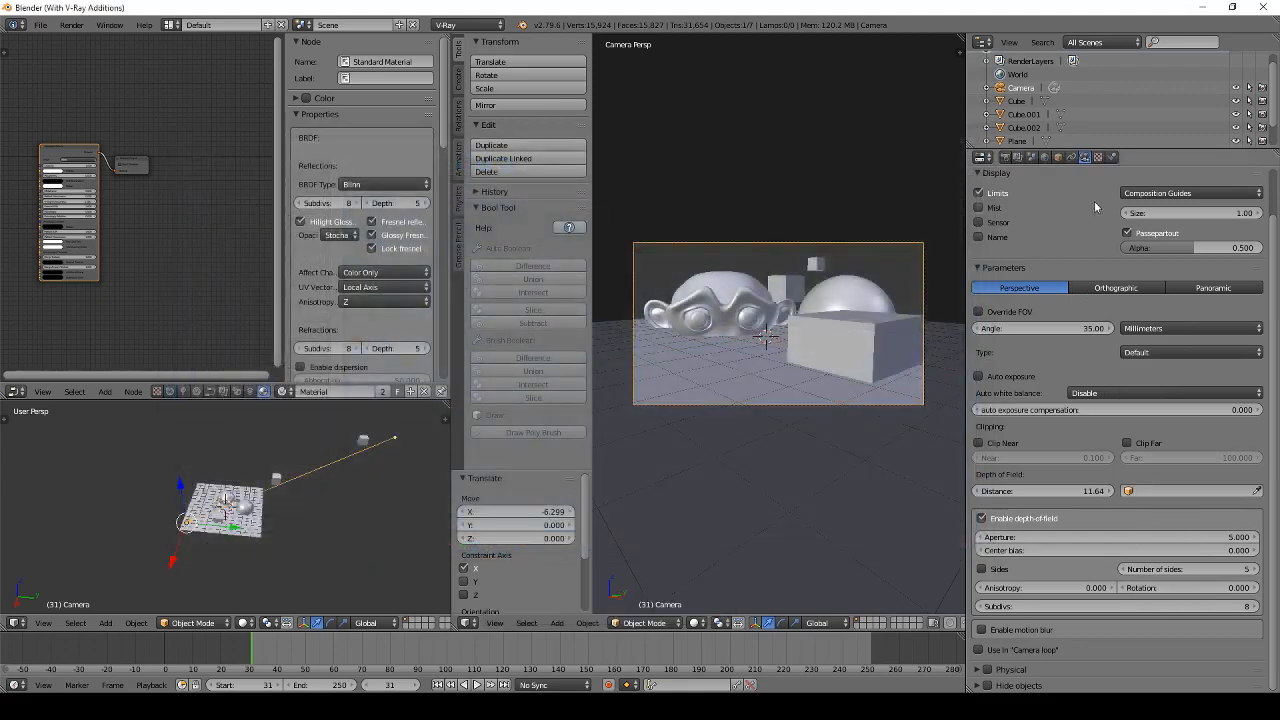
Step: Set the lens effects' hardware acceleration to CPU in the render system settings and render the scene
click(1008, 158)
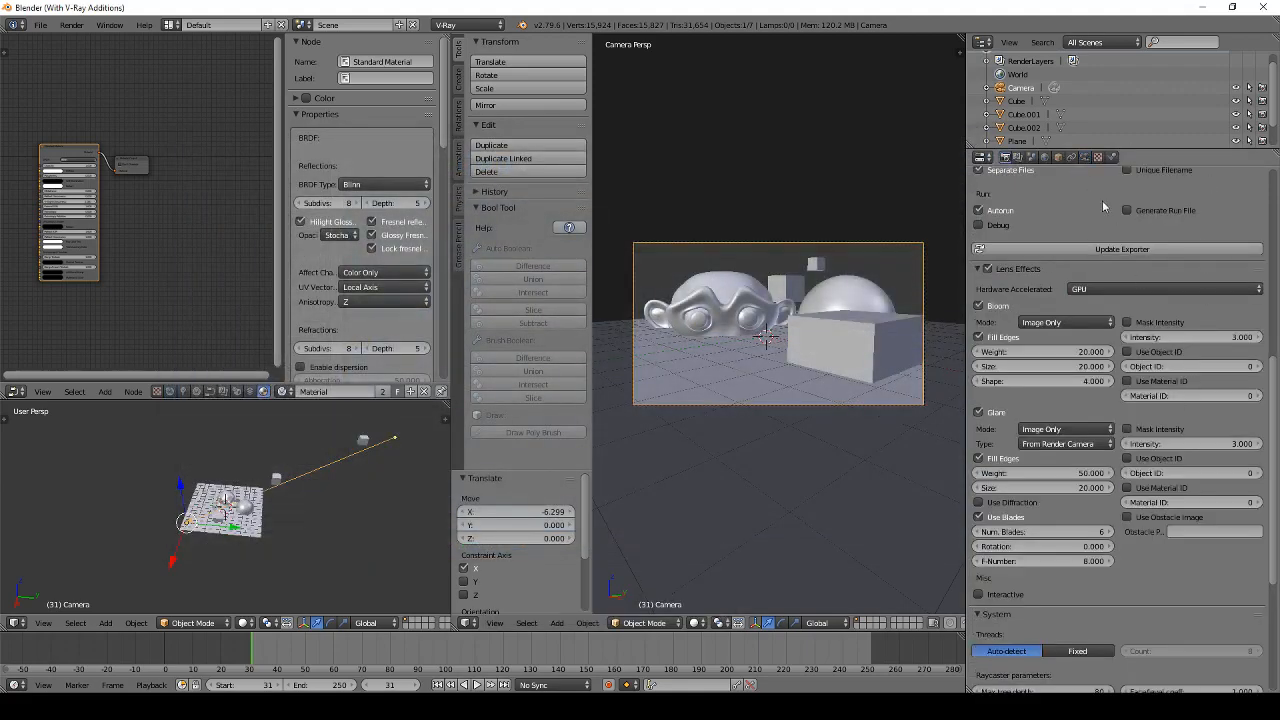
scroll(1180, 210, up, 10)
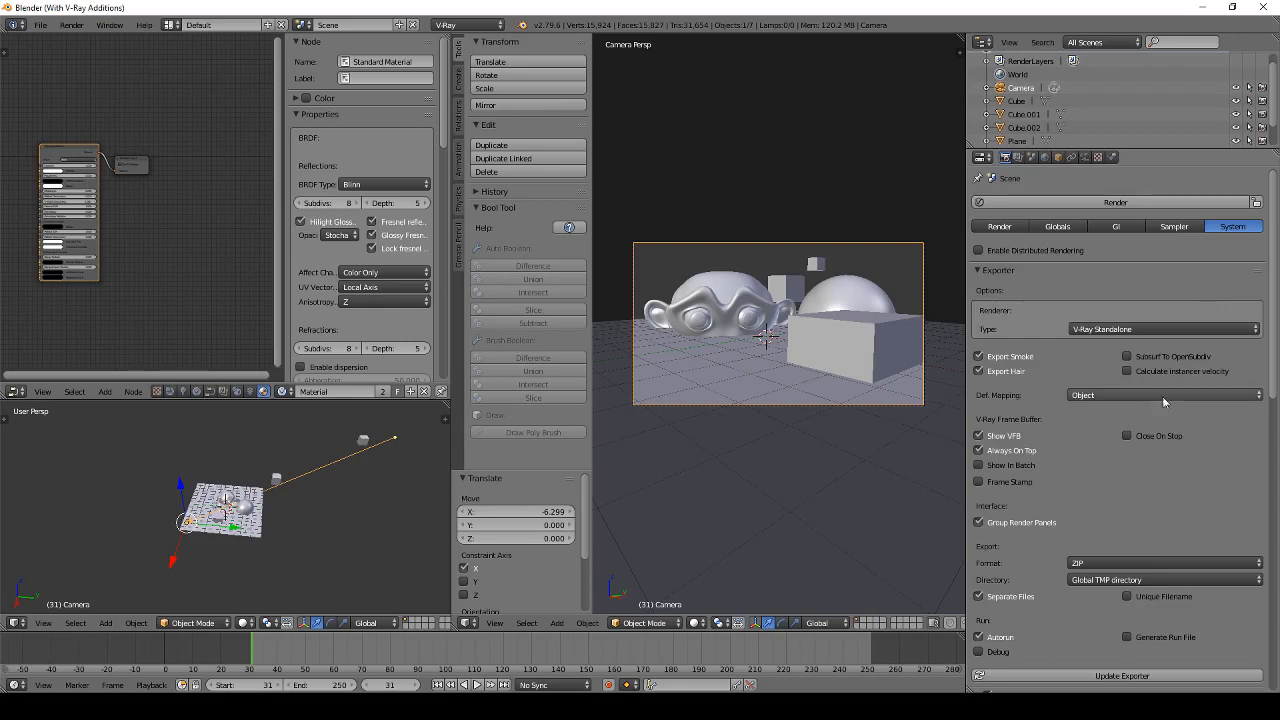
scroll(1218, 444, down, 6)
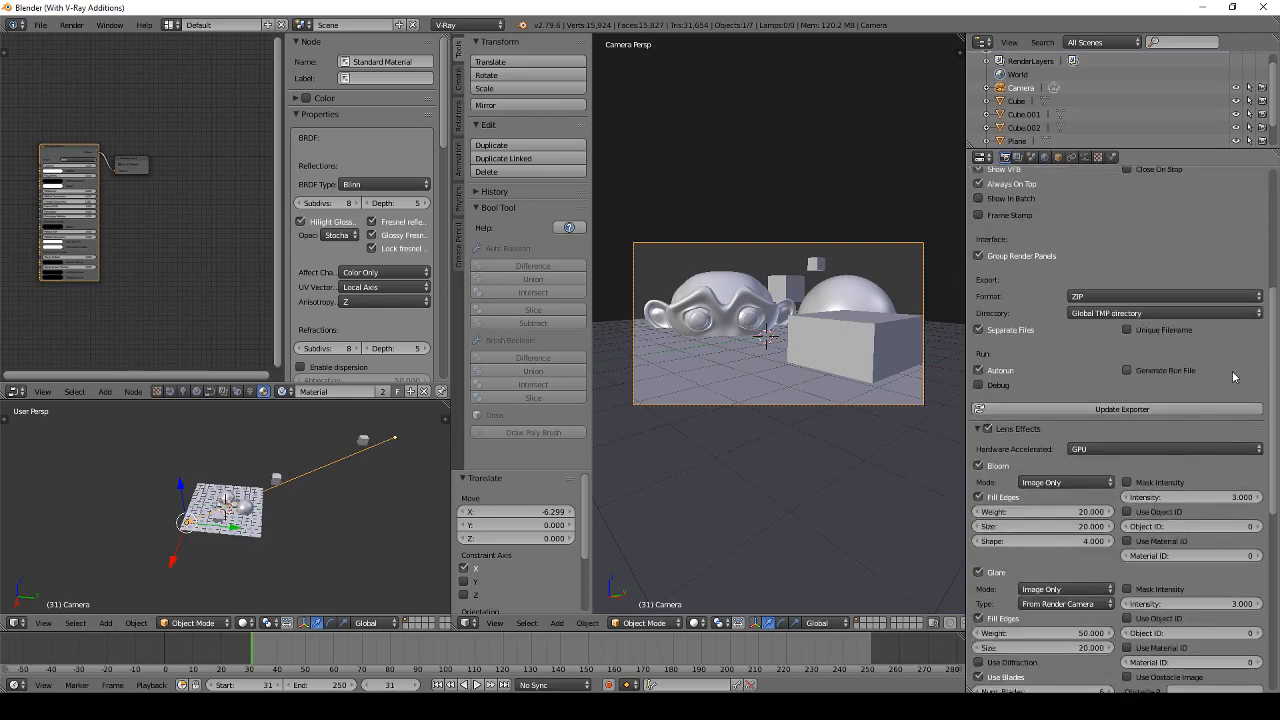
scroll(1233, 380, down, 3)
click(1084, 316)
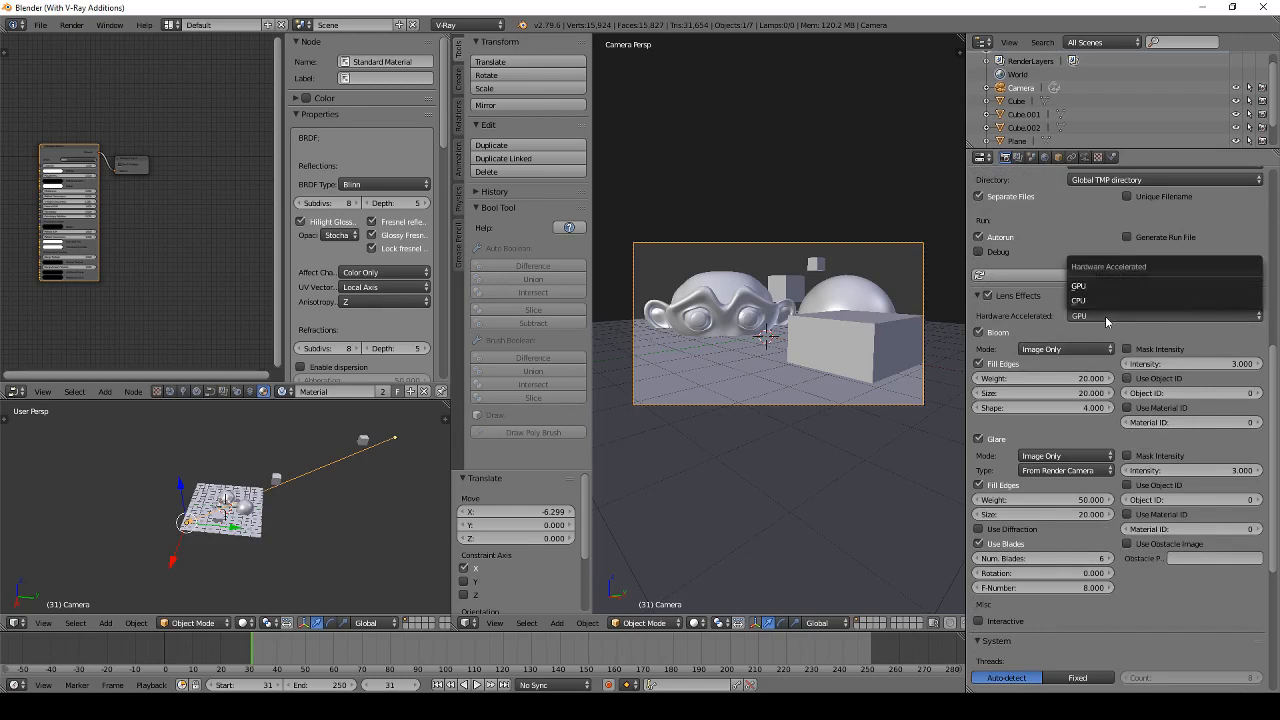
click(1117, 300)
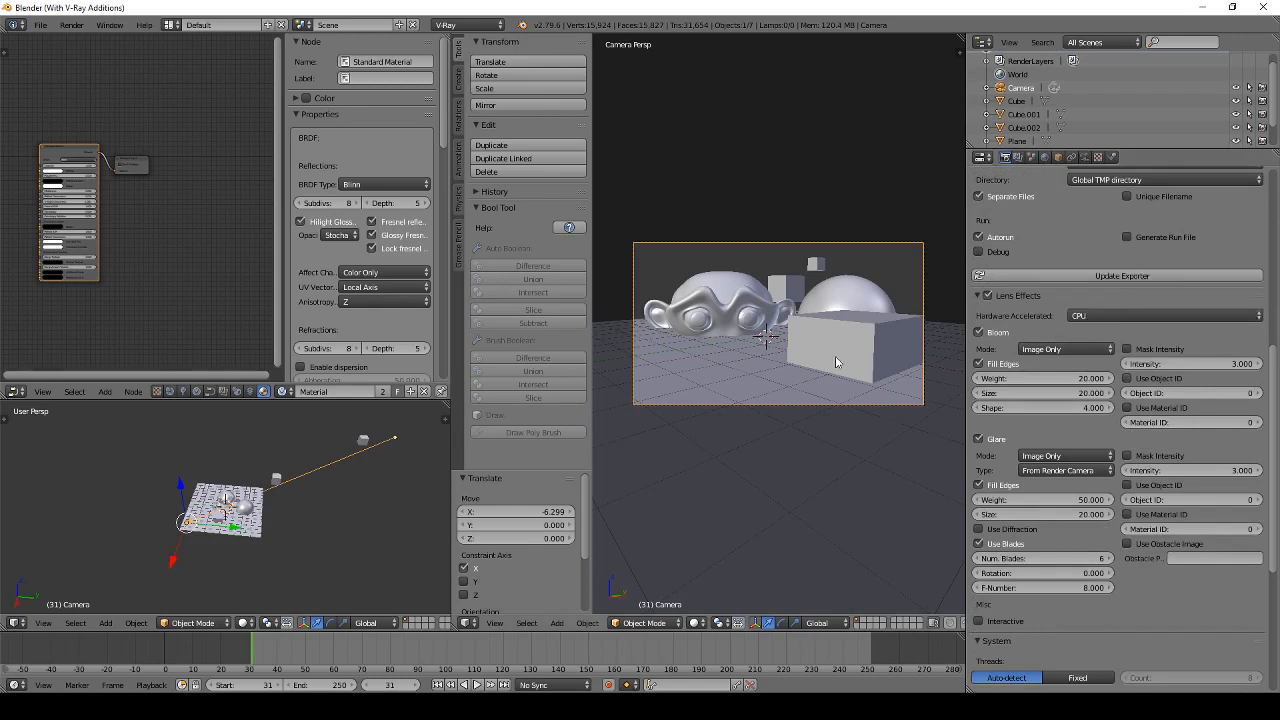
key(F12)
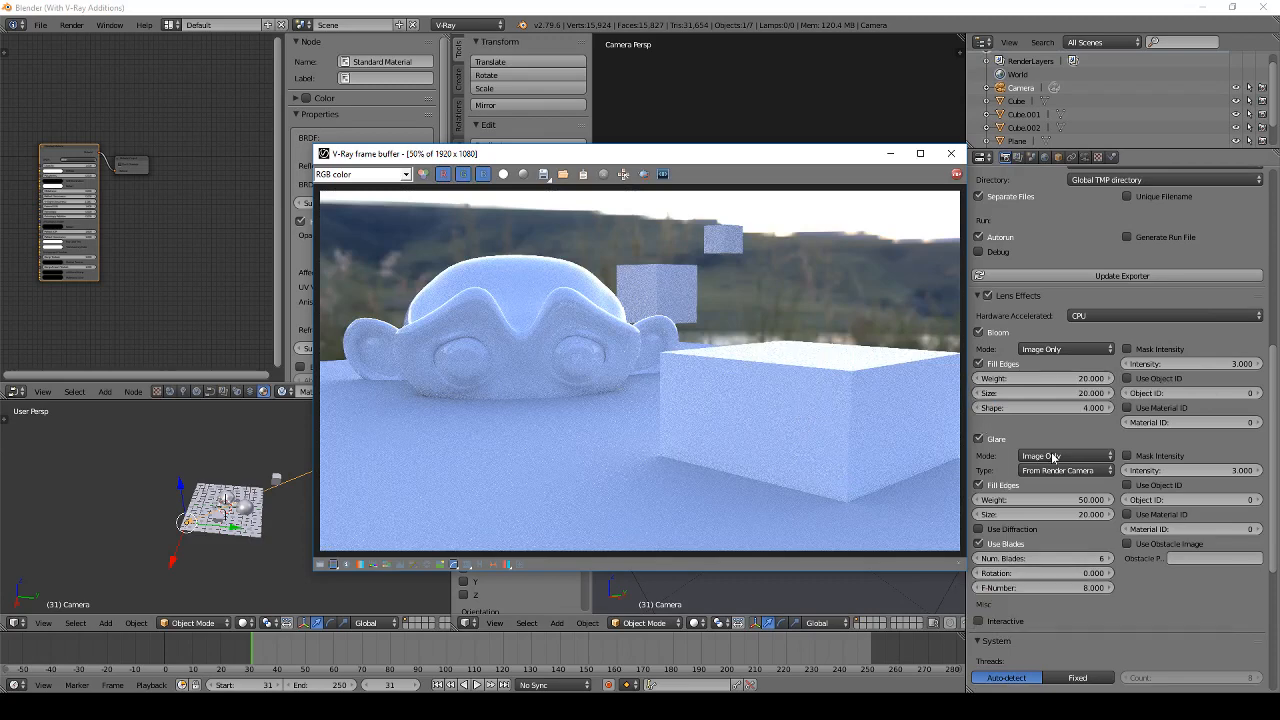
Step: Review the lens effects and system render settings, and close the frame buffer
scroll(1054, 457, down, 2)
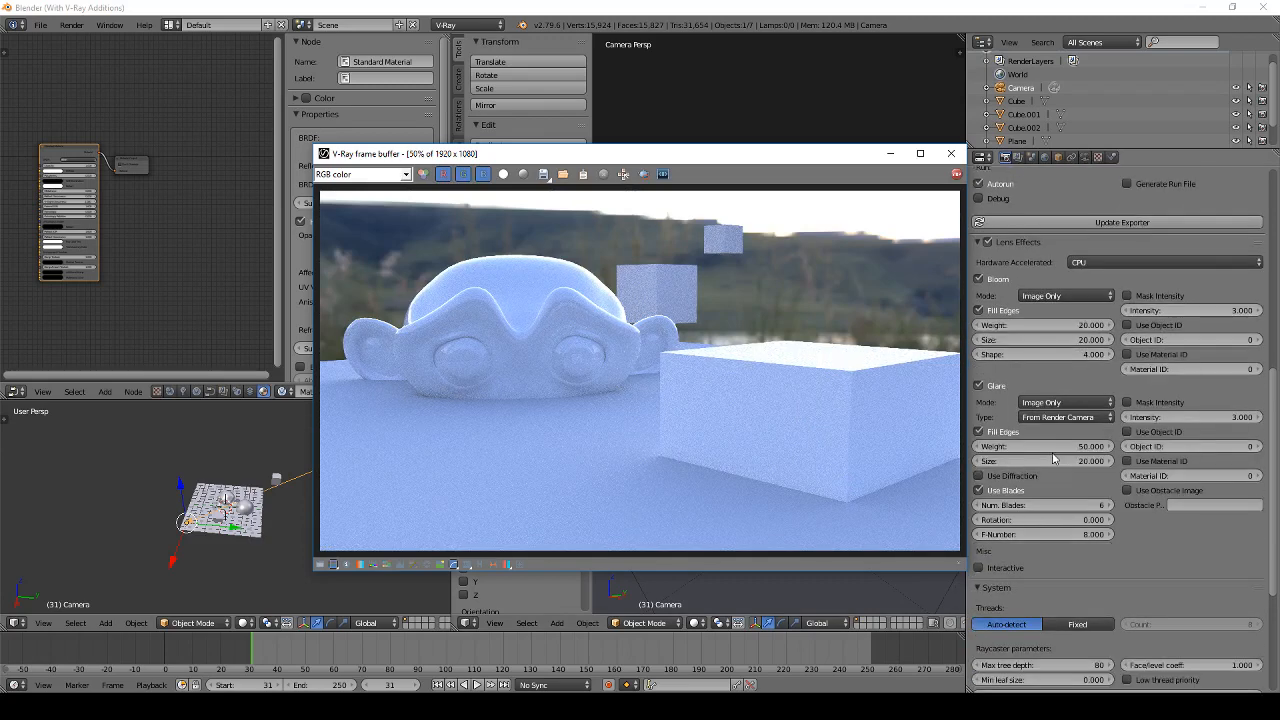
scroll(1054, 458, up, 2)
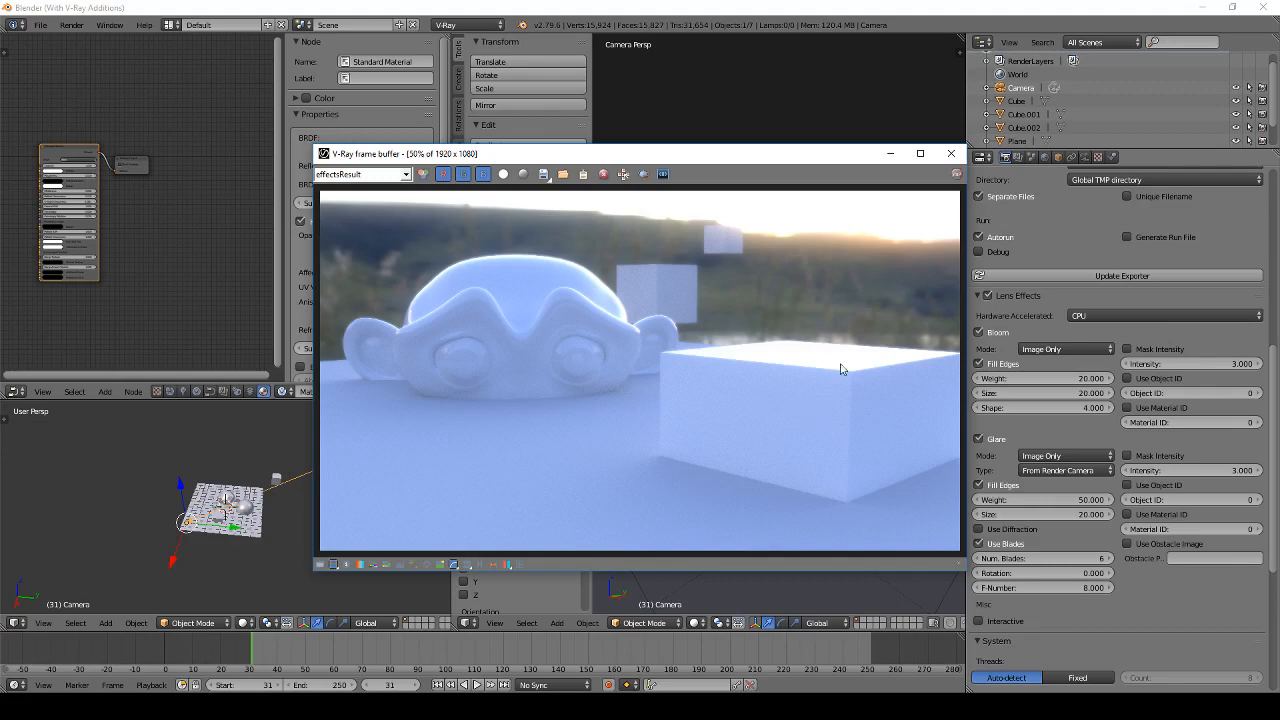
click(951, 153)
scroll(1170, 306, down, 6)
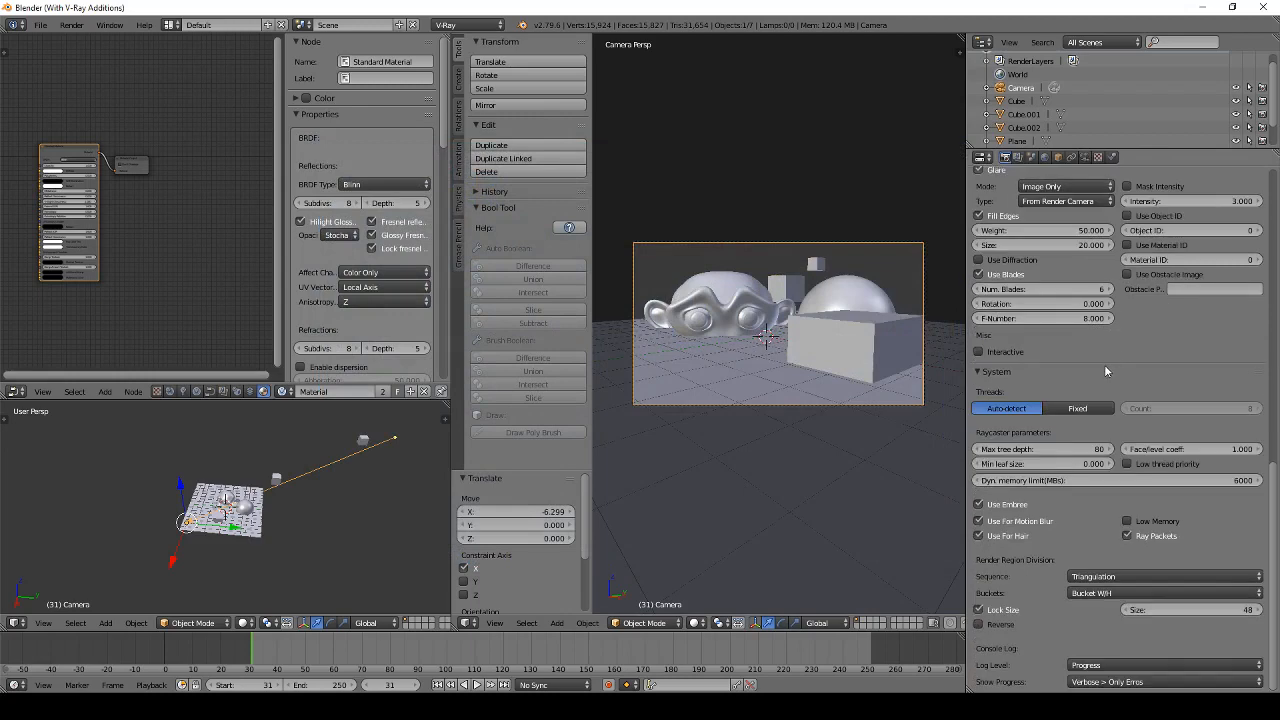
scroll(829, 325, down, 4)
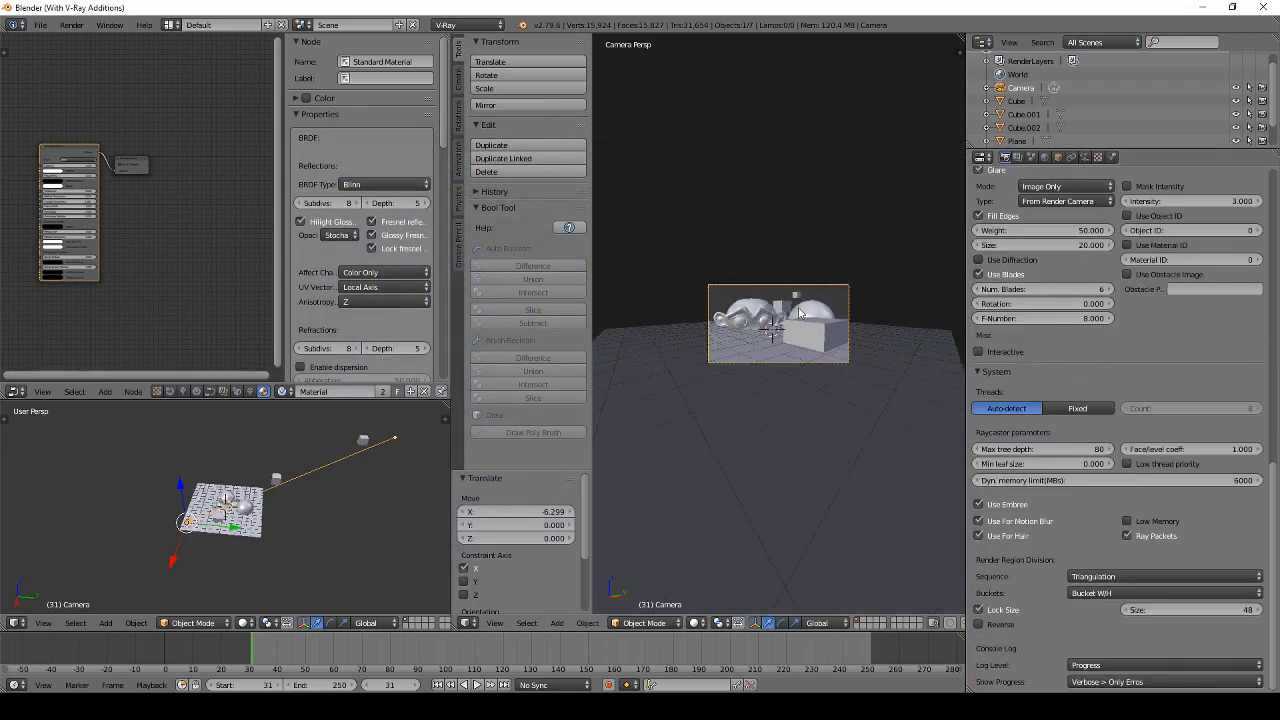
Step: Leave the camera view and select the monkey head in the scene
mouse_move(757, 298)
middle_down()
mouse_move(789, 322)
mouse_move(756, 310)
middle_up()
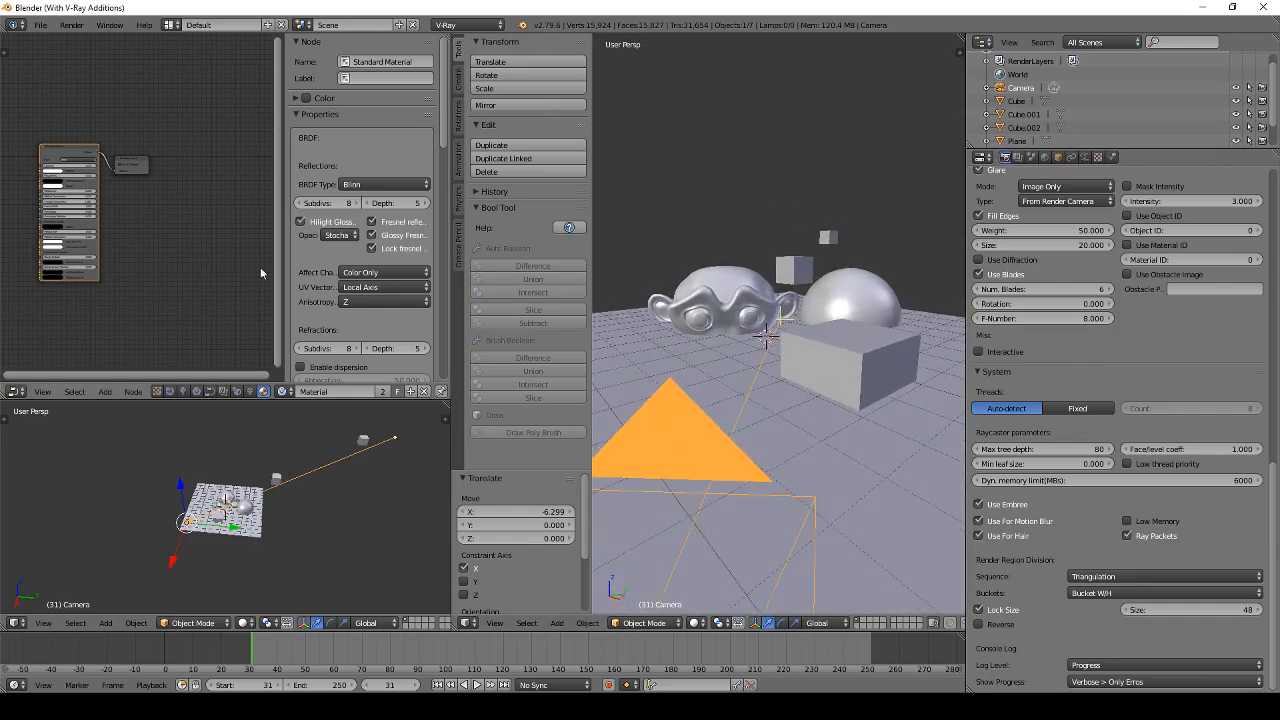
scroll(757, 355, down, 5)
mouse_move(757, 357)
middle_down()
mouse_move(795, 347)
mouse_move(748, 358)
middle_up()
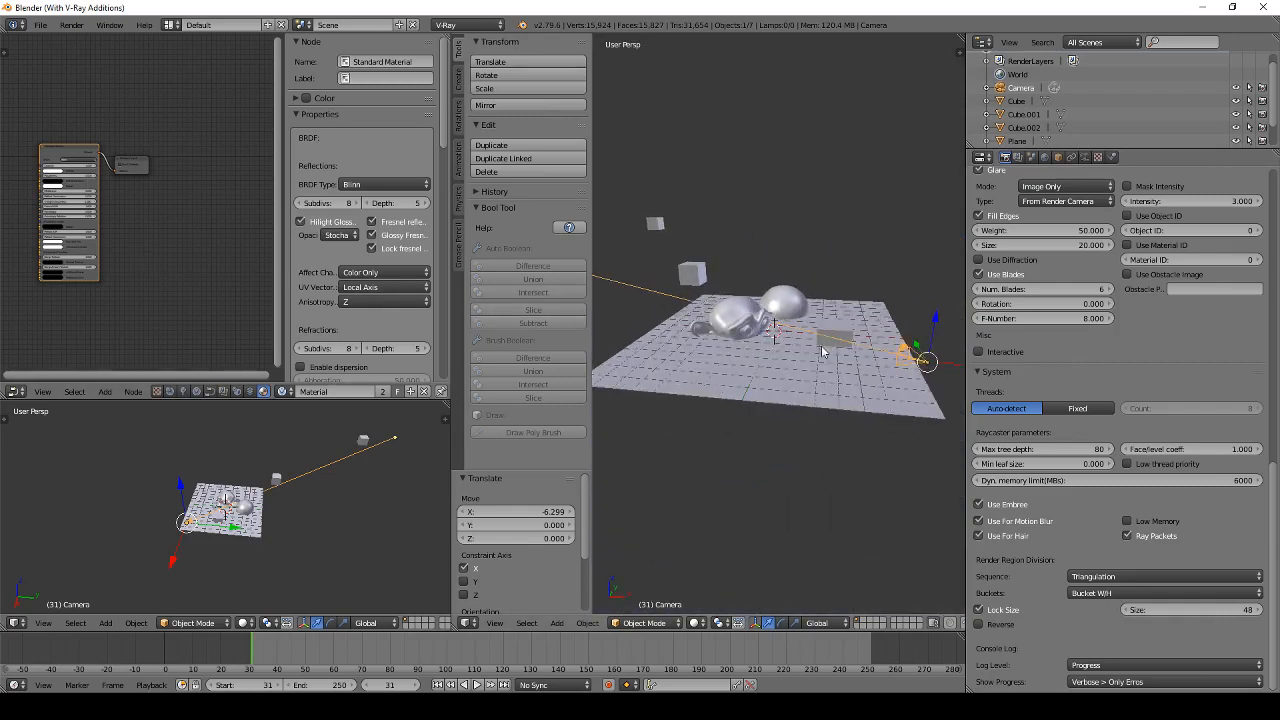
right_click(791, 302)
middle_drag(826, 299, 766, 324)
right_click(757, 313)
key(2)
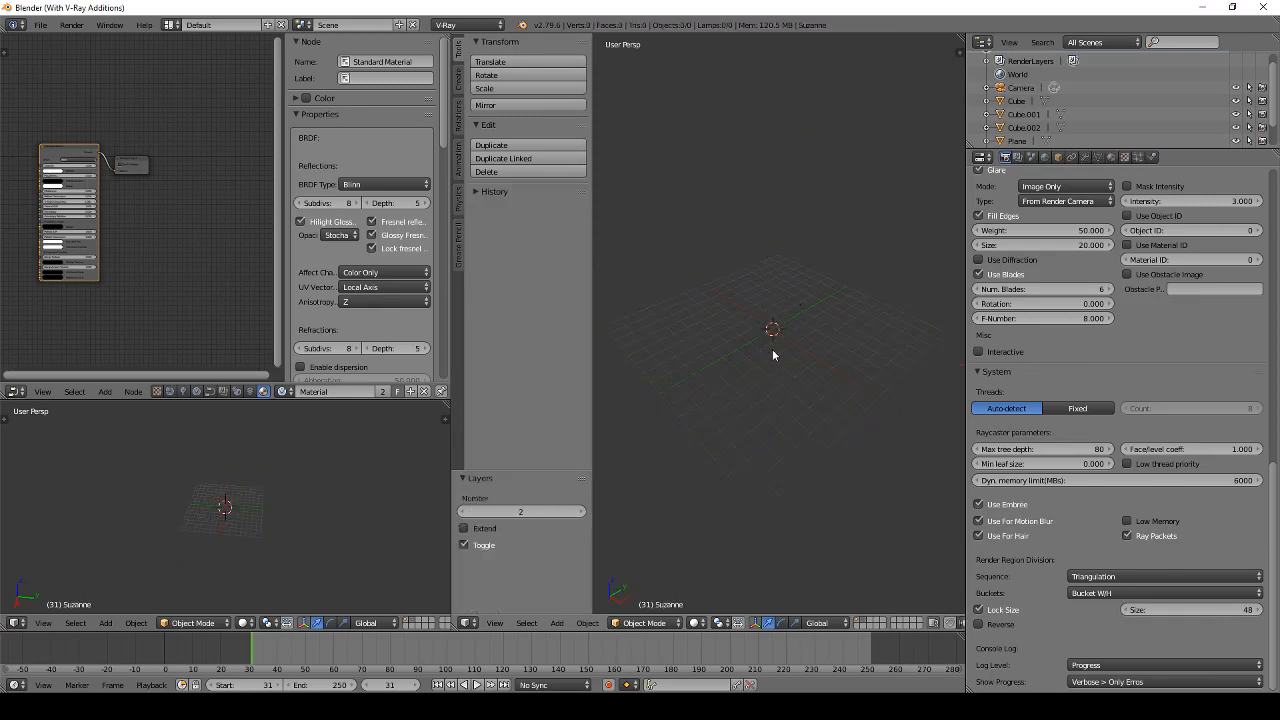
click(858, 619)
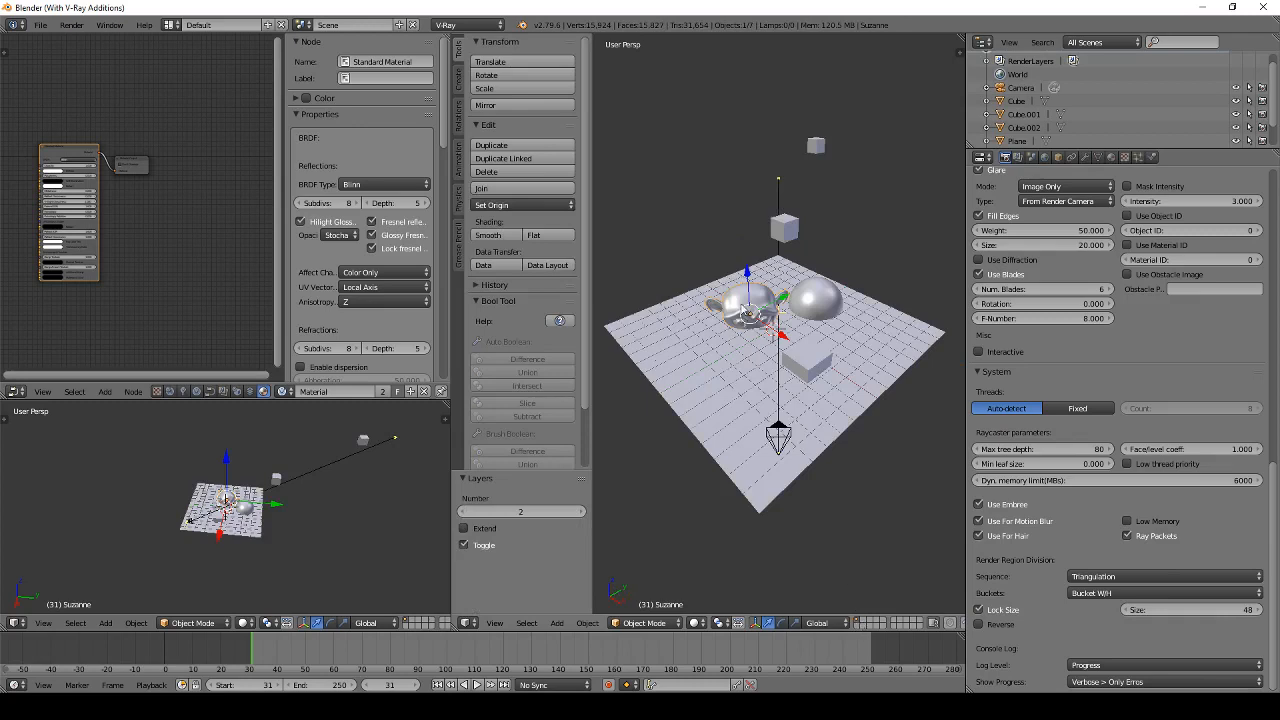
key(a)
key(a)
right_click(743, 299)
right_click(748, 296)
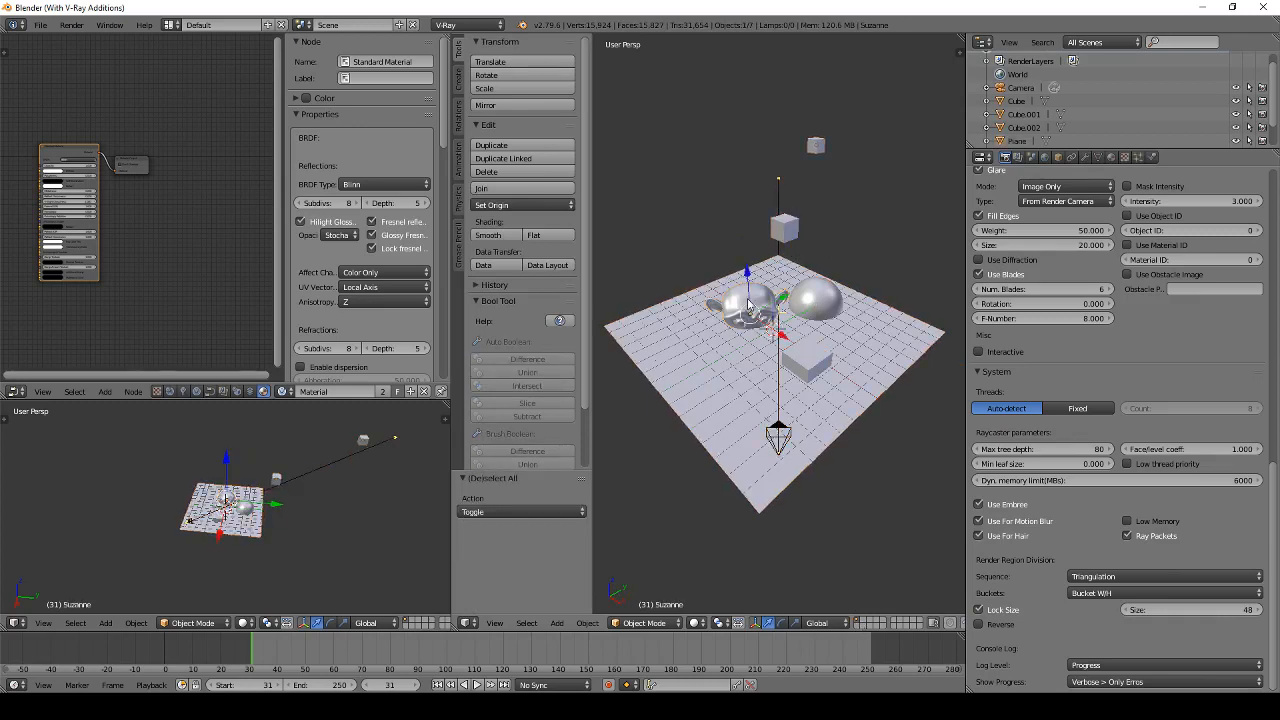
Step: Add an Image File texture node linked to the Standard Material node, and widen it so its settings are readable
middle_drag(35, 201, 219, 187)
key(shift+a)
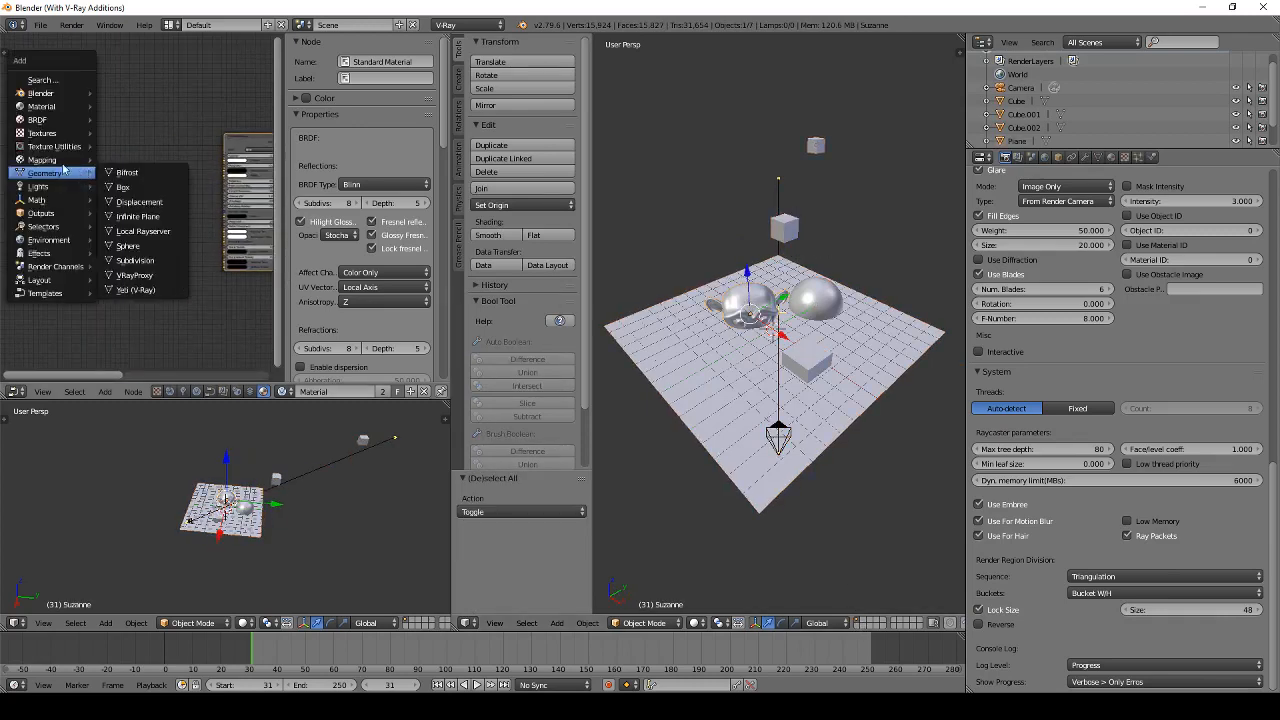
mouse_move(52, 137)
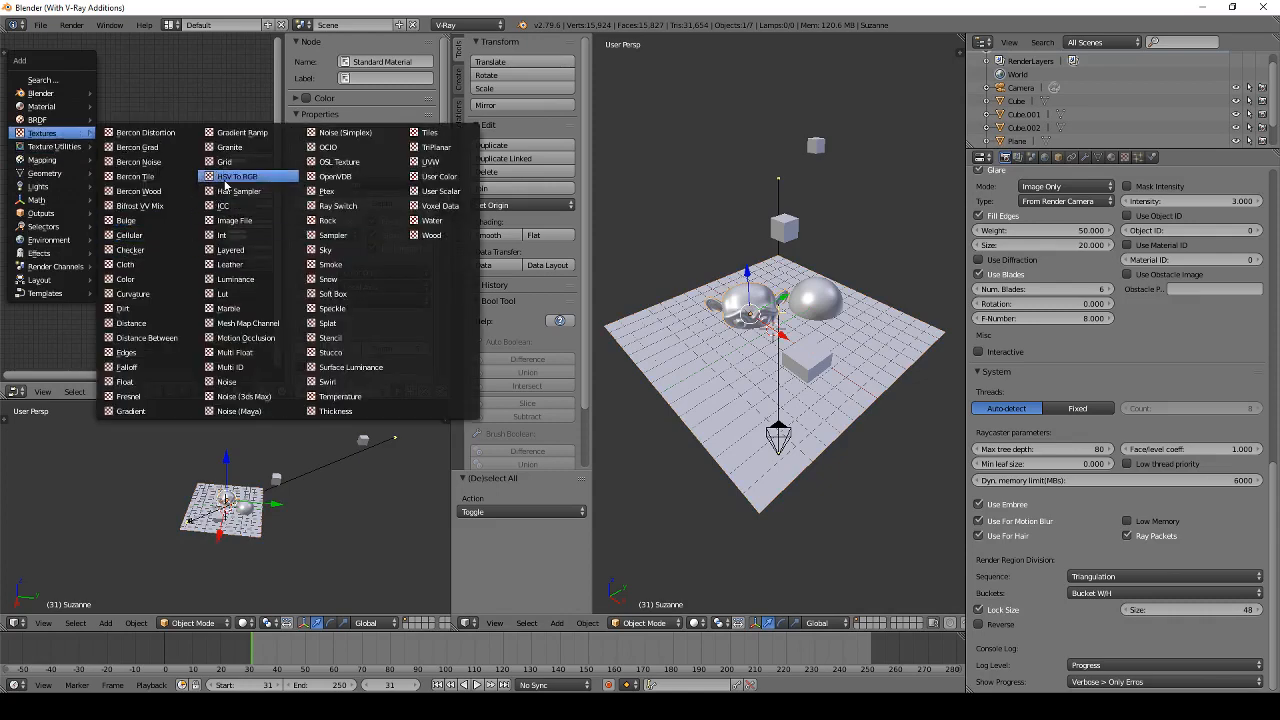
click(233, 219)
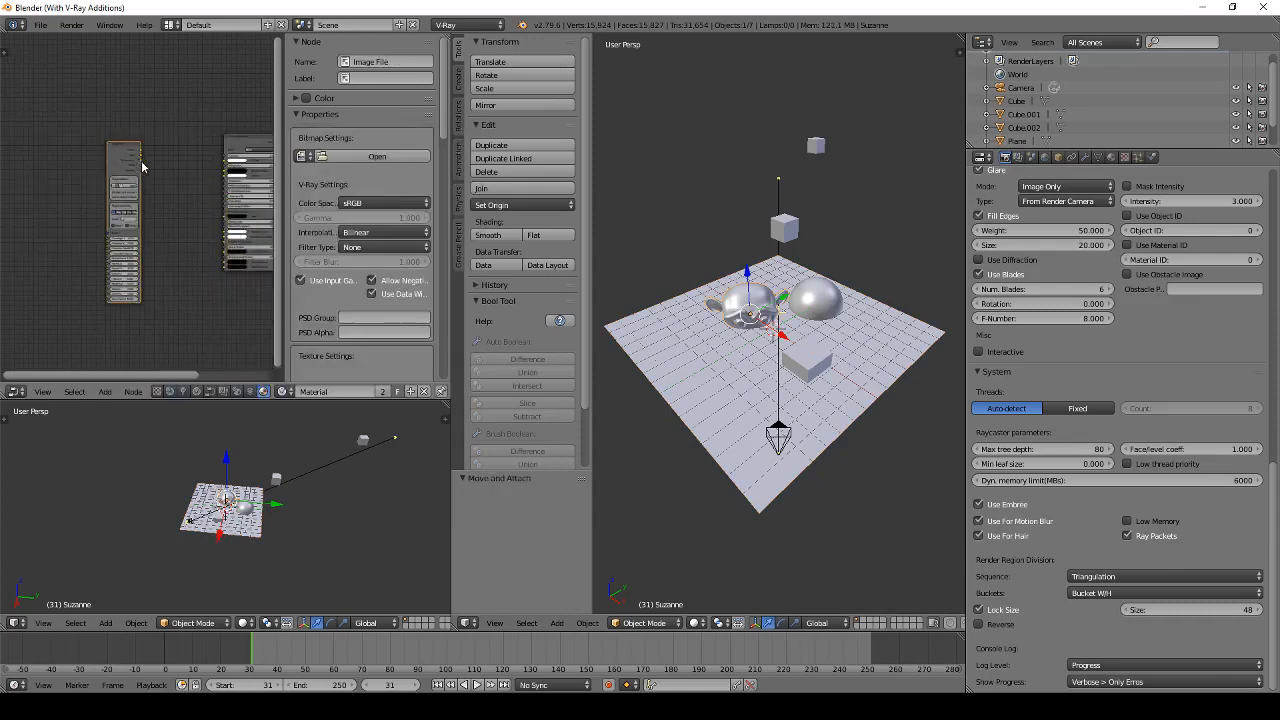
click(146, 164)
middle_drag(148, 164, 98, 180)
drag(92, 146, 208, 158)
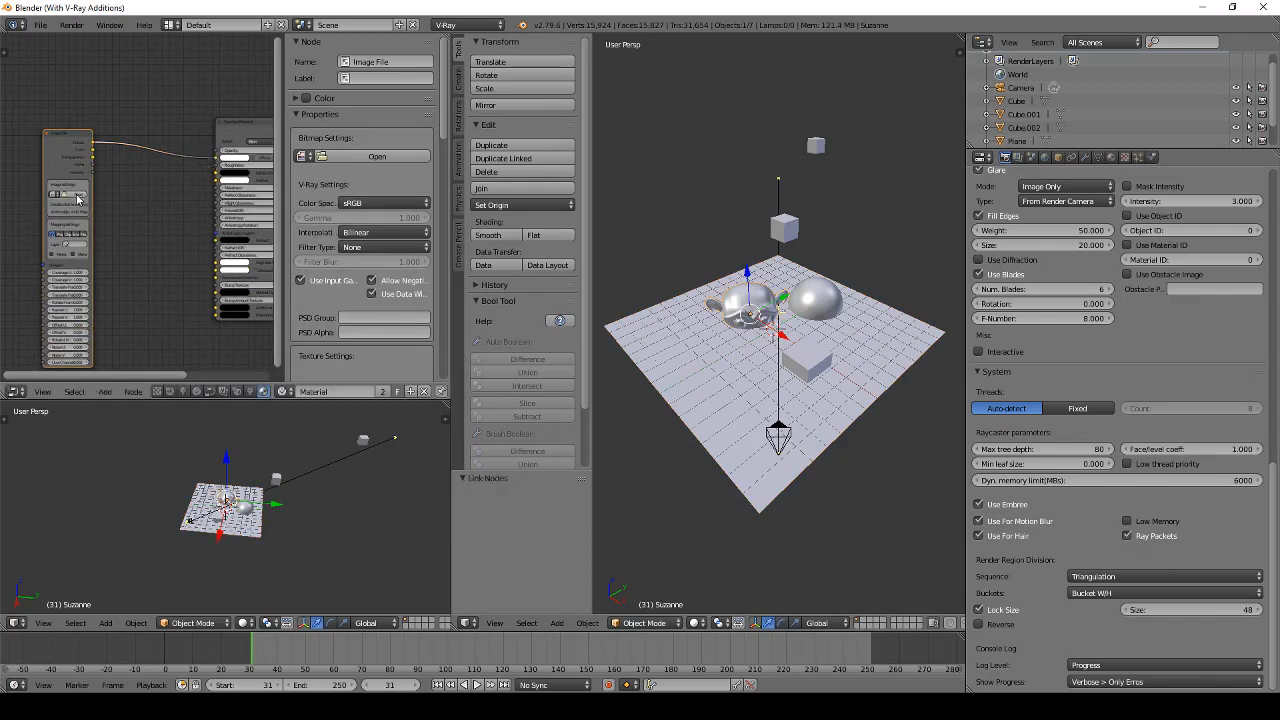
scroll(72, 220, up, 2)
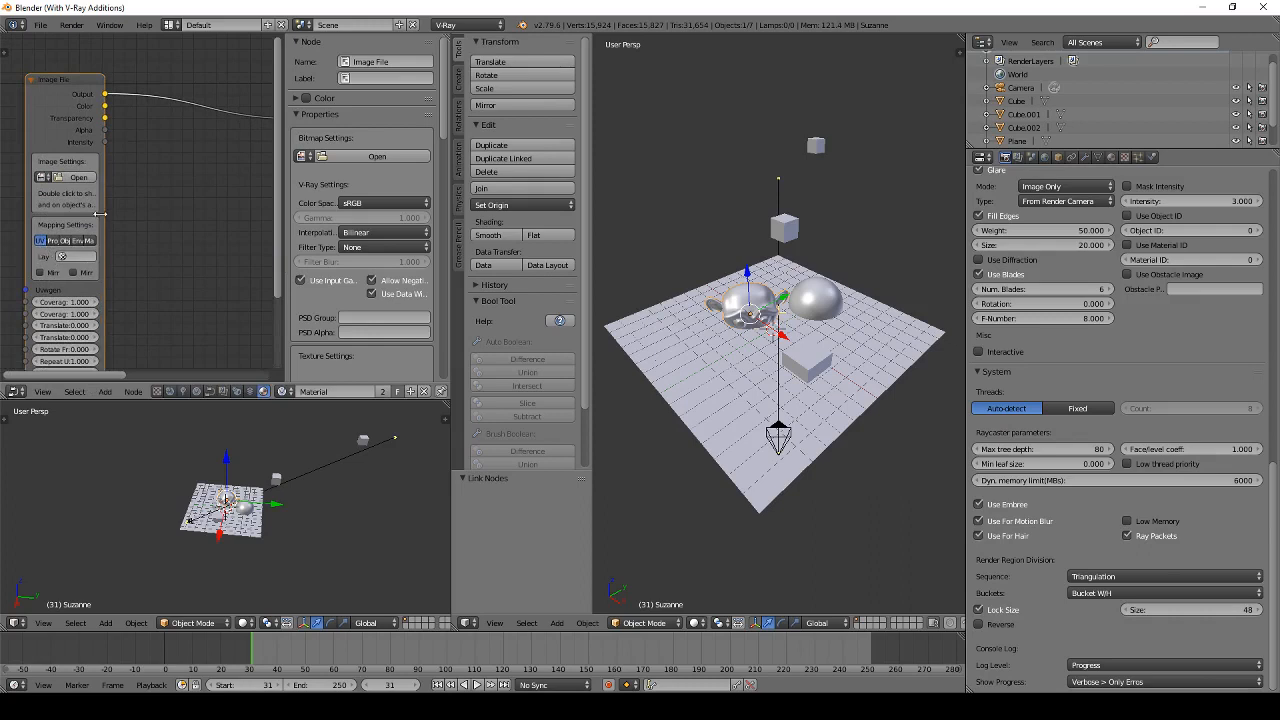
drag(104, 222, 184, 222)
Step: Select the sphere beside the monkey head and enter Edit Mode on it
key(Tab)
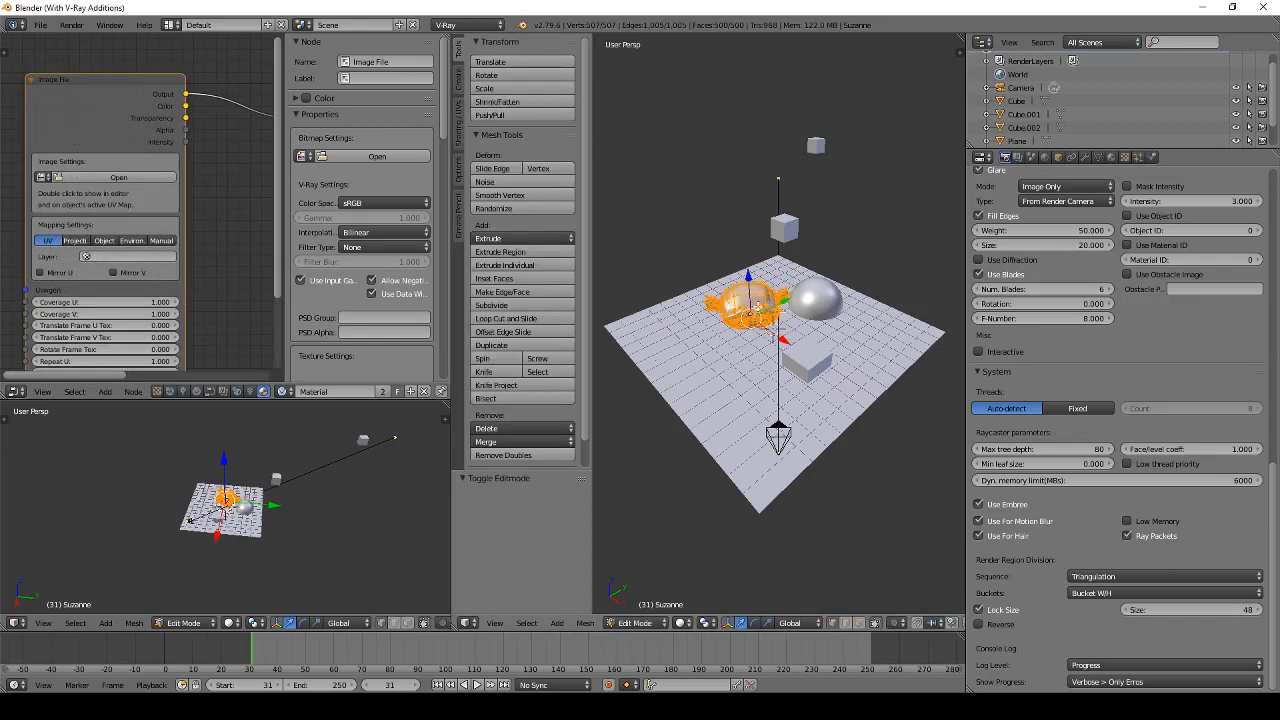
key(Tab)
right_click(801, 301)
key(Tab)
scroll(818, 296, up, 4)
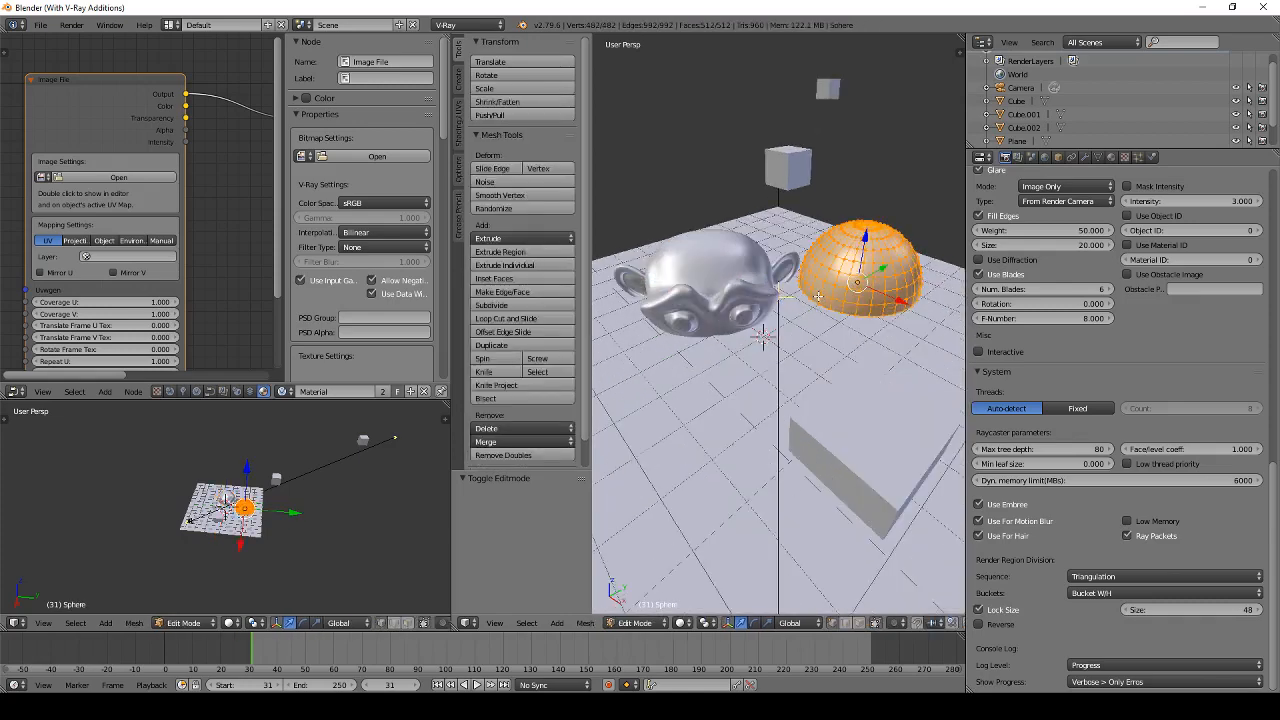
Step: Switch to edge selection and select a vertical edge loop on the sphere
right_click(858, 285)
key(ctrl+Tab)
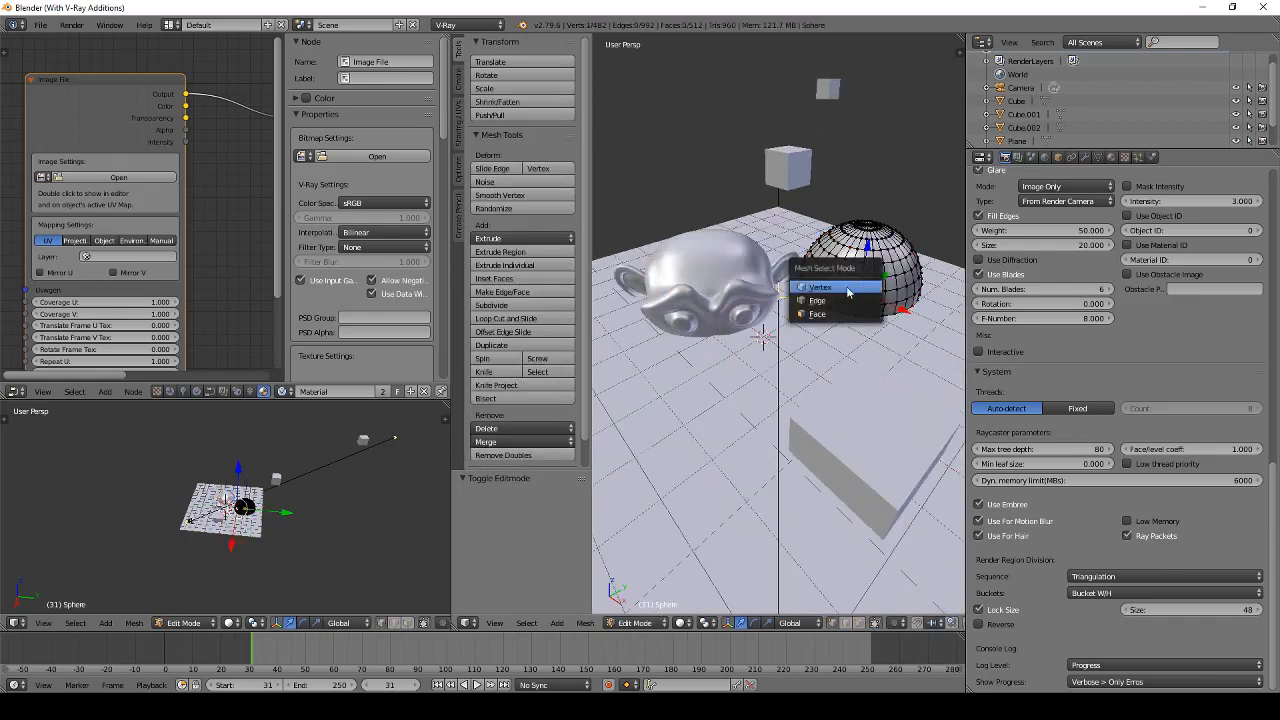
click(866, 300)
alt+right_click(863, 270)
middle_drag(867, 272, 930, 320)
alt+shift+right_click(797, 215)
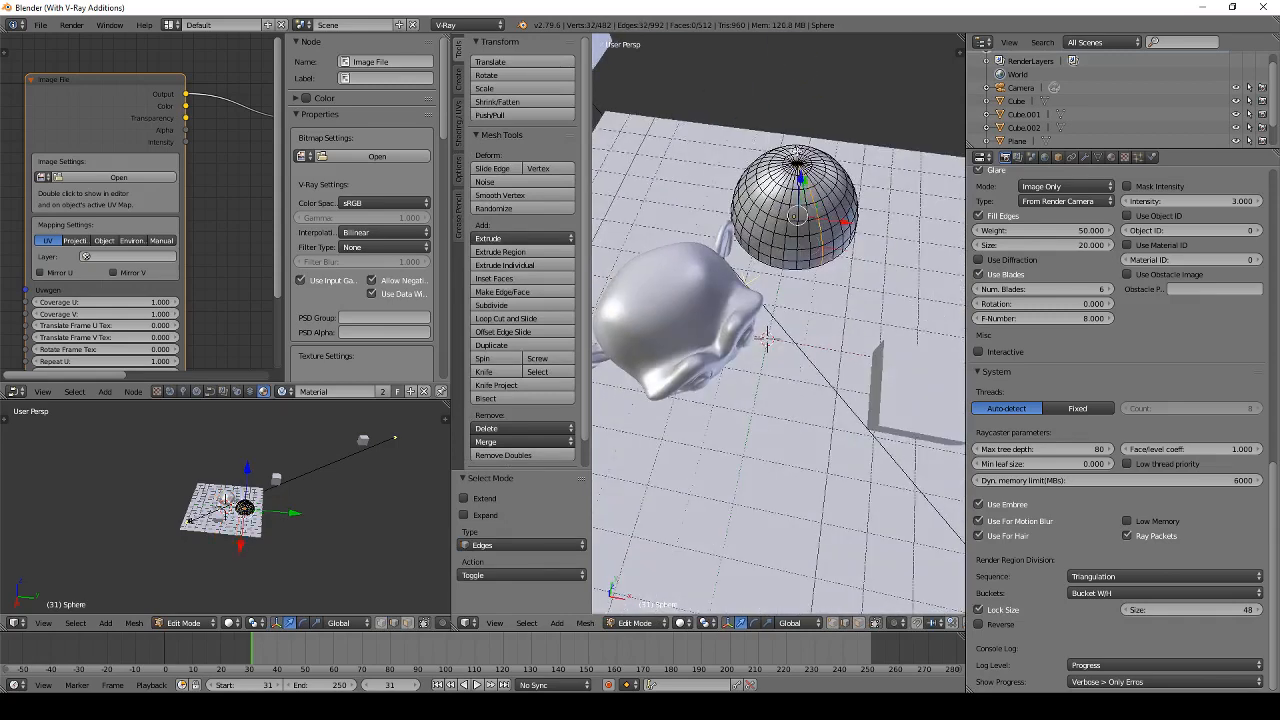
Step: Examine the edge commands available for the sphere's selected loop, and leave Edit Mode
key(ctrl+e)
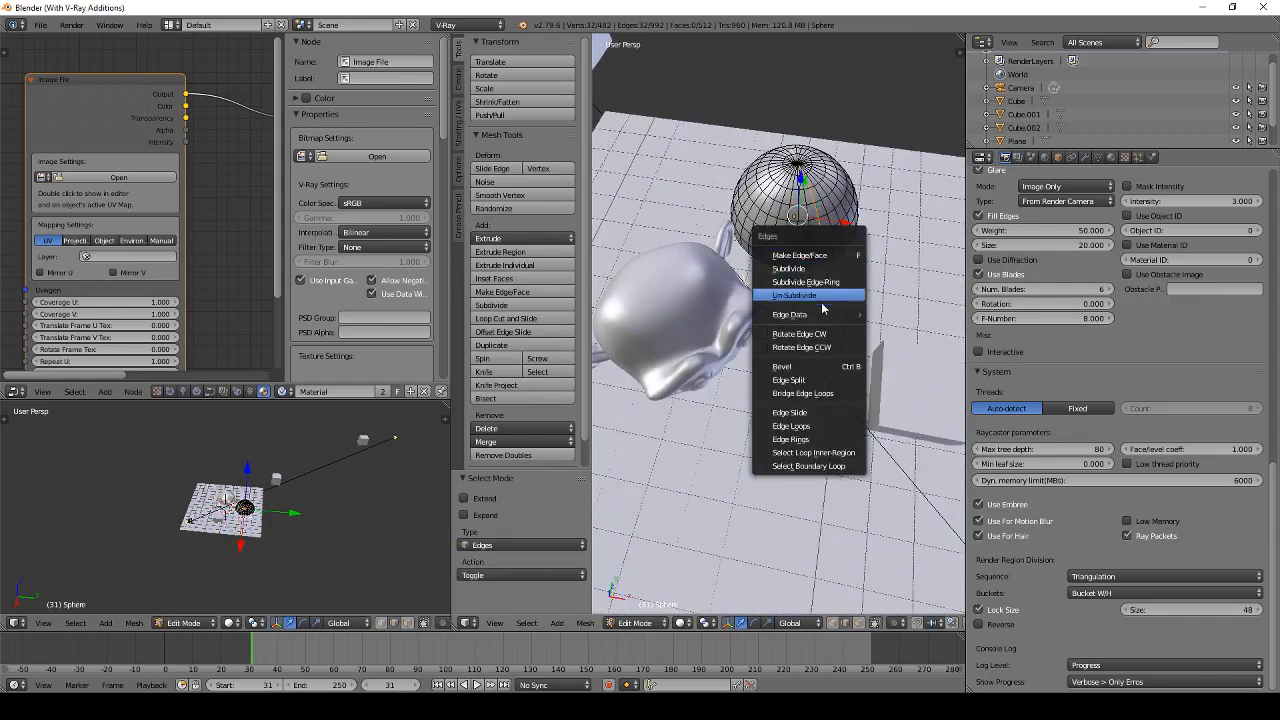
click(831, 381)
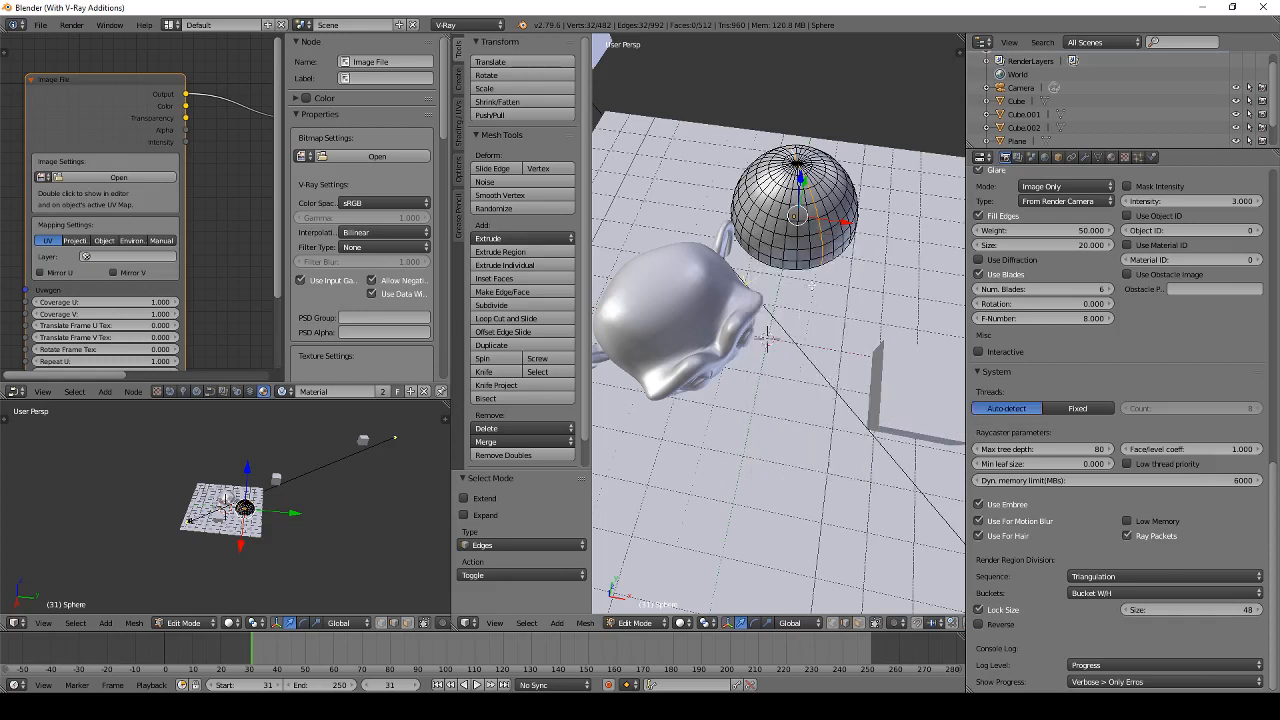
key(ctrl+Tab)
click(801, 284)
key(ctrl+e)
key(Tab)
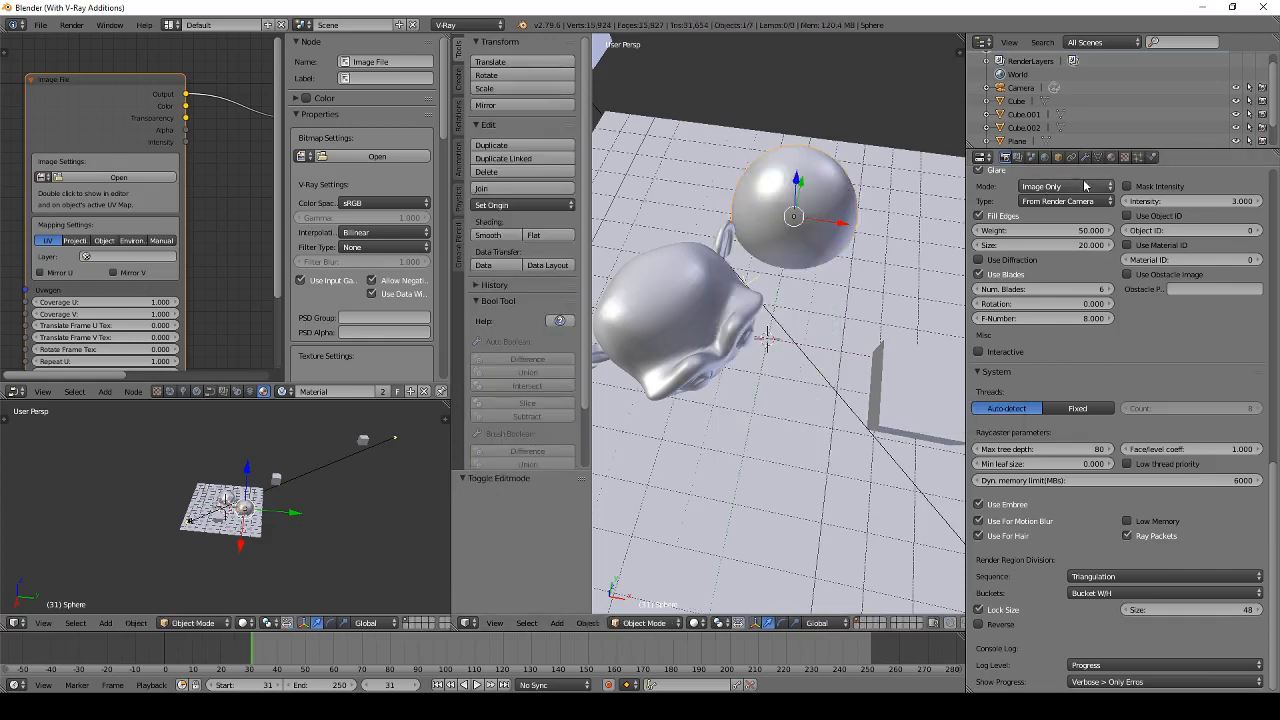
Step: Remove the sphere's Subsurf modifier and recheck the edge commands in Edit Mode
click(1086, 159)
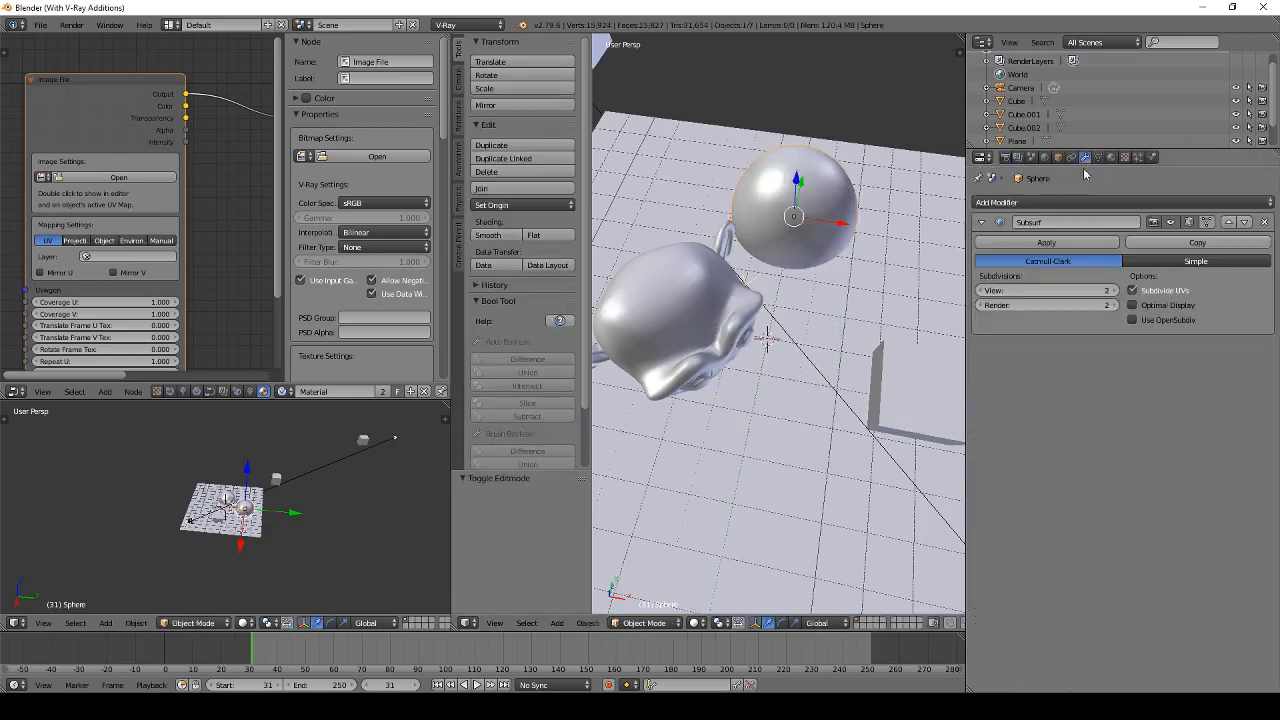
click(1267, 221)
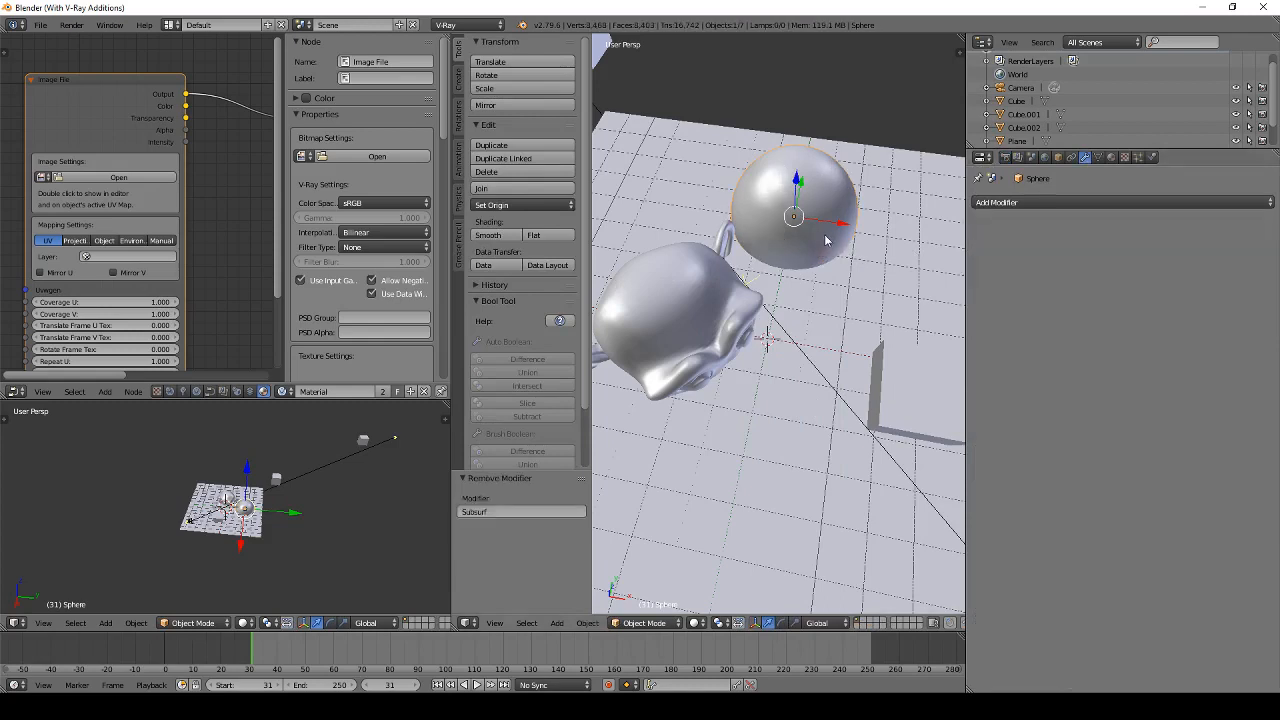
key(Tab)
key(ctrl+e)
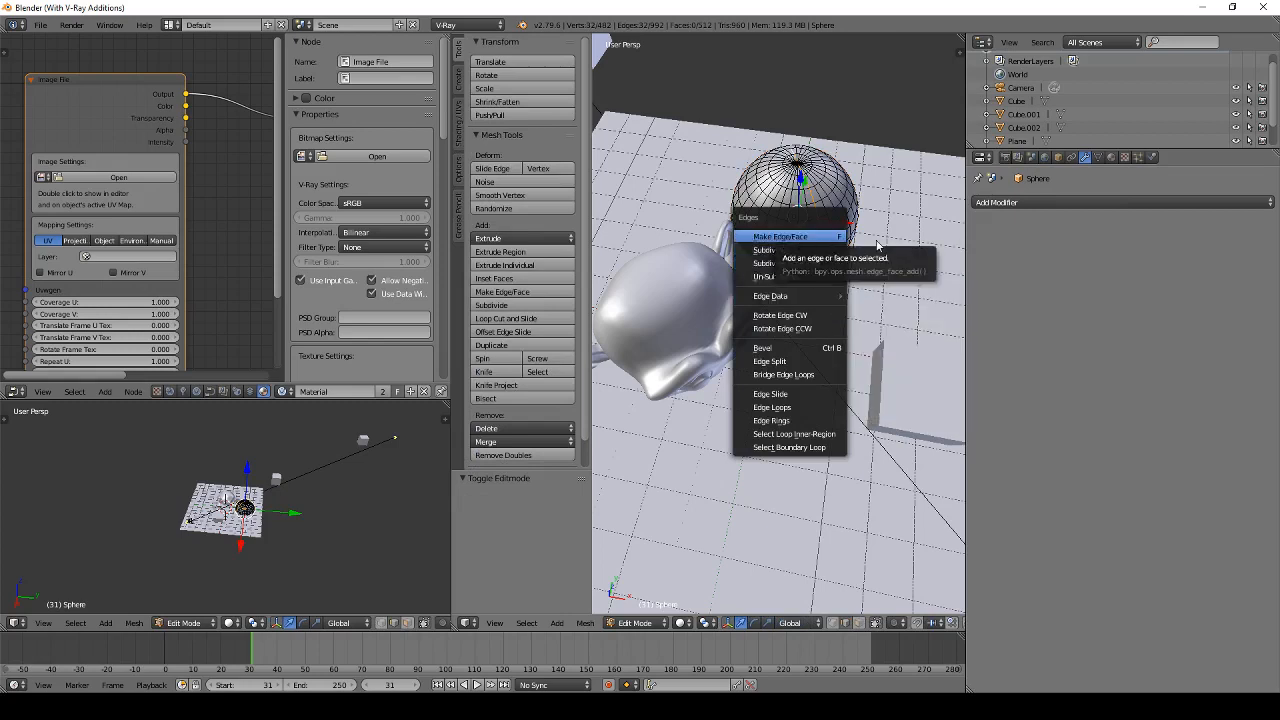
key(Escape)
key(Tab)
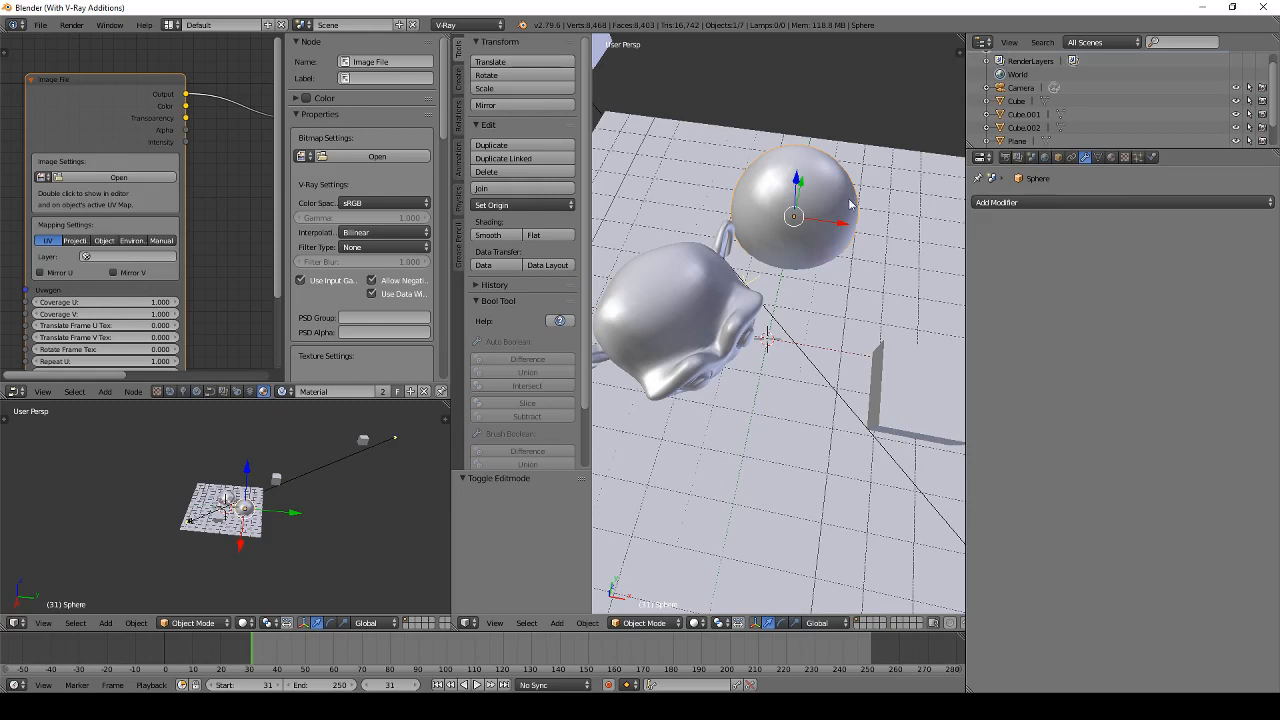
Step: Select the sphere's entire mesh and unwrap it with Smart UV Project, using an angle limit of 66 and an island margin of 0
key(Tab)
key(a)
key(a)
key(u)
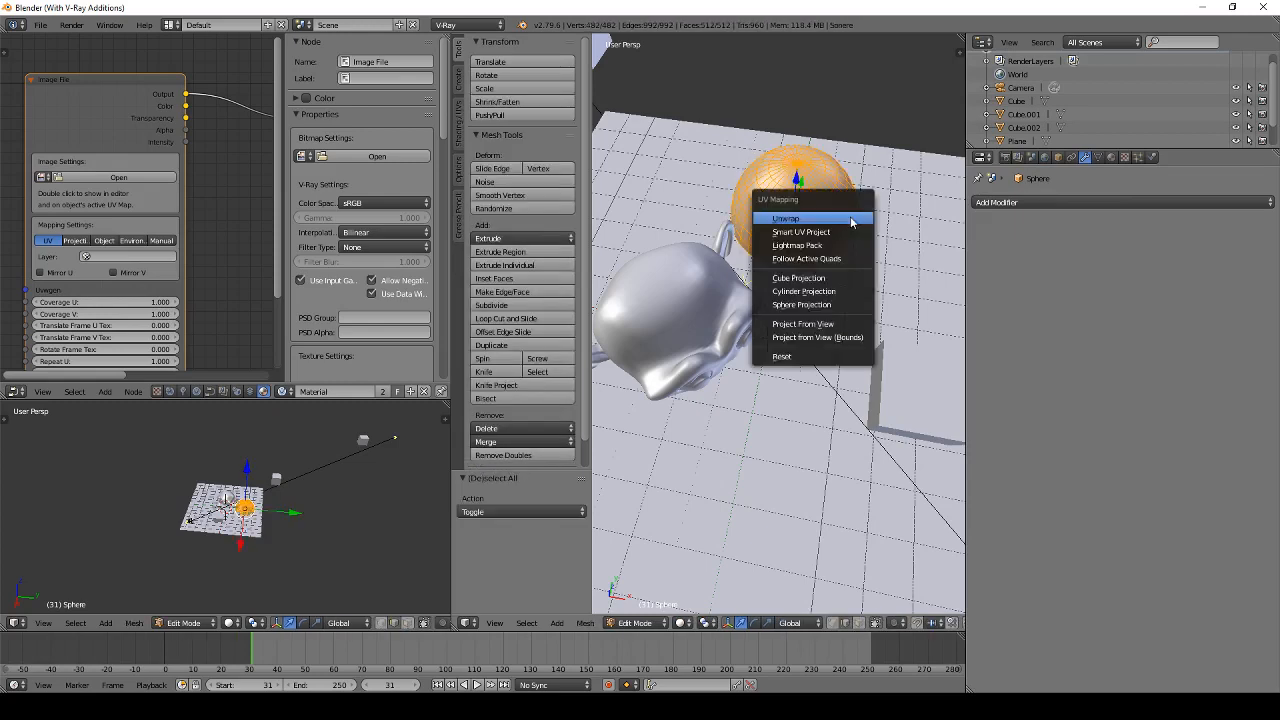
click(843, 232)
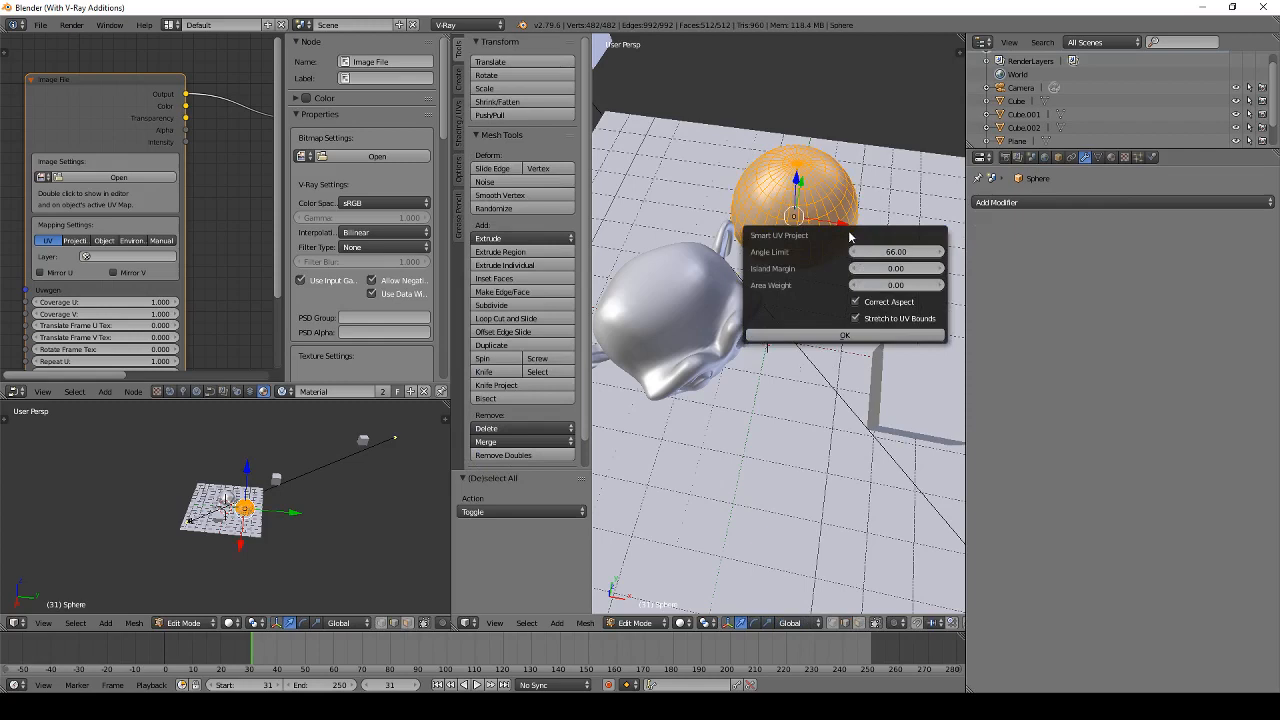
click(857, 334)
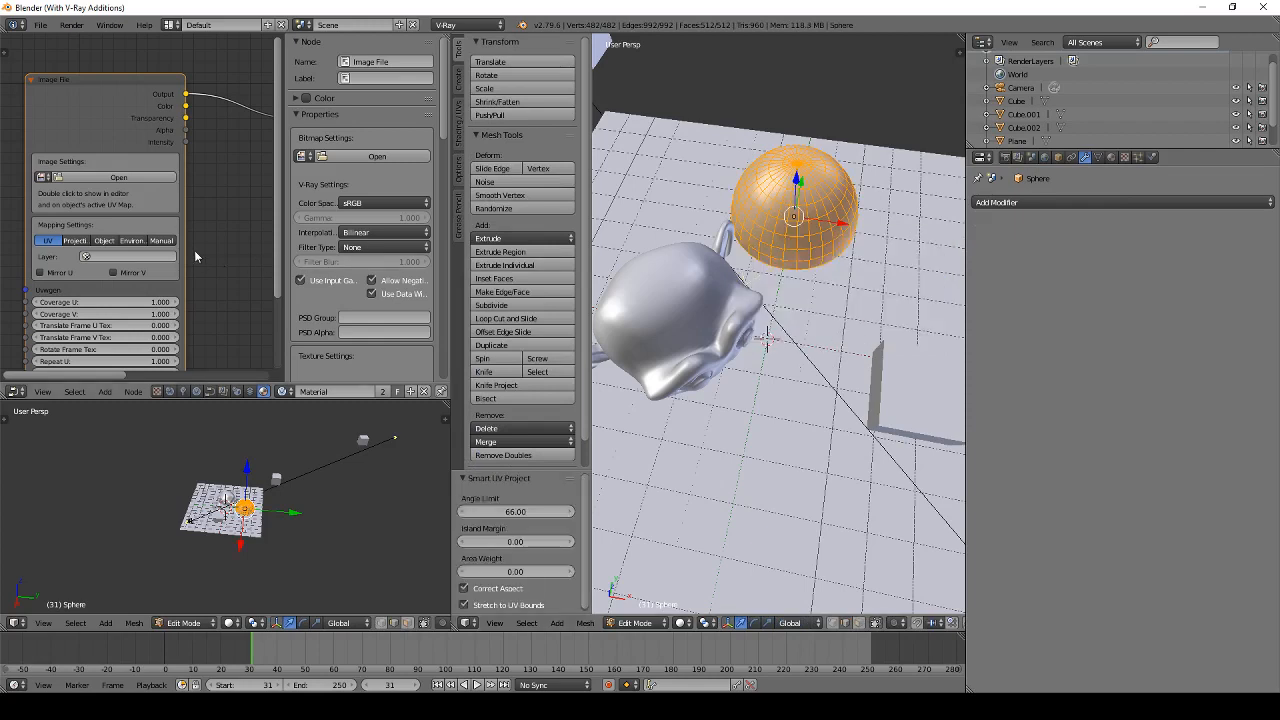
Step: Replace the node editor with the UV/Image Editor and reselect the sphere's whole mesh to check its UV layout
click(14, 391)
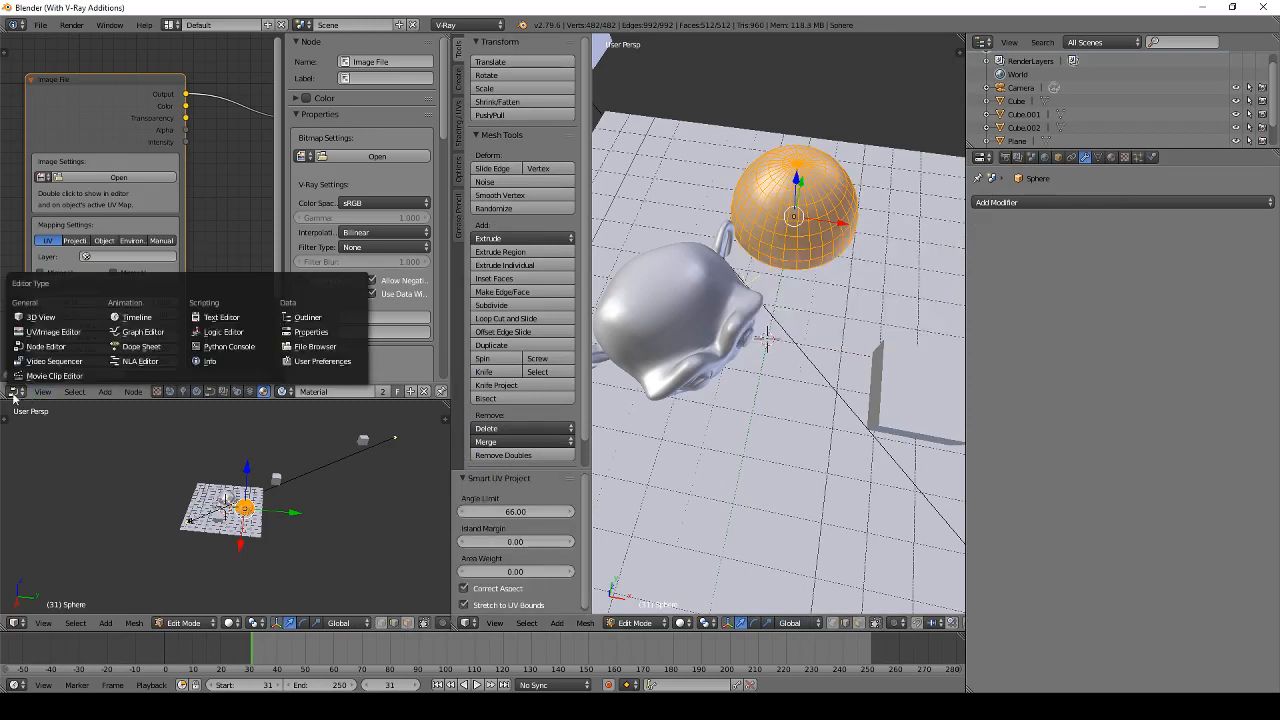
click(48, 332)
scroll(198, 233, down, 5)
scroll(198, 233, up, 3)
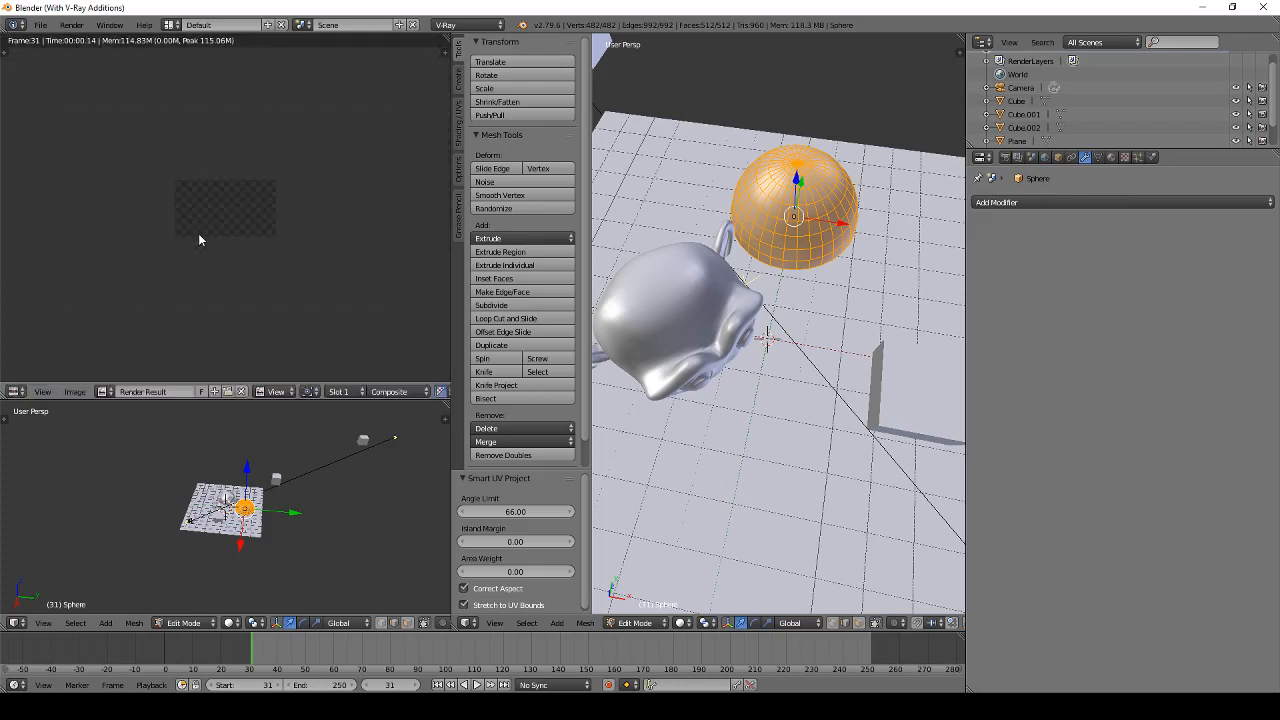
key(Tab)
key(Tab)
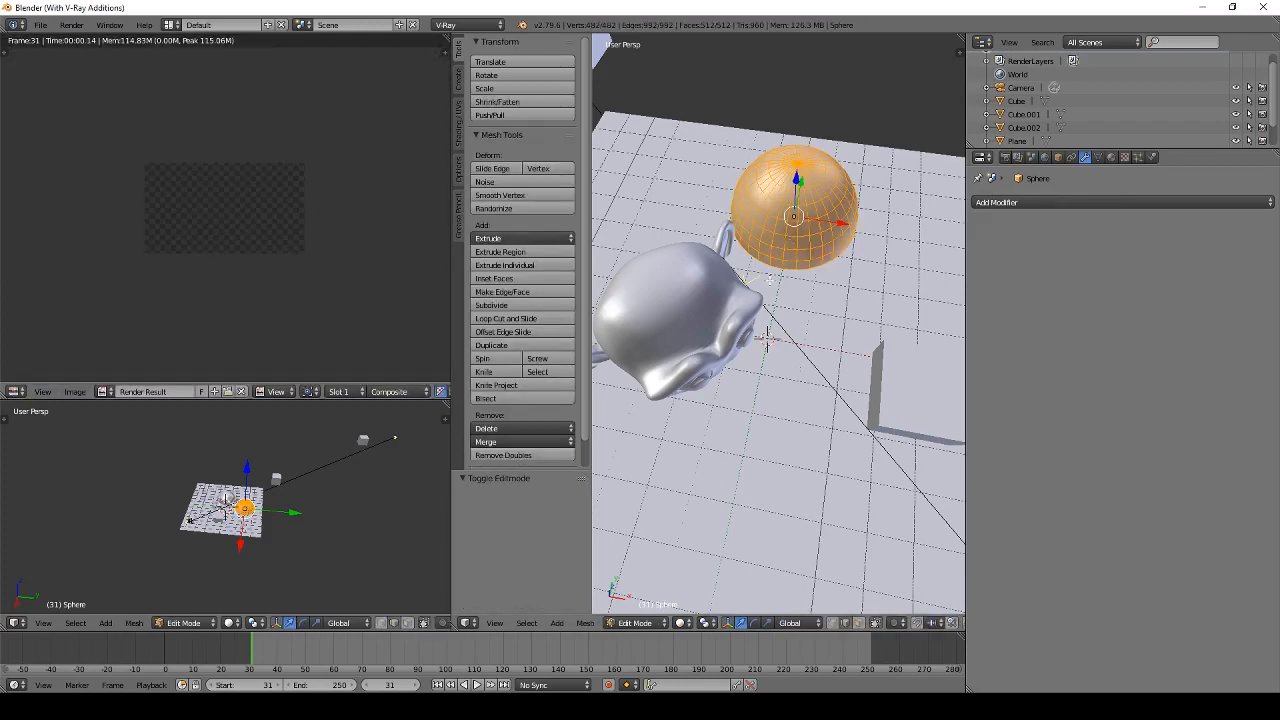
key(a)
key(a)
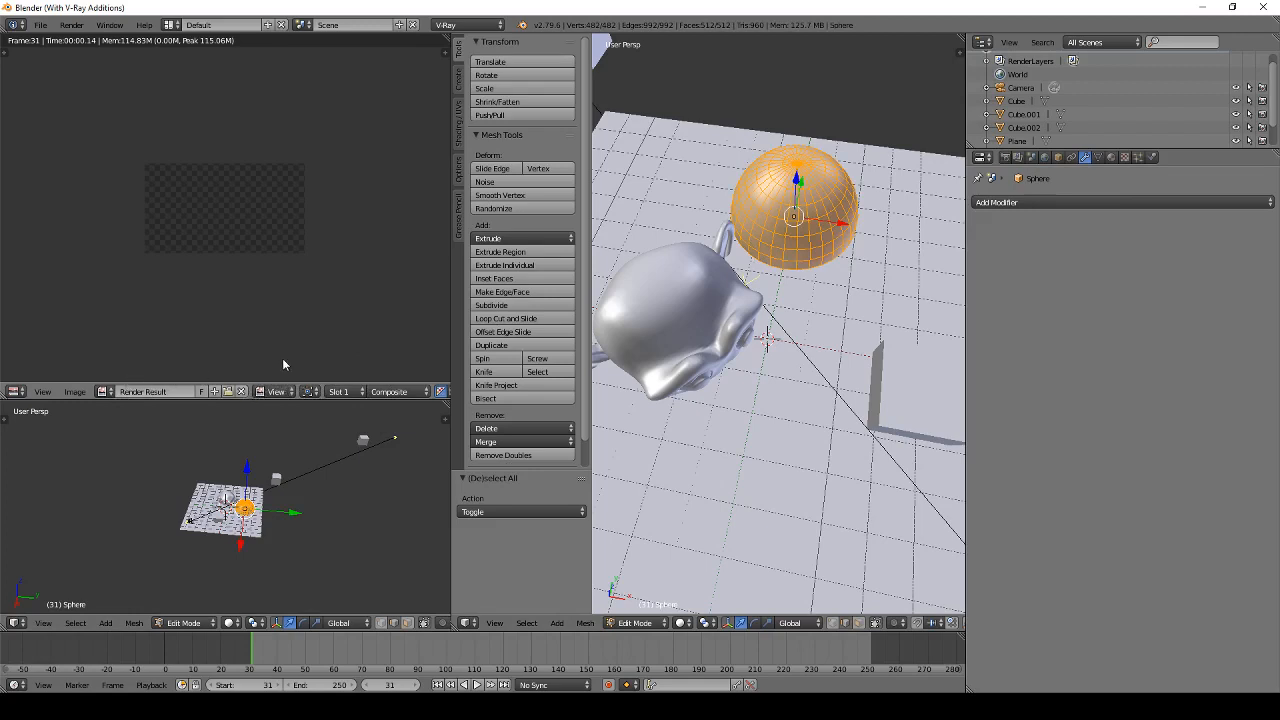
Step: Switch back to the Node Editor and delete the Image File texture node
click(105, 391)
click(16, 391)
click(44, 346)
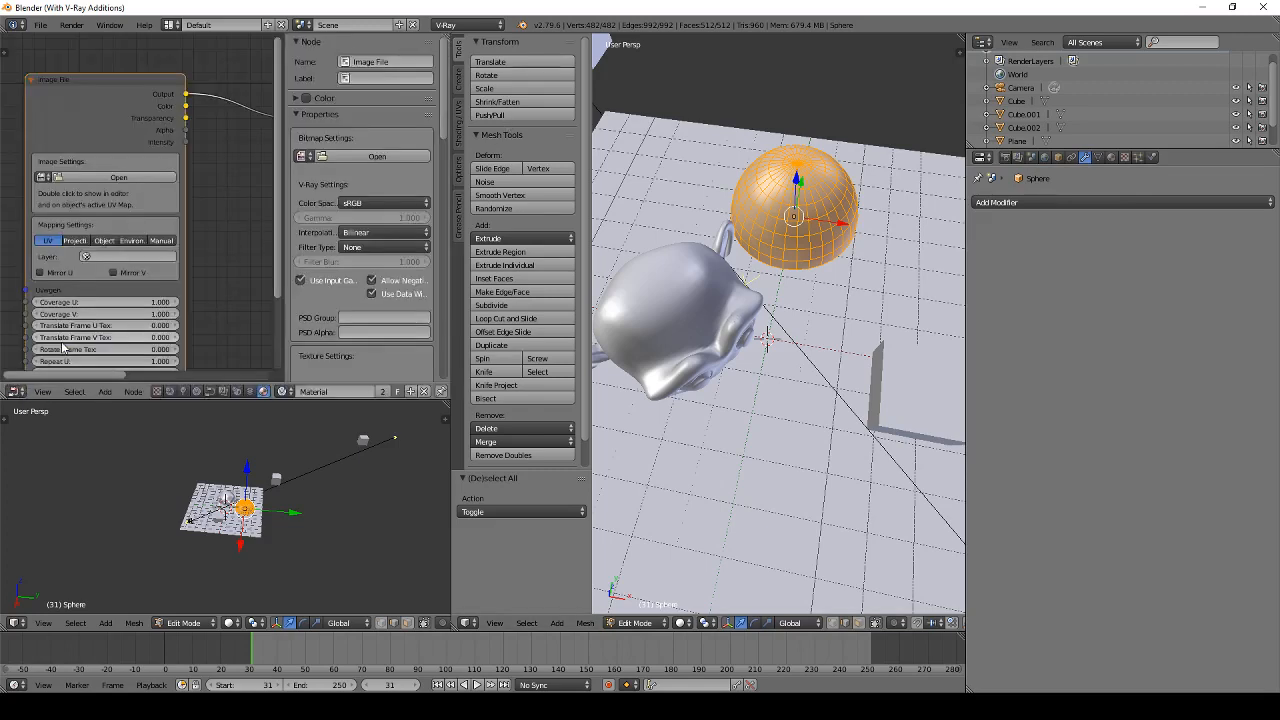
scroll(202, 234, down, 2)
scroll(195, 213, down, 1)
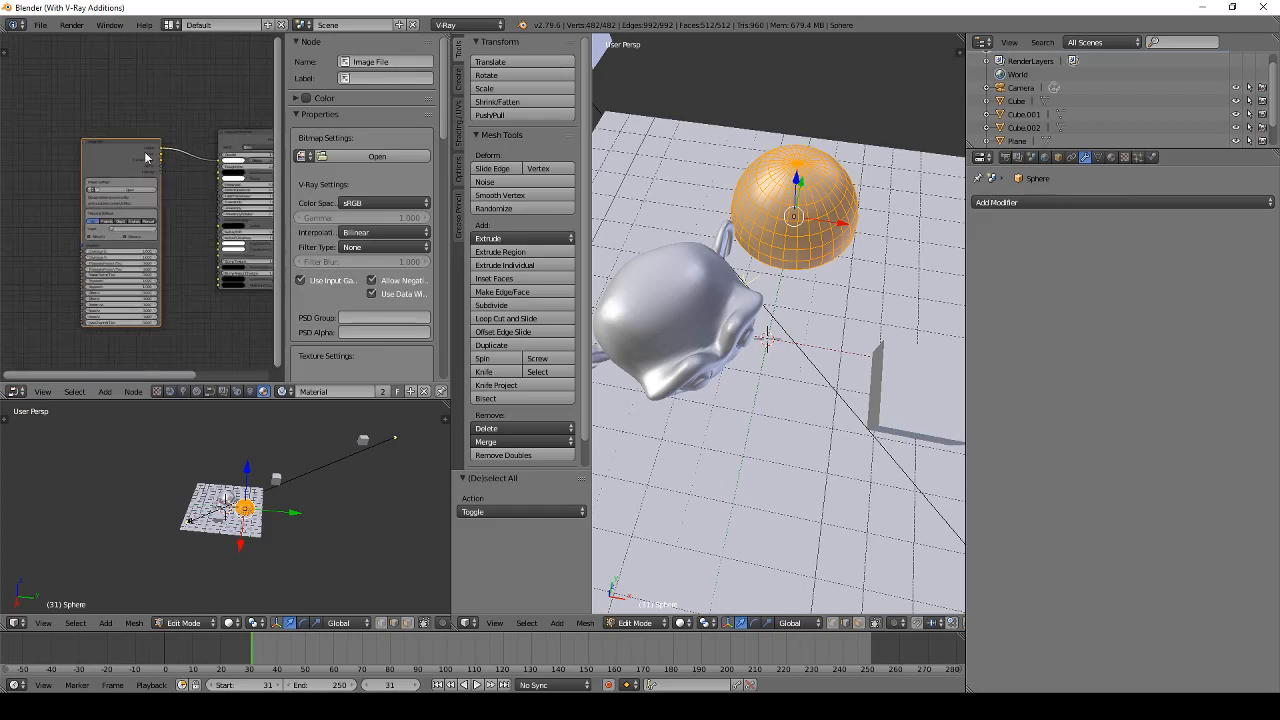
key(x)
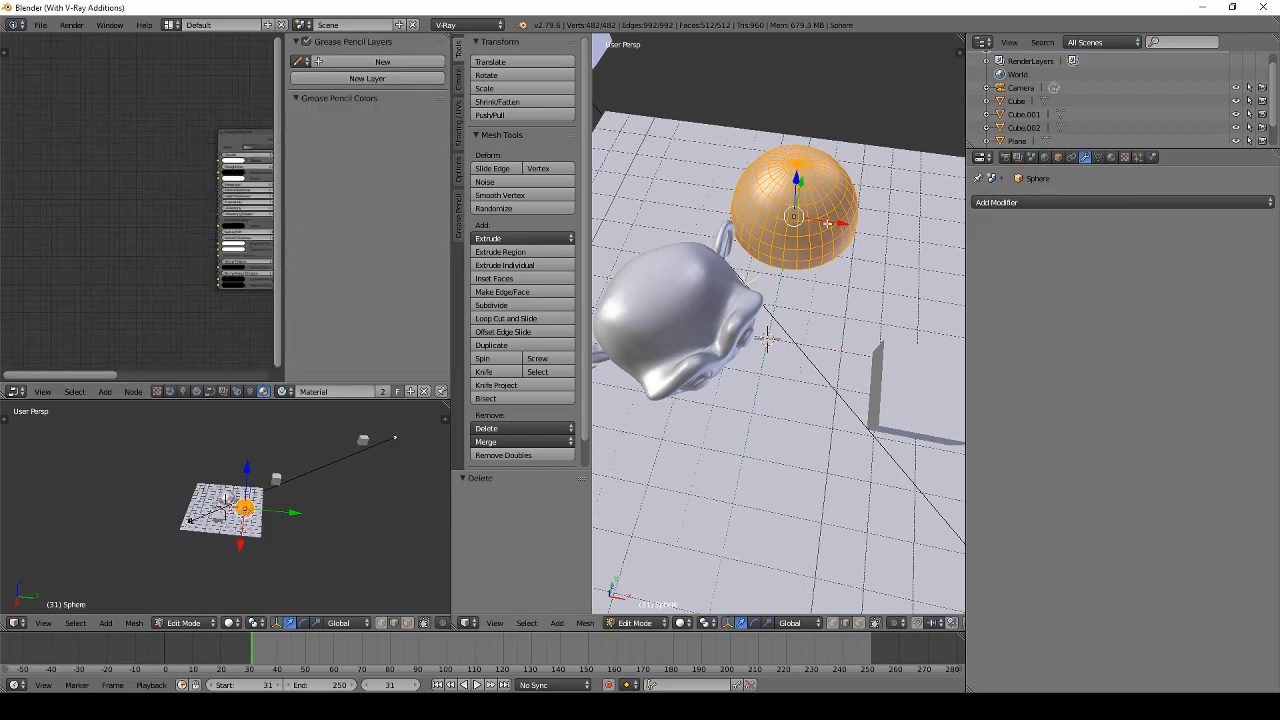
Step: Return the sphere to Object Mode and bring the Standard Material node into view
key(space)
key(Escape)
key(Tab)
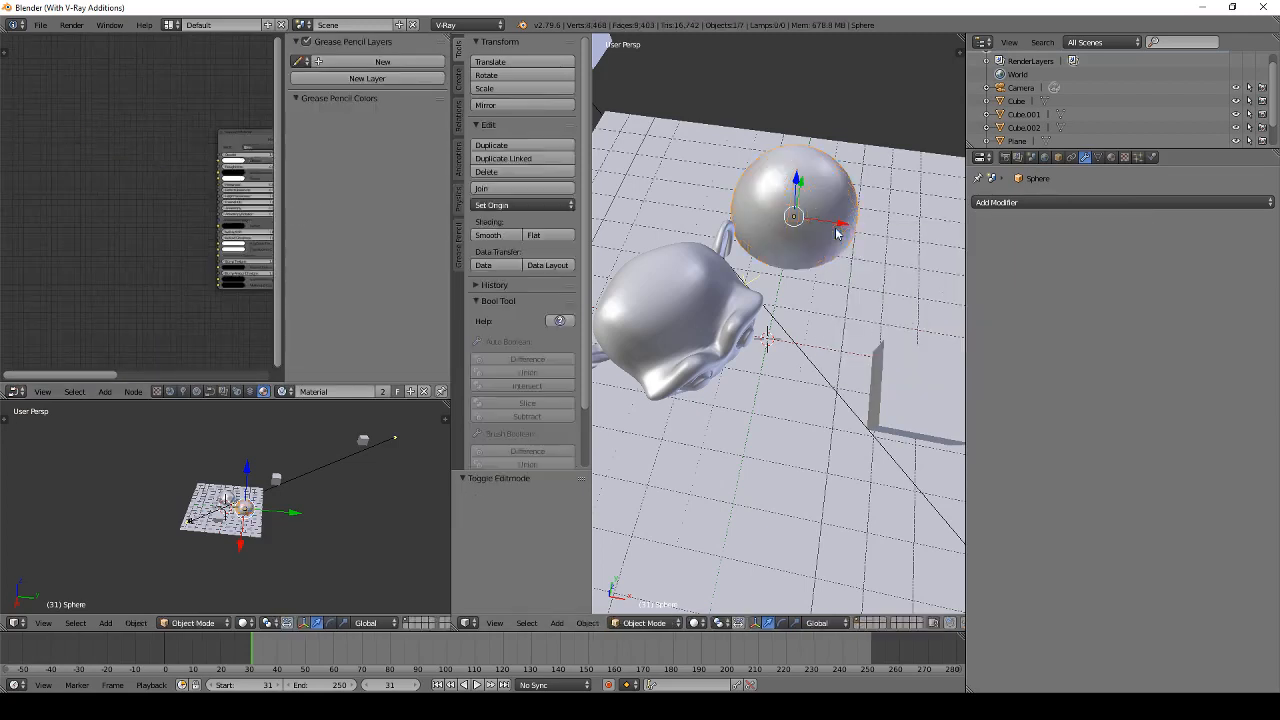
mouse_move(743, 162)
middle_down()
mouse_move(715, 165)
mouse_move(740, 177)
middle_up()
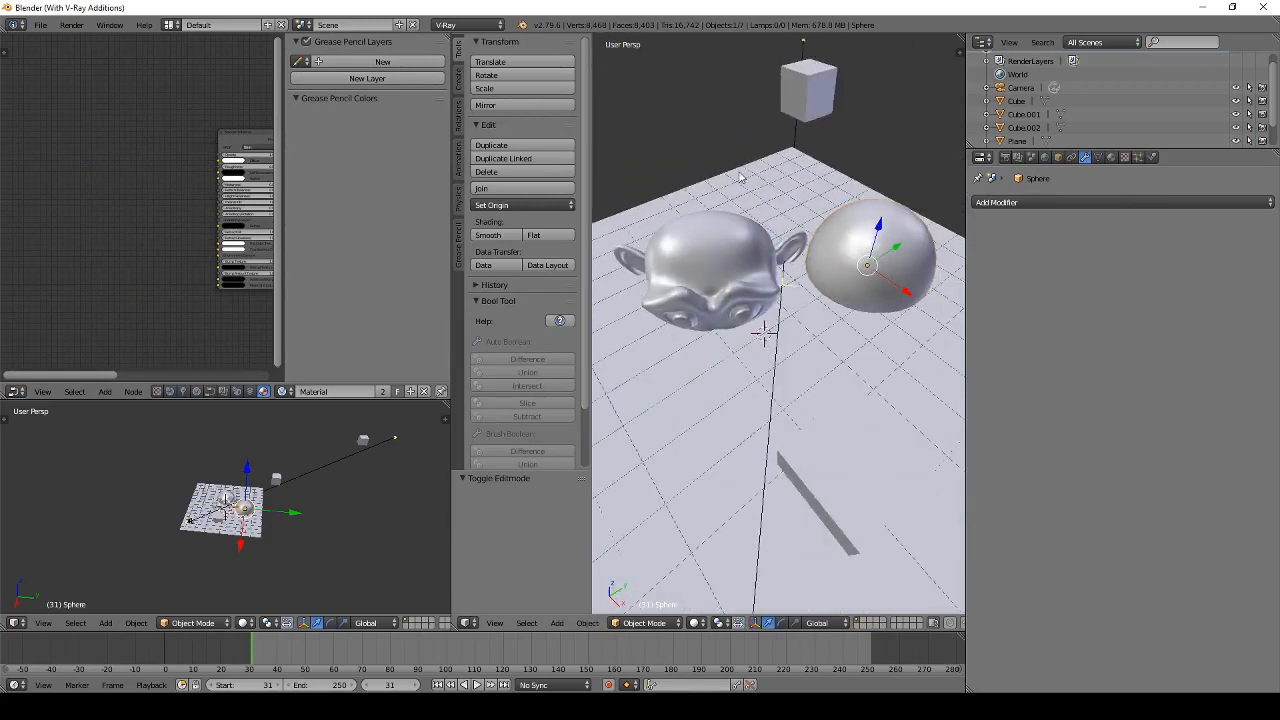
scroll(175, 203, up, 1)
scroll(175, 203, up, 2)
middle_drag(182, 174, 164, 135)
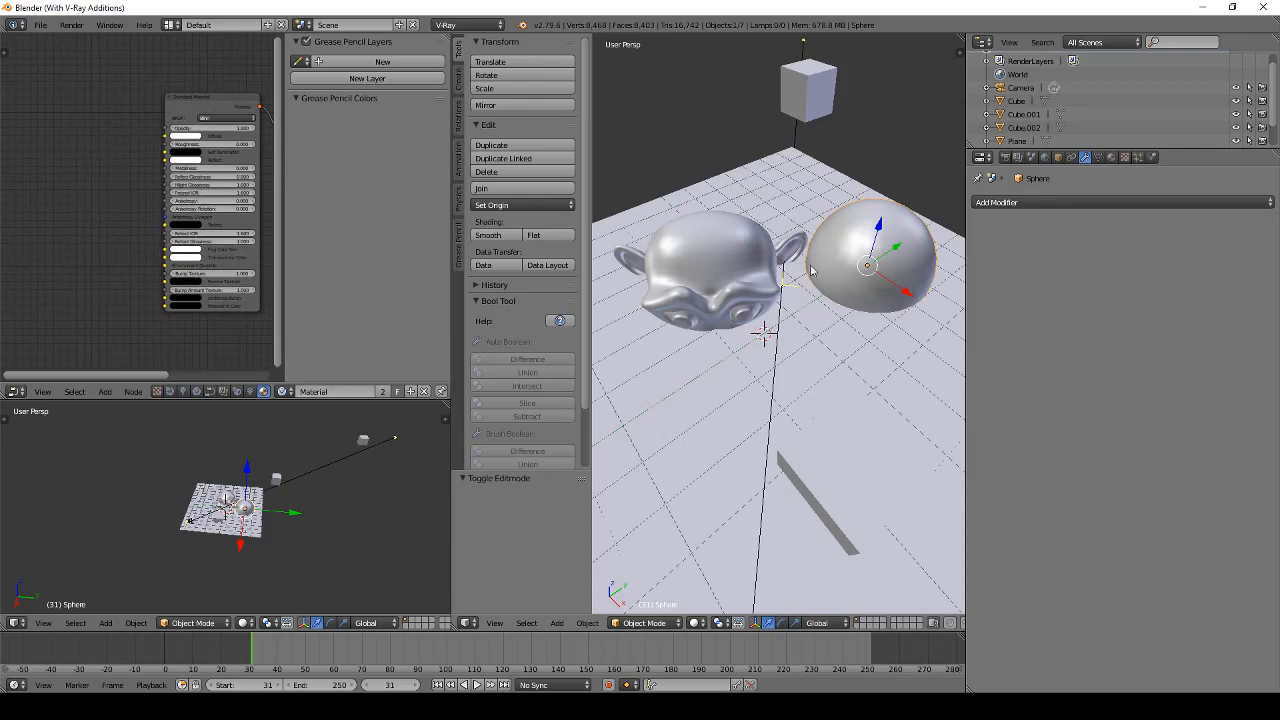
middle_drag(811, 297, 806, 274)
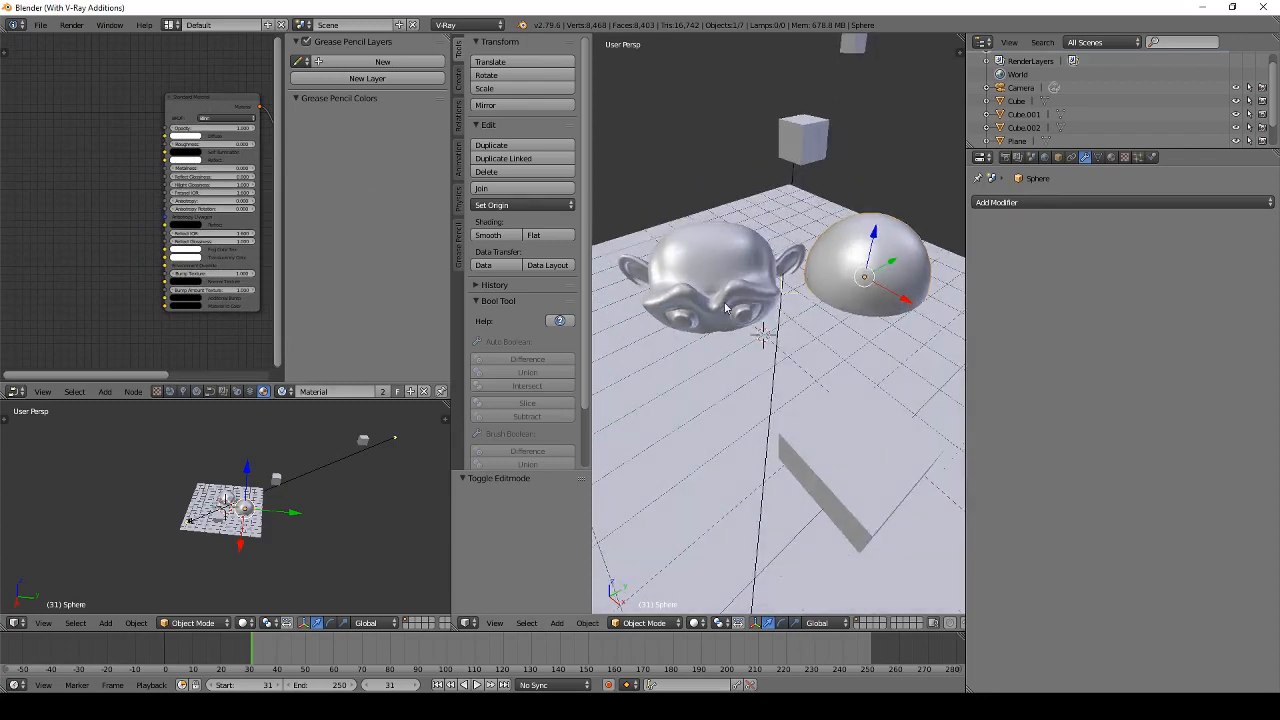
Step: Select the Suzanne monkey head and exclude it from rendering
right_click(806, 270)
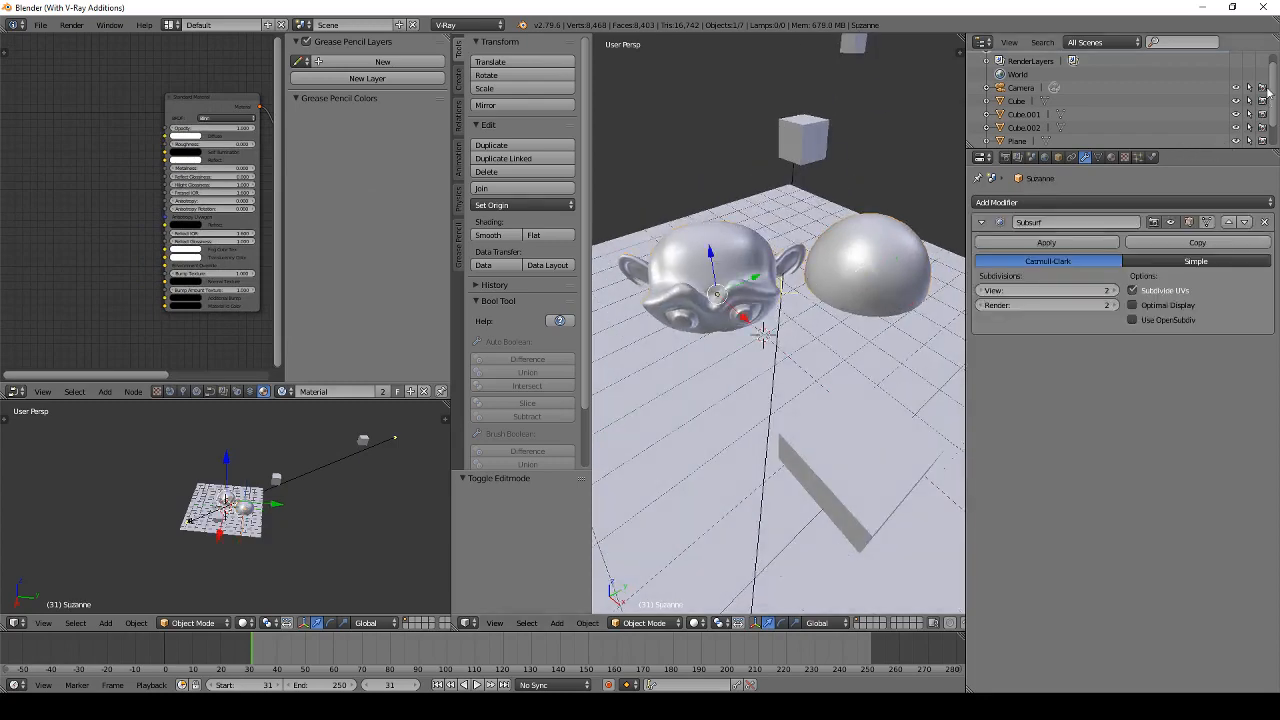
scroll(1222, 120, down, 2)
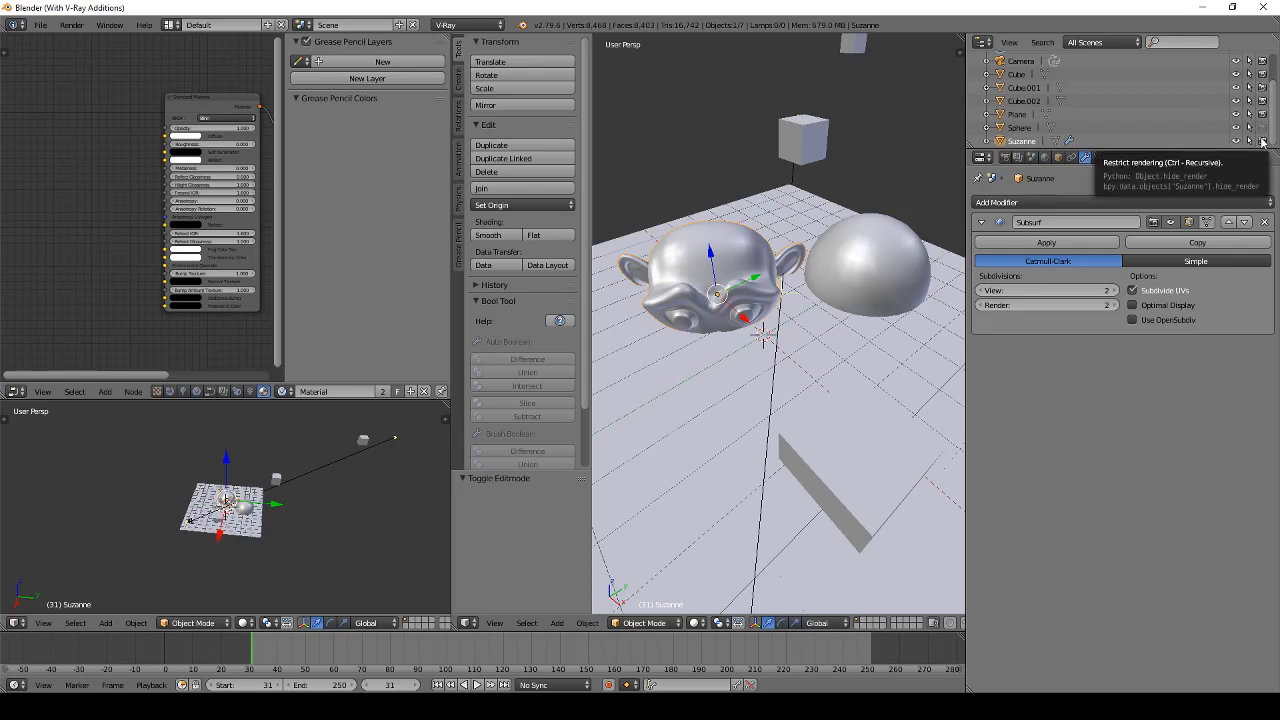
click(1262, 141)
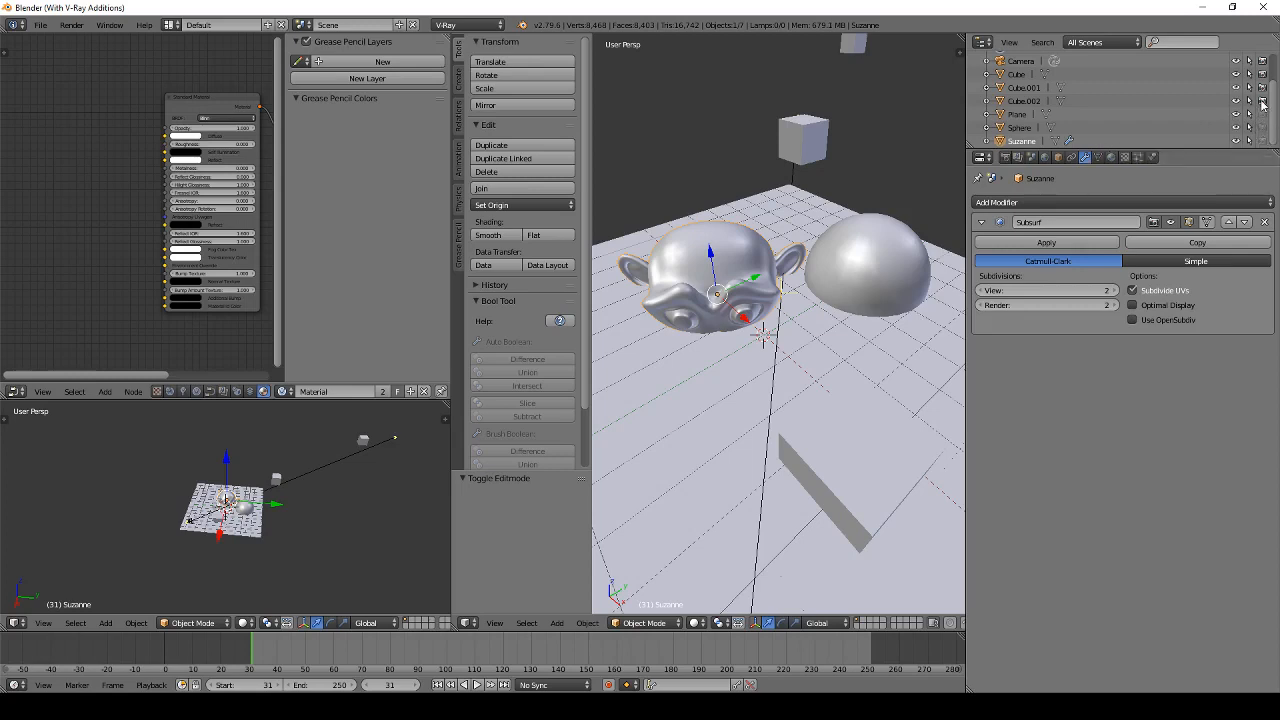
Step: Select the flat cube in front of the monkey head, run a test render and close the frame buffer
right_click(875, 444)
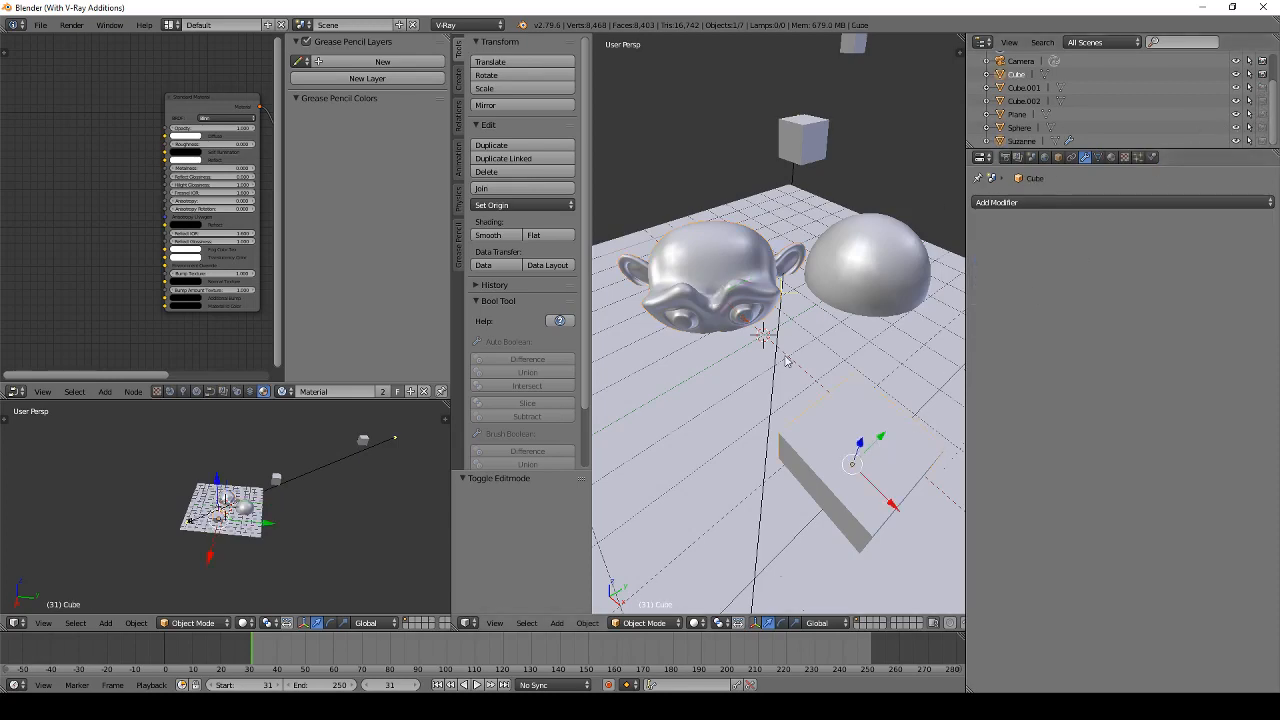
key(F12)
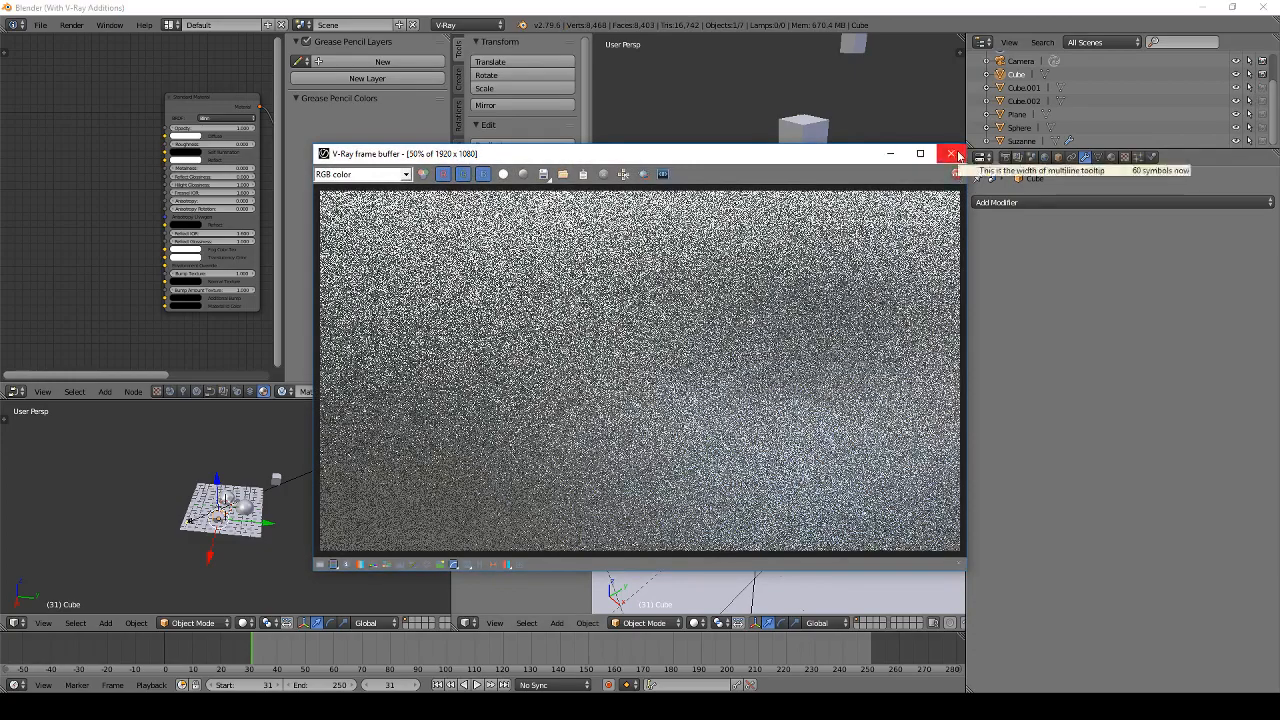
click(957, 155)
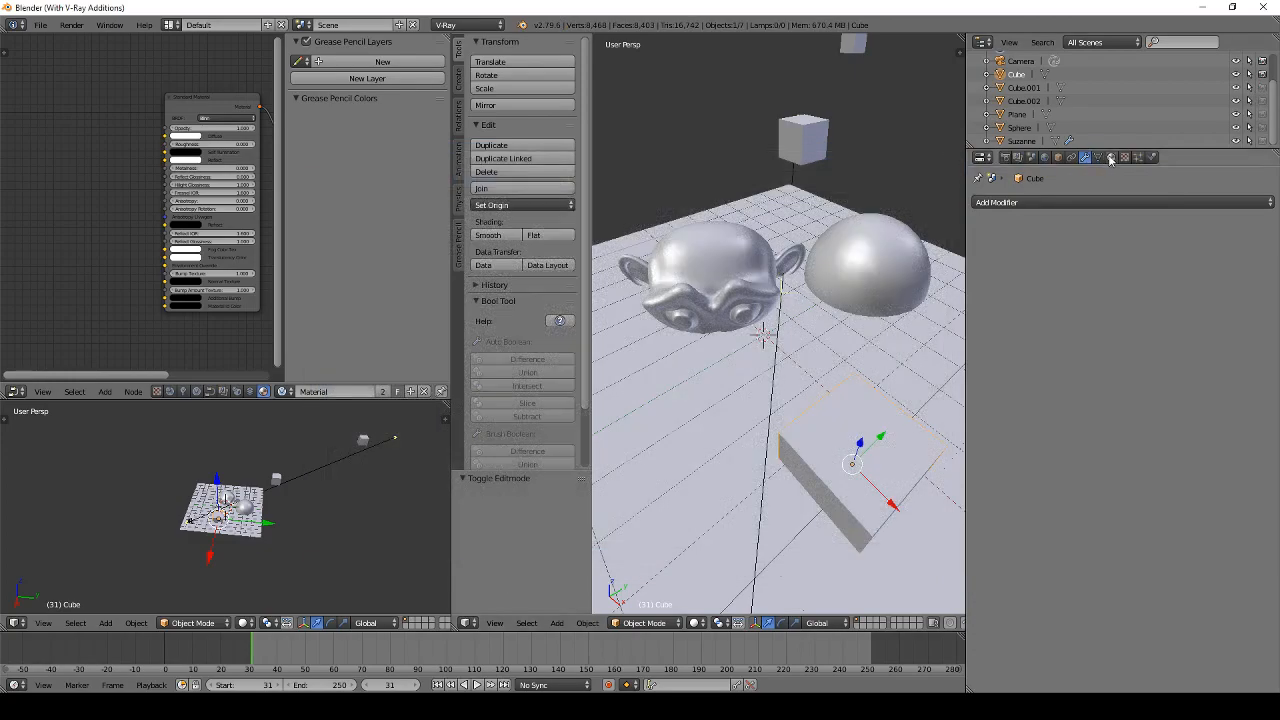
Step: Disable depth of field on the camera and check a new test render
click(1020, 62)
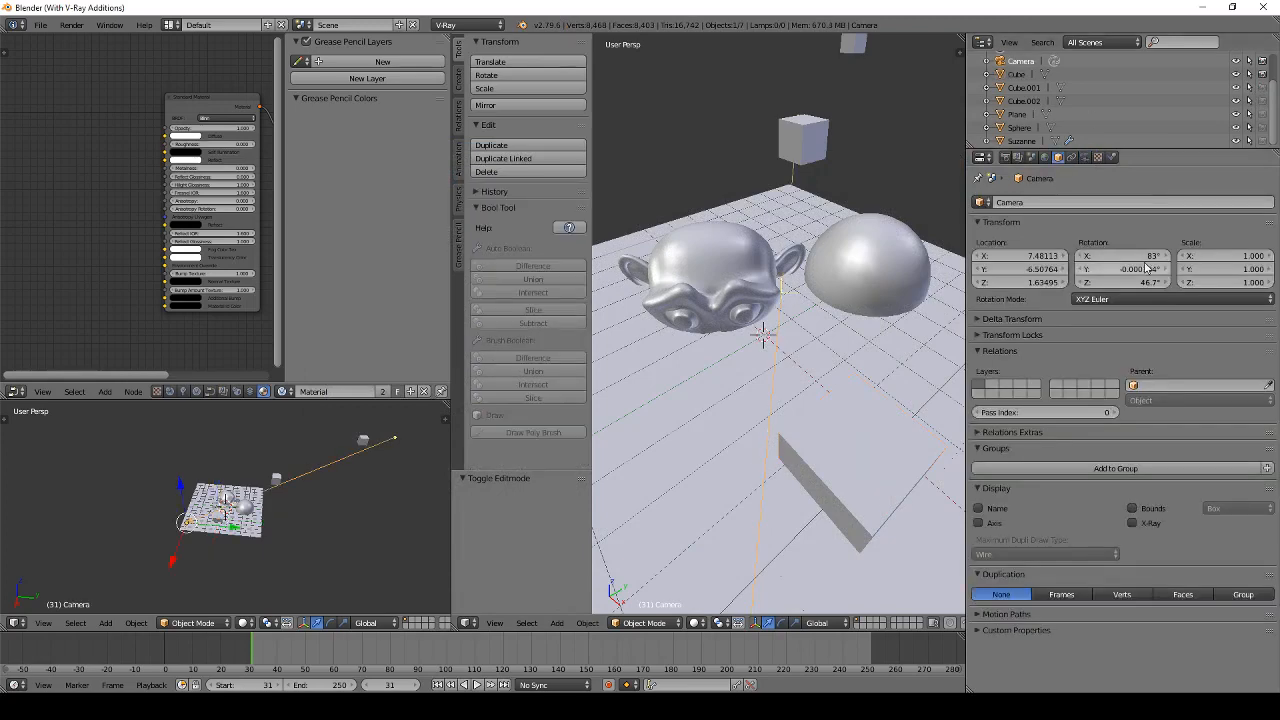
click(1090, 157)
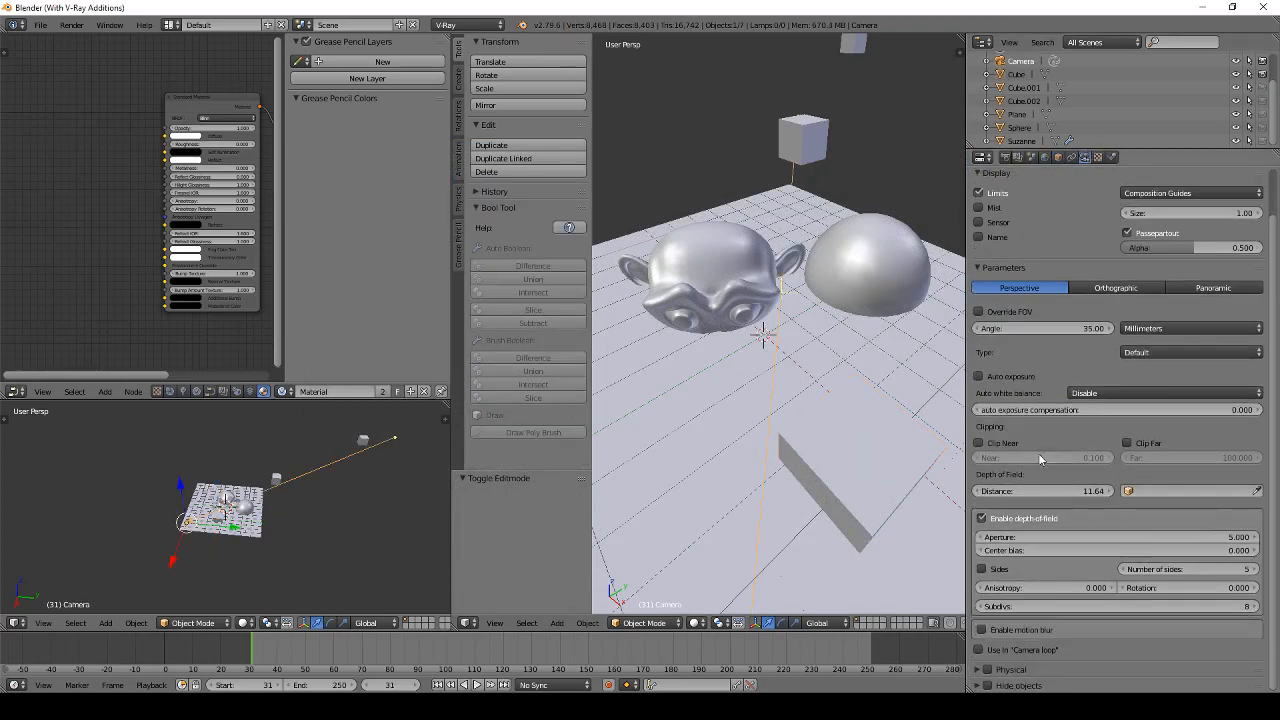
click(982, 519)
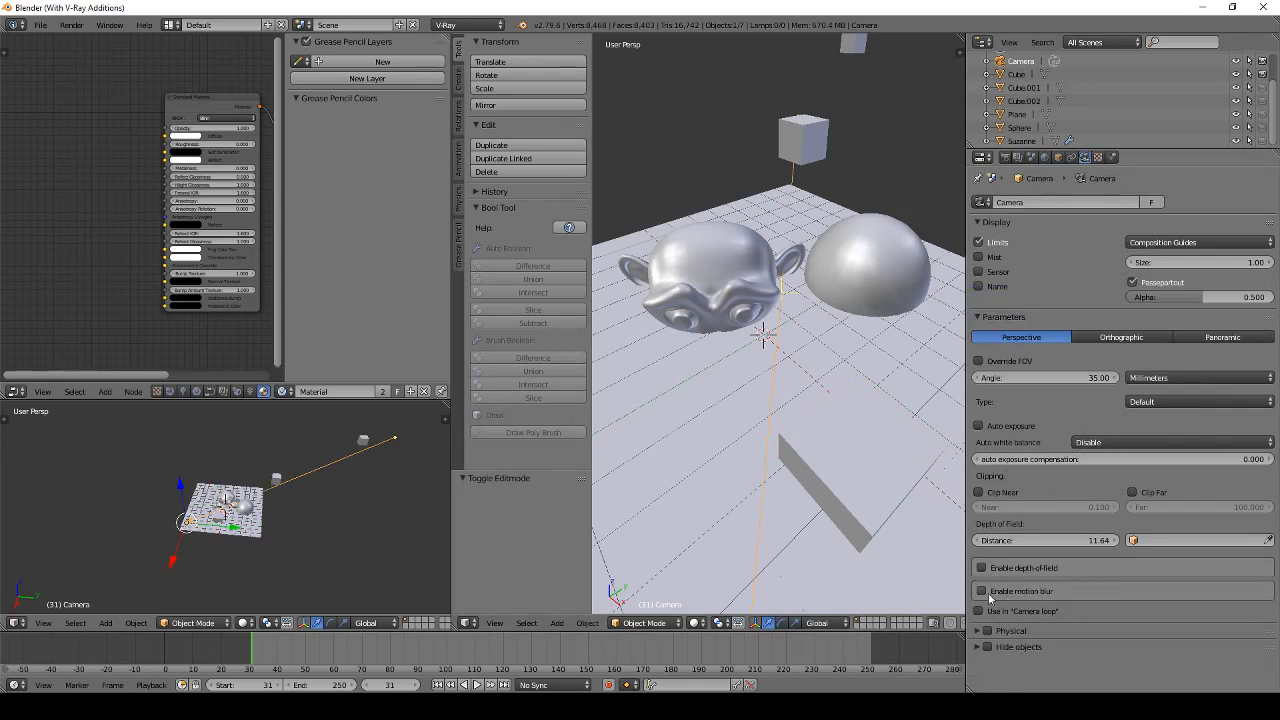
key(F12)
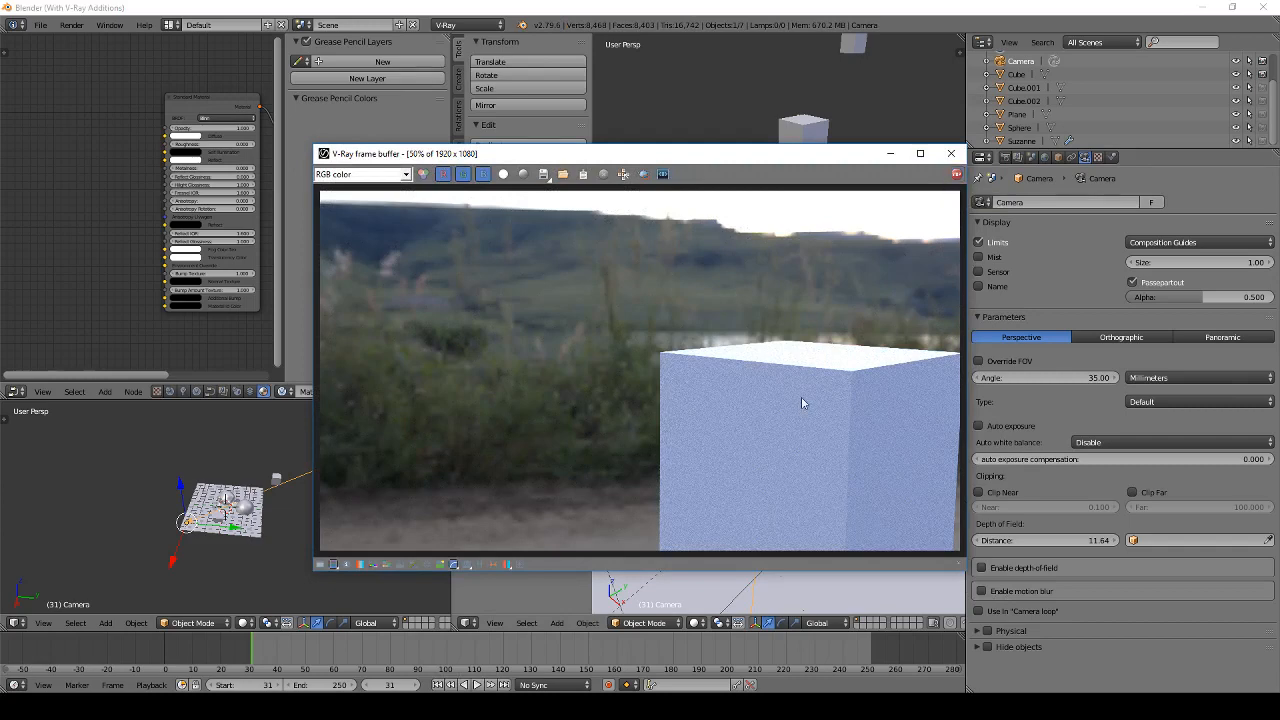
click(951, 153)
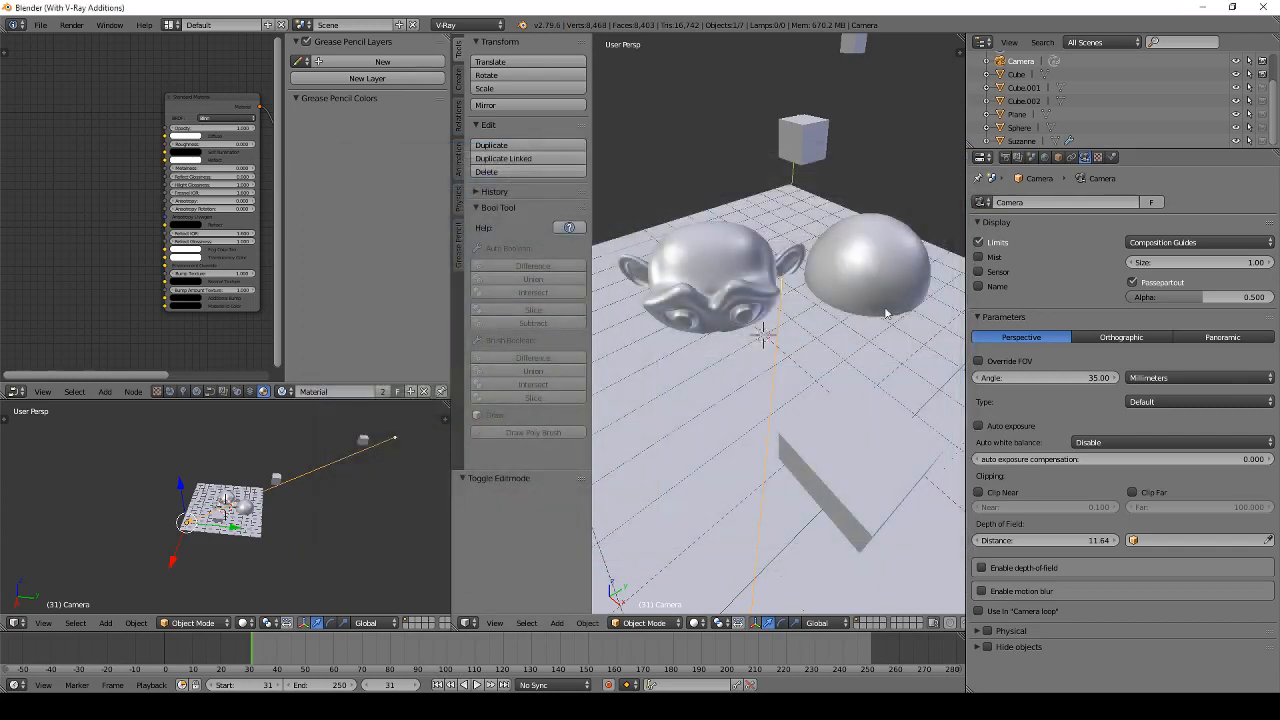
Step: Move the flat cube about -2.64 units along the X axis and view the scene through the camera
right_click(853, 440)
key(g)
key(x)
click(815, 421)
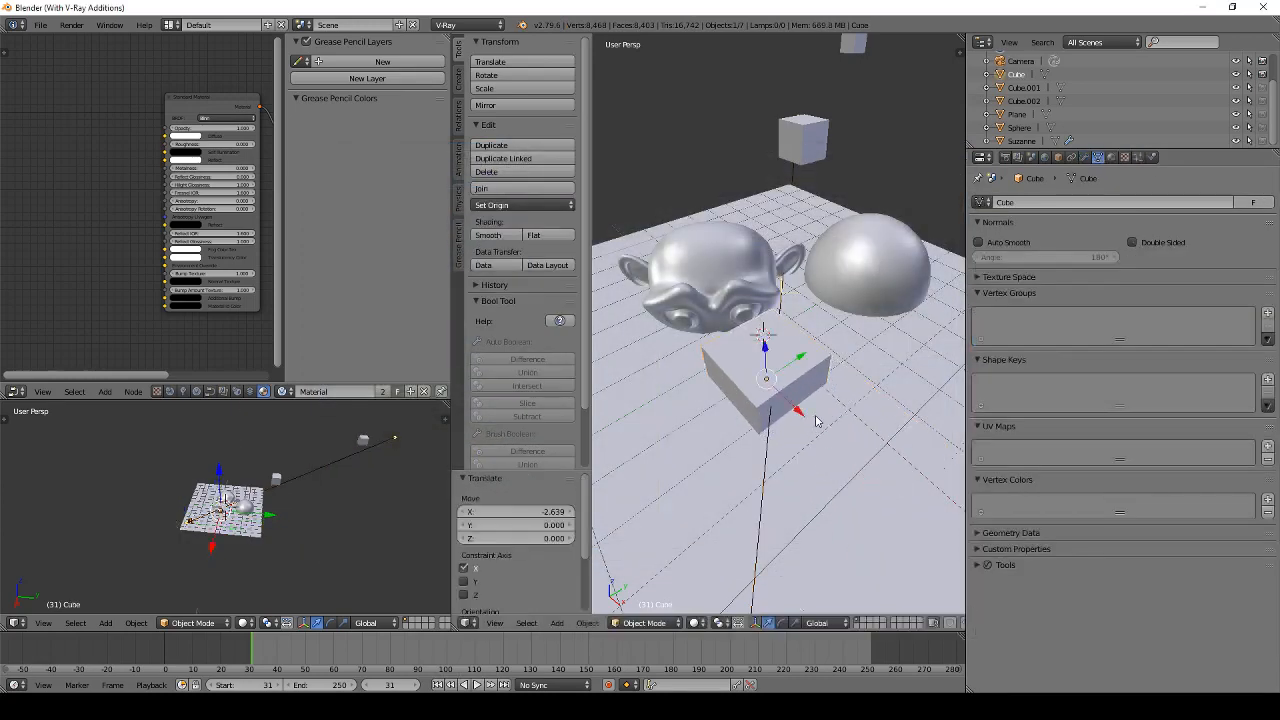
key(KP_0)
key(KP_0)
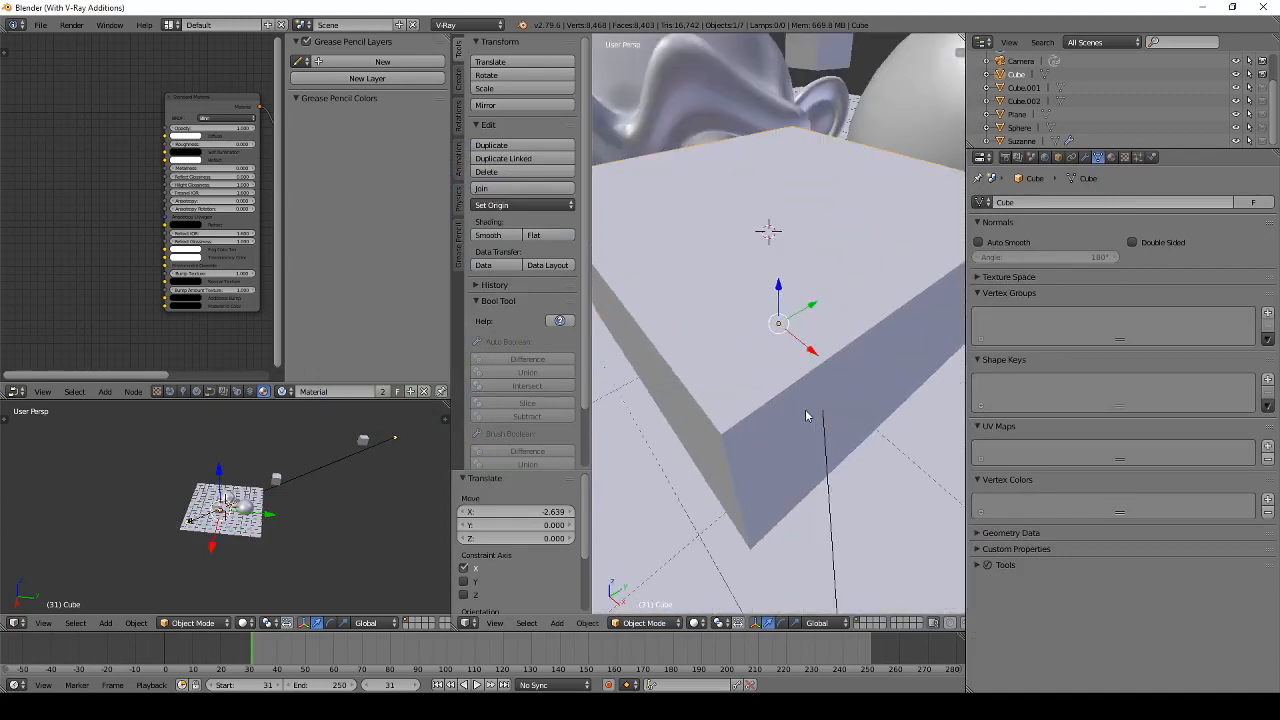
key(KP_0)
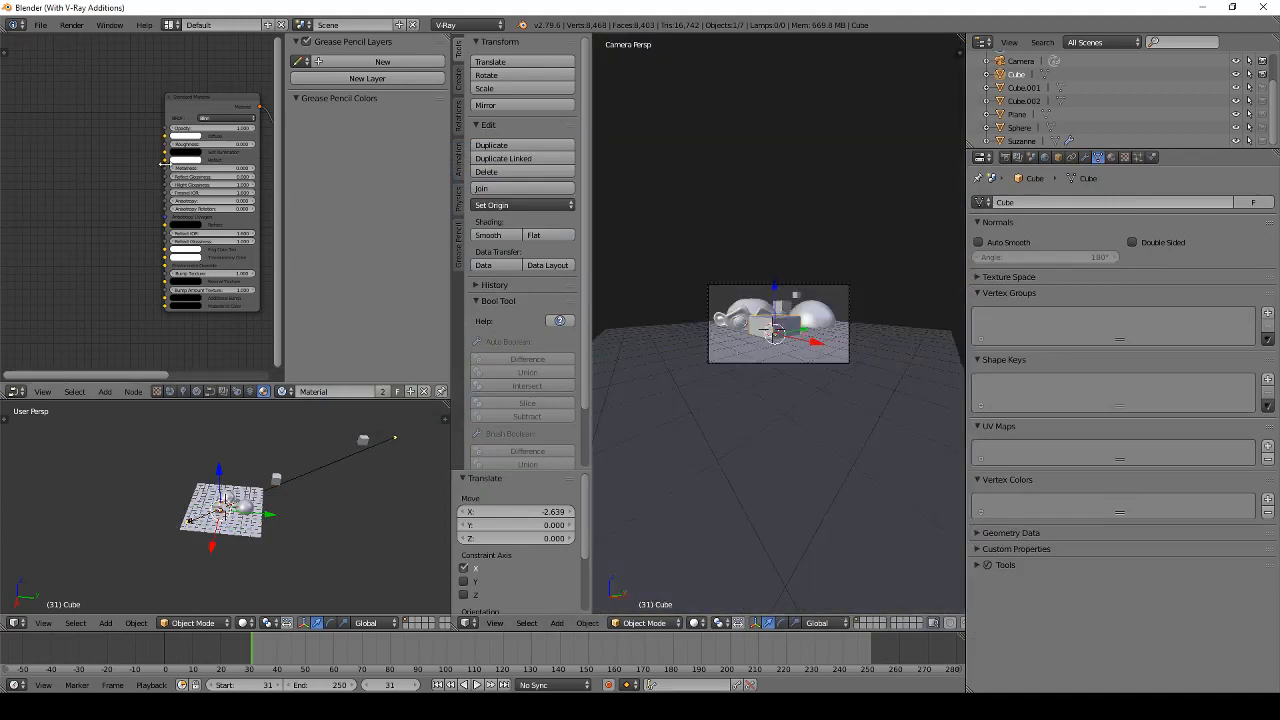
Step: Move the Standard Material node up and away from the material output to make room between them
scroll(165, 181, down, 3)
middle_drag(165, 181, 217, 181)
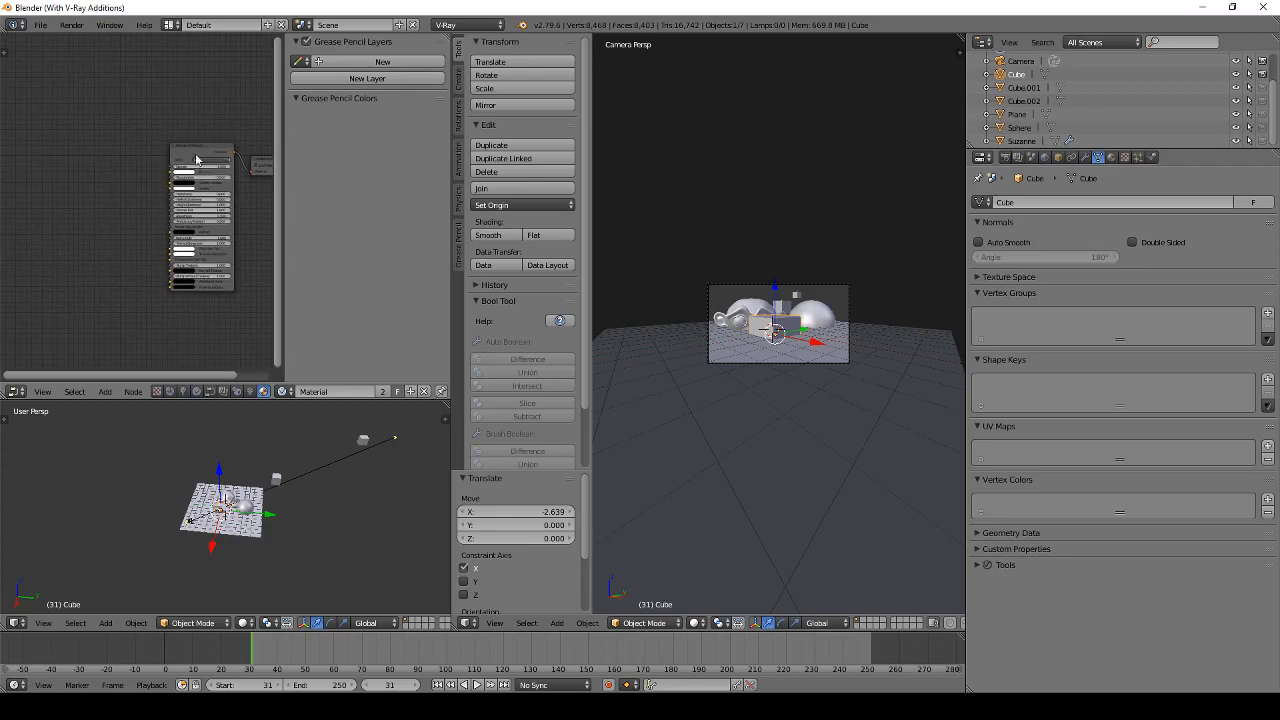
drag(197, 154, 103, 124)
scroll(133, 177, up, 5)
middle_drag(168, 171, 156, 174)
scroll(152, 186, down, 2)
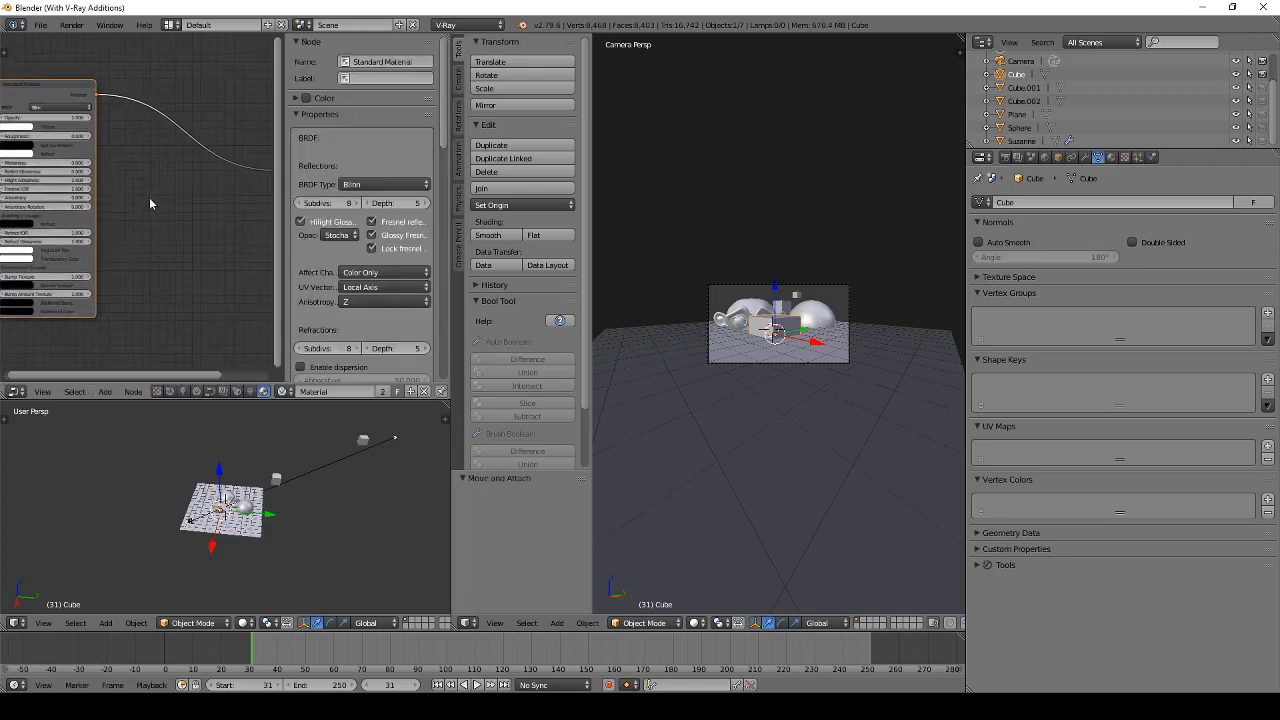
Step: Add a Layered BRDF node between the Standard Material node and the material output
key(shift+a)
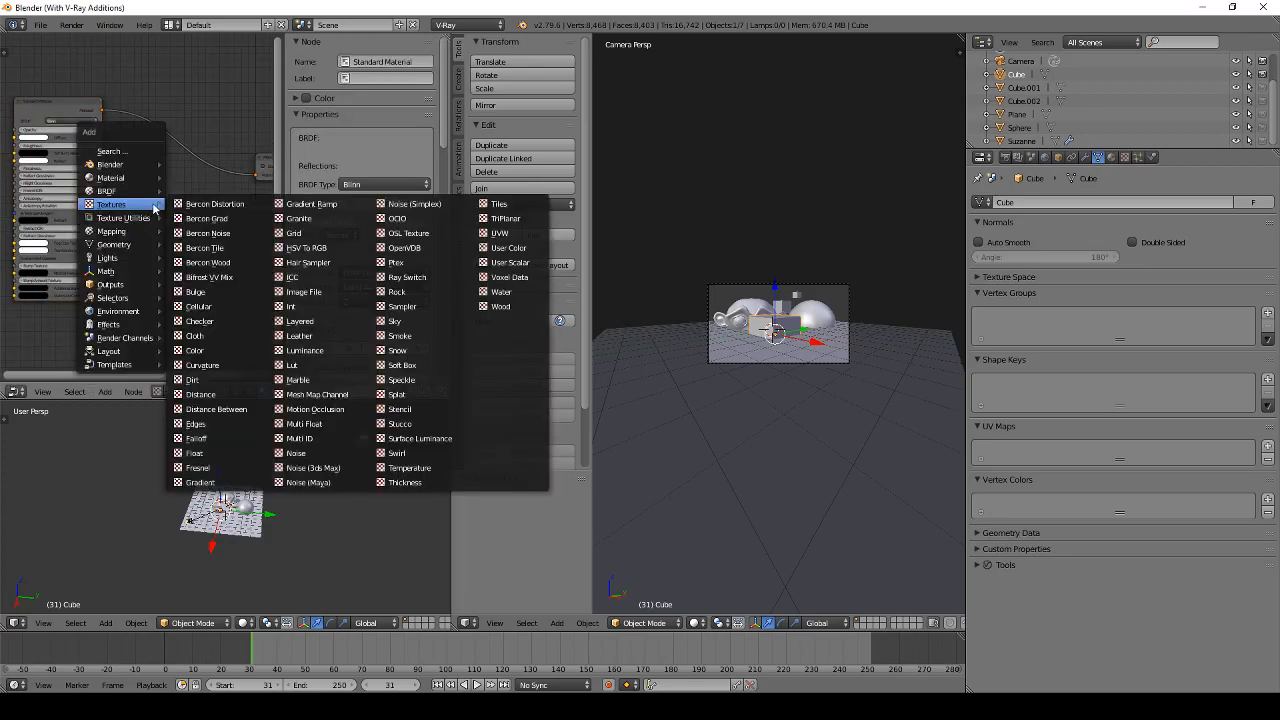
mouse_move(127, 193)
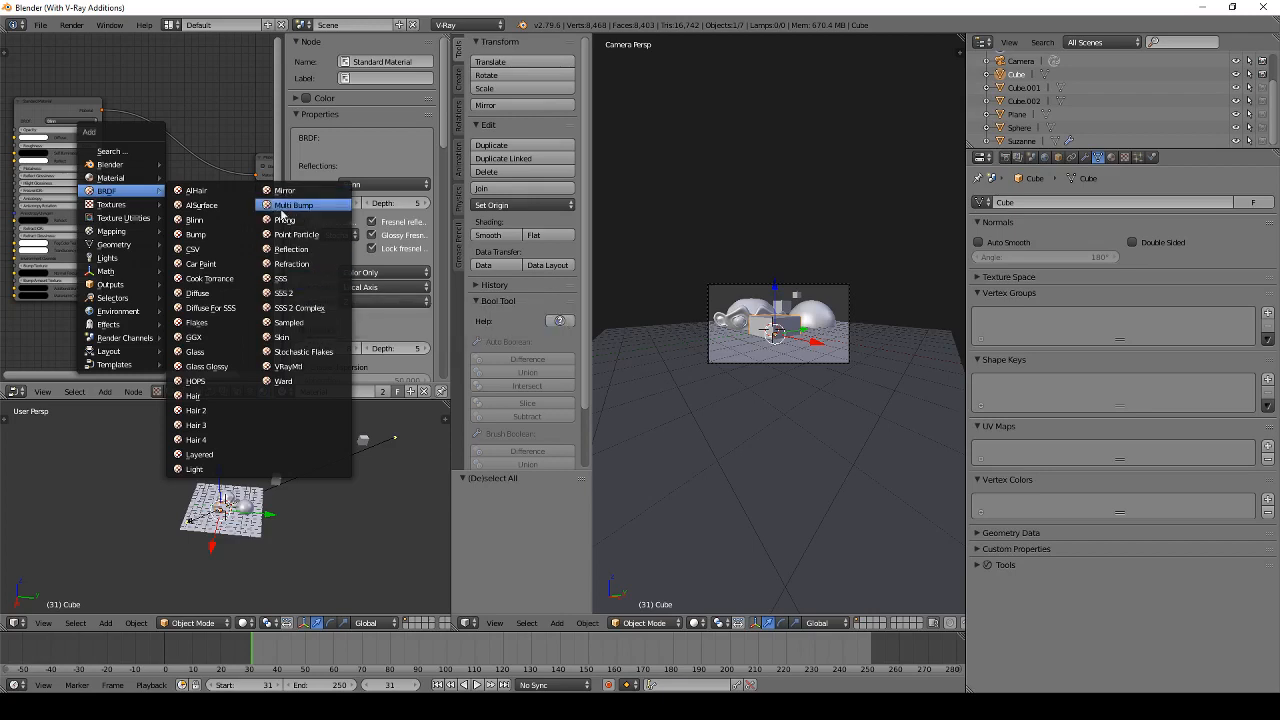
click(199, 454)
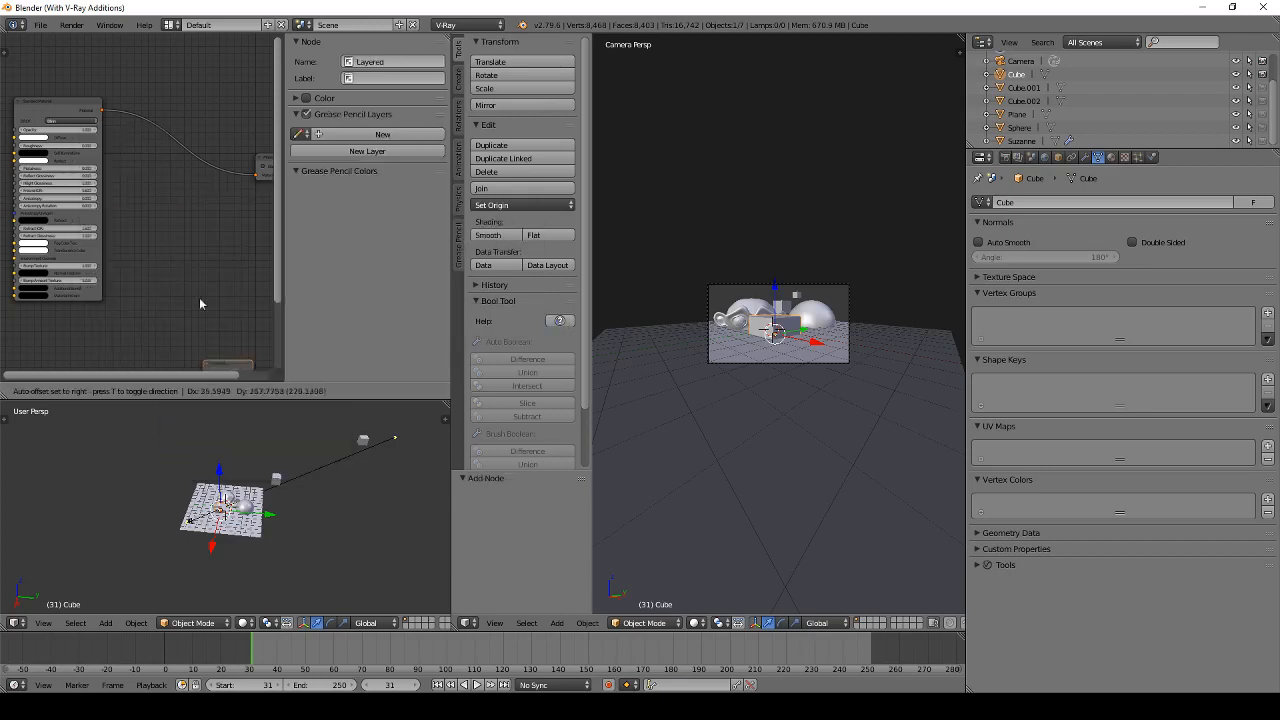
click(165, 213)
scroll(170, 211, up, 2)
scroll(169, 211, down, 4)
middle_drag(149, 185, 103, 181)
scroll(122, 174, up, 1)
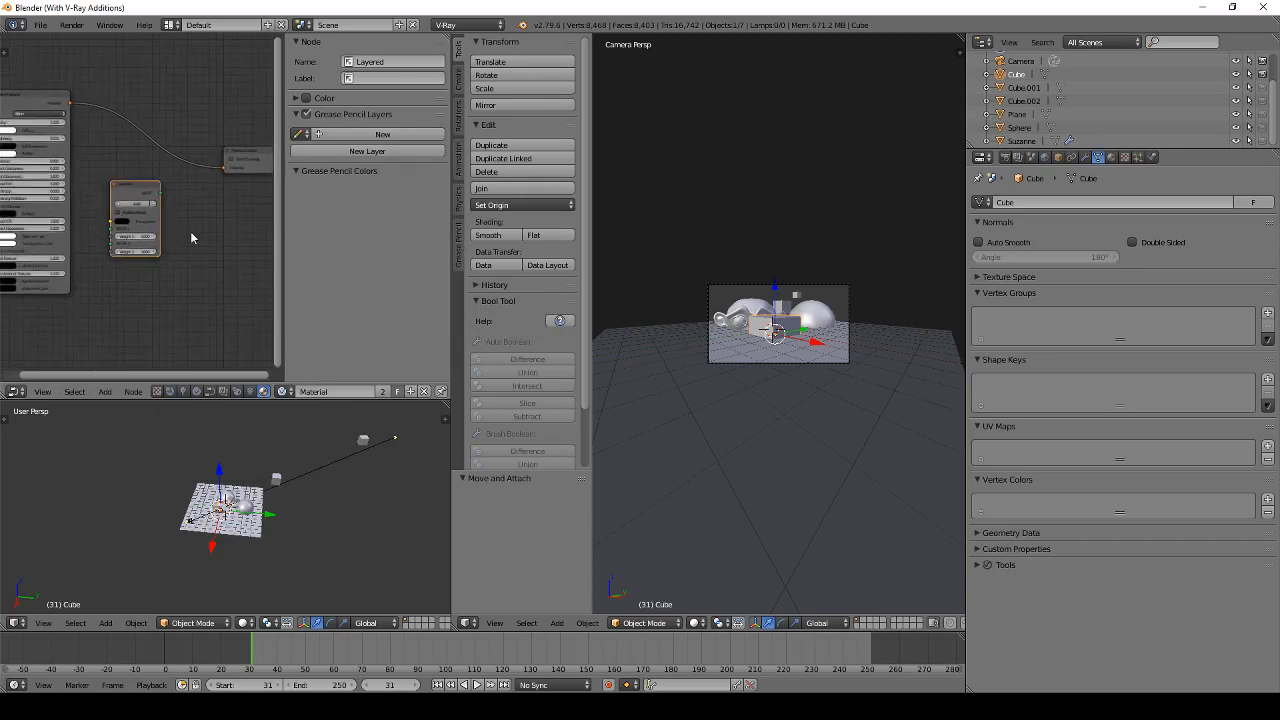
Step: Add a Single material node, feed the Layered BRDF into it and connect it to the material output
scroll(130, 193, up, 2)
scroll(125, 194, down, 2)
key(shift+a)
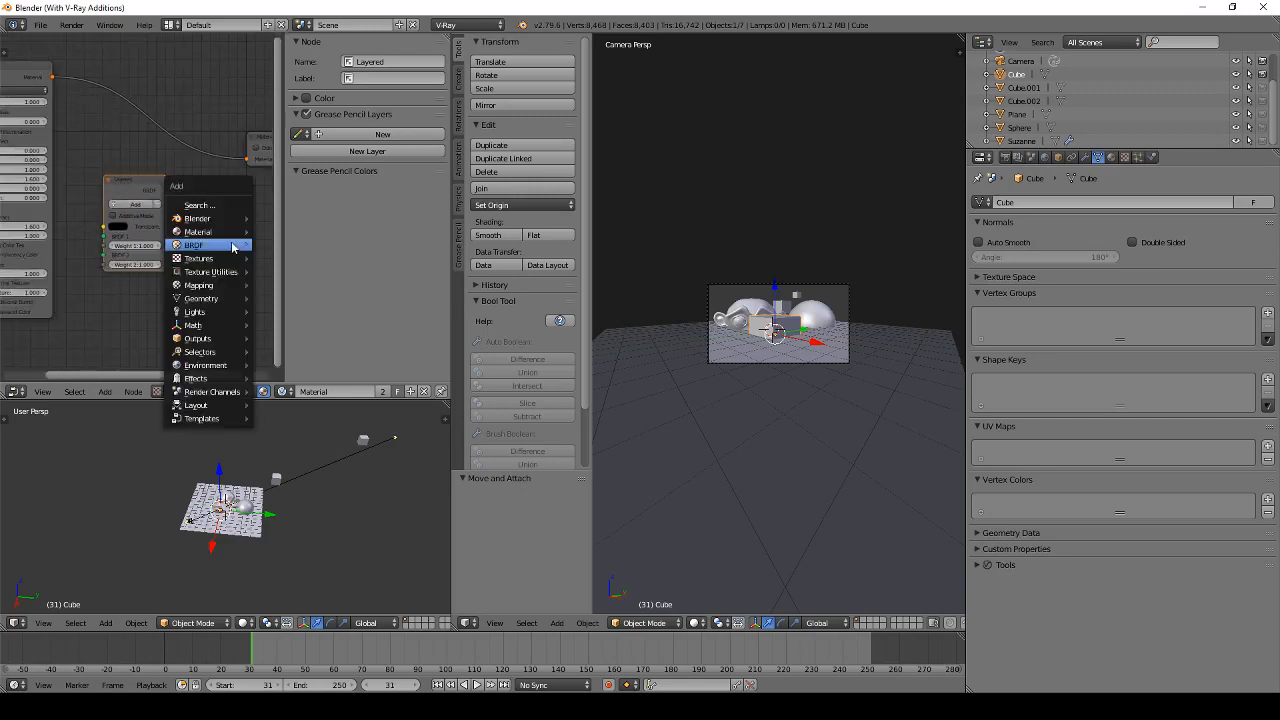
mouse_move(213, 232)
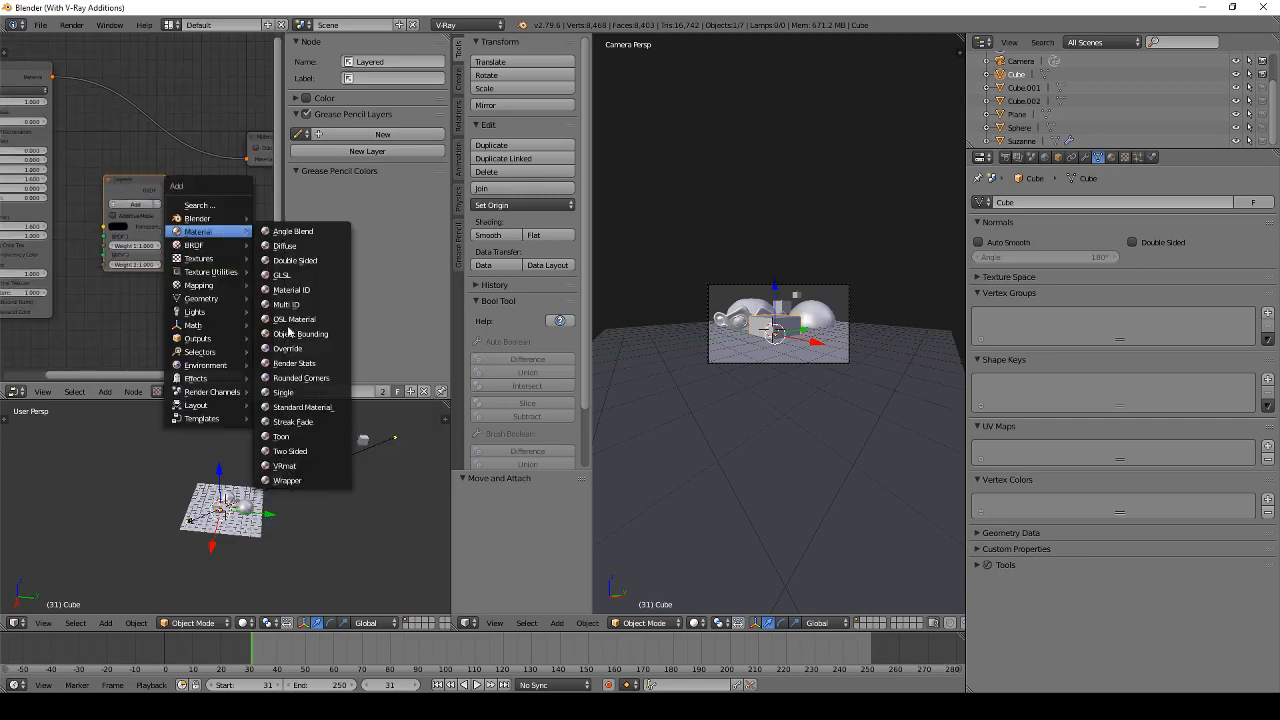
click(283, 392)
click(172, 195)
drag(170, 193, 184, 244)
drag(244, 208, 245, 160)
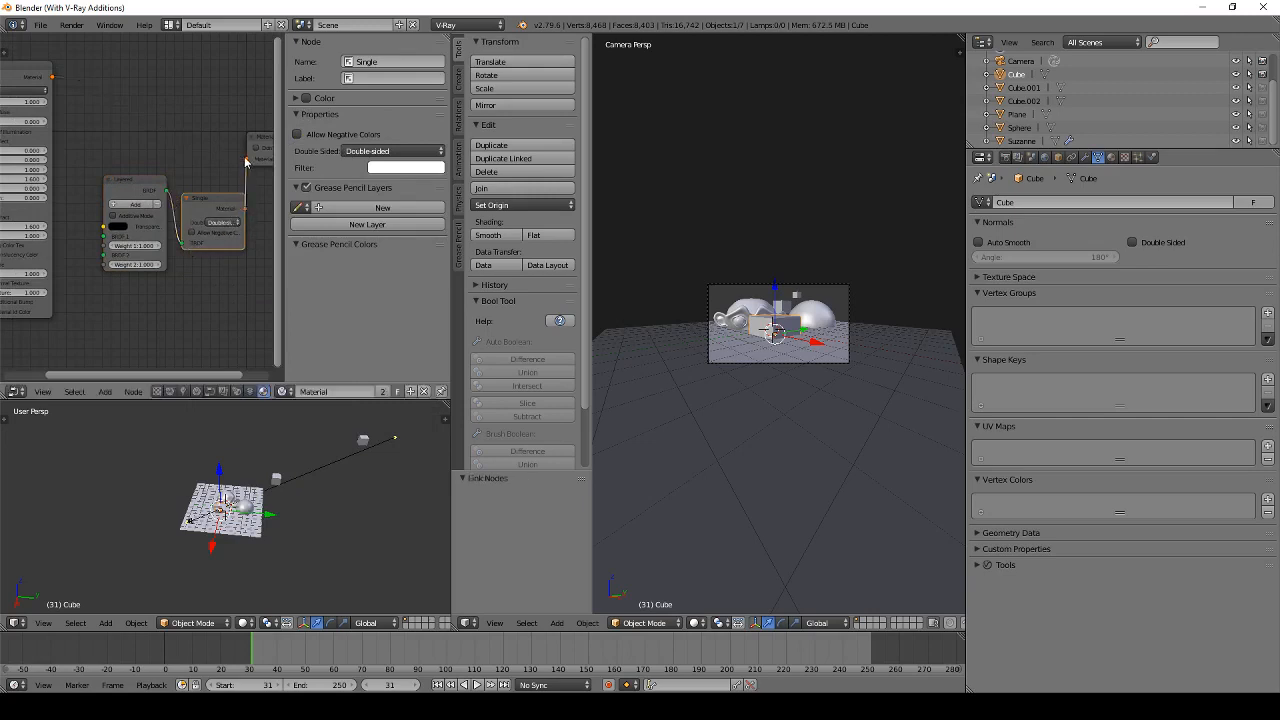
Step: Line up the Single and Layered nodes before the output and move the Standard Material node farther away
drag(208, 207, 192, 136)
drag(142, 180, 120, 130)
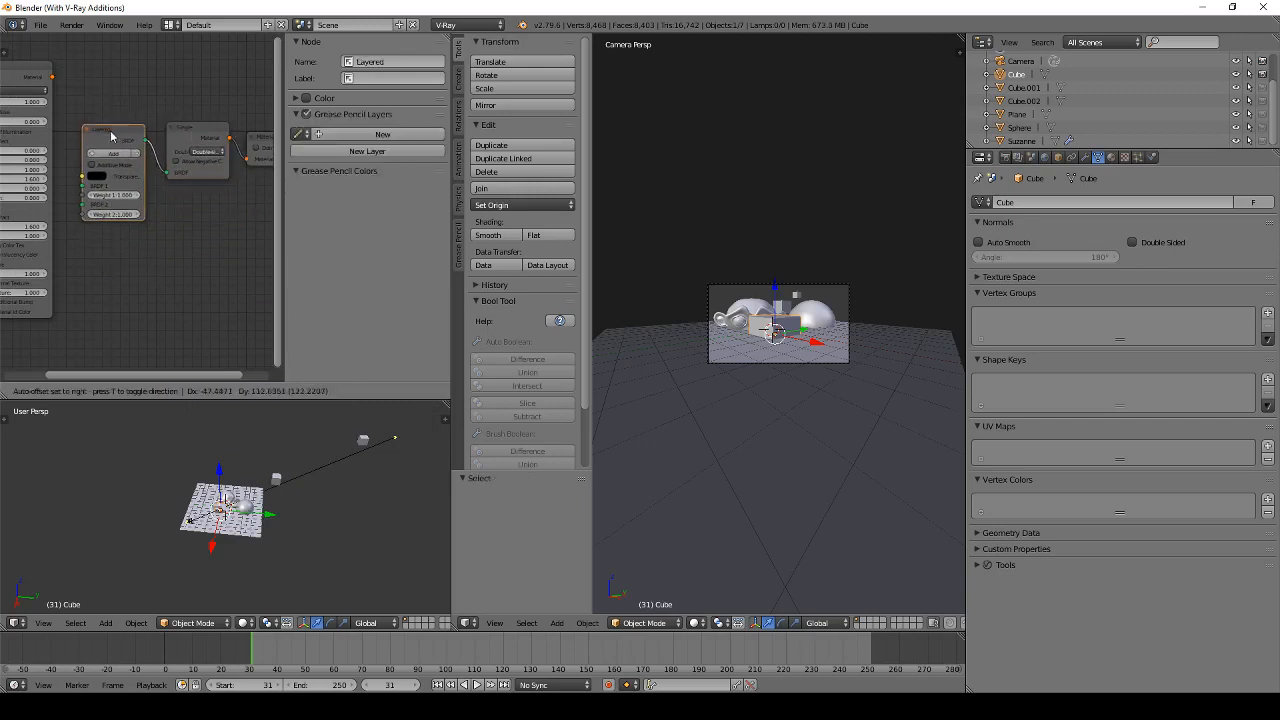
scroll(153, 150, down, 3)
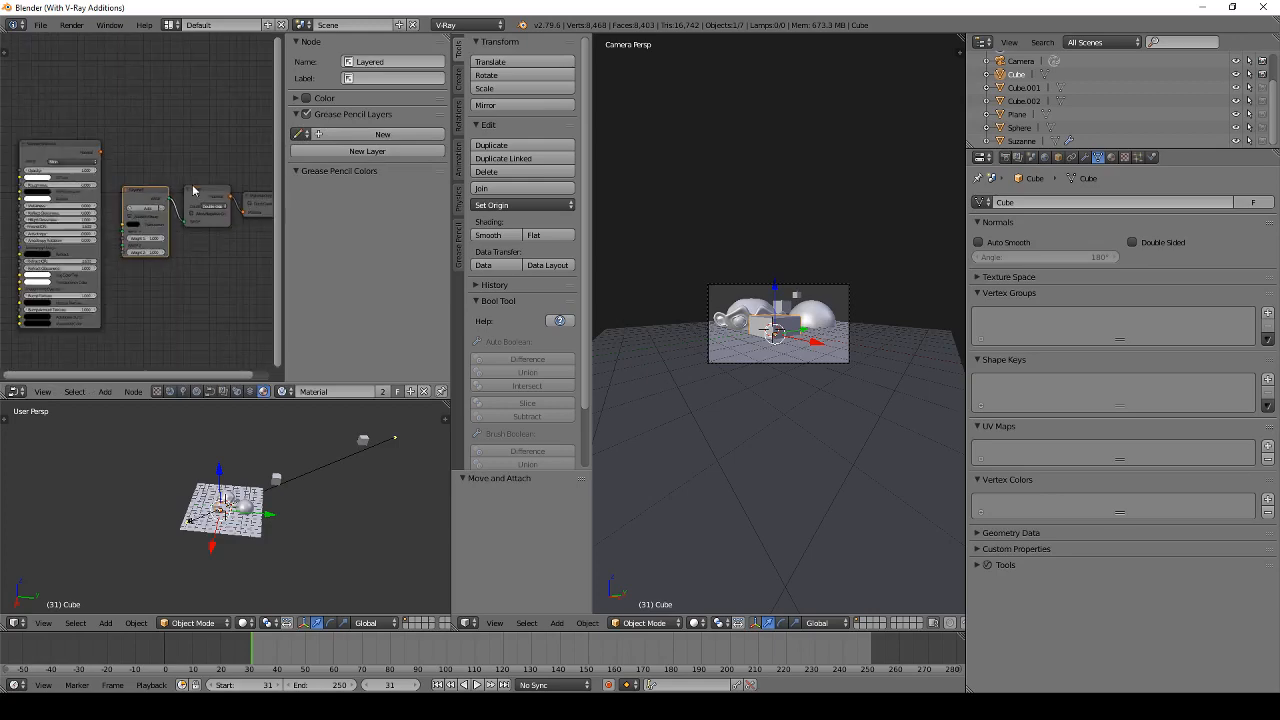
middle_drag(135, 182, 212, 167)
drag(147, 162, 78, 106)
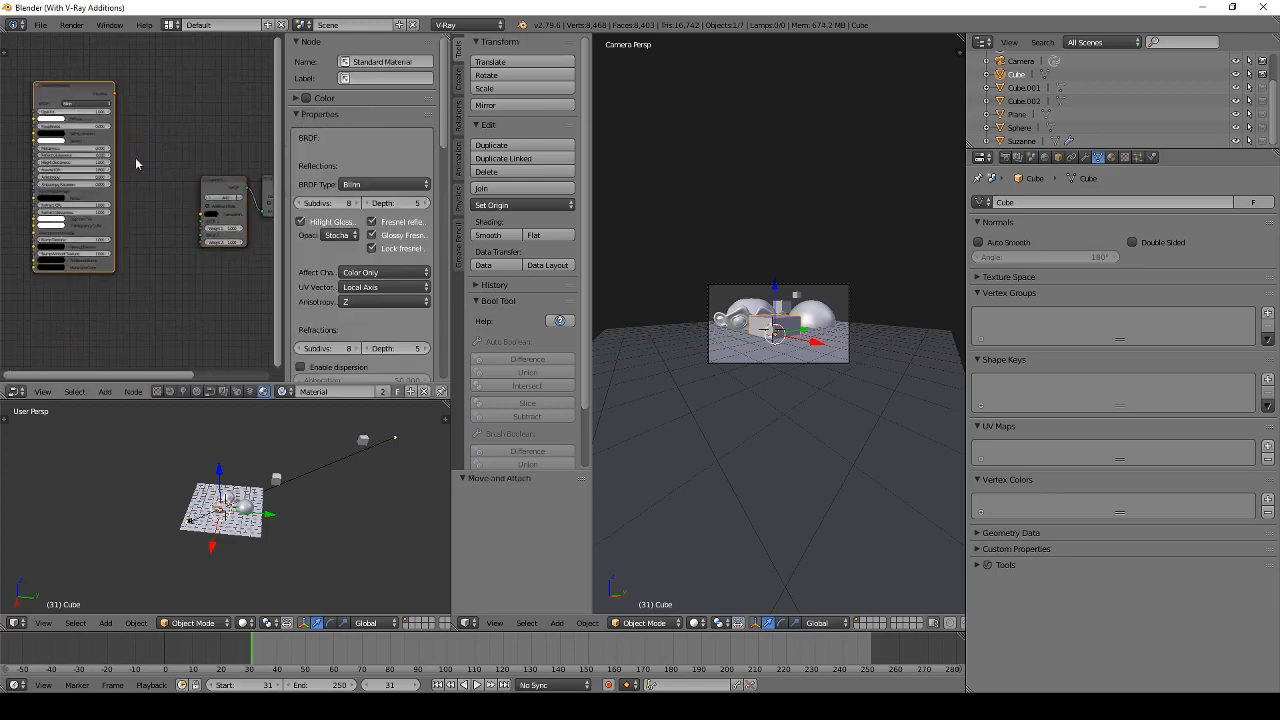
Step: Add a VRayMtl BRDF node and place it below and to the left of the Layered node
key(shift+a)
mouse_move(100, 147)
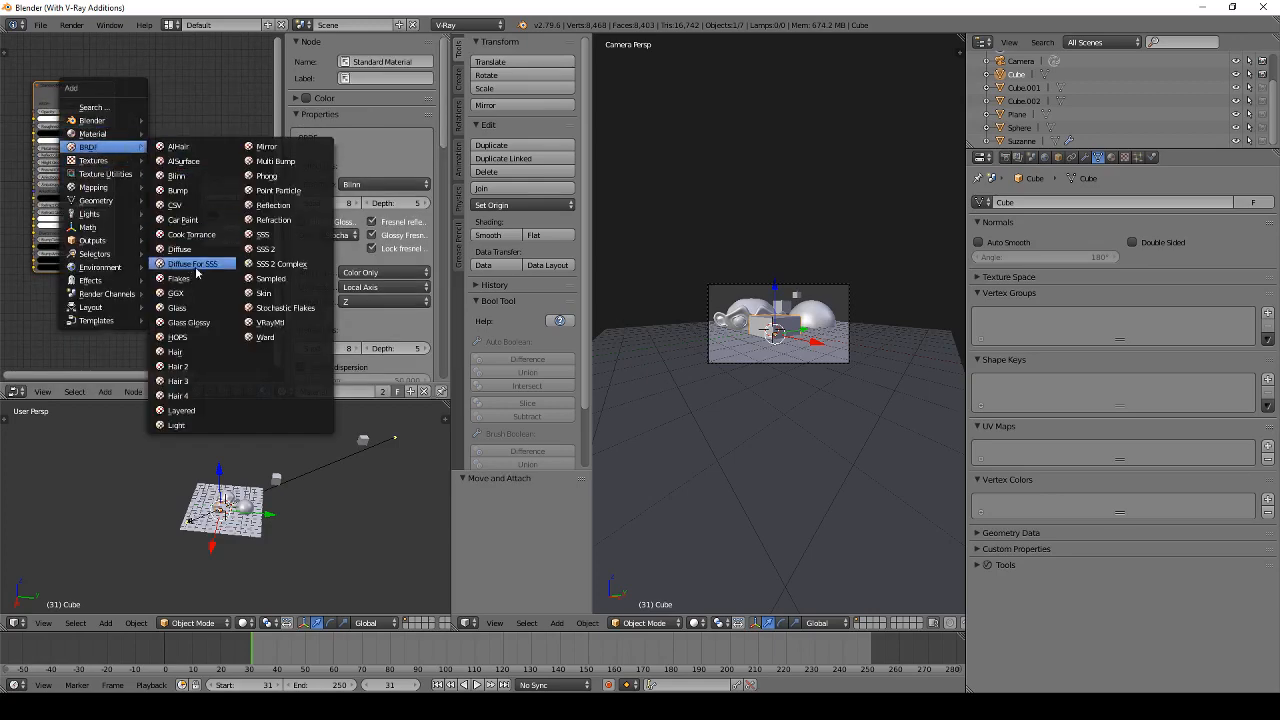
click(268, 323)
click(140, 160)
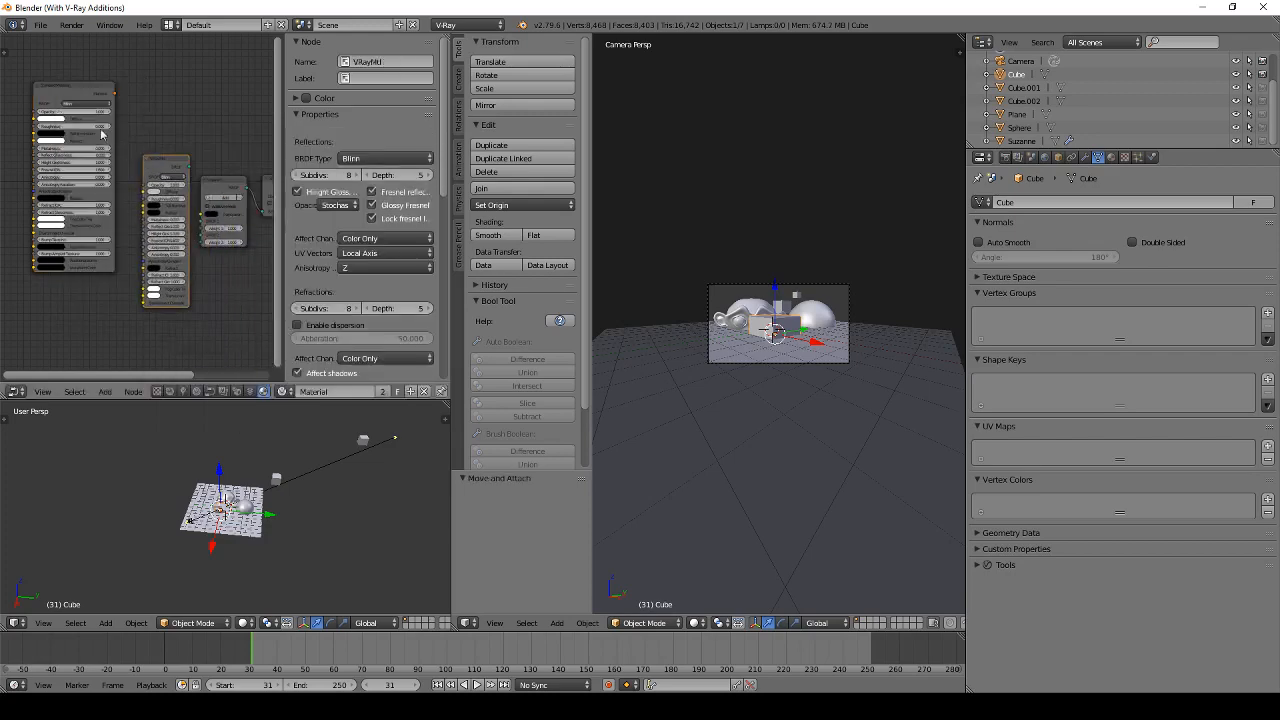
scroll(63, 116, up, 2)
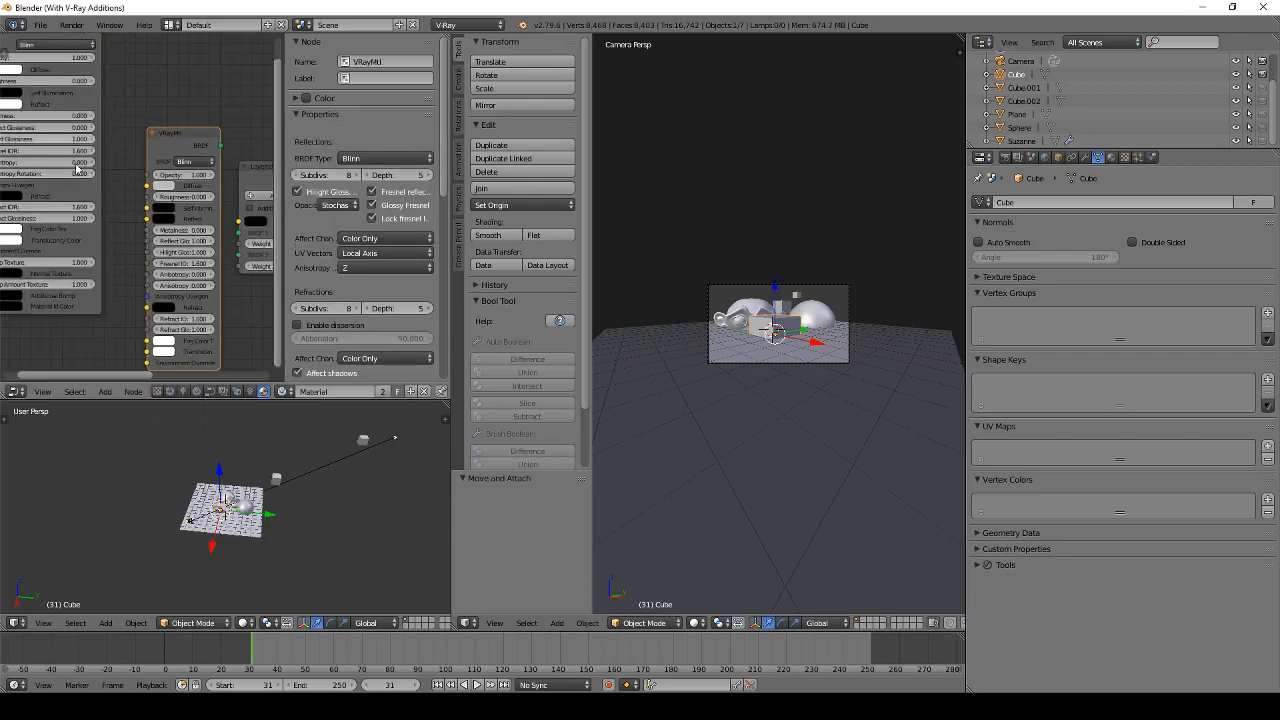
scroll(66, 108, down, 1)
middle_drag(160, 163, 106, 162)
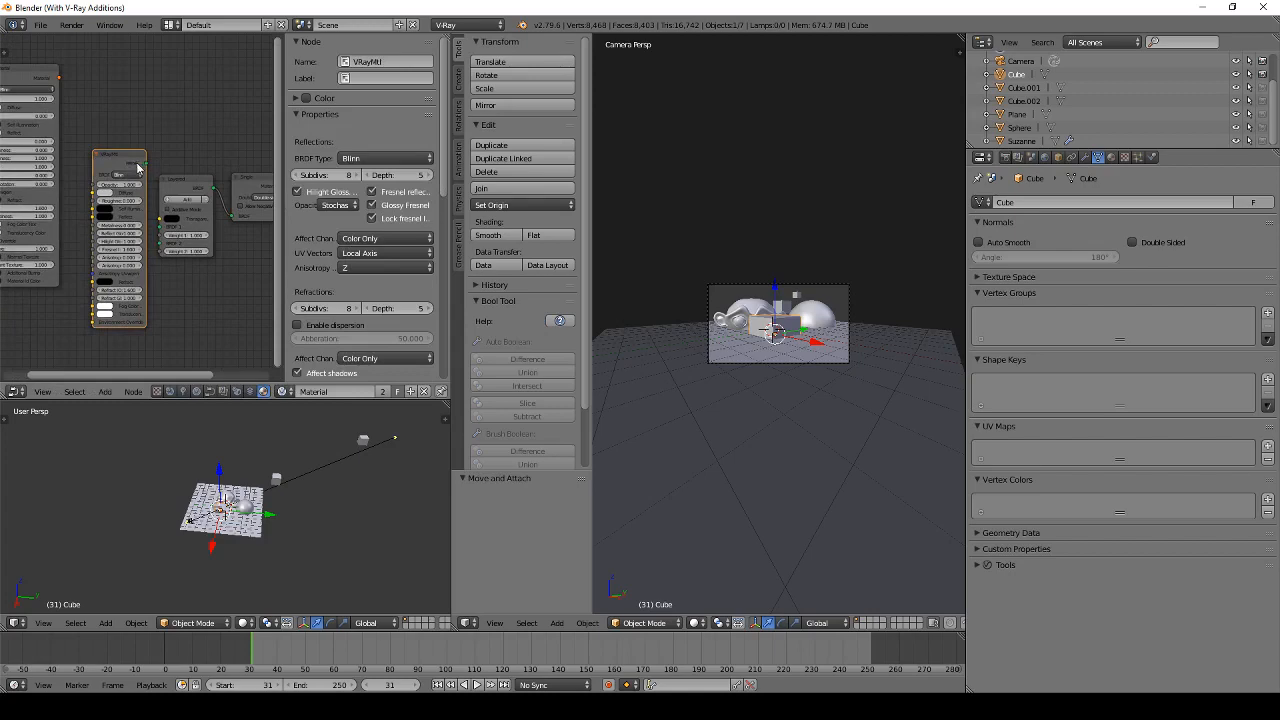
drag(146, 163, 112, 224)
scroll(144, 238, up, 2)
scroll(106, 260, down, 2)
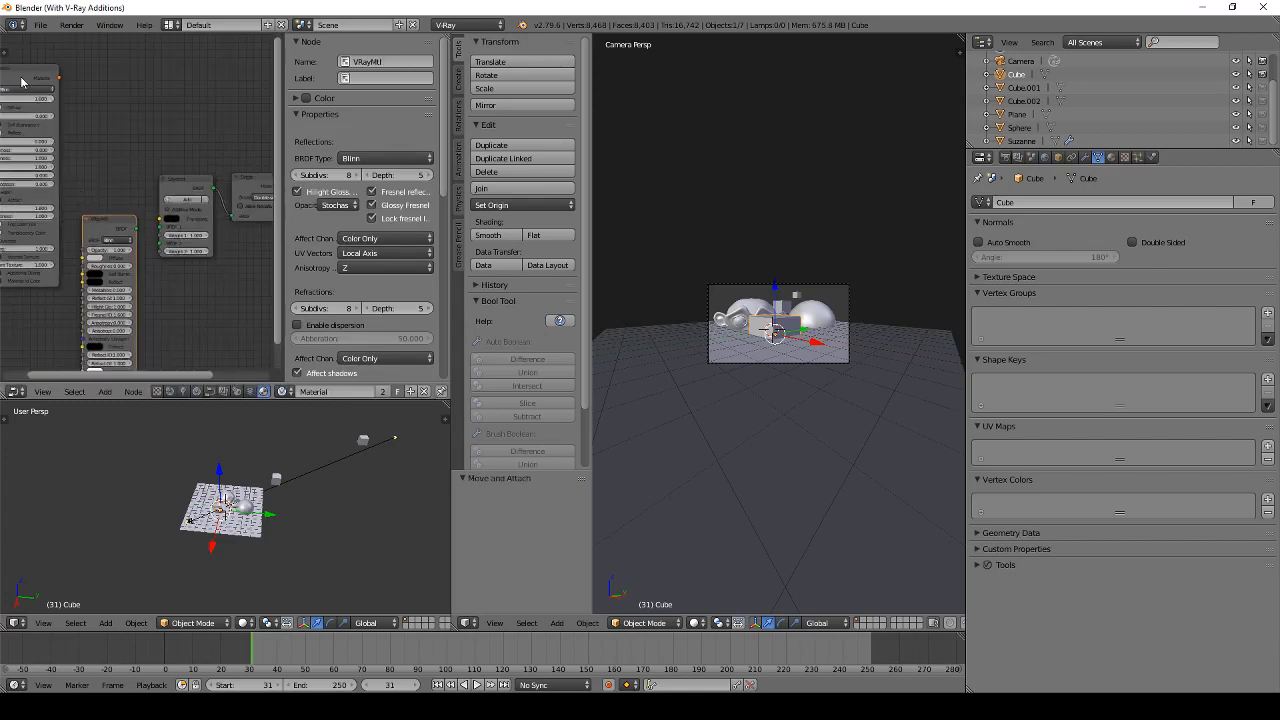
Step: Link the VRayMtl node's BRDF output to a BRDF input of the Layered node
click(22, 78)
middle_drag(122, 157, 76, 125)
scroll(127, 209, up, 2)
click(122, 204)
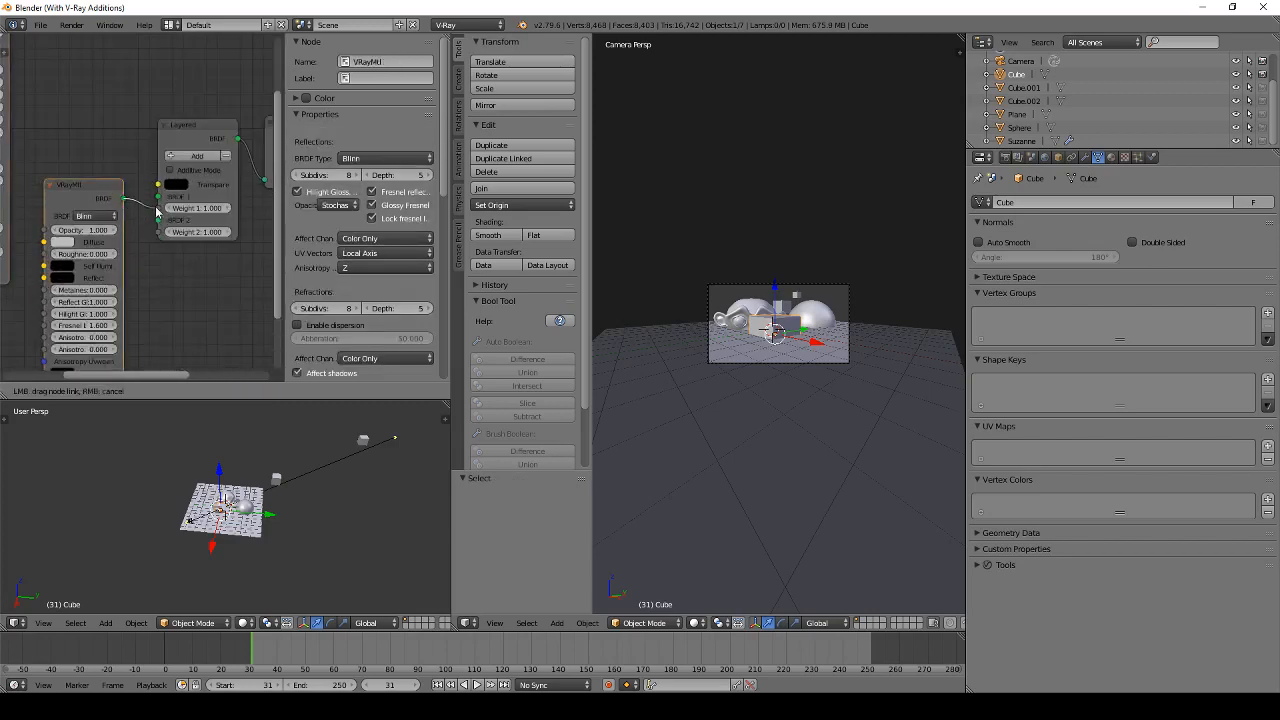
scroll(132, 196, down, 2)
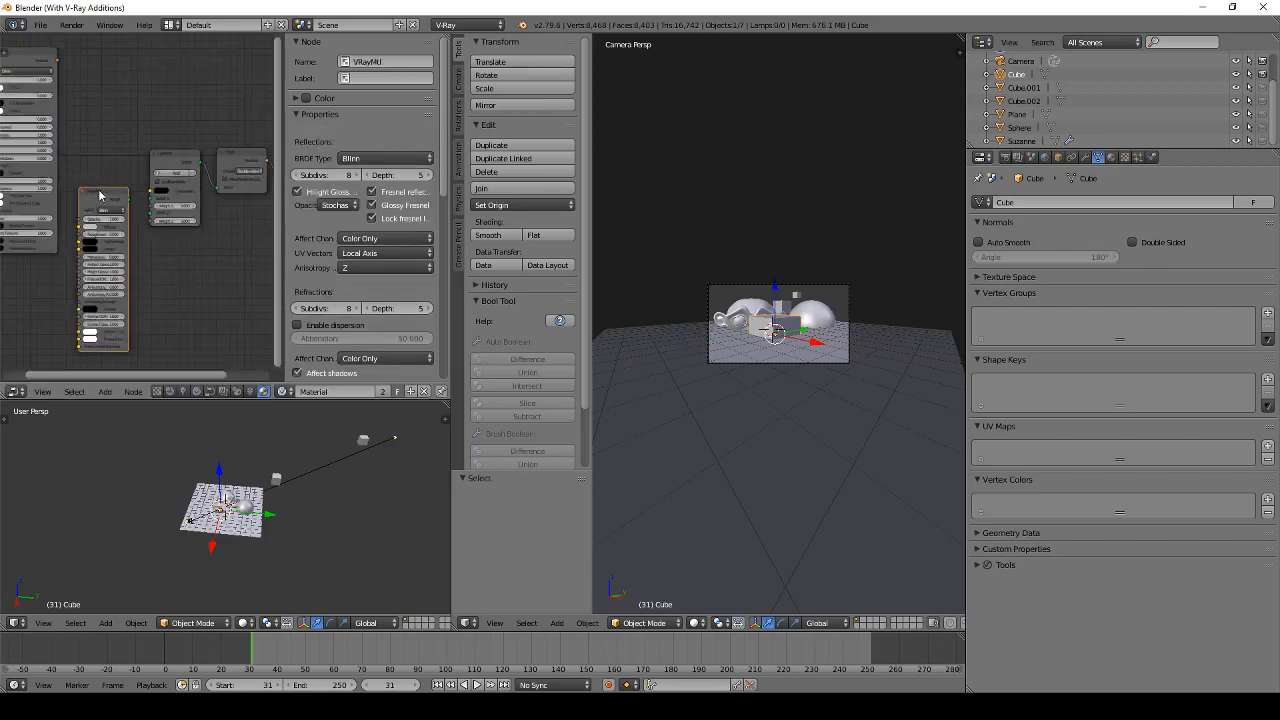
Step: Delete the VRayMtl node and place a duplicate of the Standard Material node below the original
key(x)
middle_drag(18, 75, 101, 62)
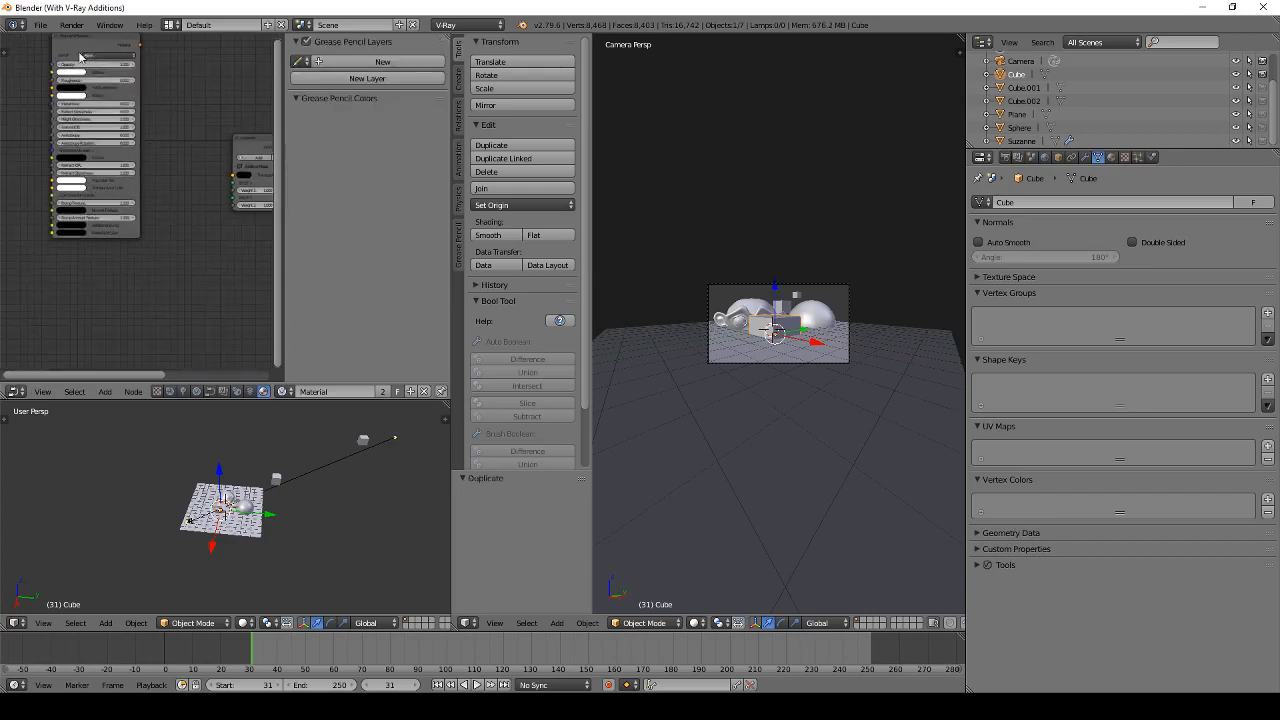
mouse_move(76, 52)
mouse_down()
mouse_move(123, 129)
mouse_move(69, 65)
mouse_up()
key(shift+d)
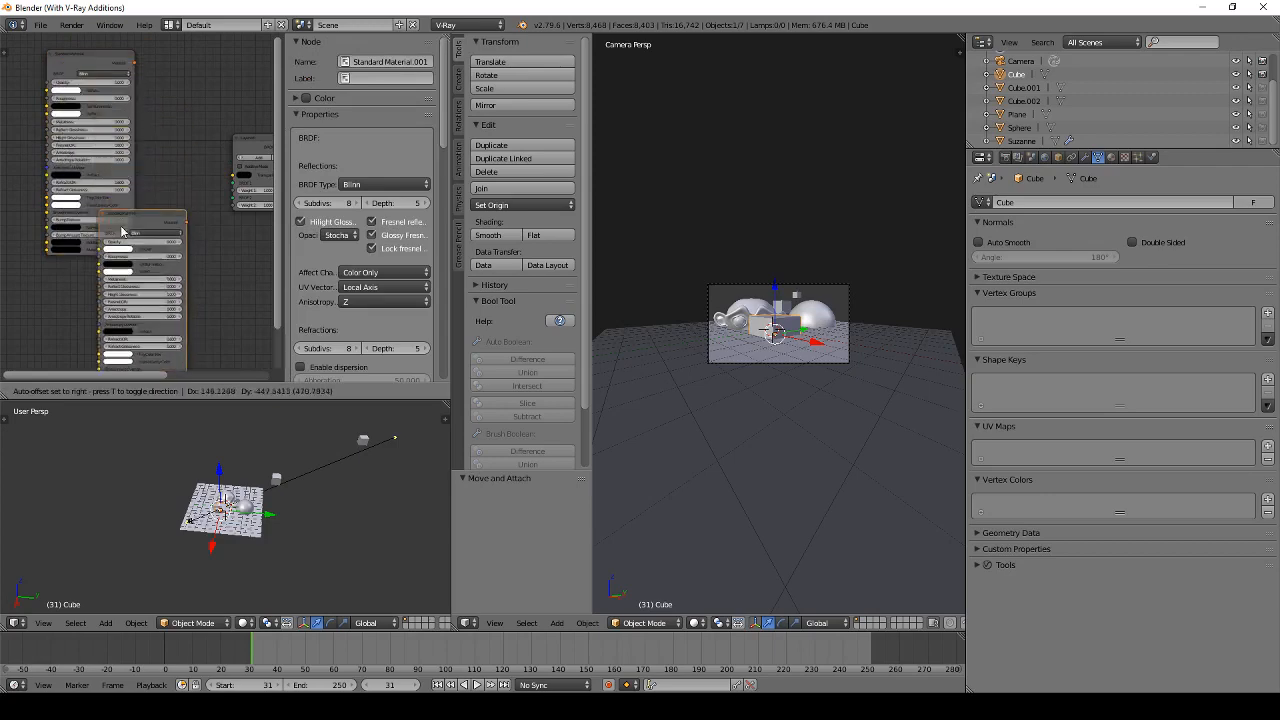
click(65, 316)
scroll(194, 211, up, 3)
scroll(122, 170, down, 1)
scroll(119, 168, down, 3)
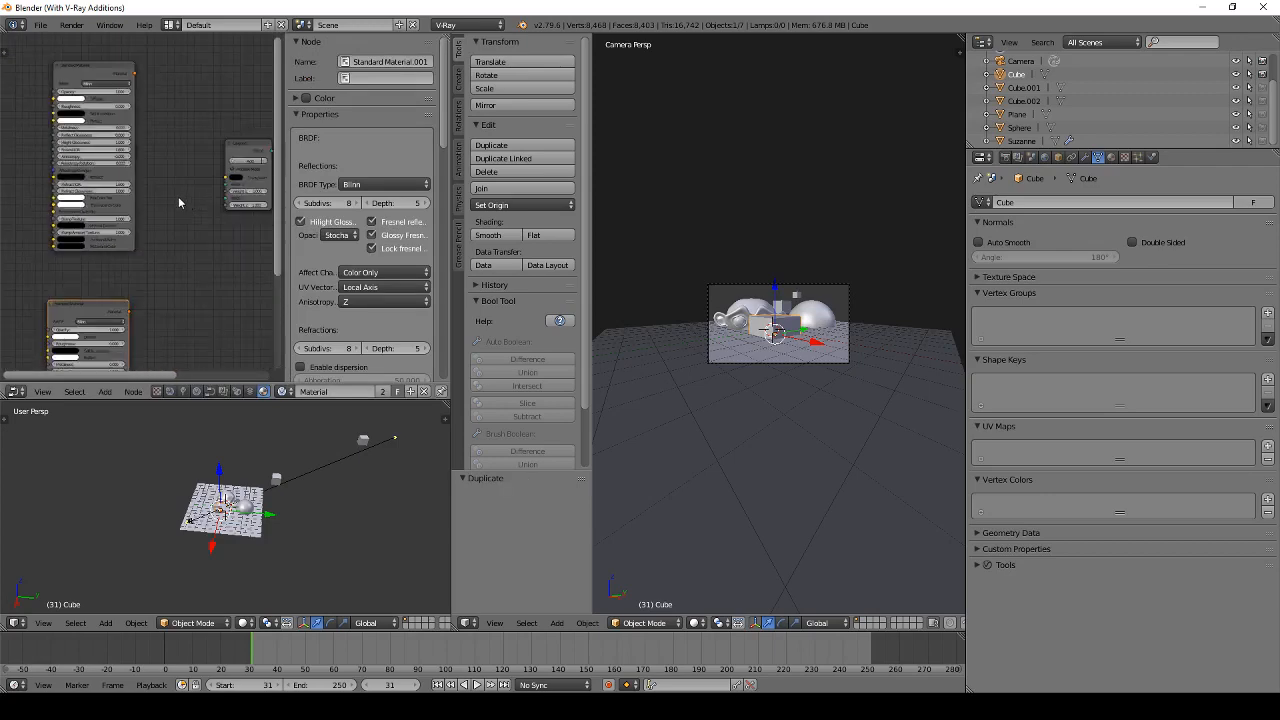
Step: Connect the duplicated Standard Material to the Layered node's BRDF 2 input and the original to BRDF 1
drag(130, 312, 227, 200)
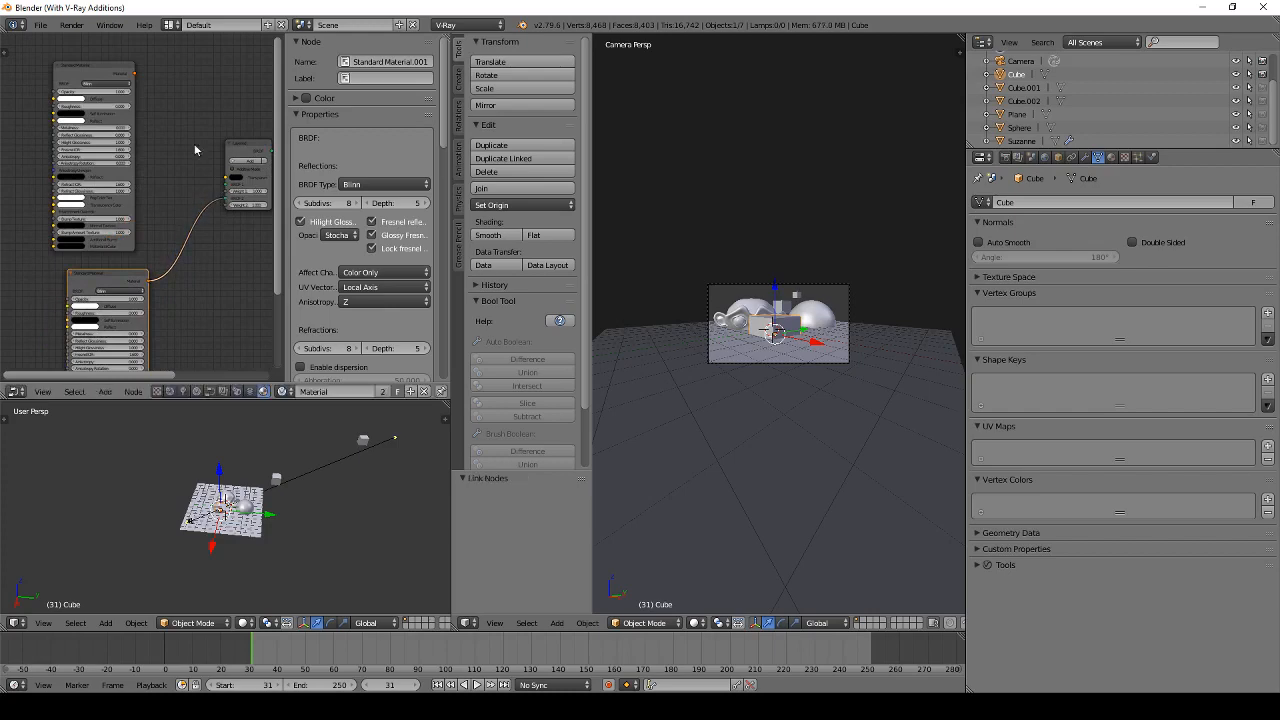
click(134, 80)
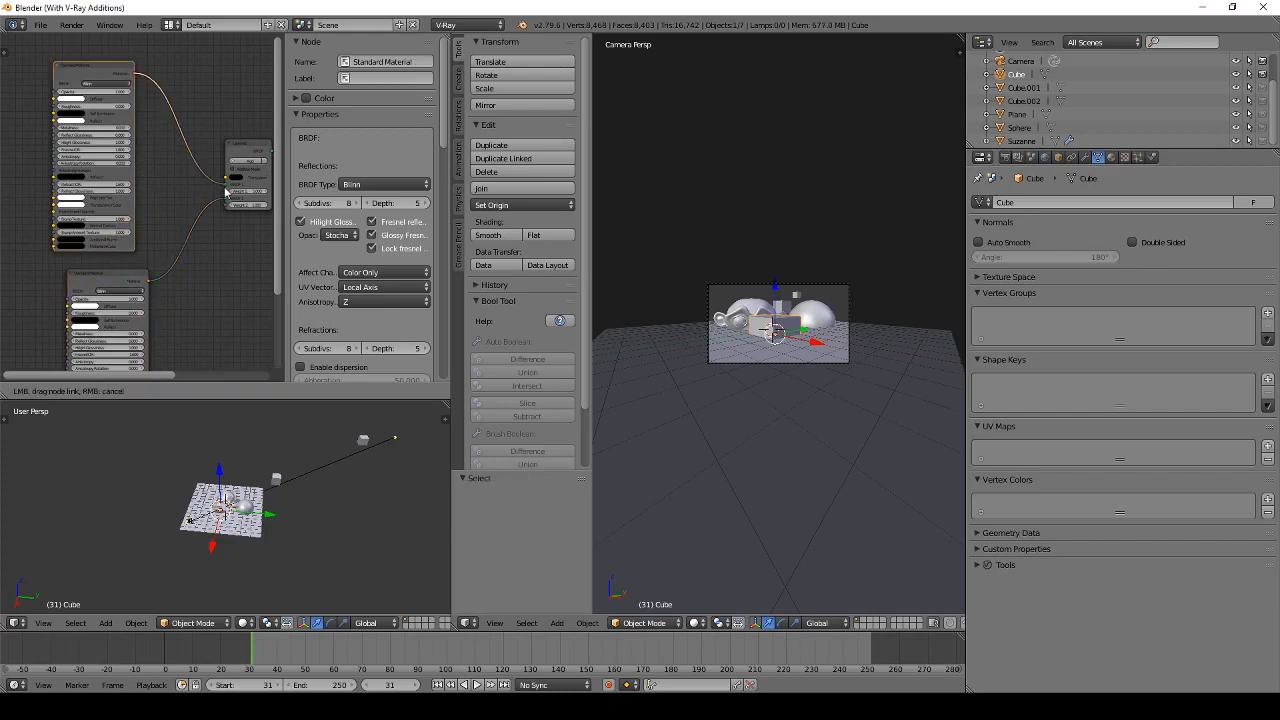
scroll(223, 200, up, 2)
scroll(177, 242, down, 2)
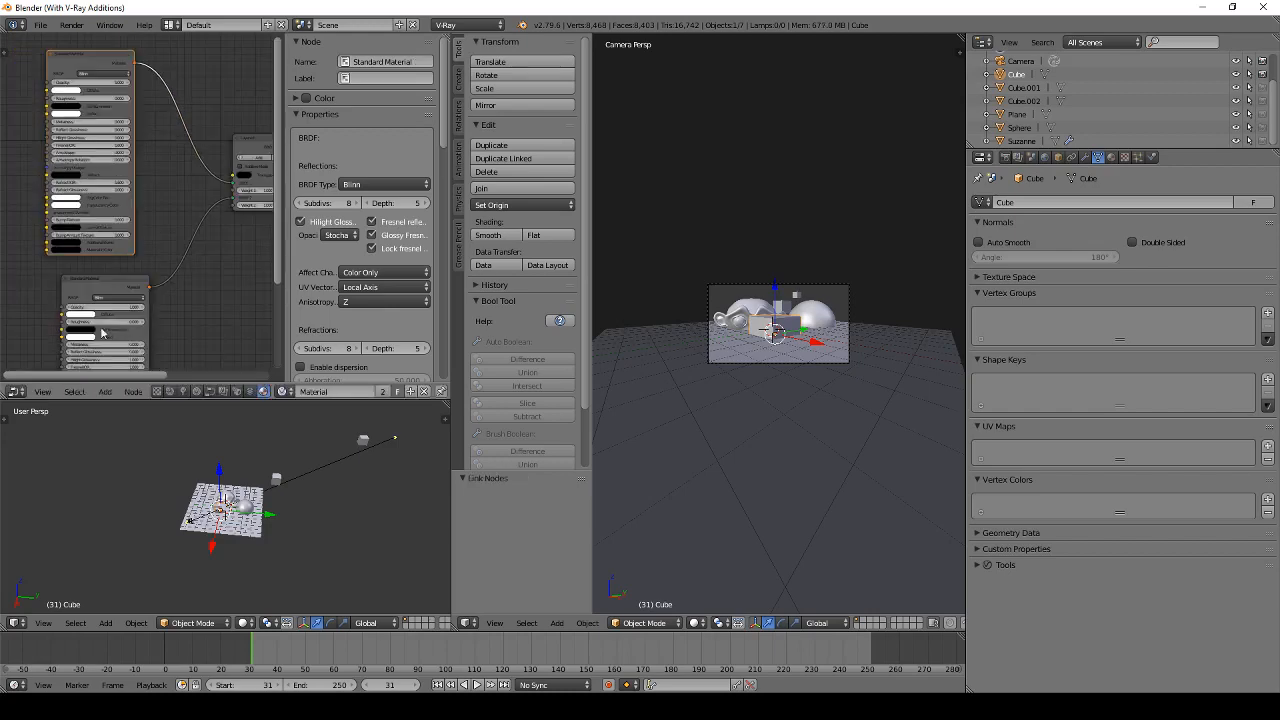
Step: Set the duplicated Standard Material's Diffuse colour to black, keeping its Reflect colour white
click(90, 320)
click(90, 320)
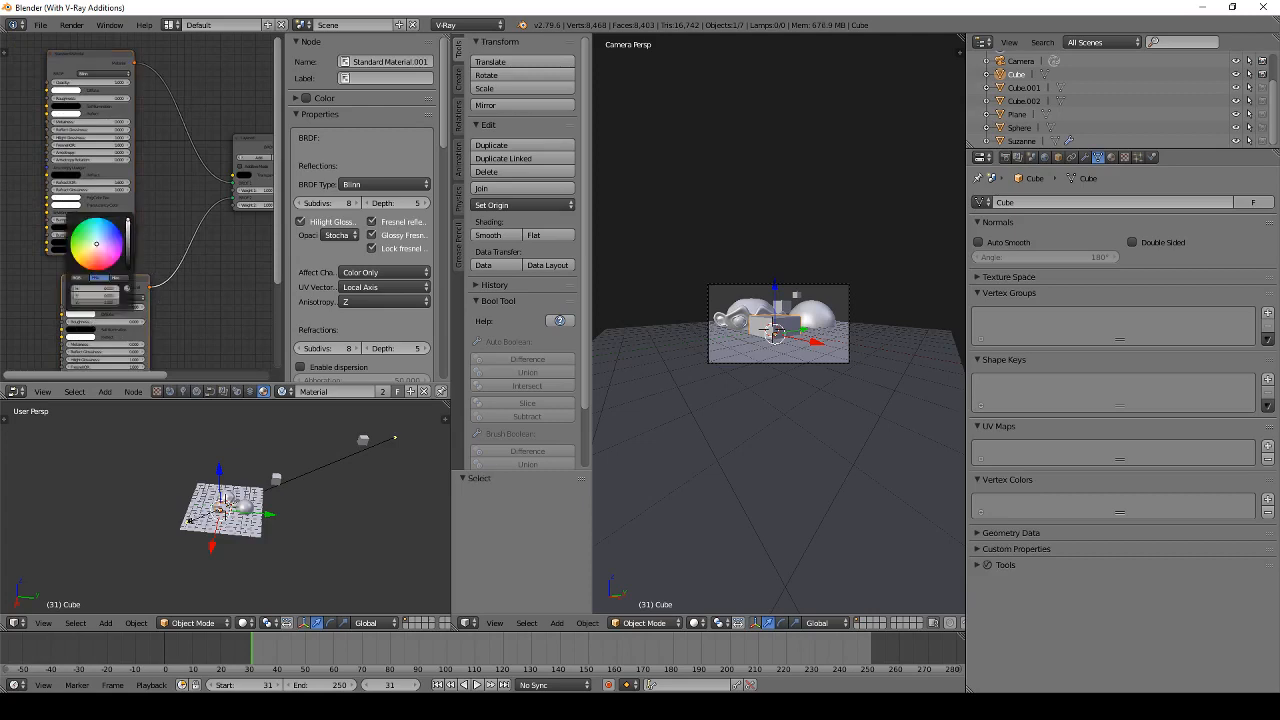
drag(128, 221, 128, 269)
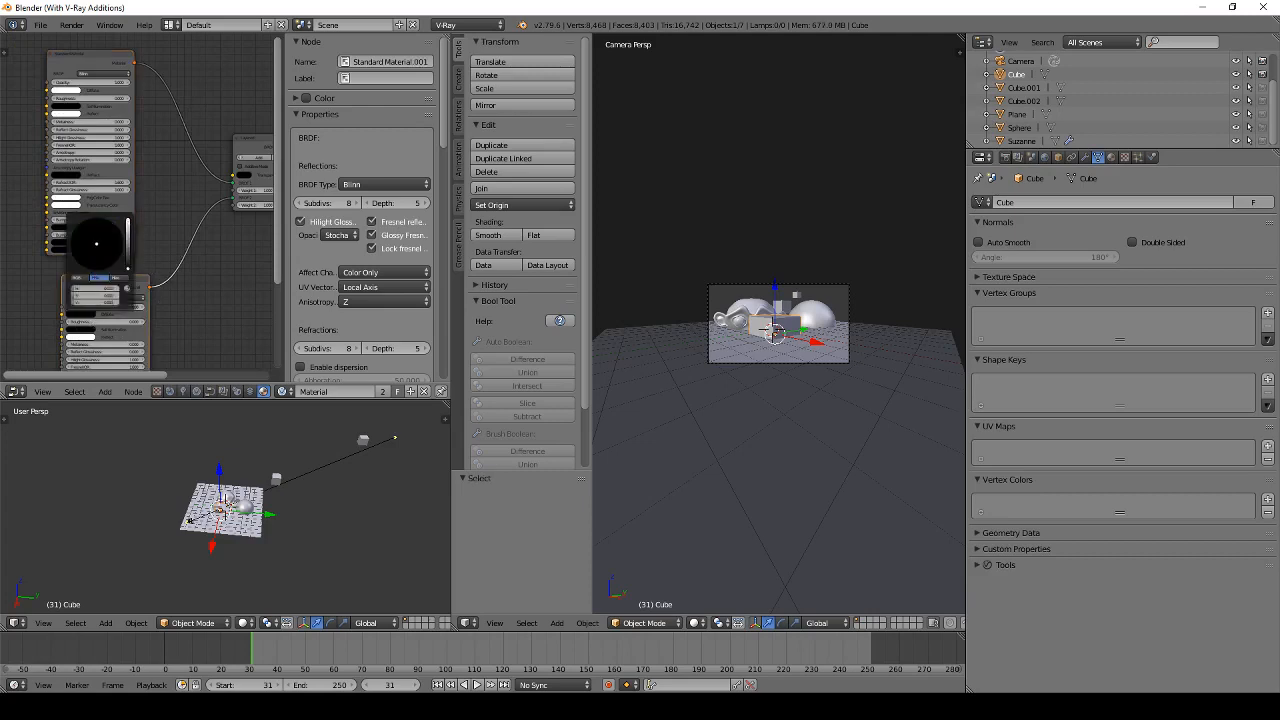
click(86, 340)
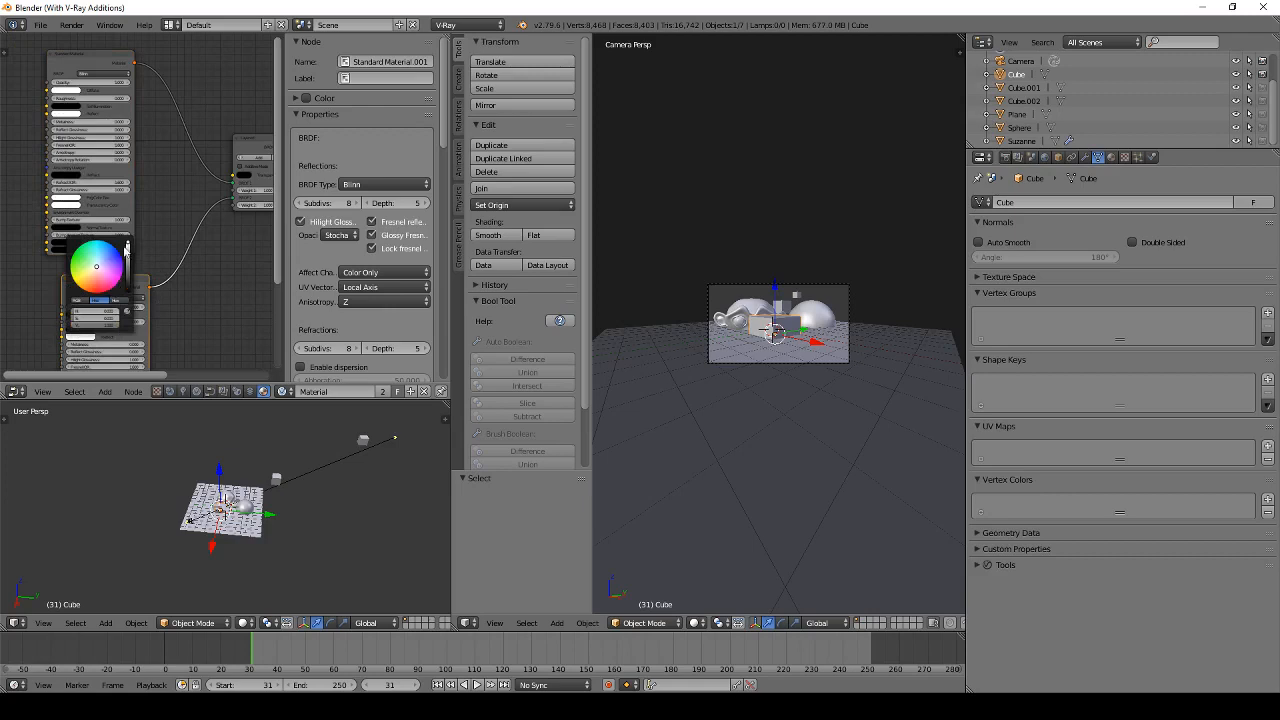
scroll(97, 336, up, 5)
scroll(132, 280, down, 4)
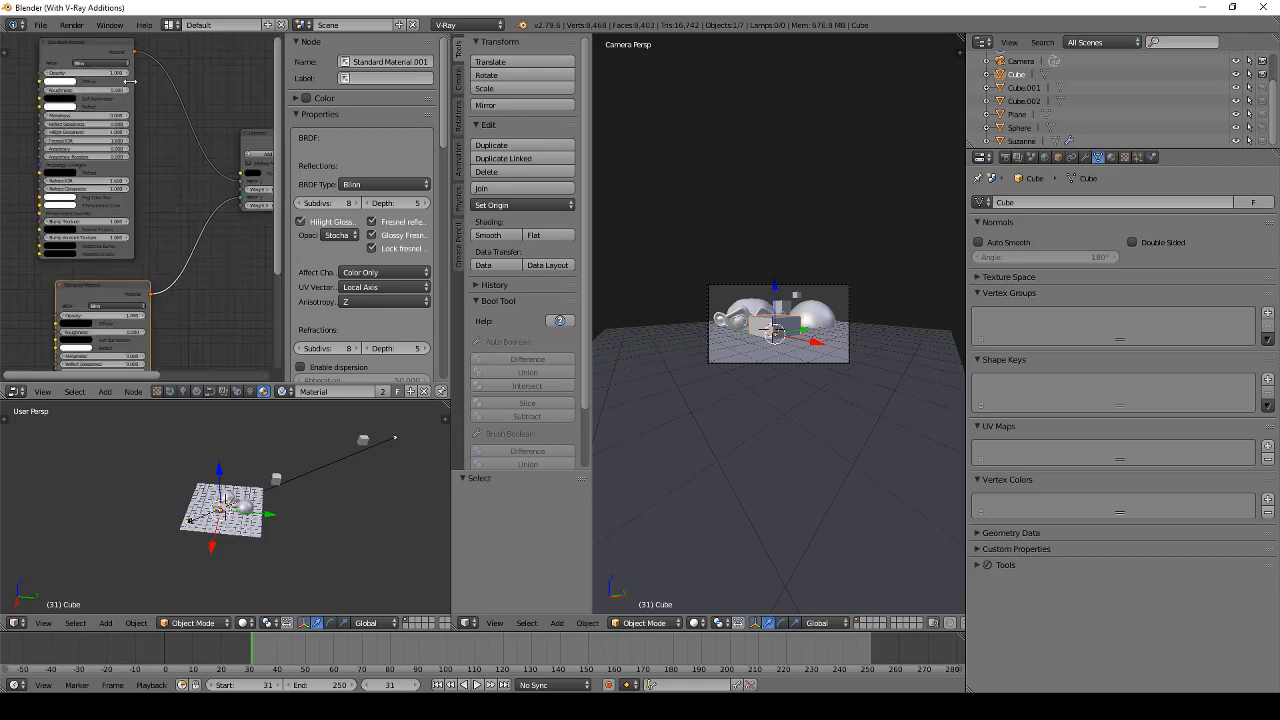
Step: Set the original Standard Material's Reflect colour to black
click(73, 107)
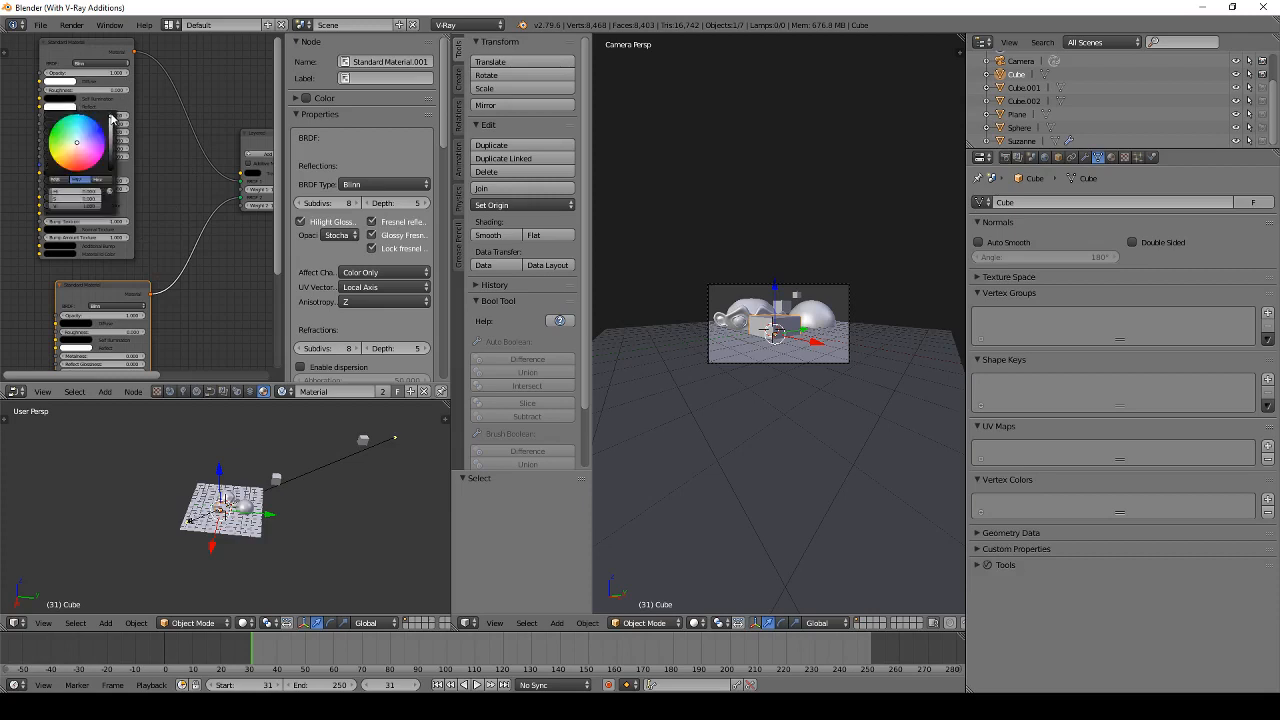
drag(114, 119, 118, 182)
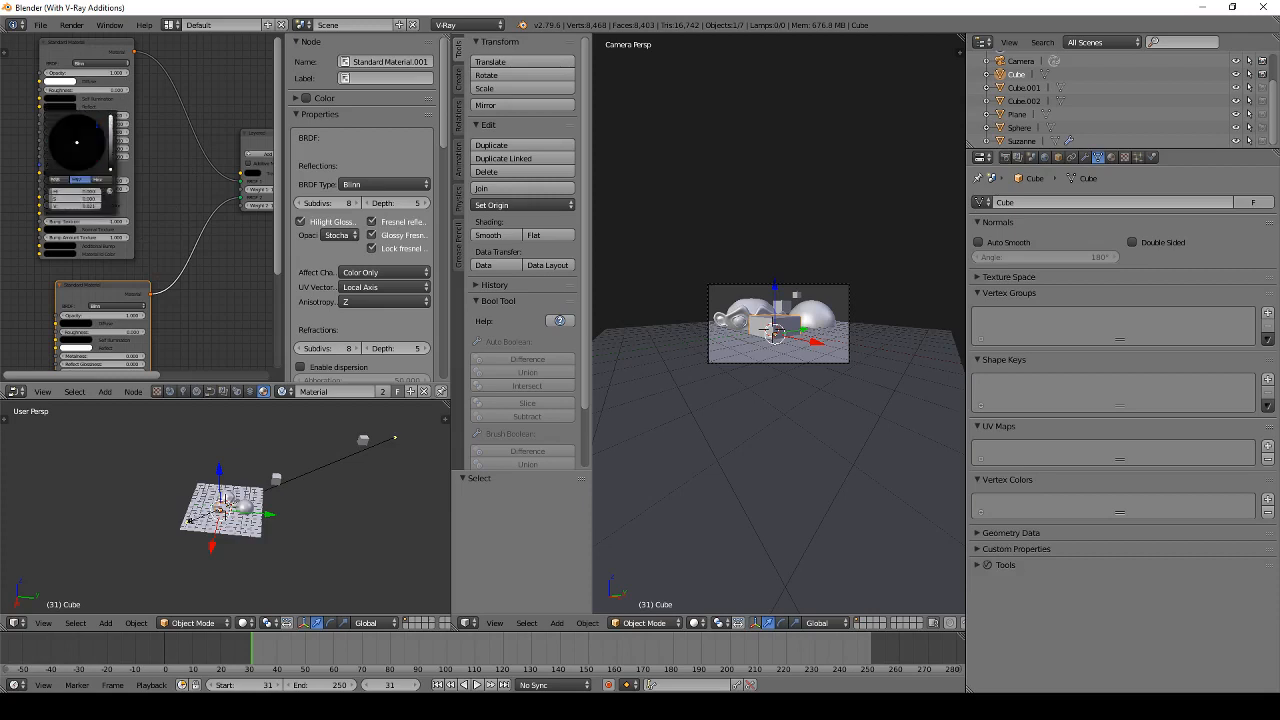
click(80, 348)
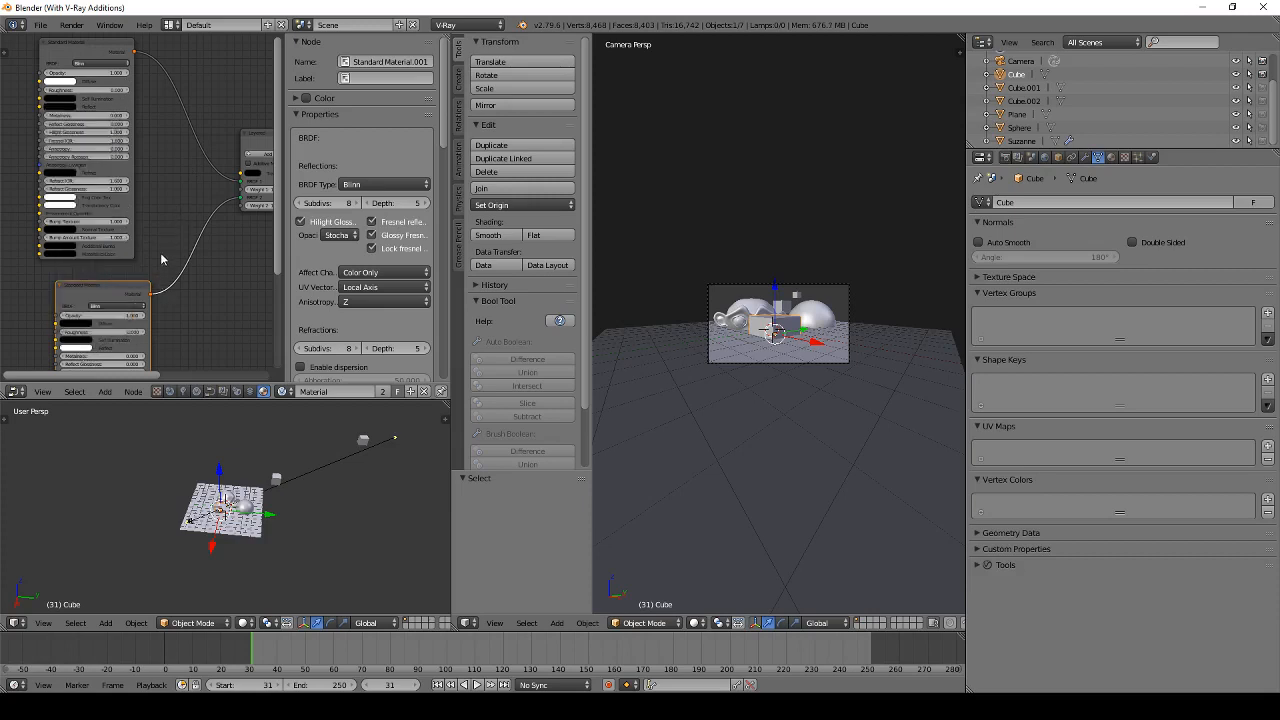
Step: Review the Layered node's weights and the original Standard Material's colours, and render the cube to preview the layered material
mouse_move(160, 252)
middle_down()
mouse_move(196, 170)
mouse_move(105, 222)
mouse_move(145, 259)
middle_up()
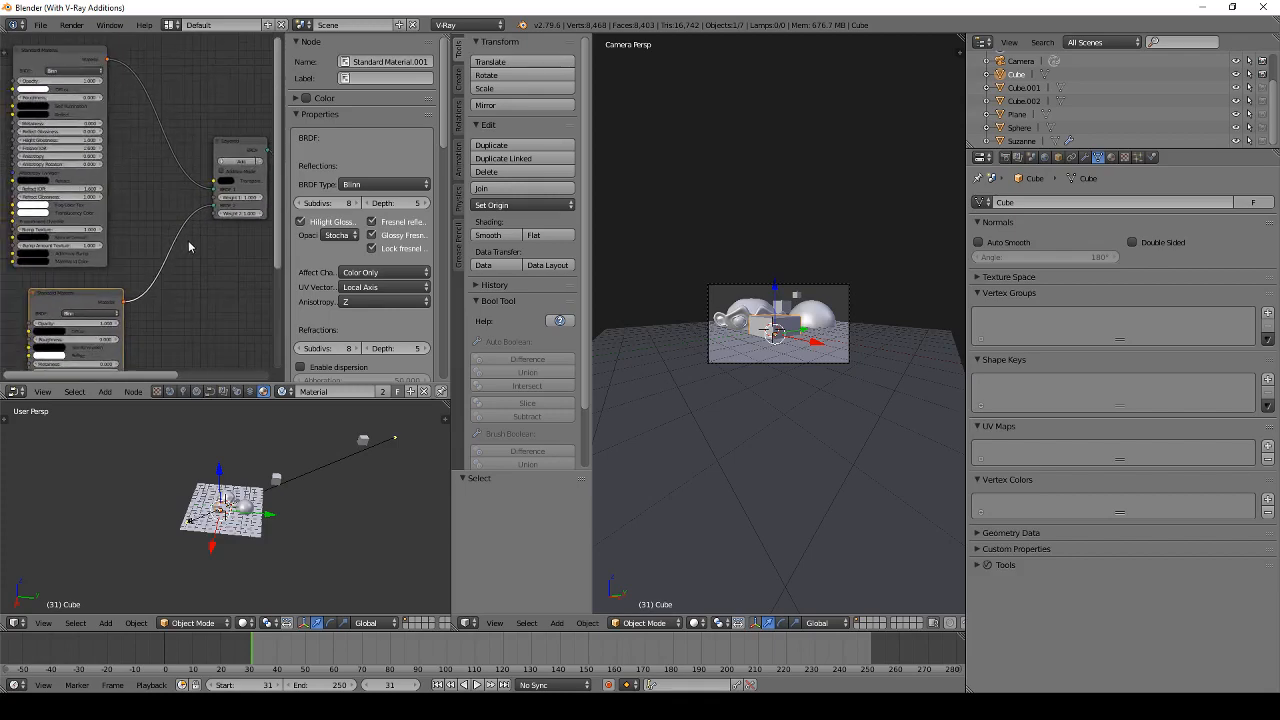
scroll(146, 196, up, 5)
middle_drag(146, 196, 116, 198)
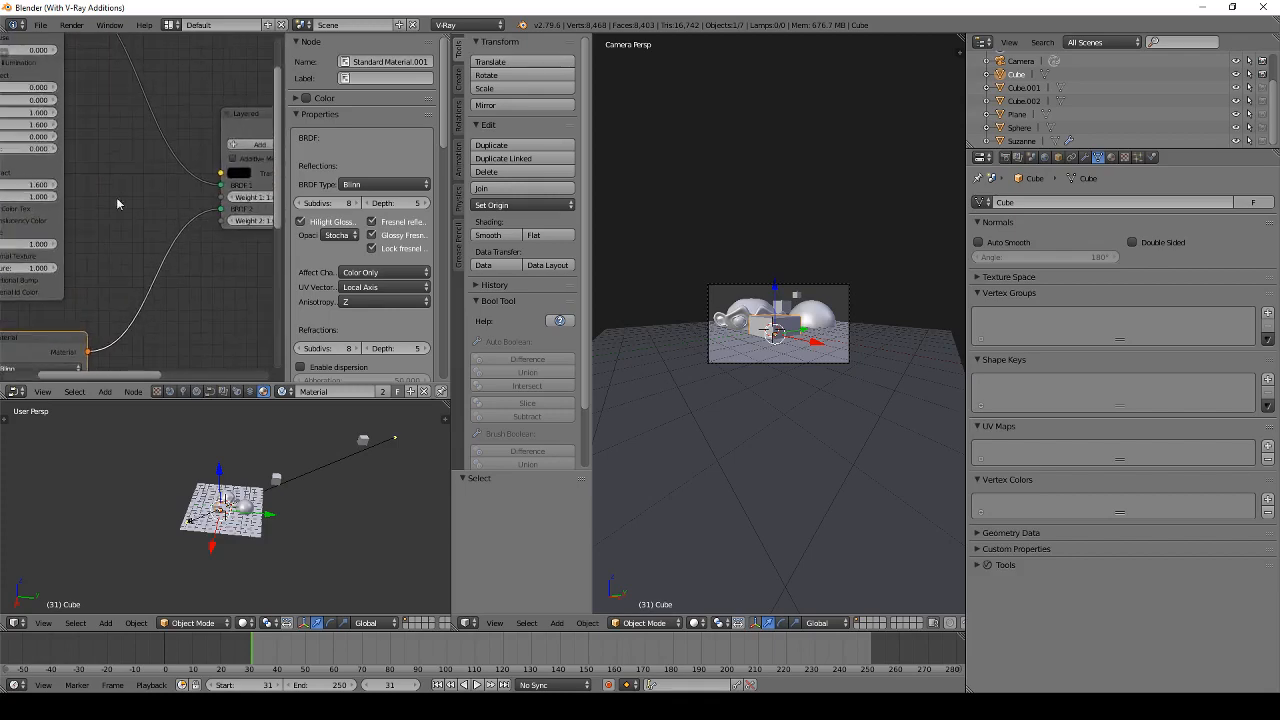
middle_drag(185, 174, 160, 212)
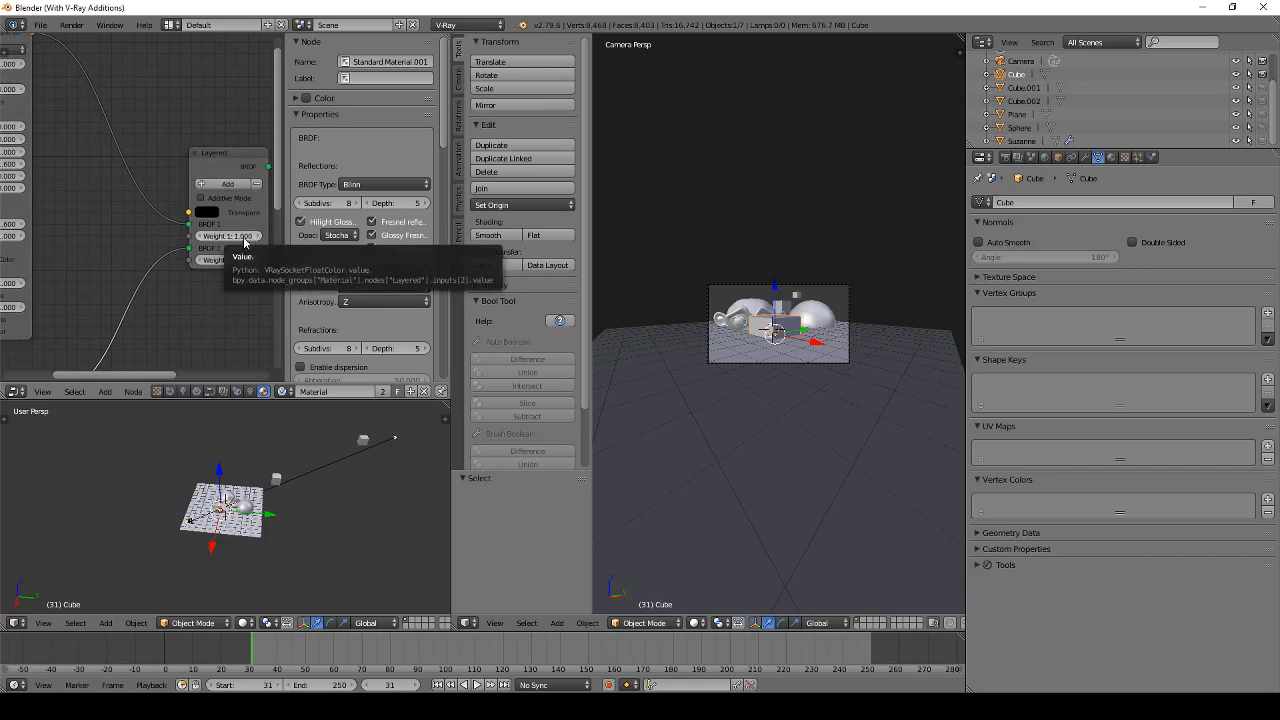
middle_drag(98, 184, 260, 272)
scroll(229, 236, down, 5)
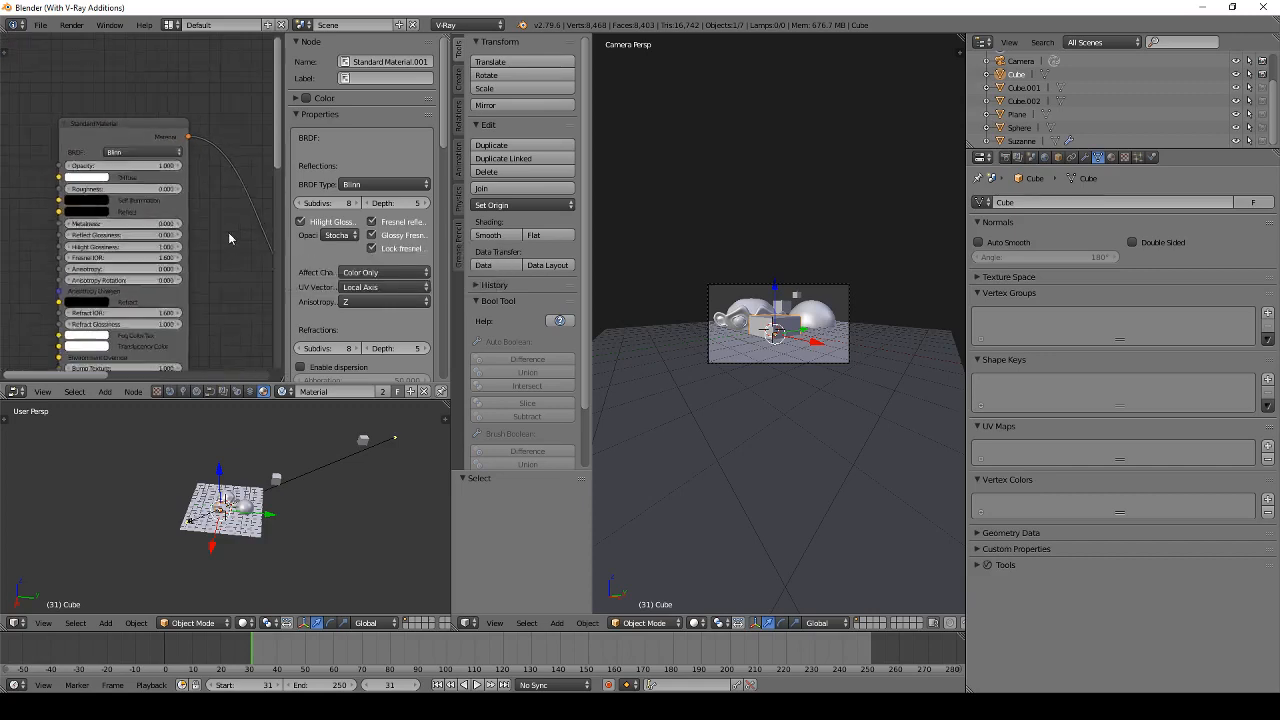
middle_drag(172, 192, 84, 167)
scroll(84, 167, up, 2)
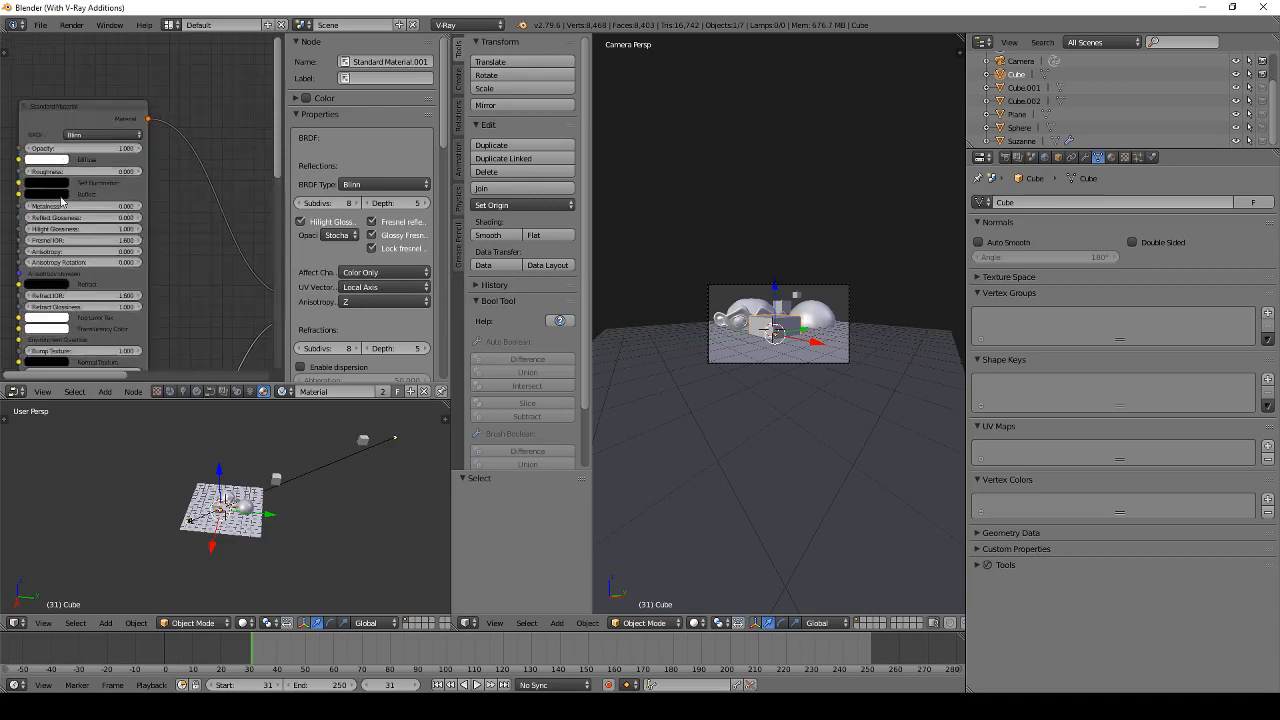
middle_drag(189, 212, 50, 190)
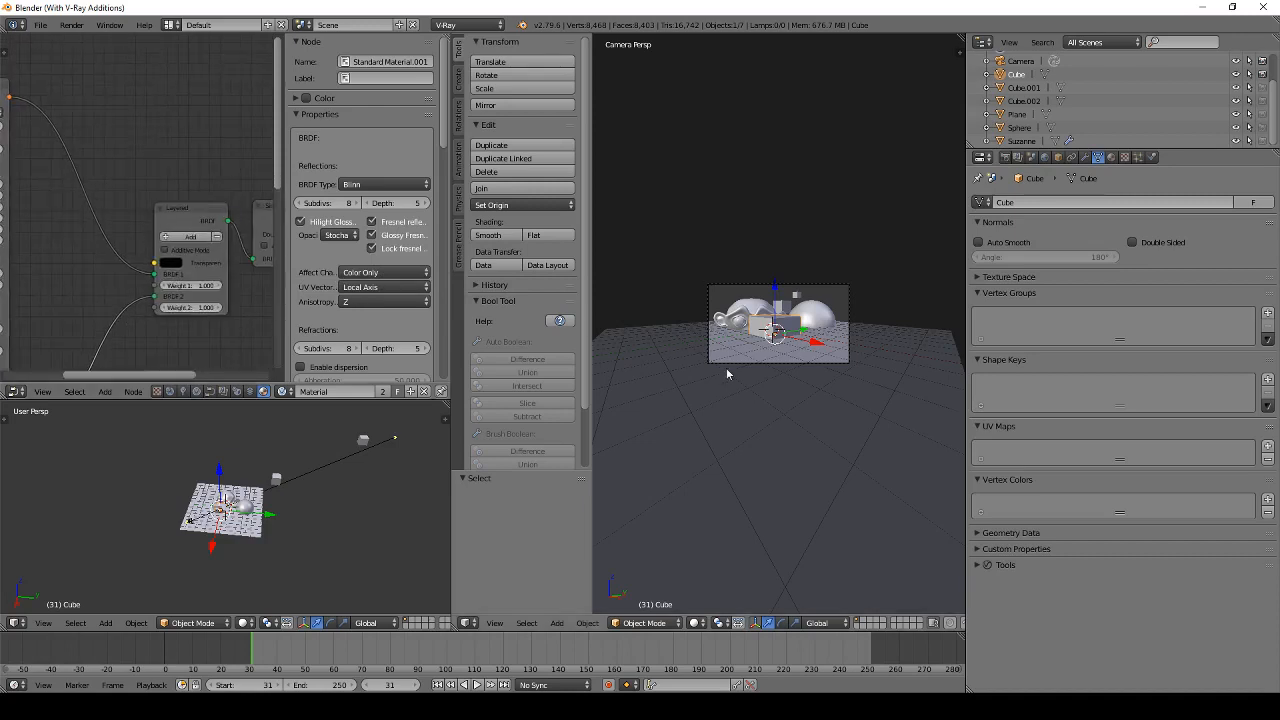
key(F12)
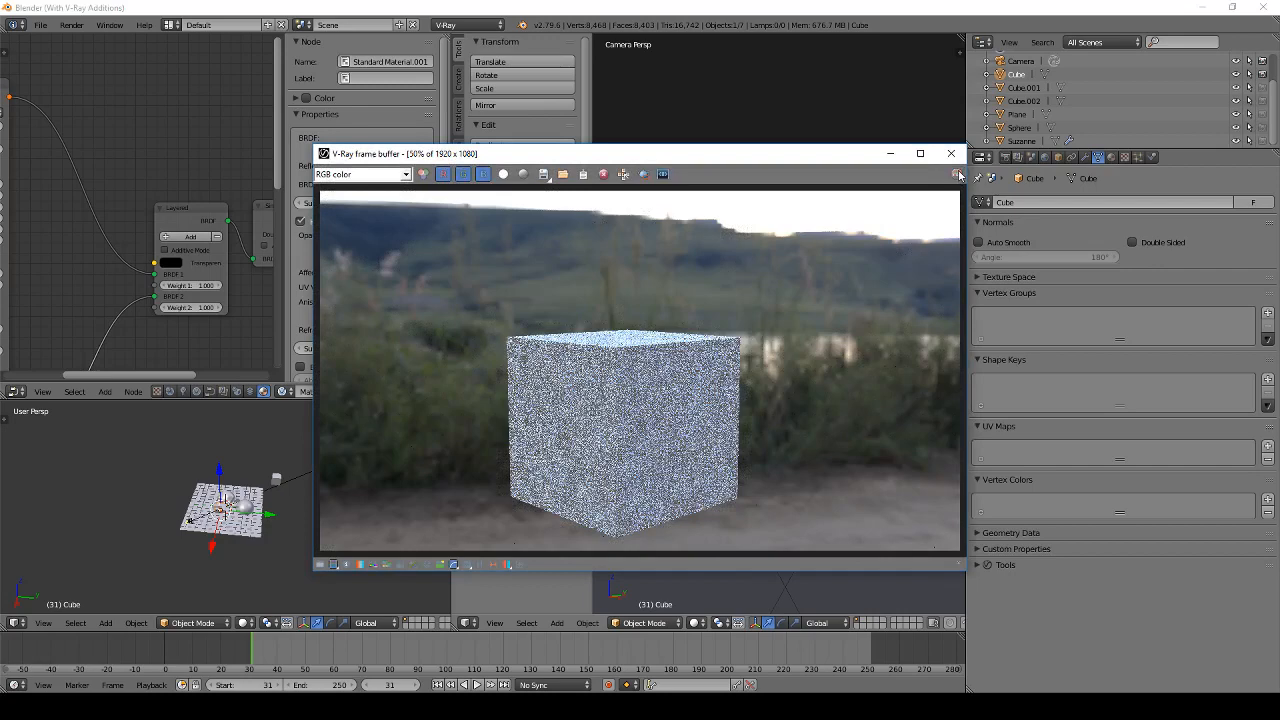
click(951, 154)
Step: Set the Layered node's Weight 1 to 0 and render the cube
middle_drag(191, 238, 180, 167)
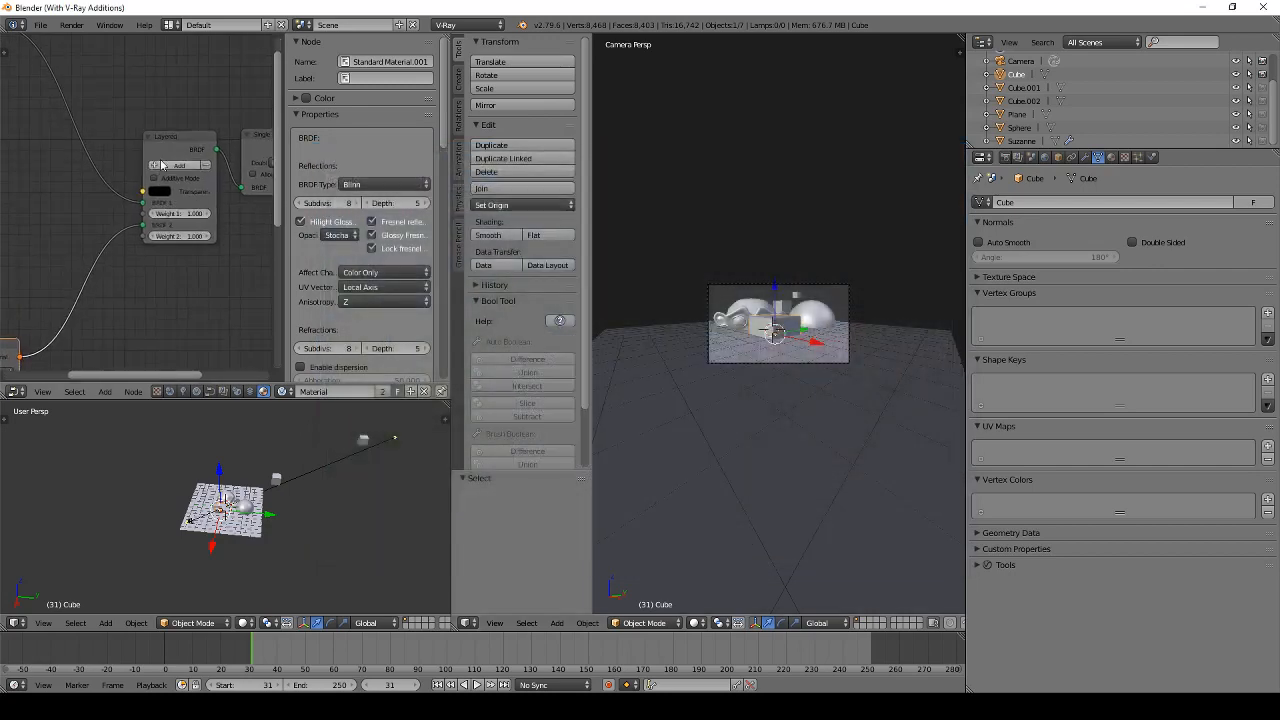
click(176, 213)
text(0)
key(Return)
key(F12)
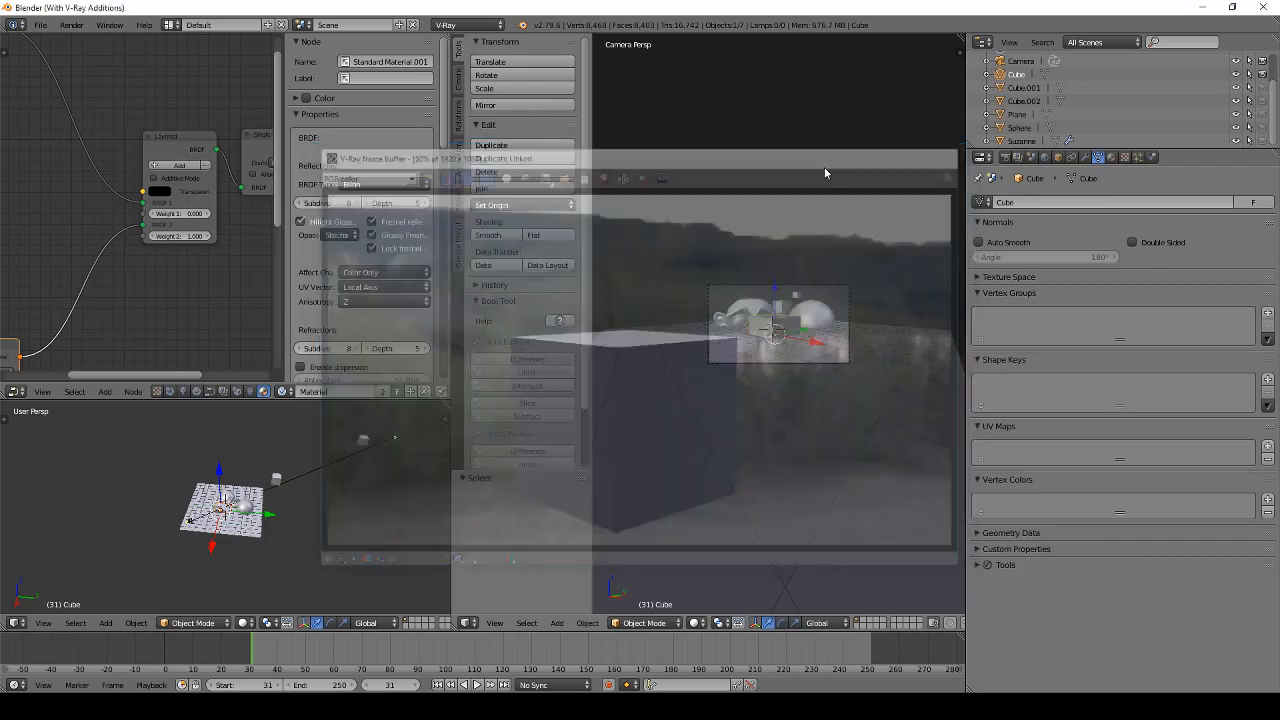
Step: Set the Layered node's Weight 1 to 0.5 and render the cube to inspect the blended material up close
mouse_move(100, 252)
middle_down()
mouse_move(178, 240)
mouse_move(117, 255)
middle_up()
drag(45, 303, 33, 305)
scroll(212, 214, up, 2)
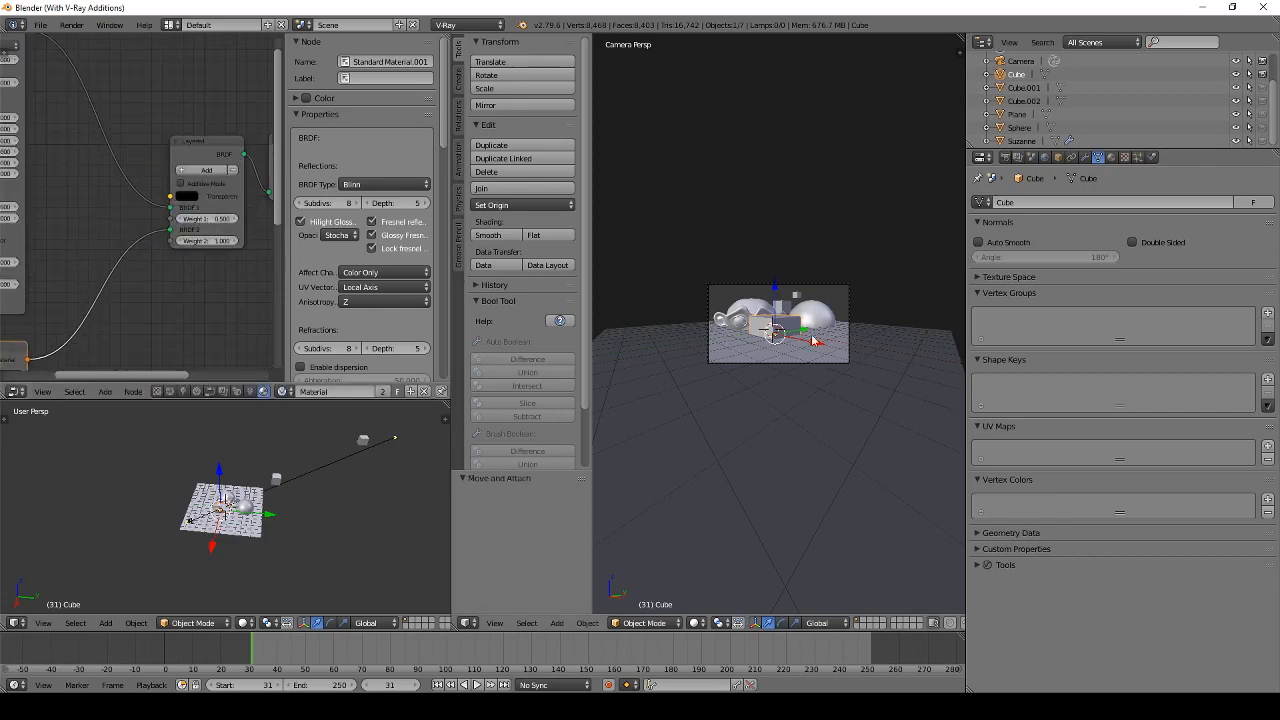
key(F12)
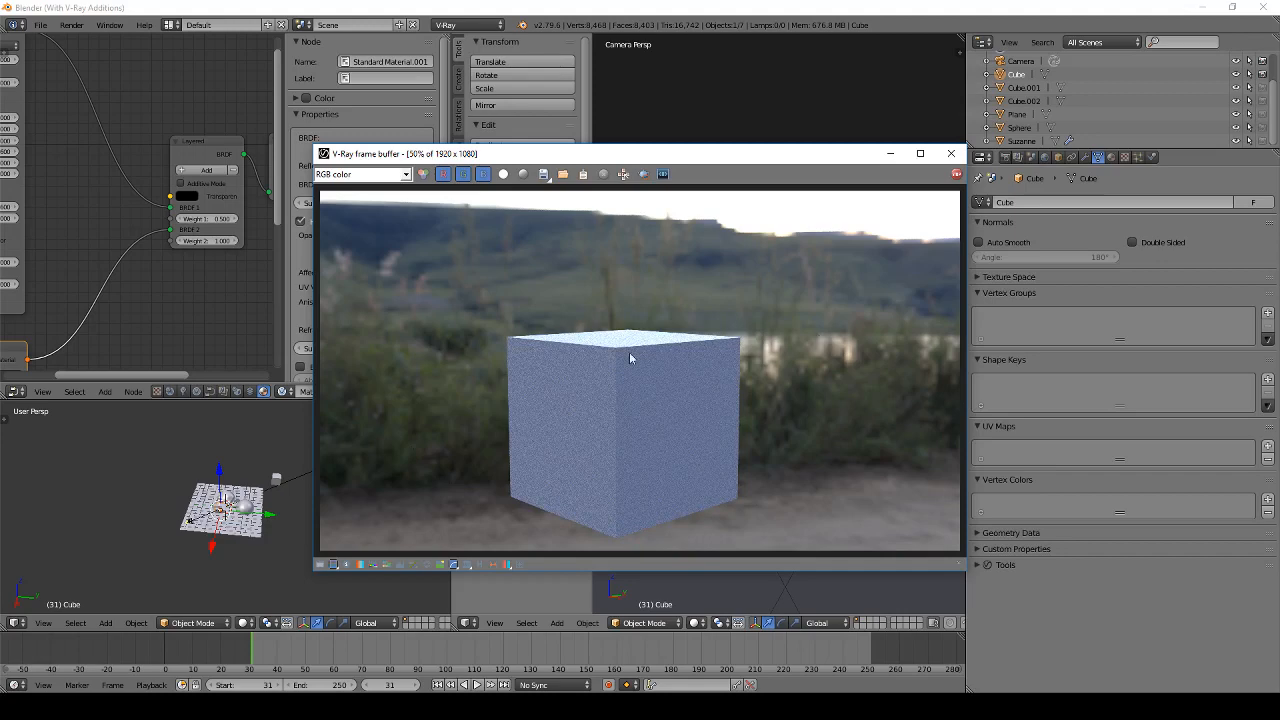
scroll(620, 371, up, 4)
scroll(618, 372, down, 5)
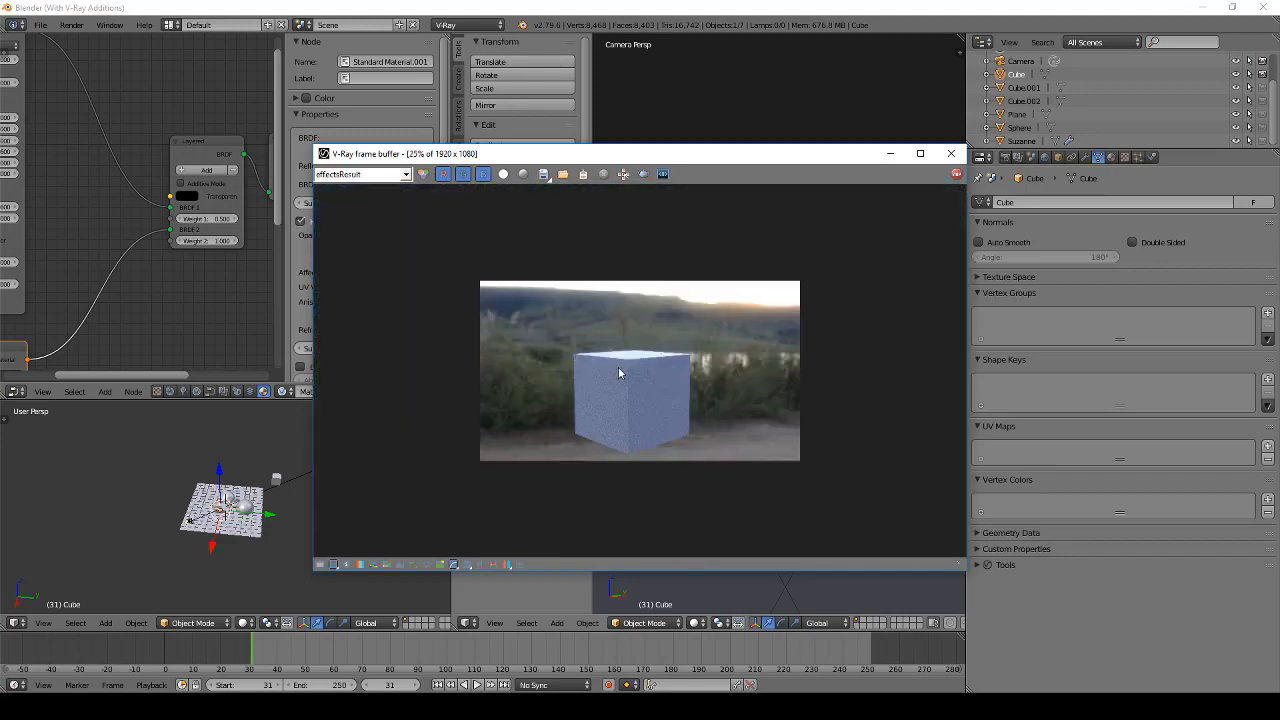
scroll(618, 367, up, 1)
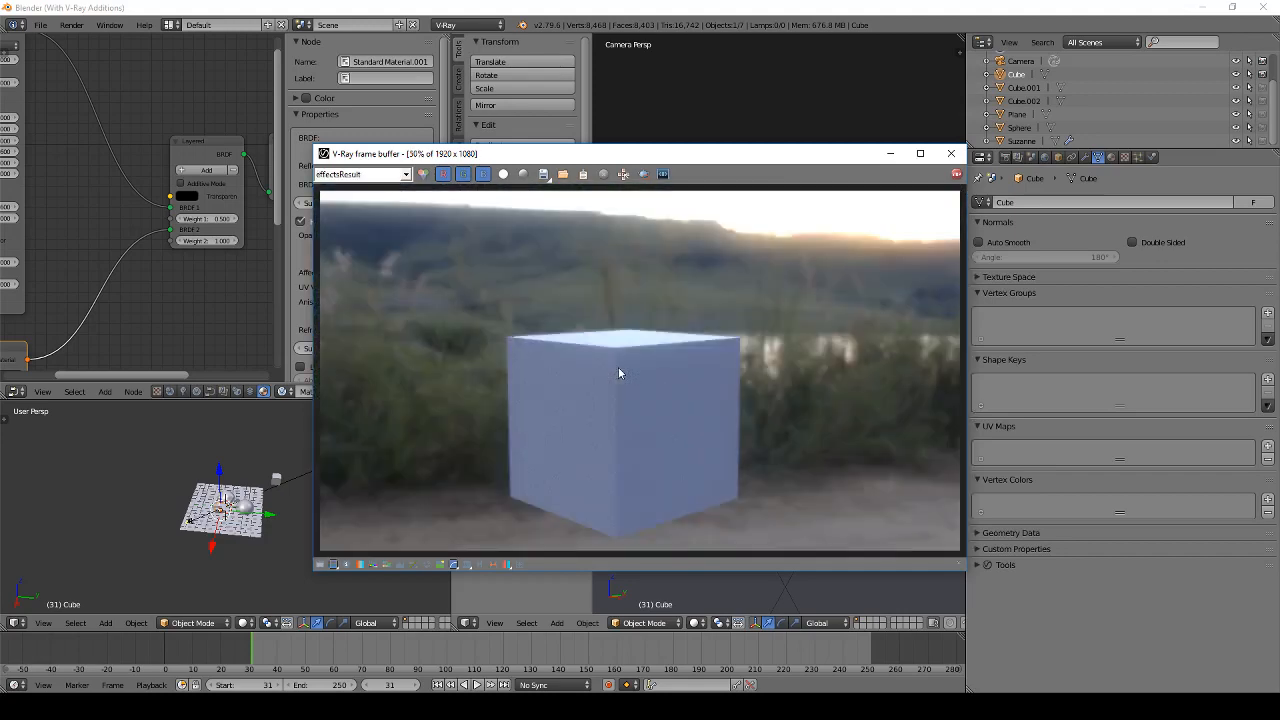
click(949, 156)
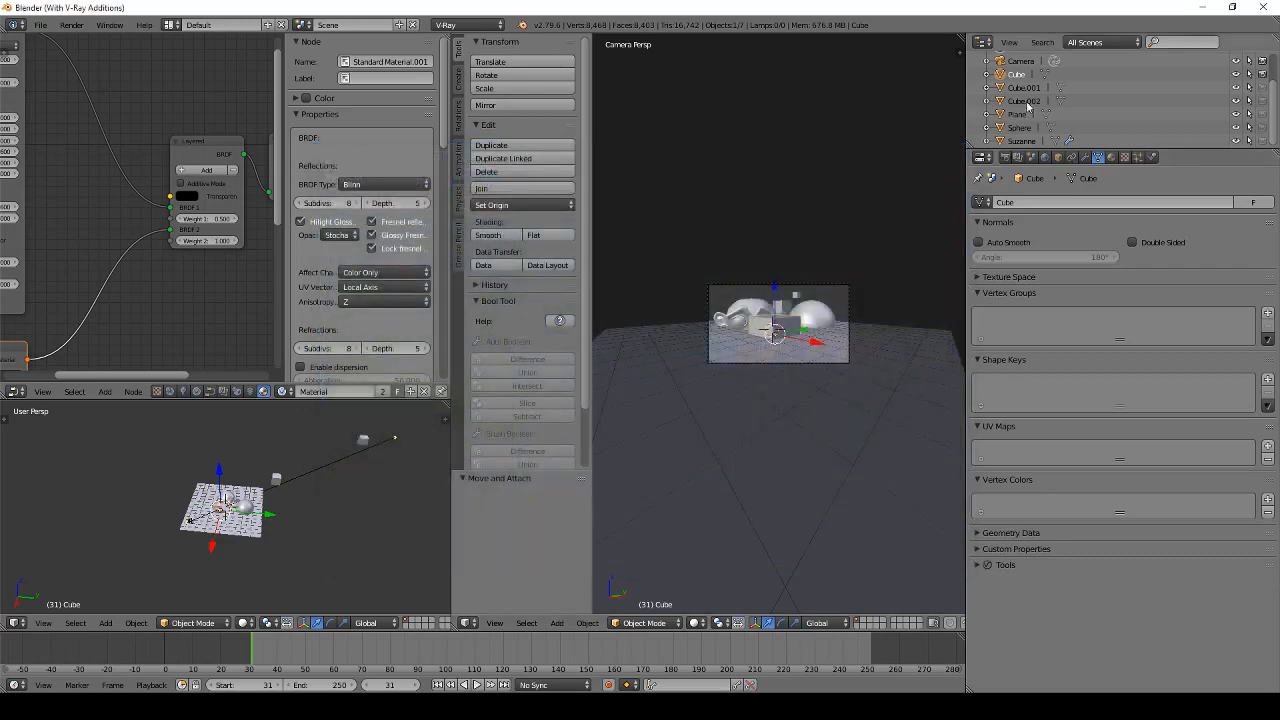
Step: Turn off Lens Effects in the V-Ray system render settings
click(1019, 64)
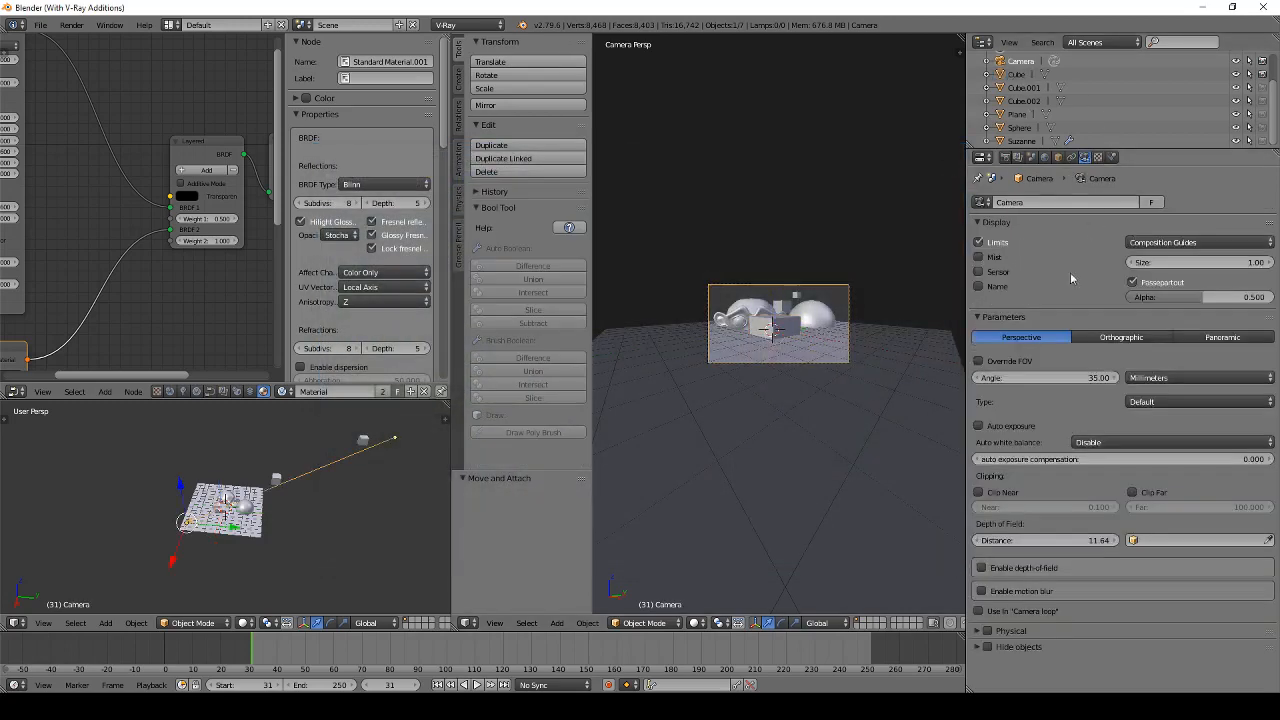
click(1005, 157)
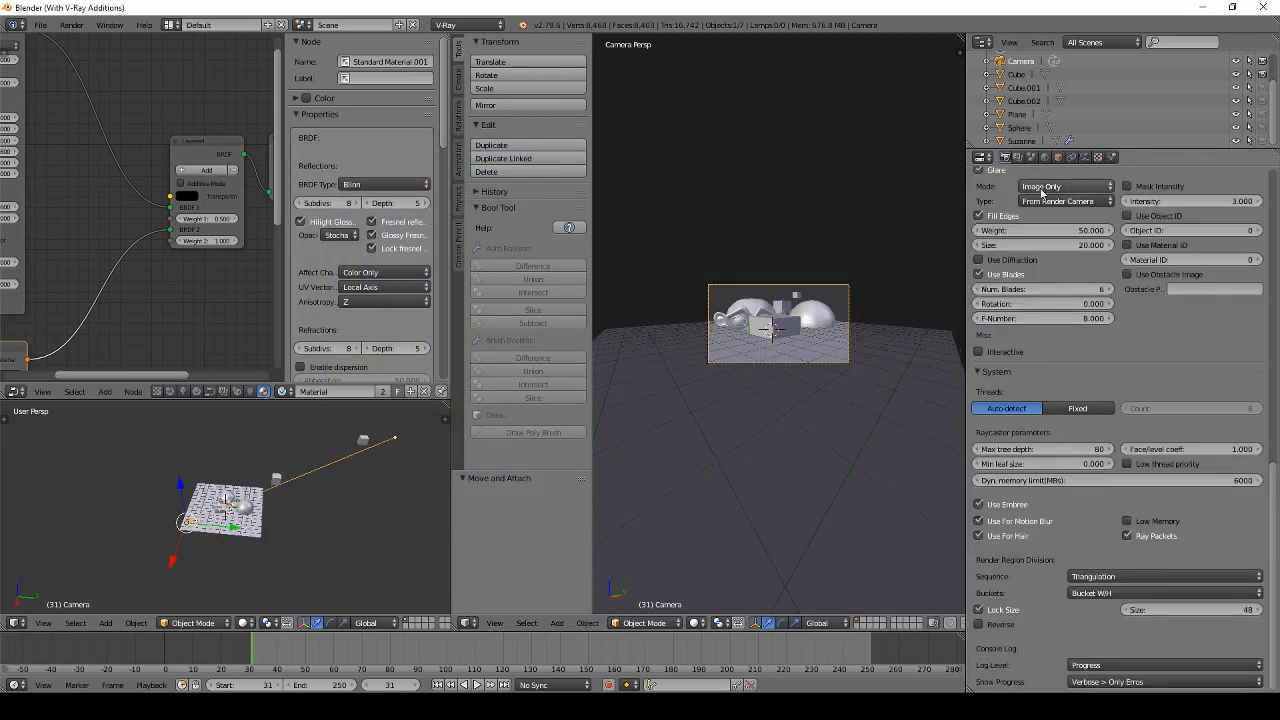
scroll(1098, 192, up, 8)
scroll(1107, 218, up, 11)
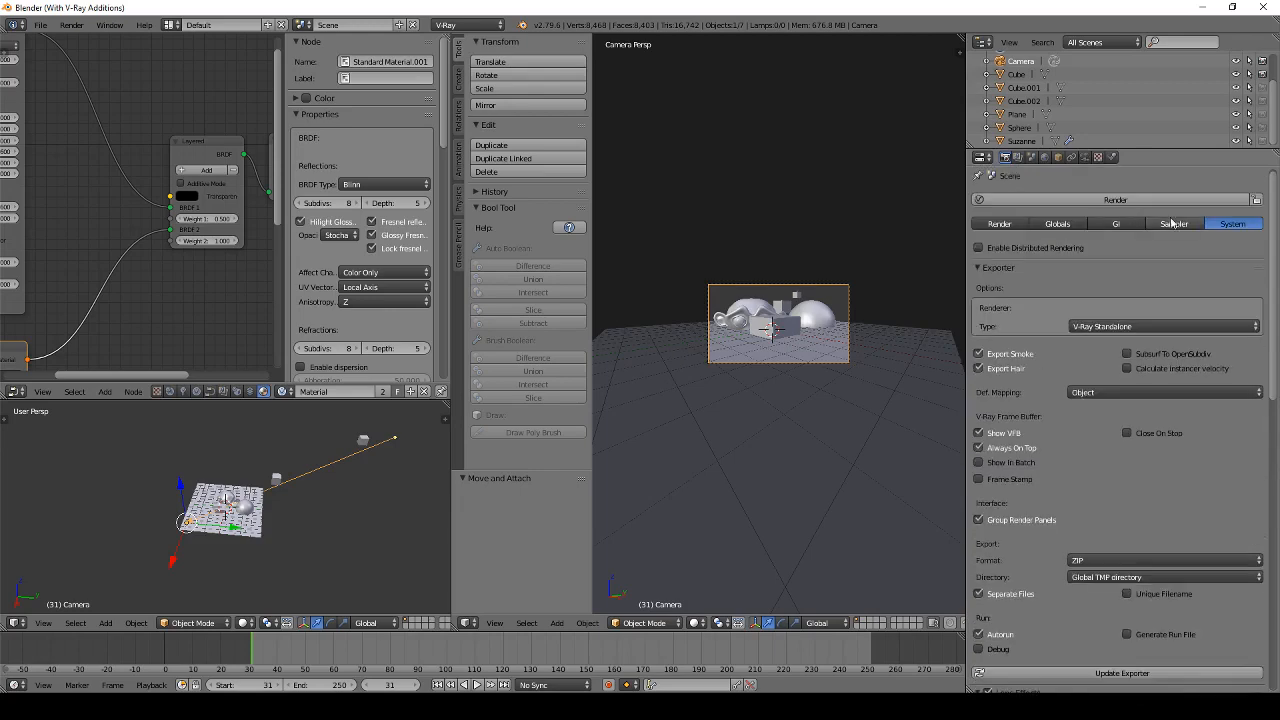
scroll(1133, 436, down, 6)
scroll(1113, 465, down, 4)
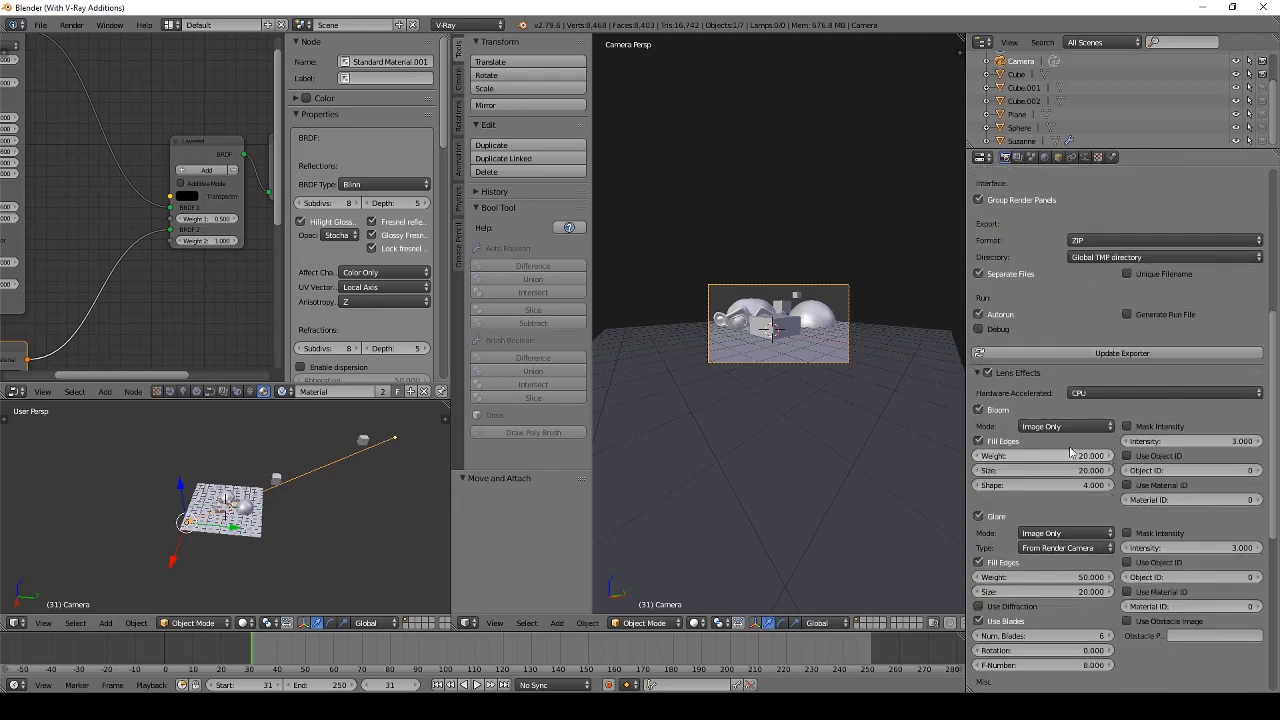
click(1003, 378)
click(1002, 375)
click(988, 373)
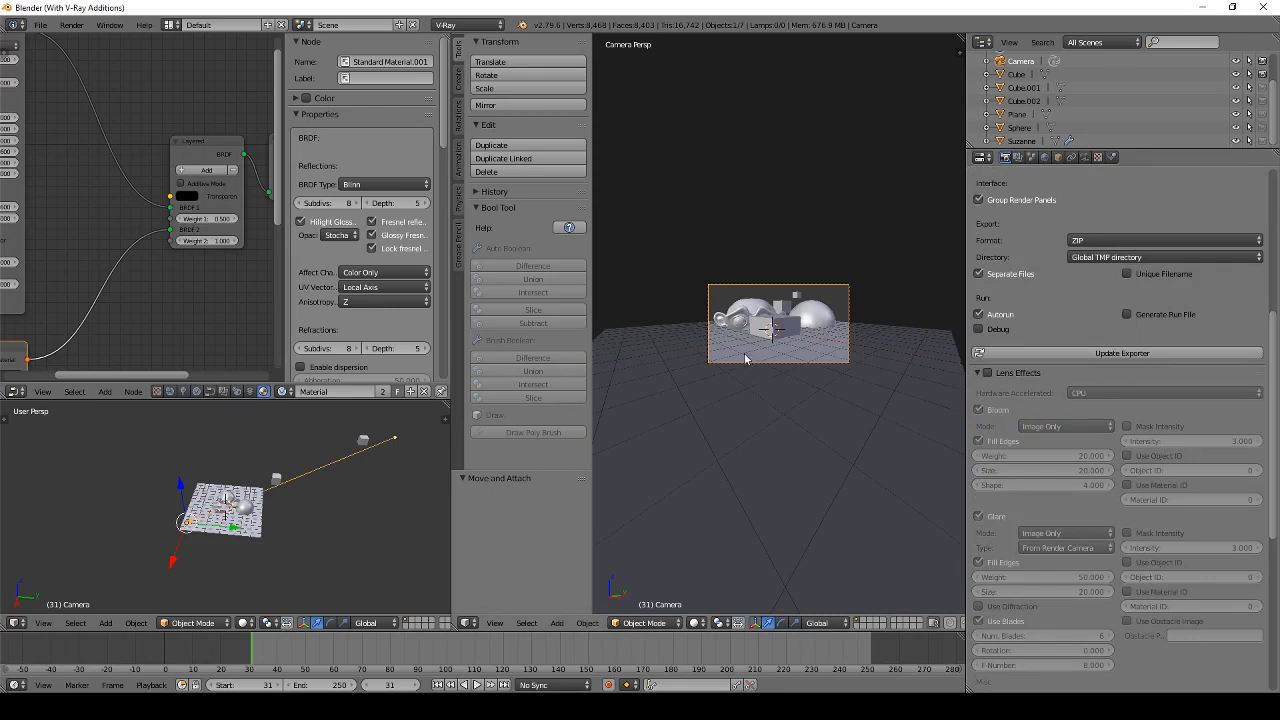
scroll(151, 232, up, 1)
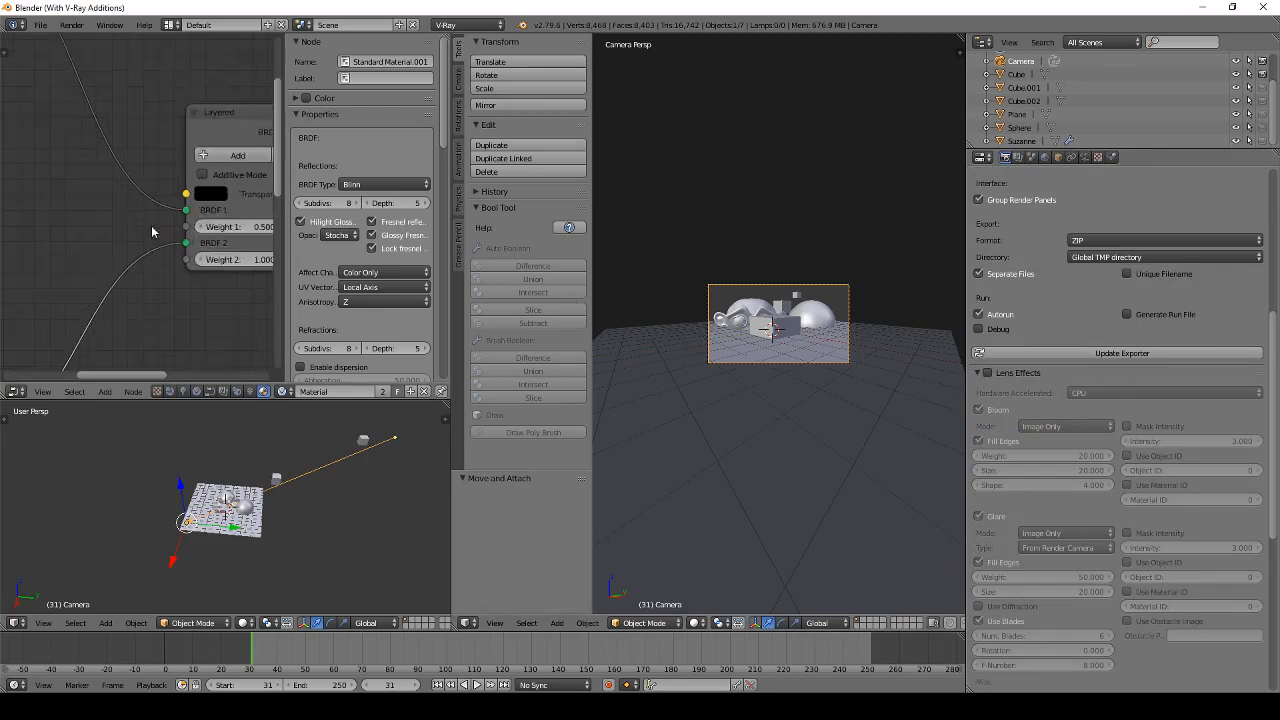
Step: Move the two Standard Material nodes apart to make room in front of the Layered node
scroll(151, 230, down, 4)
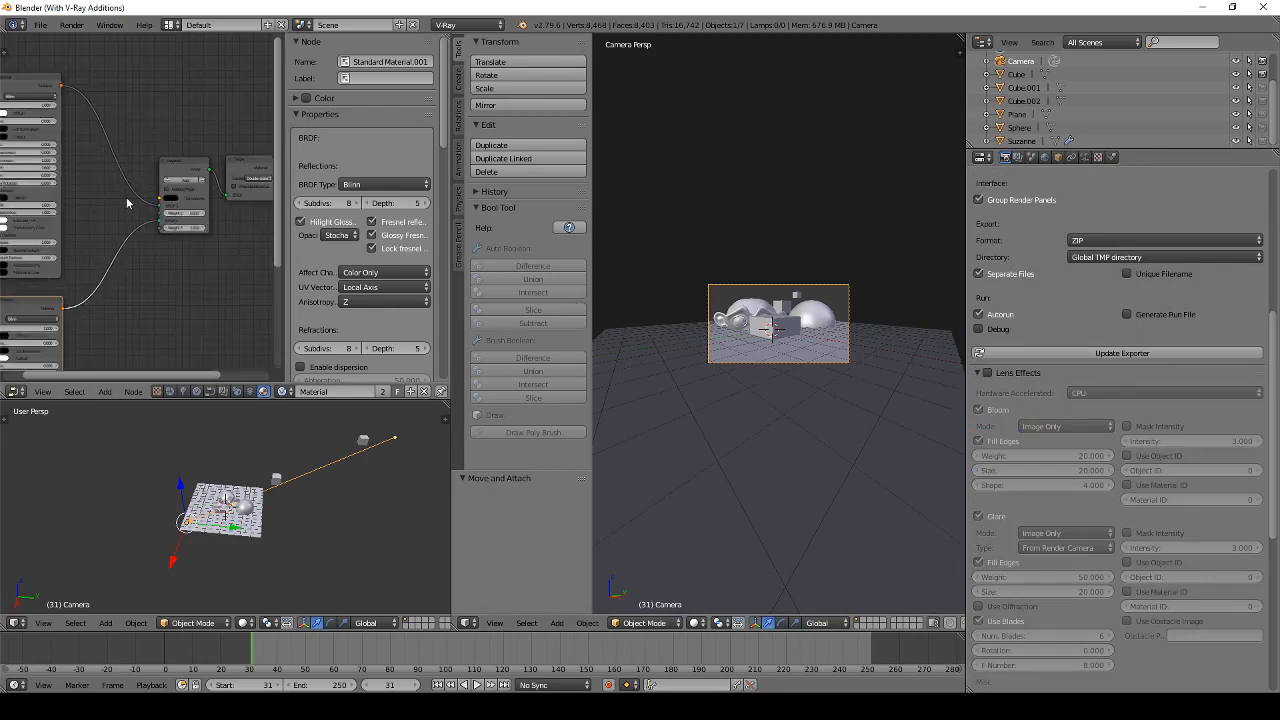
scroll(126, 197, down, 3)
middle_drag(126, 197, 265, 215)
drag(163, 131, 53, 79)
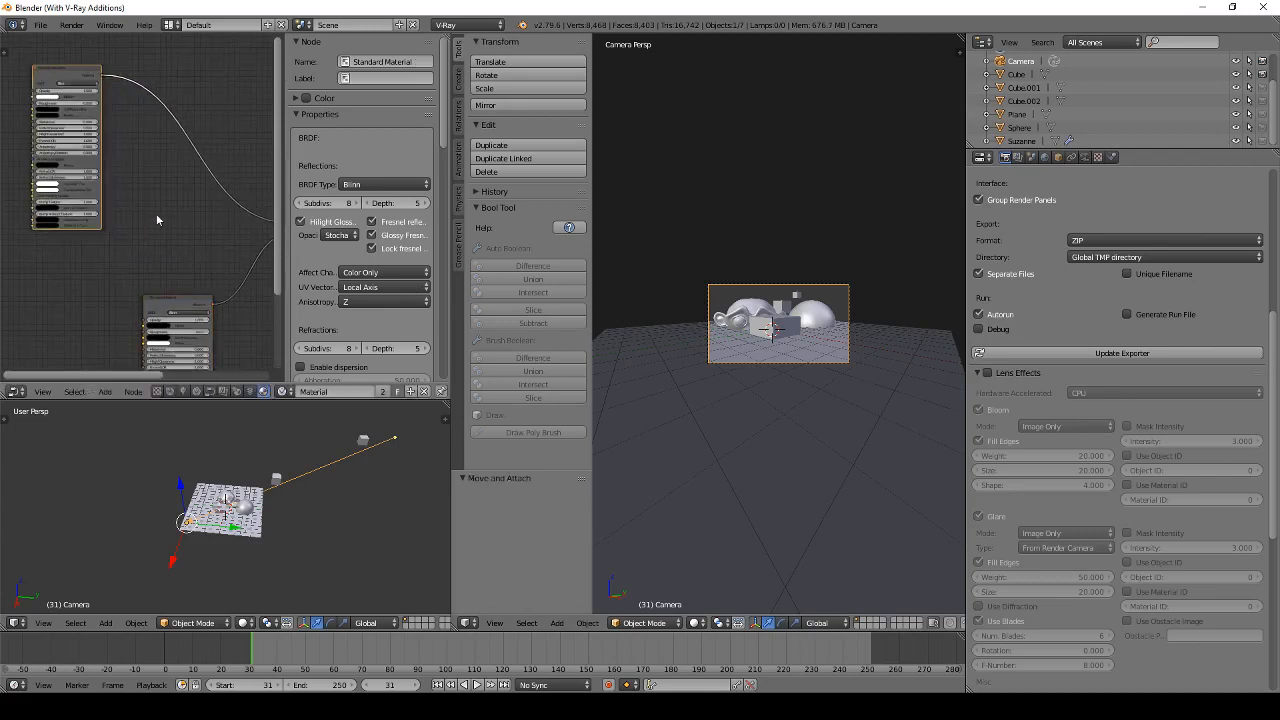
middle_drag(190, 274, 108, 249)
drag(100, 281, 144, 286)
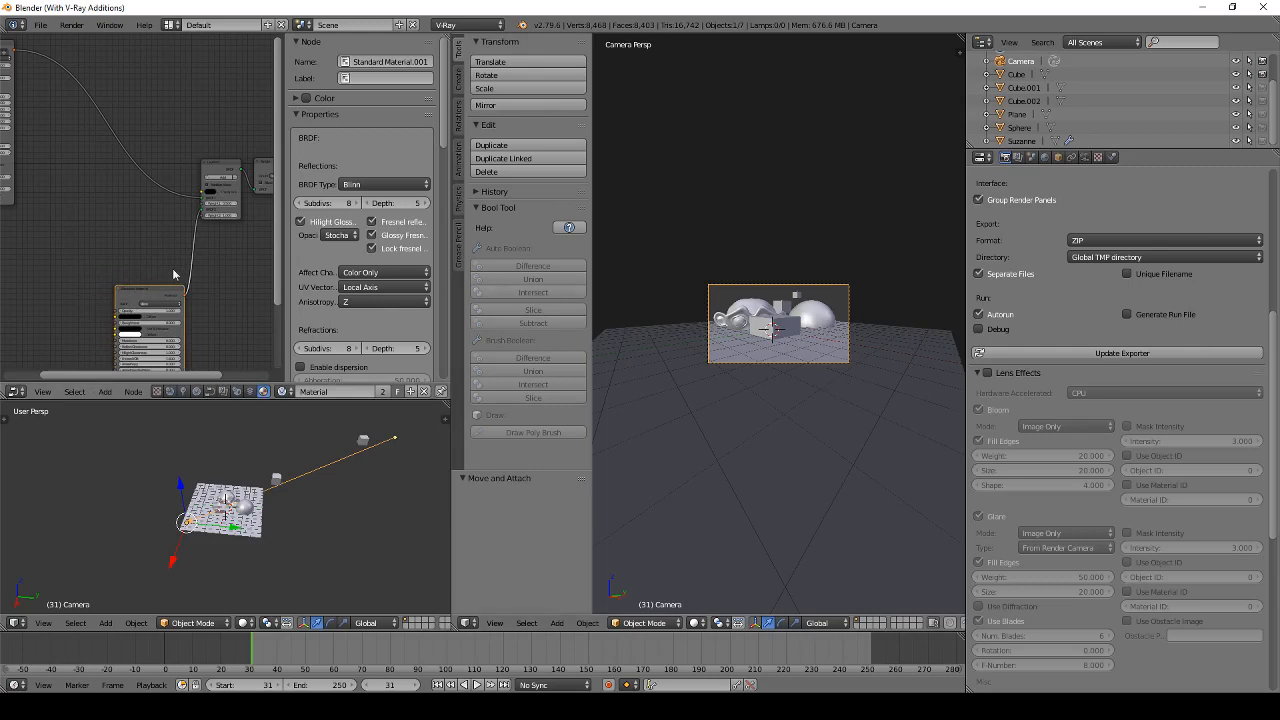
Step: Add a Checker texture node between the two Standard Material nodes, beside the Layered node
scroll(145, 229, up, 3)
scroll(140, 232, down, 3)
key(shift+a)
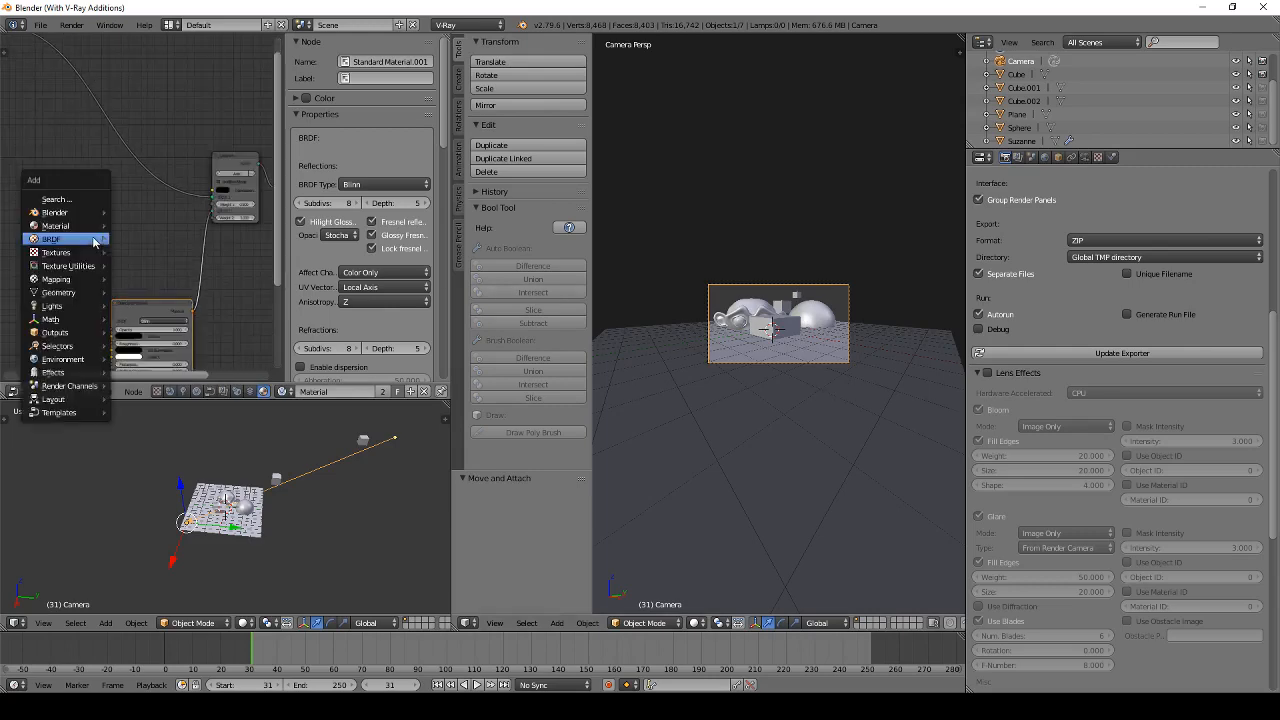
mouse_move(77, 254)
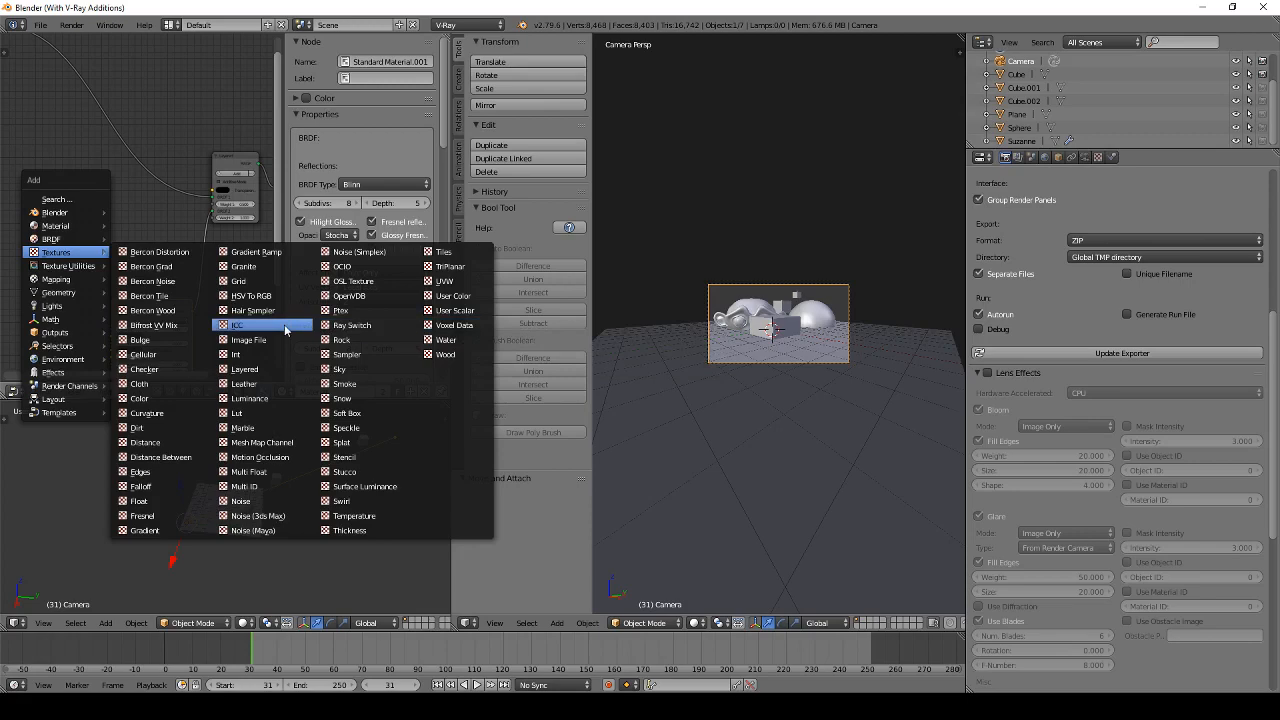
click(172, 369)
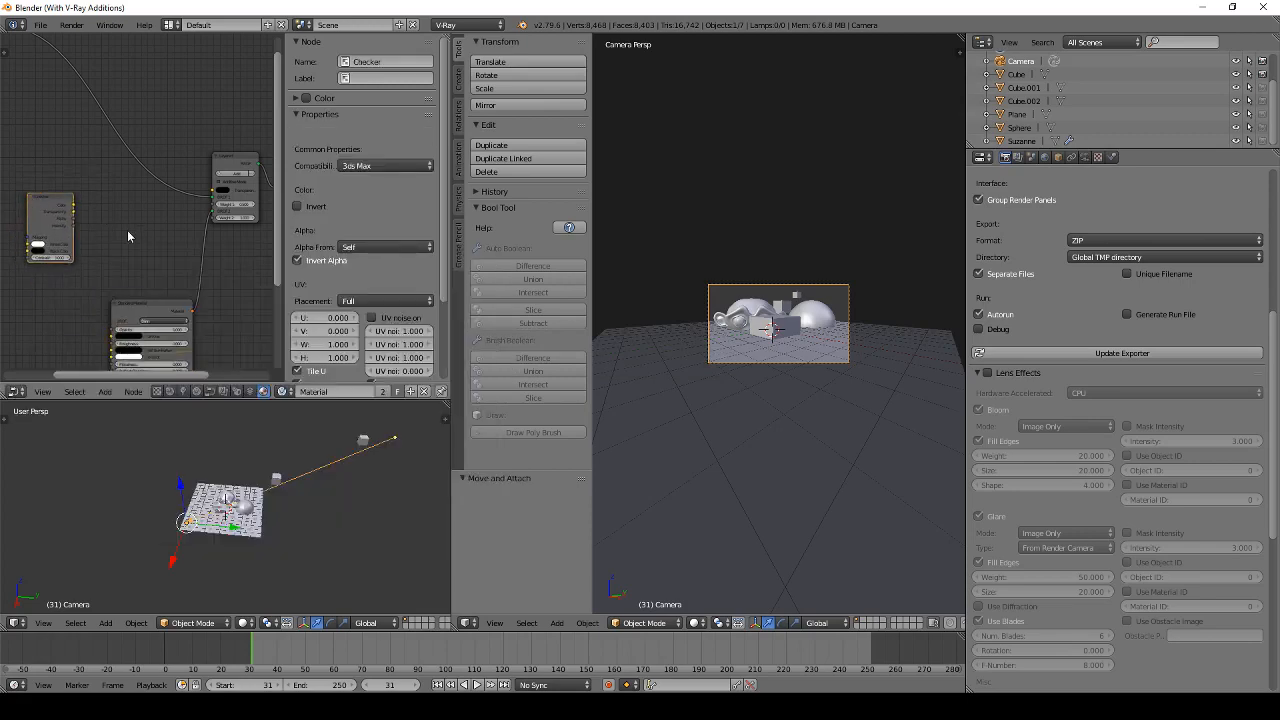
click(101, 201)
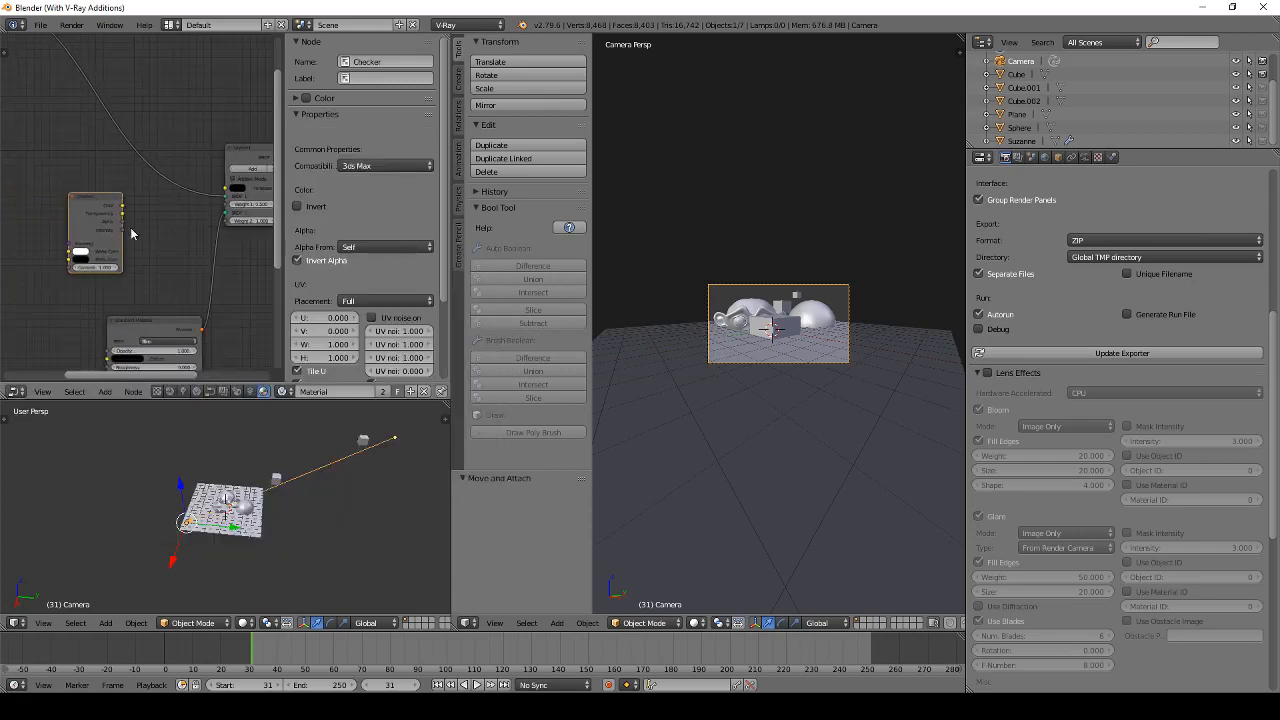
Step: Link the Checker's Intensity output to the Layered node's Weight 1 and render the cube to check the pattern
drag(122, 228, 224, 210)
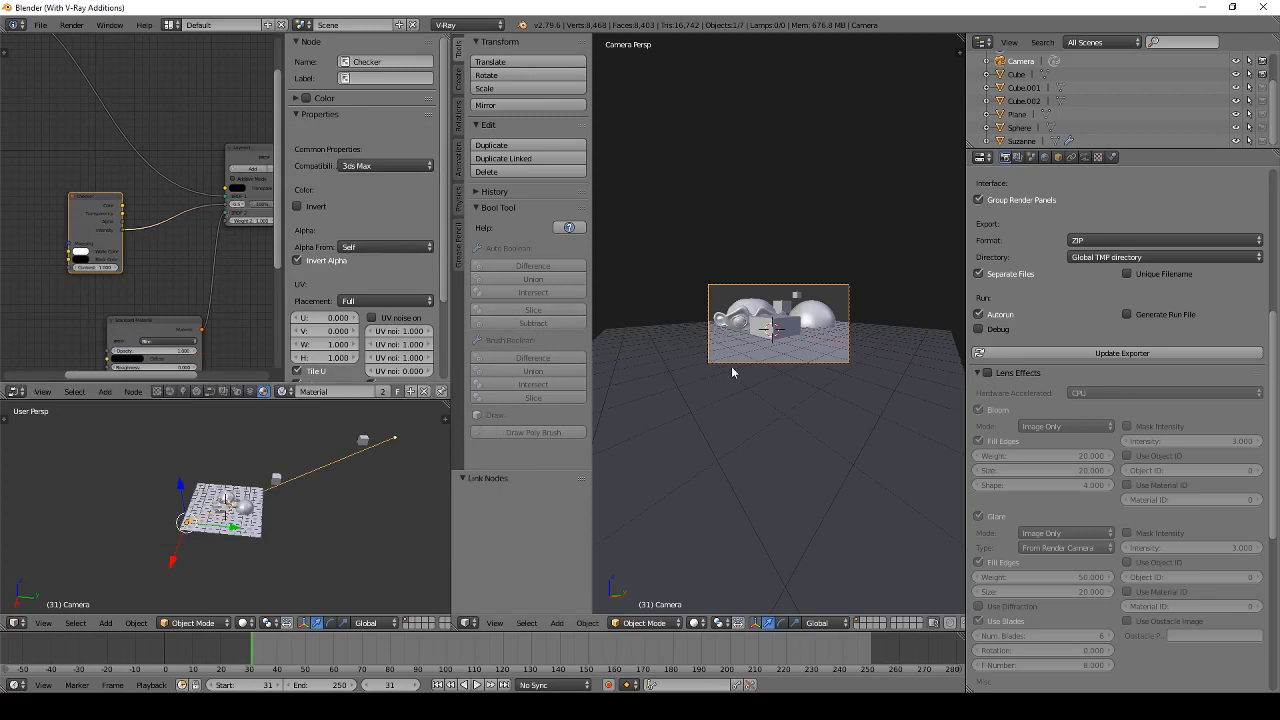
scroll(160, 240, up, 2)
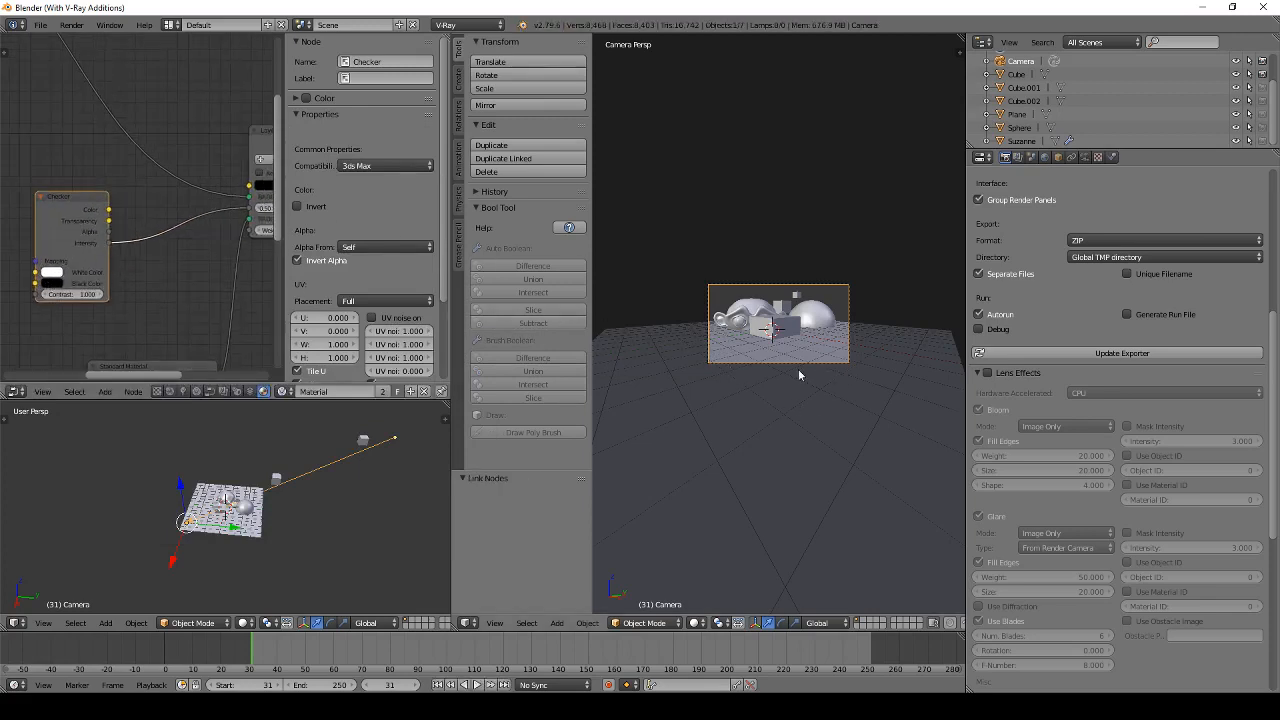
key(F12)
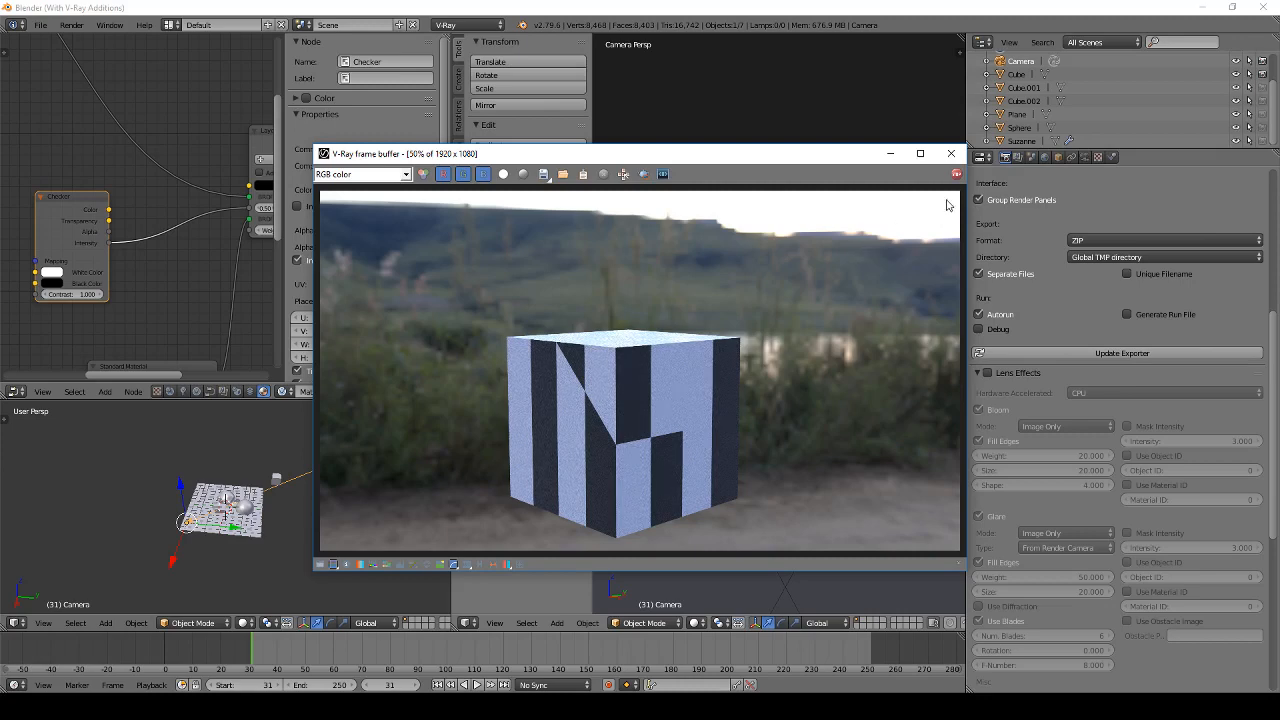
click(951, 154)
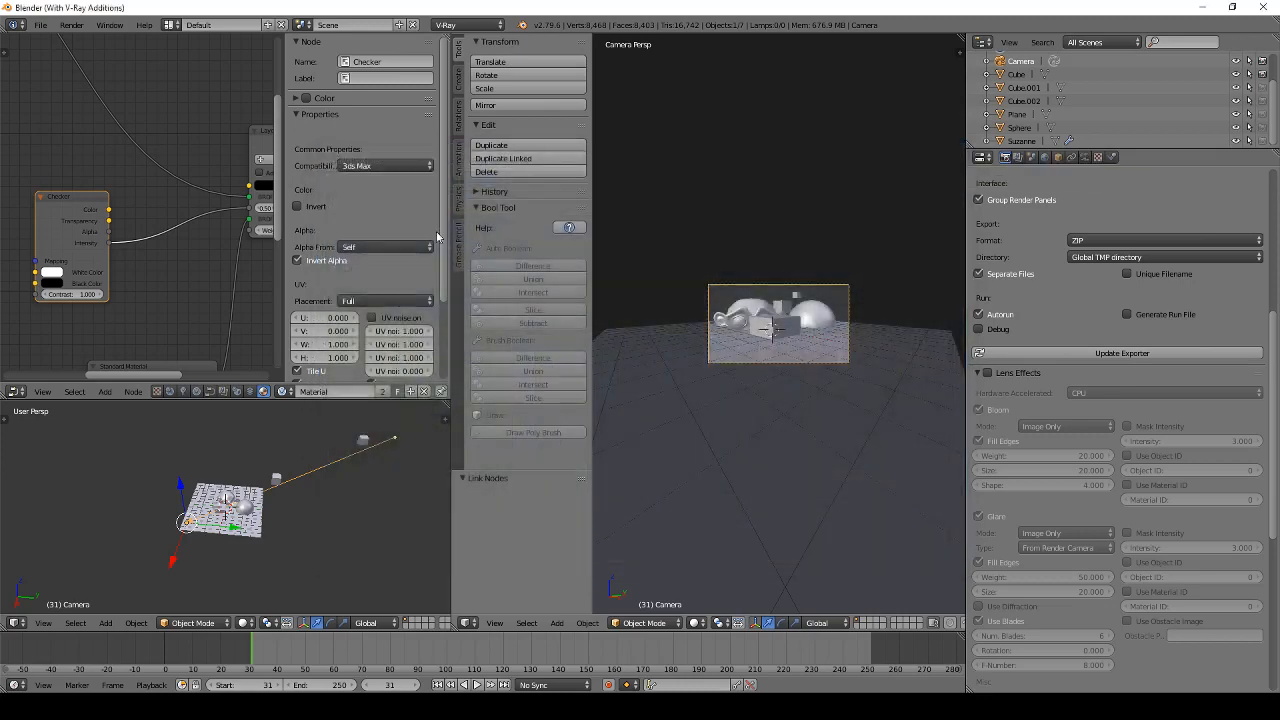
Step: Try a Channel mapping node beside the Checker node, and delete it again
scroll(146, 245, down, 4)
middle_drag(146, 245, 201, 249)
scroll(133, 256, up, 4)
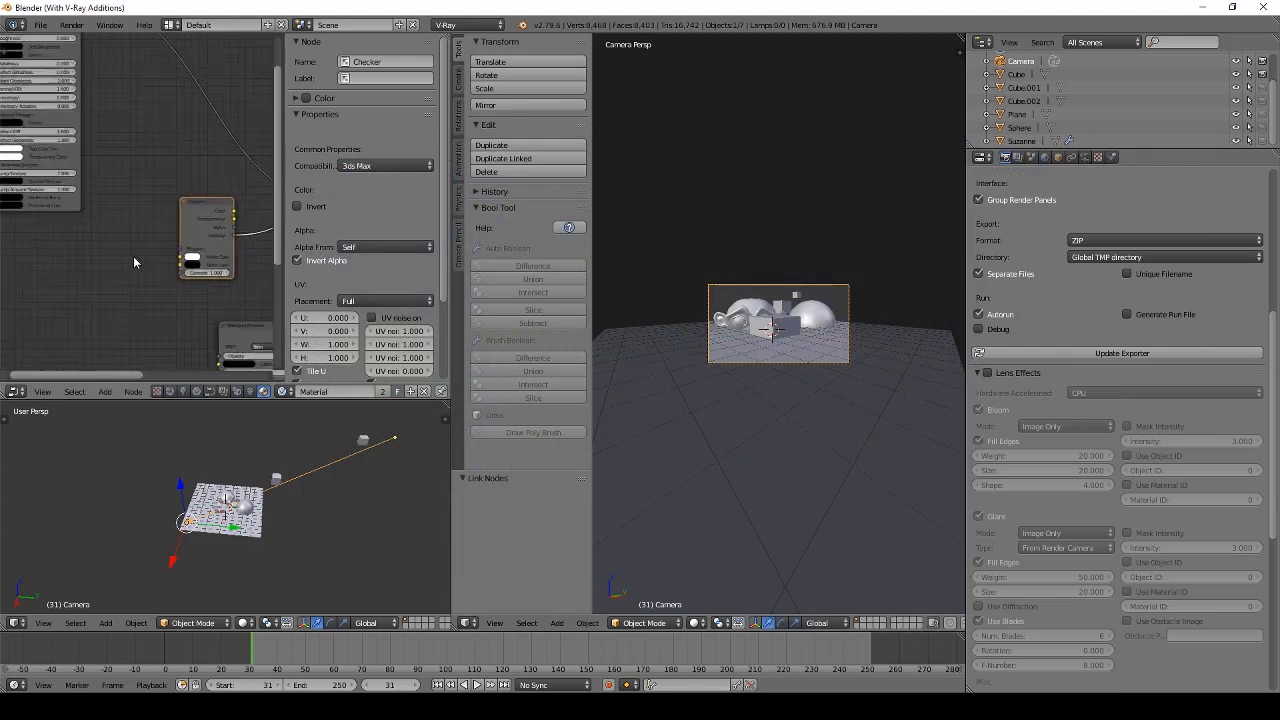
scroll(133, 256, down, 3)
key(shift+a)
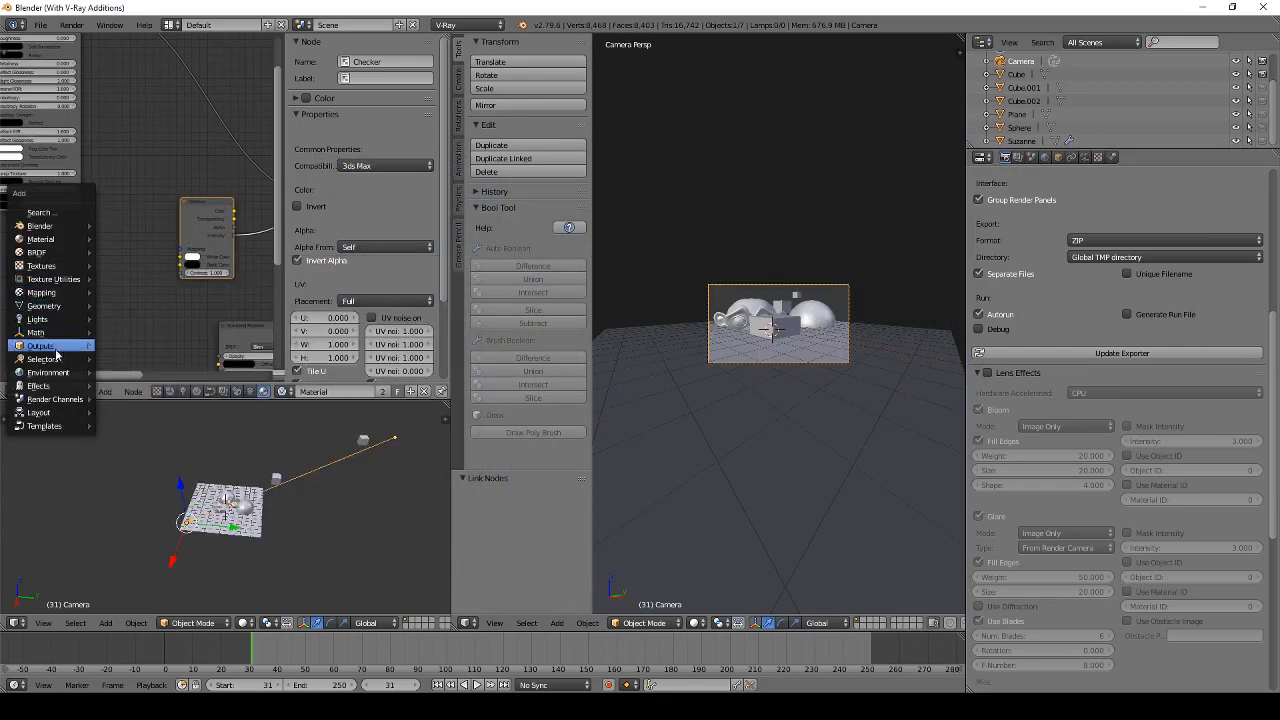
mouse_move(57, 374)
mouse_move(41, 294)
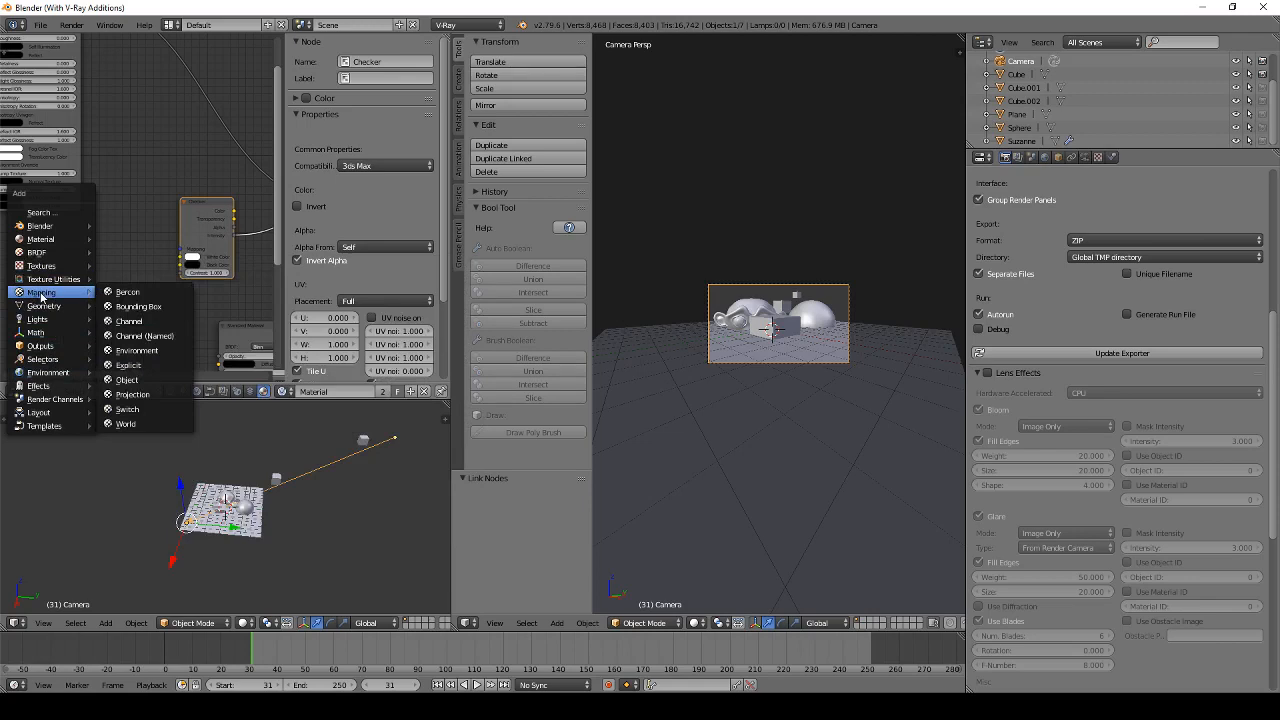
click(124, 321)
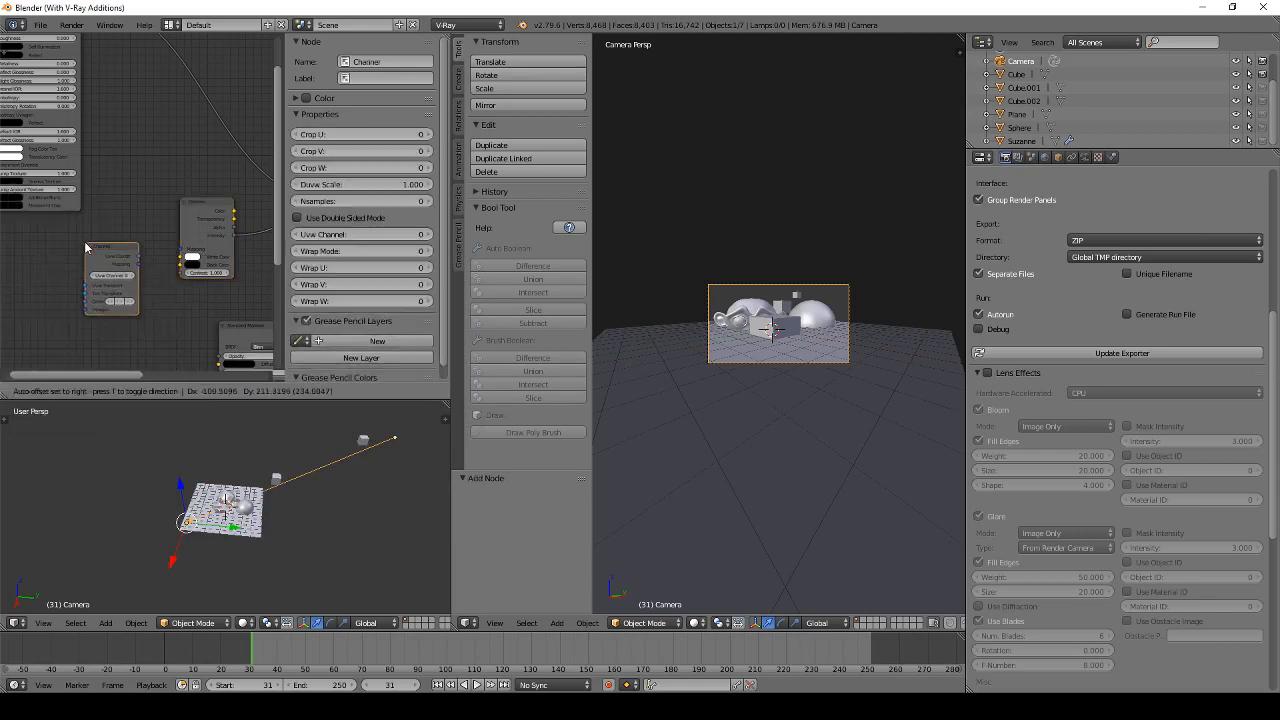
click(84, 241)
scroll(89, 266, up, 2)
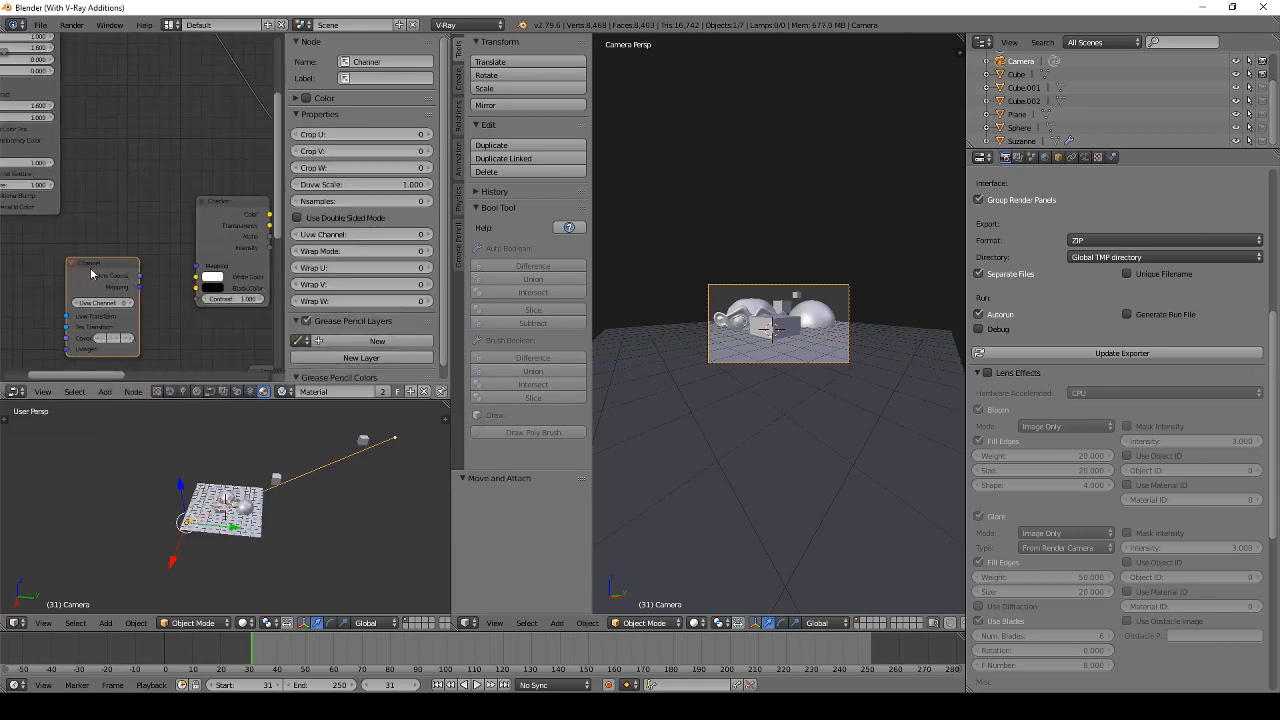
key(x)
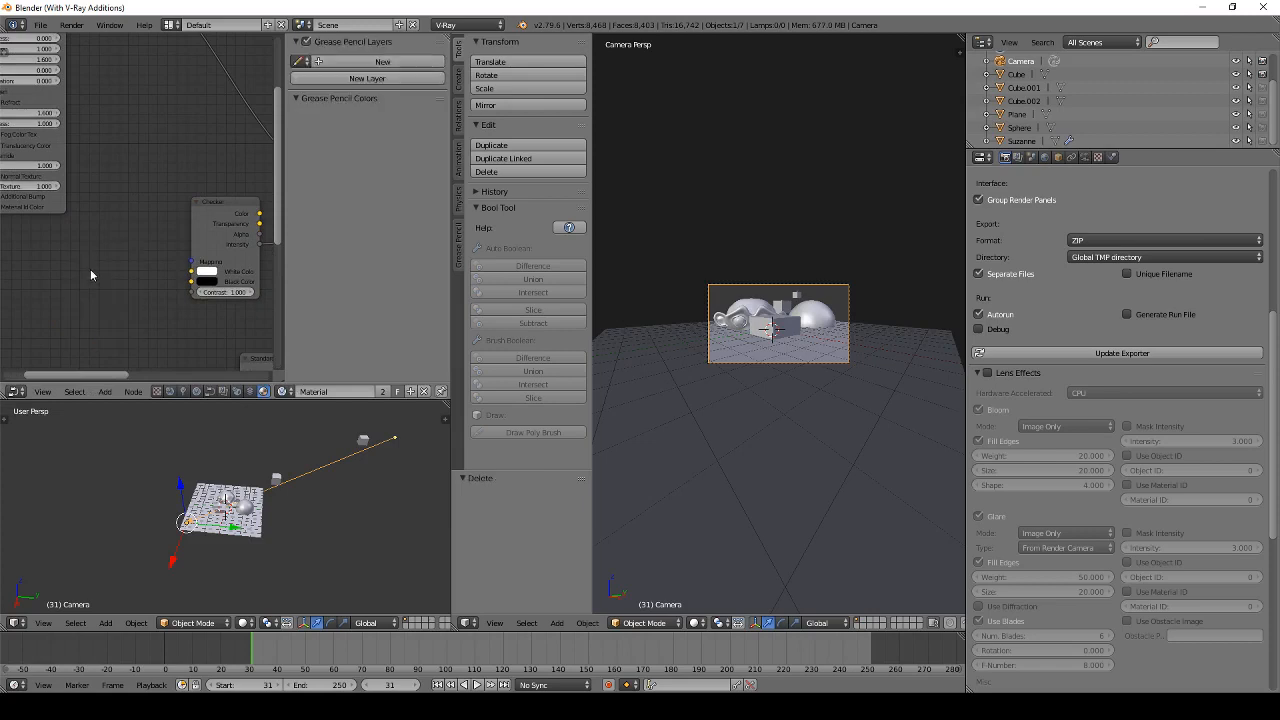
Step: Try a Channel (Named) mapping node beside the Checker node, and delete it again
key(shift+a)
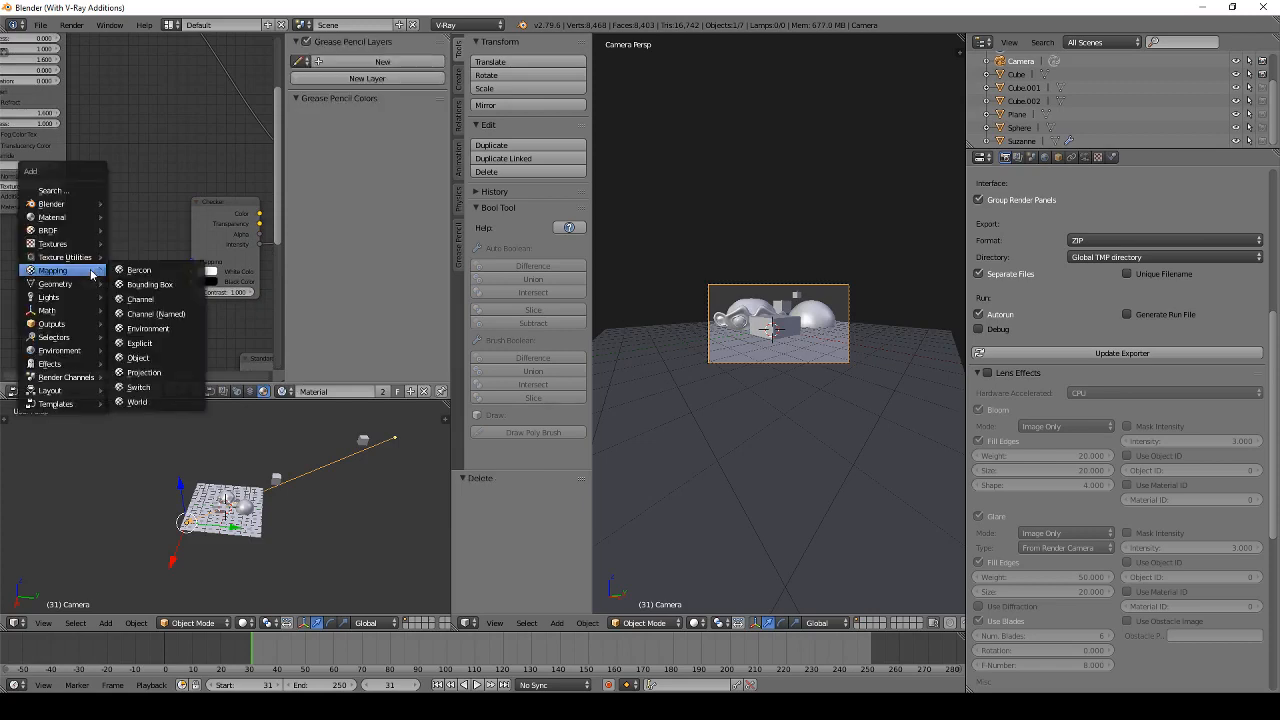
click(155, 314)
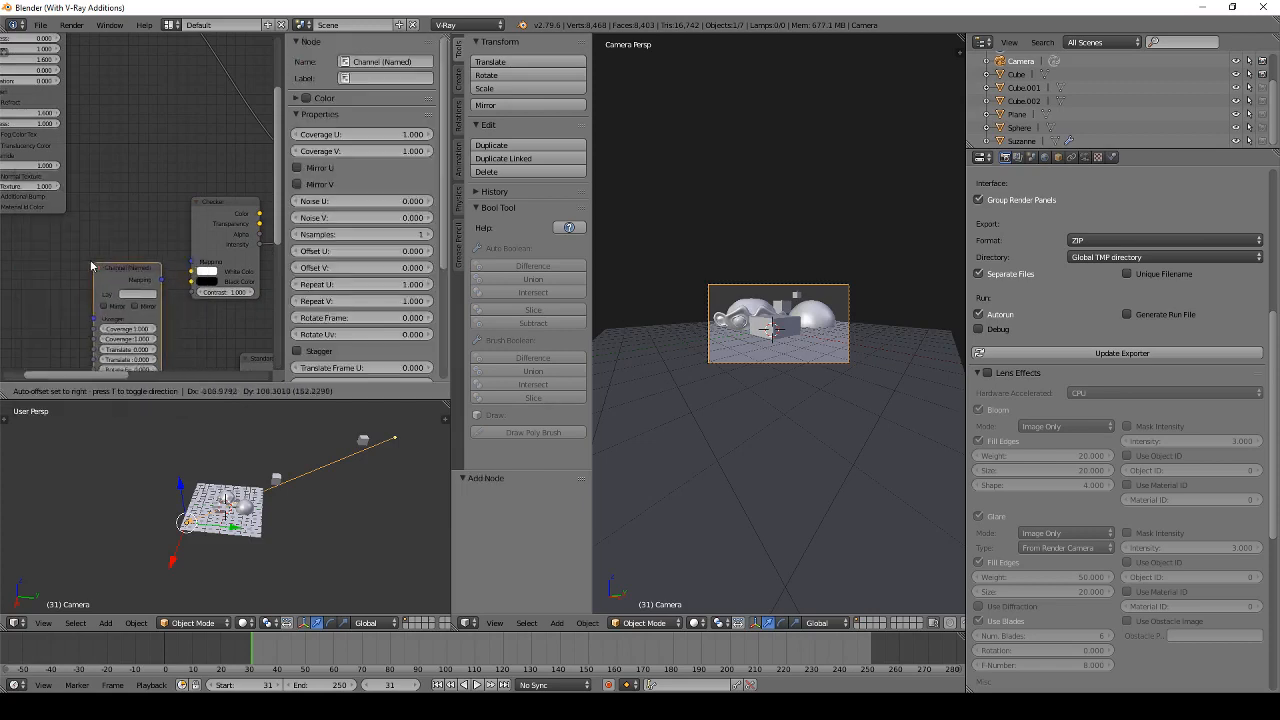
click(88, 260)
middle_drag(110, 290, 99, 244)
key(x)
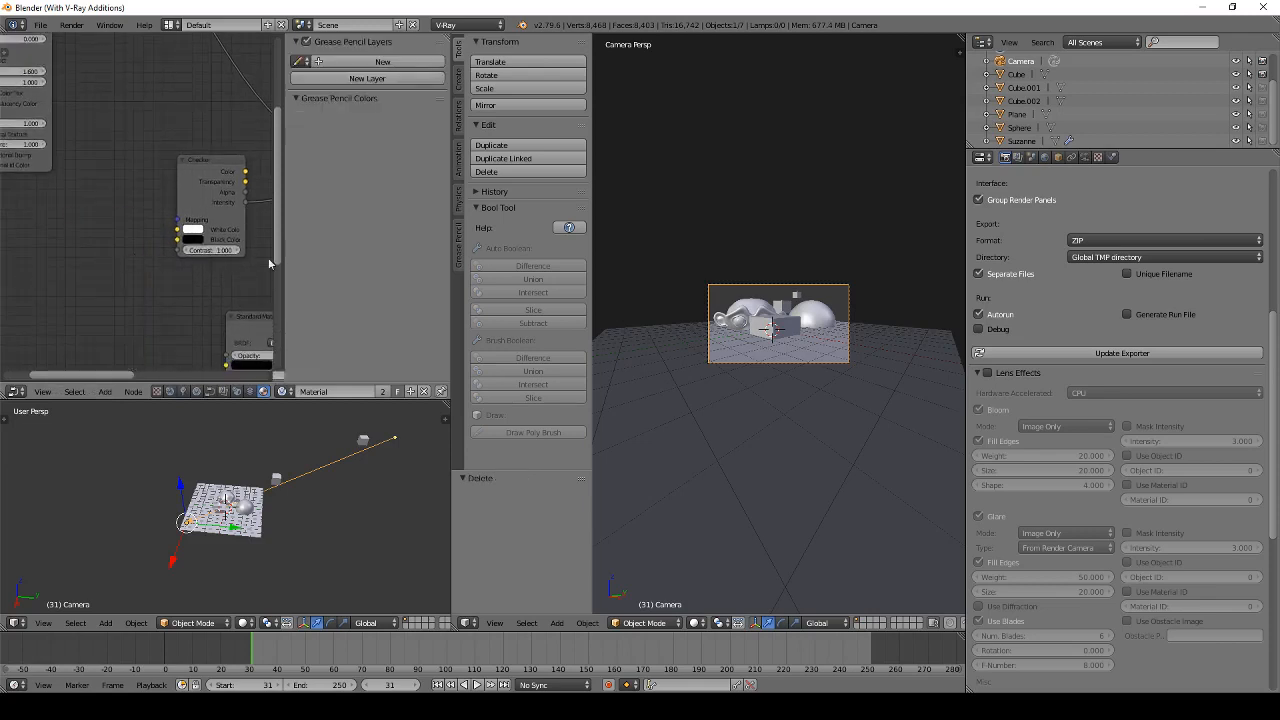
Step: Select the cube in the camera view and show its material properties
scroll(112, 224, down, 7)
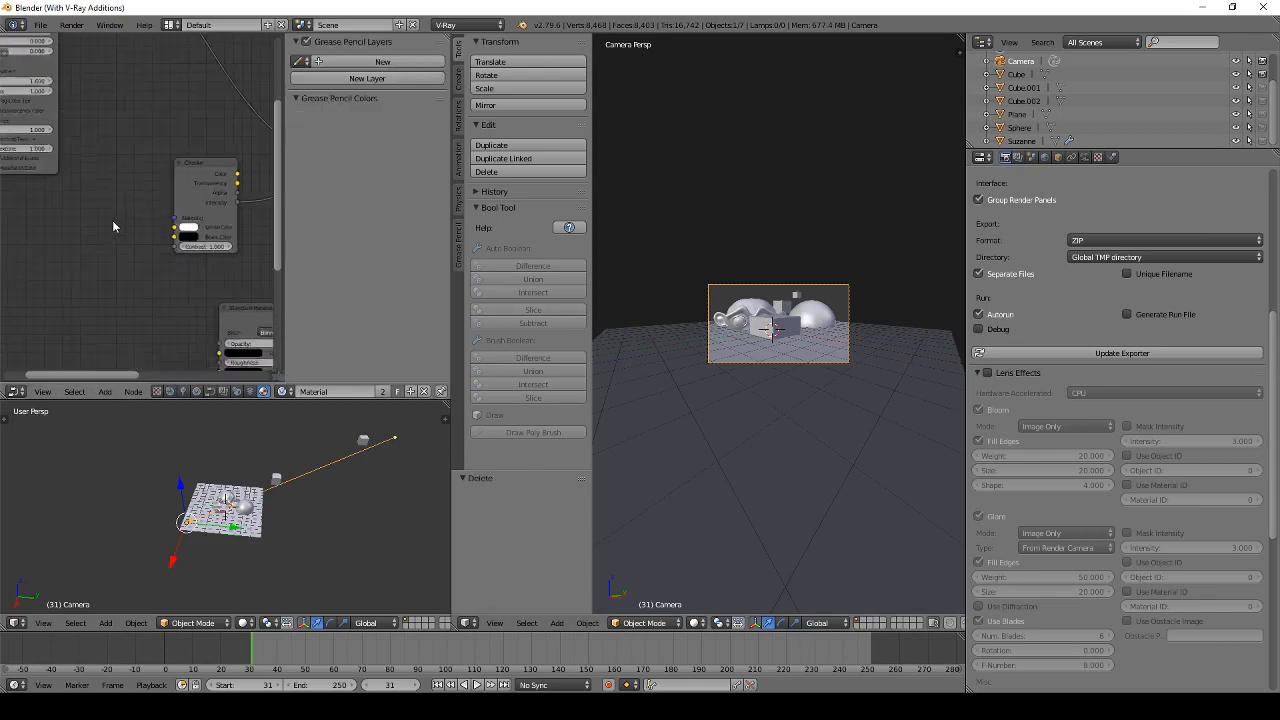
scroll(112, 224, up, 4)
key(shift+a)
mouse_move(113, 221)
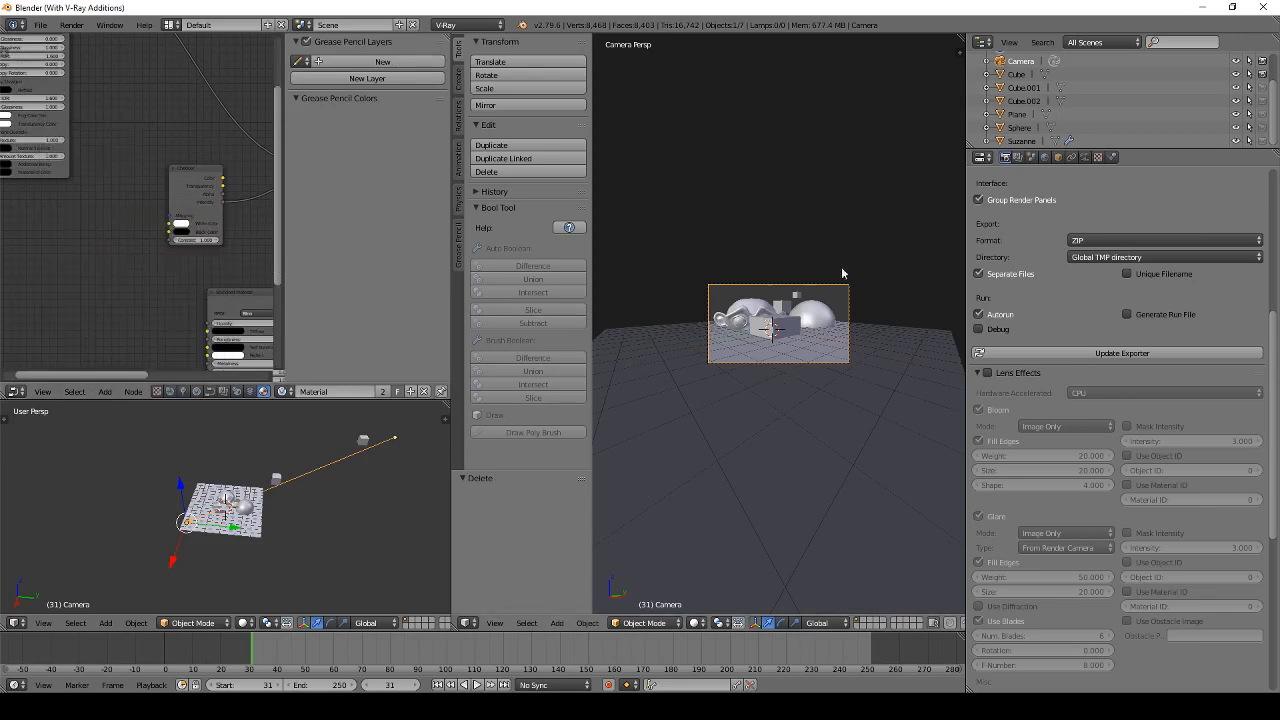
right_click(793, 330)
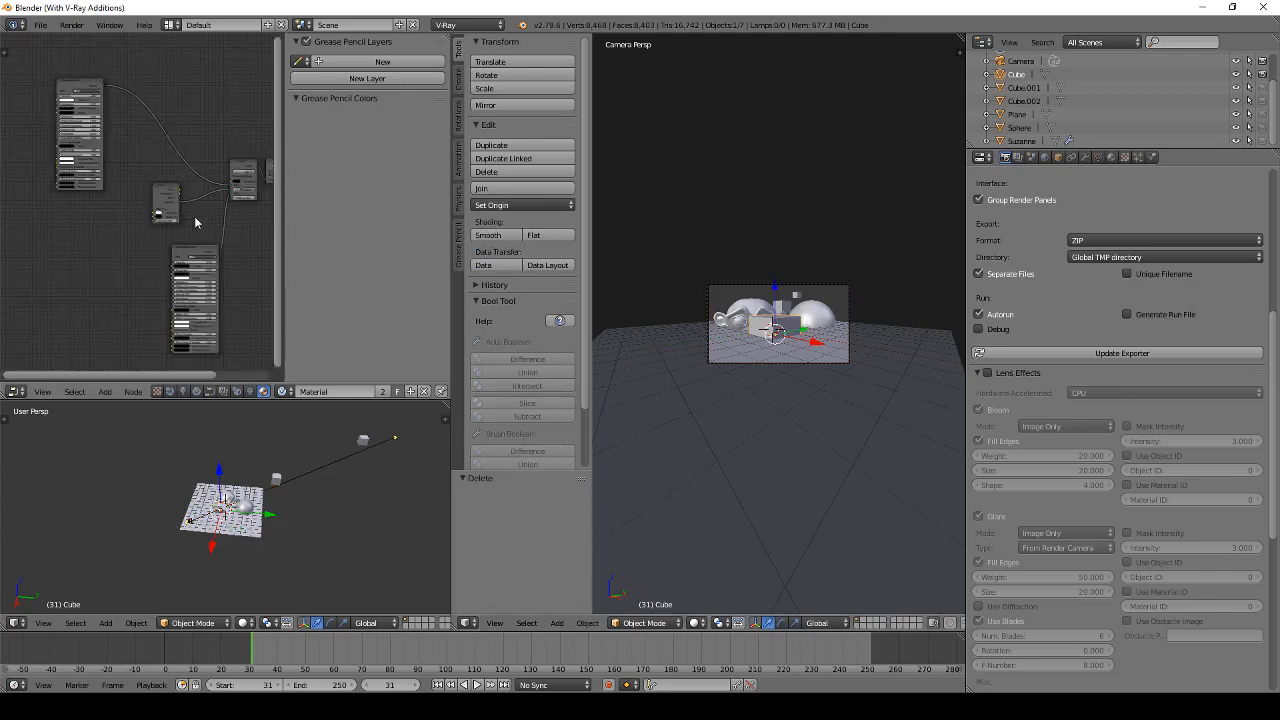
scroll(194, 216, down, 1)
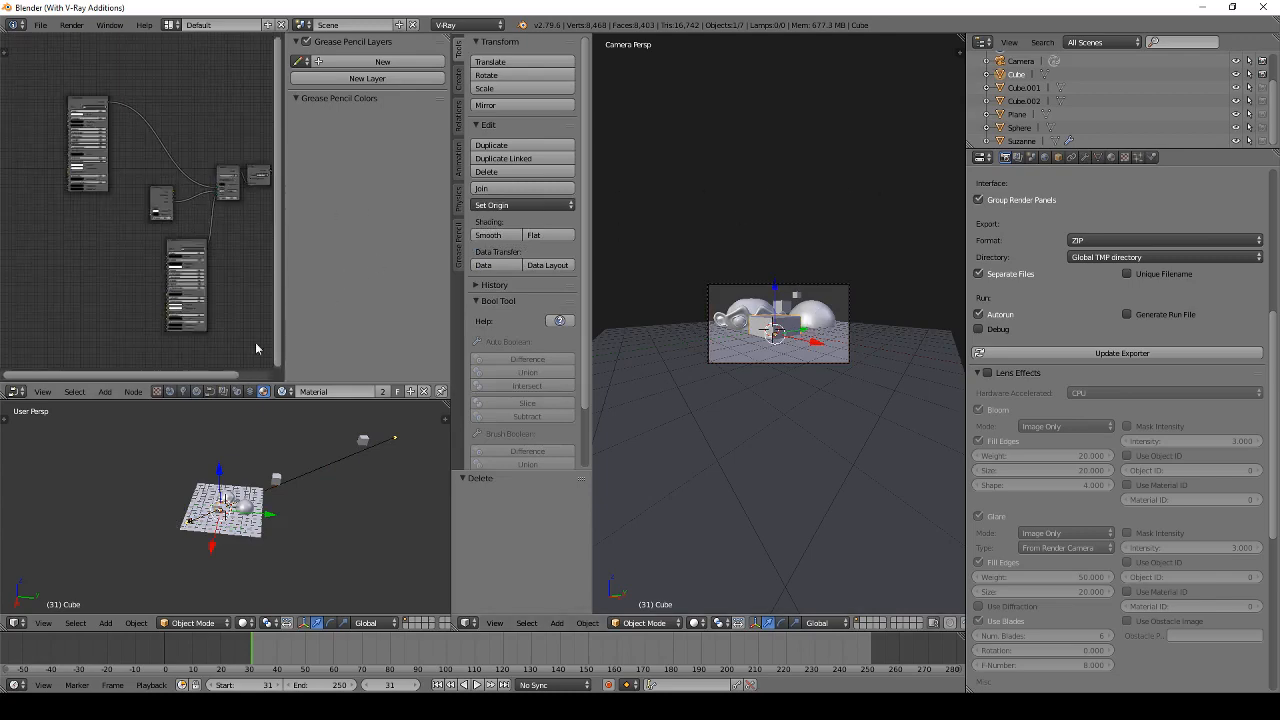
click(1110, 157)
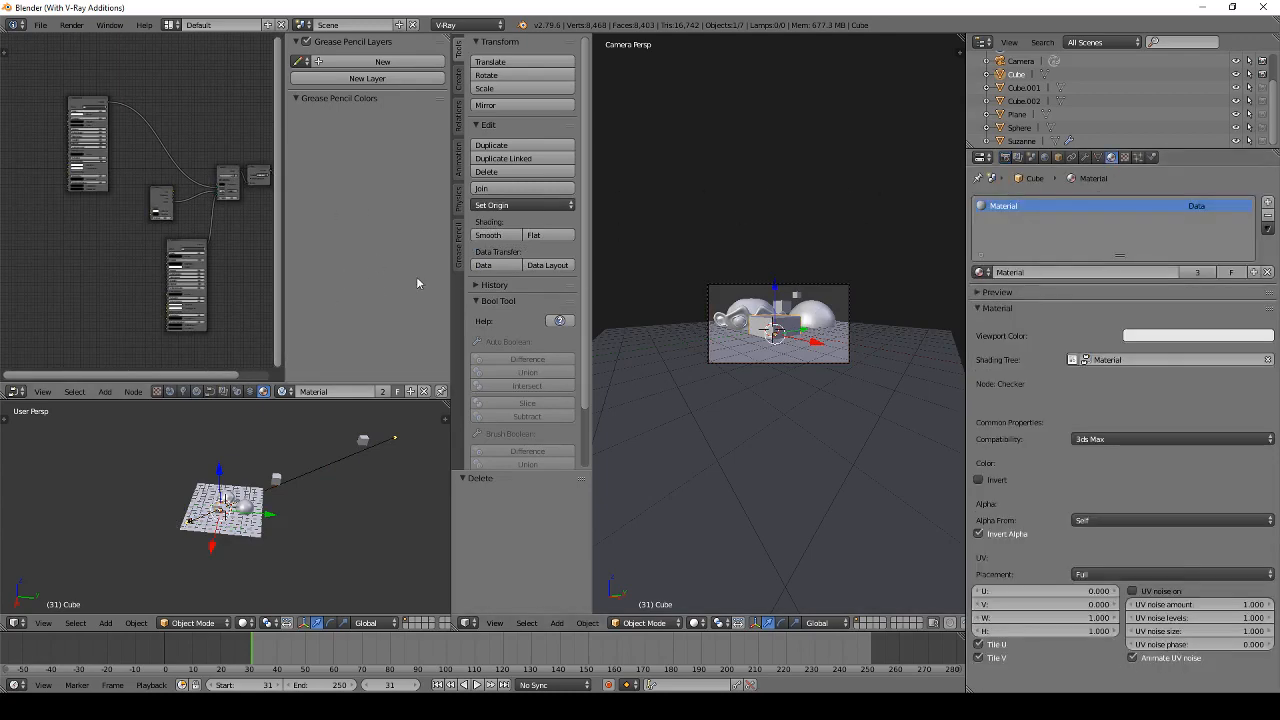
Step: Try an Object mapping node in front of the Checker node, and delete it again
scroll(86, 240, up, 1)
key(shift+a)
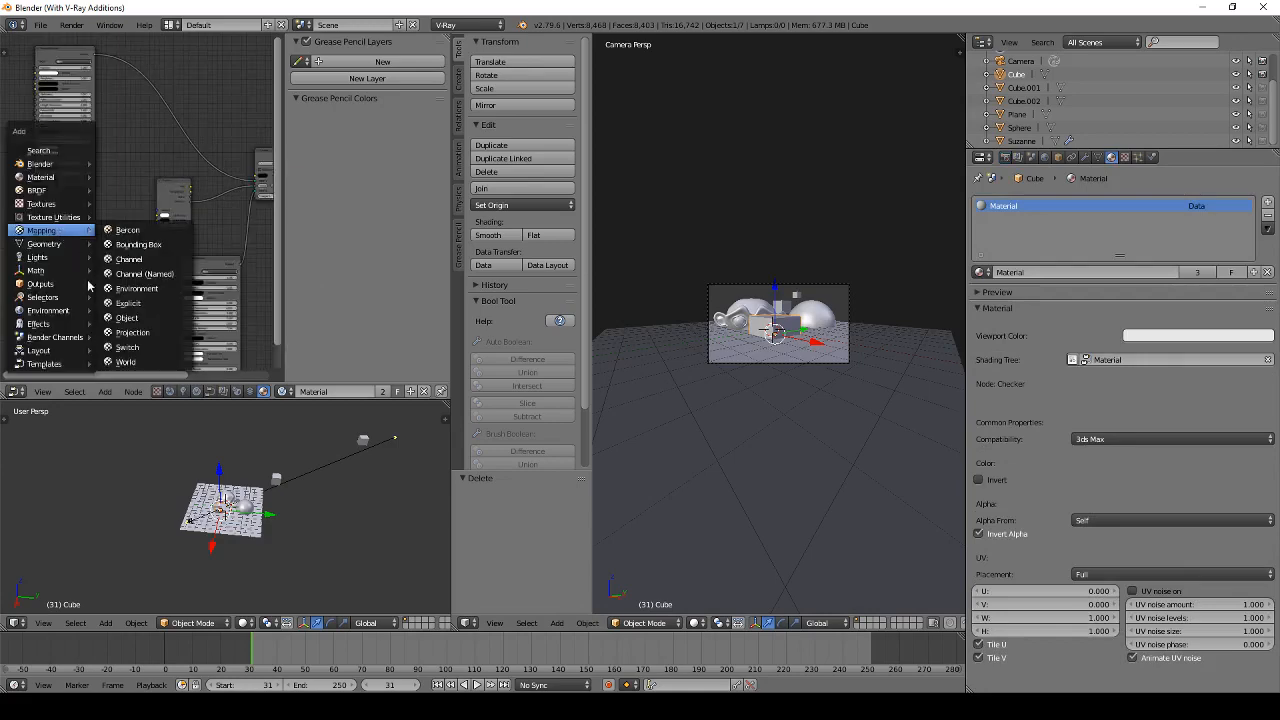
mouse_move(57, 244)
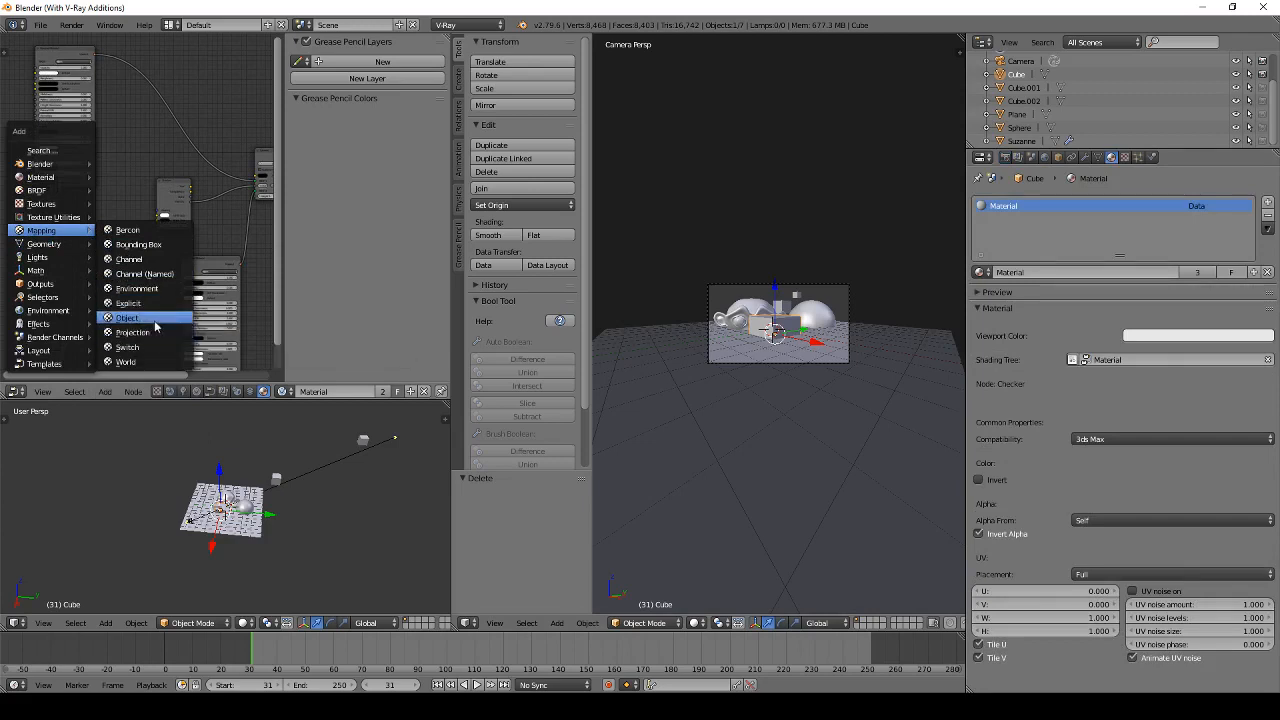
click(155, 318)
click(104, 223)
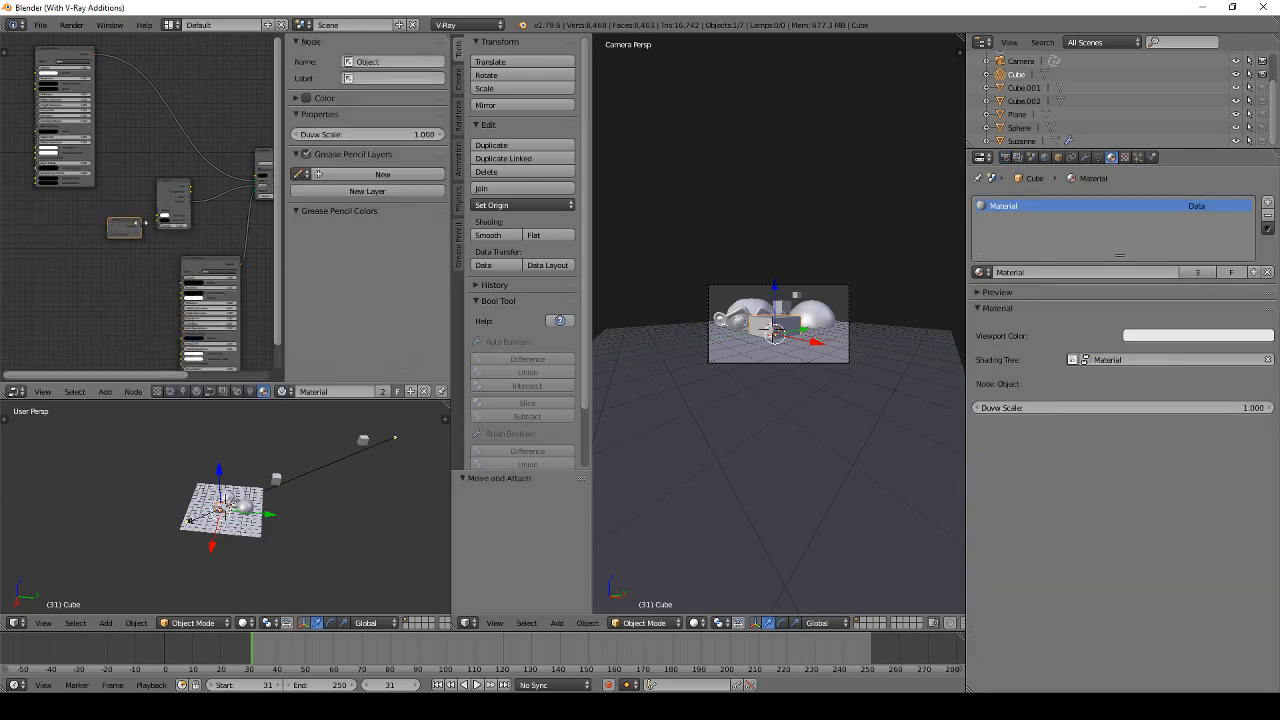
scroll(142, 244, up, 3)
scroll(142, 244, down, 1)
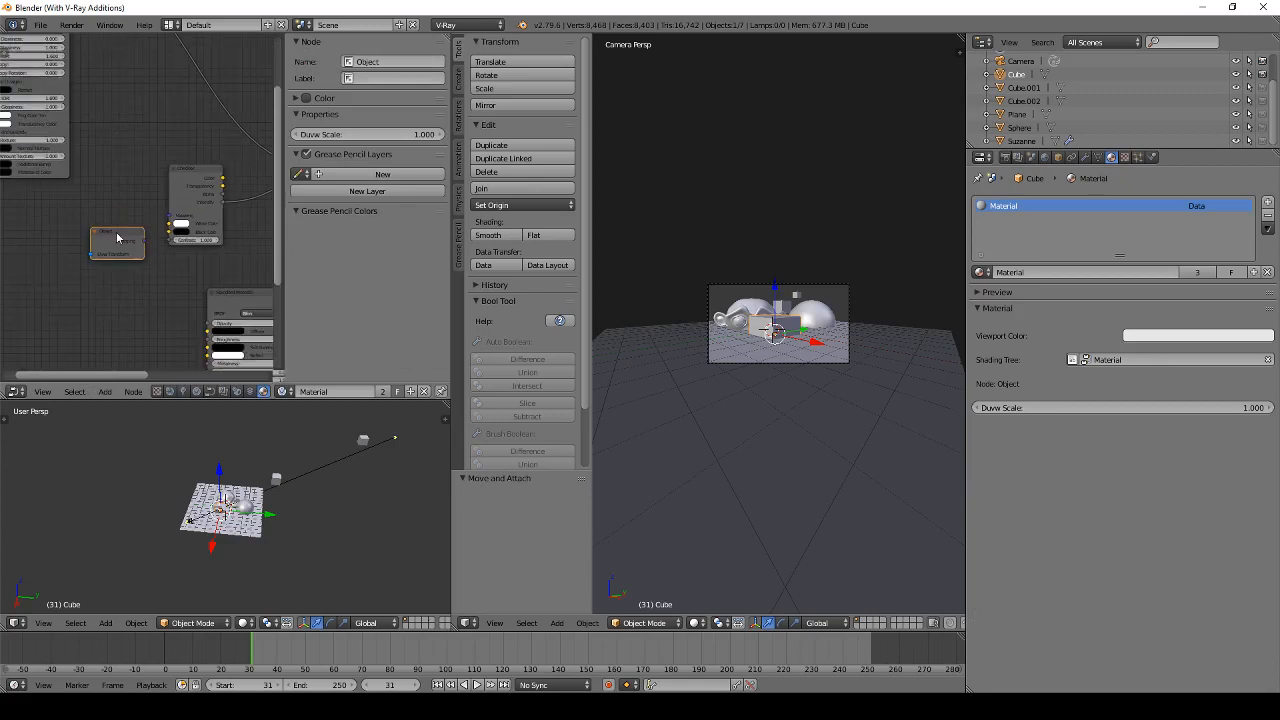
key(x)
Step: Feed the Checker's Mapping input from a new Projection mapping node set to the Triplanar type
key(shift+a)
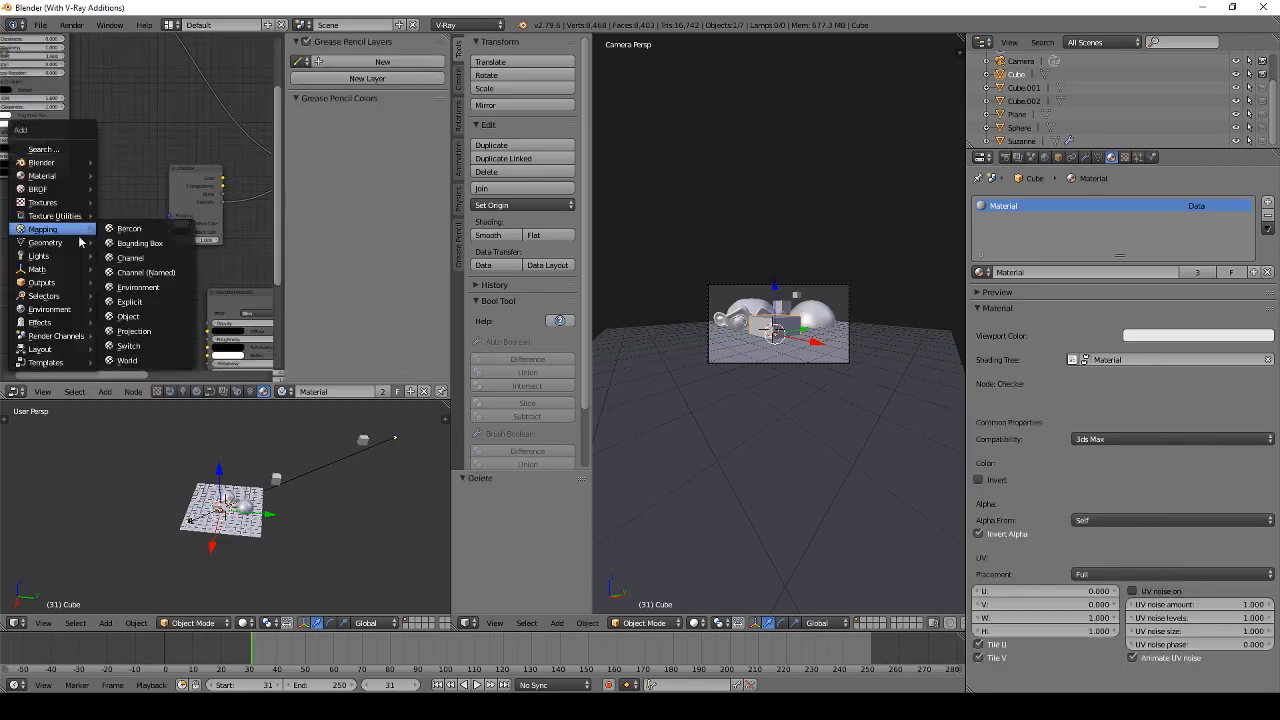
mouse_move(67, 278)
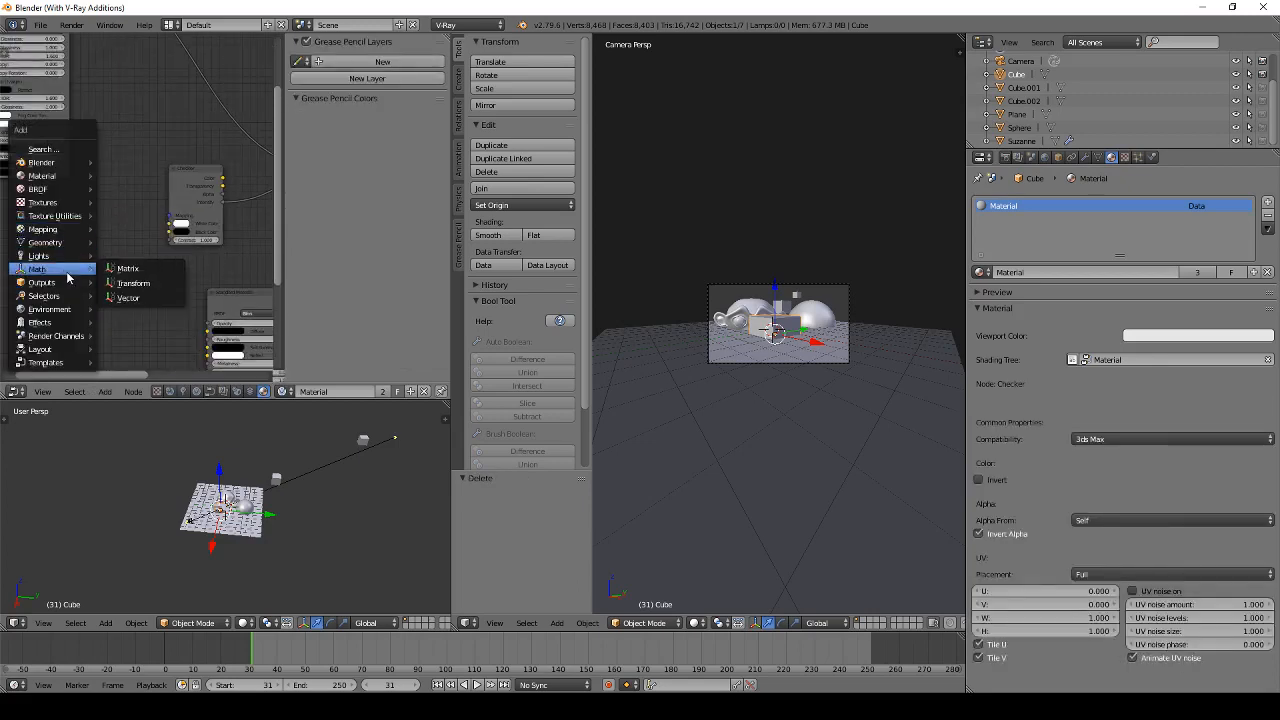
mouse_move(62, 245)
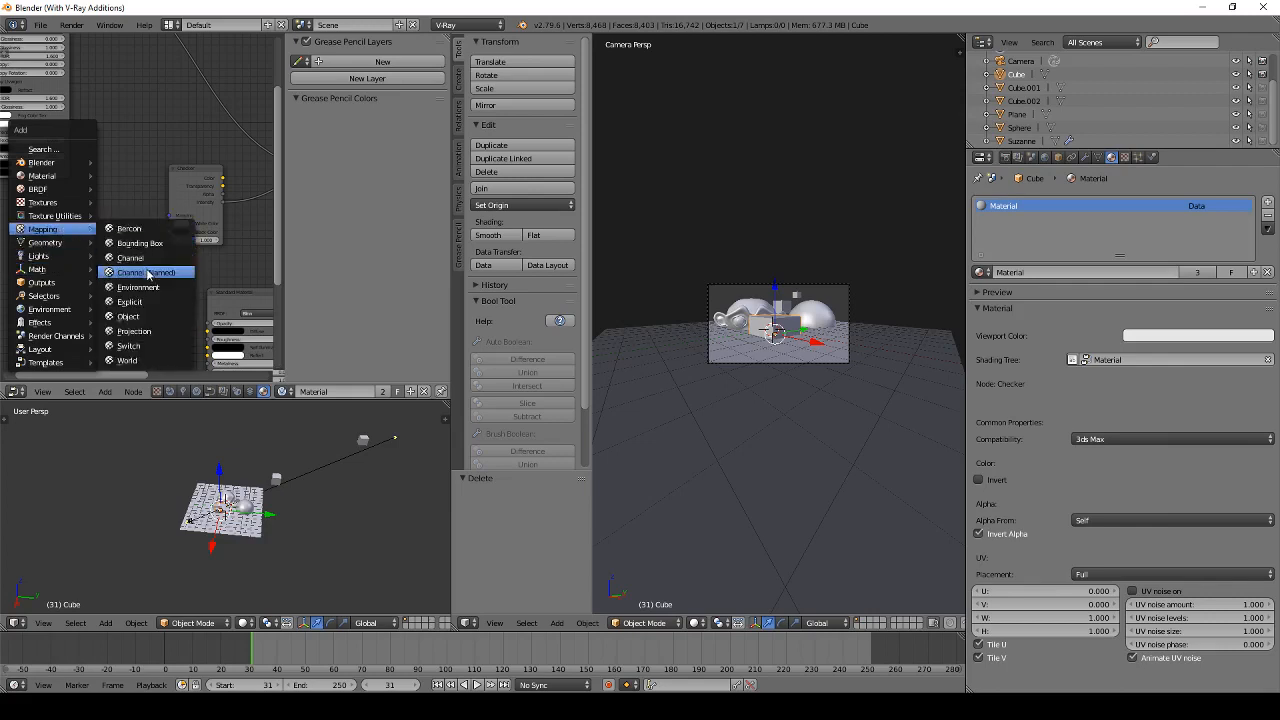
click(134, 331)
click(98, 231)
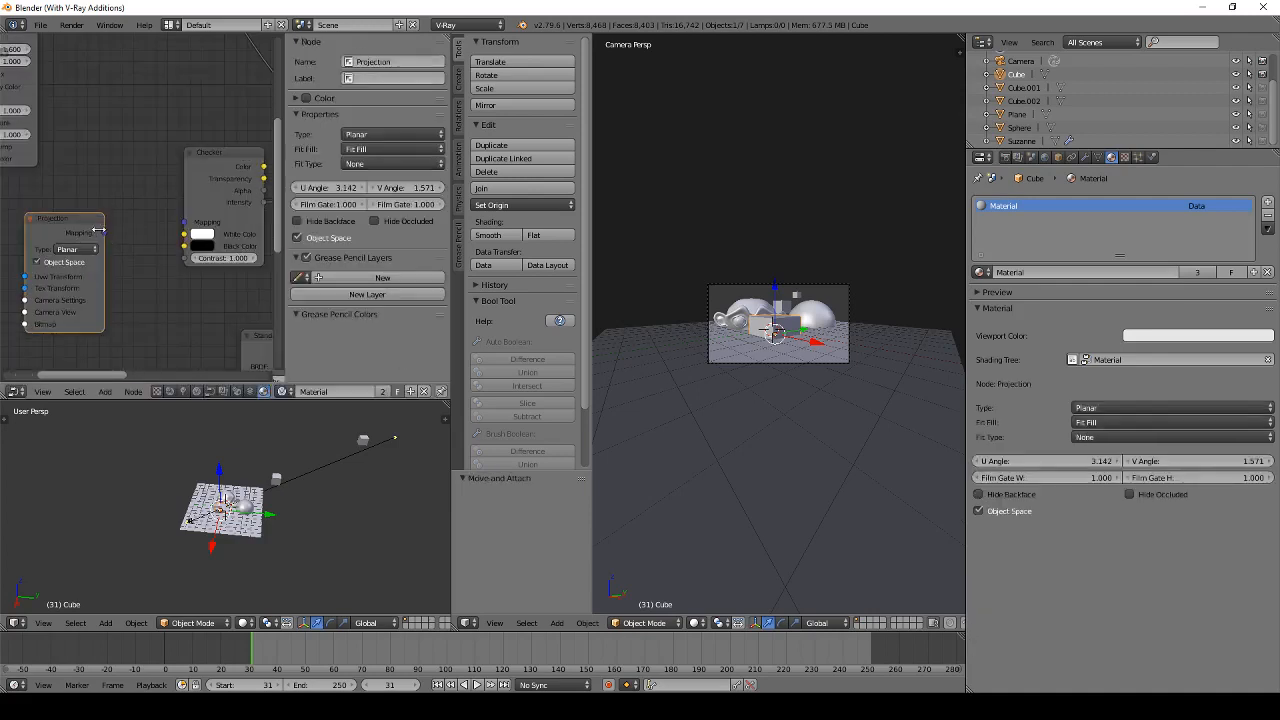
drag(100, 232, 186, 223)
click(91, 252)
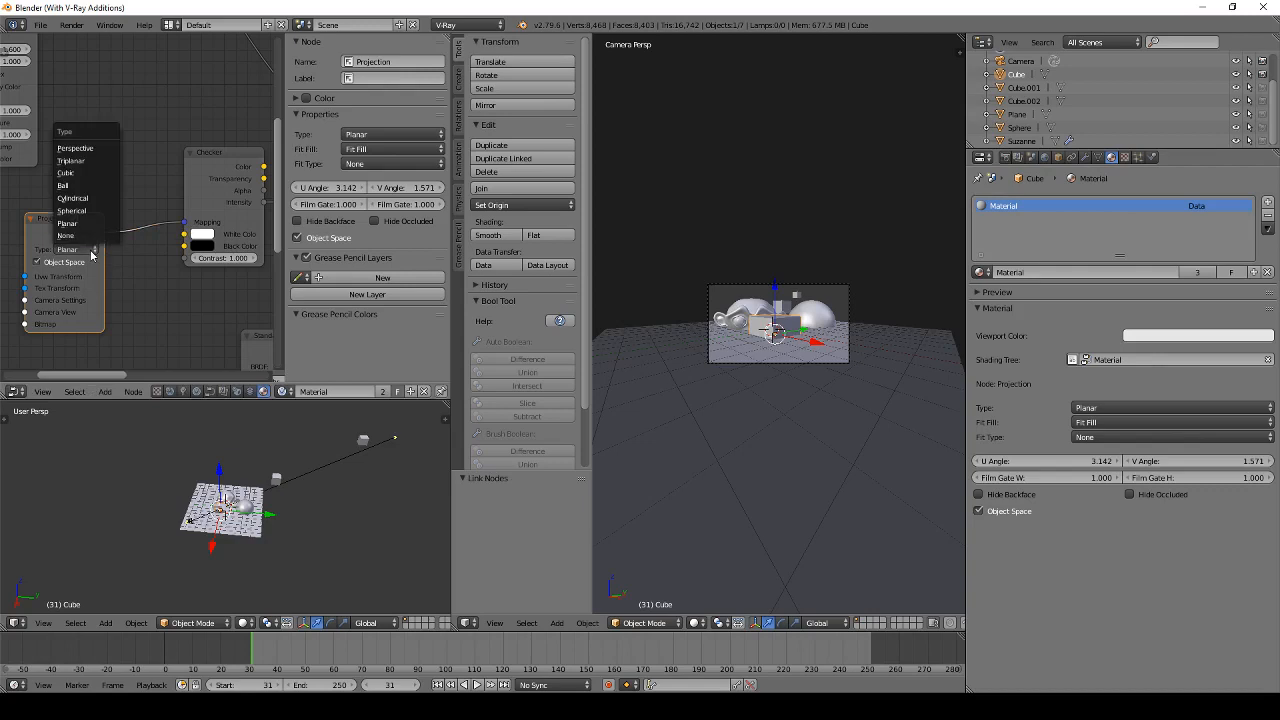
click(76, 161)
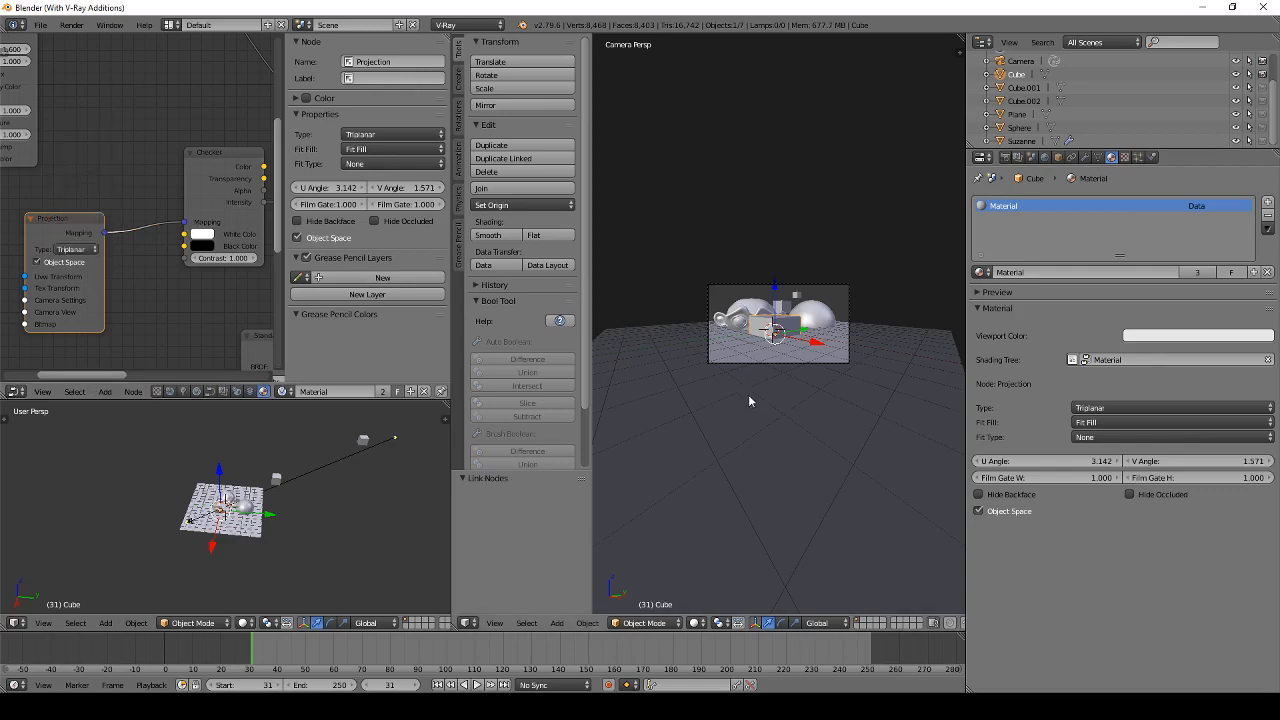
Step: Render the camera view with the Triplanar projection and inspect the cube's faces up close in the V-Ray frame buffer
key(F12)
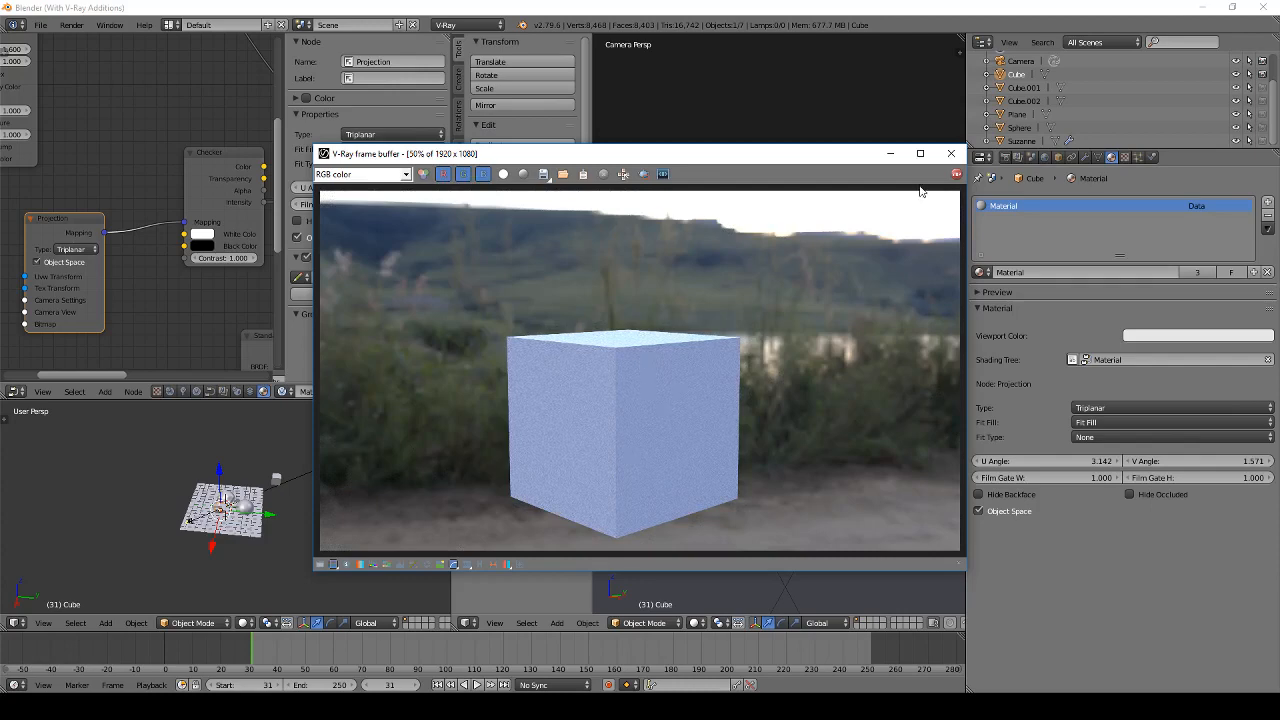
scroll(671, 344, up, 4)
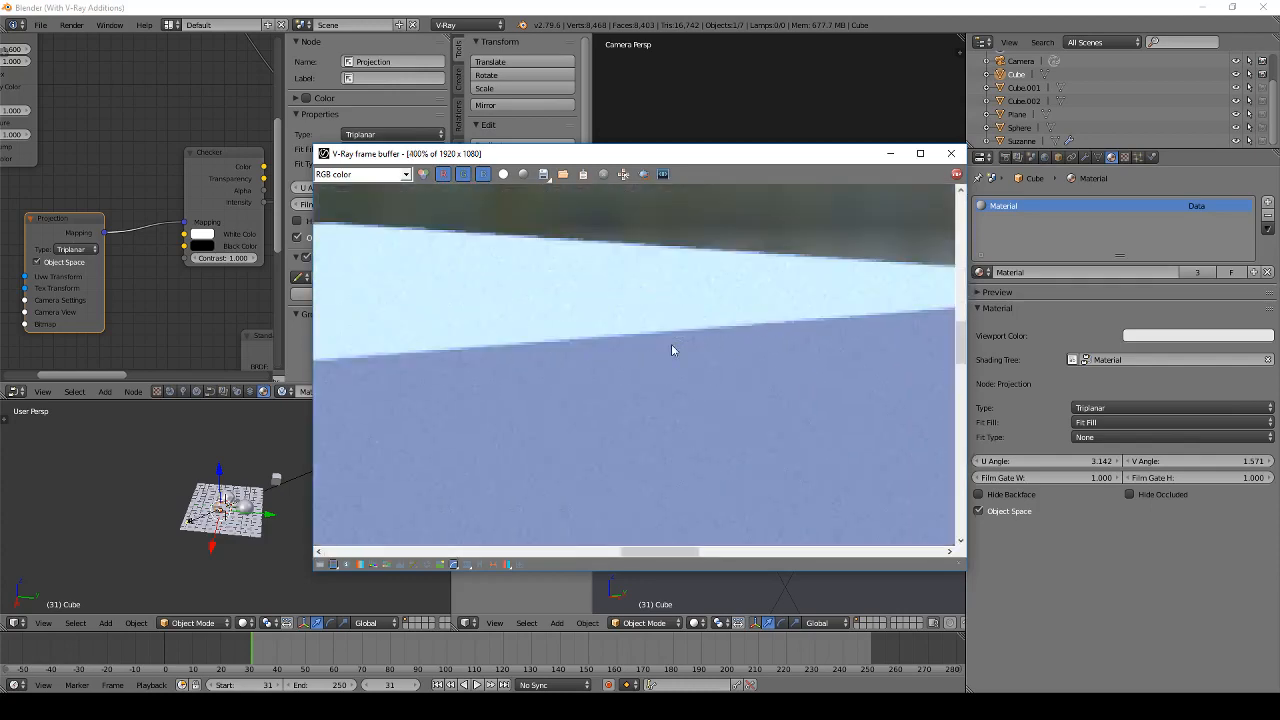
scroll(666, 344, down, 4)
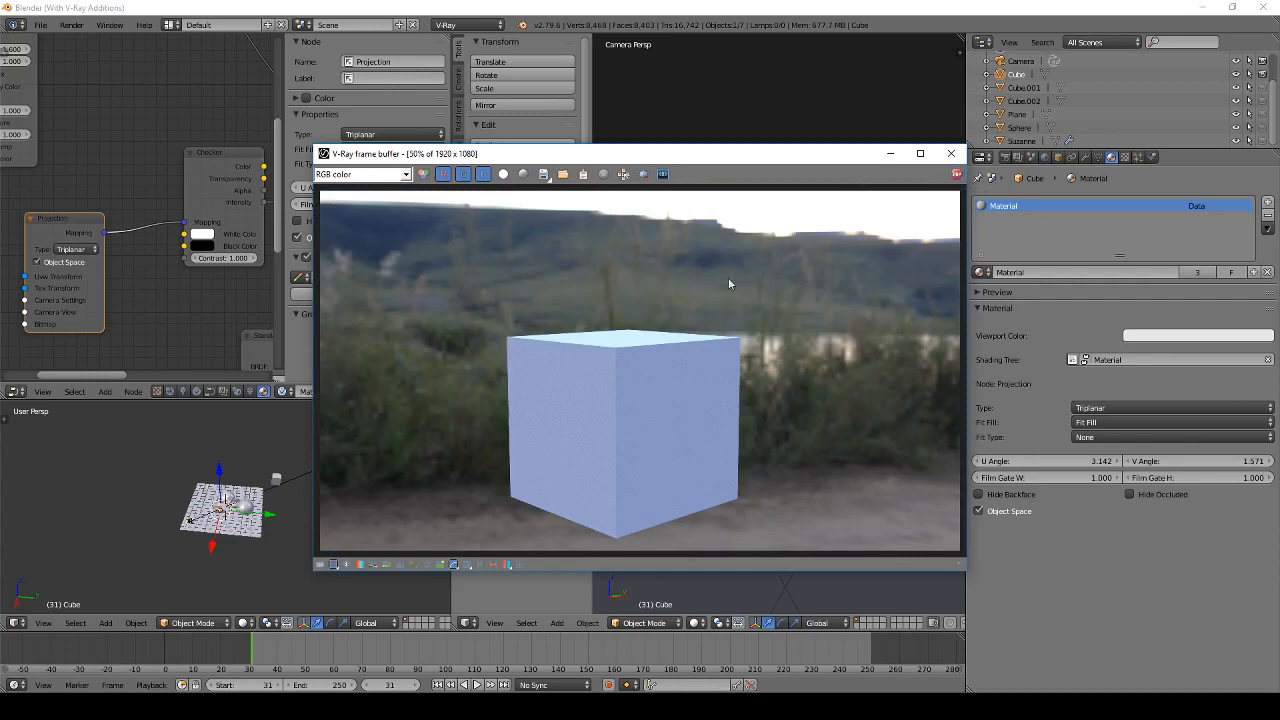
scroll(646, 363, up, 1)
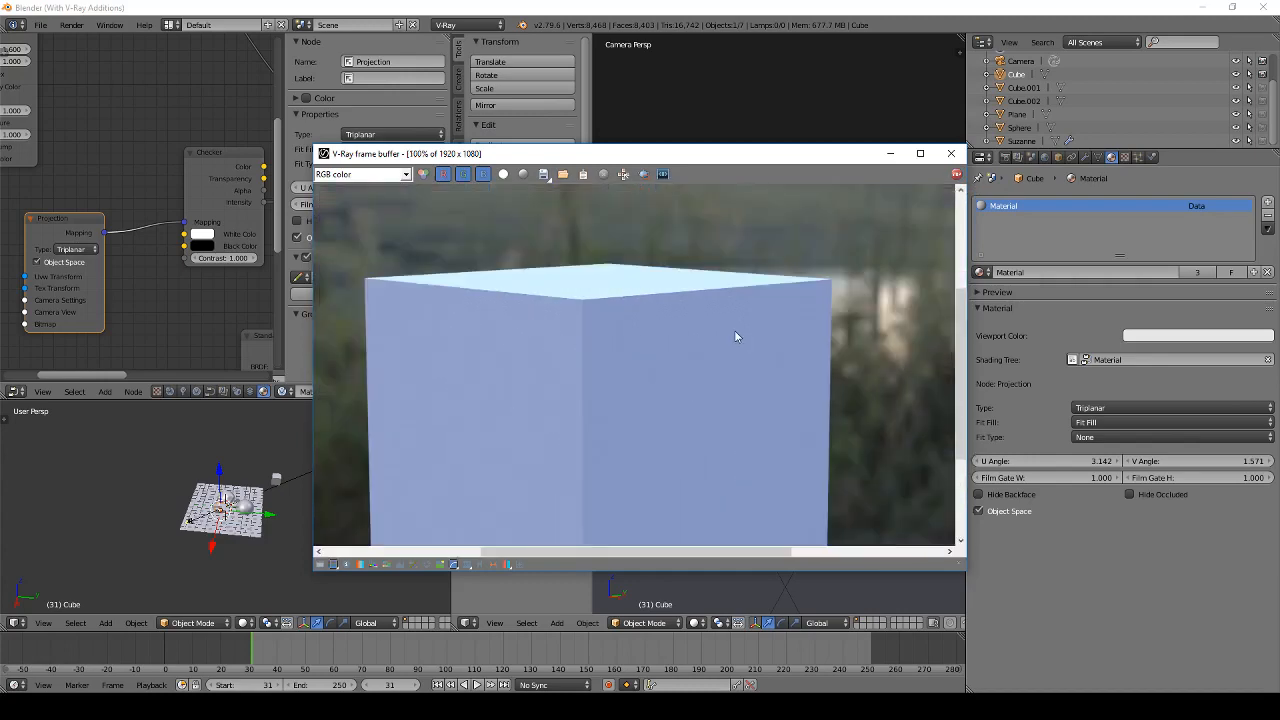
scroll(673, 318, down, 2)
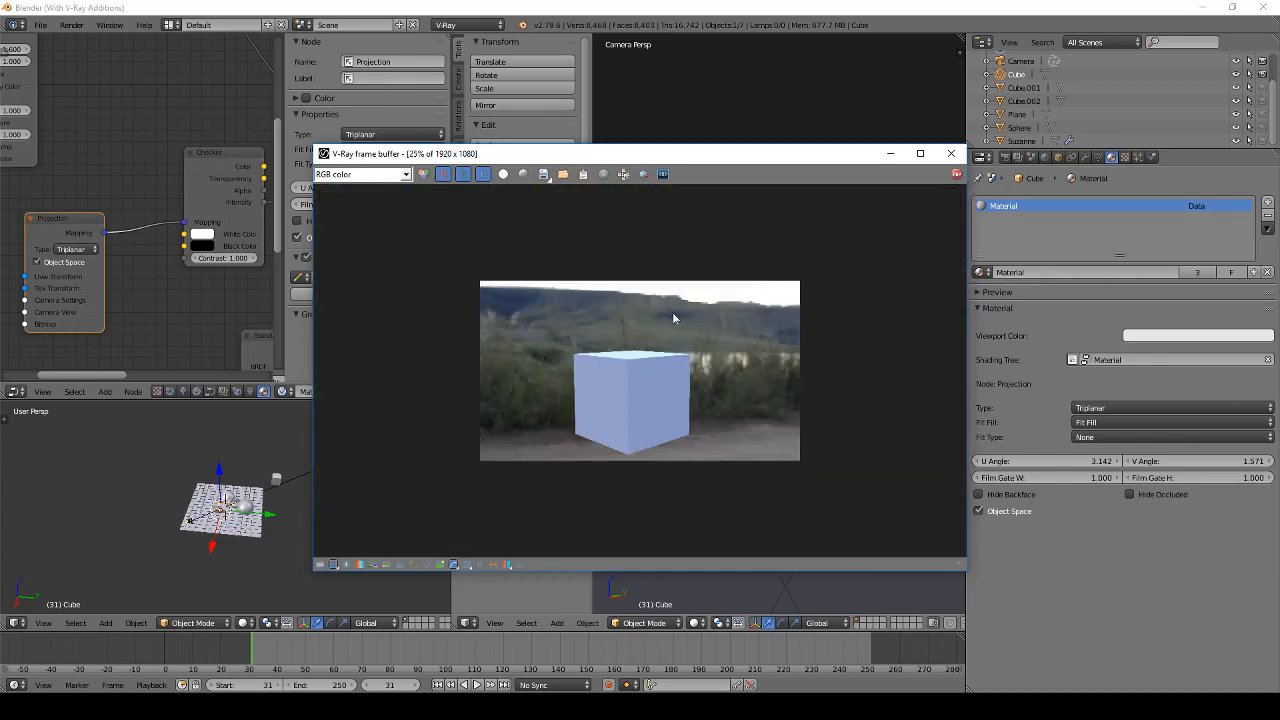
click(950, 153)
Step: Move the lower Standard Material node to the left, clear of the space beneath the Checker node
scroll(74, 244, down, 3)
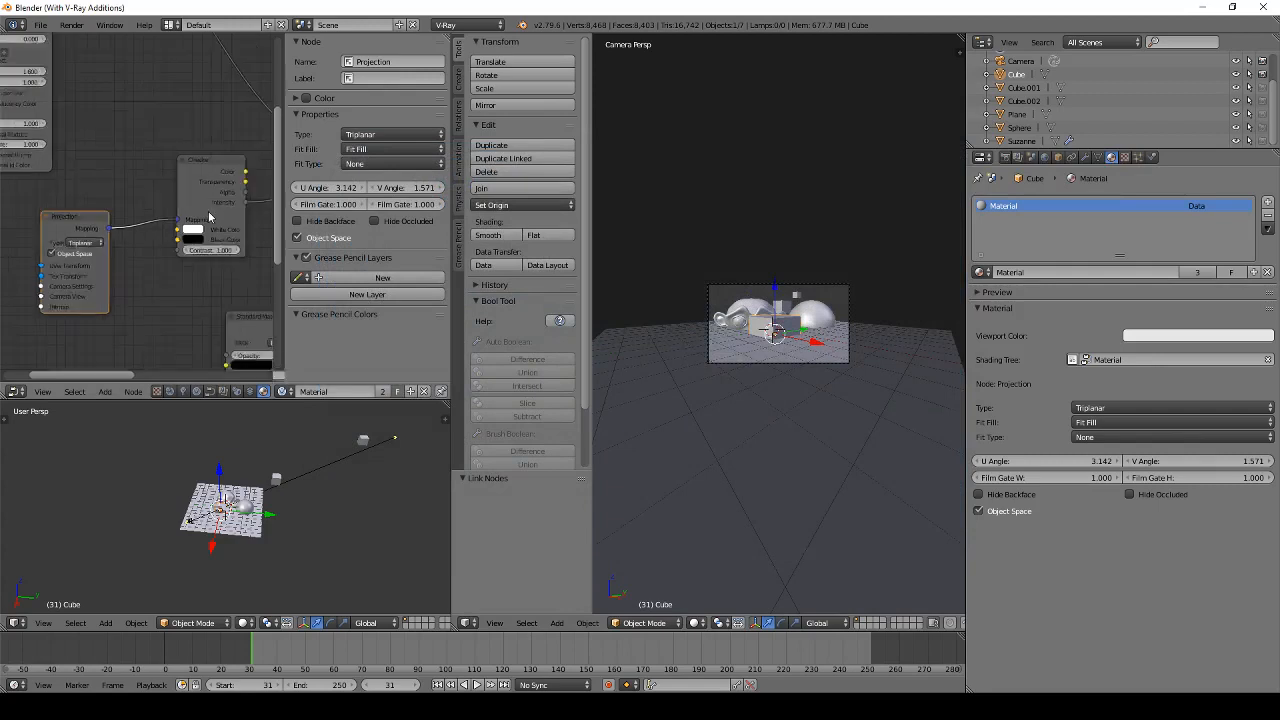
scroll(139, 215, up, 4)
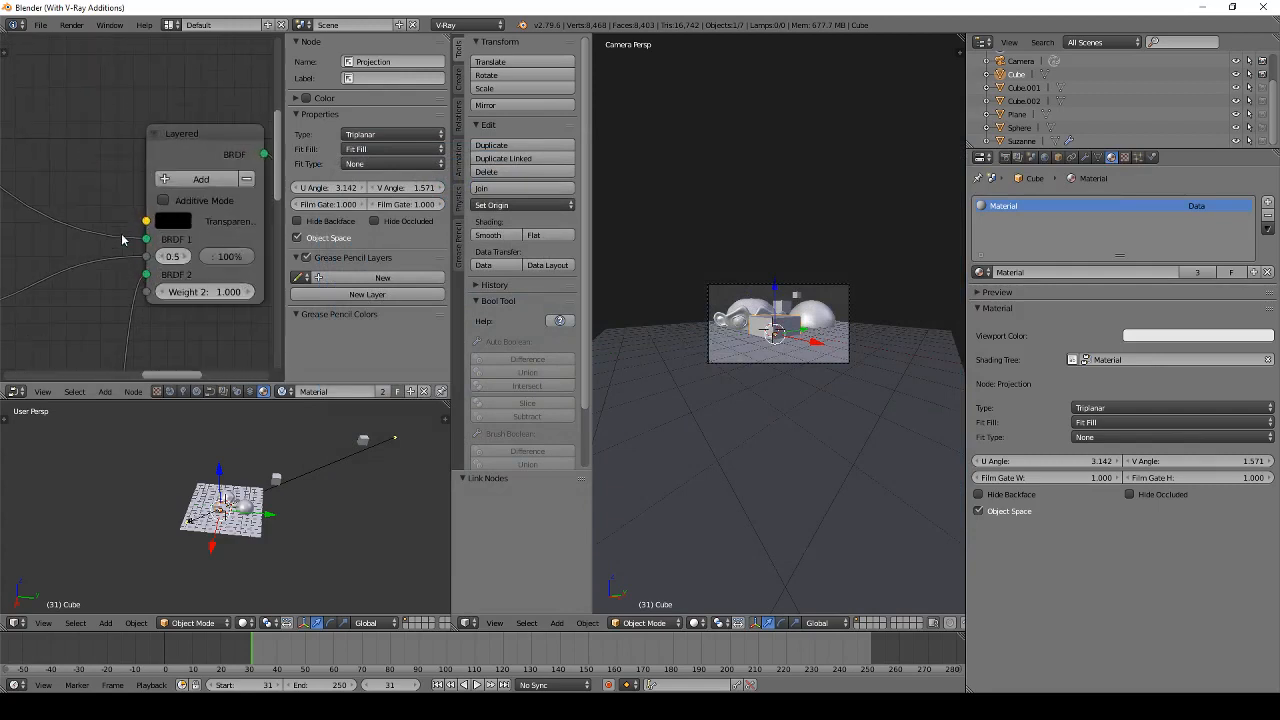
scroll(121, 233, down, 4)
scroll(112, 248, down, 4)
middle_drag(184, 240, 235, 254)
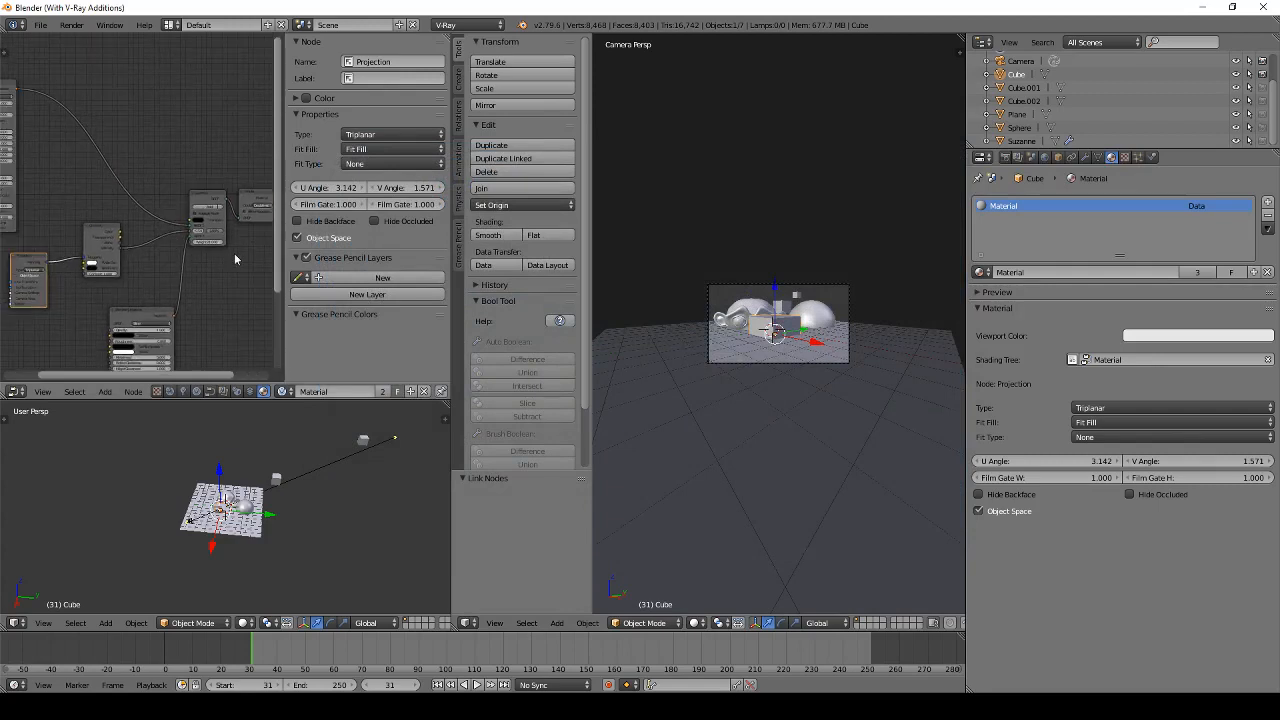
middle_drag(132, 228, 203, 211)
scroll(155, 243, down, 5)
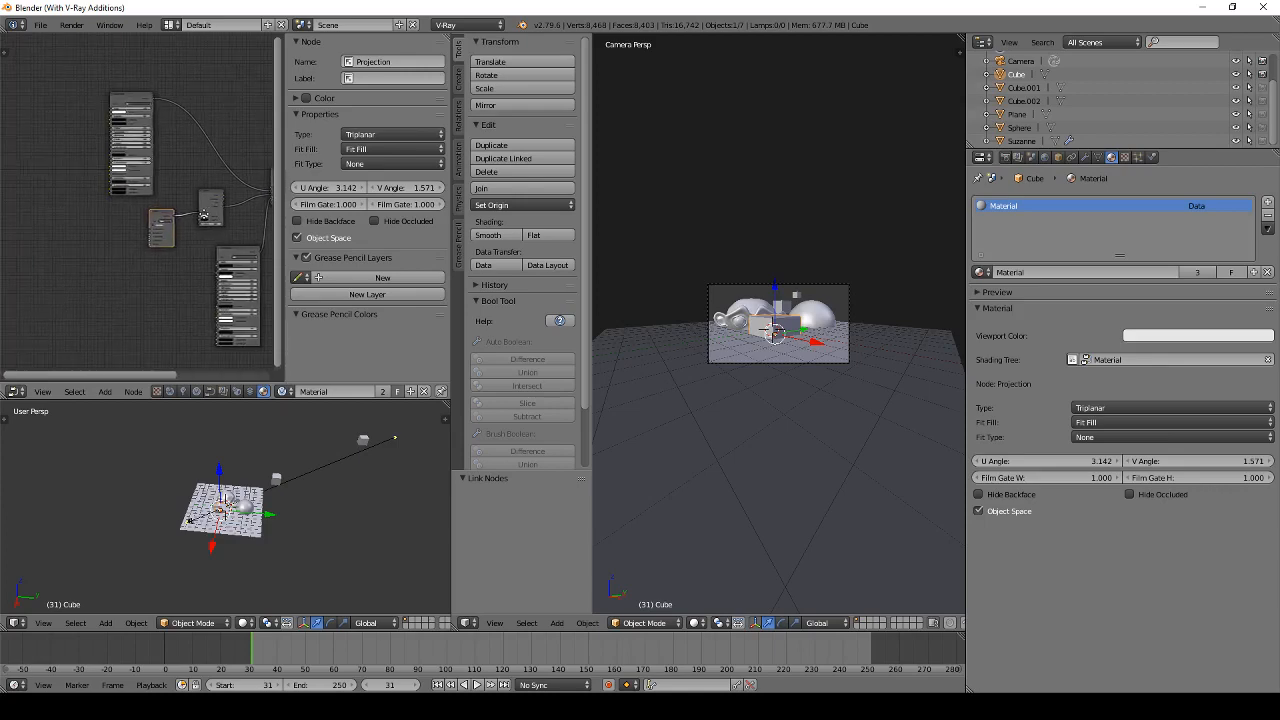
drag(229, 256, 114, 282)
middle_drag(213, 261, 155, 259)
Step: Add a VRayMtl BRDF node below the Layered node and place a duplicate of it above
key(shift+a)
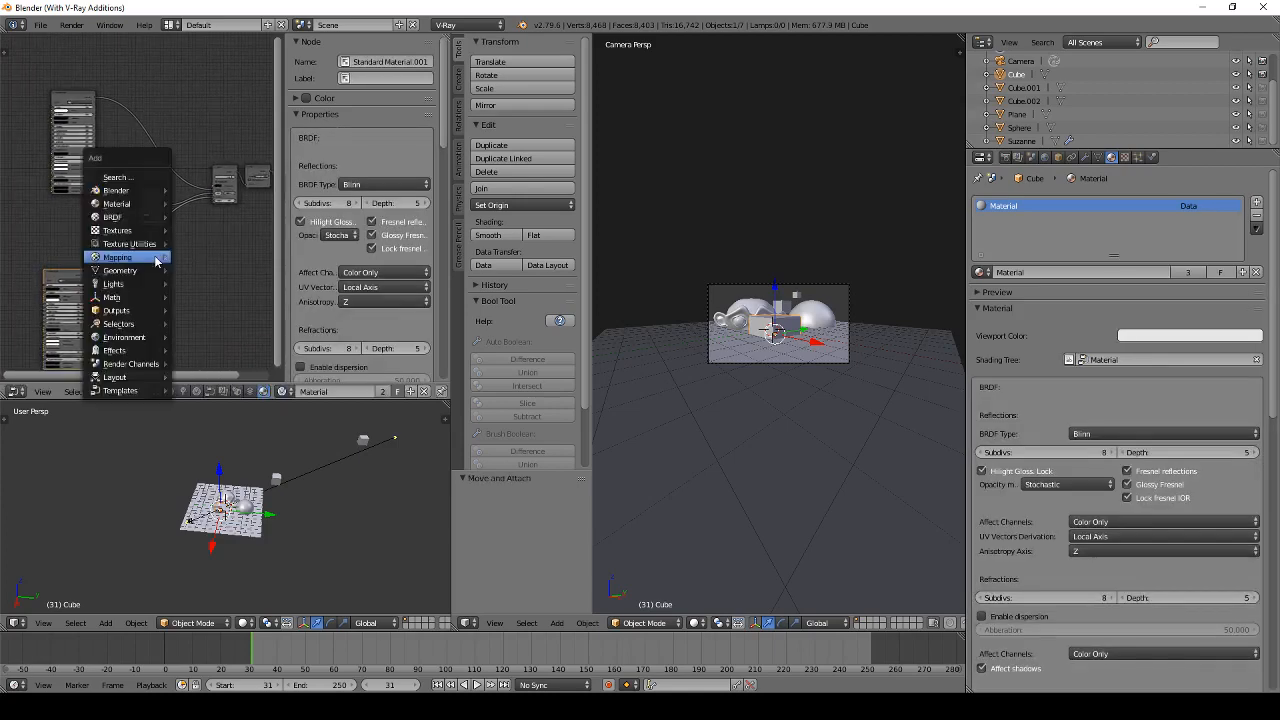
mouse_move(129, 215)
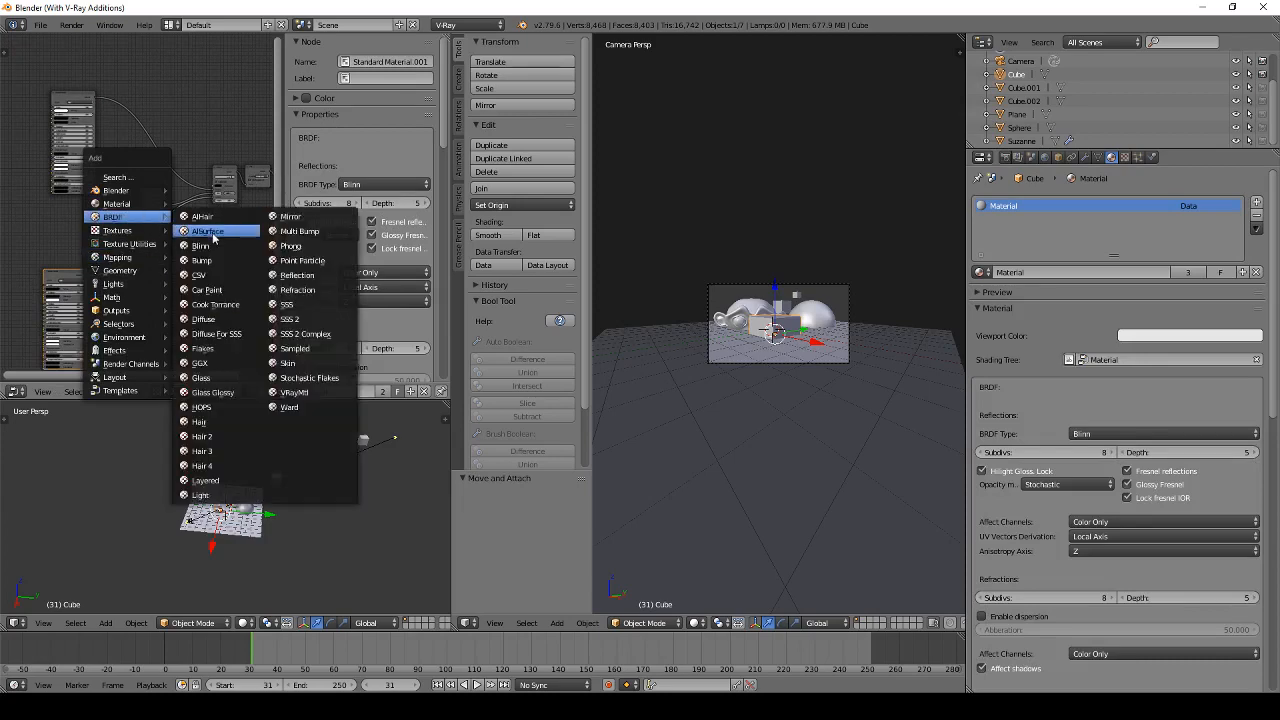
click(311, 392)
click(172, 290)
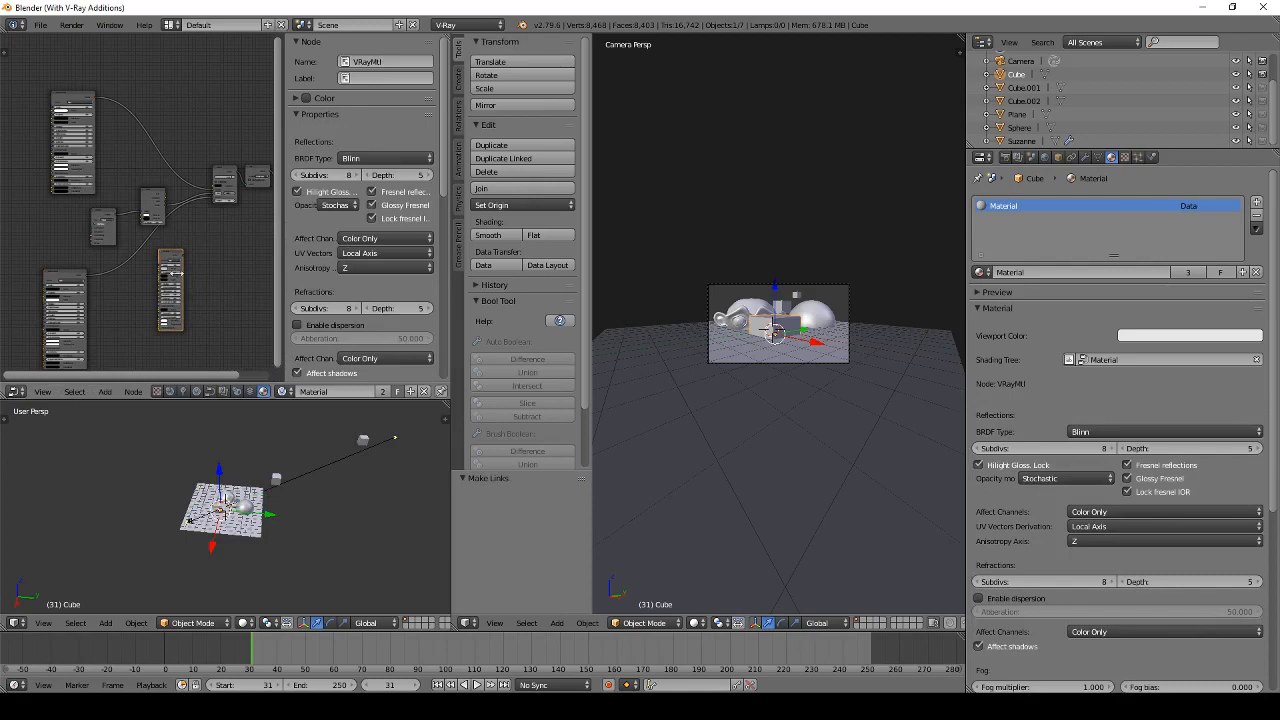
key(shift+d)
click(188, 100)
Step: Set the upper VRayMtl node's Diffuse colour to white and link its BRDF output to the Layered node's BRDF 1 input
scroll(206, 134, up, 3)
middle_drag(204, 118, 106, 183)
scroll(106, 183, up, 2)
middle_drag(163, 70, 201, 172)
scroll(90, 168, up, 2)
click(156, 134)
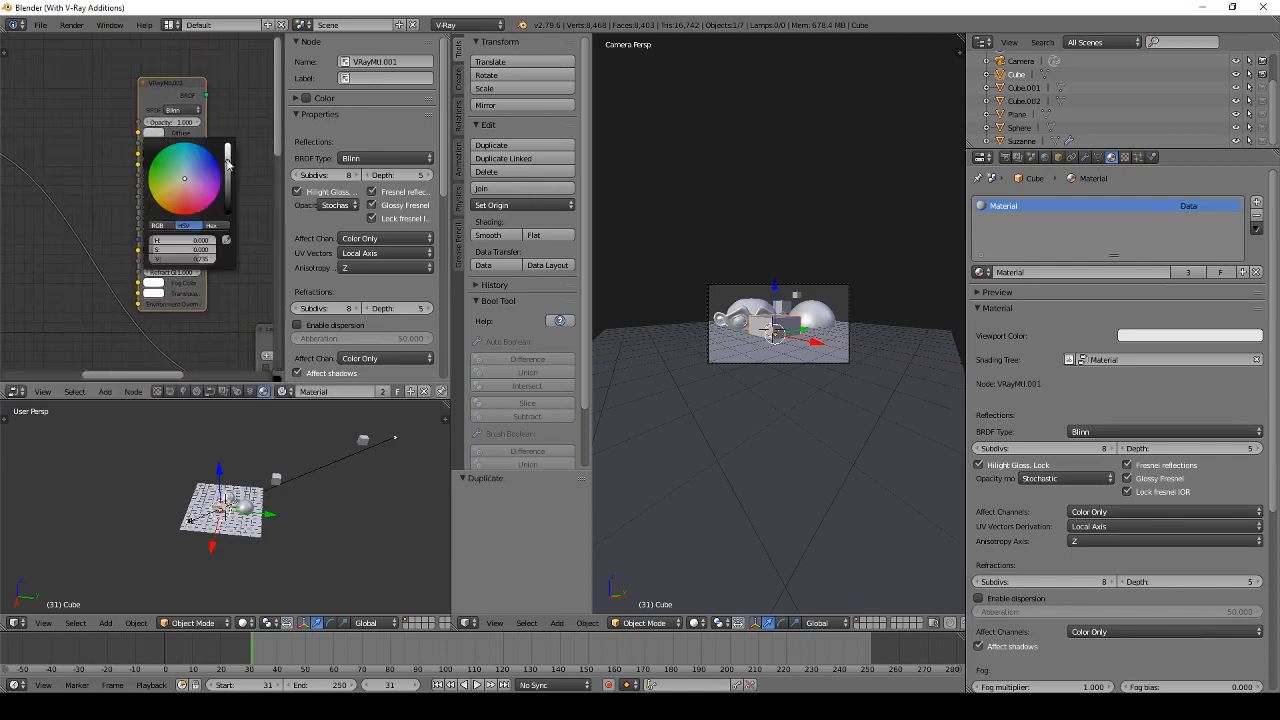
mouse_move(228, 164)
mouse_down()
mouse_move(228, 215)
mouse_move(229, 150)
mouse_up()
click(159, 134)
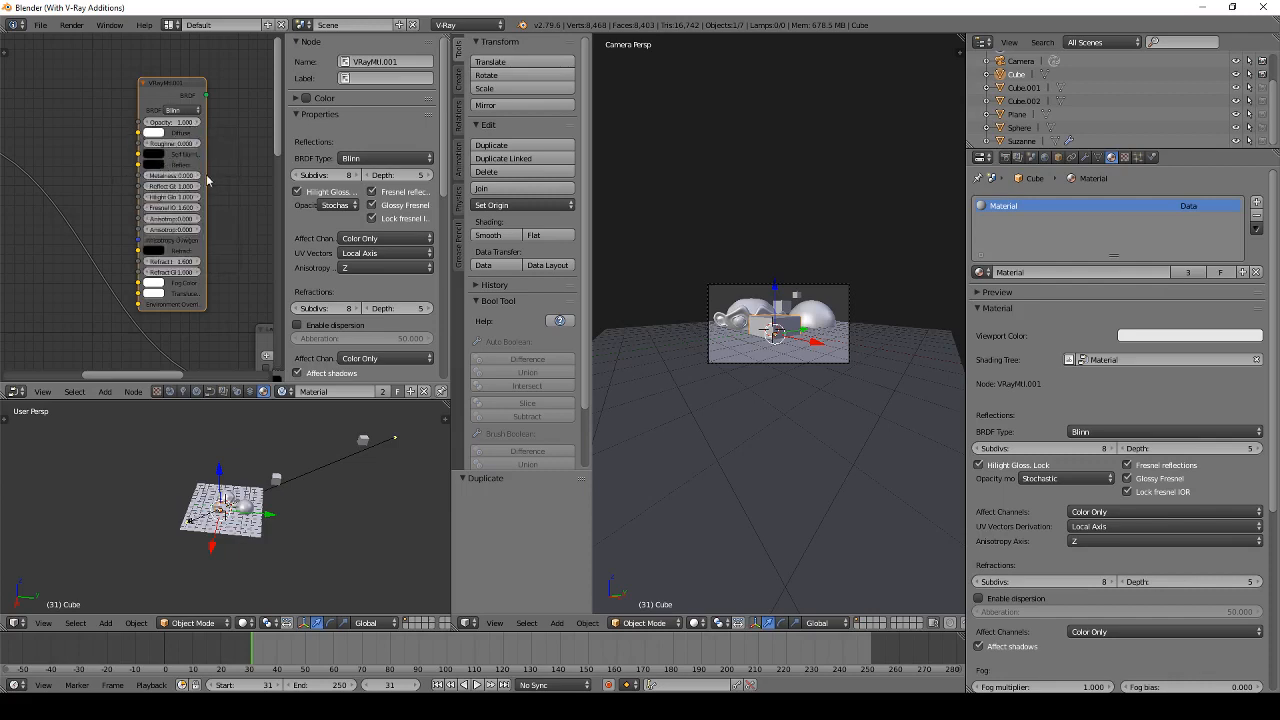
middle_drag(207, 180, 116, 146)
drag(117, 62, 164, 357)
Step: Give the lower VRayMtl node a black Diffuse and a white Reflect colour, and link it to the Layered node's BRDF 2 input
middle_drag(105, 318, 112, 70)
drag(45, 295, 76, 233)
click(66, 267)
mouse_move(142, 152)
mouse_down()
mouse_move(142, 212)
mouse_move(142, 168)
mouse_up()
click(68, 297)
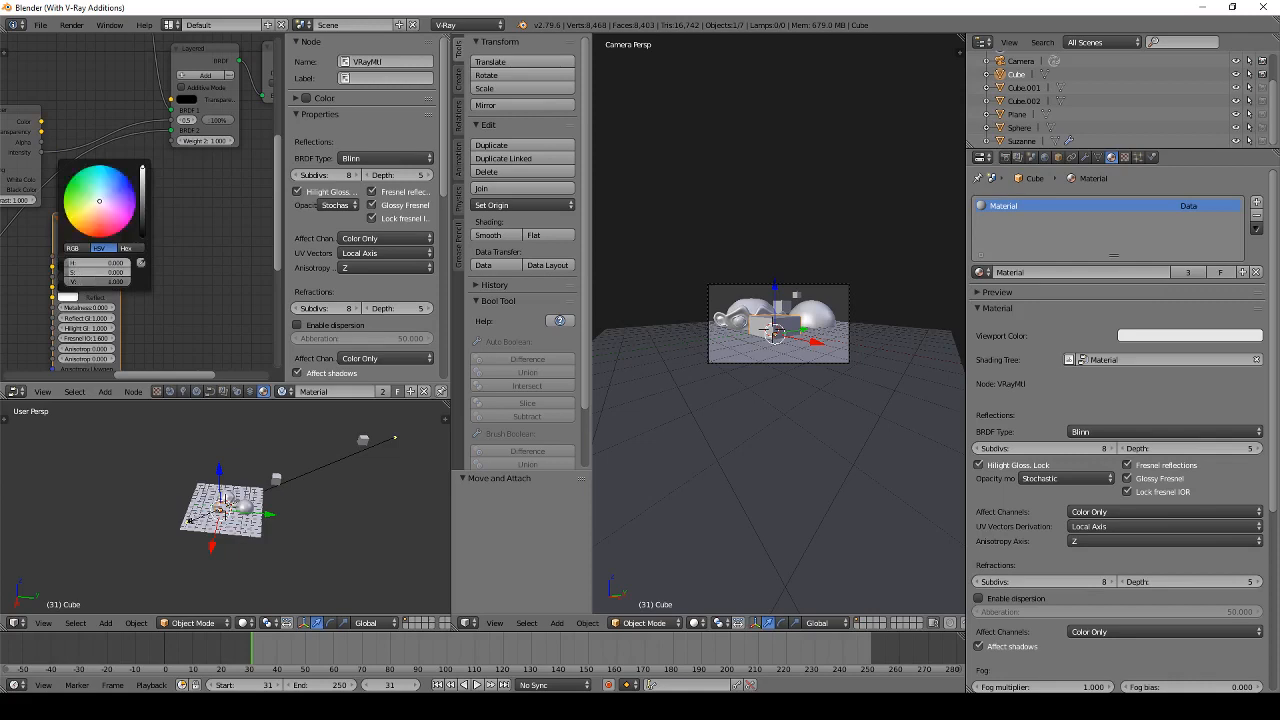
drag(121, 230, 186, 131)
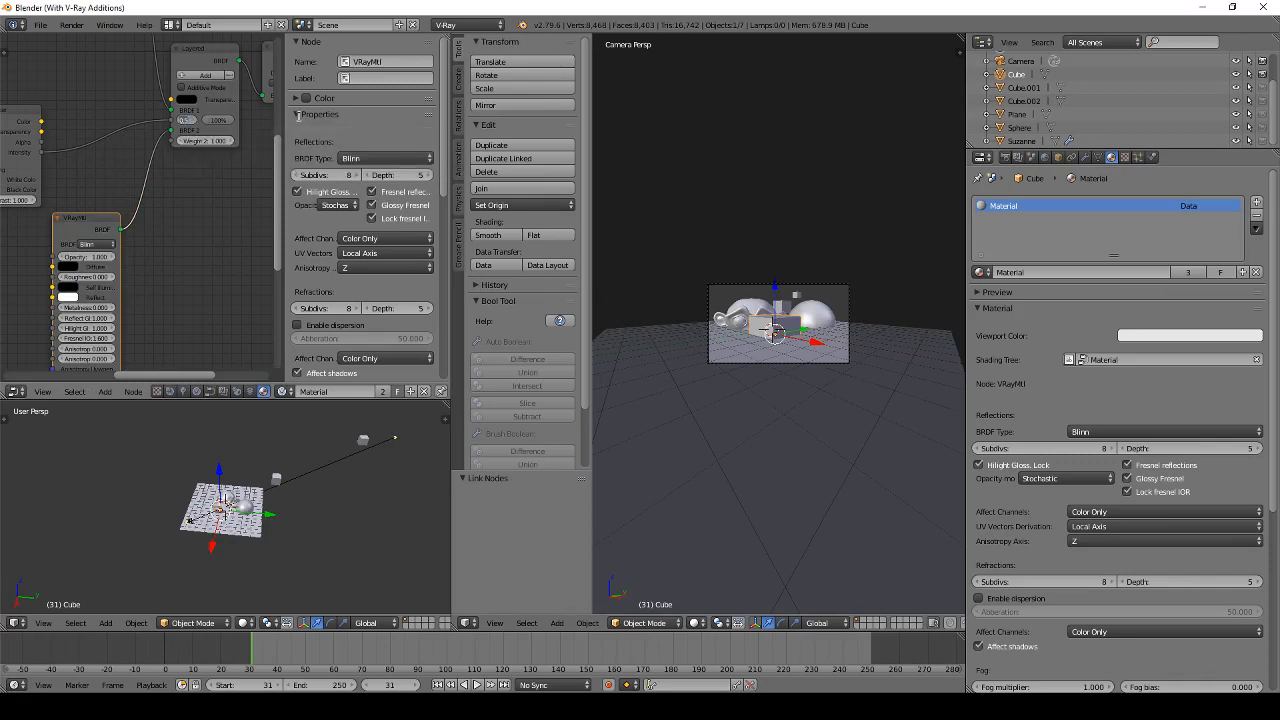
Step: Render the scene to check the cube with the two VRayMtl layers, and close the frame buffer
key(F12)
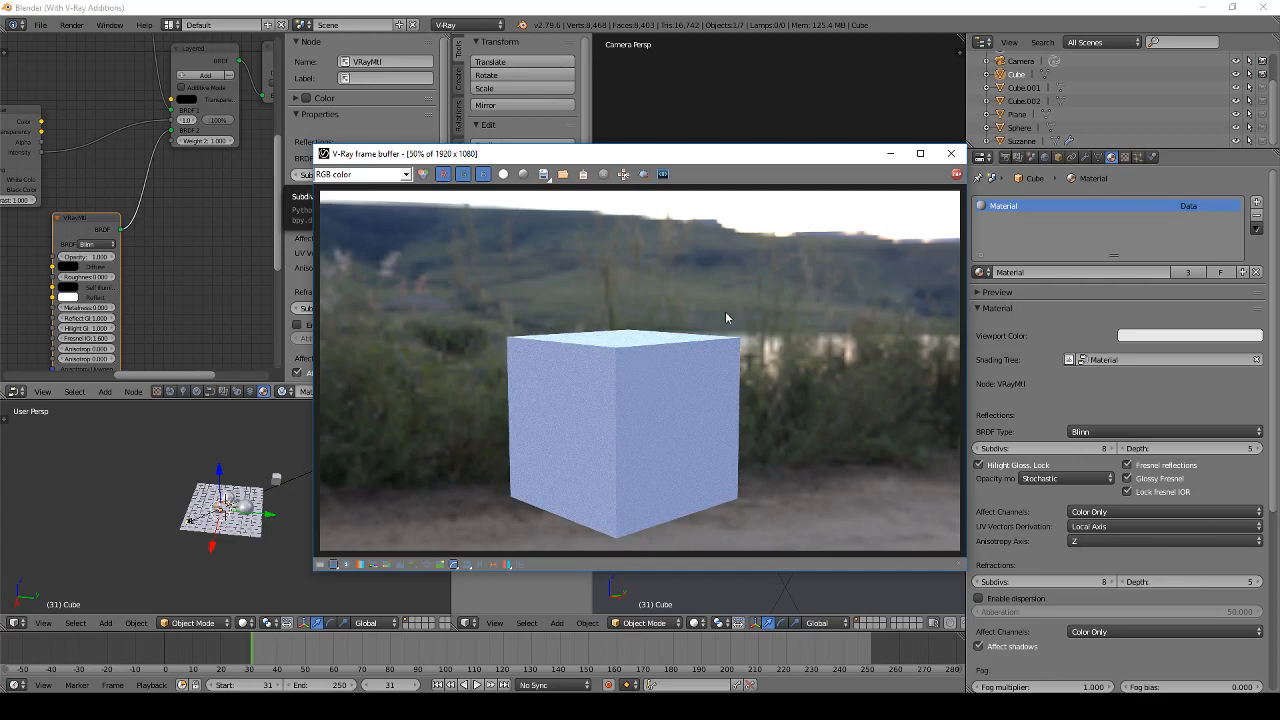
click(952, 155)
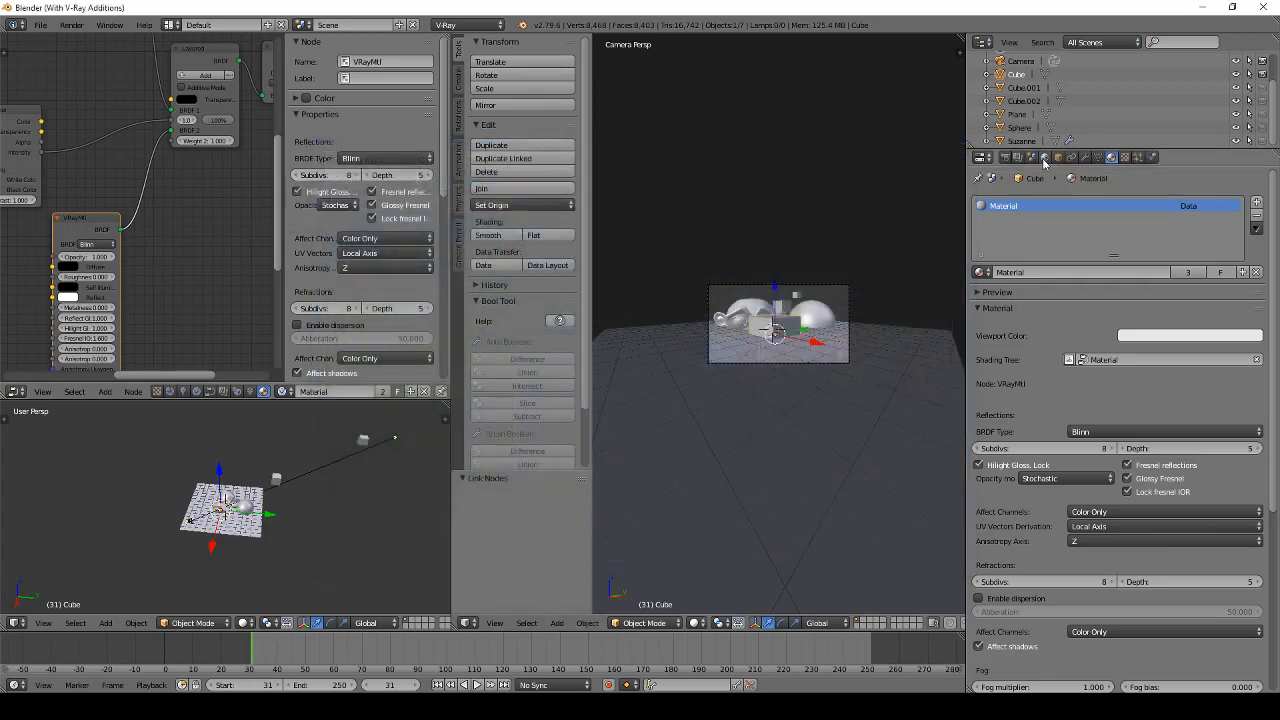
Step: Look over the render, scene and world settings, and review the cube material's whole node tree
click(1046, 160)
click(1010, 159)
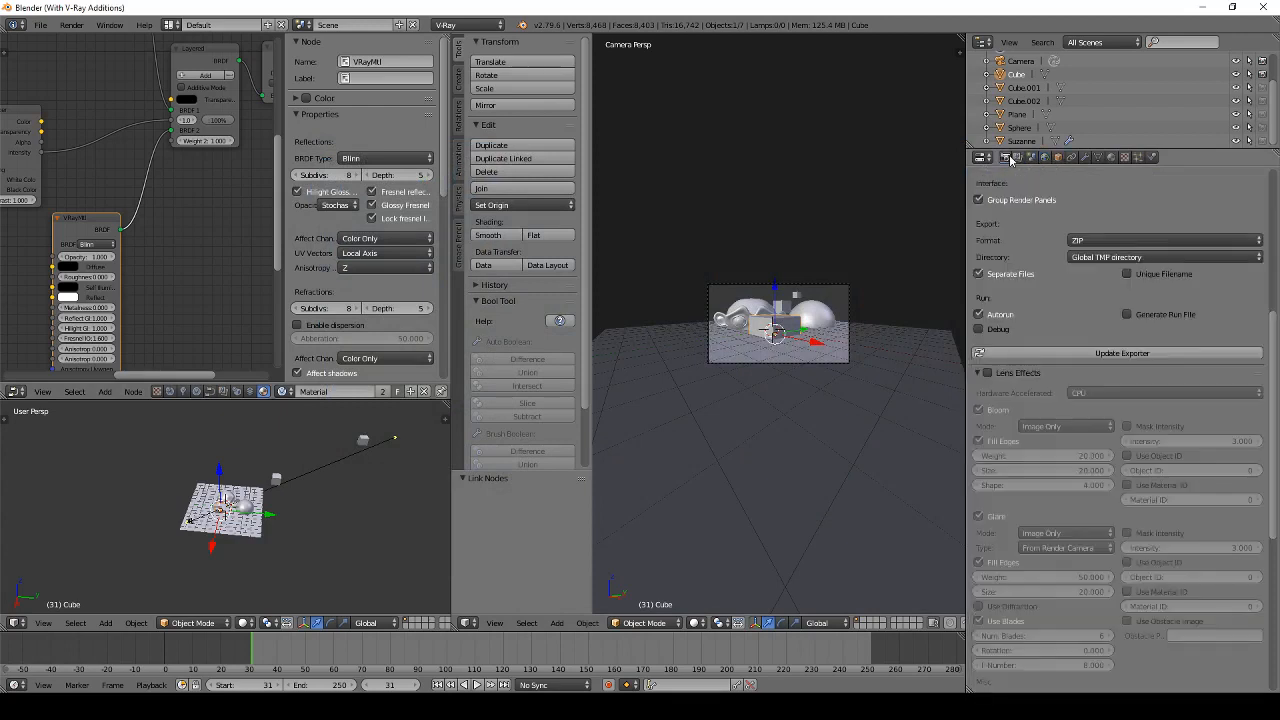
scroll(1020, 195, up, 8)
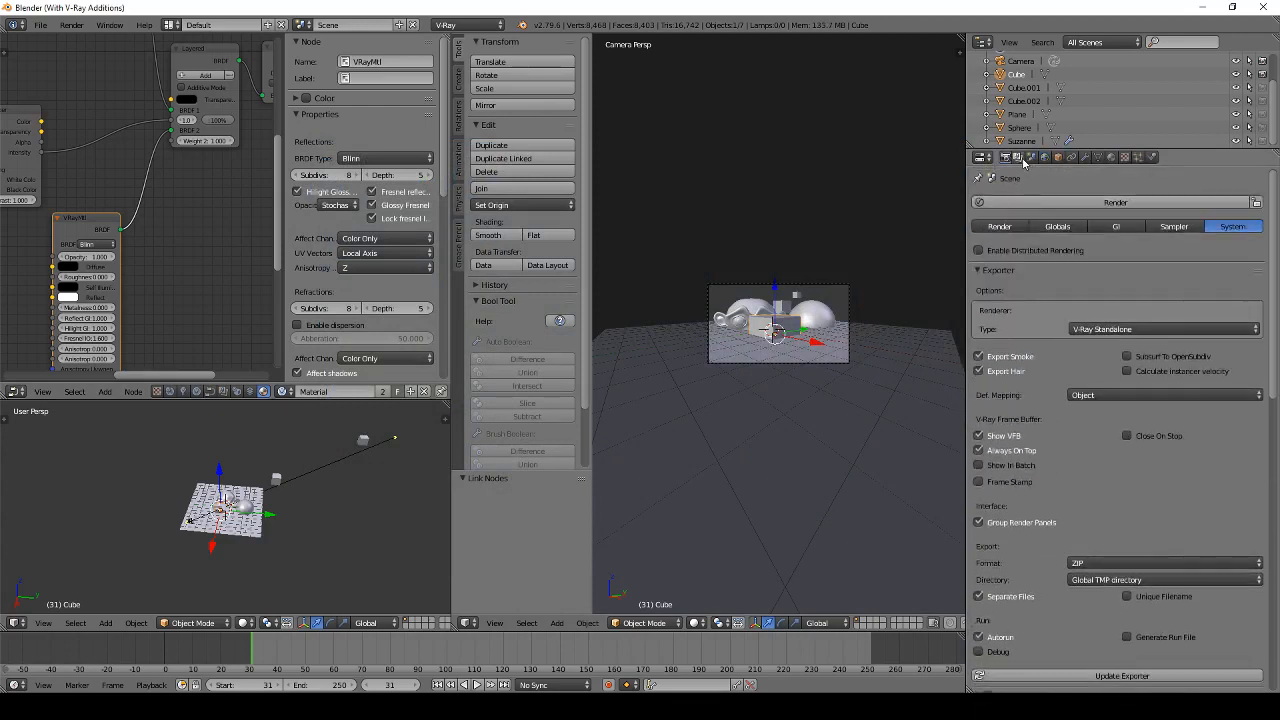
click(1031, 158)
click(1044, 159)
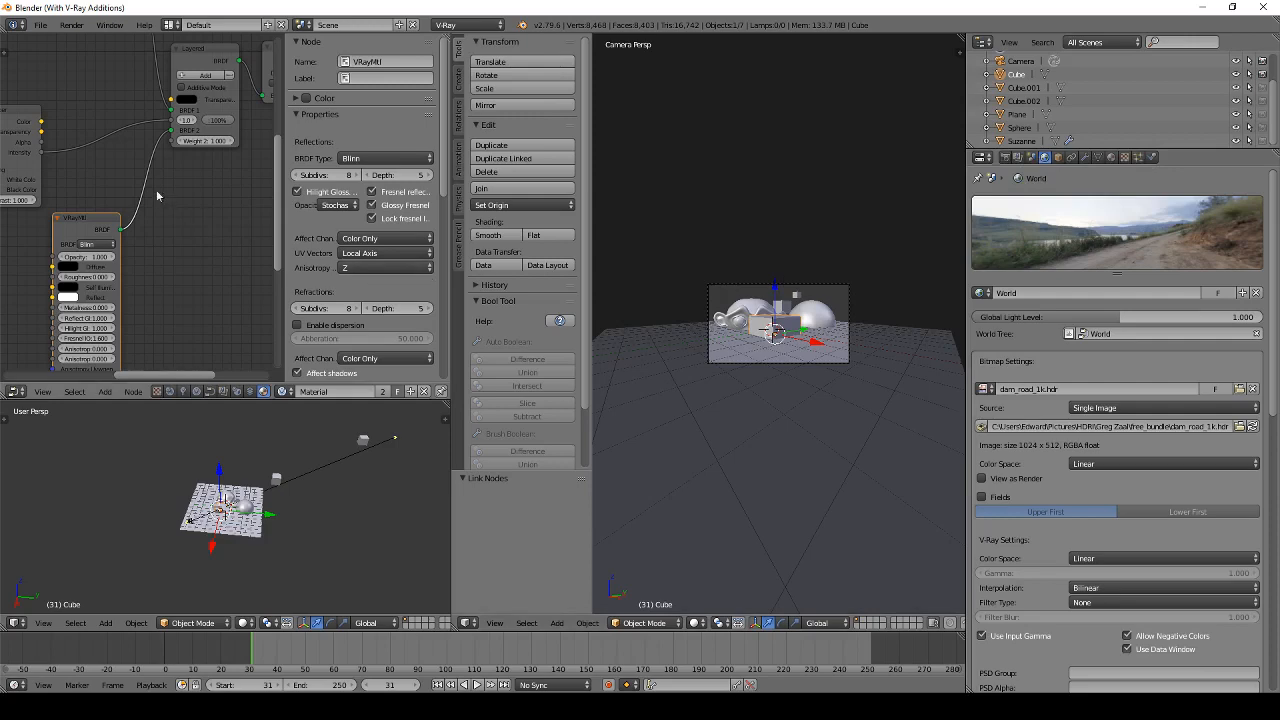
scroll(155, 194, down, 4)
middle_drag(103, 153, 148, 237)
scroll(183, 225, down, 5)
scroll(106, 286, up, 5)
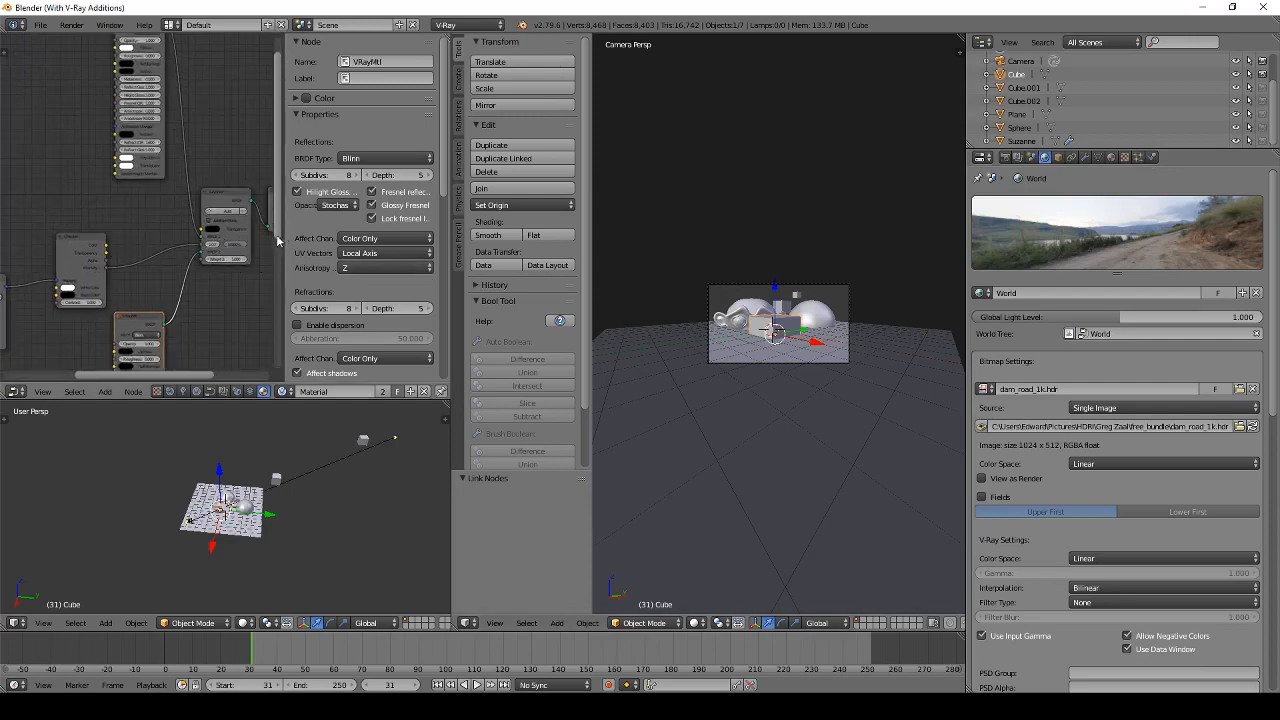
middle_drag(277, 240, 126, 266)
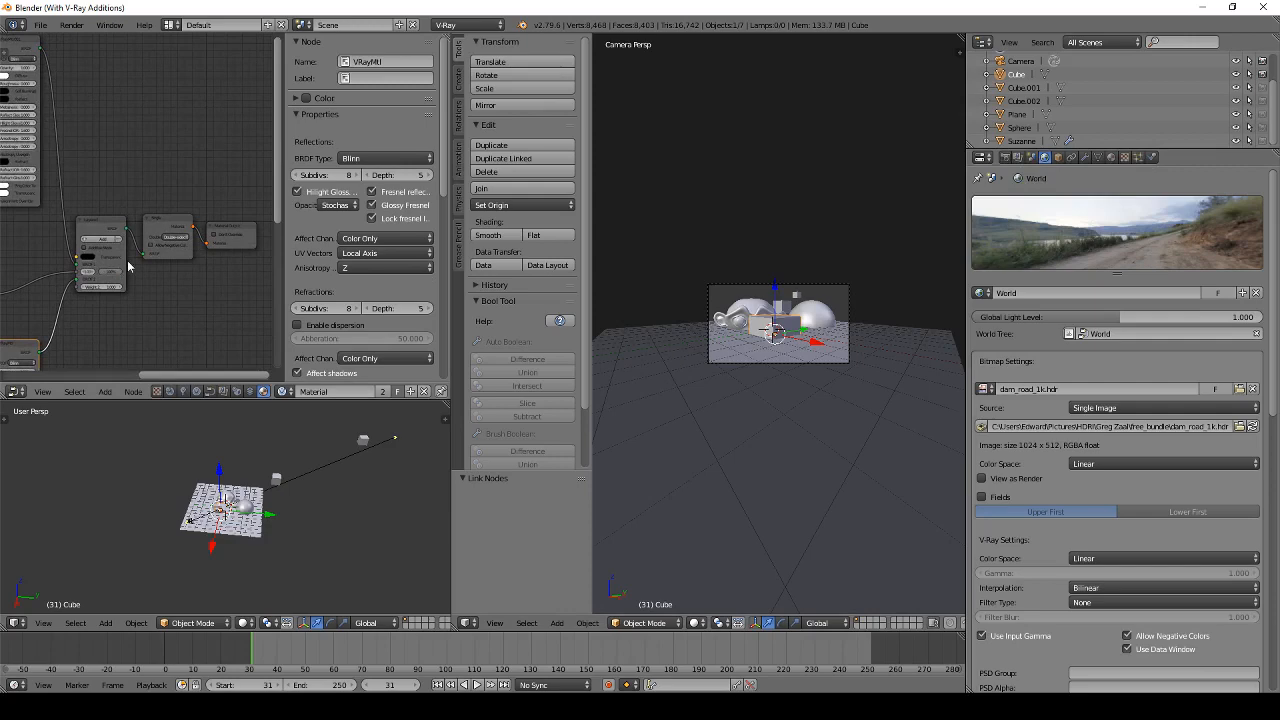
scroll(140, 260, down, 2)
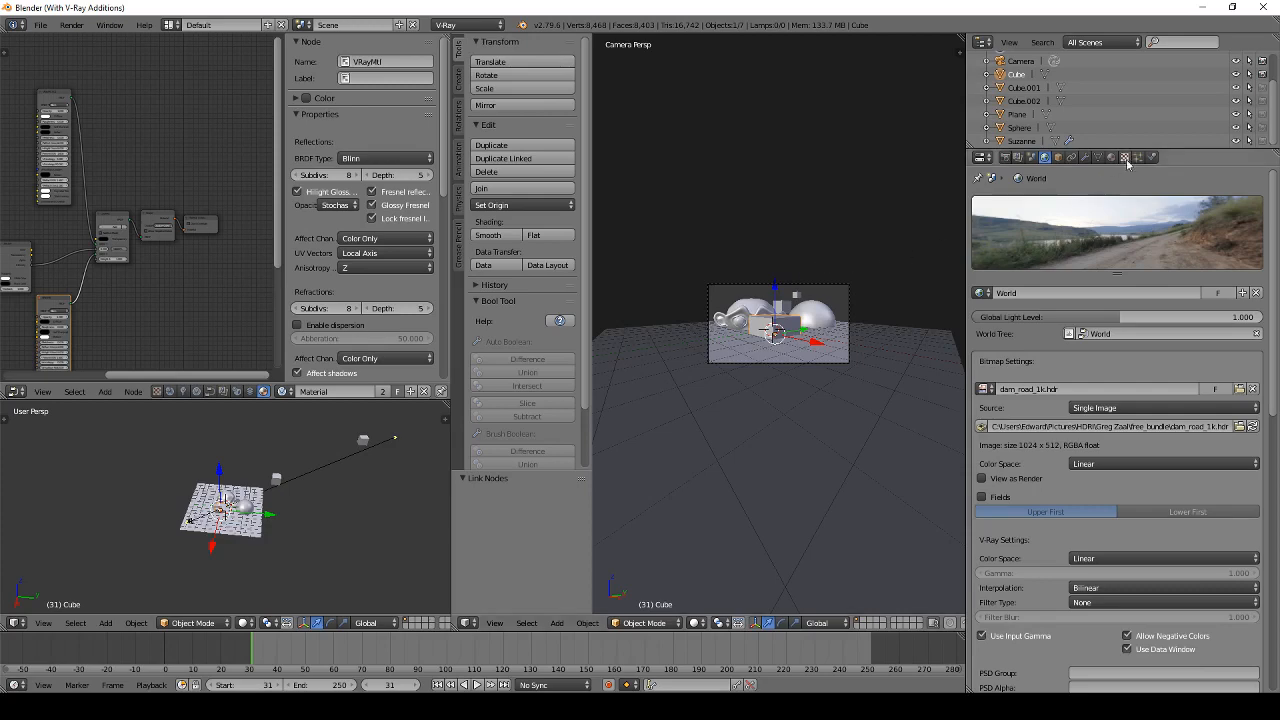
Step: Look through the cube's object, constraint, modifier, mesh data, material, texture, particle and physics properties
click(1058, 158)
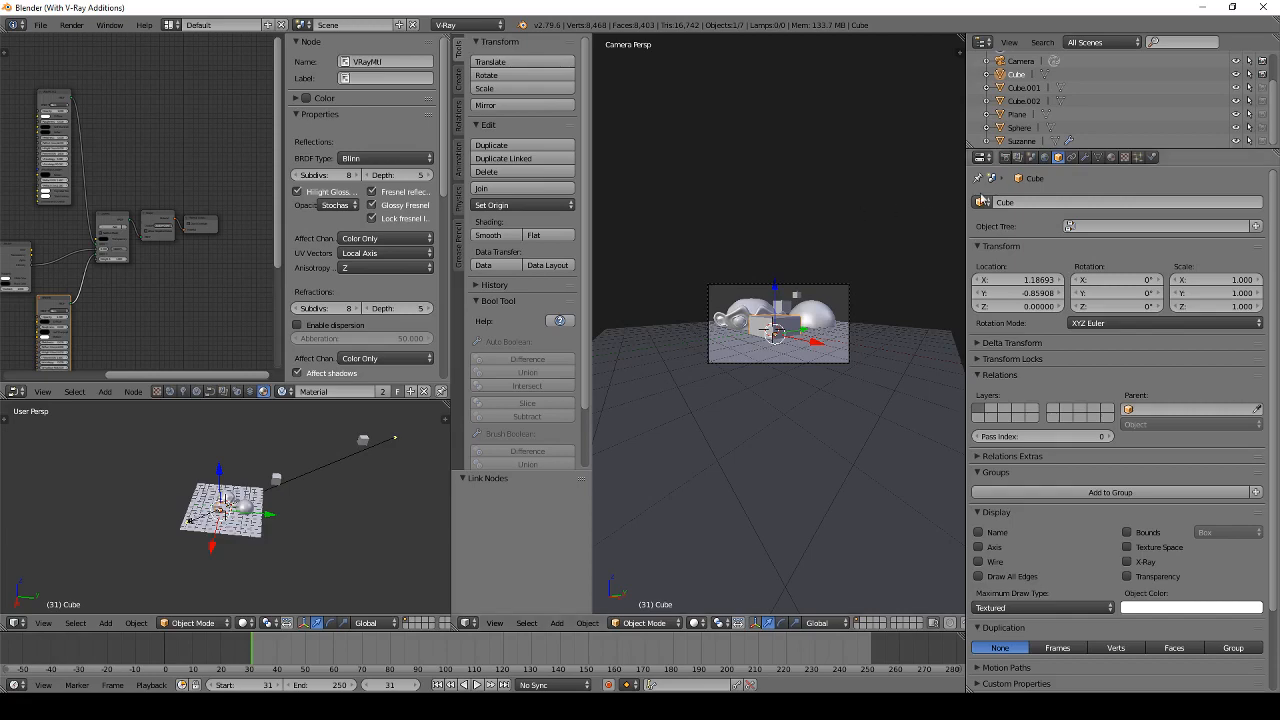
click(1071, 157)
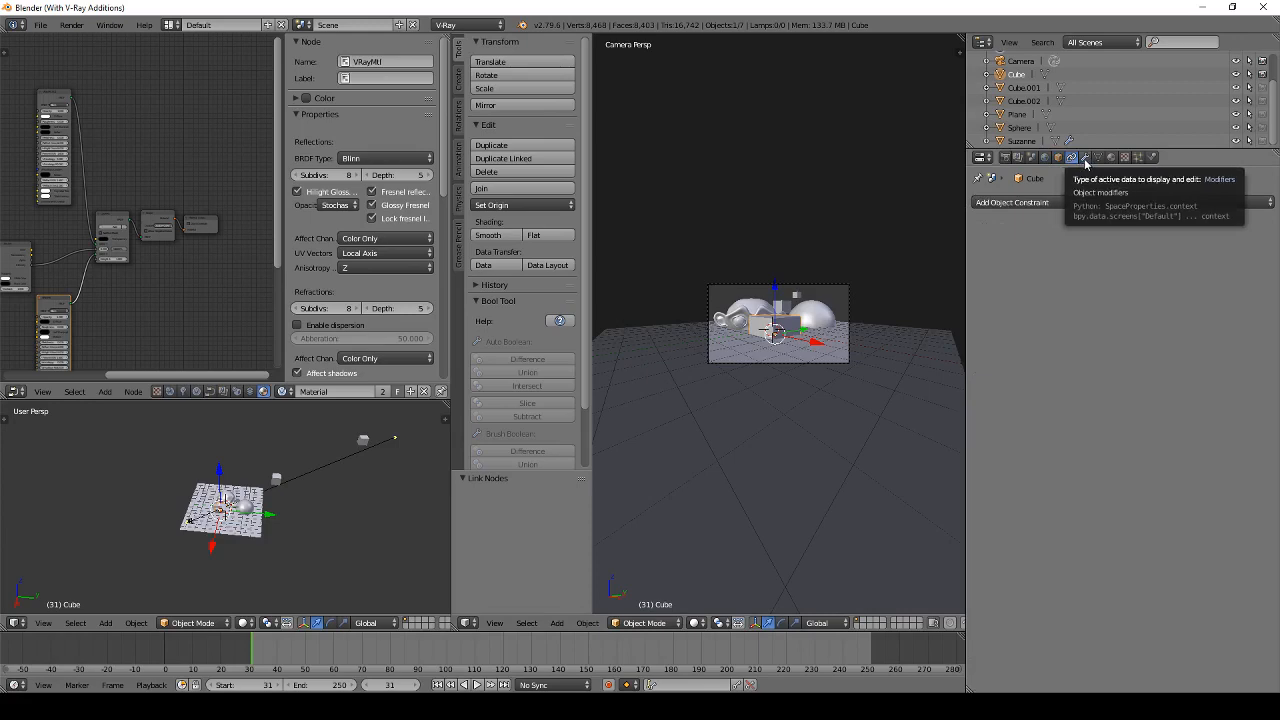
click(1084, 158)
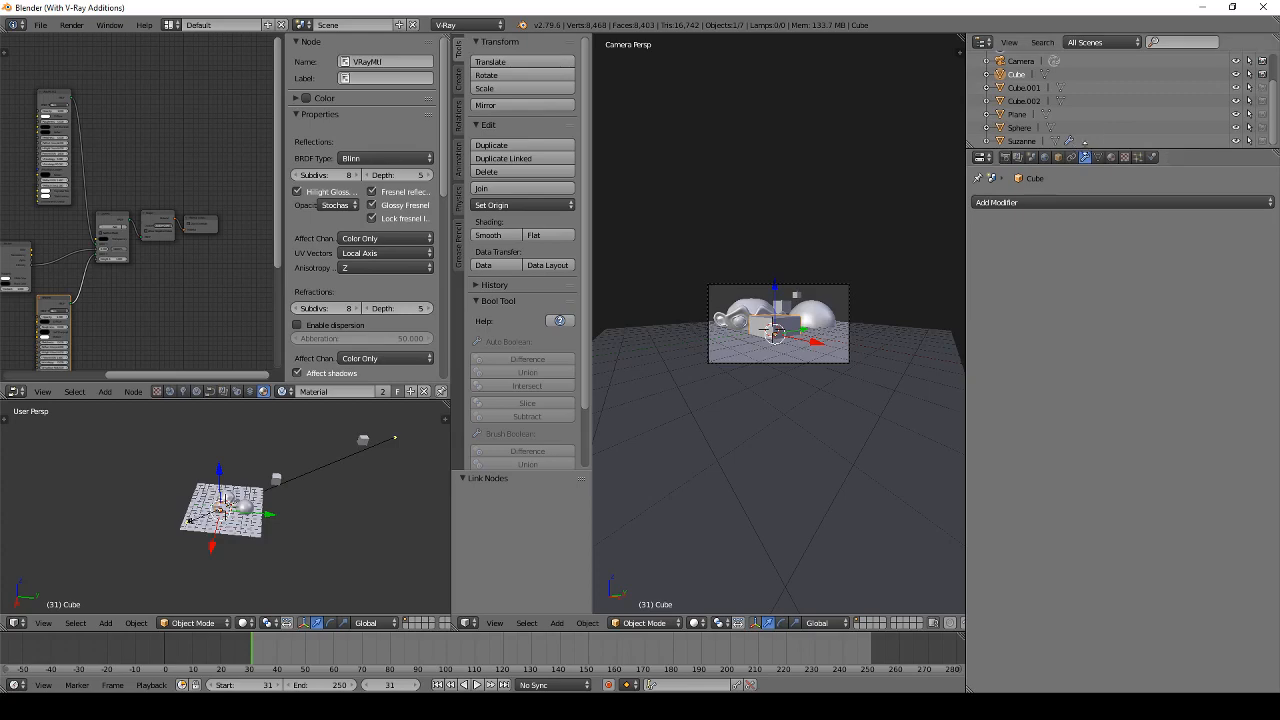
click(1098, 158)
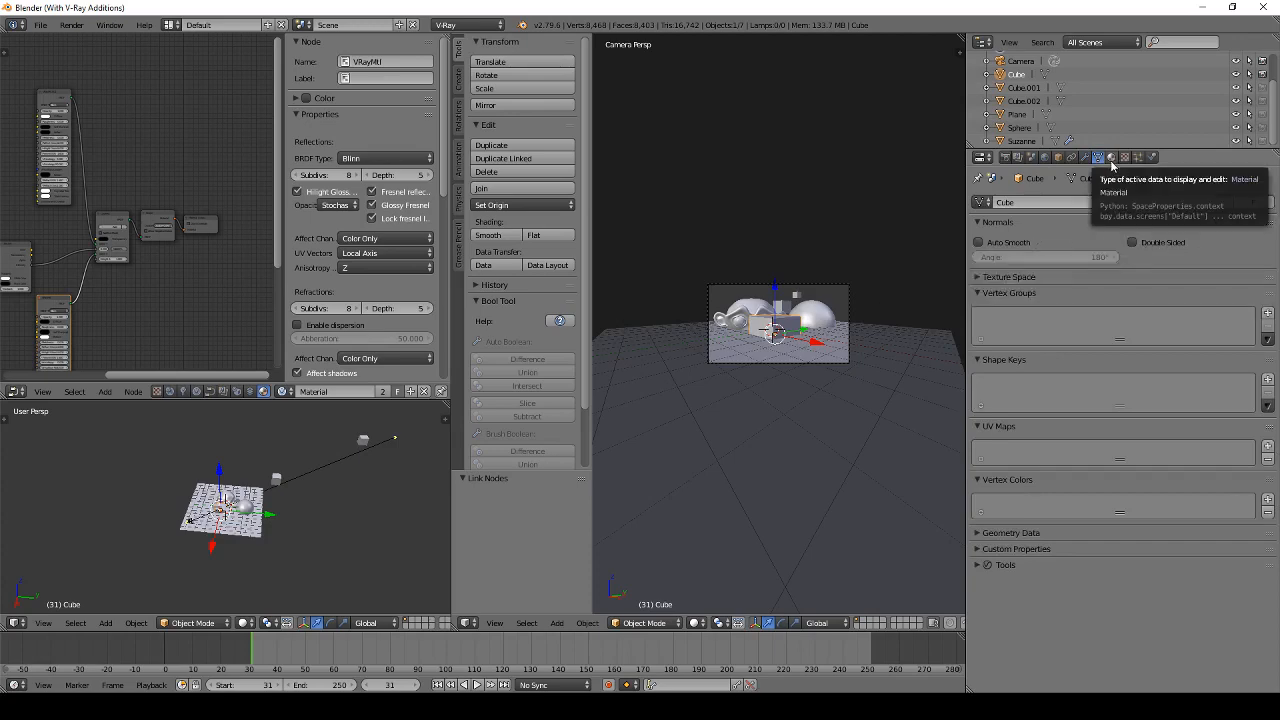
click(1111, 162)
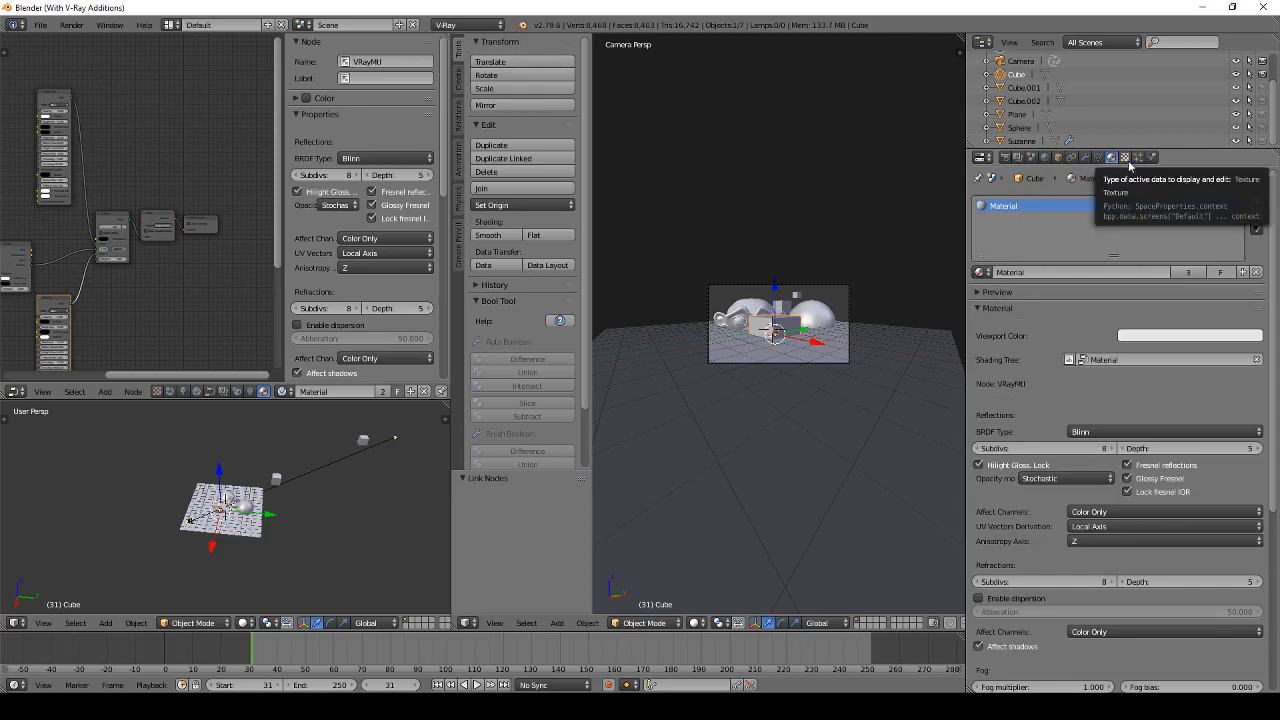
click(1126, 160)
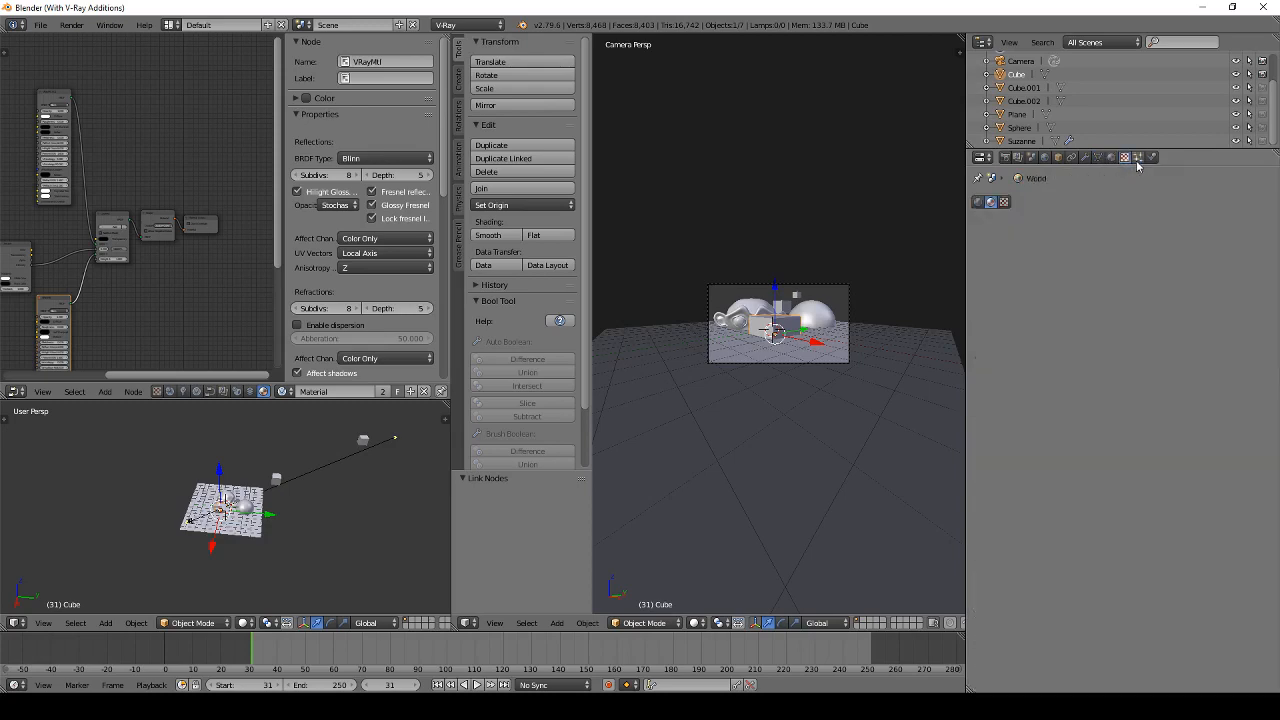
click(1137, 160)
click(1151, 158)
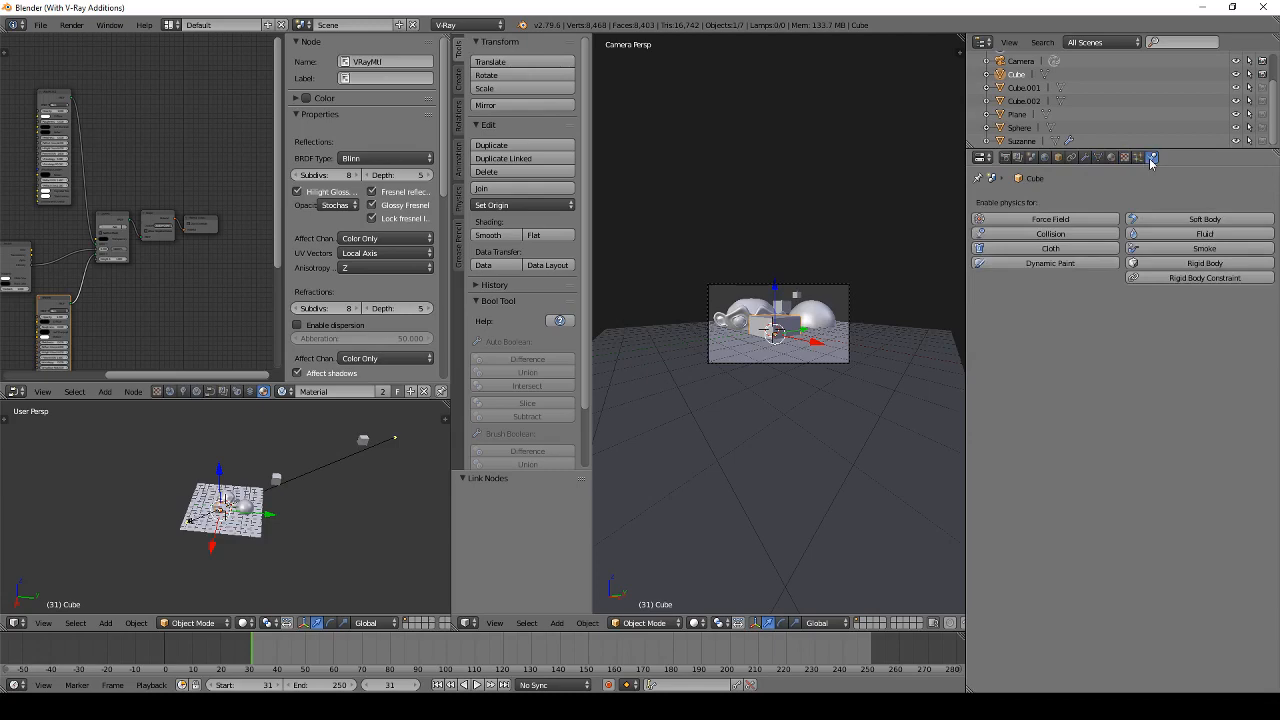
click(1018, 158)
scroll(800, 349, down, 2)
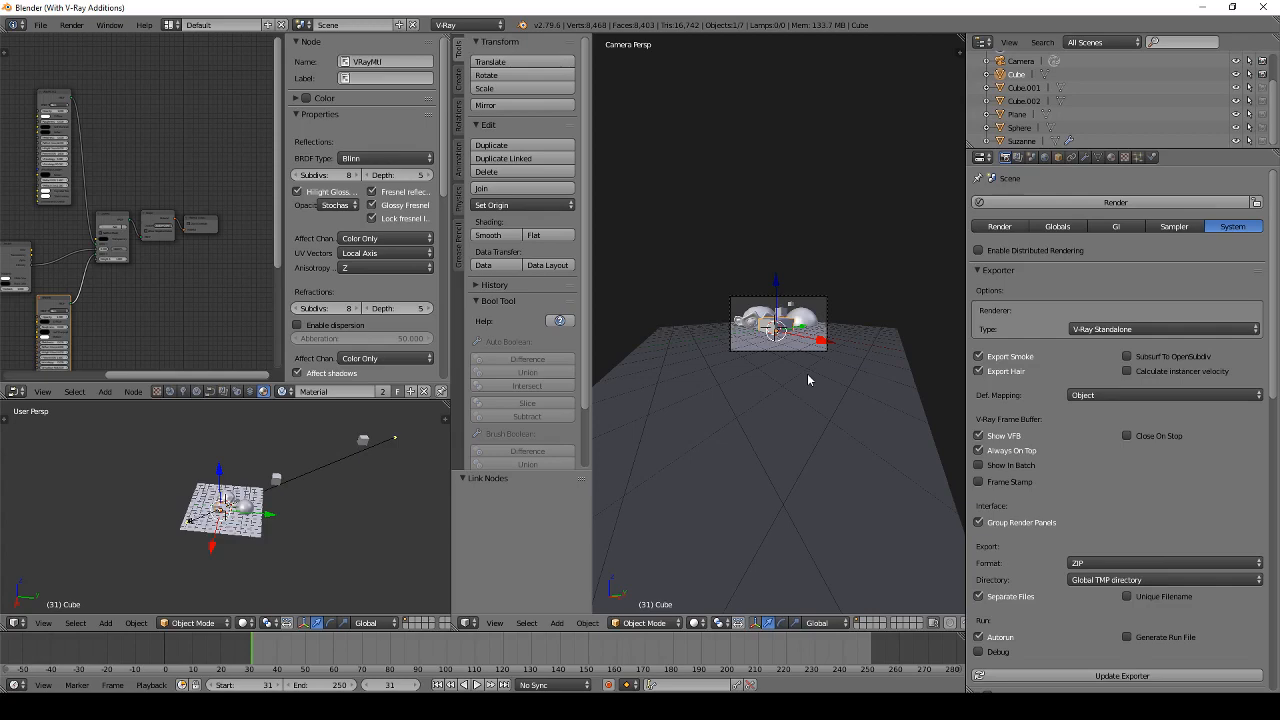
click(592, 706)
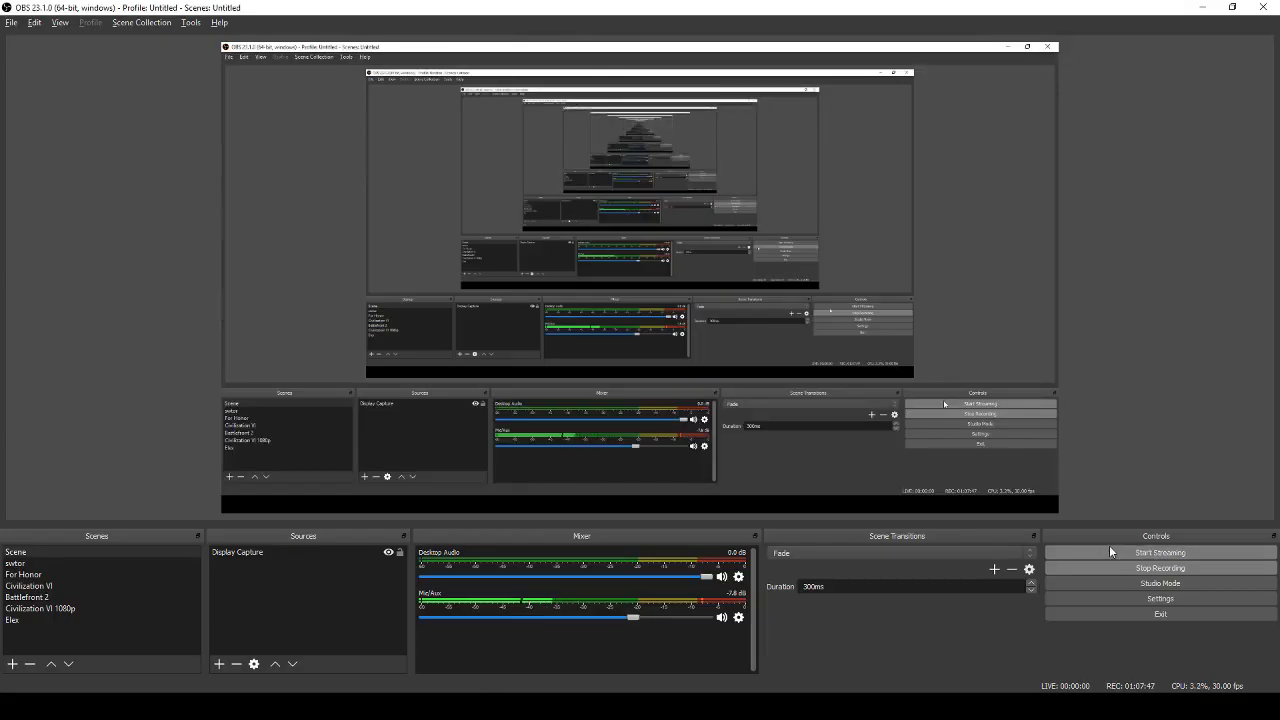